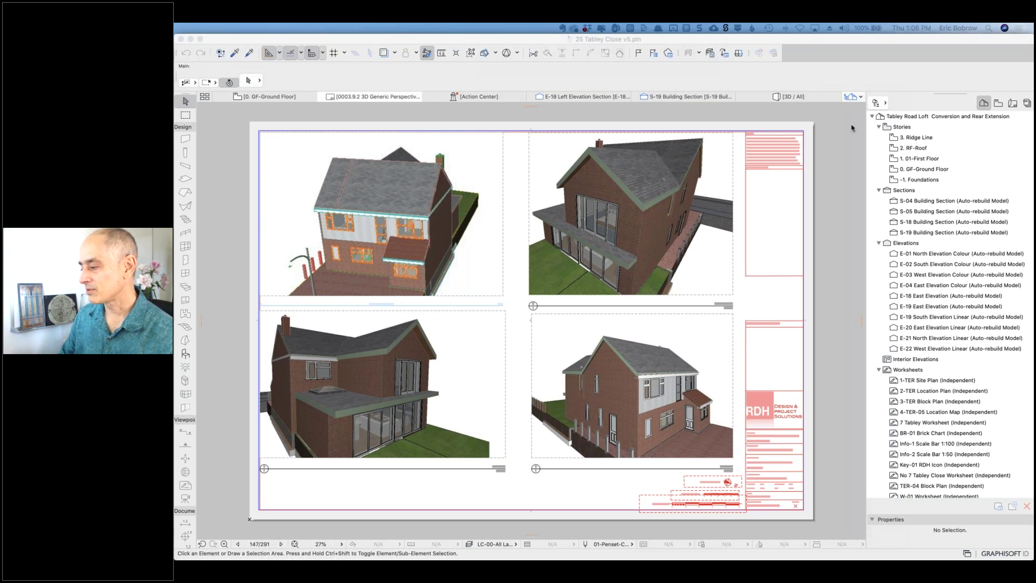
Step: Open the 3D view of the model and set the renovation filter to 01-Existing, showing the rear of the house from above
click(792, 99)
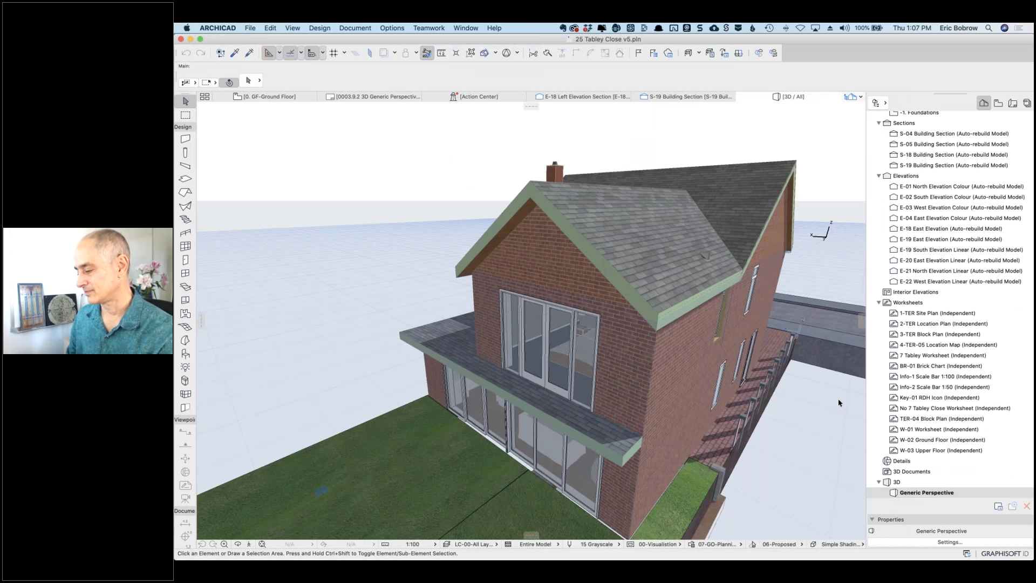
shift+middle_drag(771, 374, 826, 509)
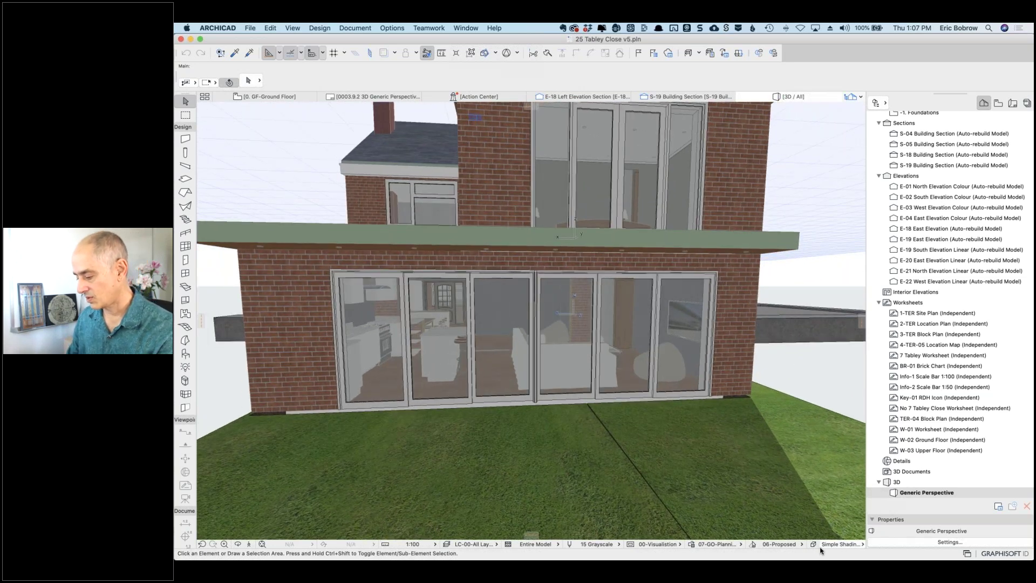
click(802, 546)
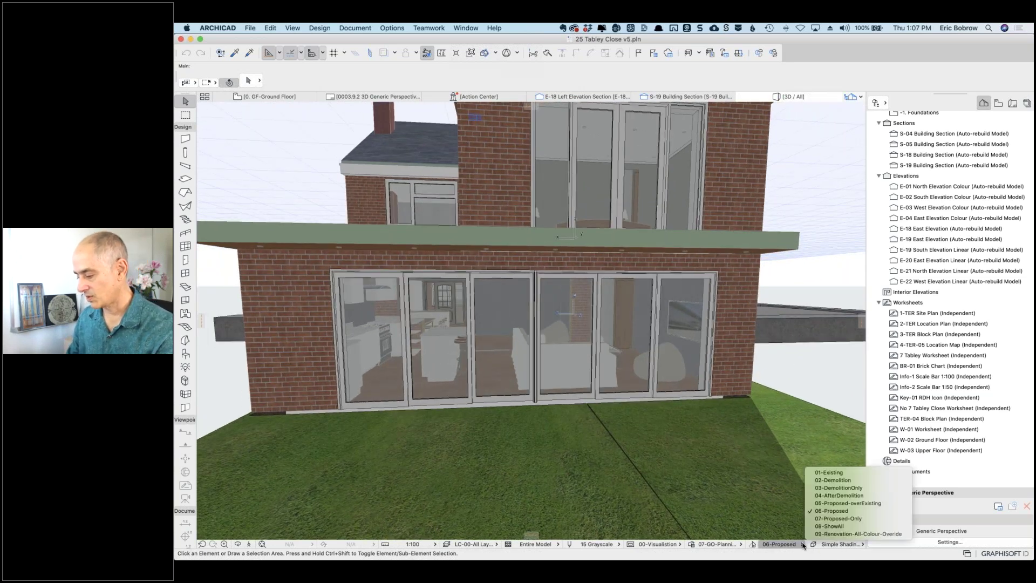
click(833, 473)
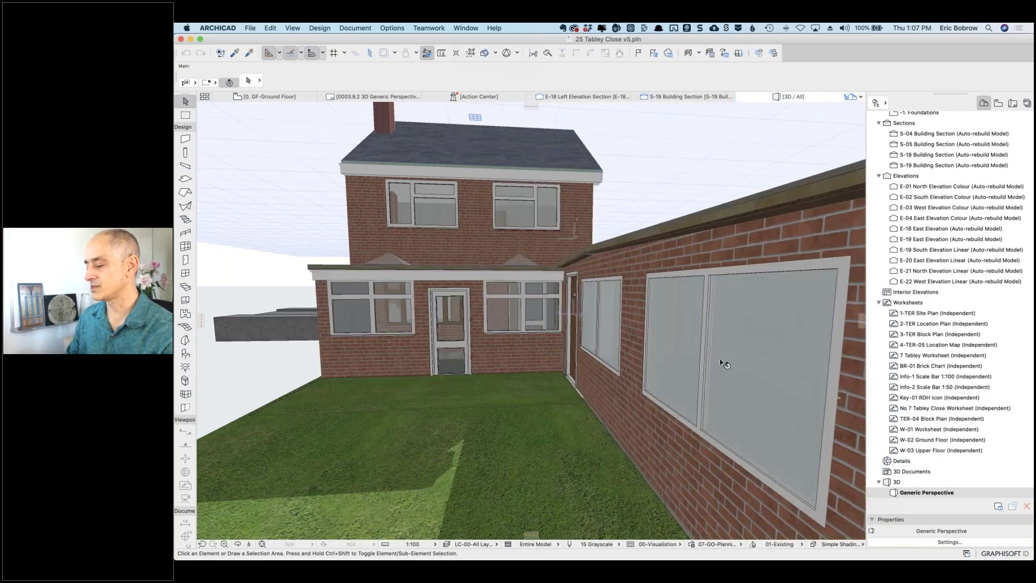
scroll(723, 364, down, 5)
drag(696, 189, 748, 252)
shift+middle_drag(748, 252, 813, 301)
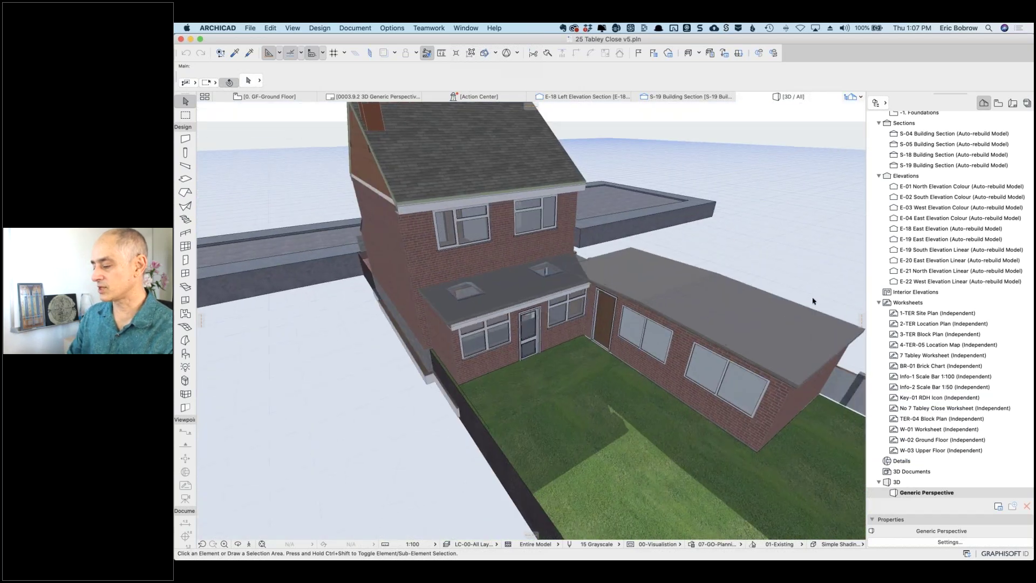
Step: Compare the rear of the house in its proposed and existing states by alternating the renovation filter between 06-Proposed and 01-Existing
click(803, 545)
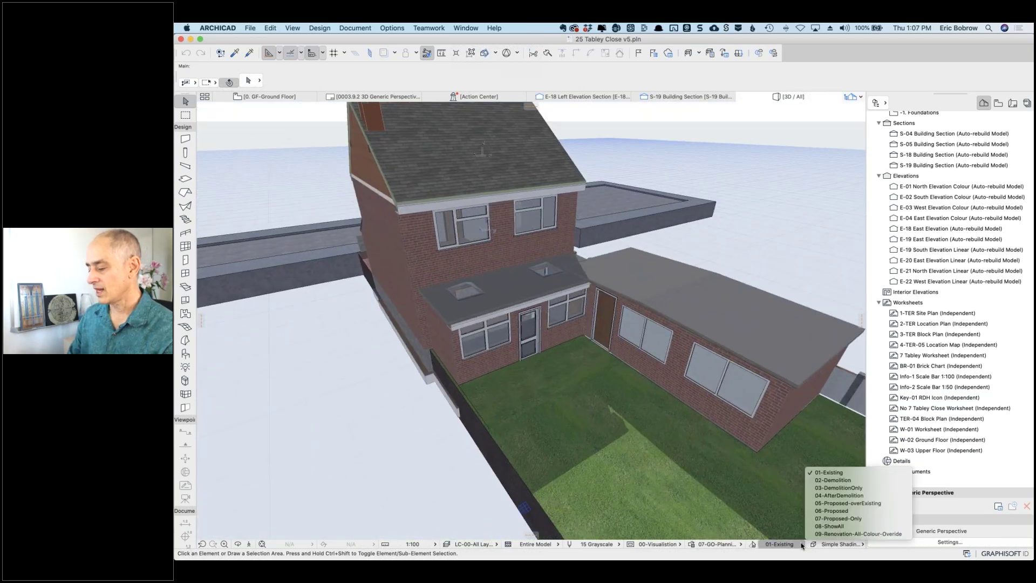
click(837, 512)
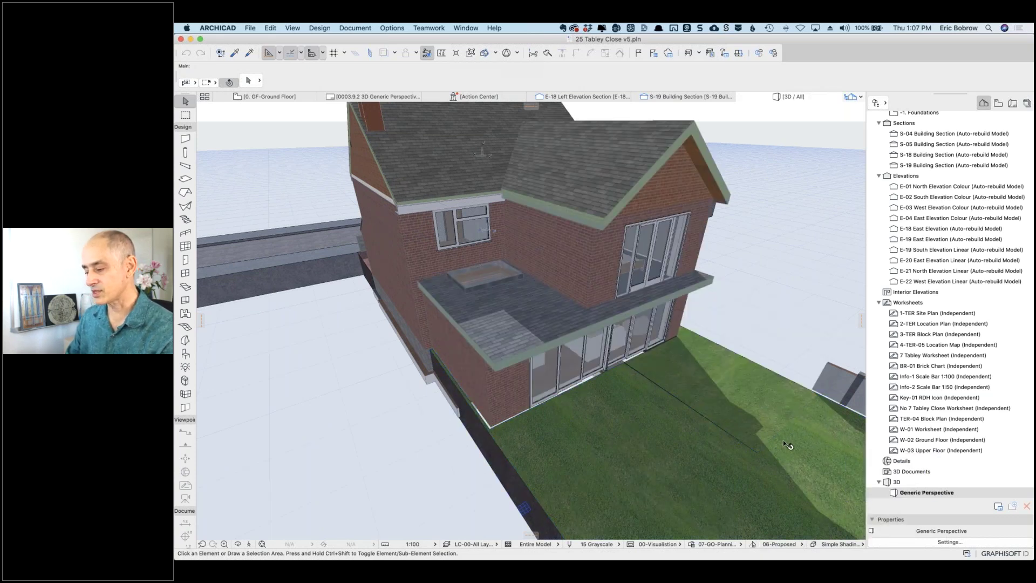
mouse_move(800, 434)
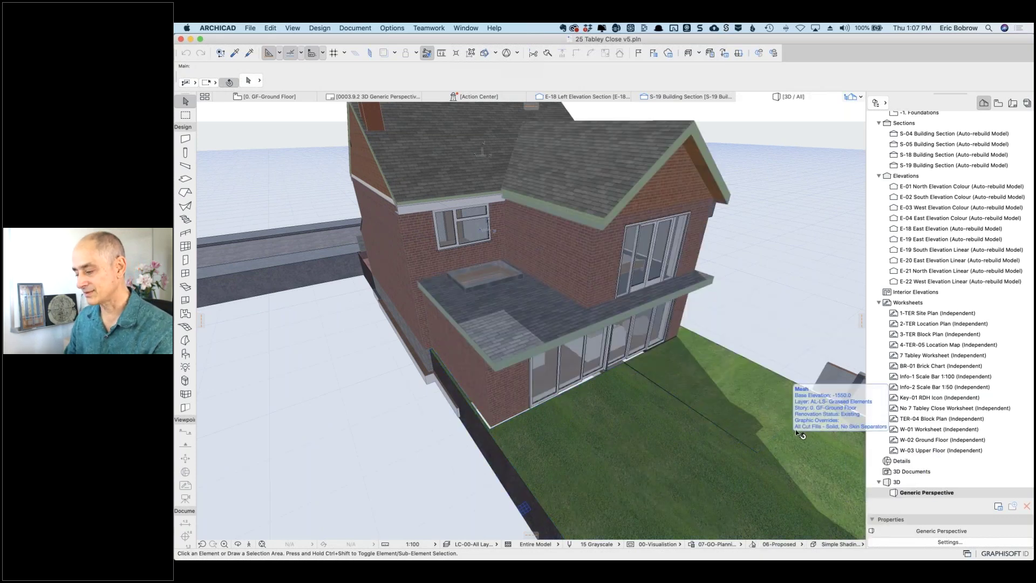
click(801, 548)
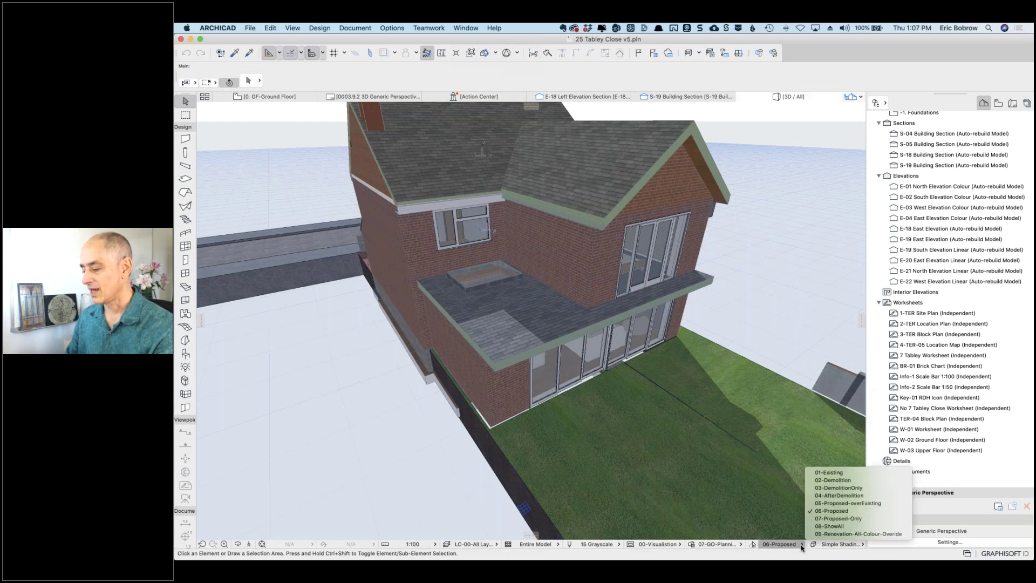
click(825, 472)
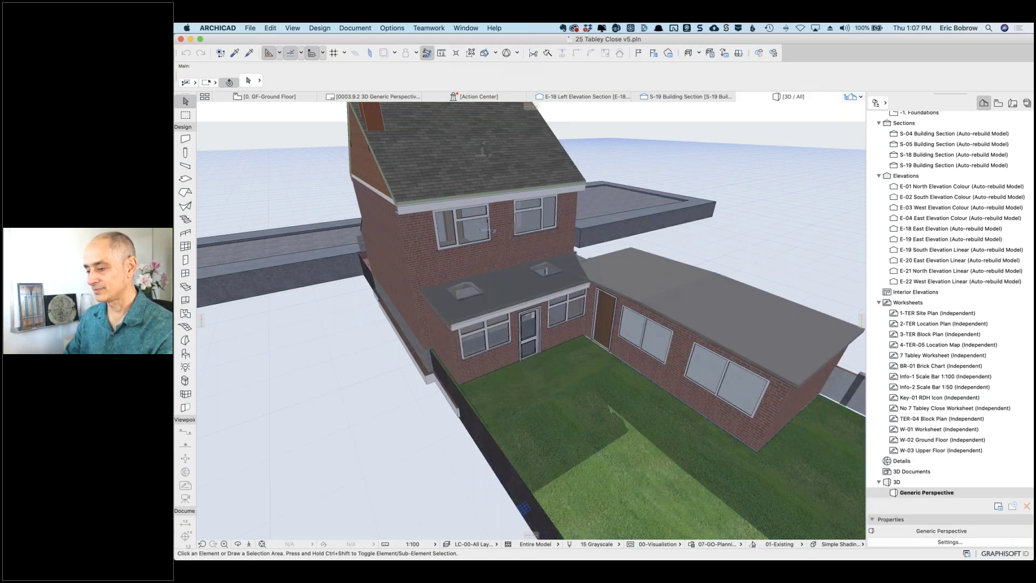
shift+middle_drag(347, 193, 400, 172)
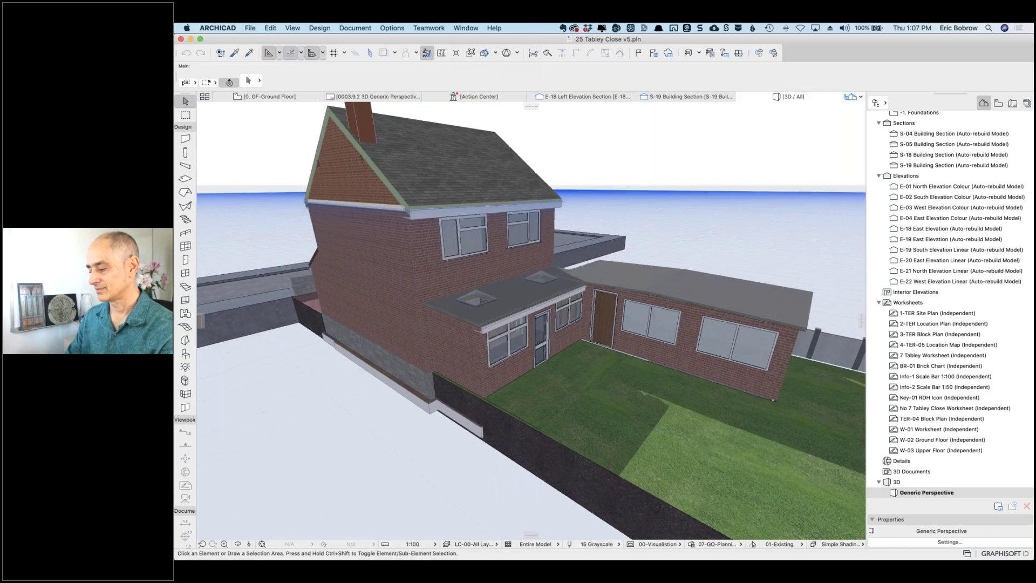
click(803, 545)
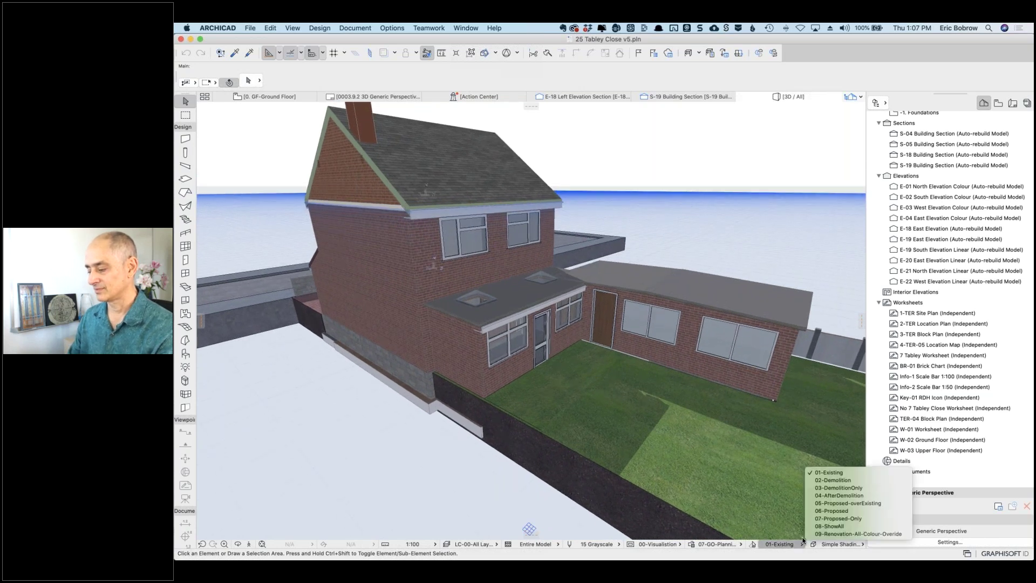
click(816, 511)
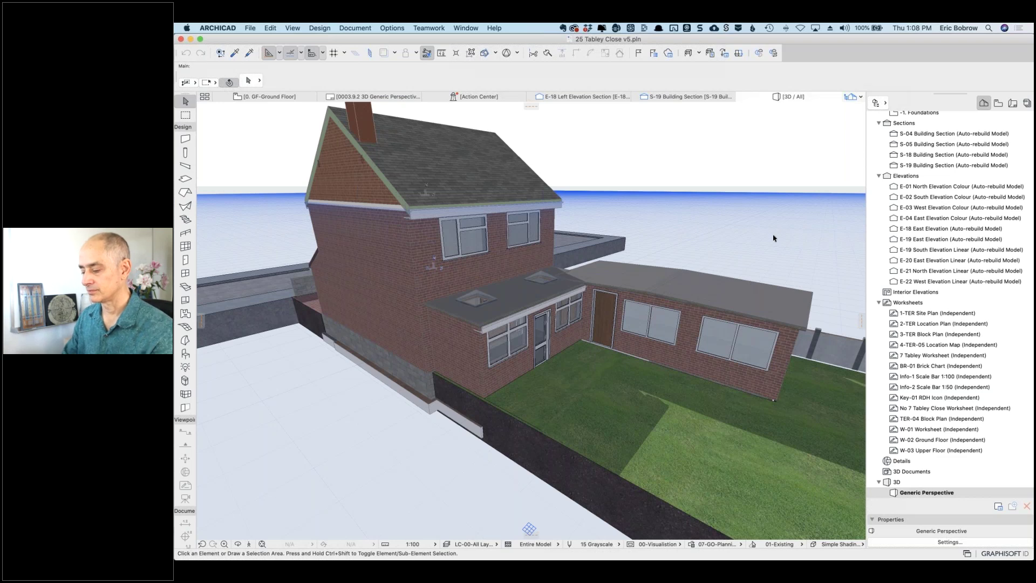
Step: Turn off the editing plane display in the 3D view
mouse_move(743, 233)
shift+middle_down()
mouse_move(691, 185)
mouse_move(656, 186)
mouse_move(712, 203)
mouse_move(742, 231)
shift+middle_up()
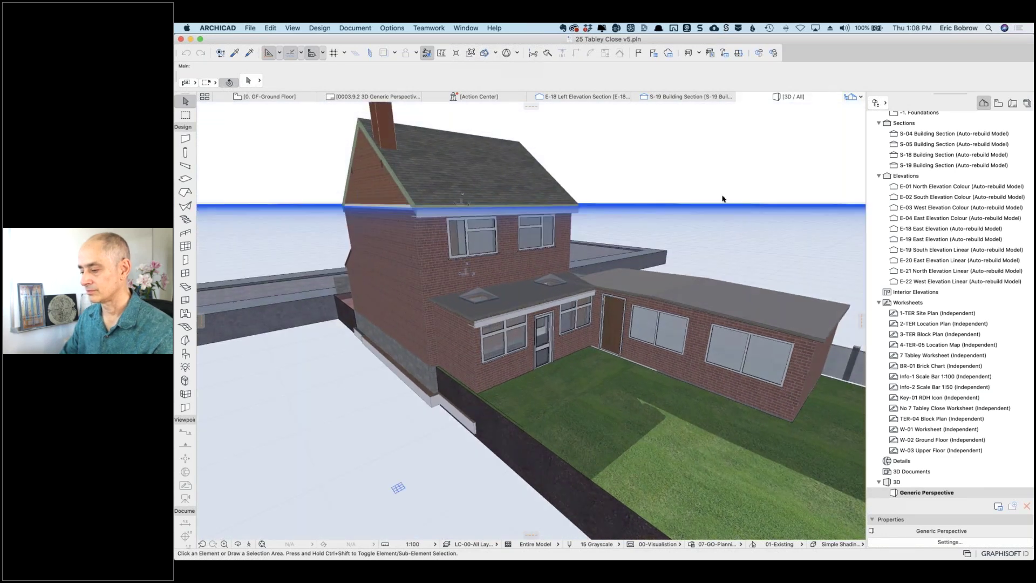
click(292, 28)
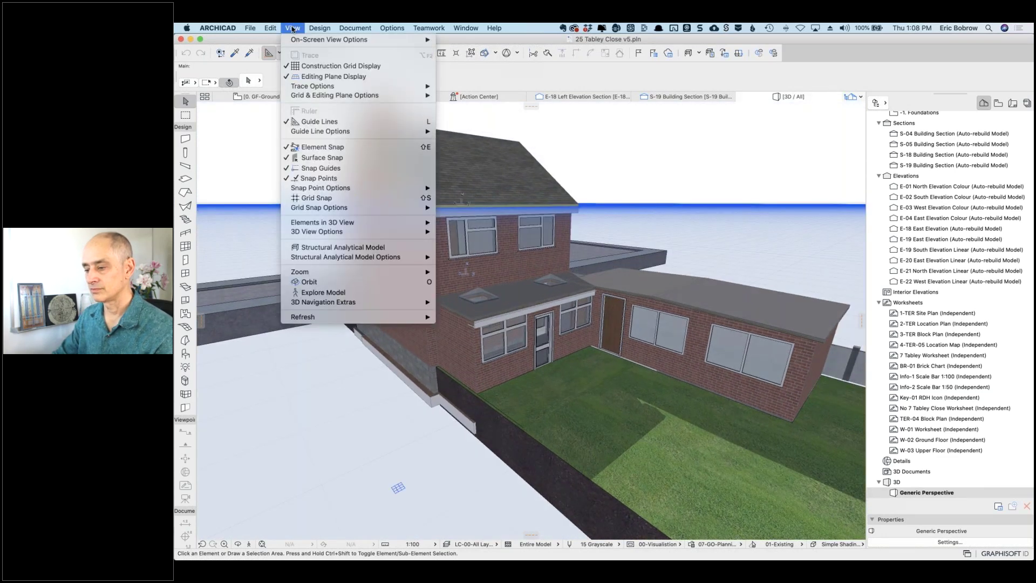
click(319, 76)
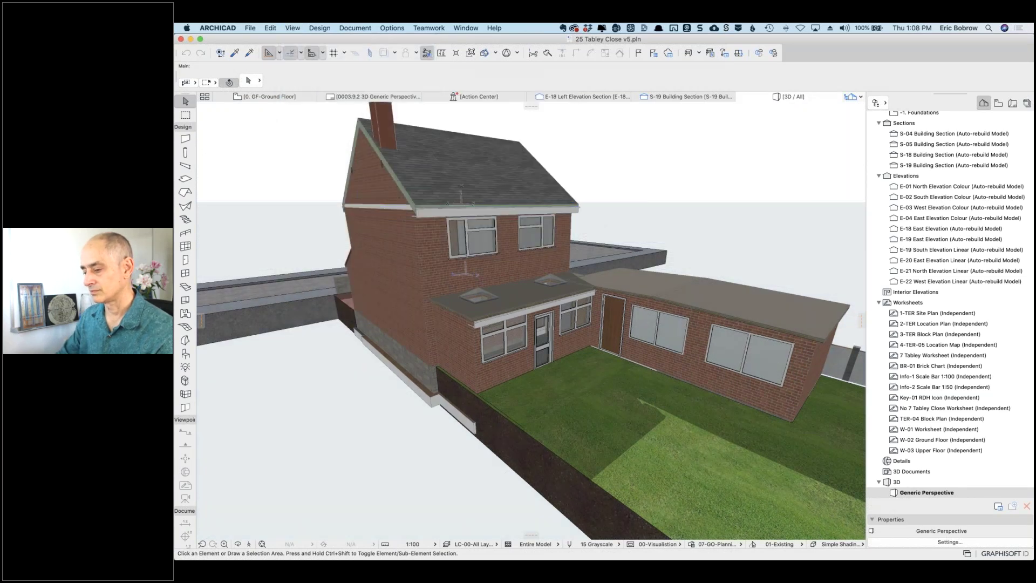
Step: Set the renovation filter to 06-Proposed and view the house from the street, showing its front and extended side wall
shift+middle_drag(242, 228, 794, 228)
scroll(791, 233, down, 10)
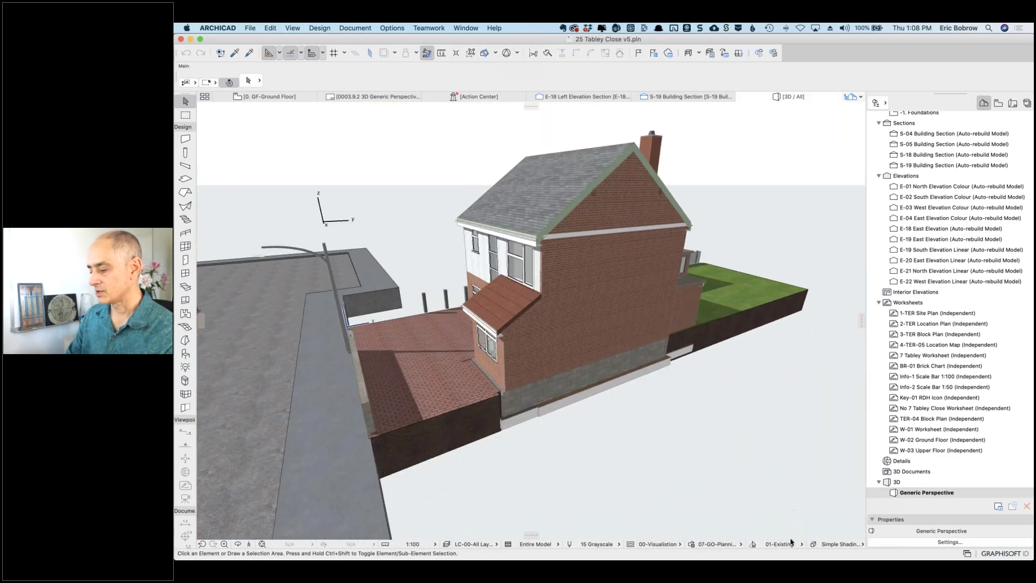
click(791, 543)
click(825, 513)
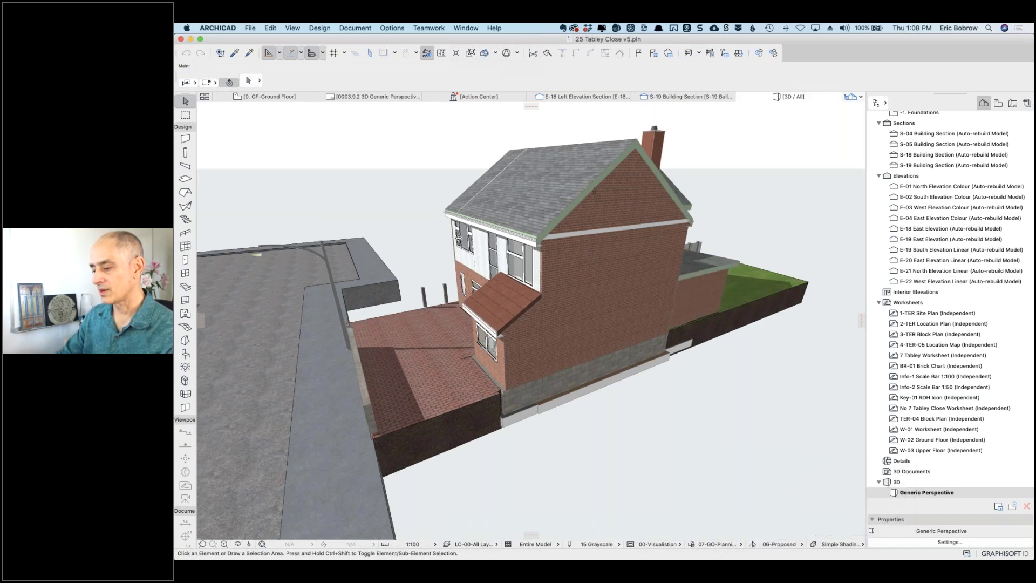
scroll(622, 243, up, 10)
scroll(696, 243, down, 3)
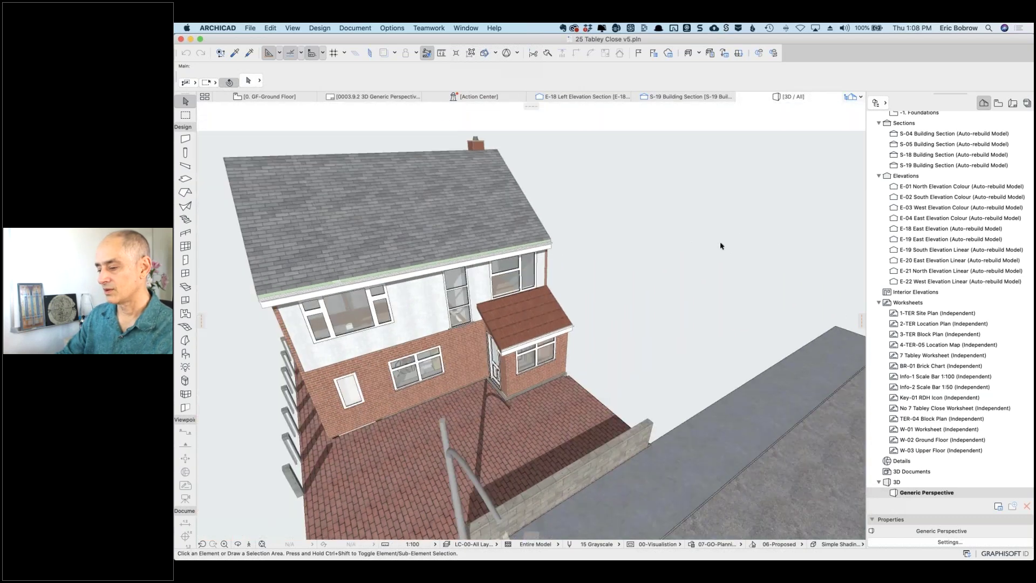
shift+middle_drag(344, 364, 479, 313)
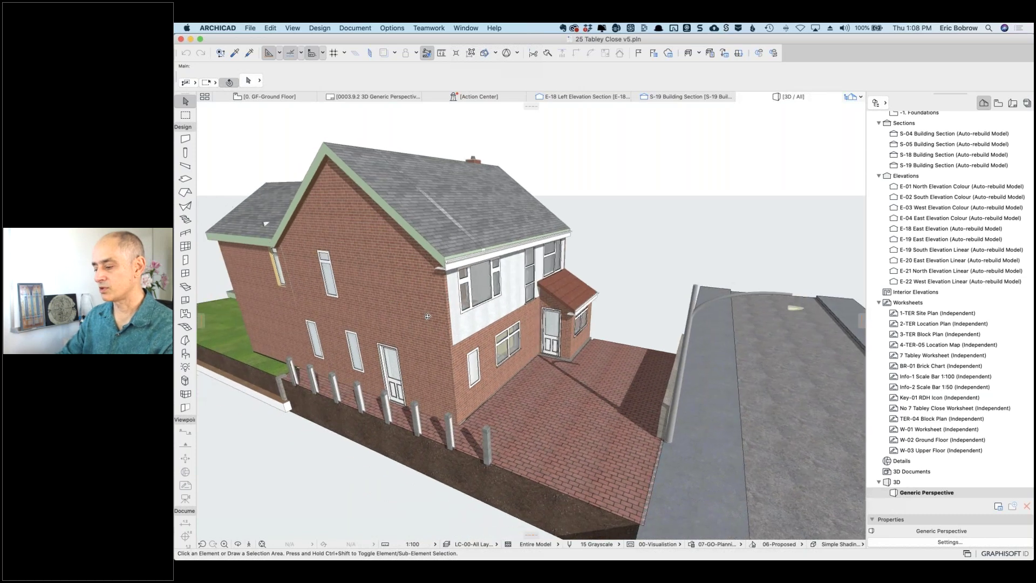
Step: Show the front and garage side with the 01-Existing renovation filter, and return to 06-Proposed to compare the two states
click(802, 546)
click(802, 545)
click(802, 544)
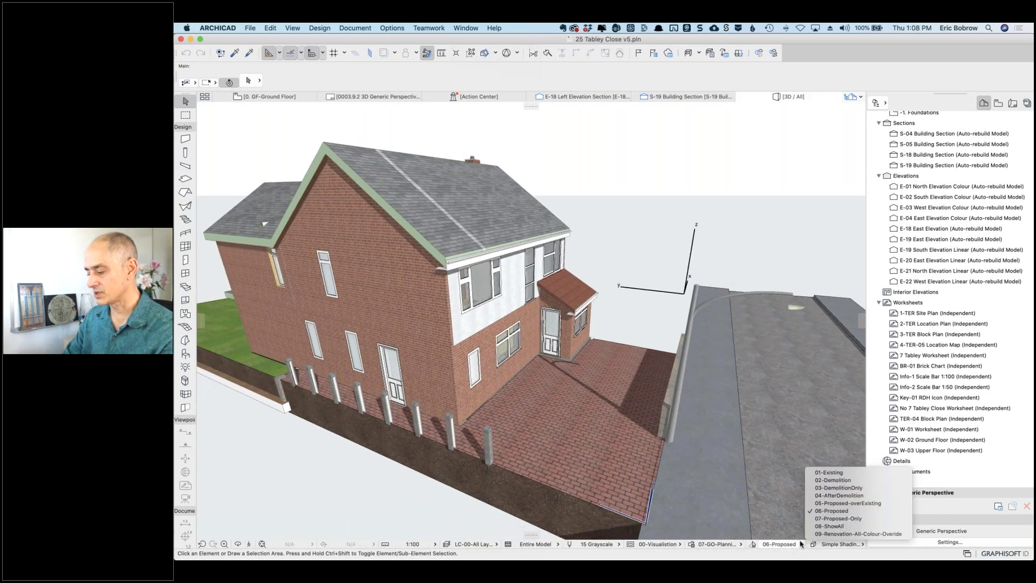
click(829, 473)
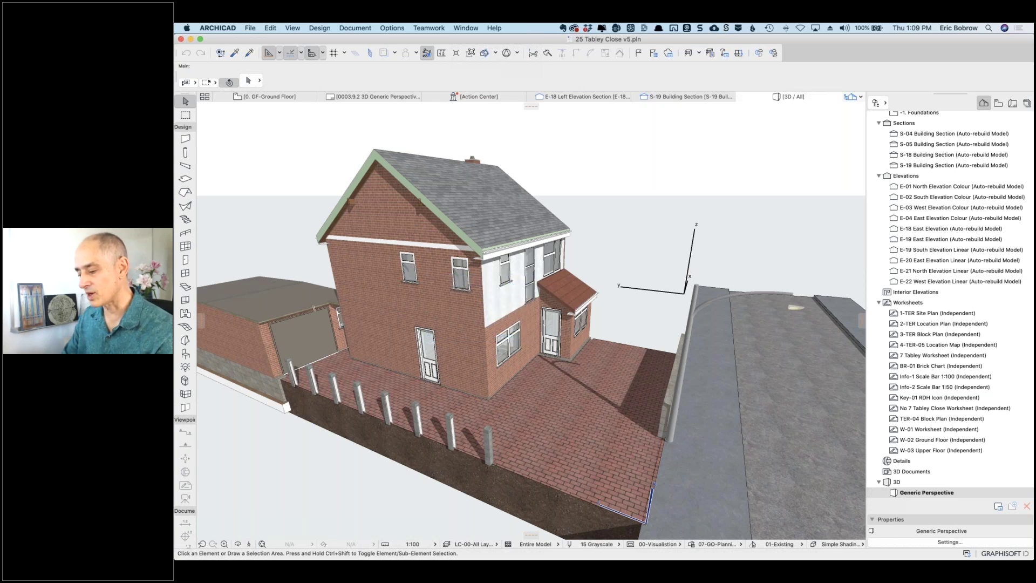
click(783, 544)
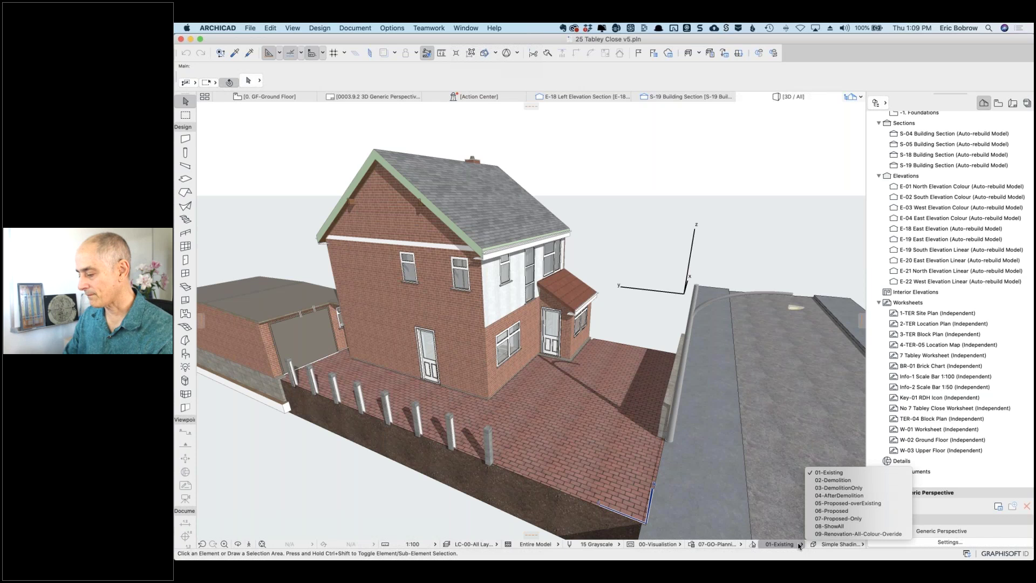
click(820, 513)
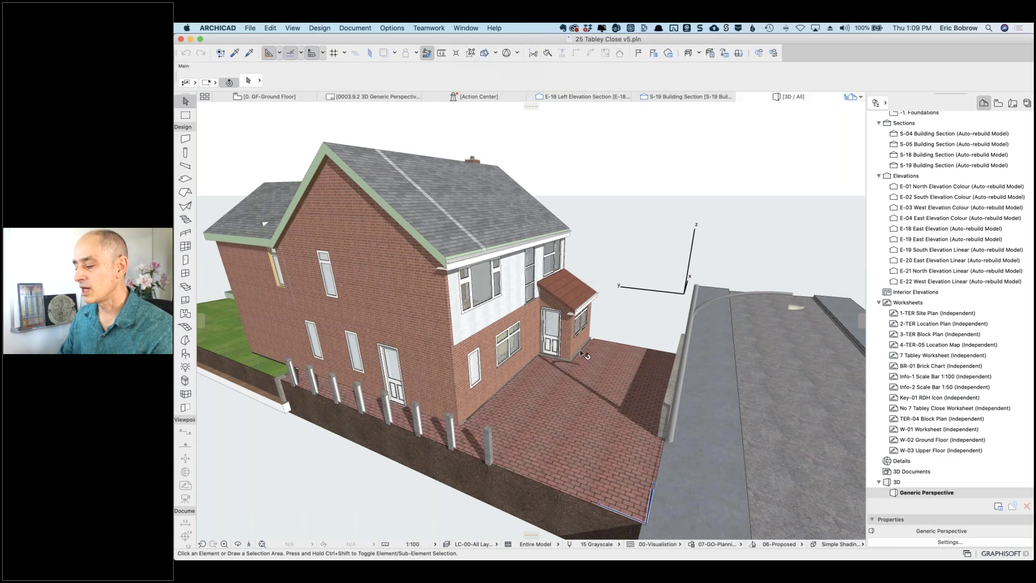
Step: Select the front porch elements and open the Renovation palette, placing it in the empty area beside the house
click(588, 265)
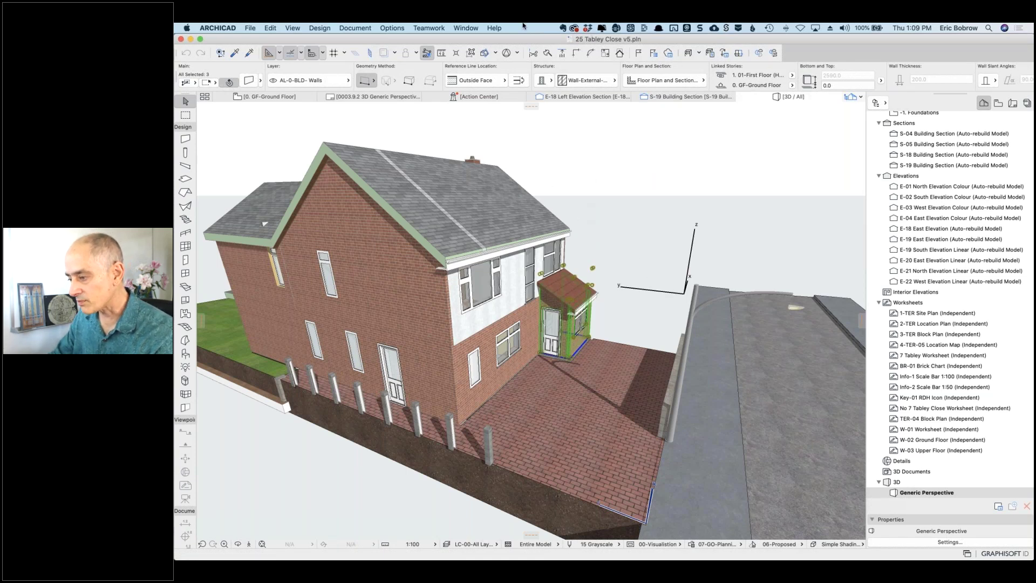
click(474, 29)
mouse_move(478, 42)
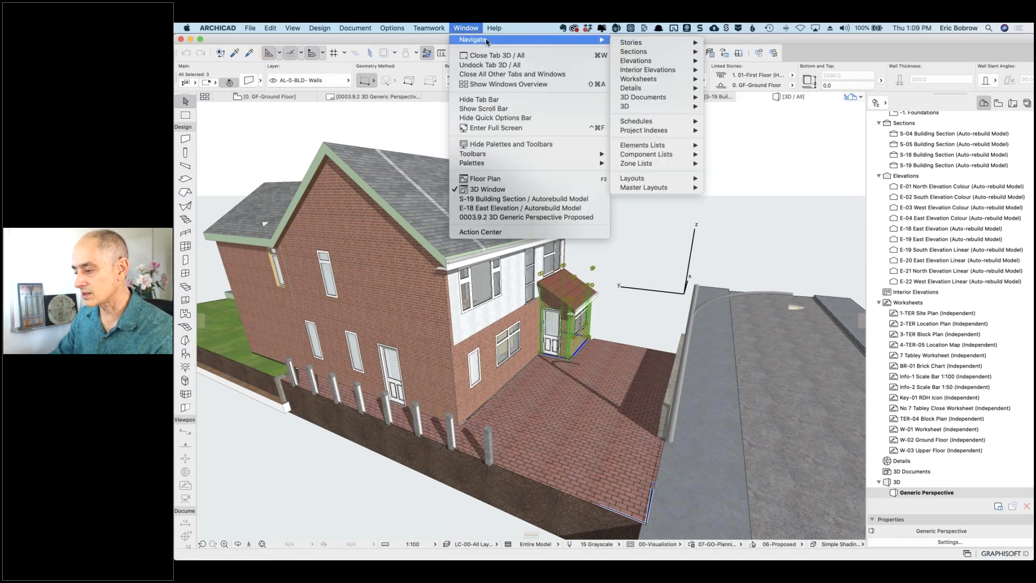
mouse_move(506, 167)
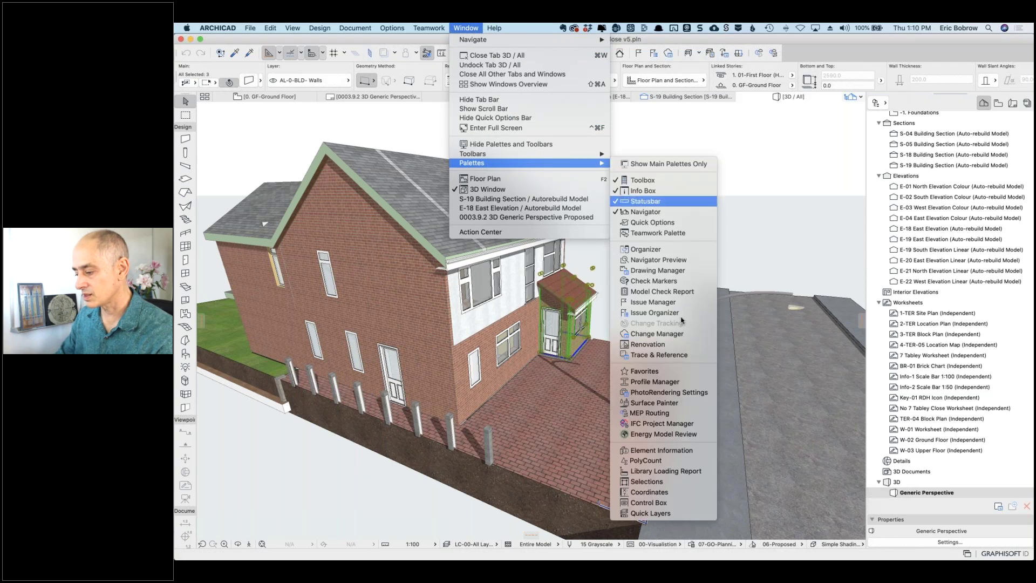
click(659, 347)
drag(276, 125, 726, 162)
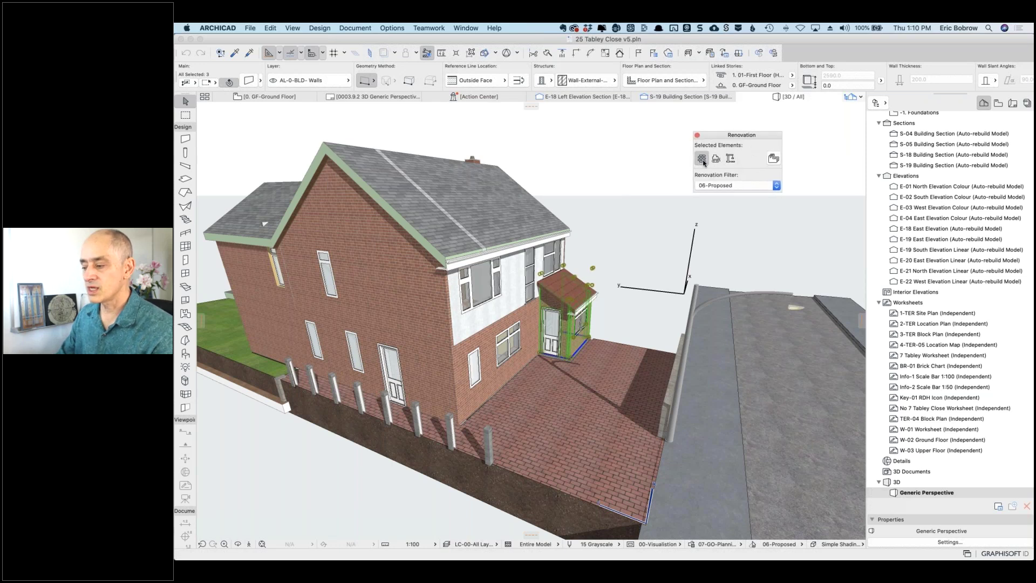
Step: Check the renovation status of the main roof and the upper side wall, and clear the selection
click(703, 159)
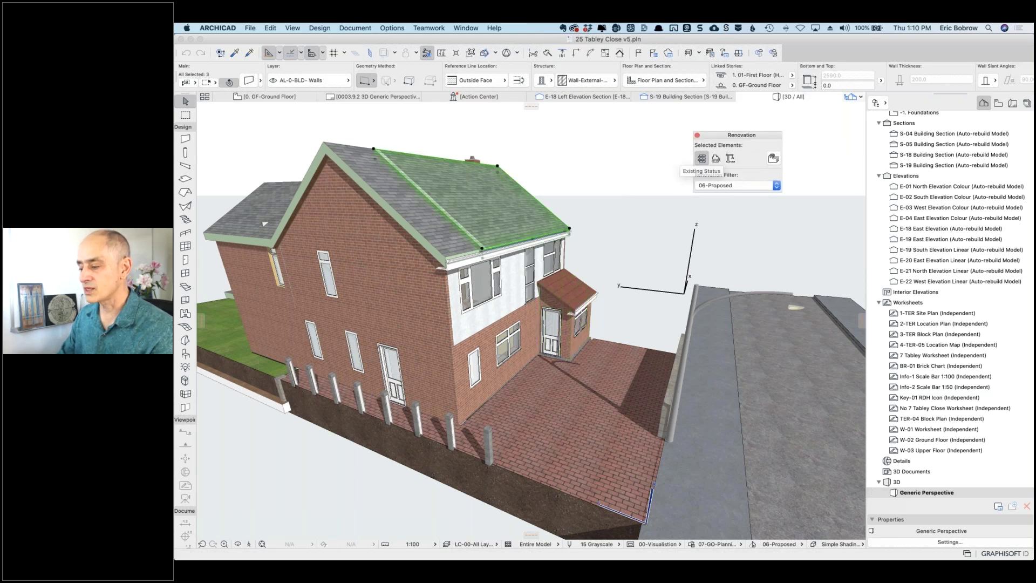
click(399, 303)
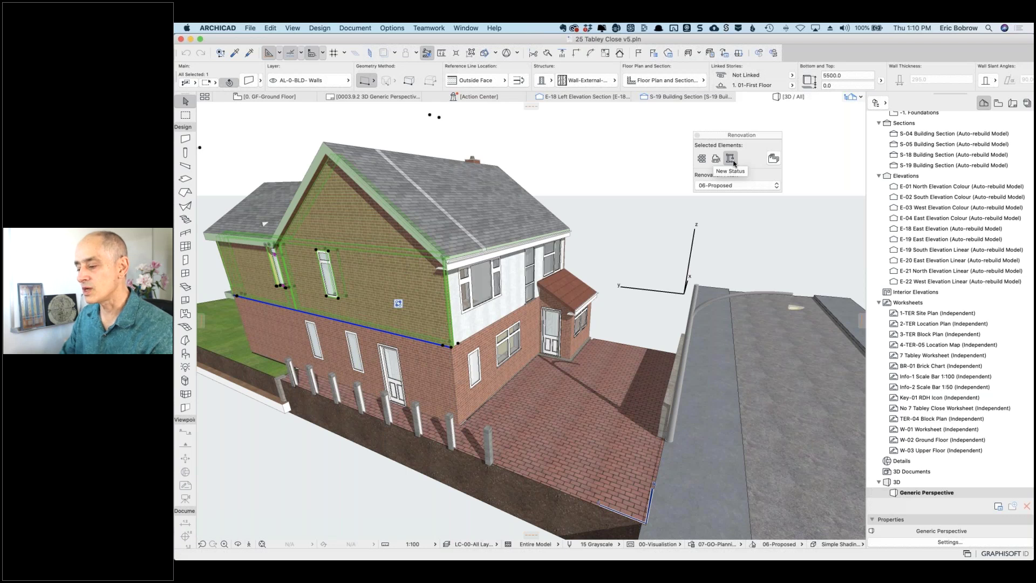
key(Escape)
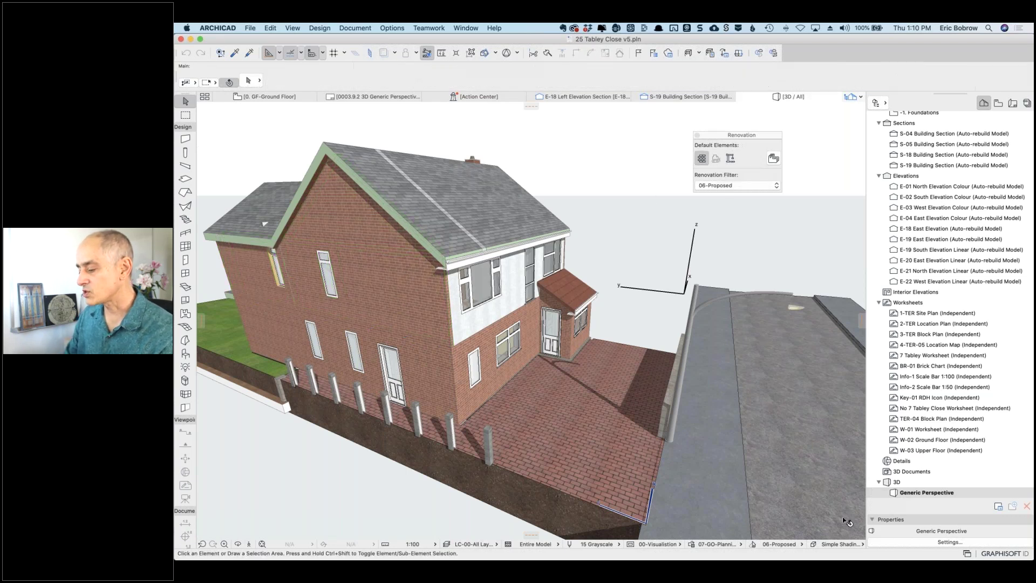
Step: Switch the renovation filter to 01-Existing and select the garage to check its renovation status
click(800, 547)
click(831, 474)
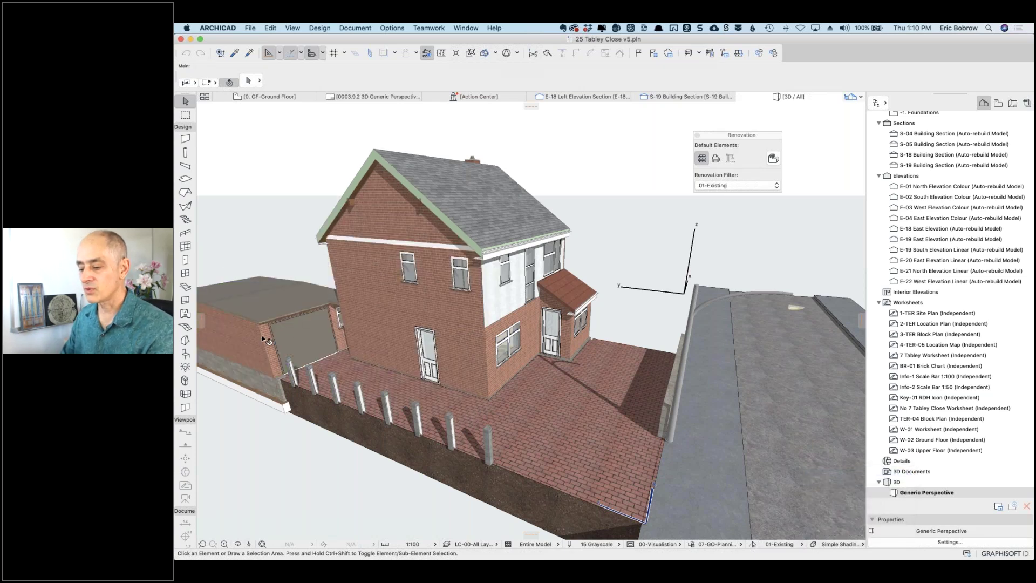
click(254, 342)
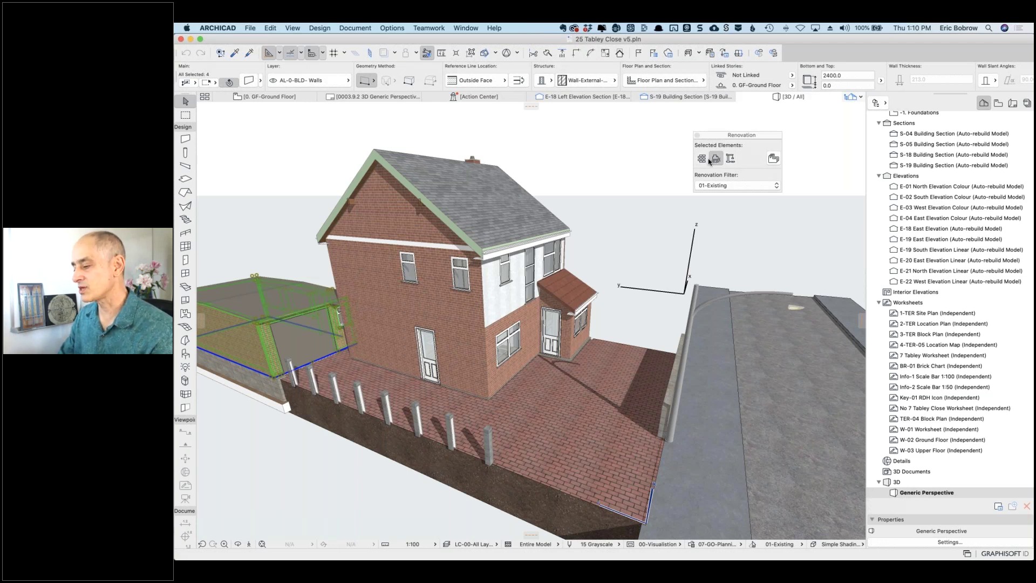
Step: Set the renovation filter to 02-Demolition to highlight the elements marked for demolition
click(772, 186)
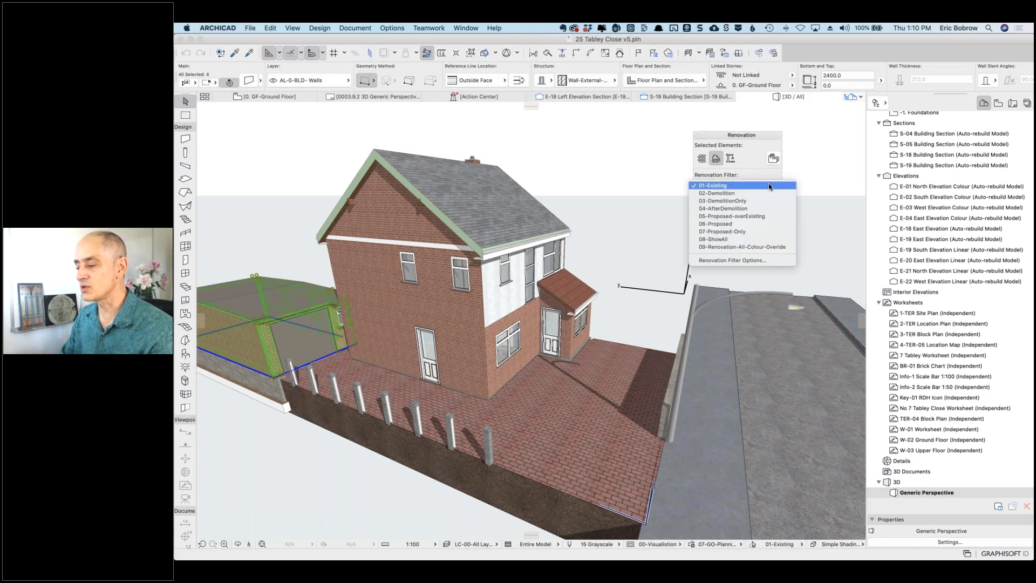
click(744, 193)
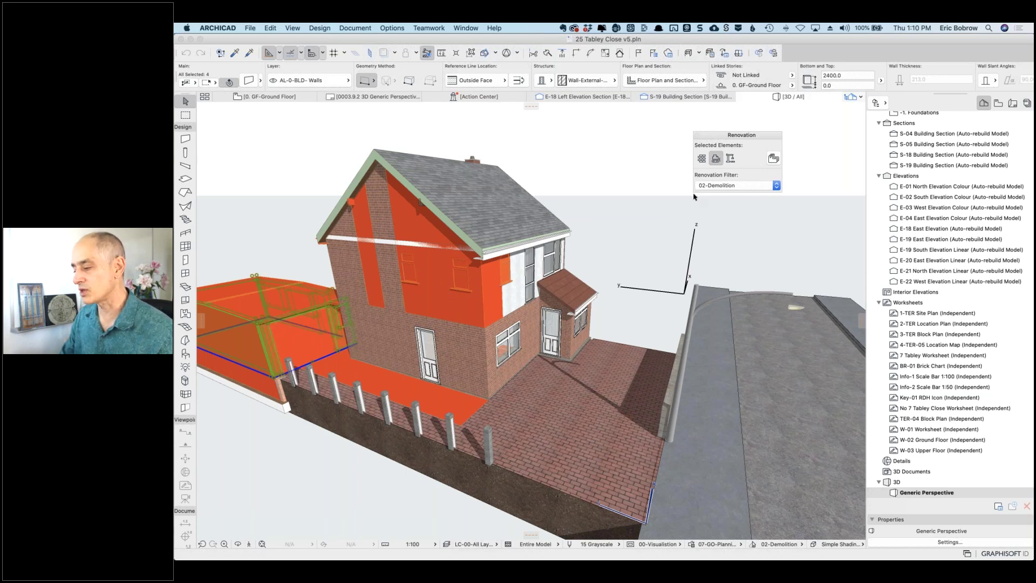
Step: Switch the renovation filter to 03-DemolitionOnly and then to 04-AfterDemolition to compare the removed elements with the remaining house
click(726, 185)
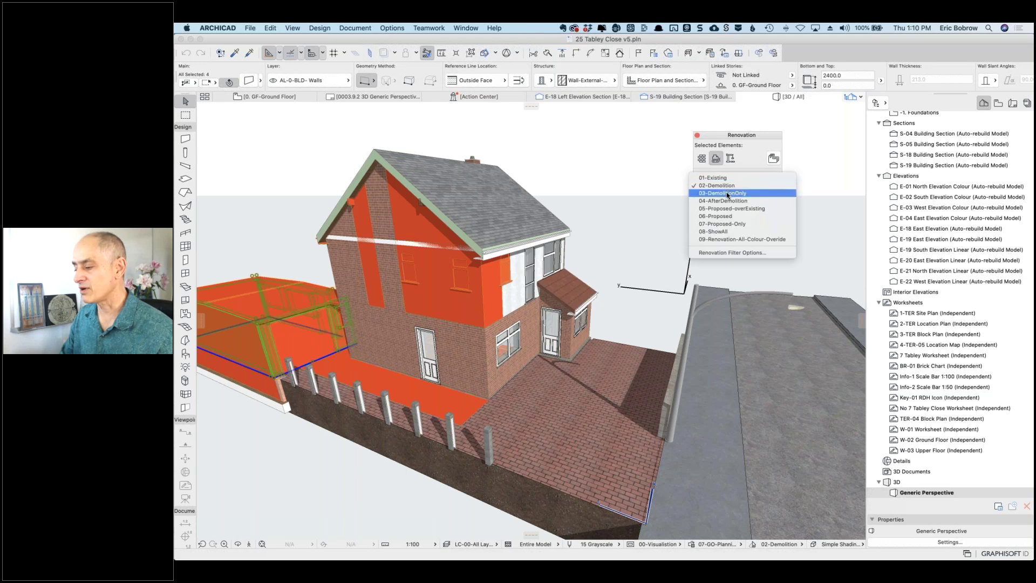
click(726, 193)
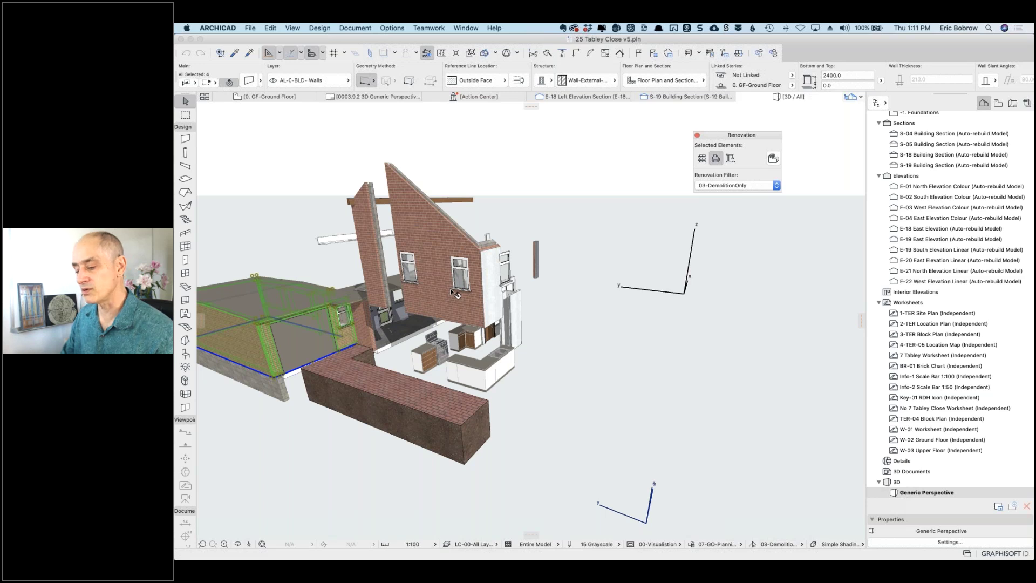
click(724, 187)
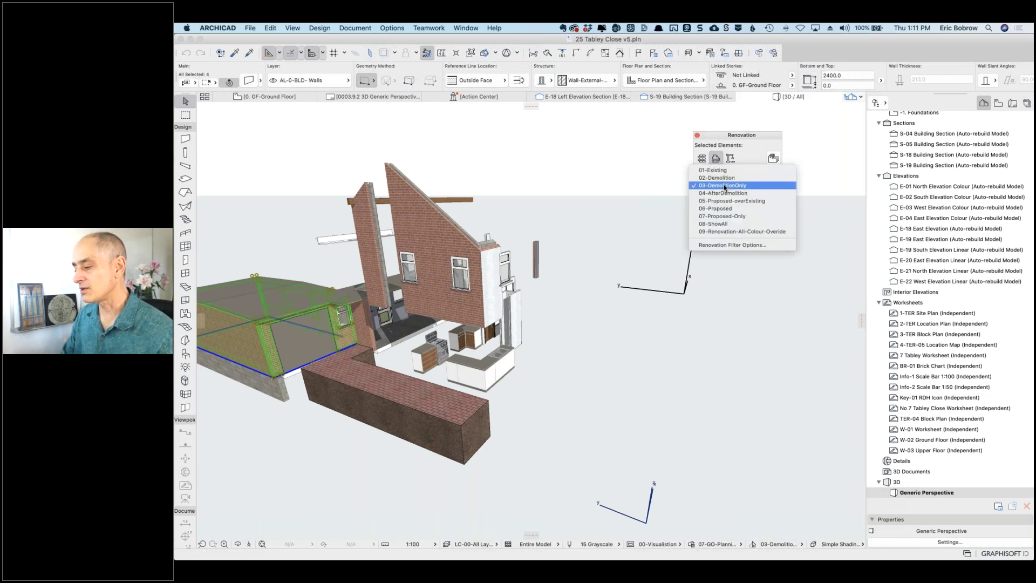
click(723, 195)
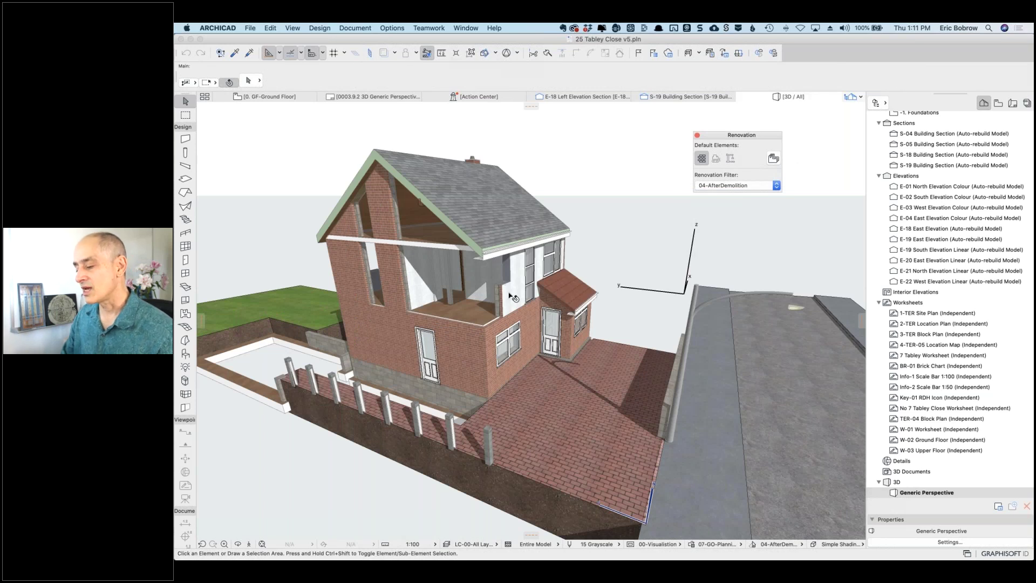
mouse_move(513, 292)
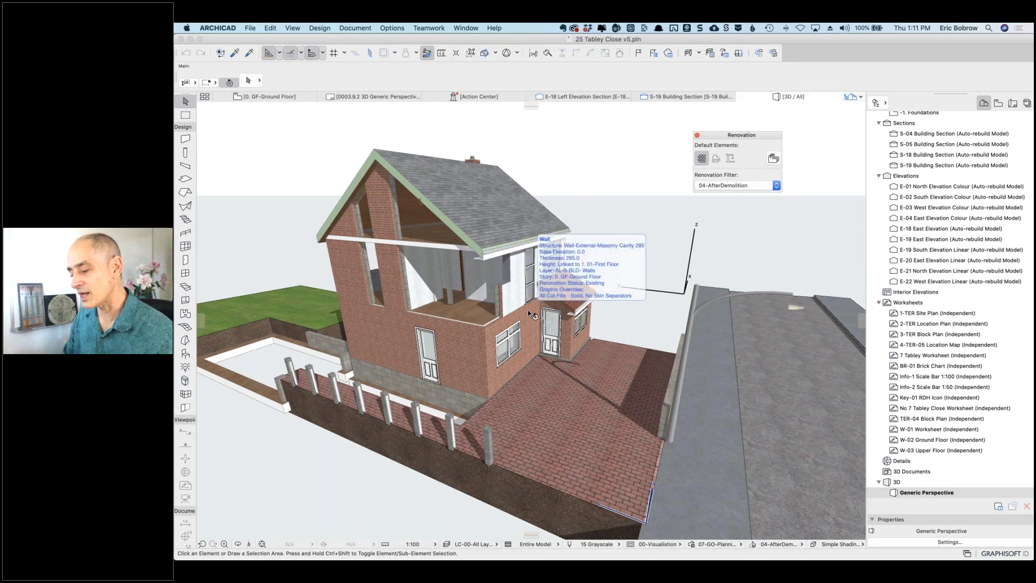
Step: View the model with the 05-Proposed-overExisting renovation filter, followed by 06-Proposed
click(761, 187)
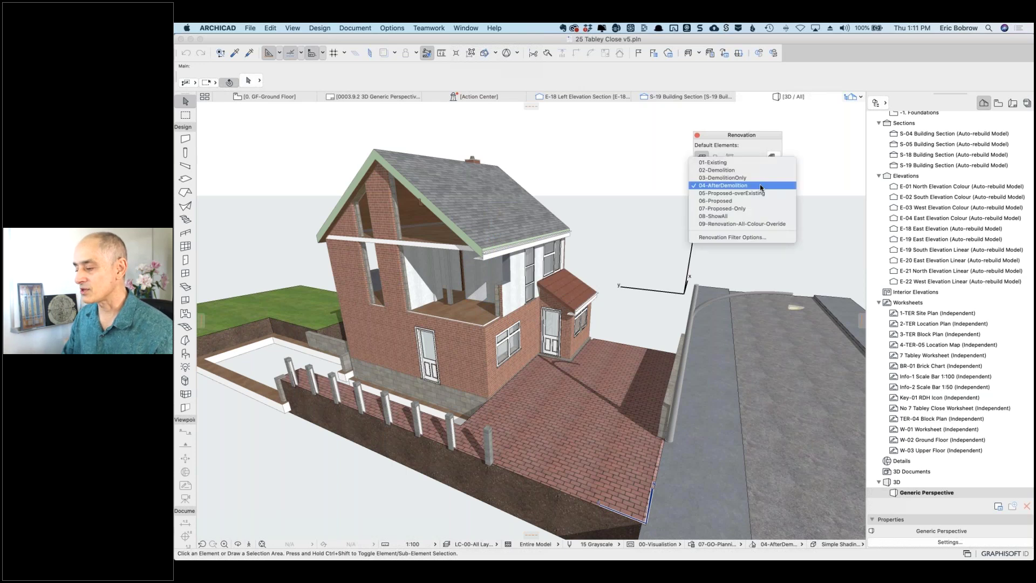
click(760, 185)
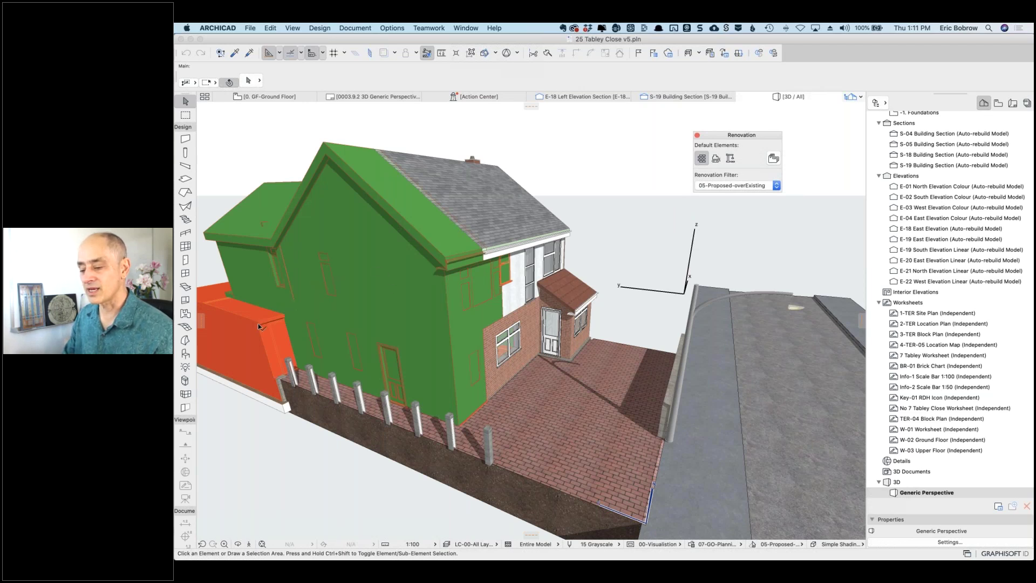
click(756, 187)
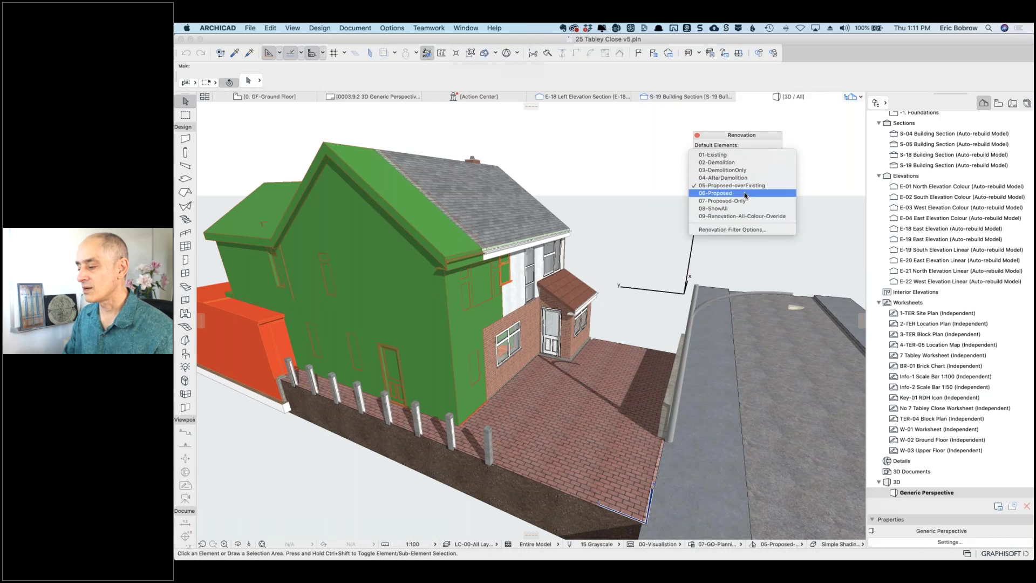
click(746, 195)
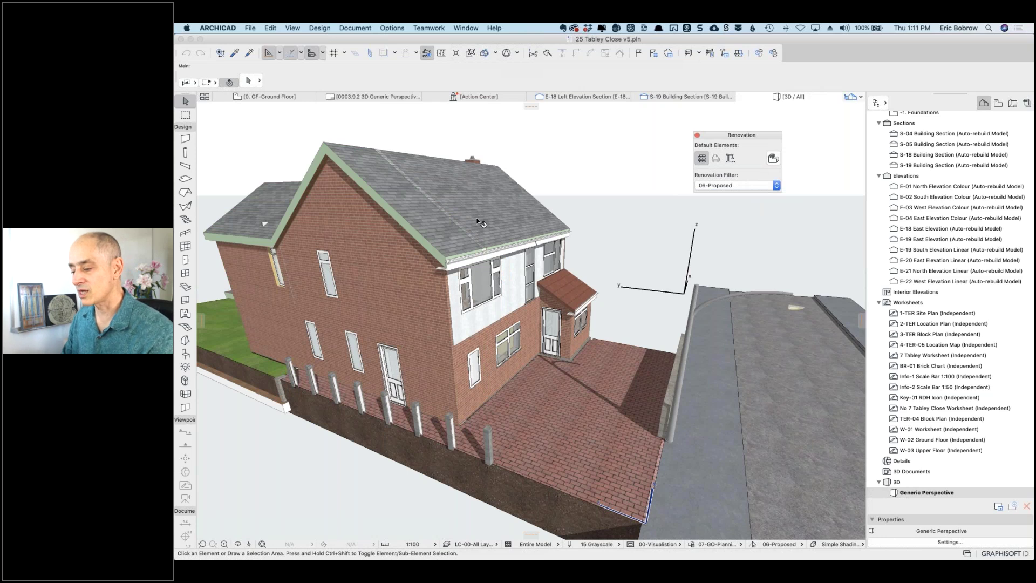
Step: Select the original front roof slope and the extension's front roof slope in turn to check their renovation statuses
shift+middle_drag(479, 220, 458, 264)
scroll(432, 231, up, 5)
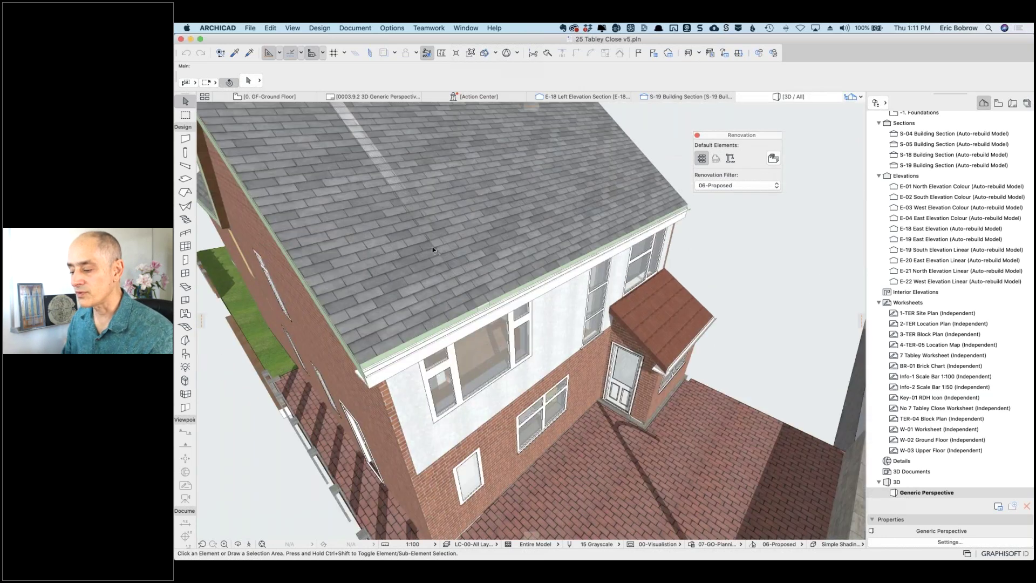
click(432, 231)
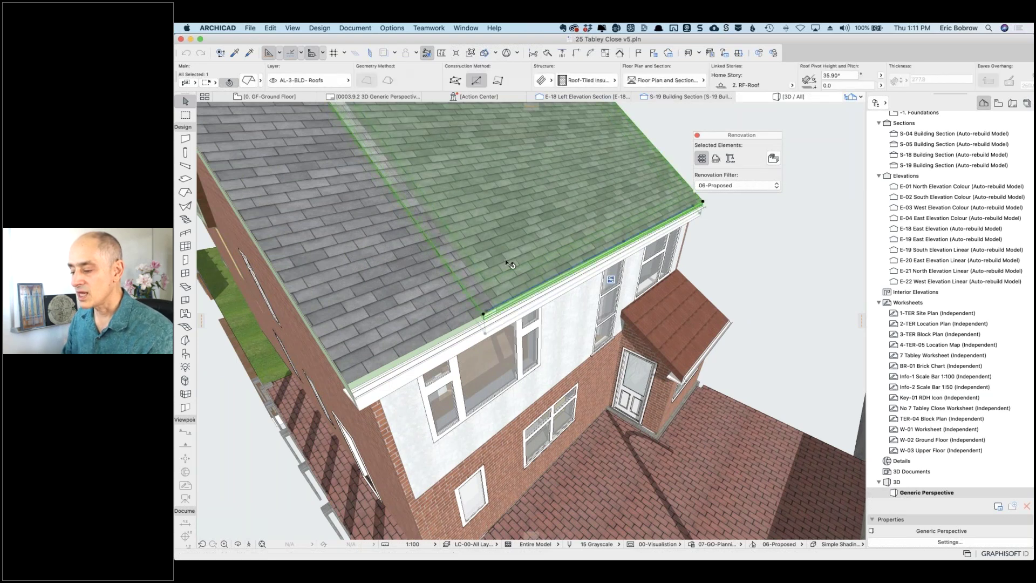
click(463, 280)
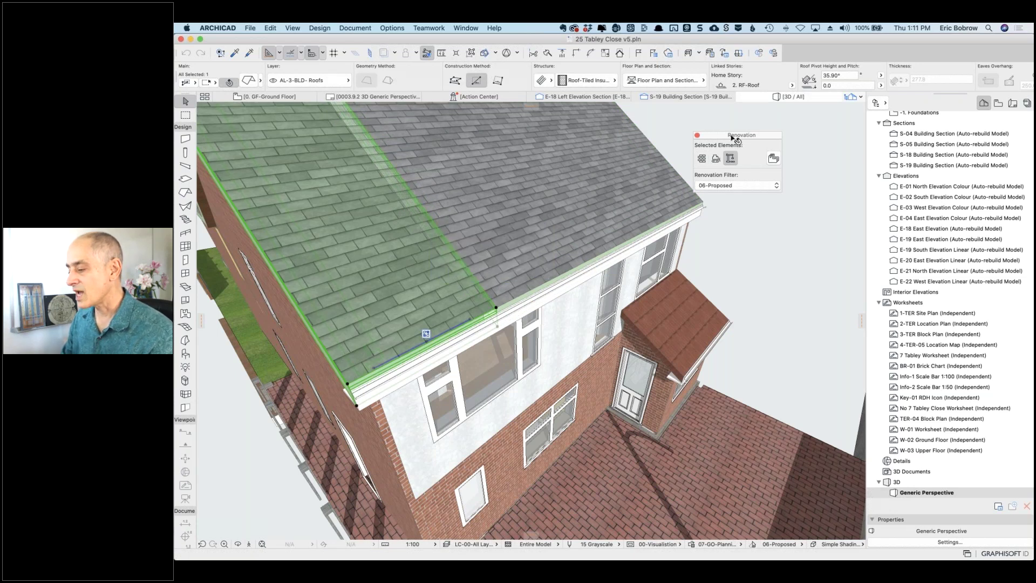
Step: Set the renovation filter to 01-Existing and inspect the original roof and garage
click(754, 186)
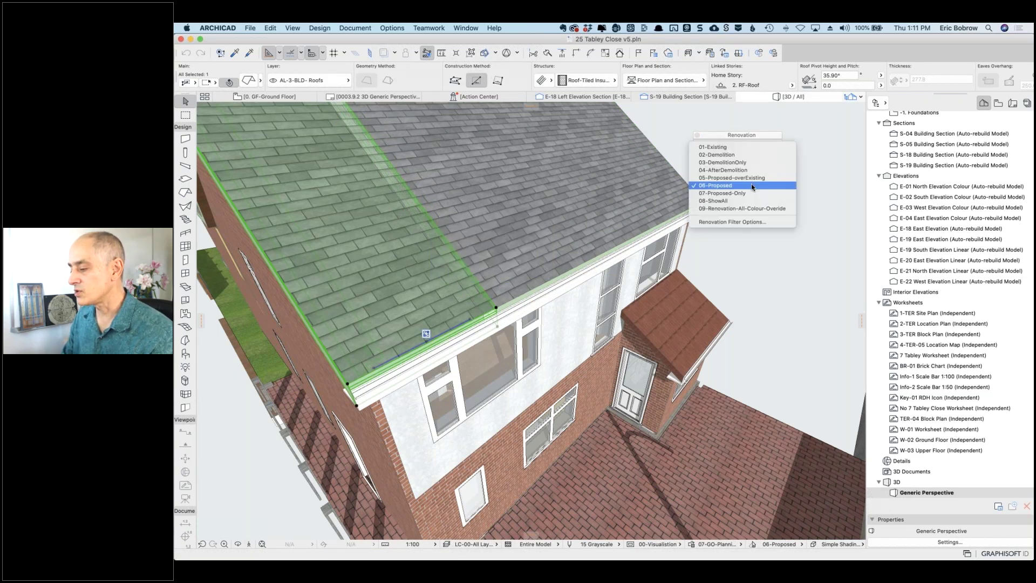
click(744, 146)
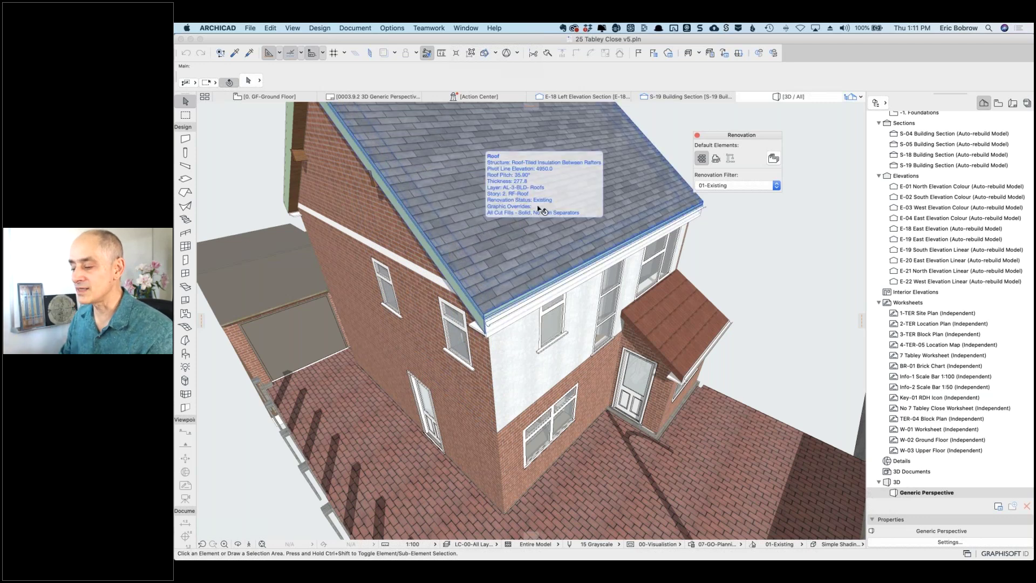
scroll(645, 163, down, 5)
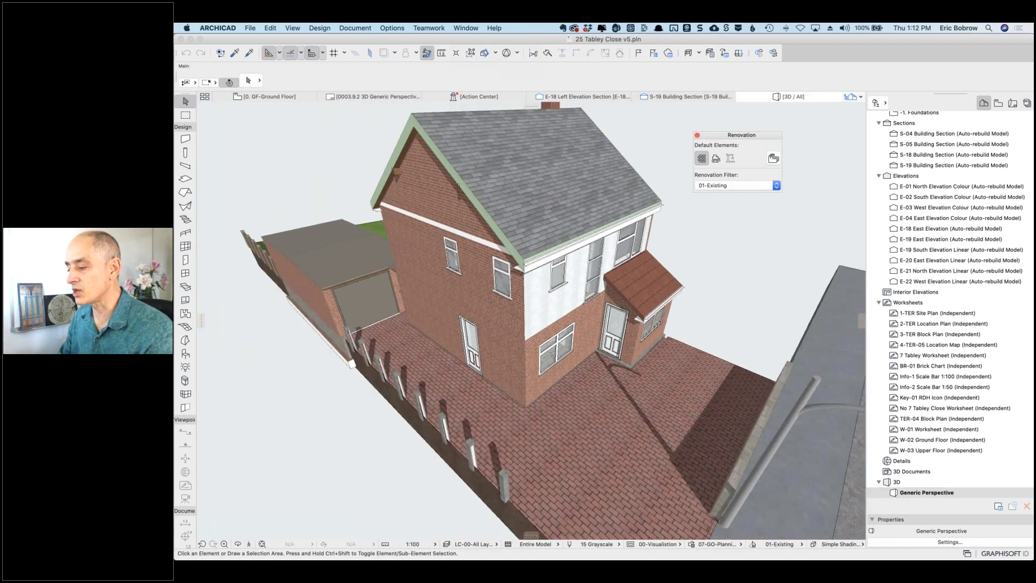
scroll(548, 239, up, 5)
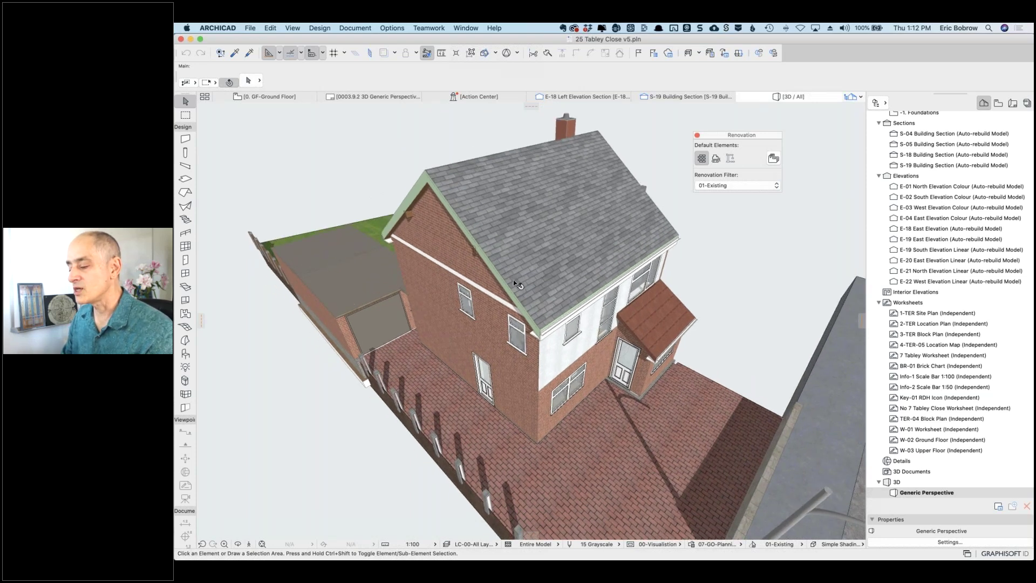
Step: Return the renovation filter to 06-Proposed and offset the extension front roof's edge by 200 to remove its overlap with the original roof
click(736, 185)
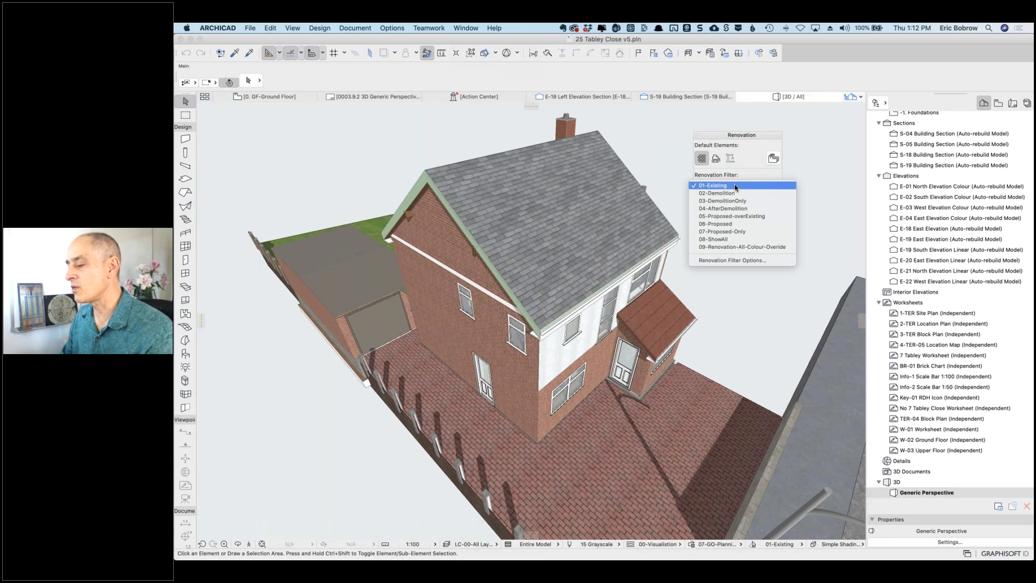
click(729, 224)
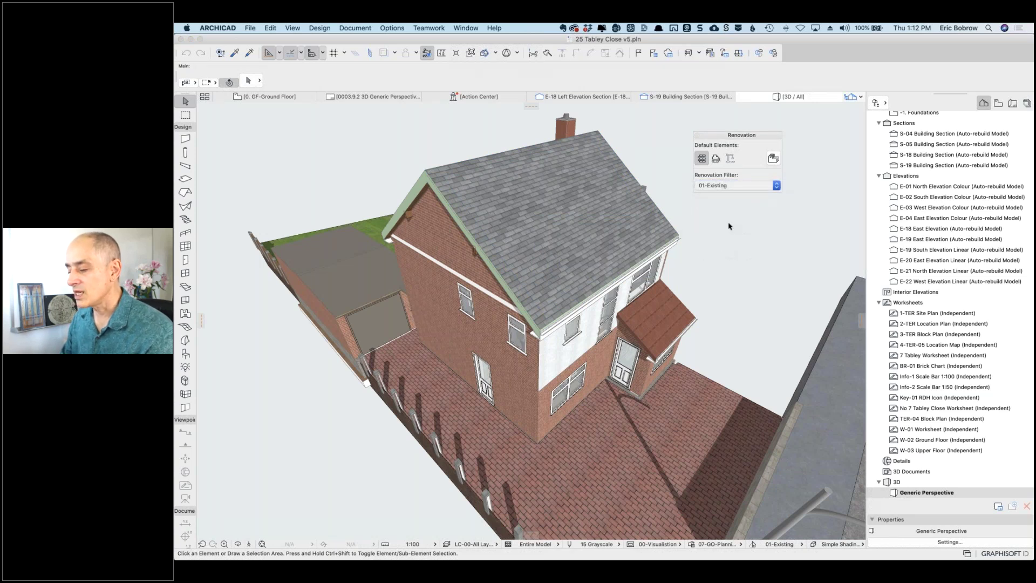
click(505, 270)
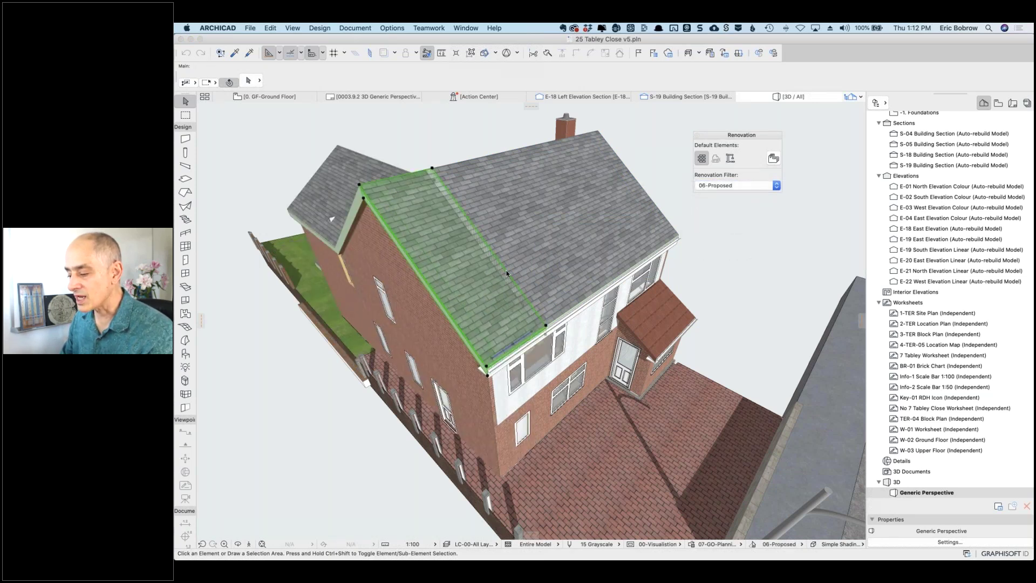
click(506, 270)
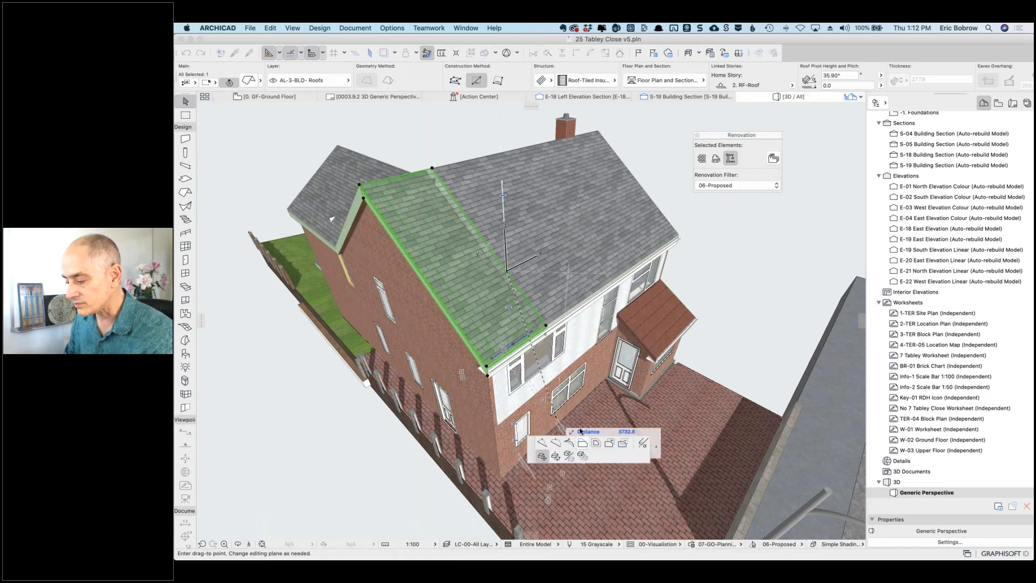
click(583, 442)
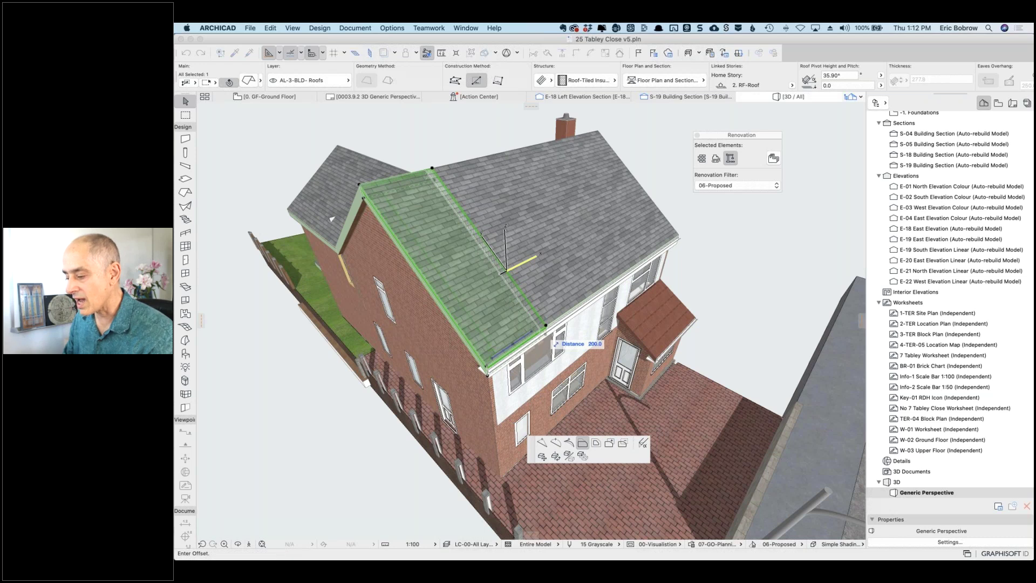
click(534, 331)
click(475, 146)
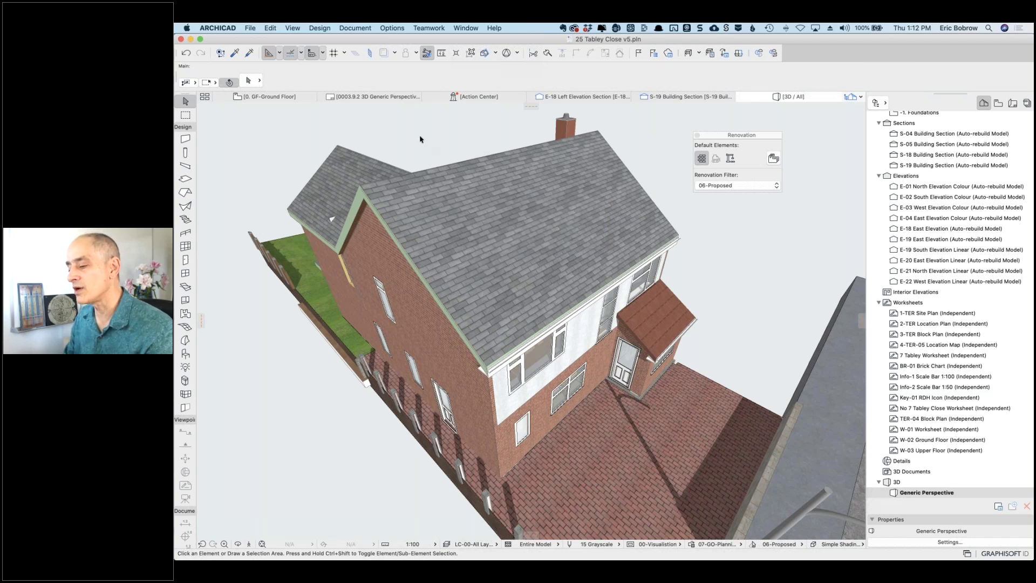
Step: Offset the extension's rear roof slope edge by 200 where it meets the original roof, and clear the selection
shift+middle_drag(374, 135, 474, 310)
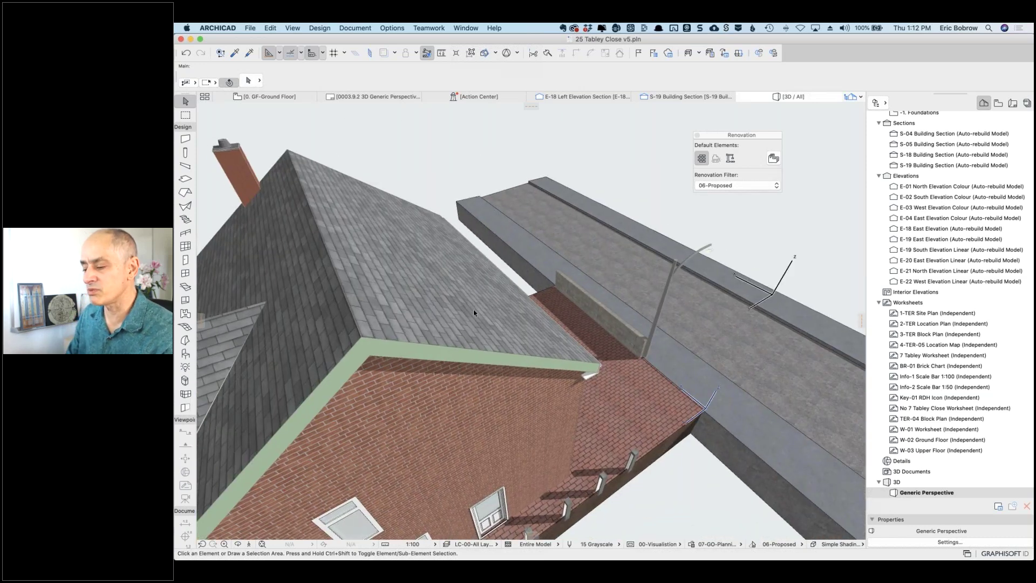
shift+middle_drag(458, 179, 690, 301)
mouse_move(689, 298)
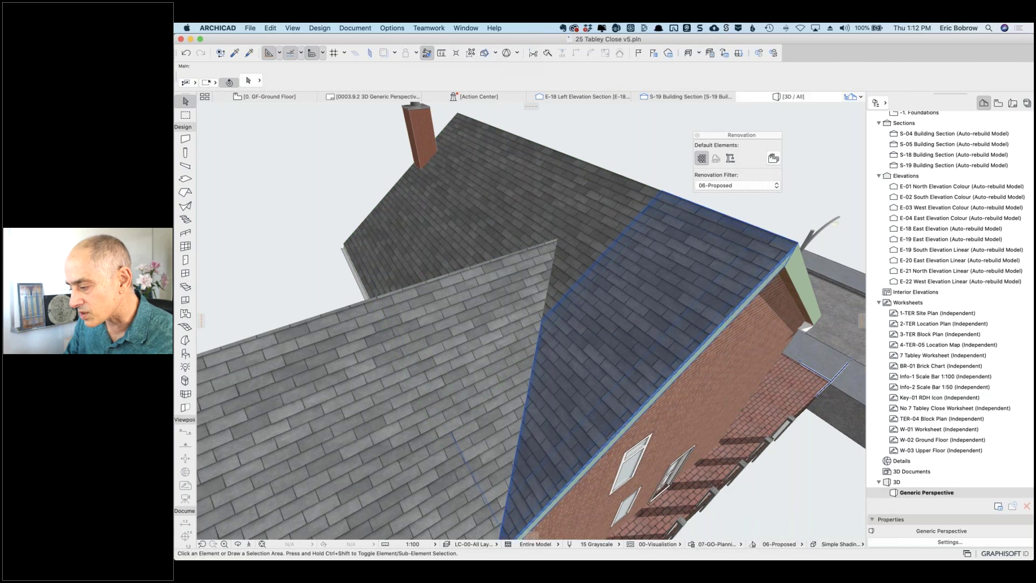
click(621, 238)
click(621, 236)
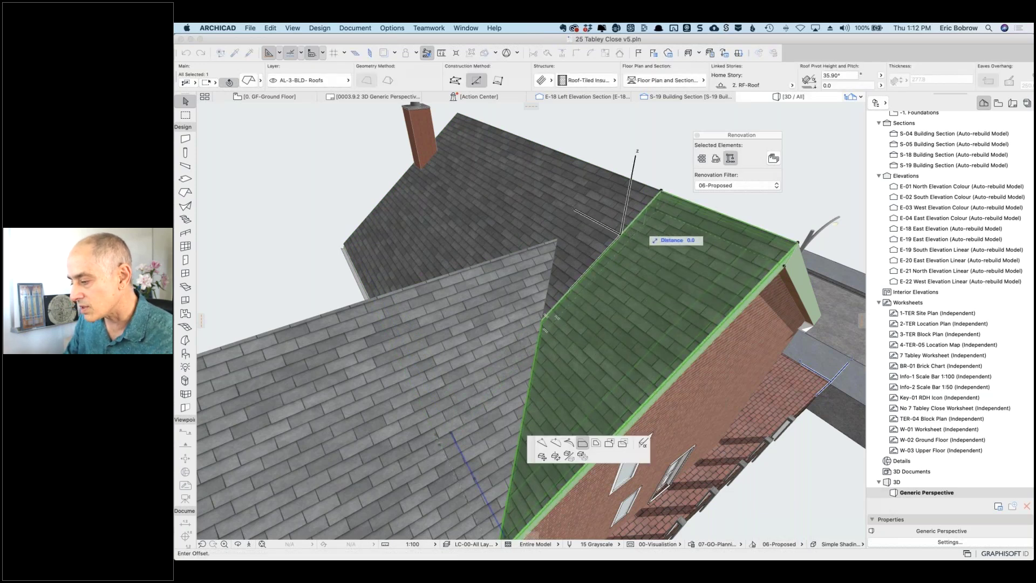
text(200)
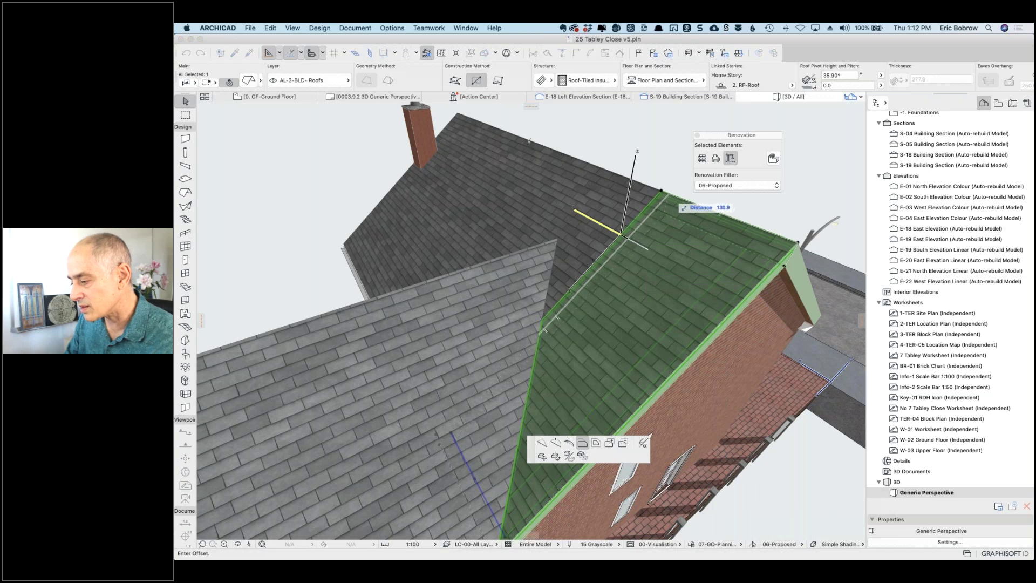
key(Return)
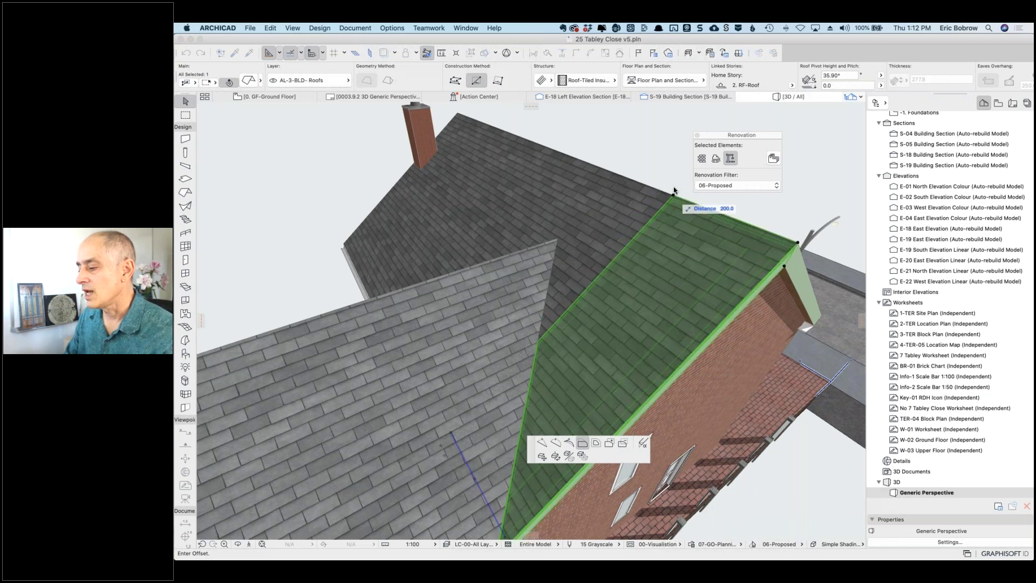
click(676, 190)
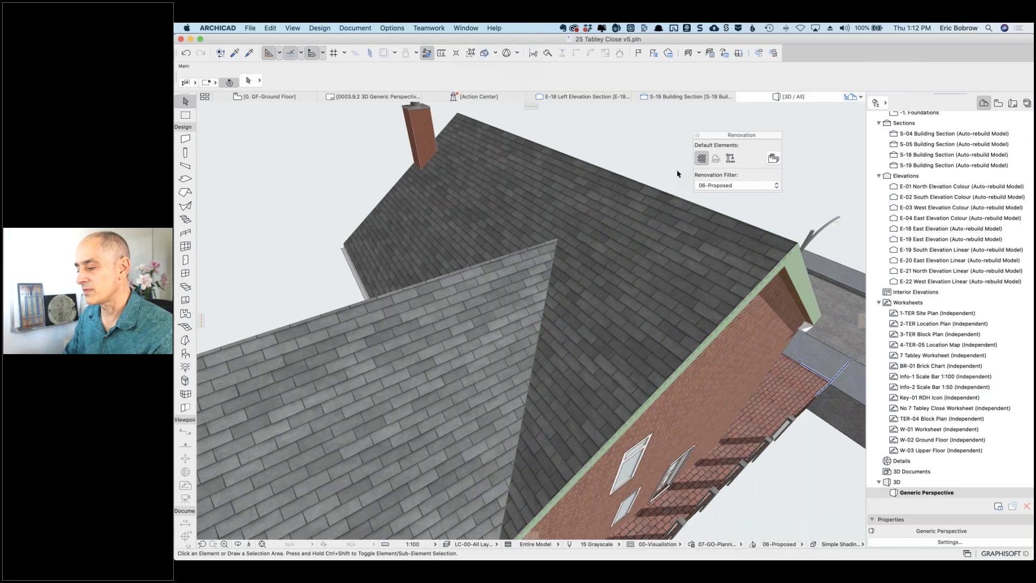
Step: Select the internal wall poking through the rear extension roof and check its renovation status
shift+middle_drag(614, 185, 606, 152)
shift+middle_drag(451, 367, 463, 314)
shift+middle_drag(464, 257, 474, 251)
click(475, 251)
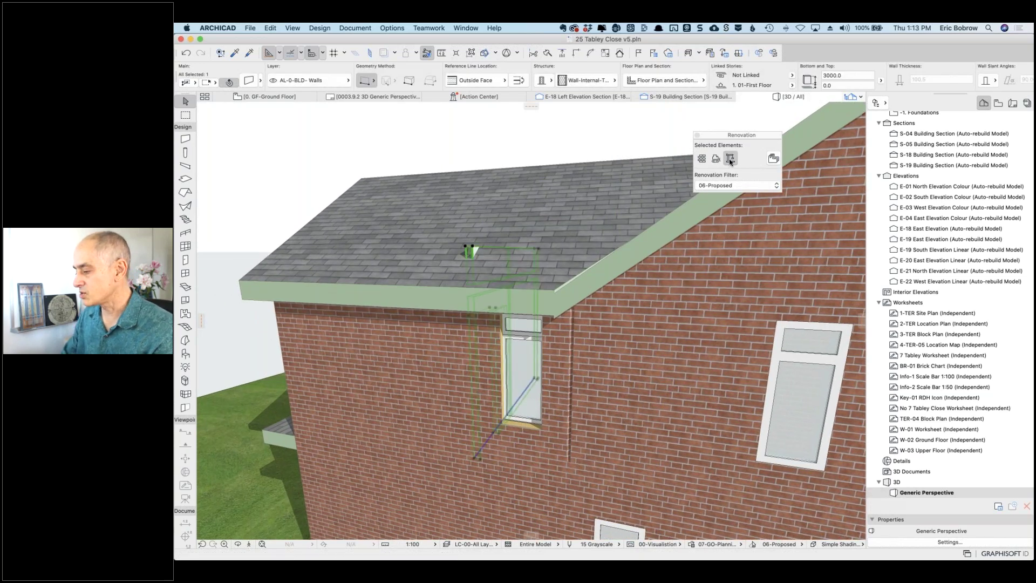
Step: Trim the protruding internal wall to the rear extension roof, using the roof from the current selection
click(548, 207)
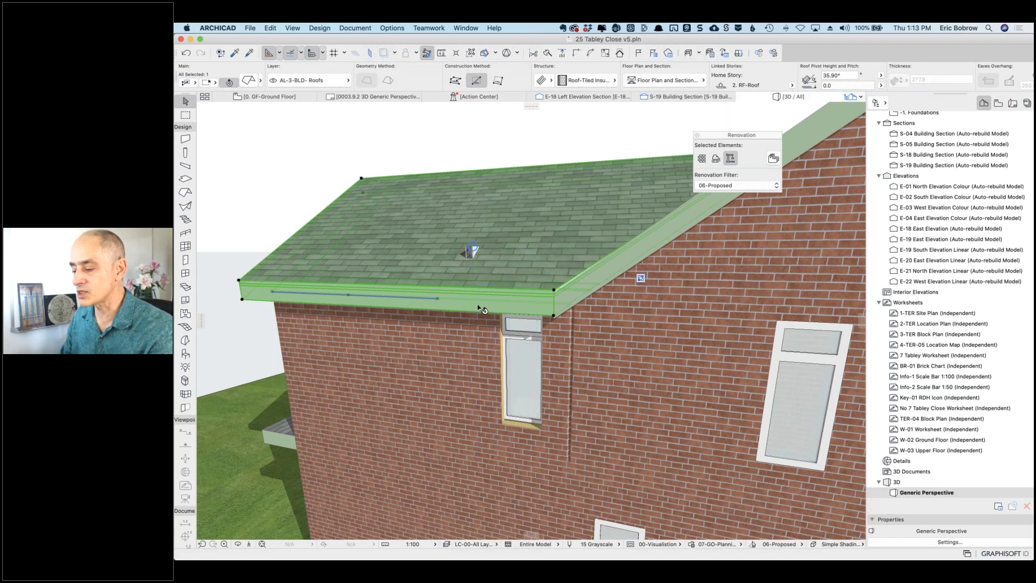
shift+click(473, 249)
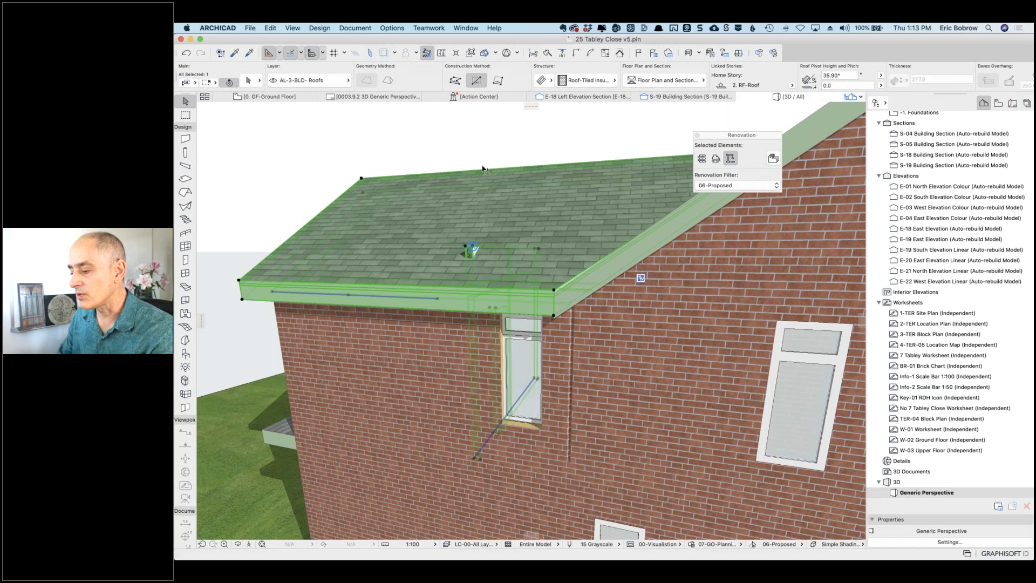
right_click(481, 138)
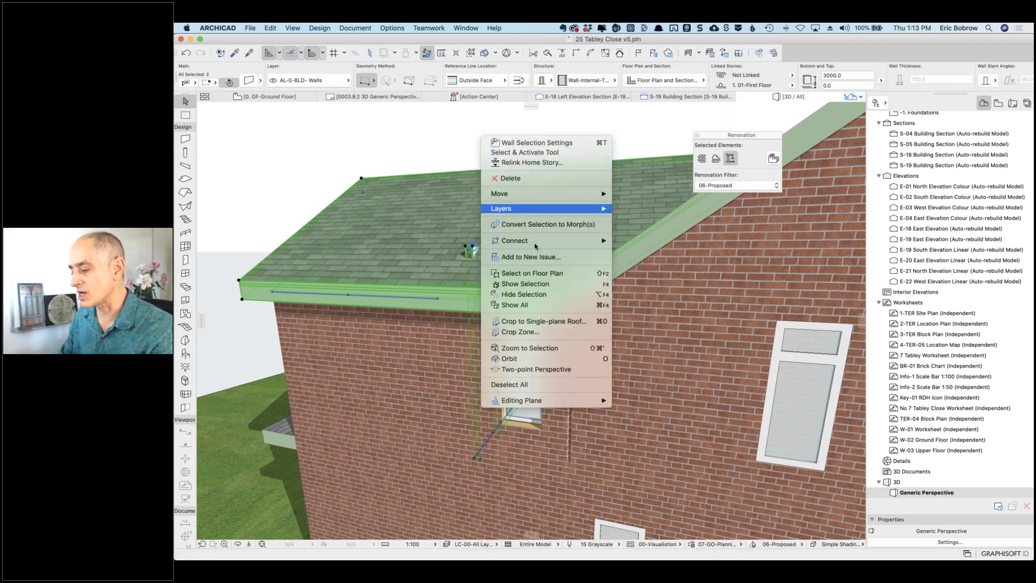
mouse_move(537, 243)
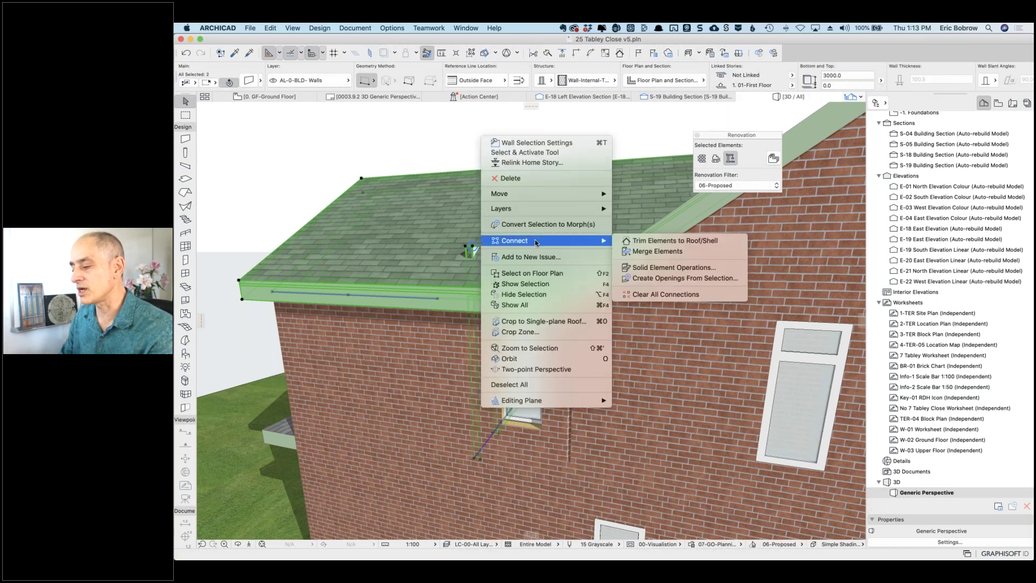
click(659, 242)
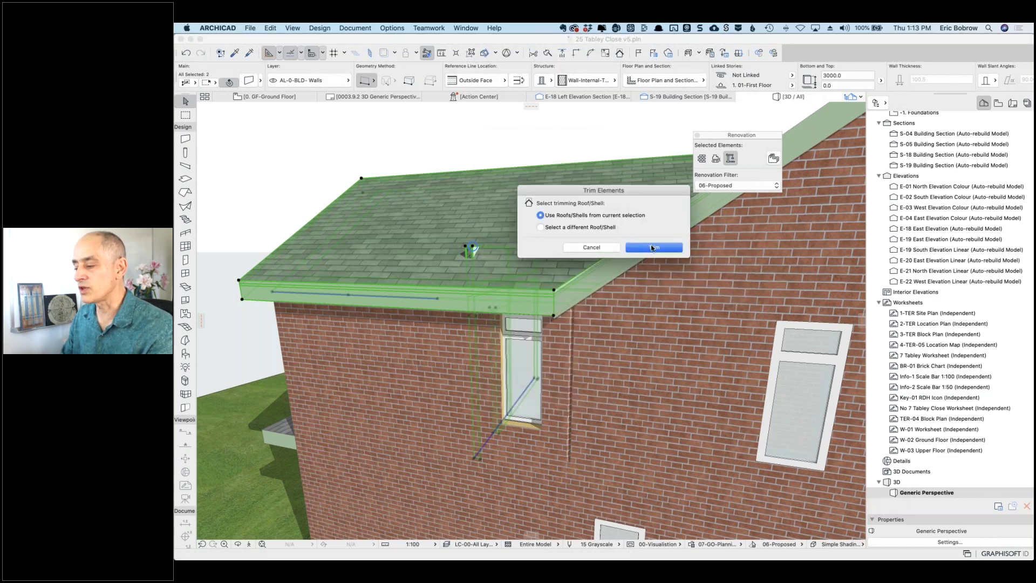
click(653, 248)
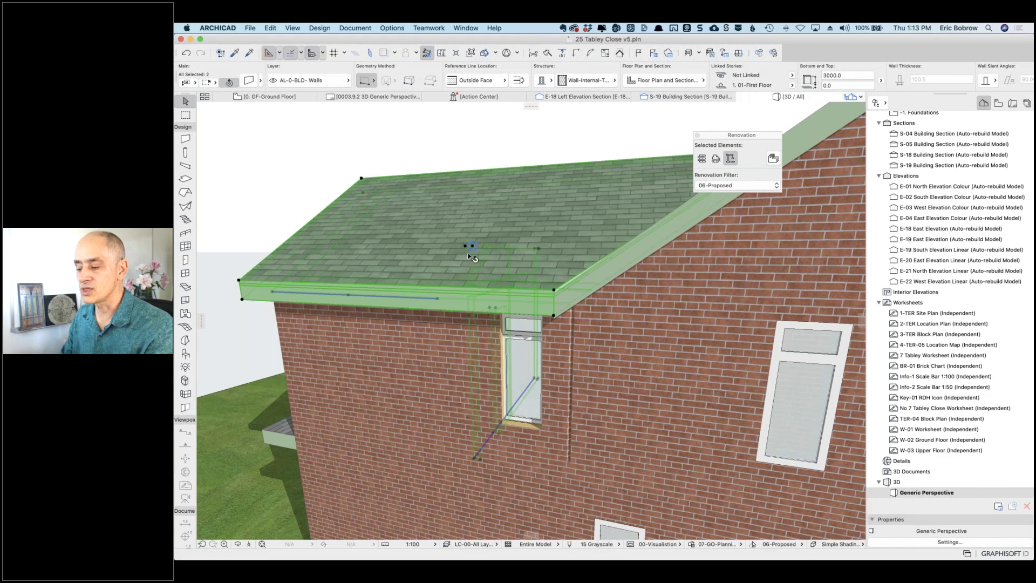
Step: Examine the vertical joint in the side wall below the extension roof, selecting the external wall to check its extent and clearing the selection
click(499, 153)
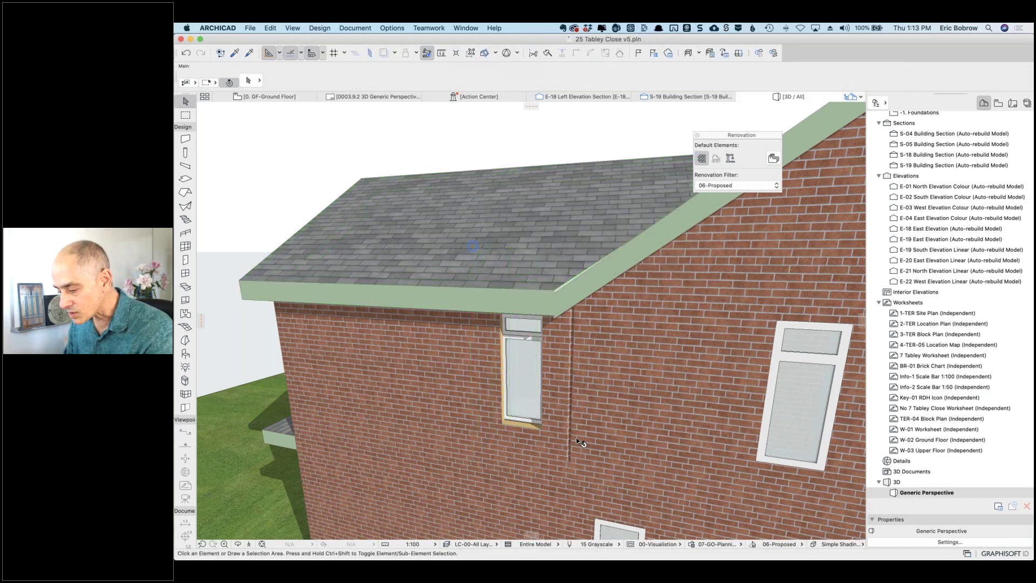
drag(581, 442, 512, 446)
scroll(561, 429, up, 10)
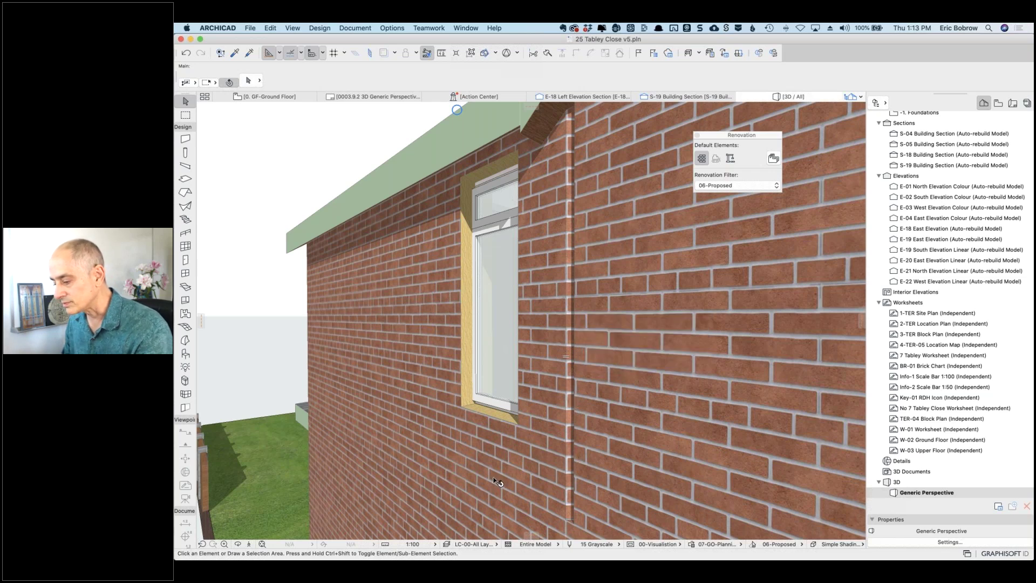
scroll(532, 429, down, 5)
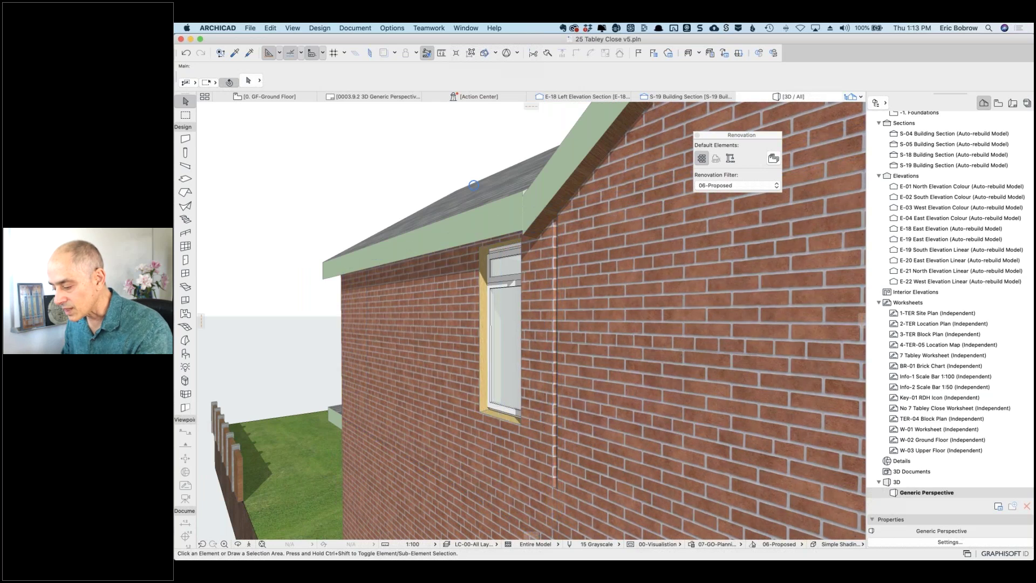
click(533, 442)
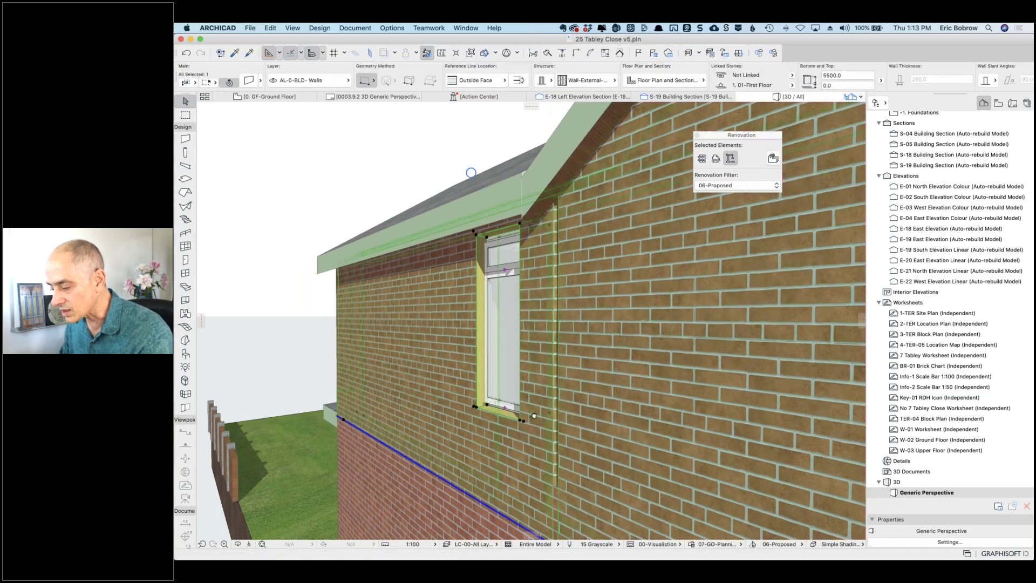
scroll(536, 489, up, 5)
scroll(539, 299, up, 5)
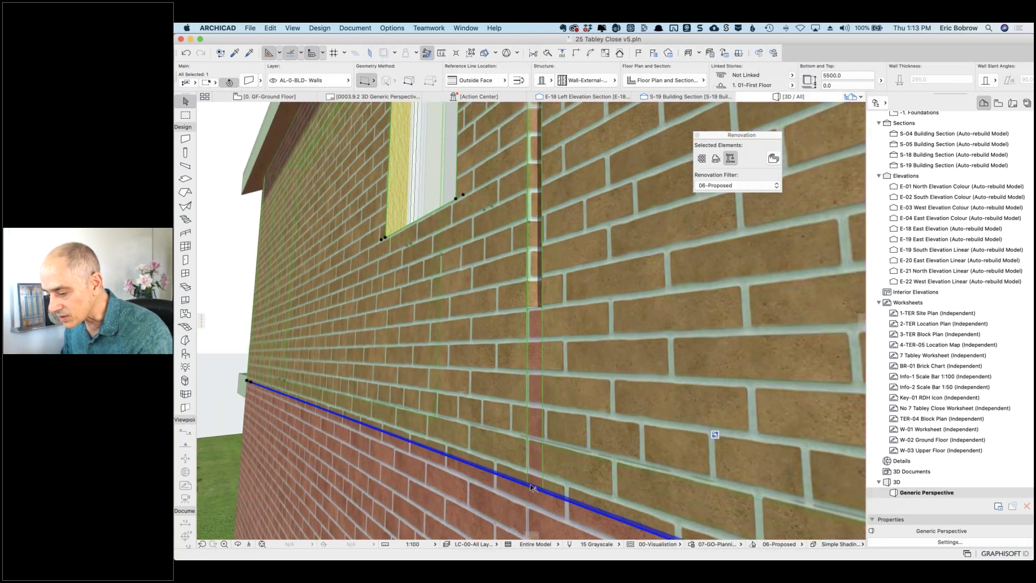
click(232, 276)
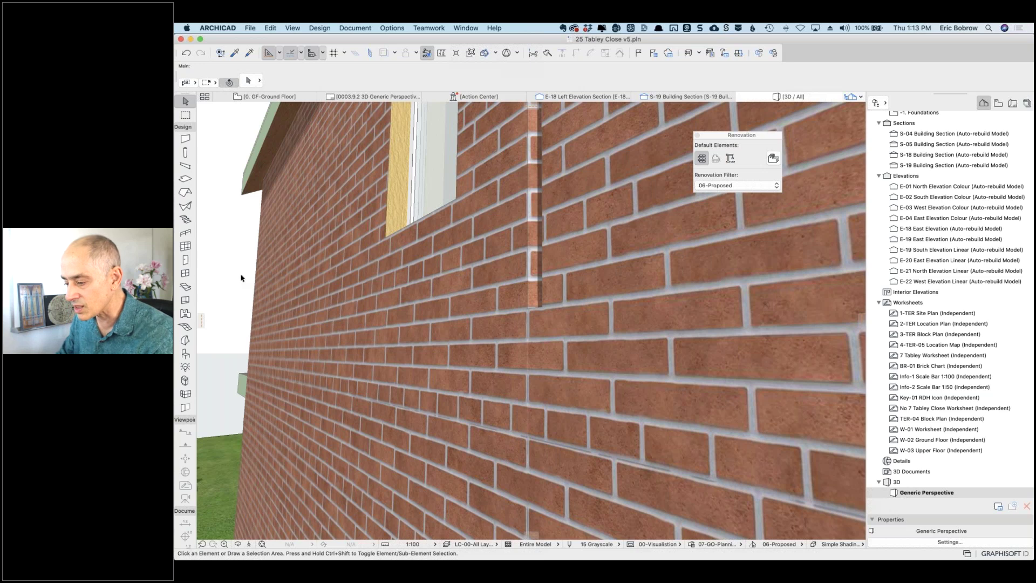
shift+middle_drag(243, 279, 523, 296)
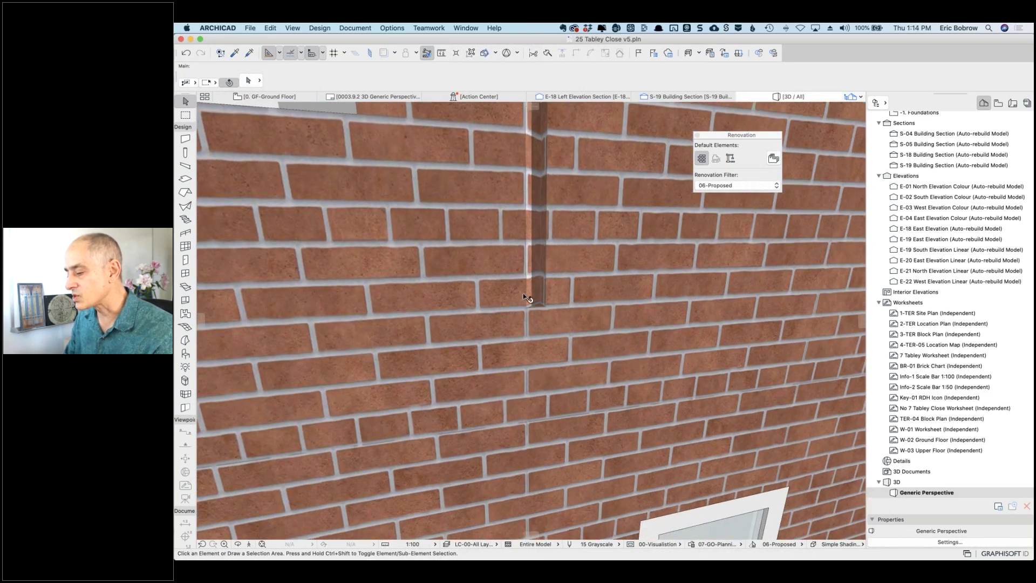
scroll(522, 295, down, 5)
scroll(526, 286, down, 5)
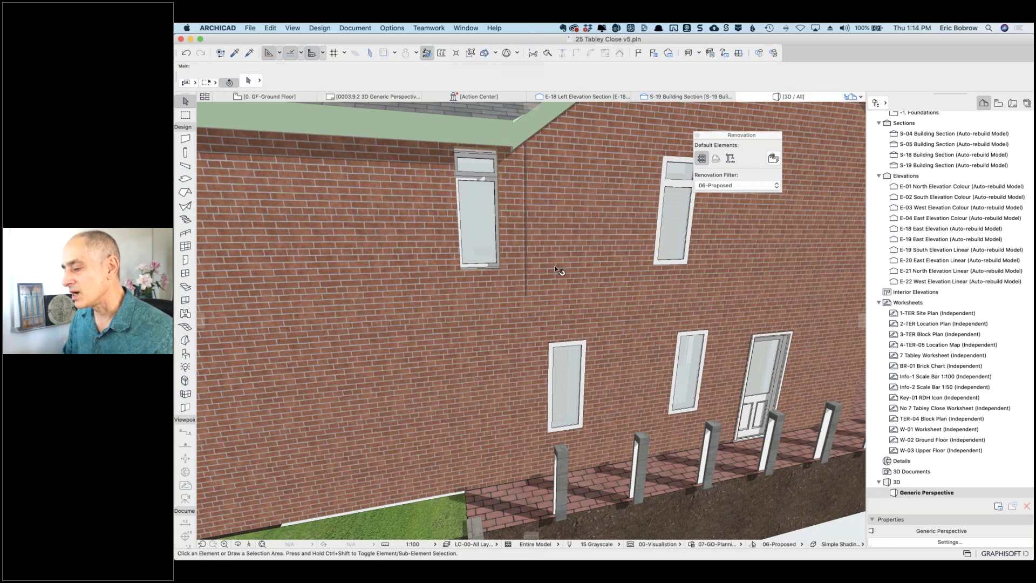
middle_drag(528, 124, 573, 231)
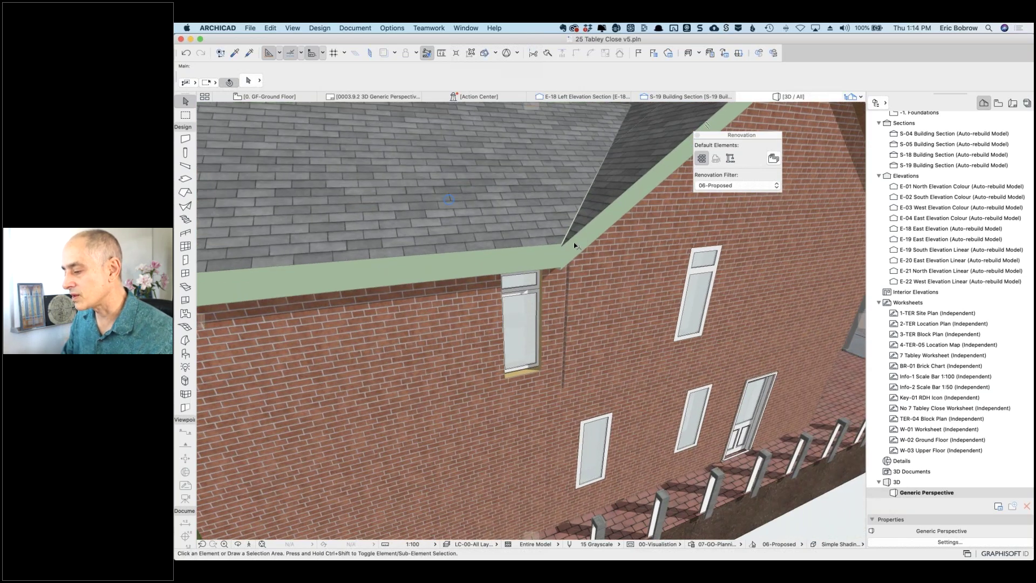
Step: Inspect the junction between the extension roof and original roof, selecting the original roof slope, clearing the selection and viewing the extension from the rear
mouse_move(574, 247)
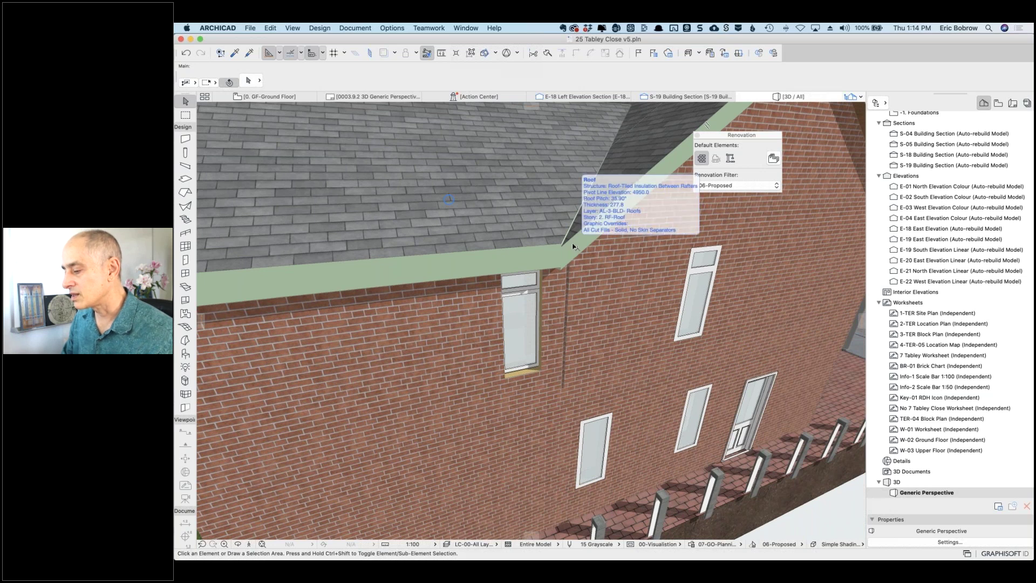
scroll(573, 247, down, 5)
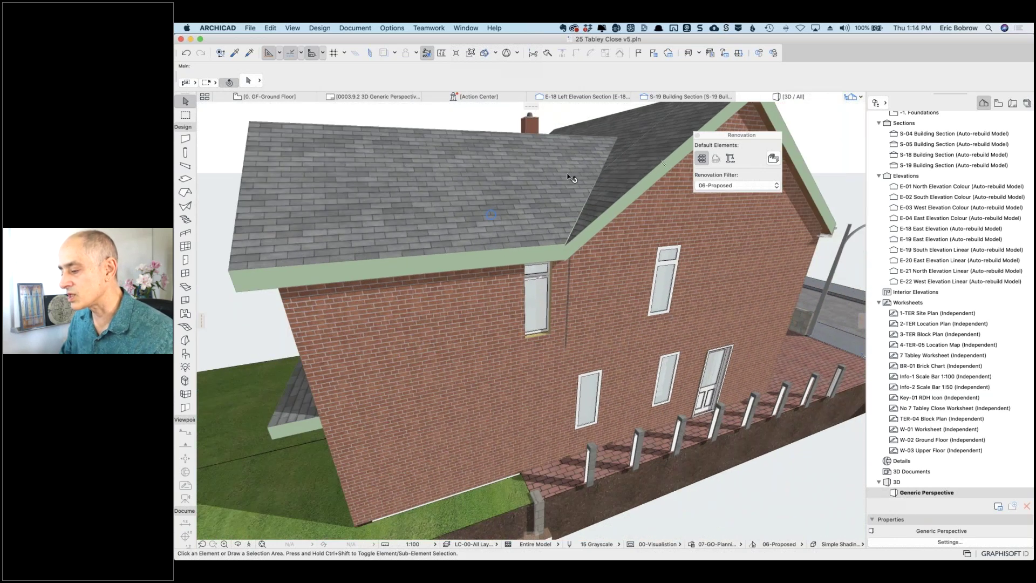
click(570, 178)
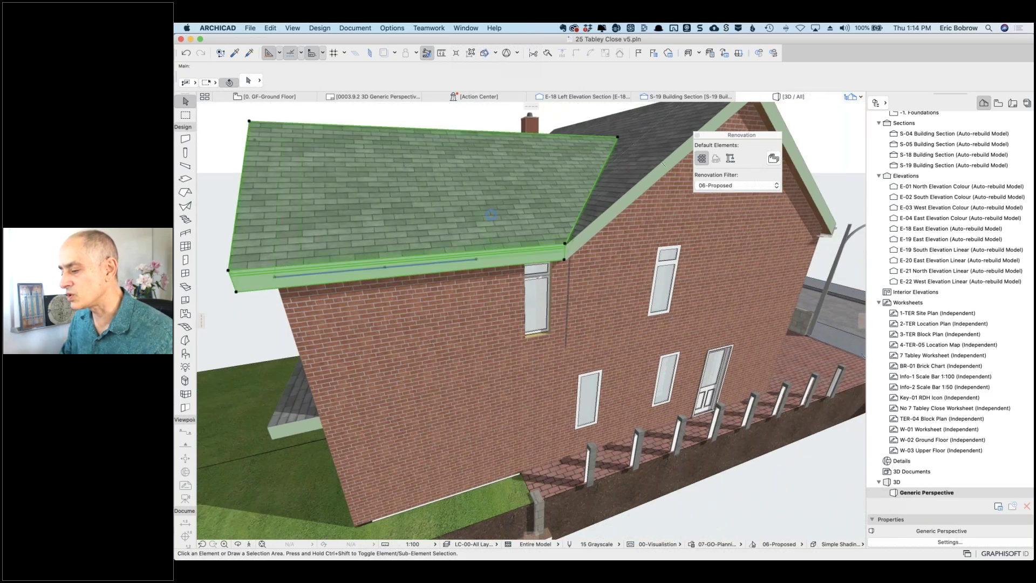
click(635, 134)
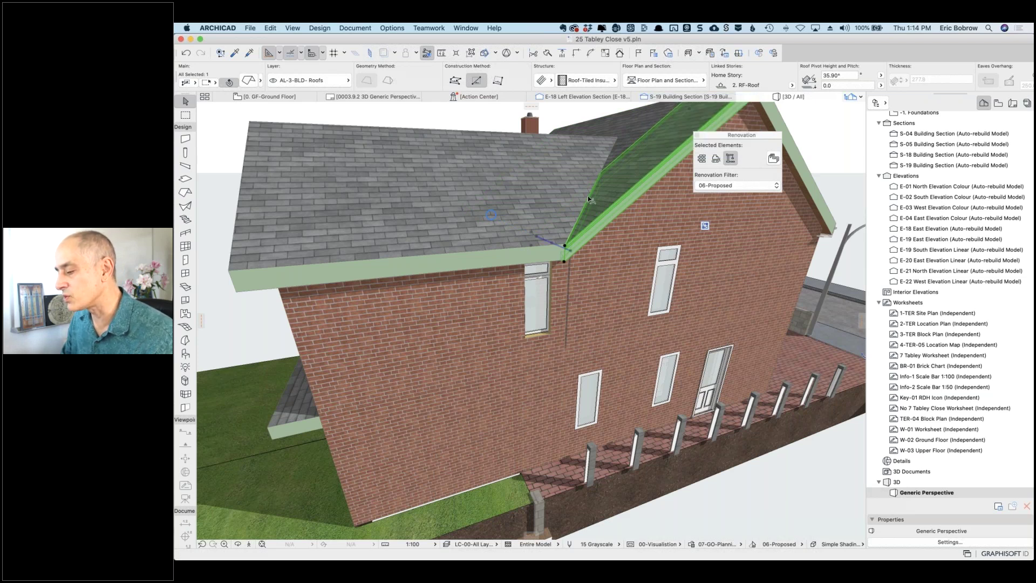
scroll(590, 200, up, 5)
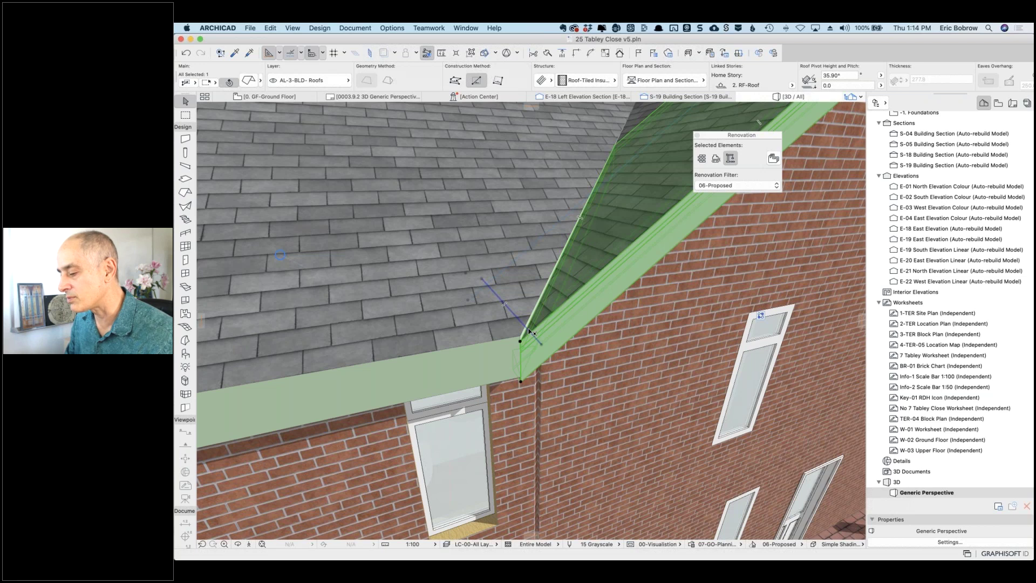
scroll(532, 331, down, 10)
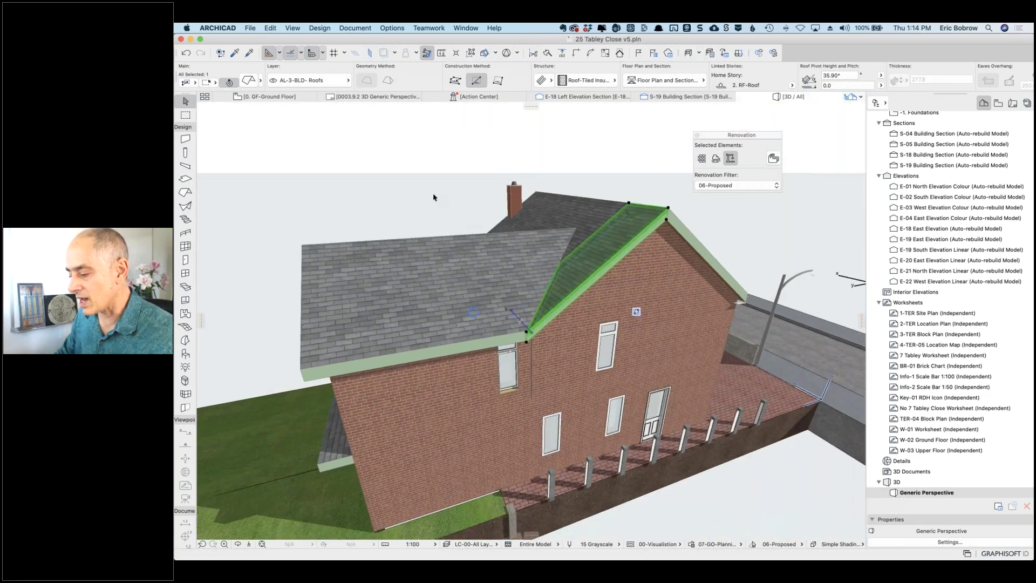
shift+middle_drag(433, 198, 619, 130)
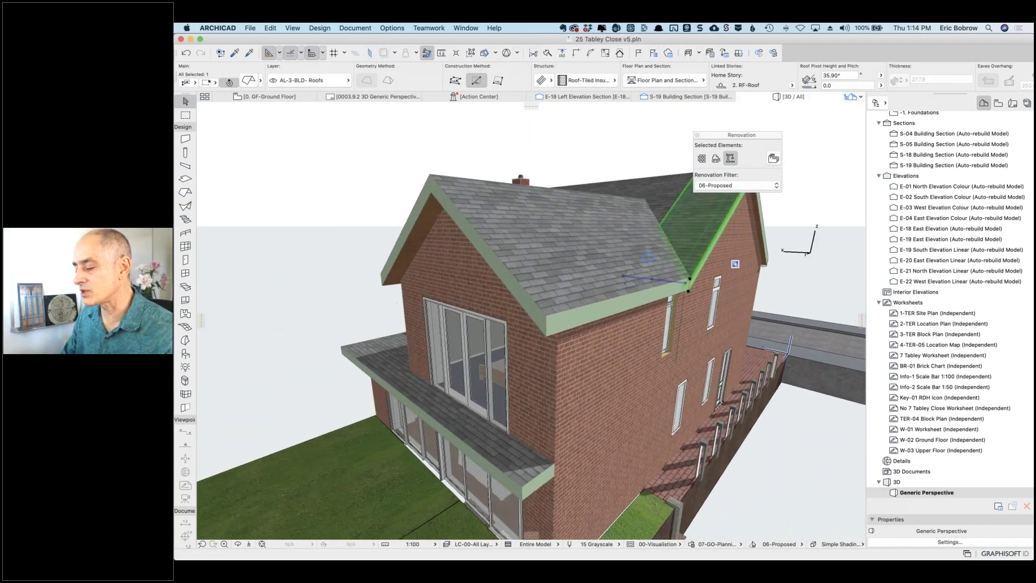
click(533, 134)
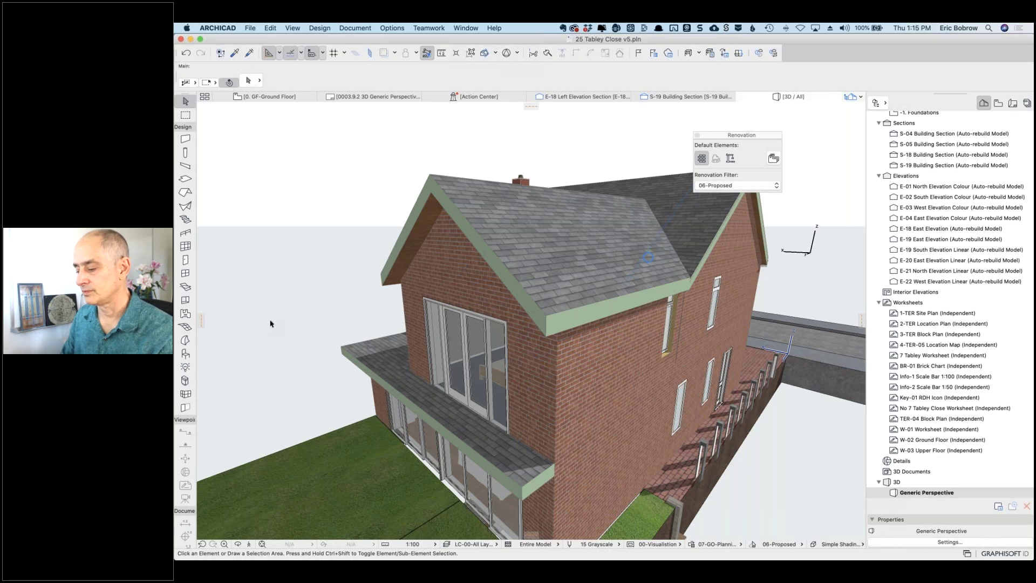
shift+middle_drag(289, 319, 626, 246)
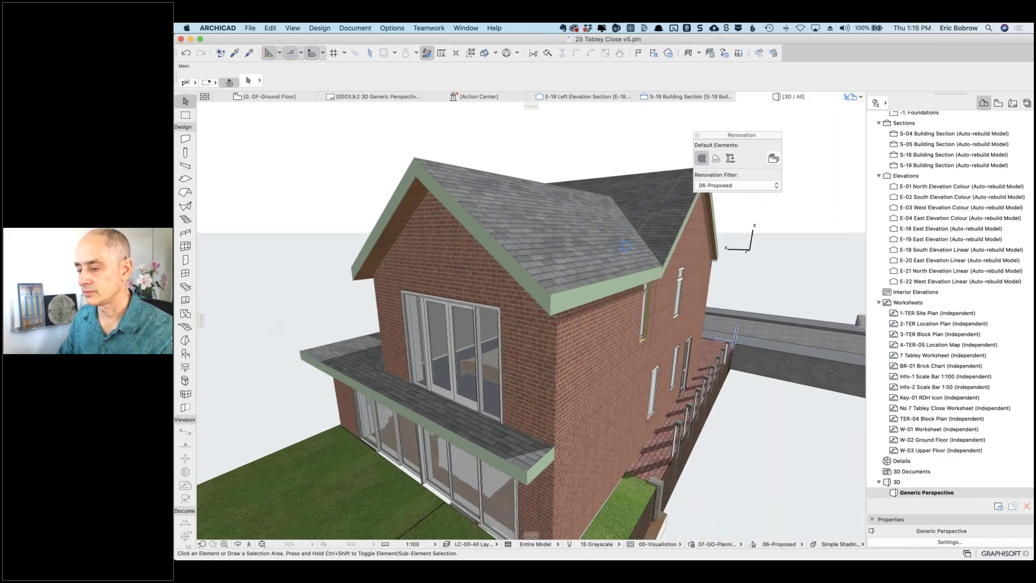
Step: Open the ground floor plan, show the project's saved views, and set the renovation filter to 01-Existing
click(277, 98)
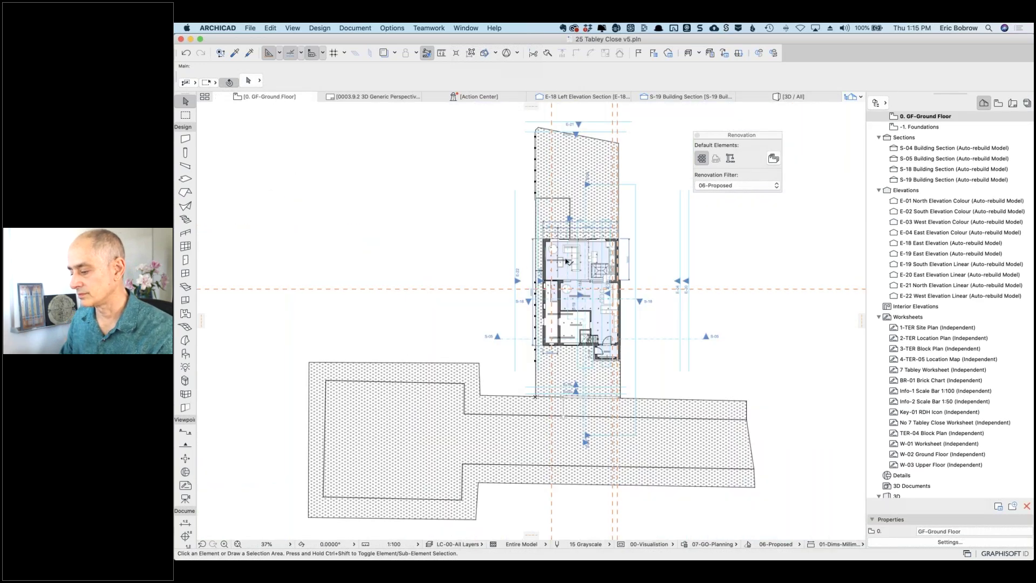
scroll(600, 293, up, 10)
click(998, 103)
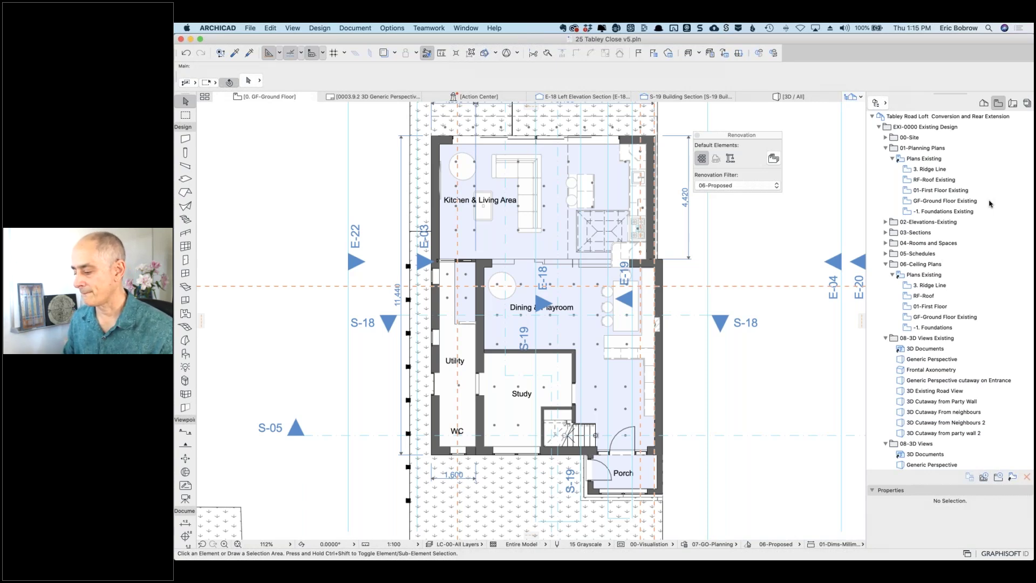
click(738, 186)
click(724, 139)
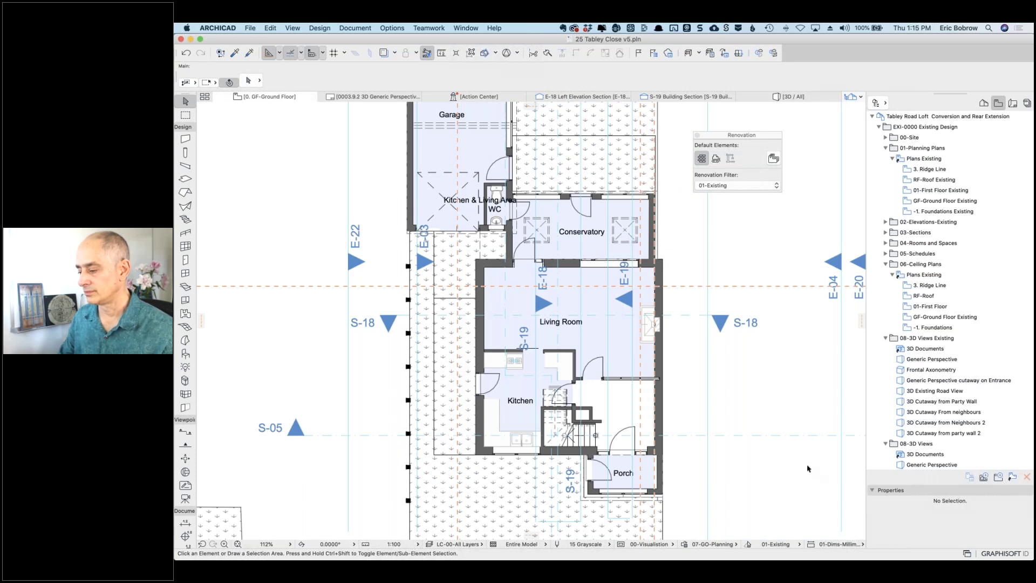
scroll(808, 468, down, 3)
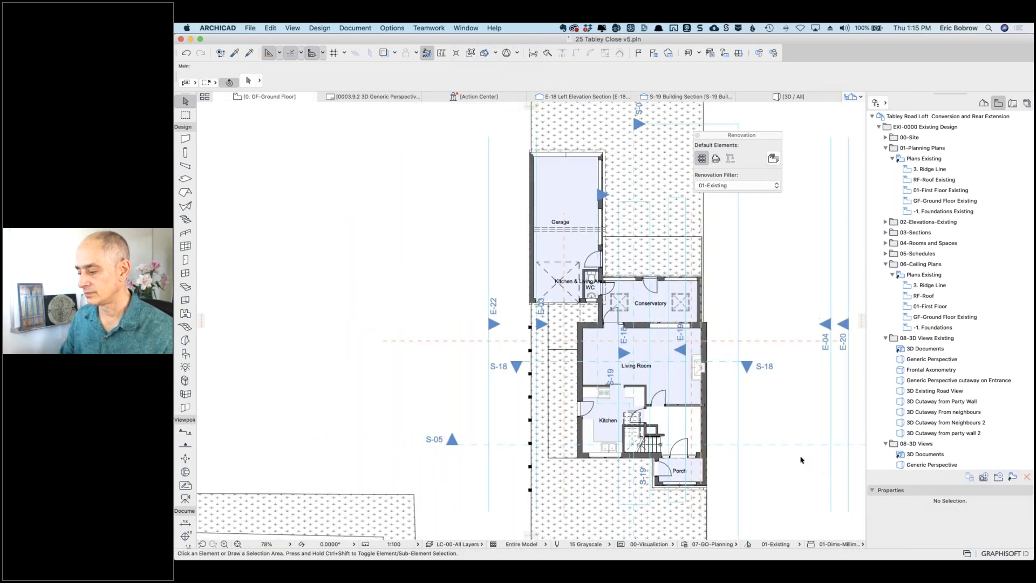
Step: Compare the ground floor layouts by switching the renovation filter to 06-Proposed and back to 01-Existing
click(797, 546)
click(826, 511)
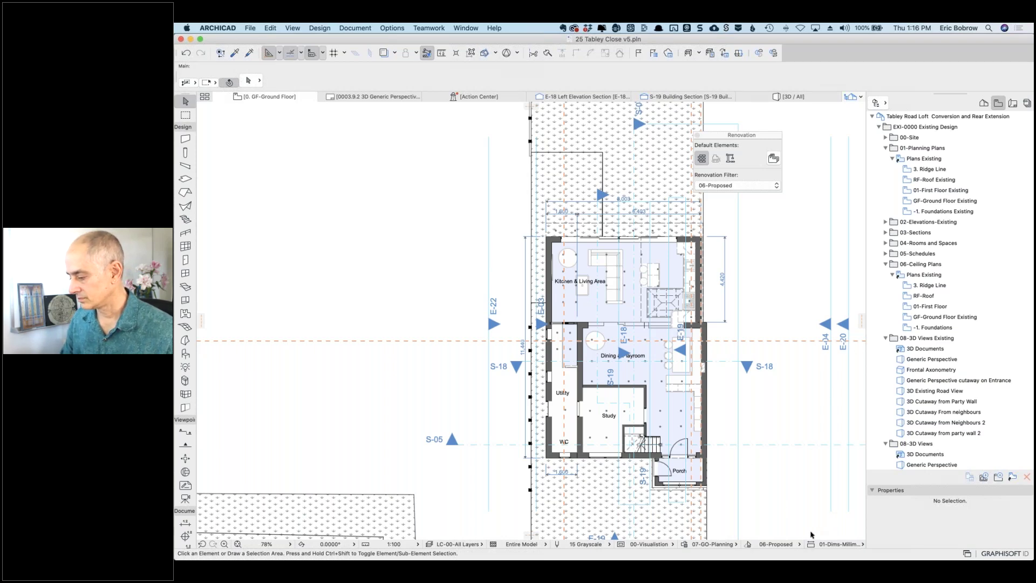
click(802, 544)
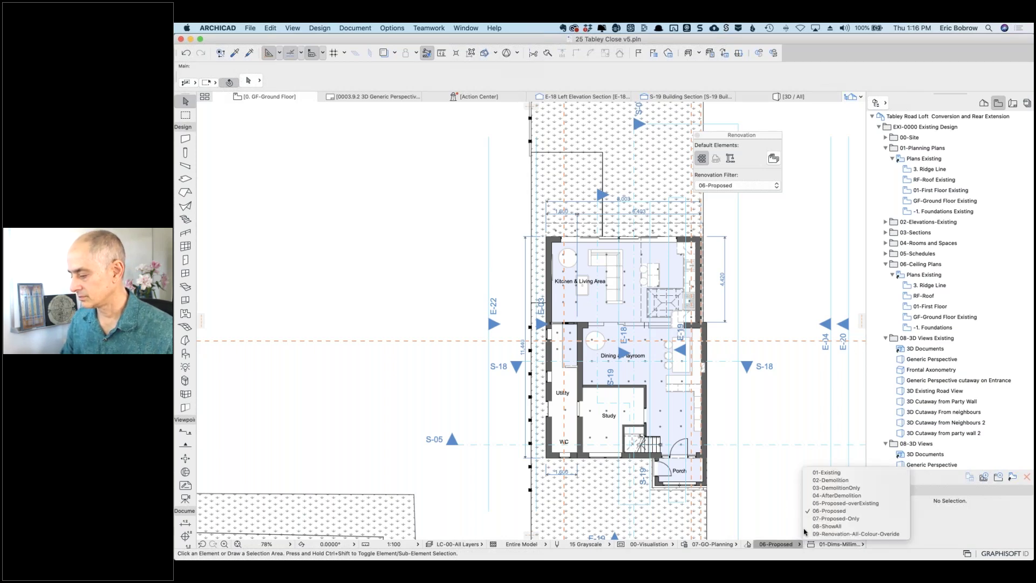
click(826, 473)
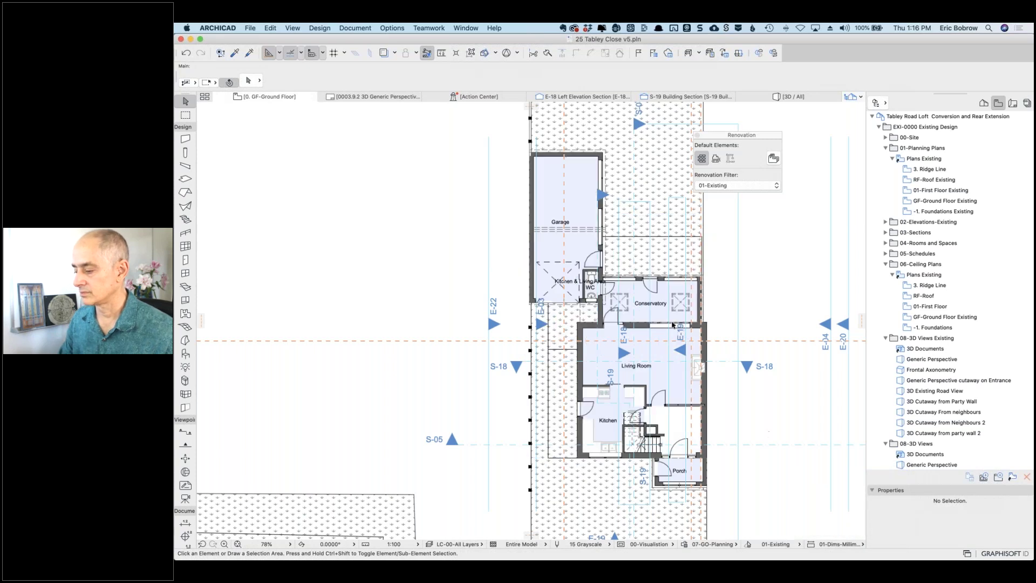
scroll(673, 324, up, 5)
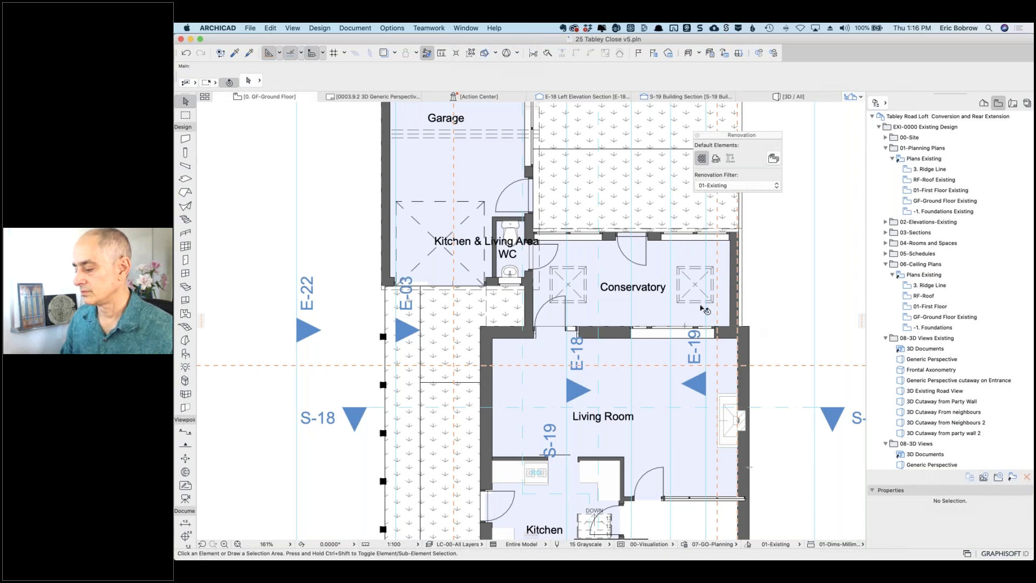
Step: Set the ground floor plan's renovation filter to 06-Proposed and move the Renovation palette clear of the kitchen
click(801, 546)
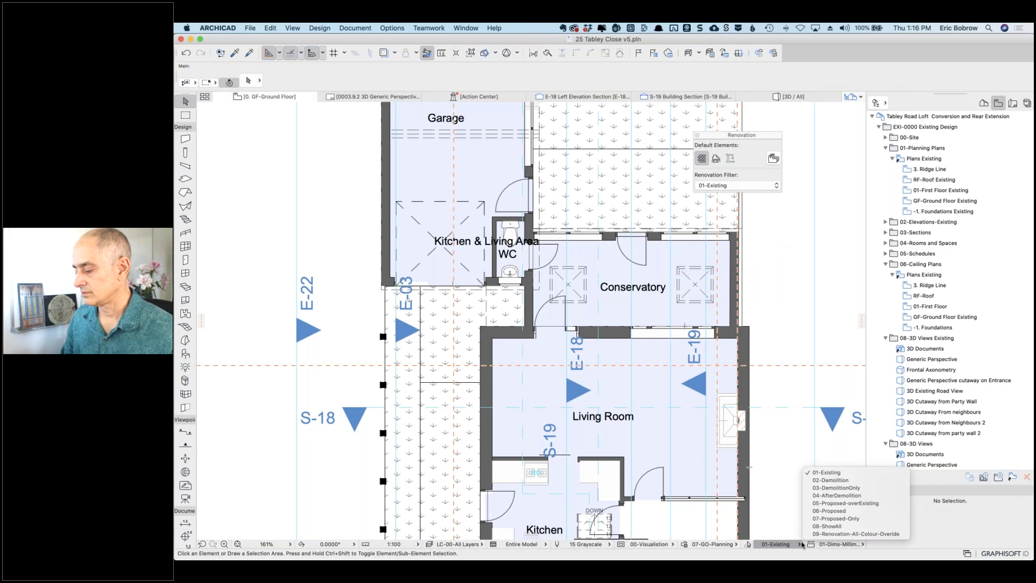
click(829, 511)
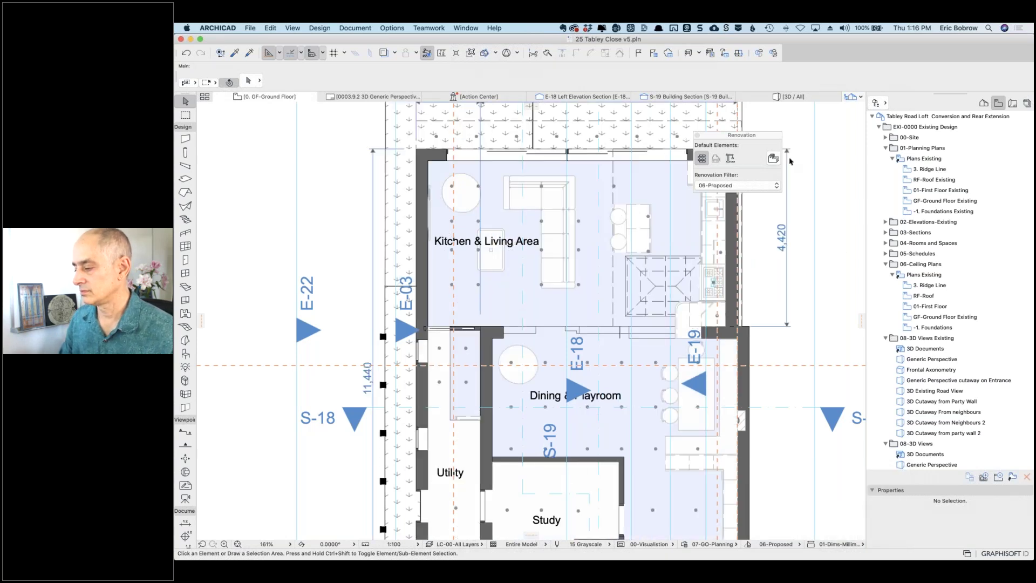
drag(774, 135, 853, 118)
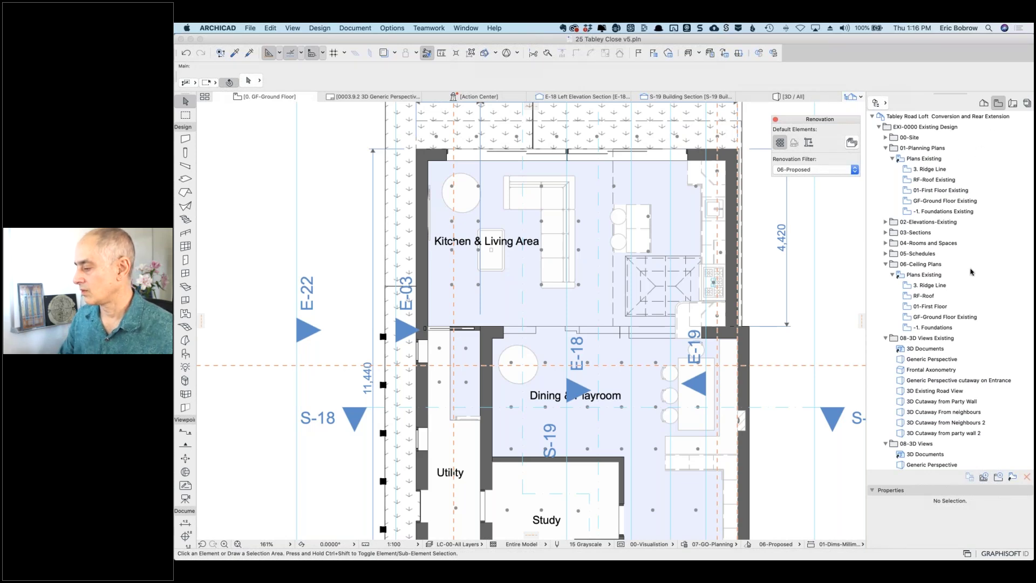
Step: Open the saved view 0. GF-Ground Floor Proposed from the 01-Plans Proposed folder of PRP-2000 Proposed Design
scroll(972, 290, down, 8)
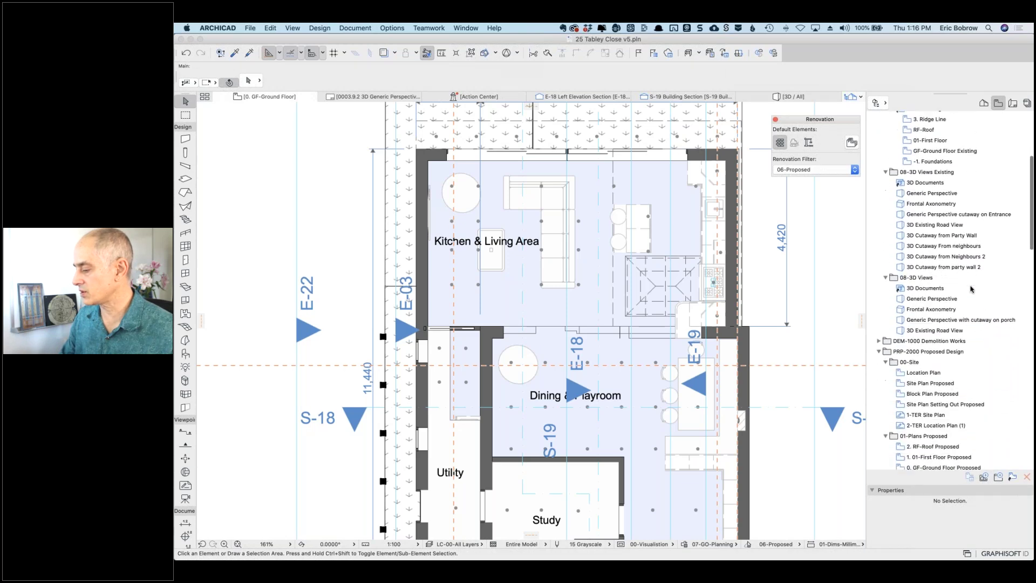
scroll(971, 290, down, 3)
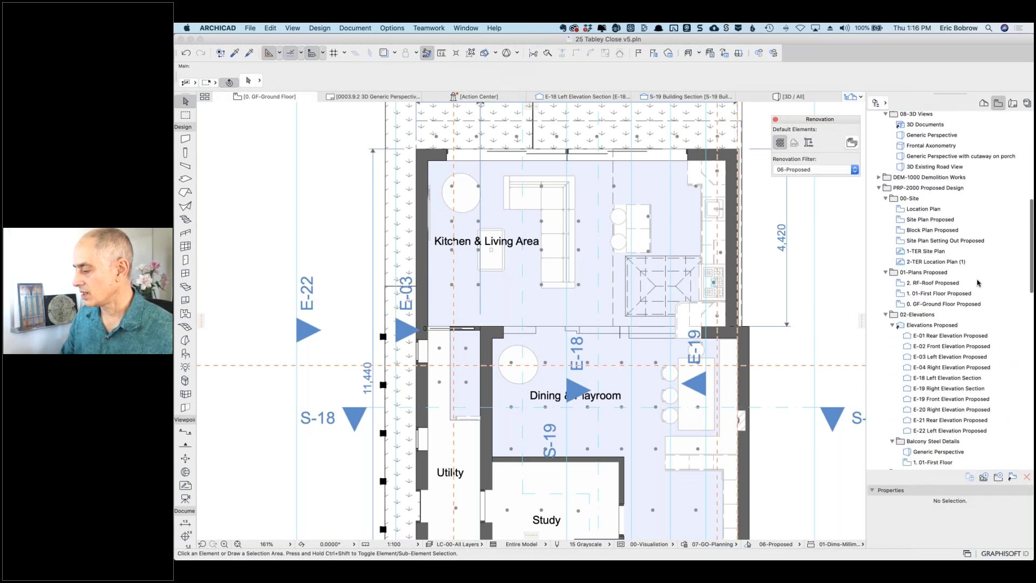
scroll(977, 283, down, 2)
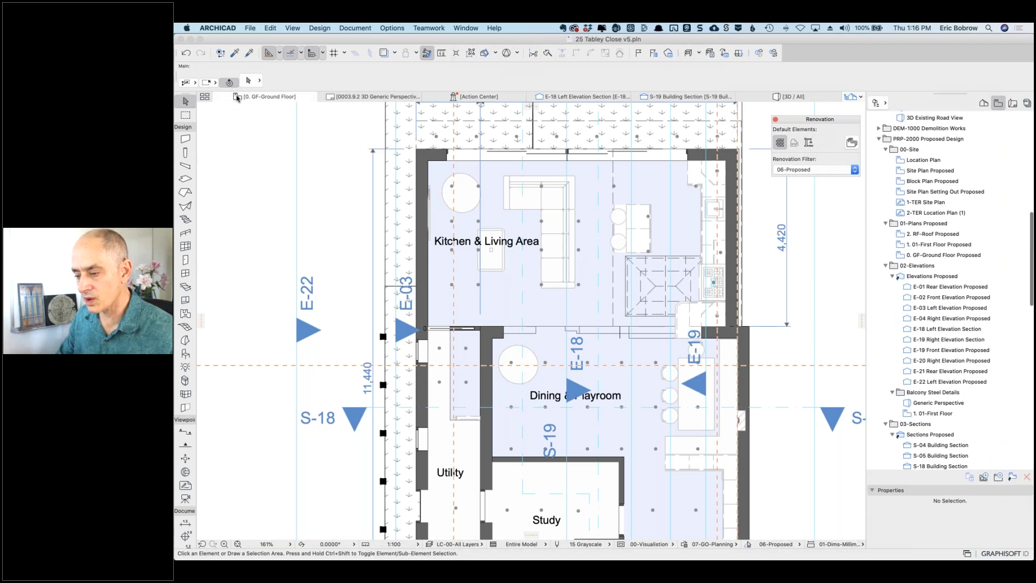
double_click(902, 257)
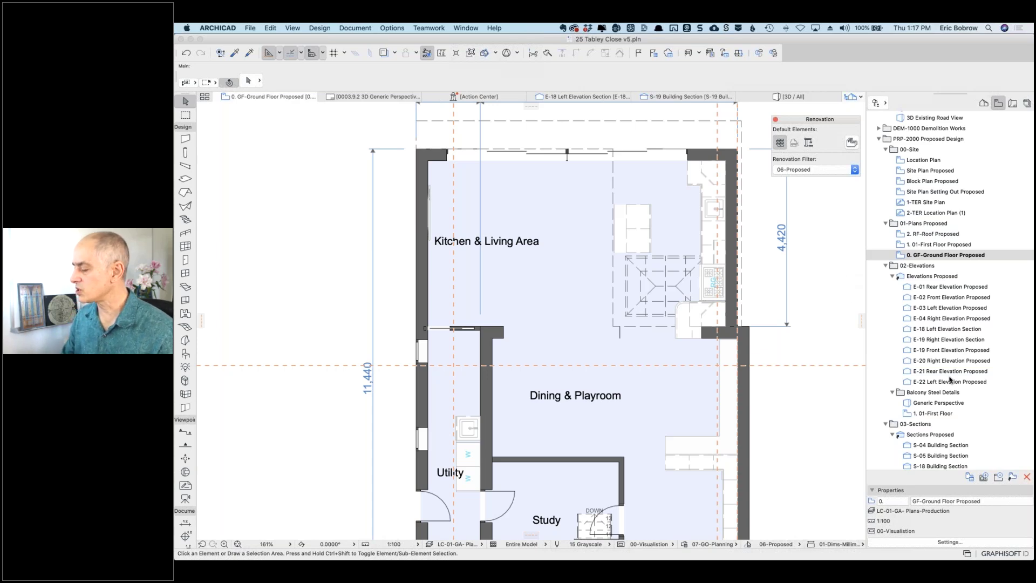
Step: Set the proposed ground floor plan's graphic override combination to 02-GO-Design
scroll(950, 381, down, 5)
scroll(936, 379, down, 4)
scroll(939, 378, up, 6)
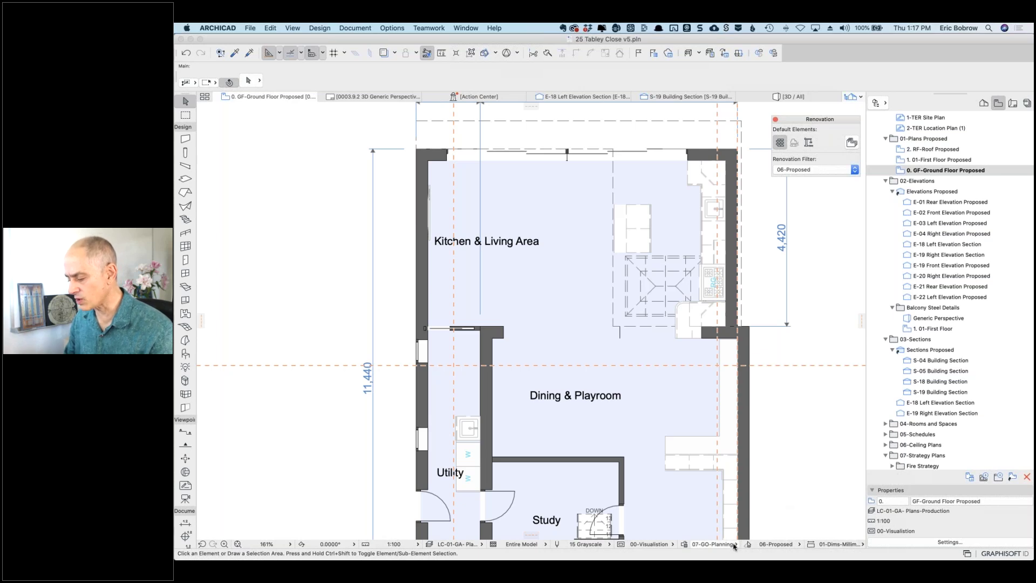
click(736, 545)
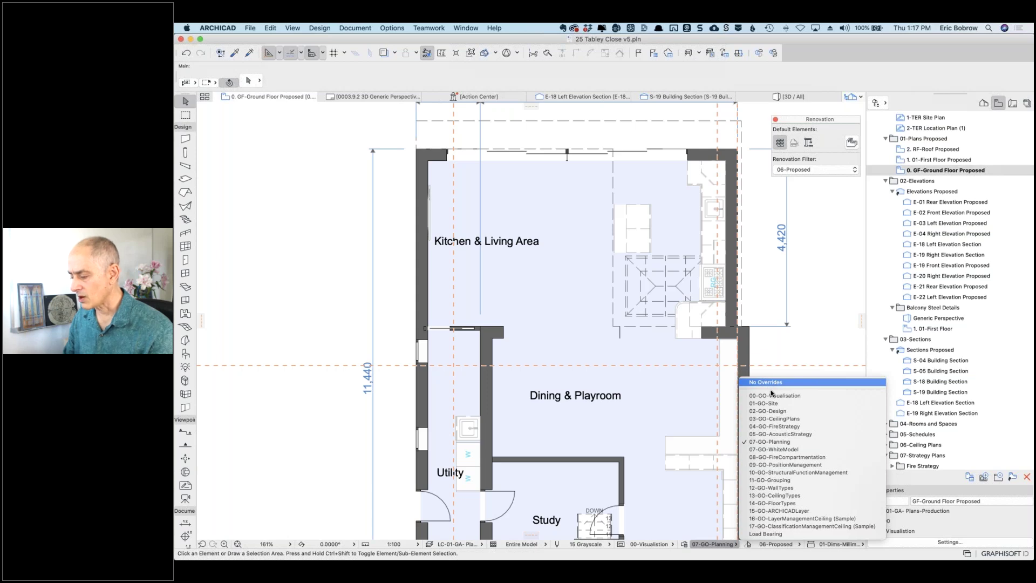
click(780, 413)
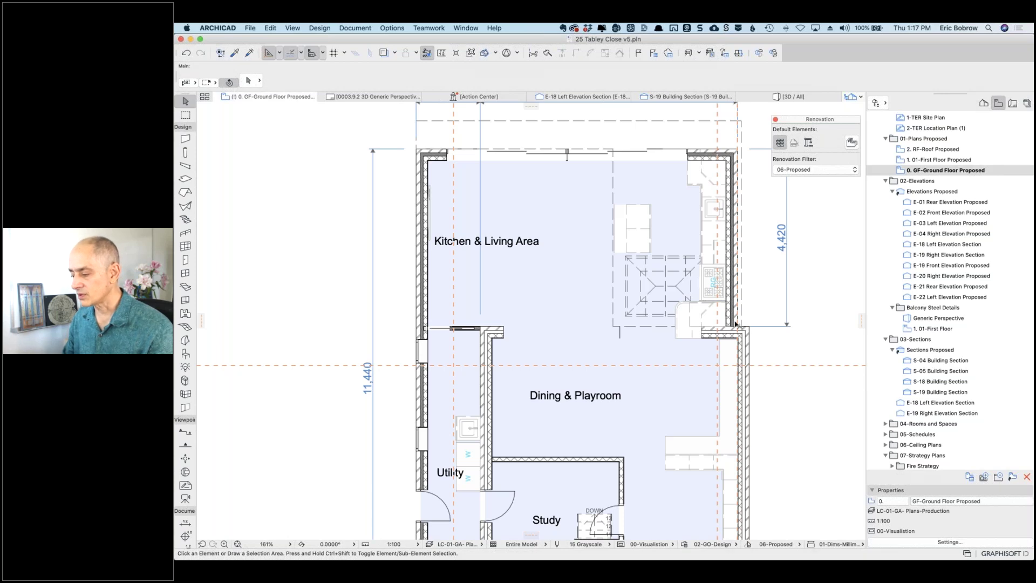
Step: Examine the skins and renovation status of the walls where the new kitchen wall meets the existing cavity wall corner
scroll(735, 324, up, 5)
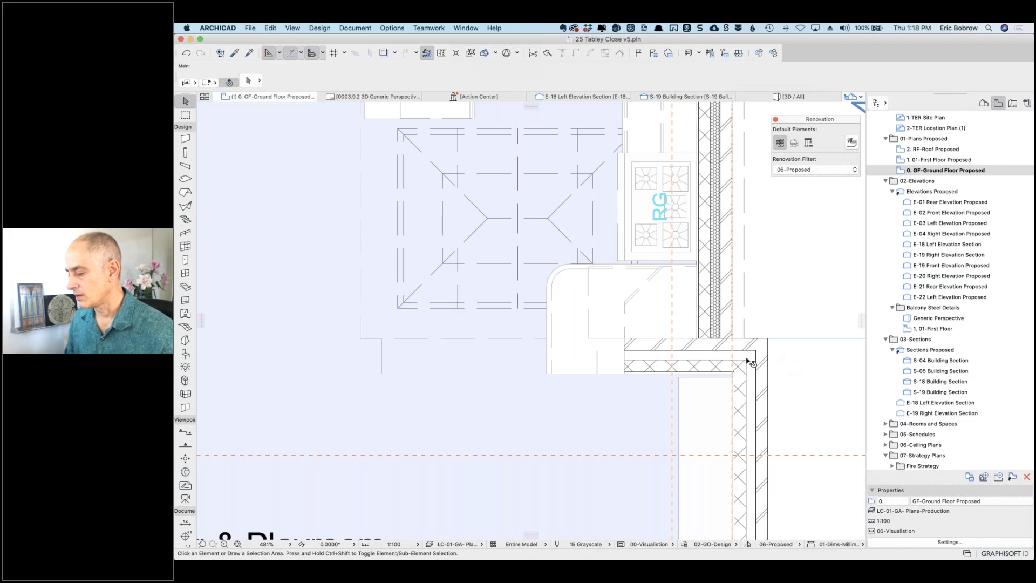
scroll(732, 352, up, 5)
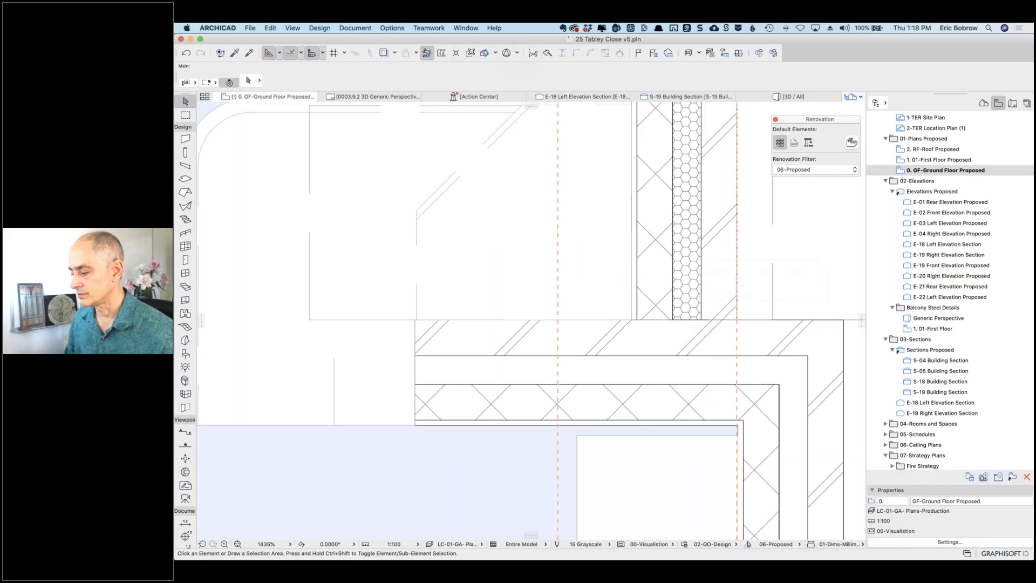
click(698, 325)
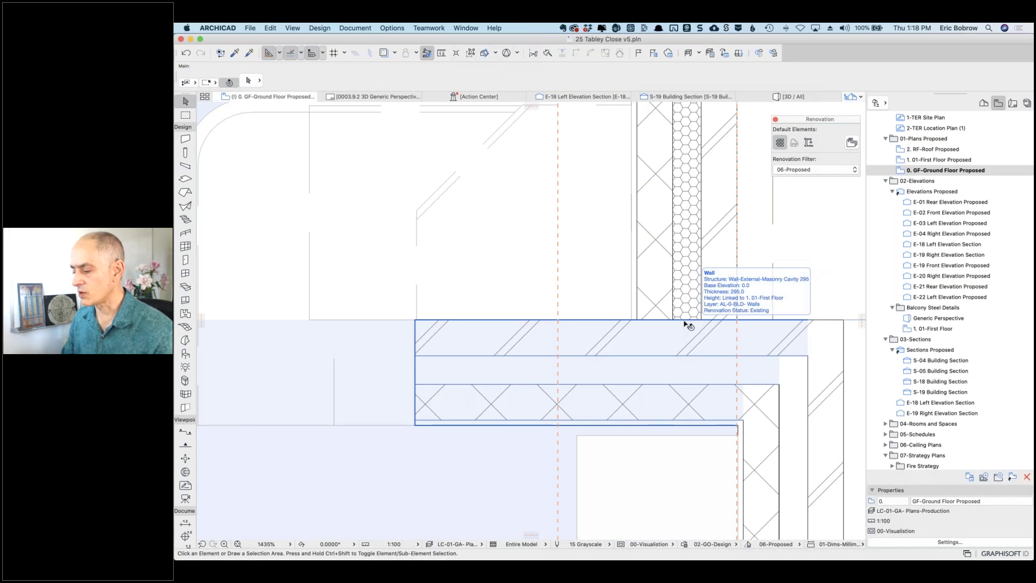
key(Escape)
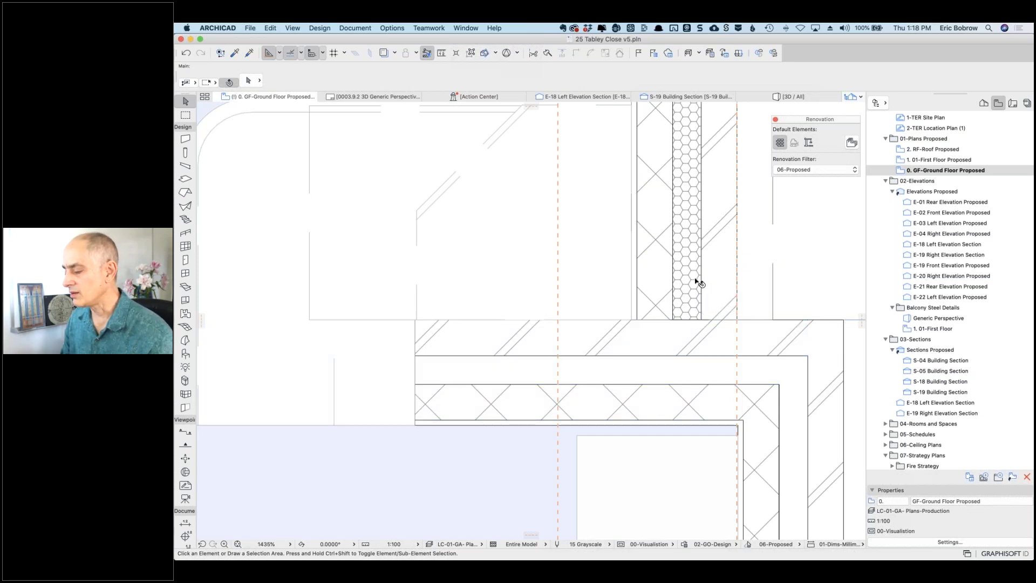
mouse_move(698, 282)
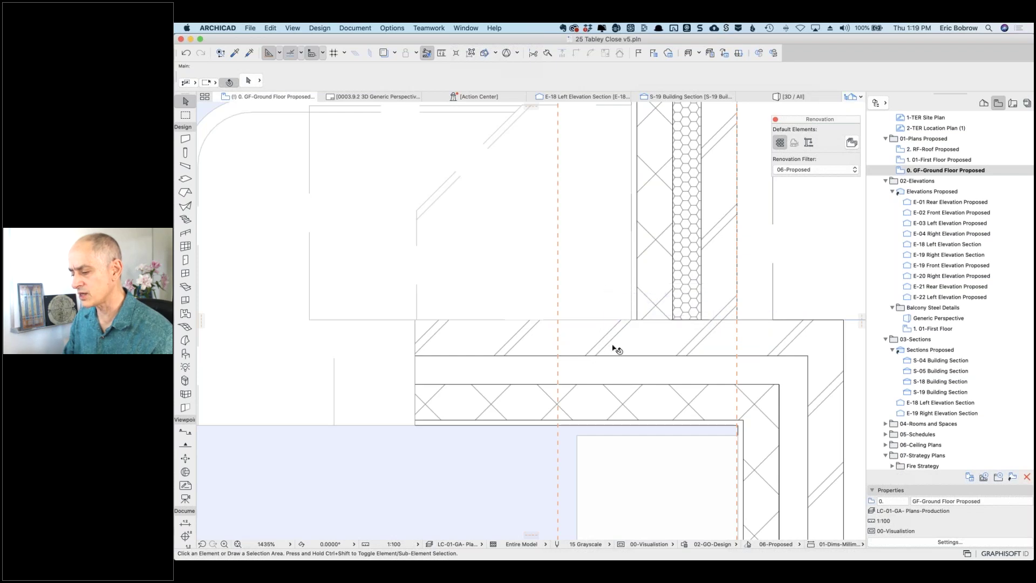
scroll(616, 348, down, 5)
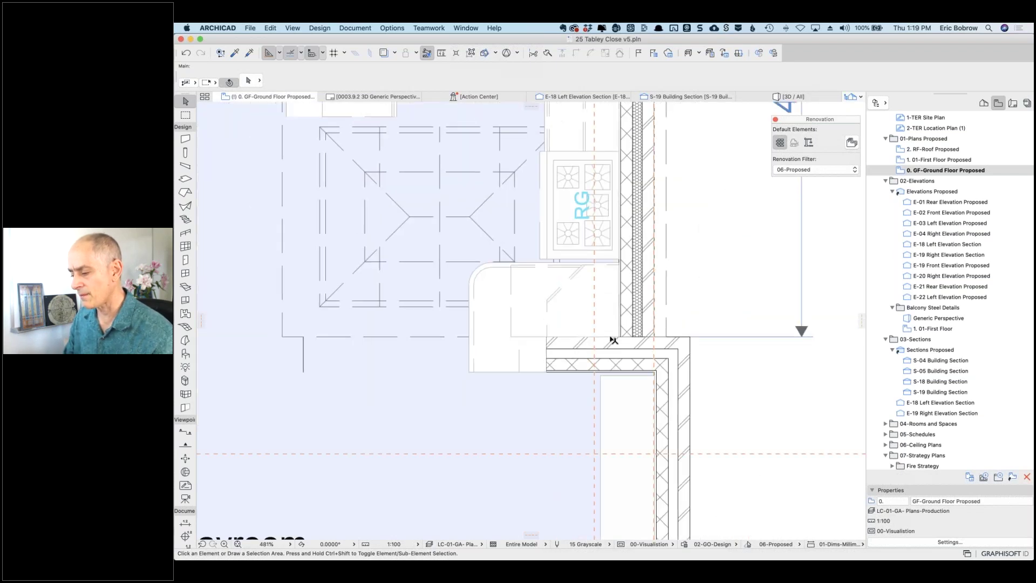
scroll(613, 340, up, 4)
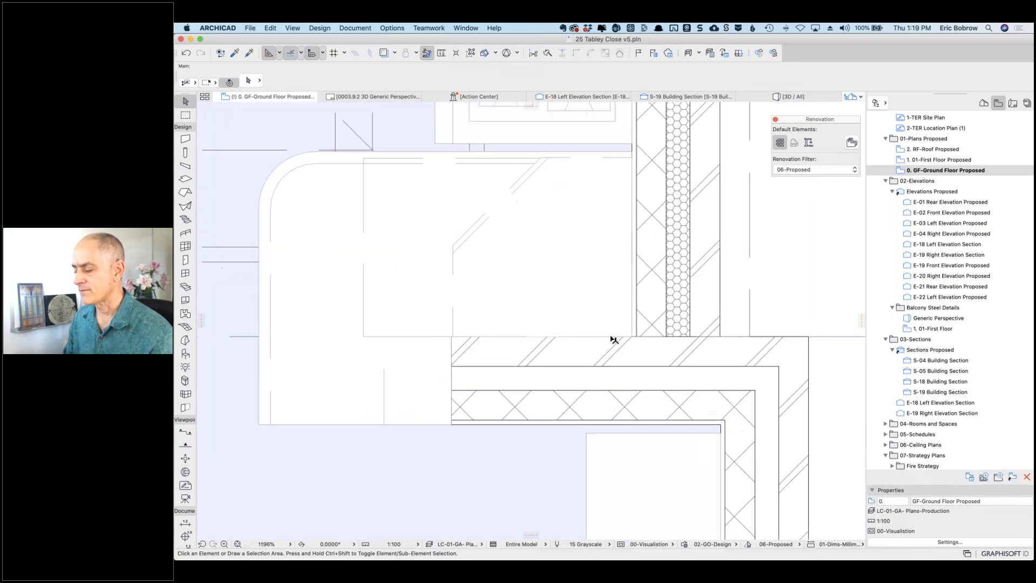
Step: Split the existing horizontal cavity wall in line with the outer face of the new wall's insulation, keeping the kitchen-side piece selected
click(652, 355)
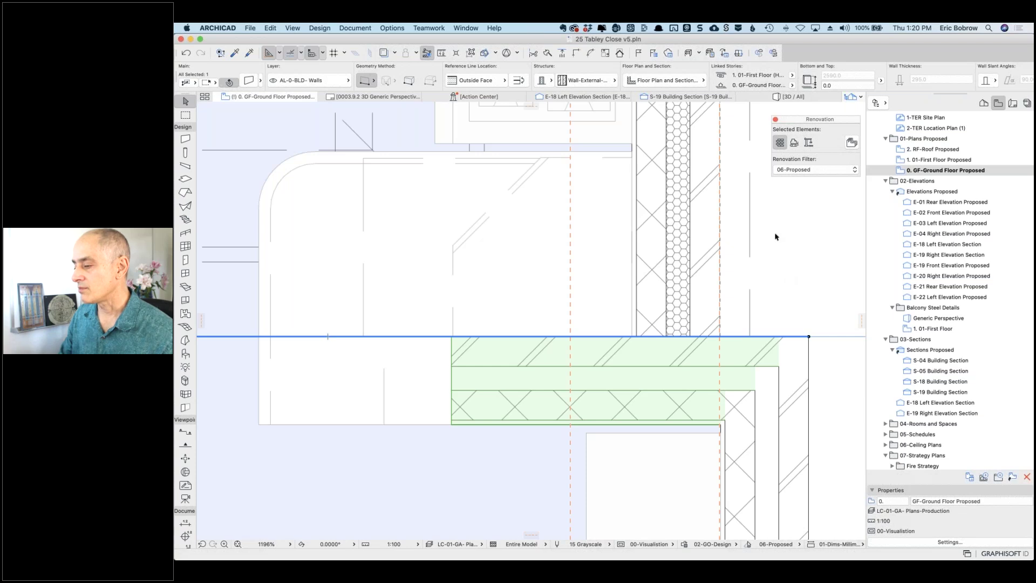
click(550, 56)
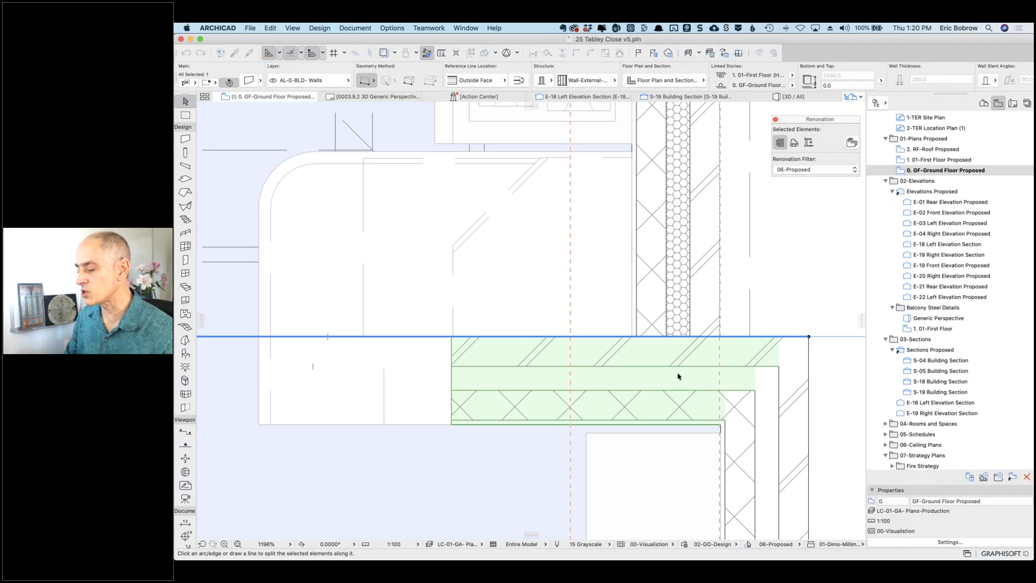
click(690, 337)
click(690, 444)
click(632, 346)
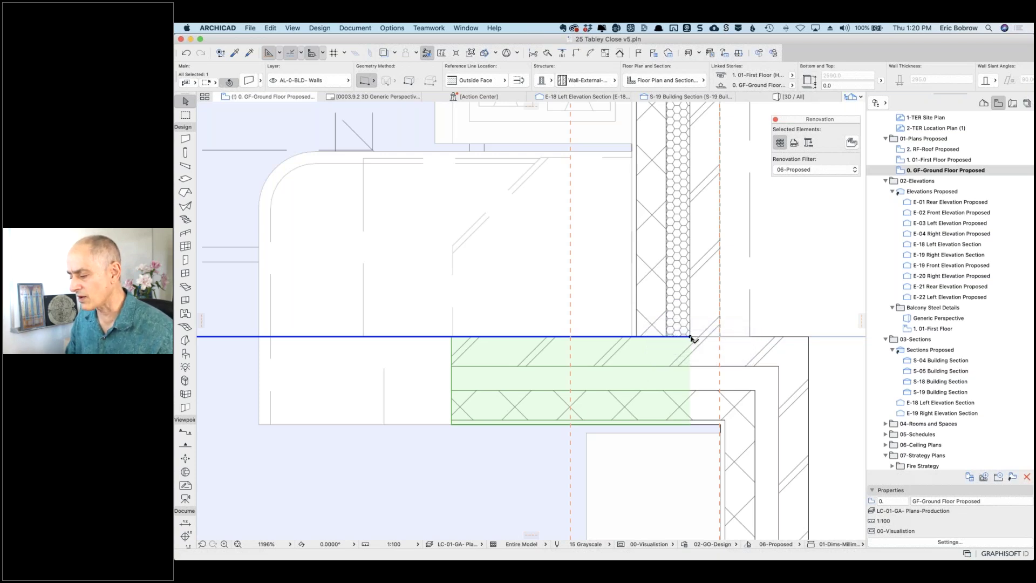
Step: Try to shorten the selected wall piece to the inner face of the new wall's insulation, leaving a gap between the split pieces
click(690, 336)
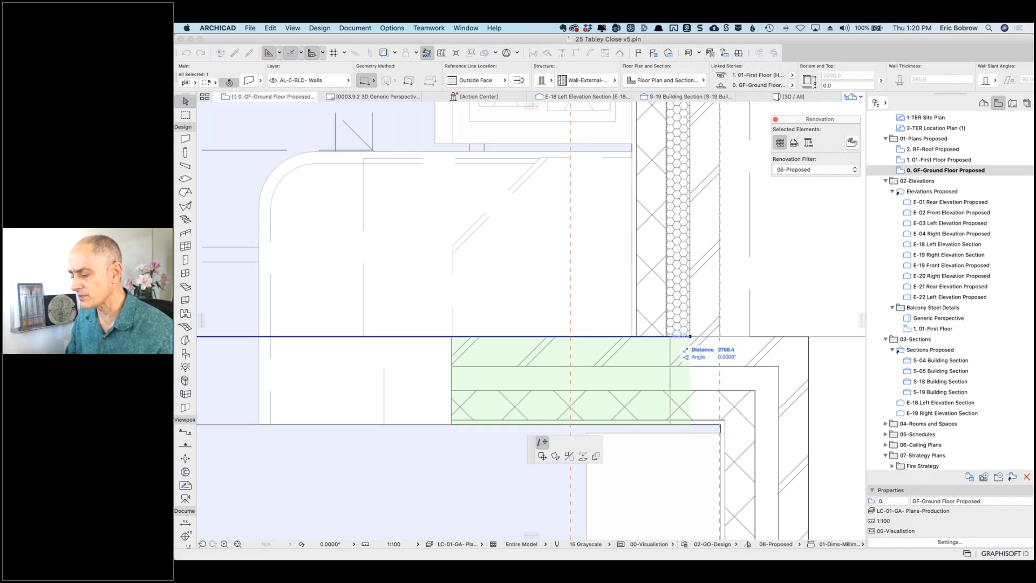
click(669, 334)
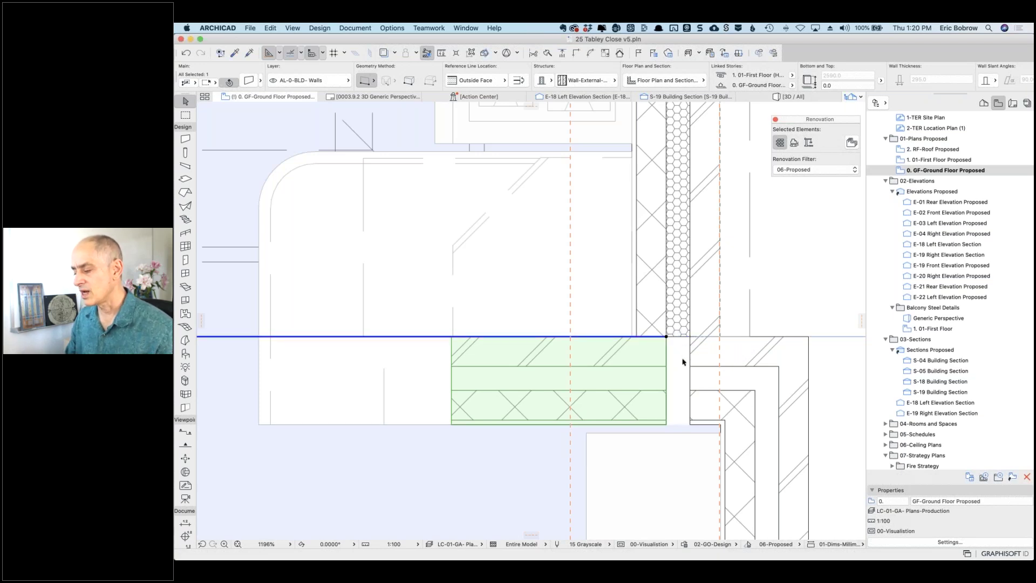
click(690, 390)
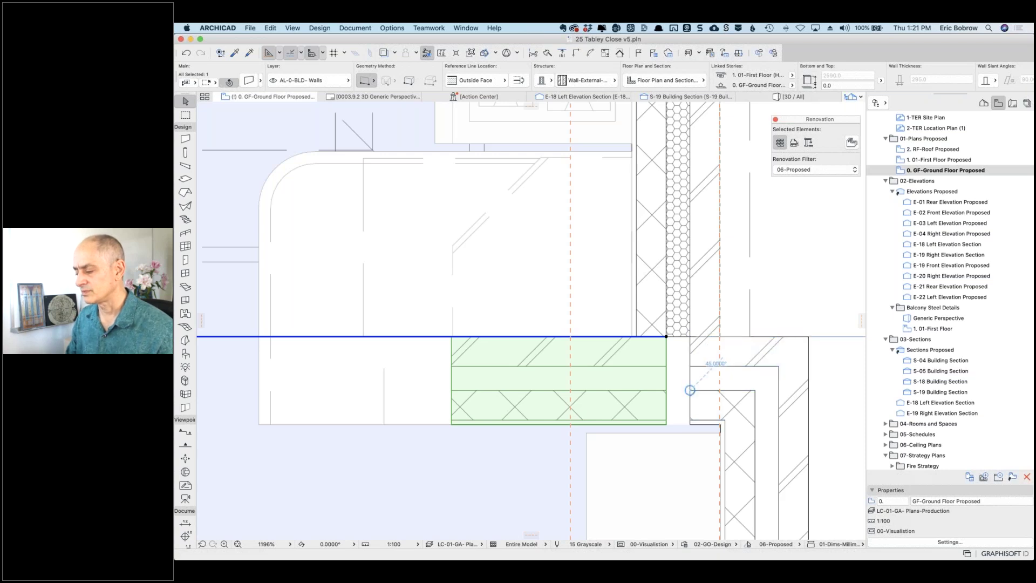
click(690, 390)
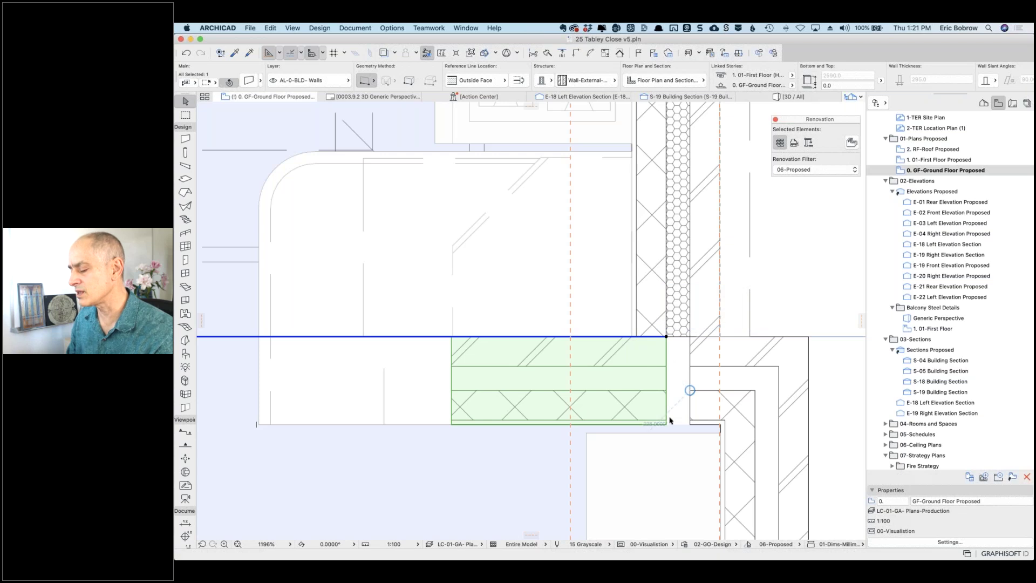
click(689, 381)
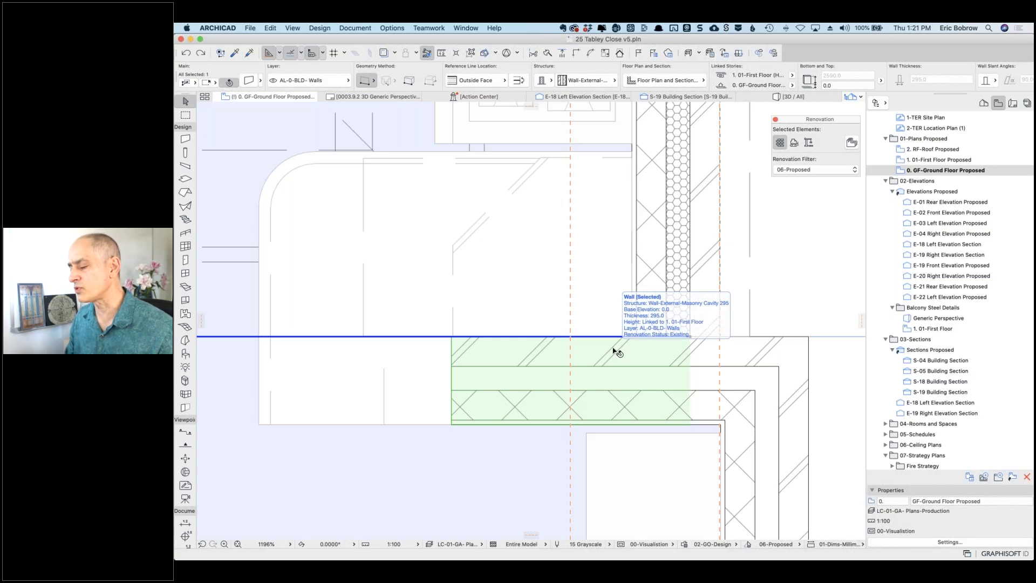
Step: Duplicate the selected wall's composite Wall-External-Masonry Cavity 295 as Wall-External-Masonry Cavity 295 copy and save it with its skins unchanged
right_click(615, 349)
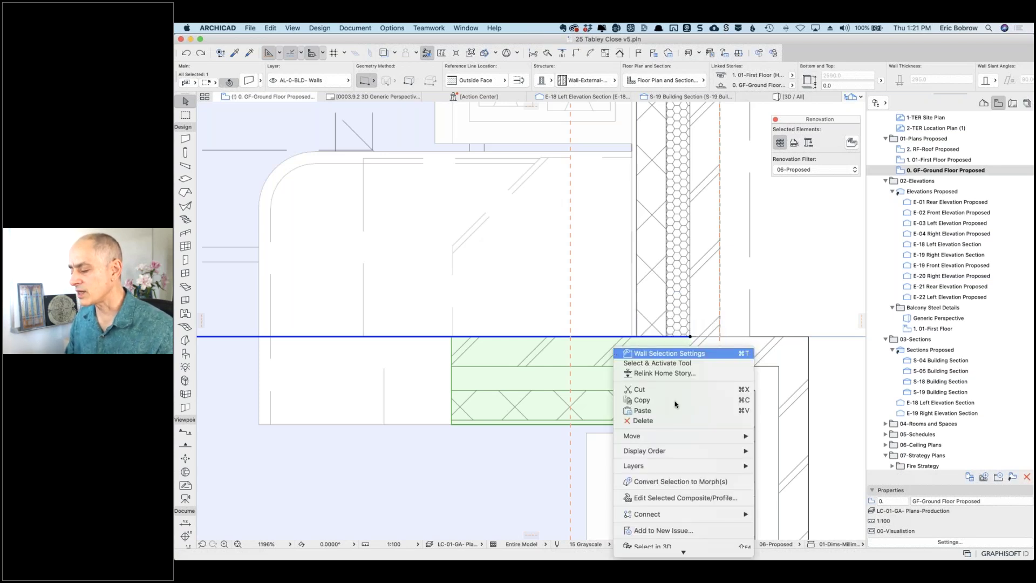
click(668, 498)
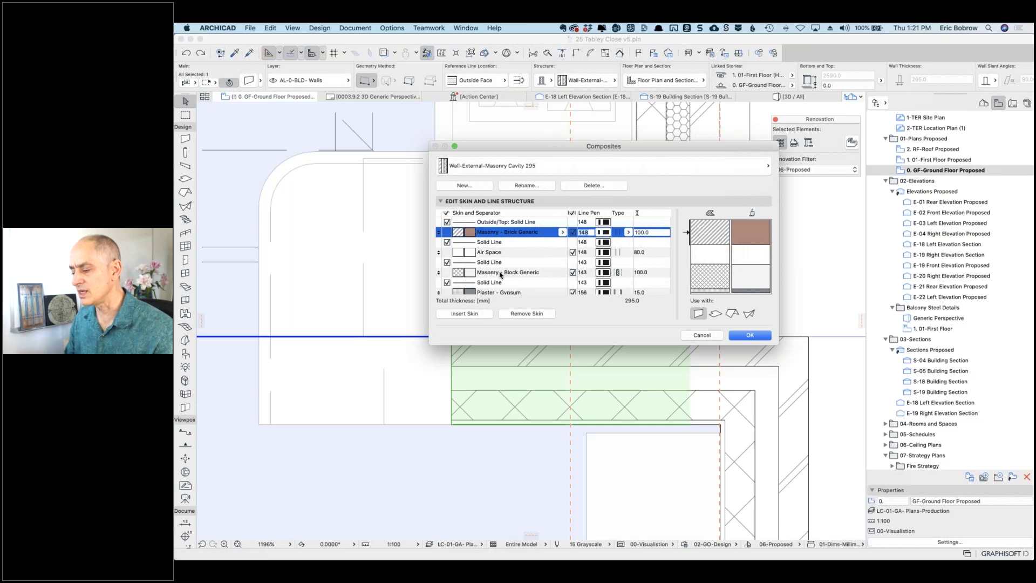
click(471, 186)
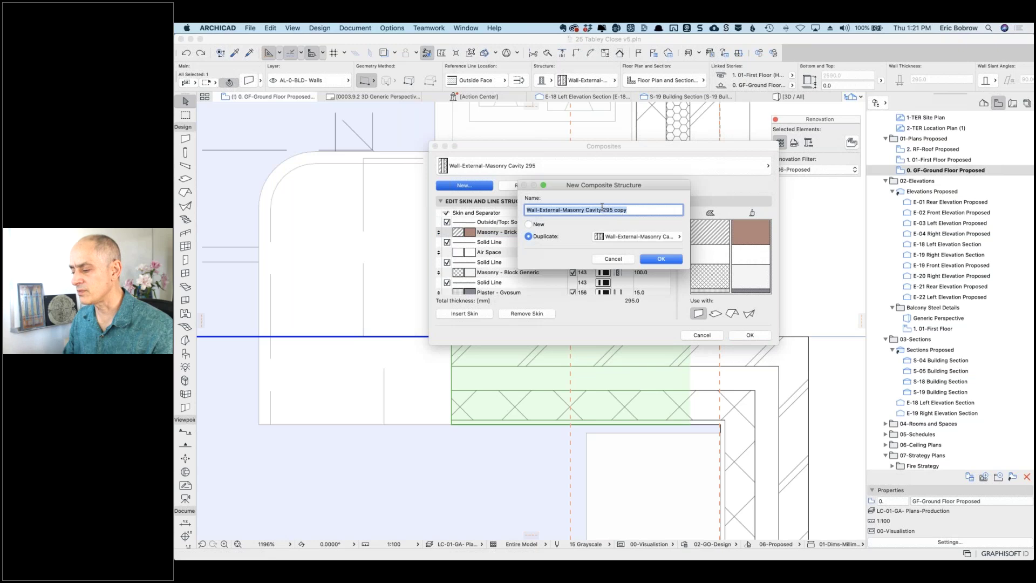
click(603, 210)
double_click(619, 210)
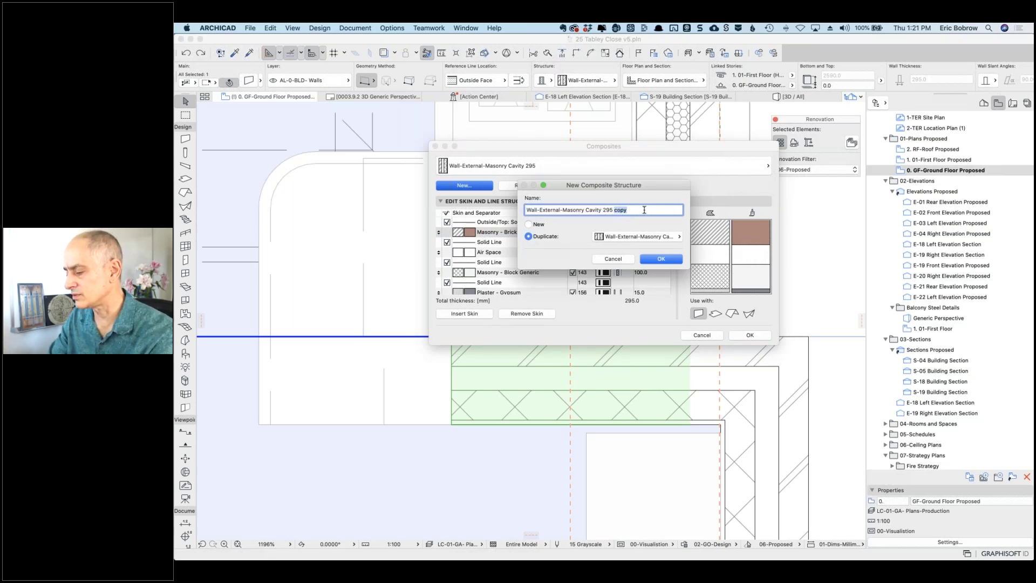
click(657, 261)
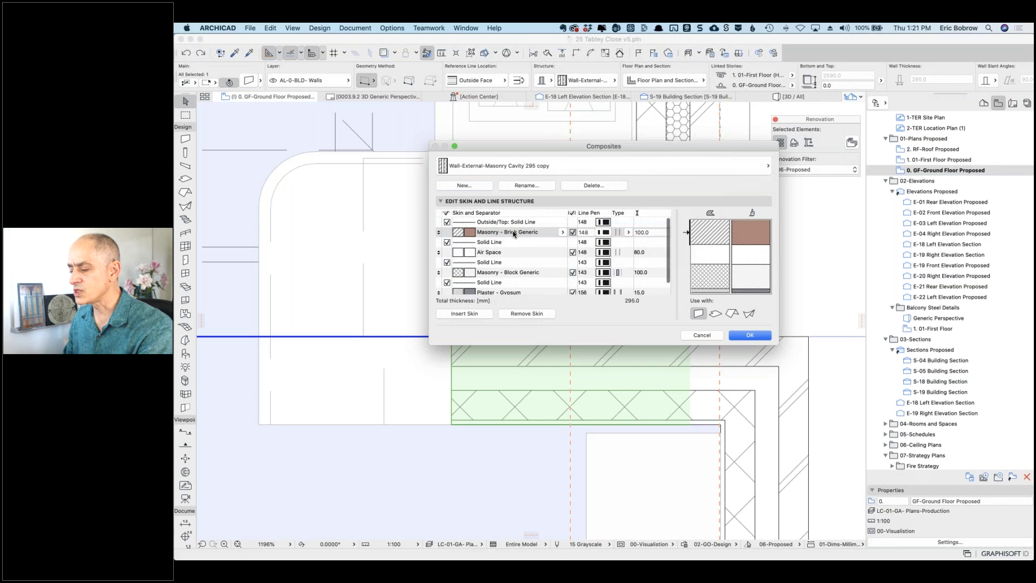
click(513, 233)
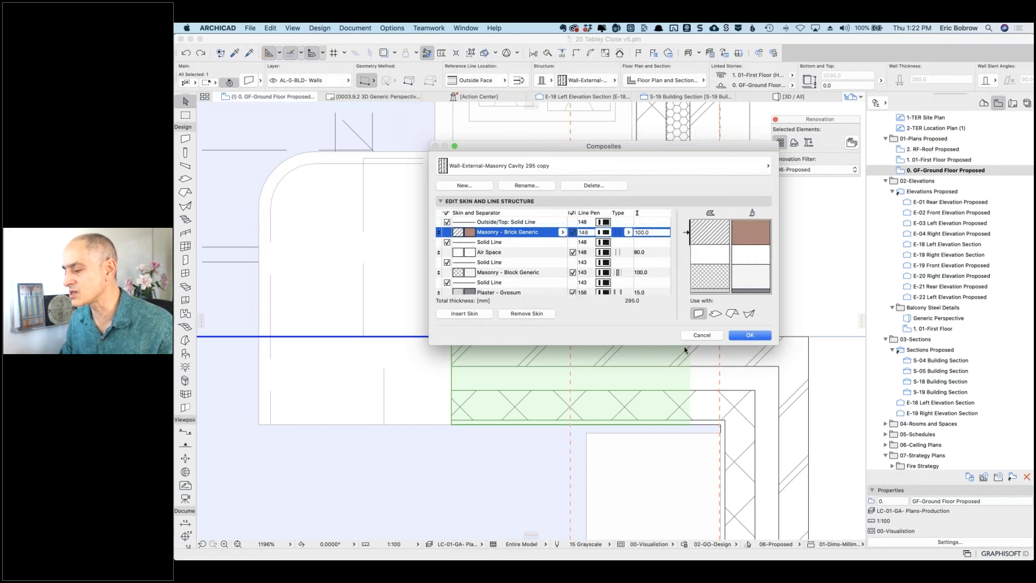
click(753, 337)
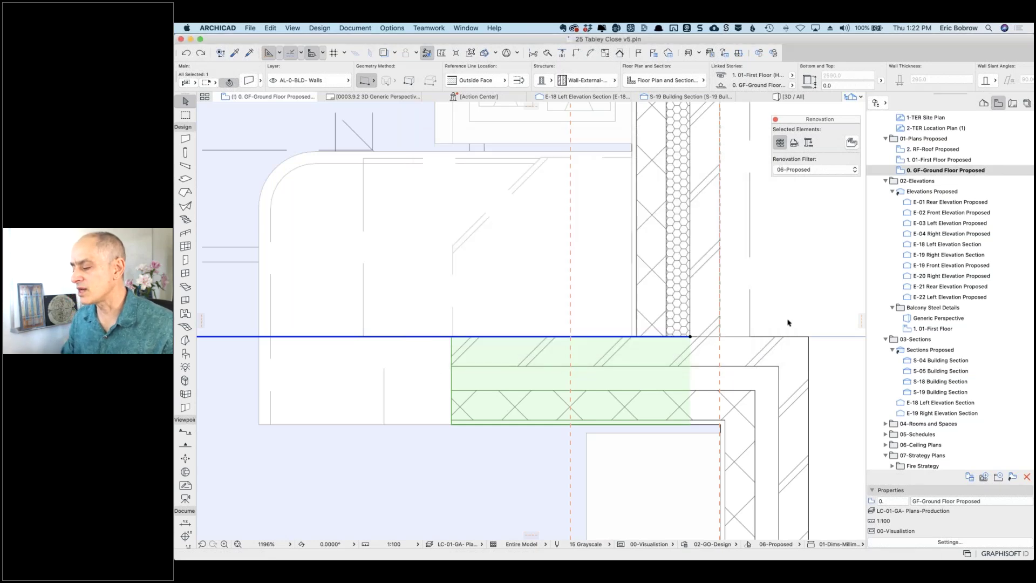
Step: Select the new insulated wall together with the short existing corner wall piece and open the Building Materials settings
key(Escape)
click(400, 28)
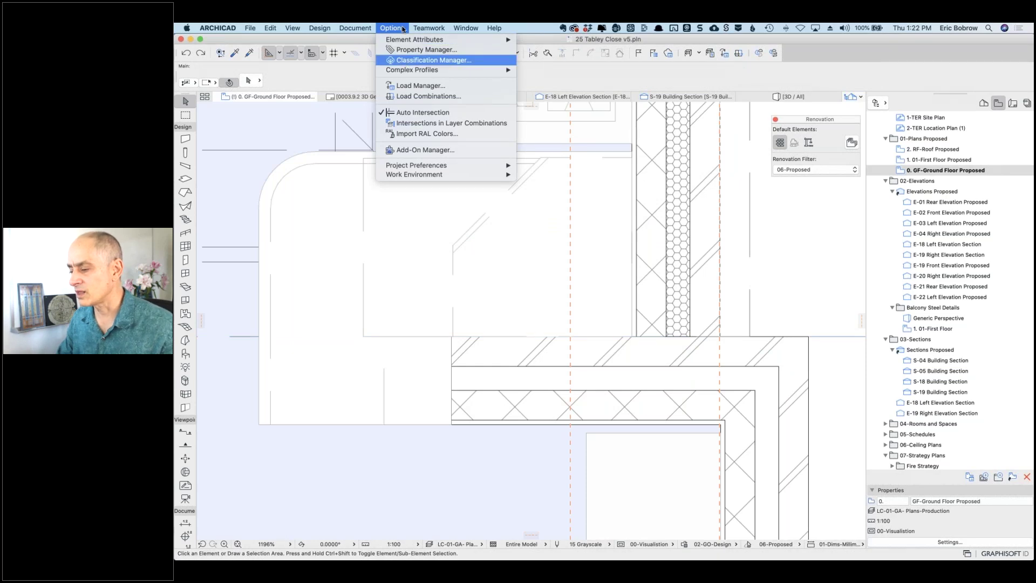
click(402, 29)
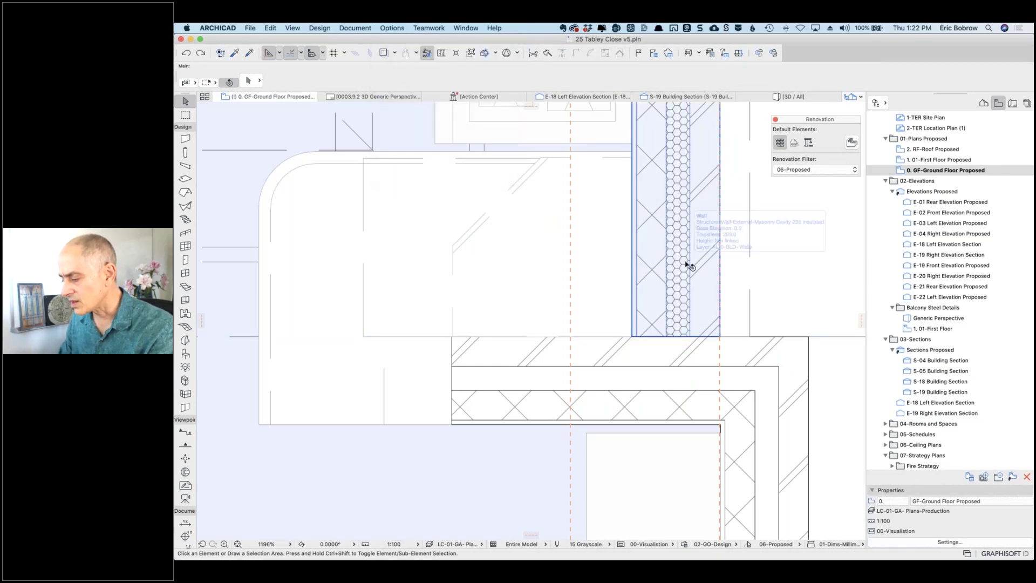
shift+click(743, 345)
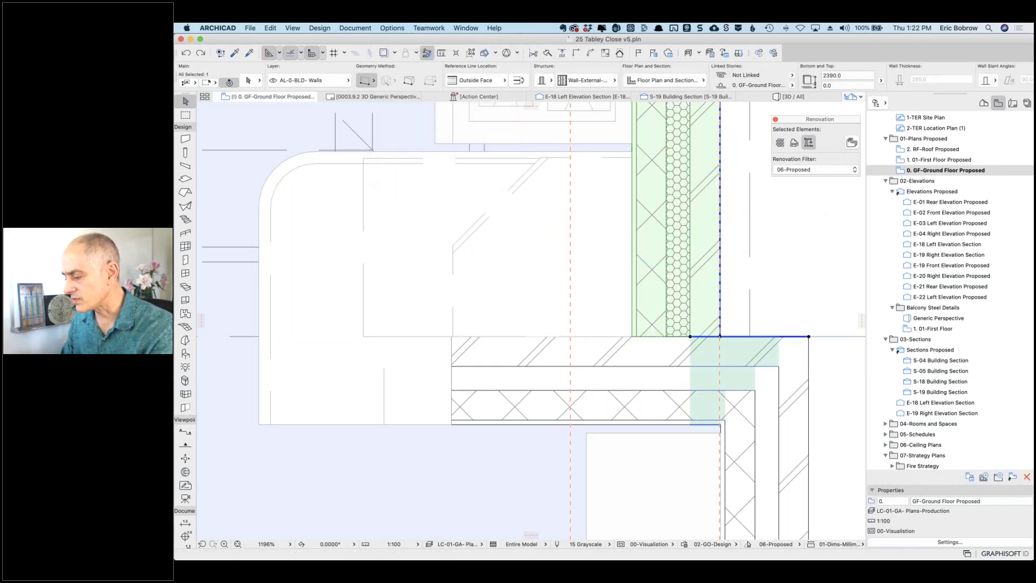
click(384, 30)
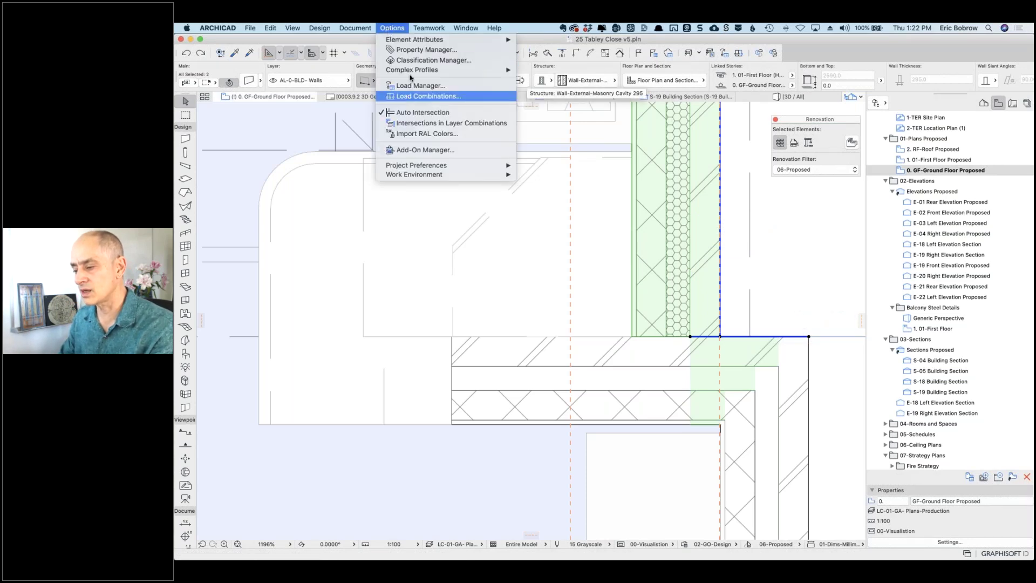
mouse_move(434, 41)
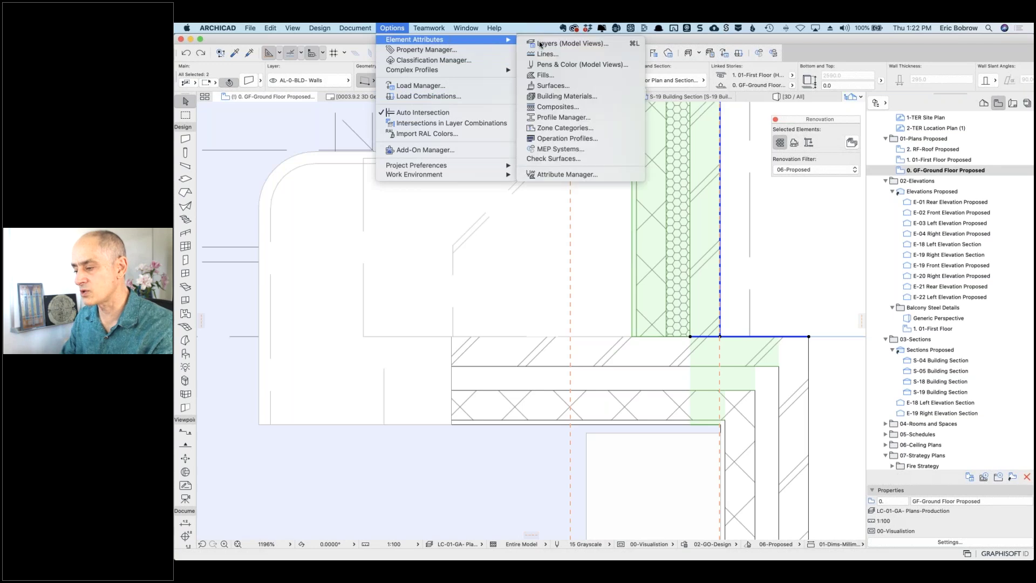
click(568, 96)
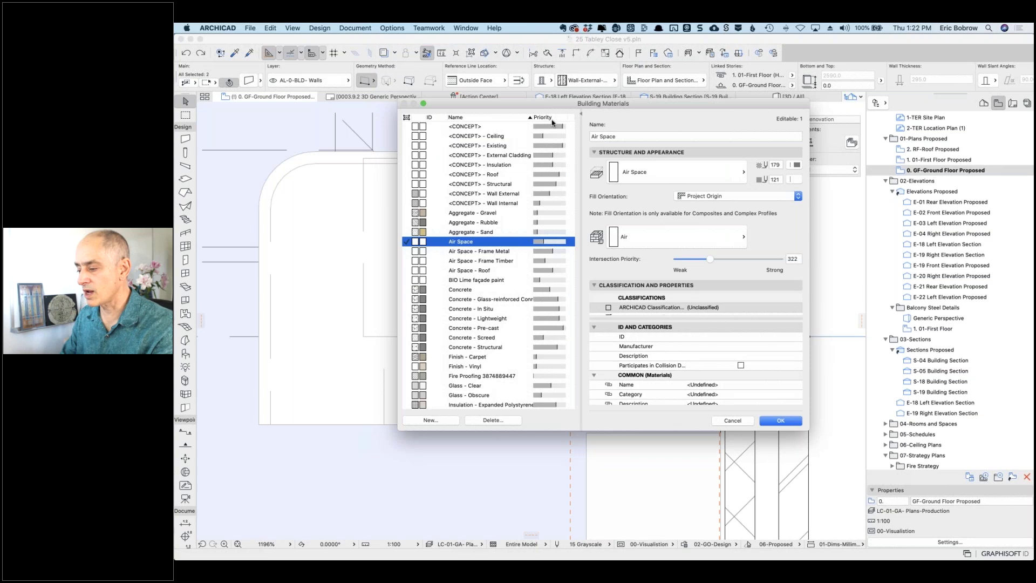
Step: Sort the building materials by priority, compare those used by the selected walls, and move the dialog clear of the wall corner
click(546, 118)
scroll(550, 130, down, 6)
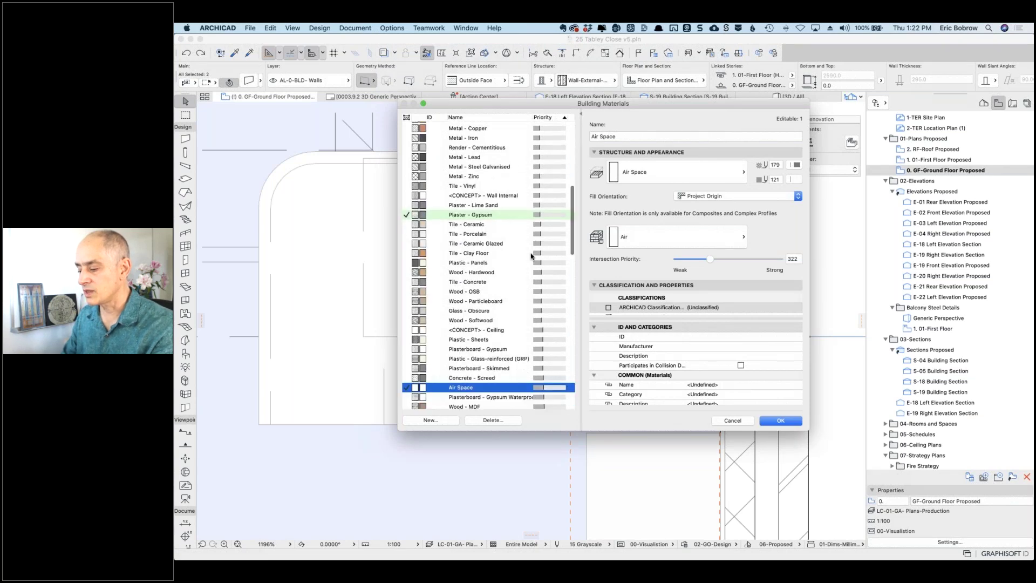
scroll(544, 268, down, 5)
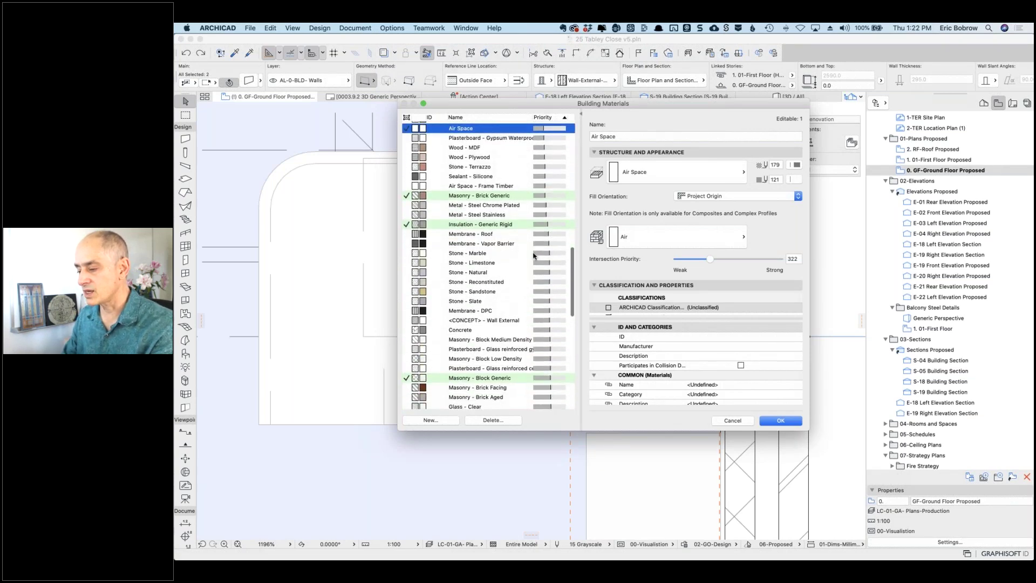
scroll(544, 267, down, 2)
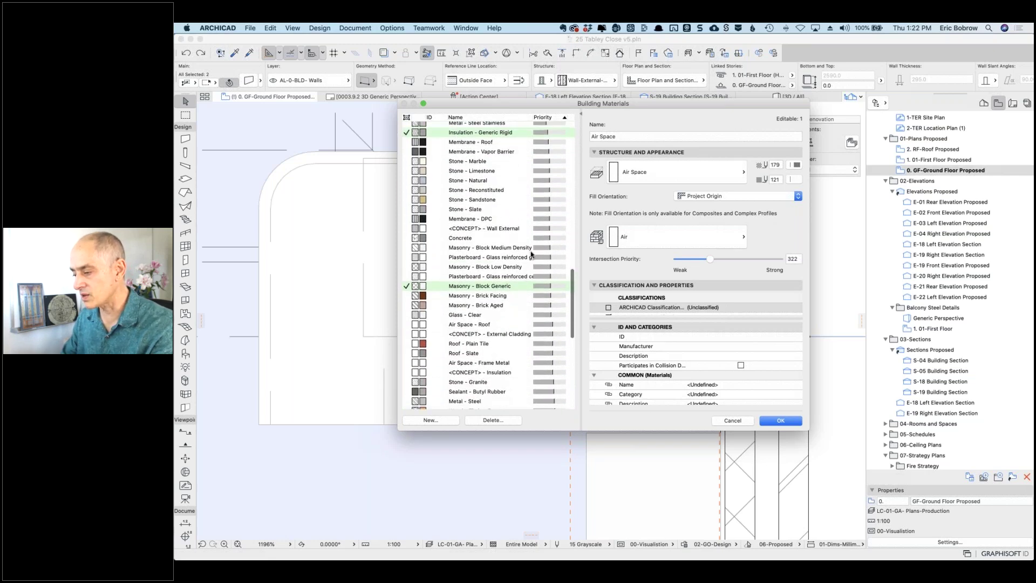
drag(511, 104, 361, 113)
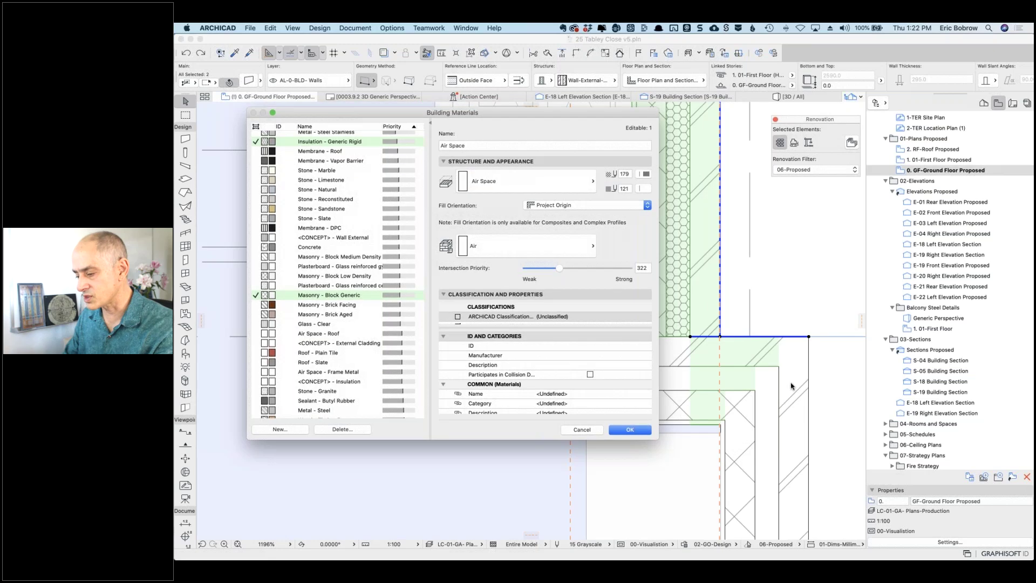
Step: Duplicate Masonry - Block Generic as Masonry - Block Generic interior and rank its intersection priority at 422, just weaker than Insulation - Generic Rigid
scroll(354, 216, down, 5)
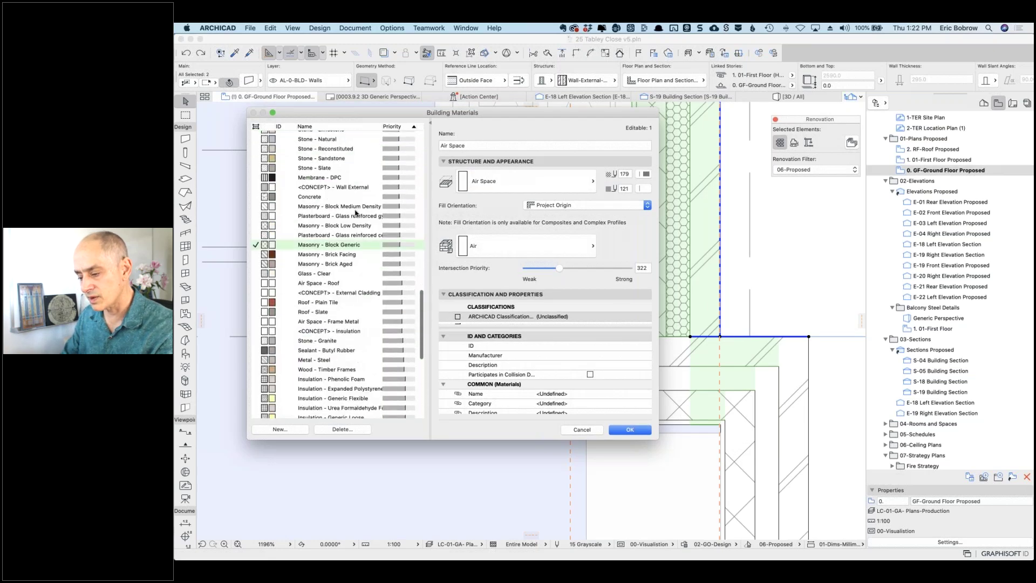
scroll(356, 214, up, 7)
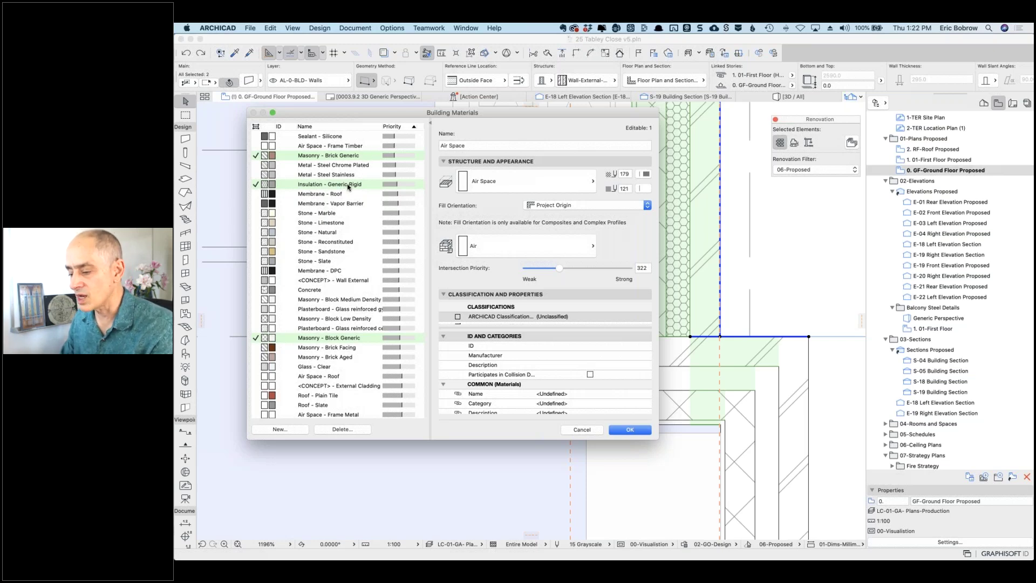
click(336, 339)
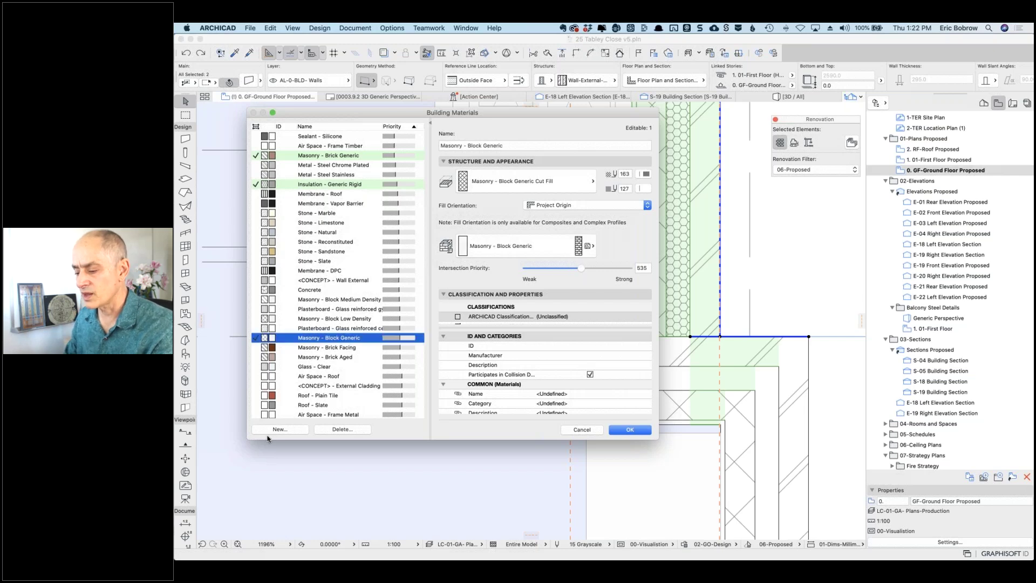
click(279, 429)
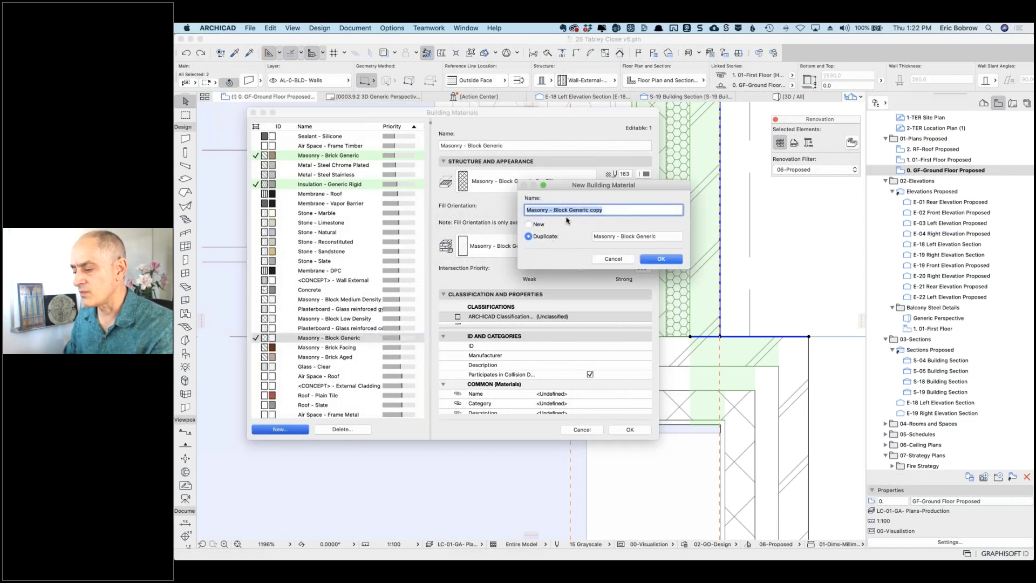
double_click(594, 210)
text(interior)
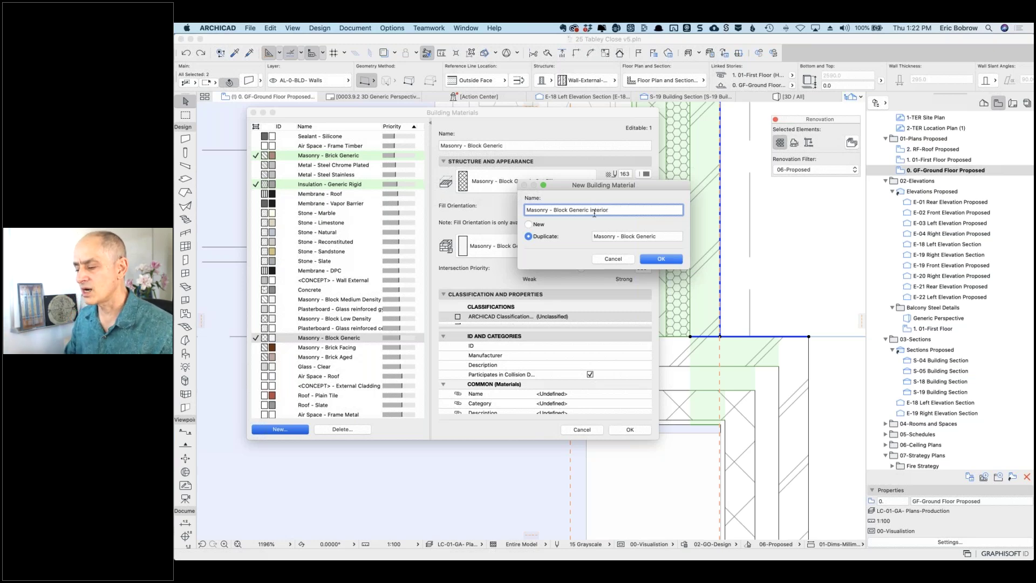
click(660, 259)
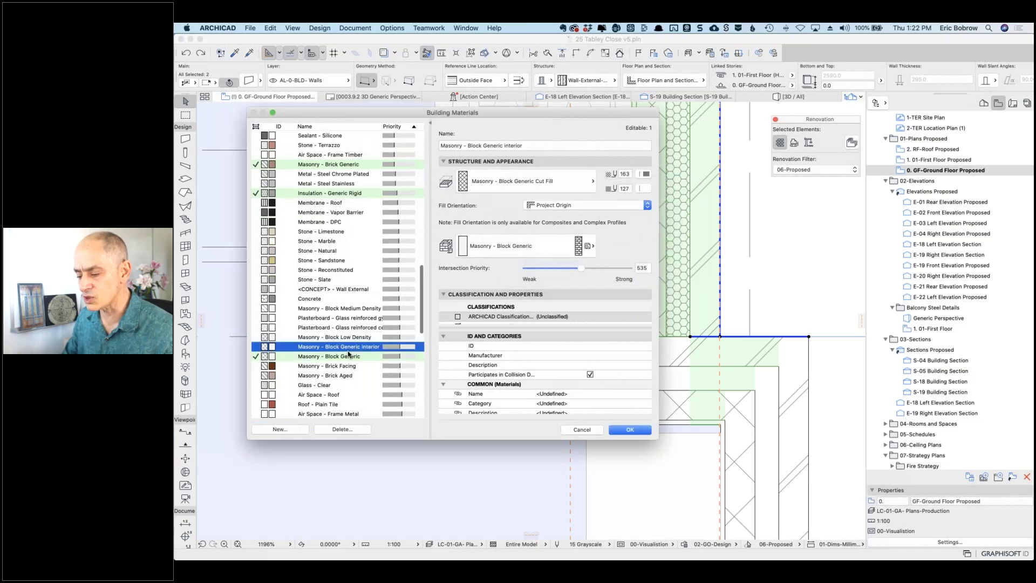
drag(334, 347, 364, 199)
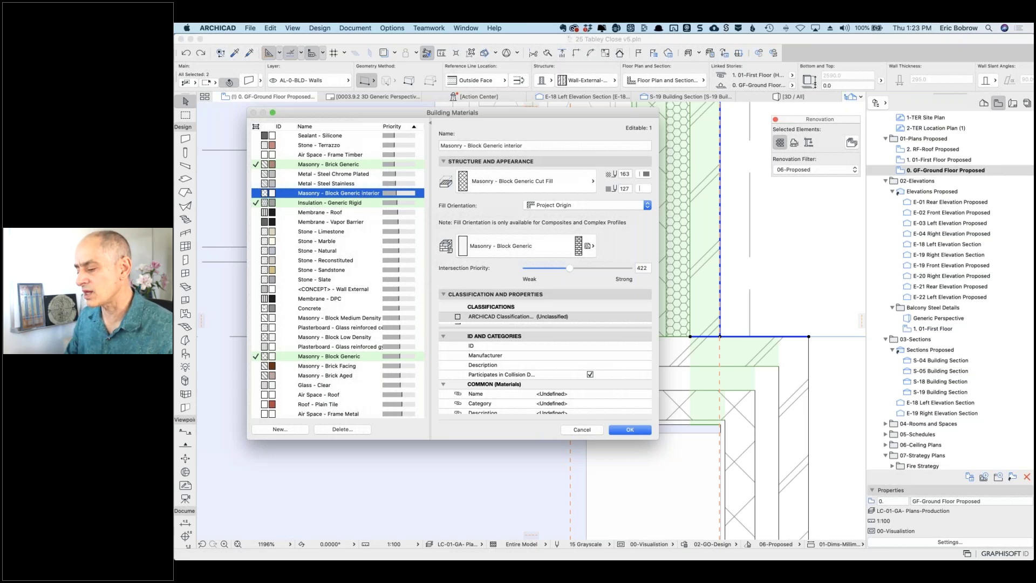
key(Return)
Step: Review the skins of composite Wall-External-Masonry Cavity 295 copy and the materials available for its outer brick skin, leaving the composite unchanged
right_click(784, 277)
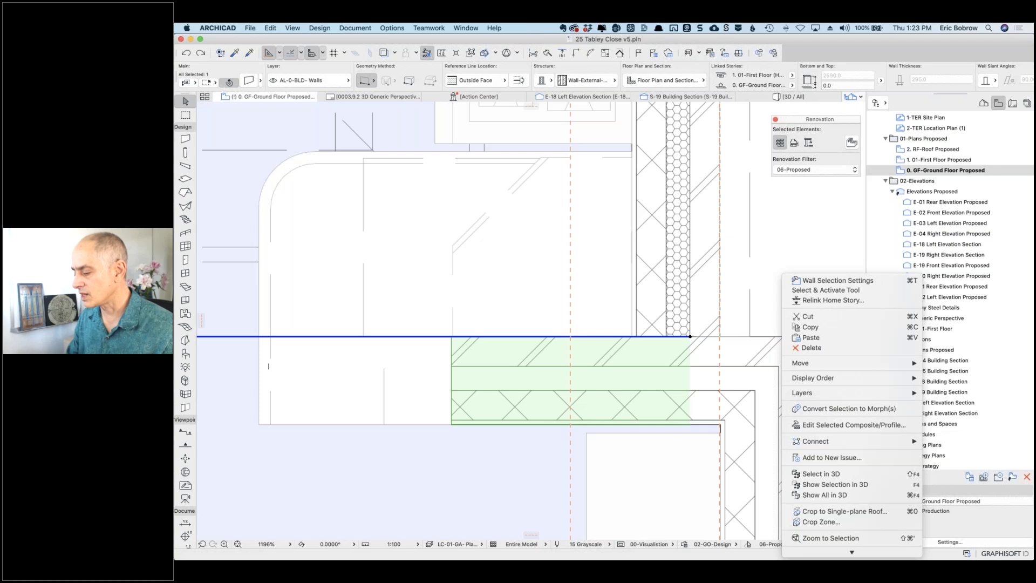
click(807, 425)
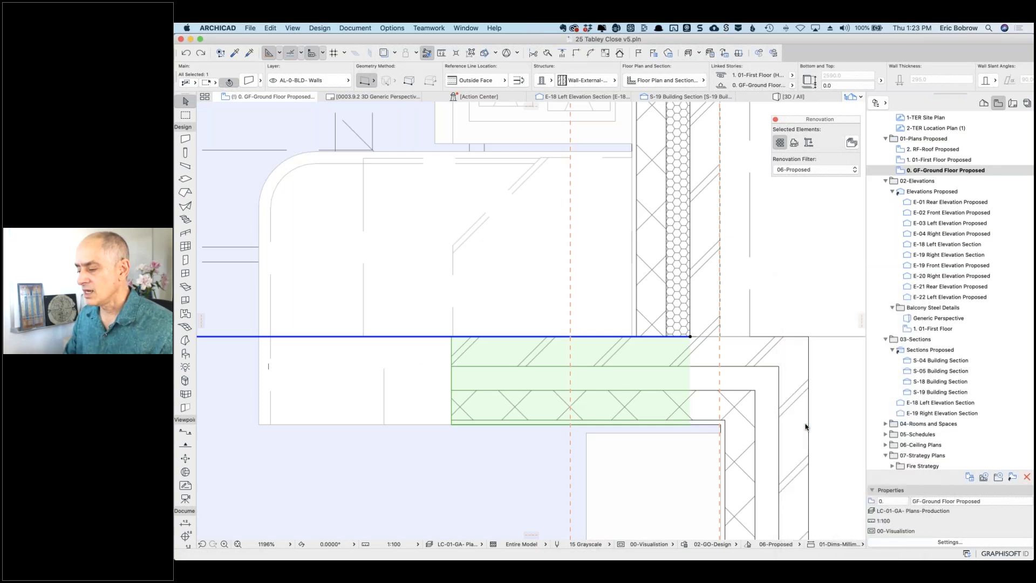
click(541, 170)
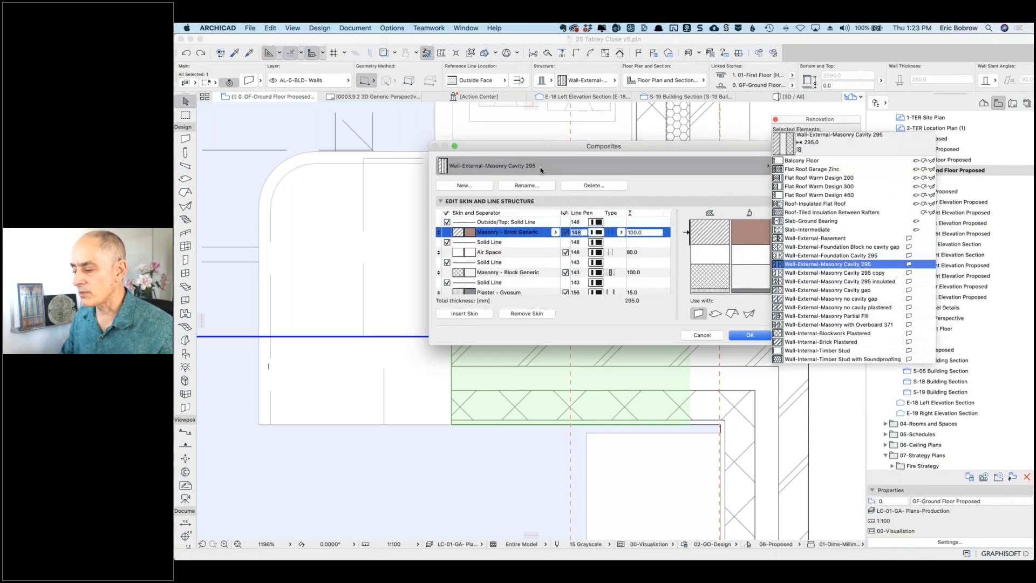
click(870, 275)
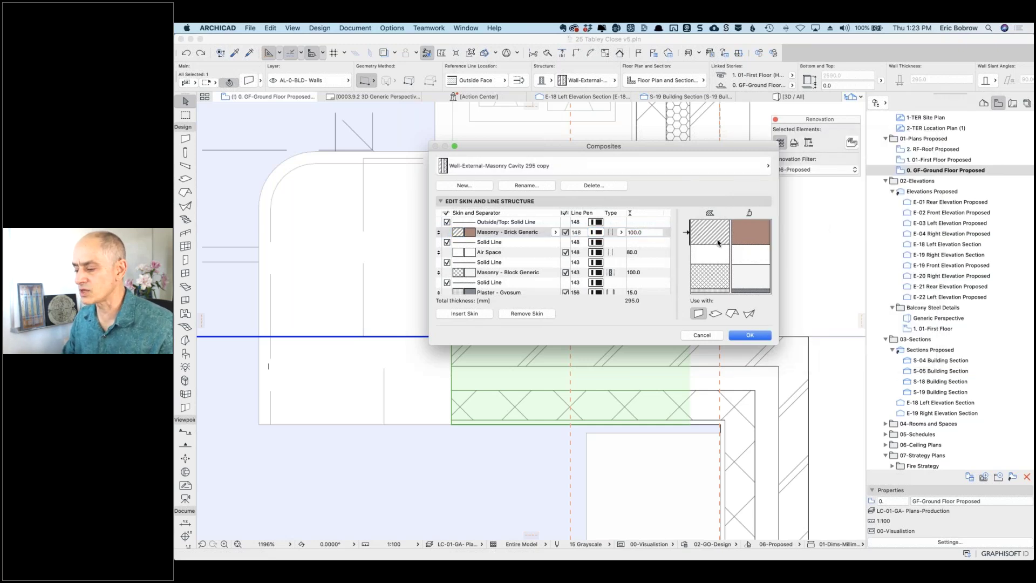
click(556, 233)
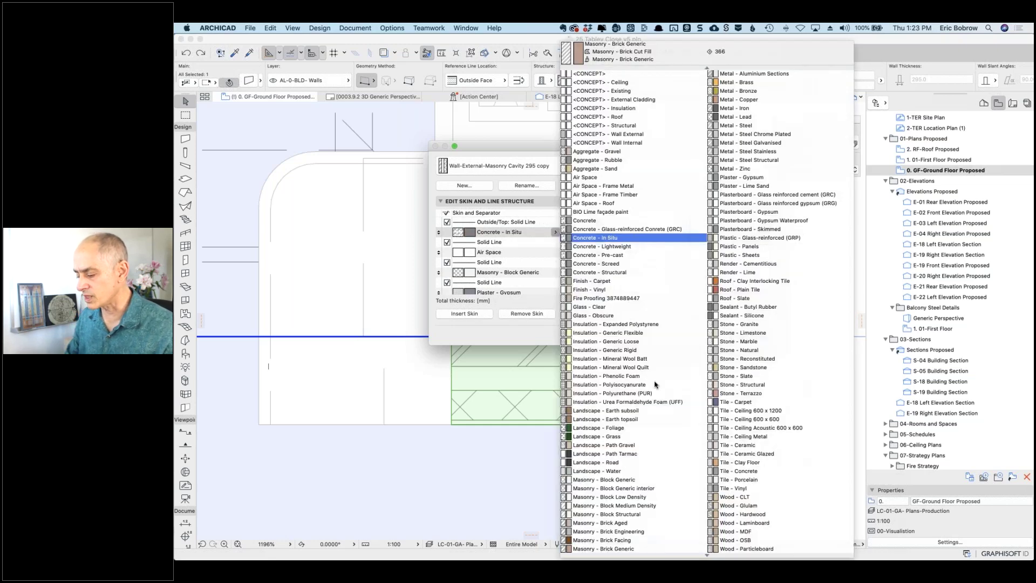
scroll(663, 462, down, 3)
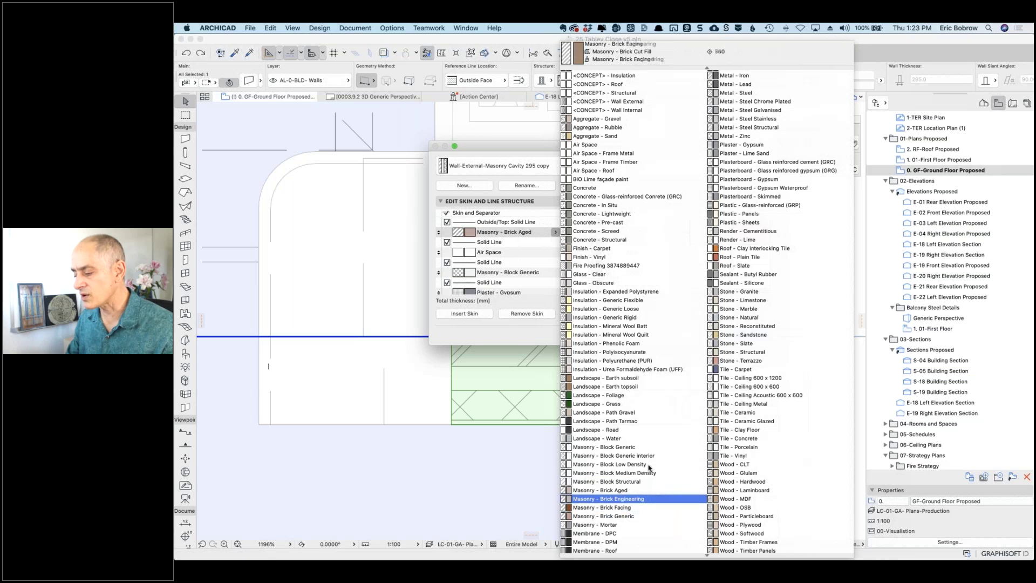
click(633, 517)
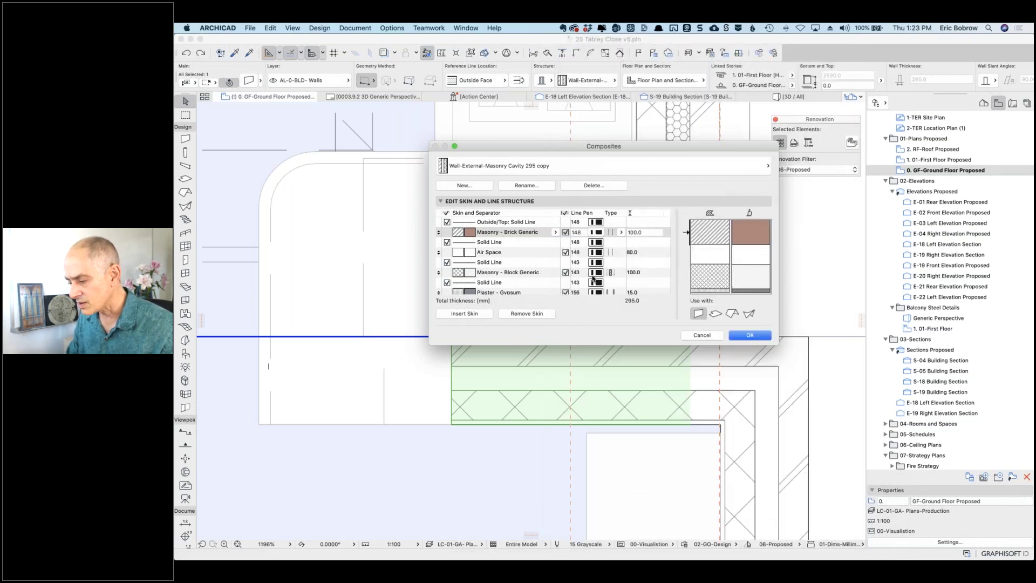
scroll(589, 275, down, 2)
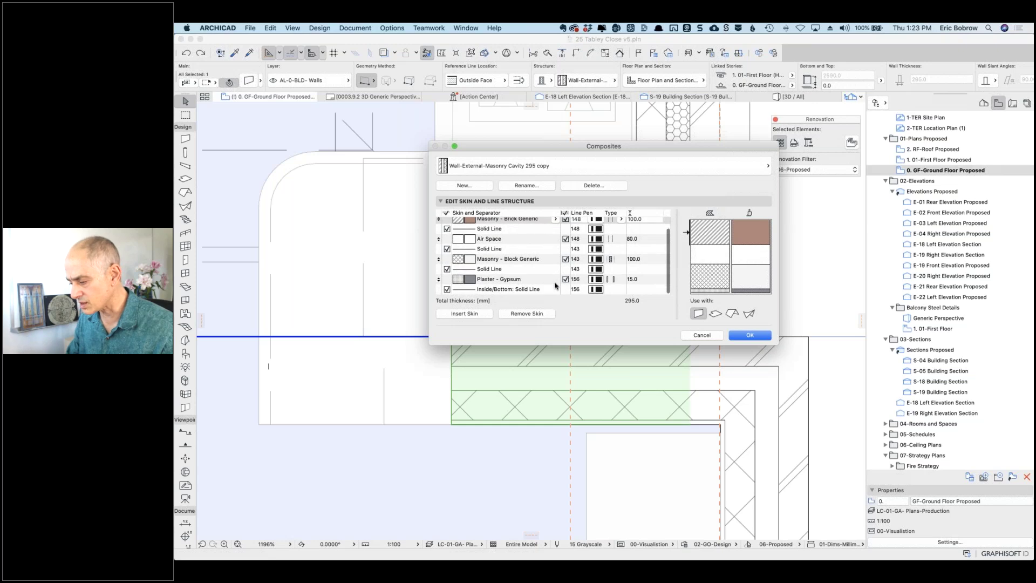
scroll(551, 256, up, 2)
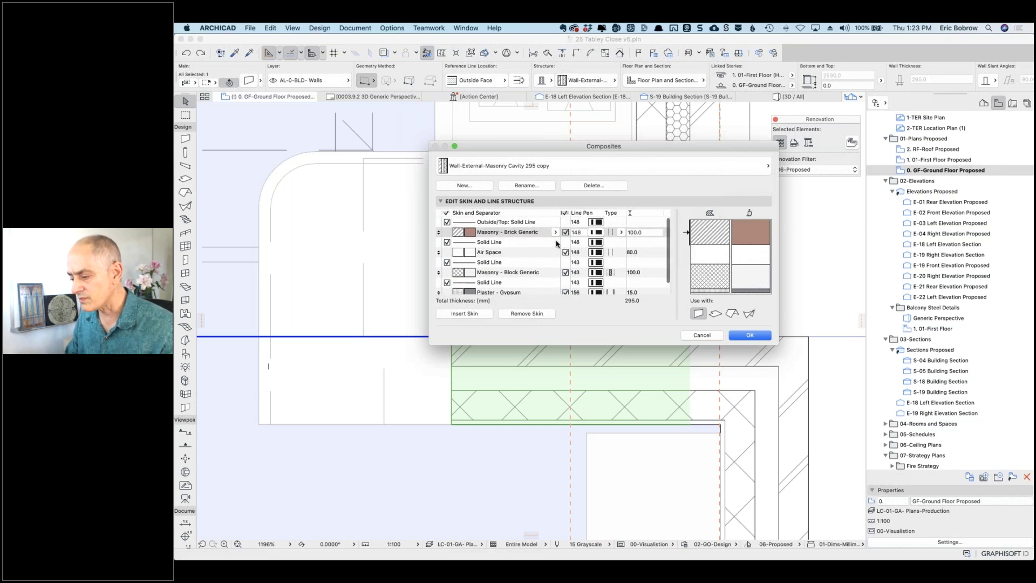
click(692, 335)
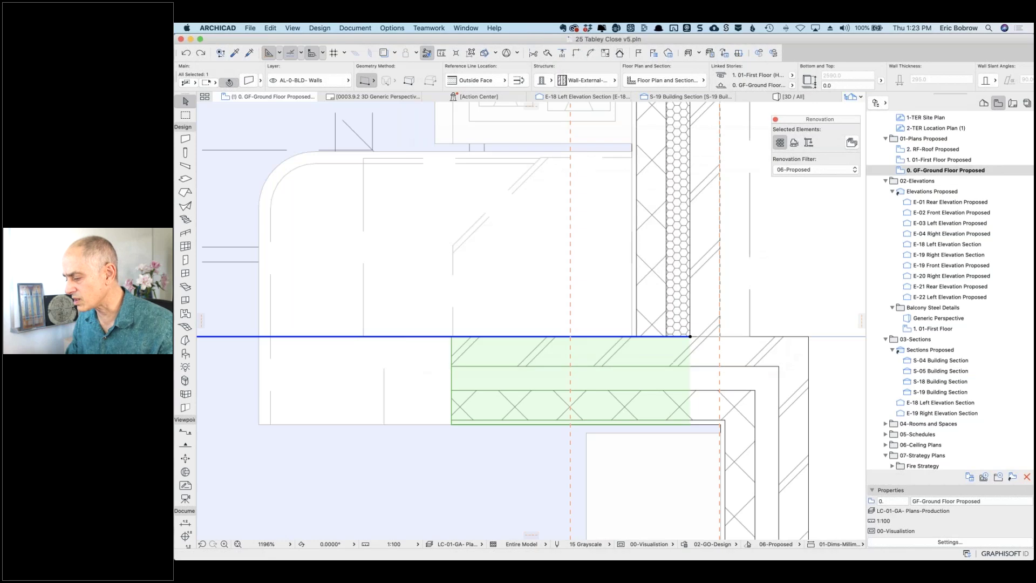
Step: Select the short corner wall piece with the new insulated wall and compare the priorities of their brick, block and insulation materials
click(825, 312)
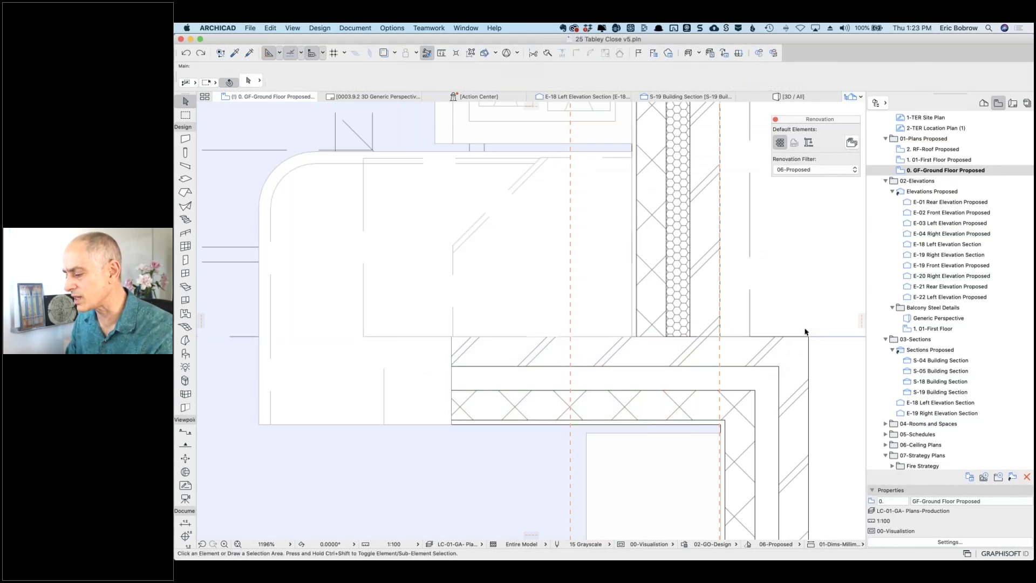
click(764, 361)
shift+click(713, 323)
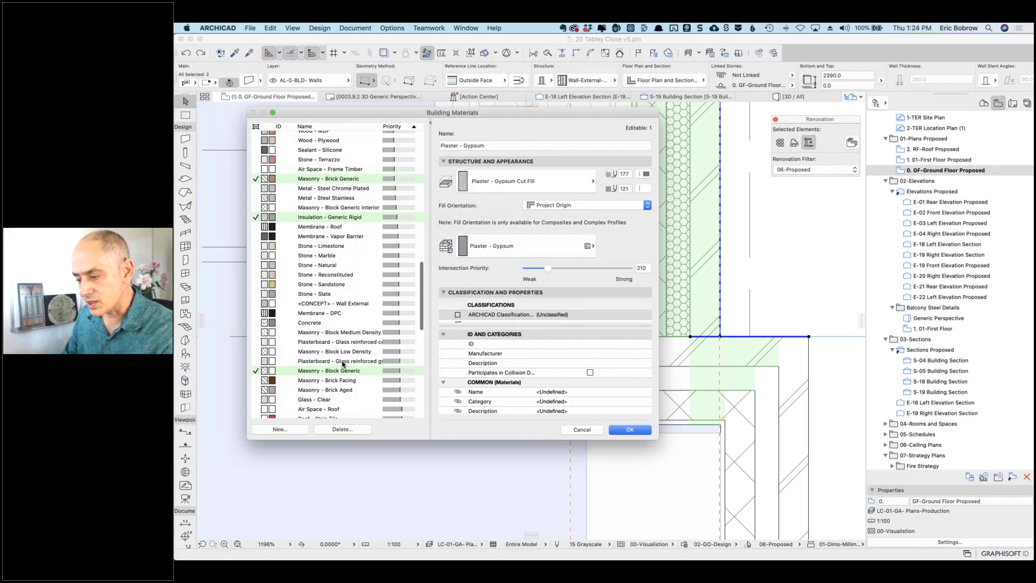
scroll(343, 364, down, 2)
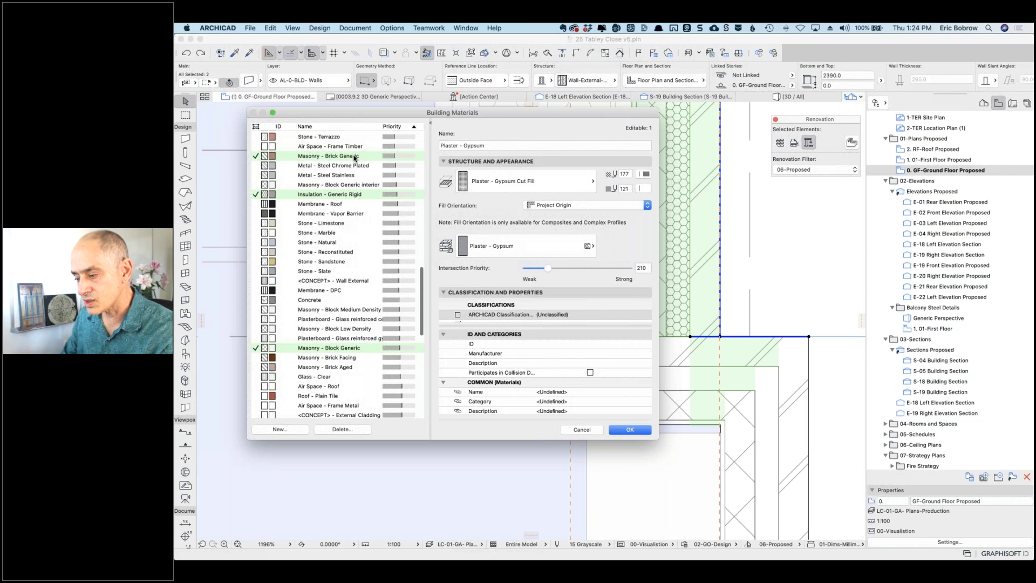
scroll(355, 157, up, 3)
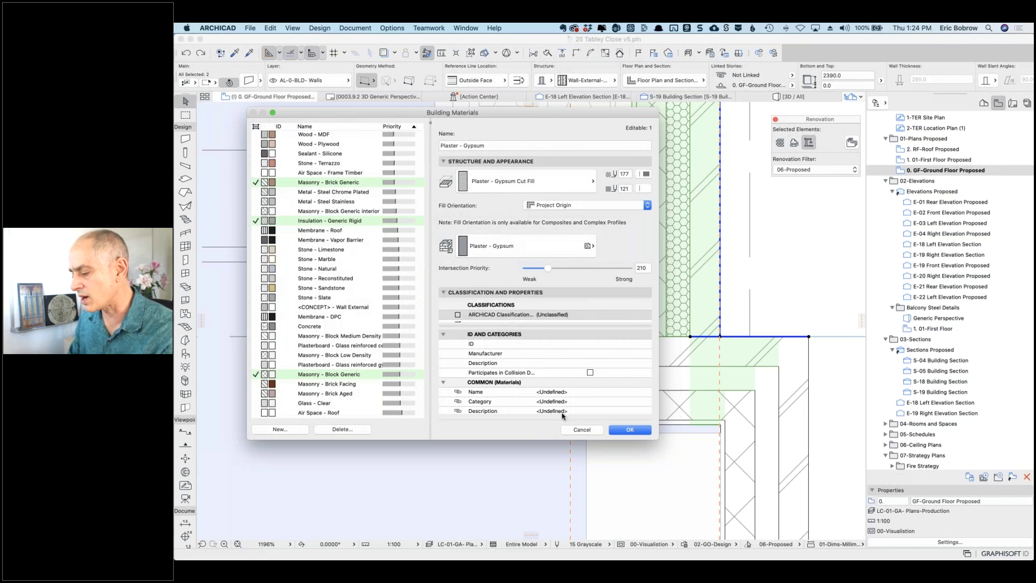
click(572, 431)
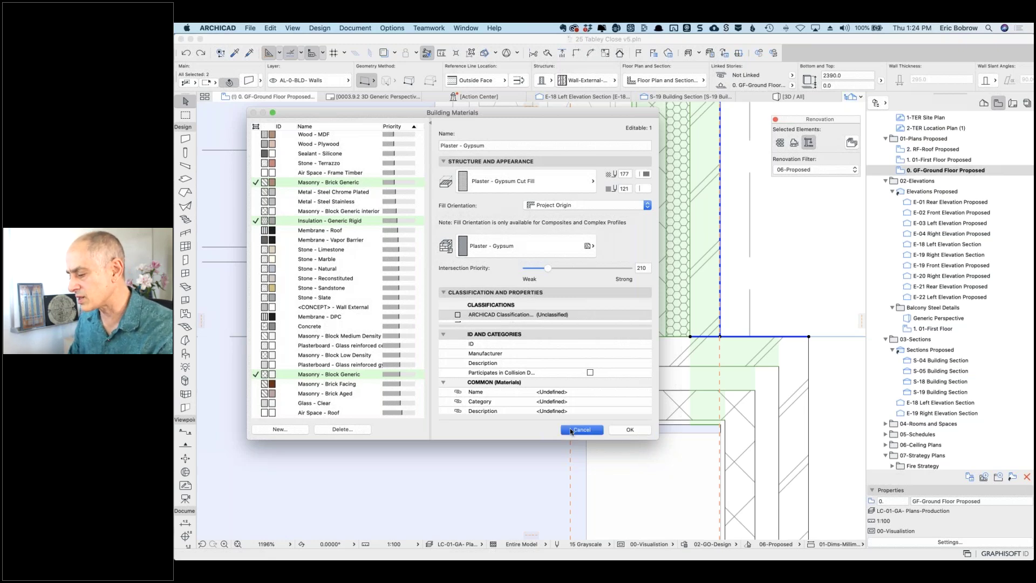
click(788, 247)
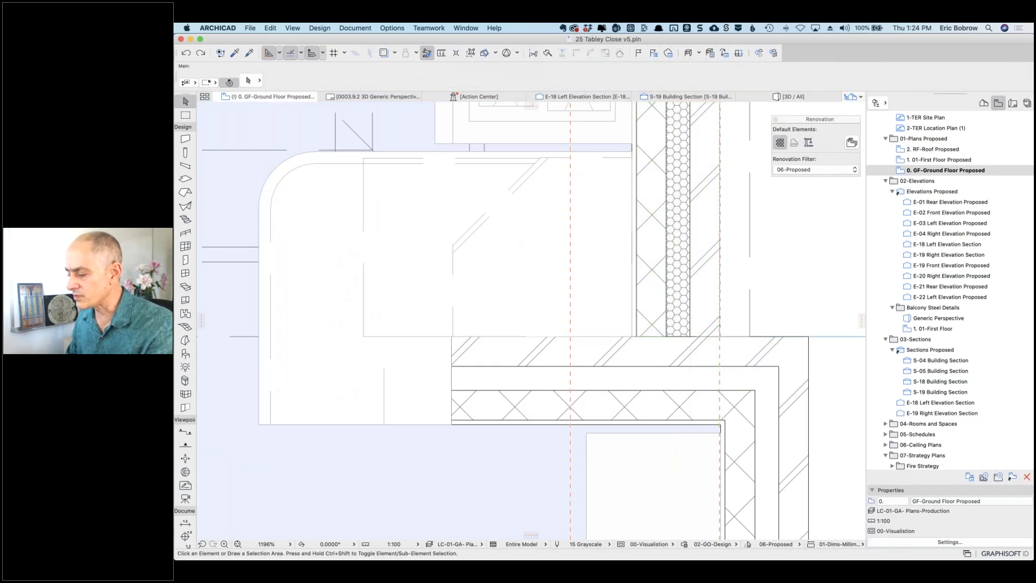
Step: Extend the long existing wall piece from the insulation's outer face to the outside face of the new insulated wall
click(721, 313)
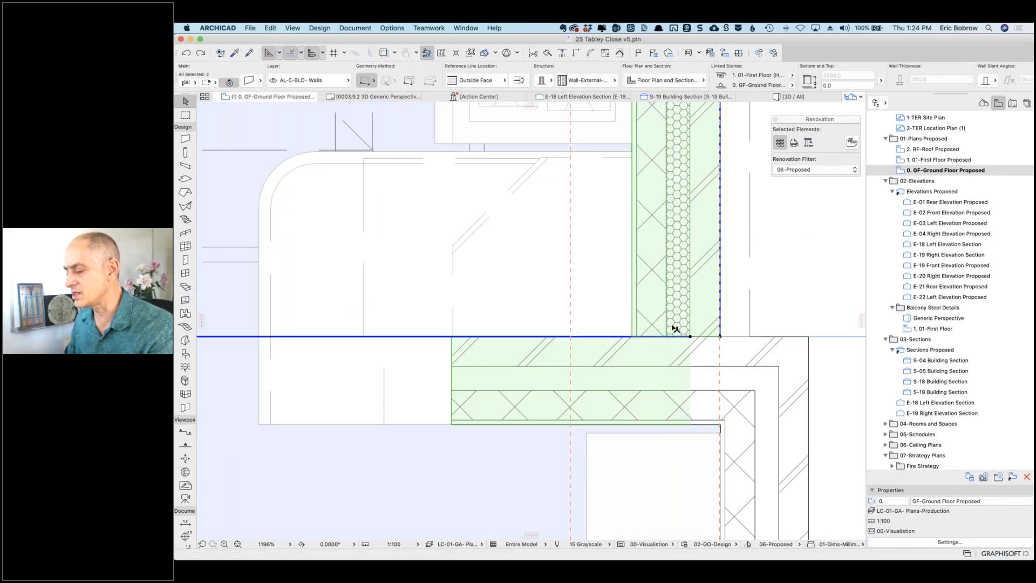
scroll(735, 308, down, 2)
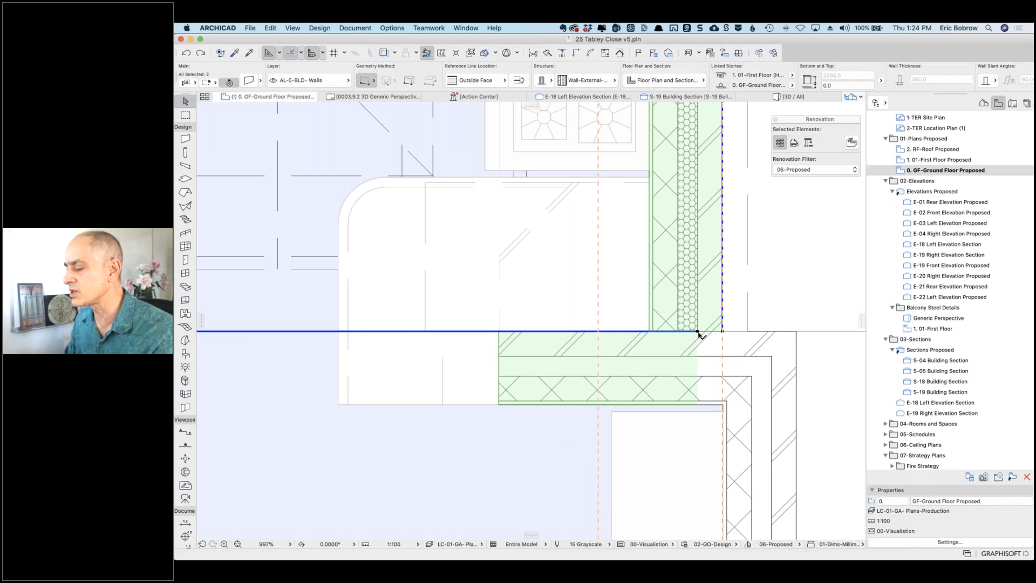
click(697, 332)
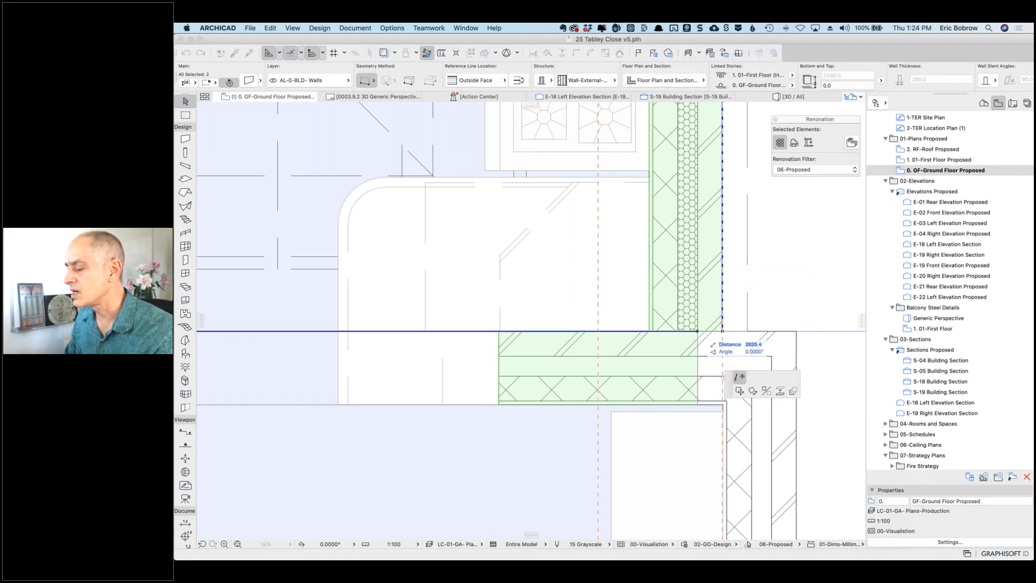
click(723, 331)
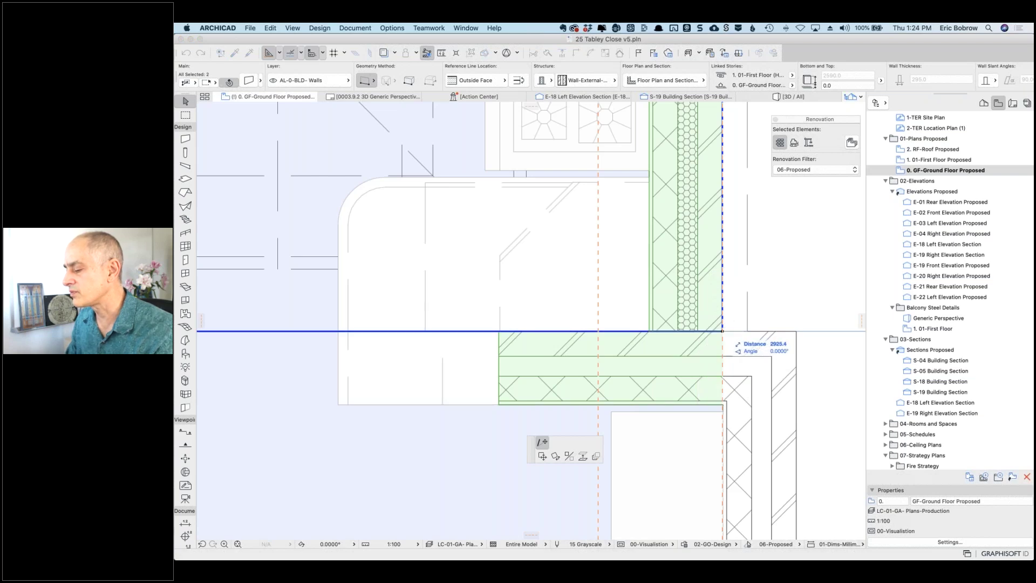
click(776, 303)
Step: Shorten the short corner wall piece so its inner end meets the outside face of the new insulated wall
click(774, 343)
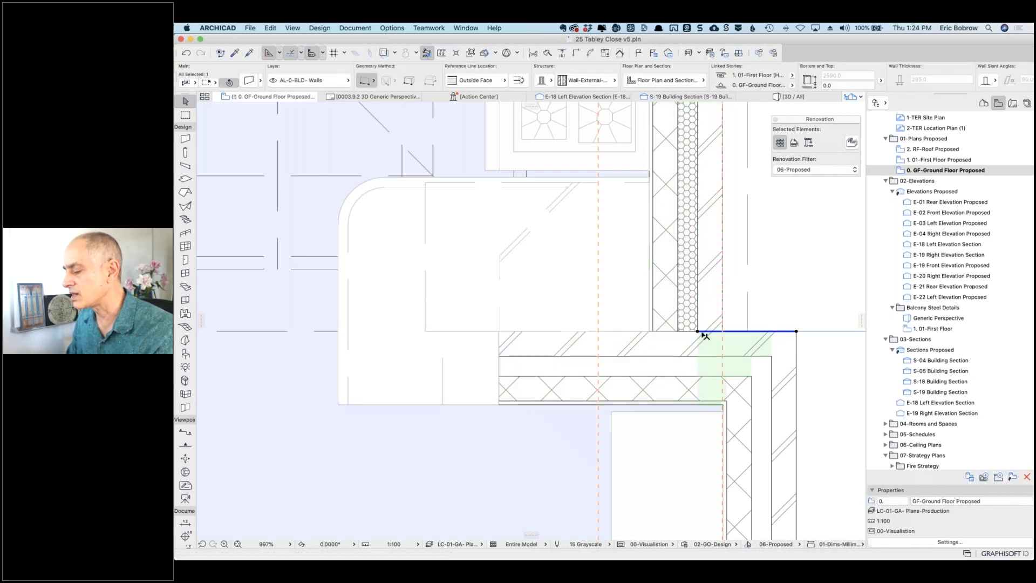
click(698, 332)
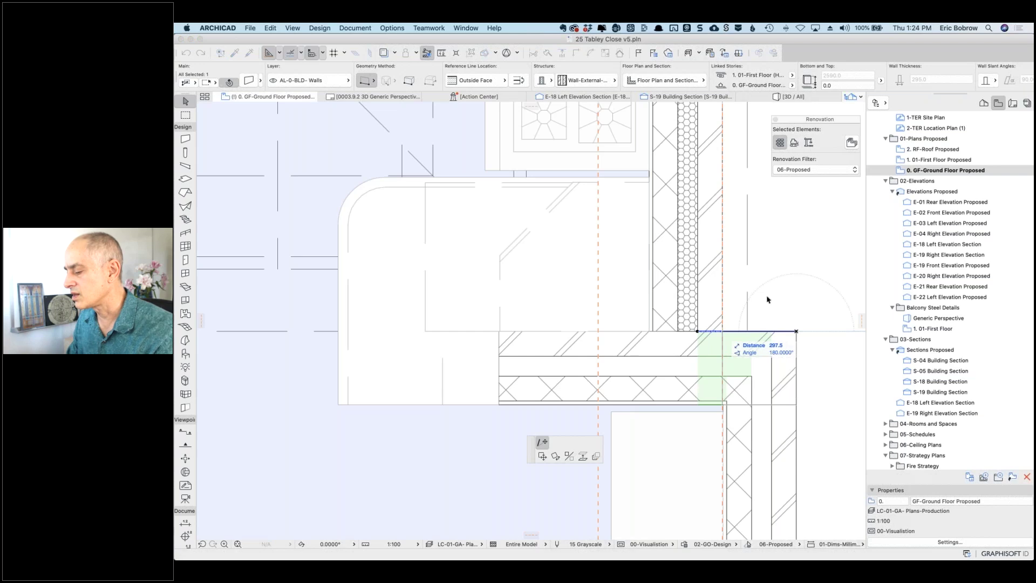
click(723, 332)
click(777, 304)
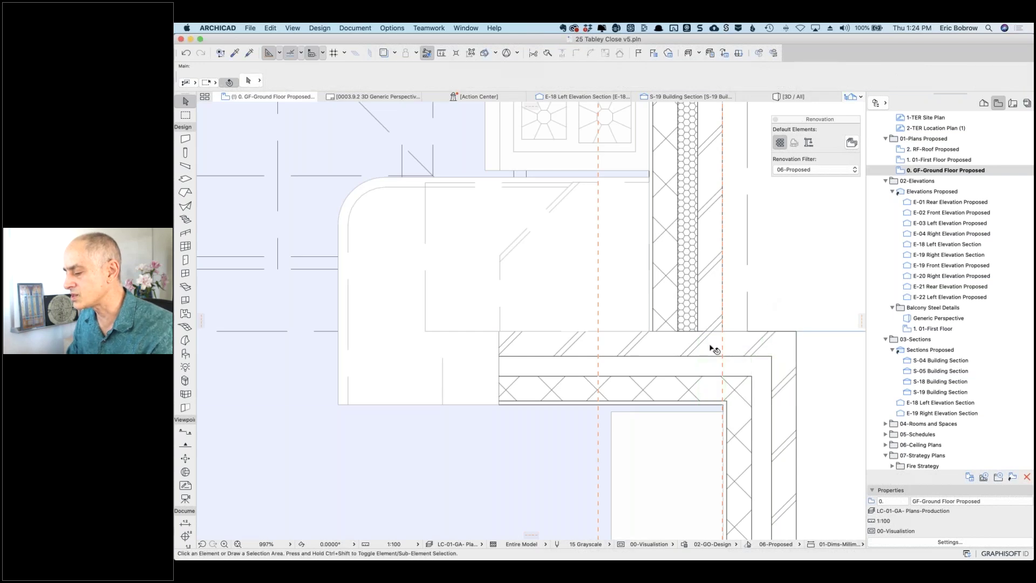
Step: Copy the long existing wall piece together with the new insulated wall about 4070 mm horizontally into the empty area beside the house
click(708, 346)
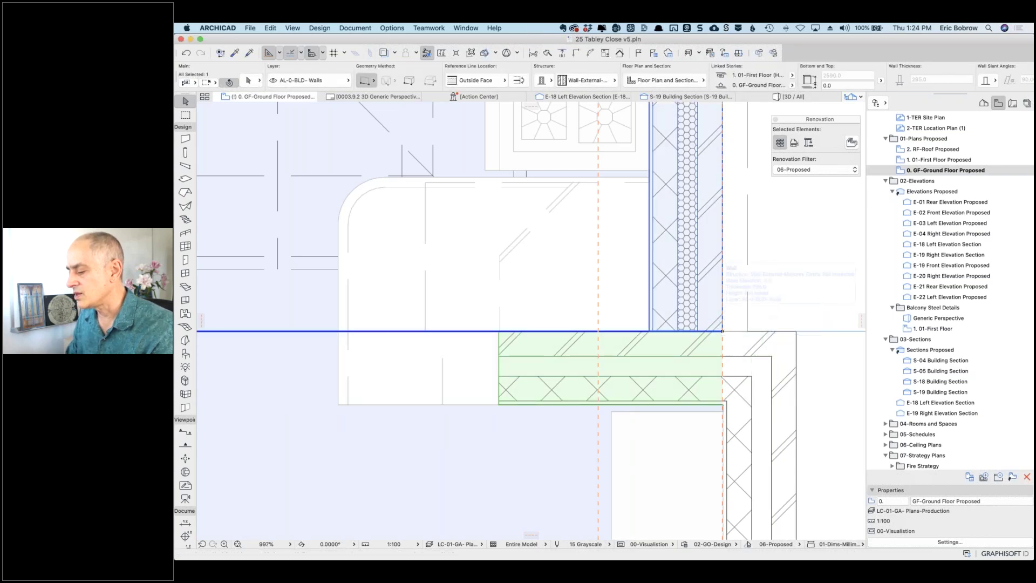
shift+click(723, 270)
scroll(814, 286, down, 6)
middle_drag(807, 290, 534, 409)
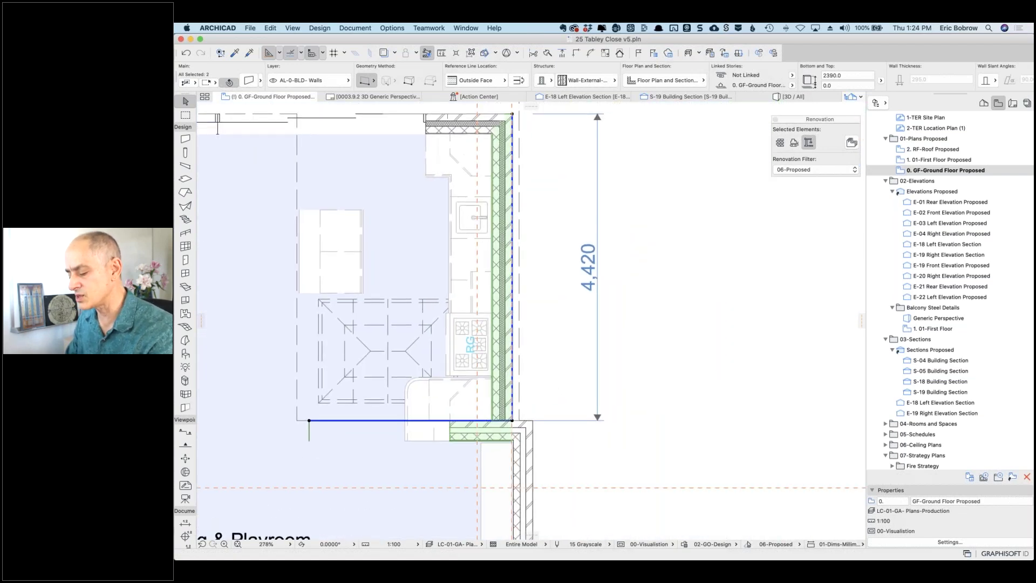
key(super+alt+d)
click(512, 420)
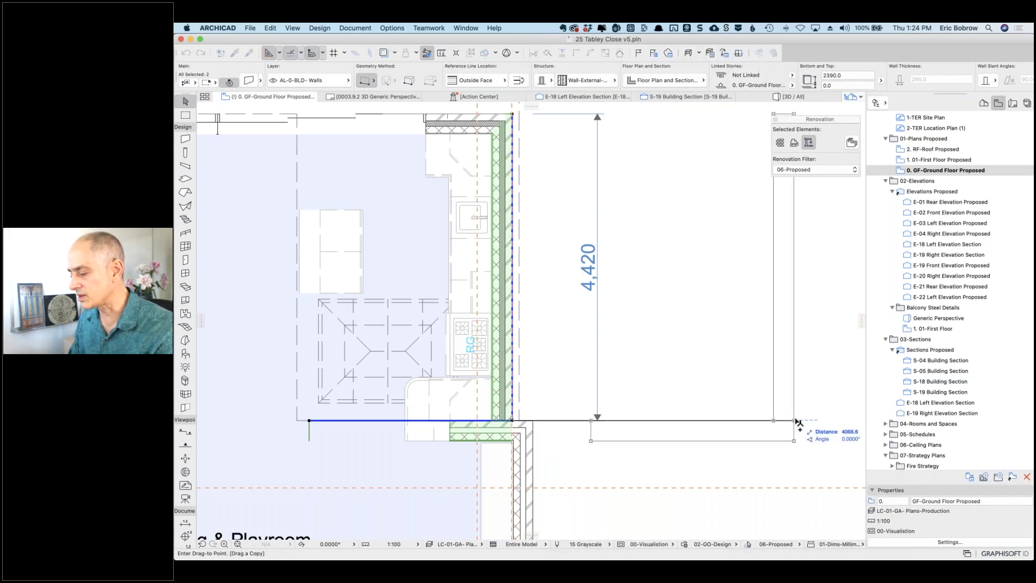
click(795, 420)
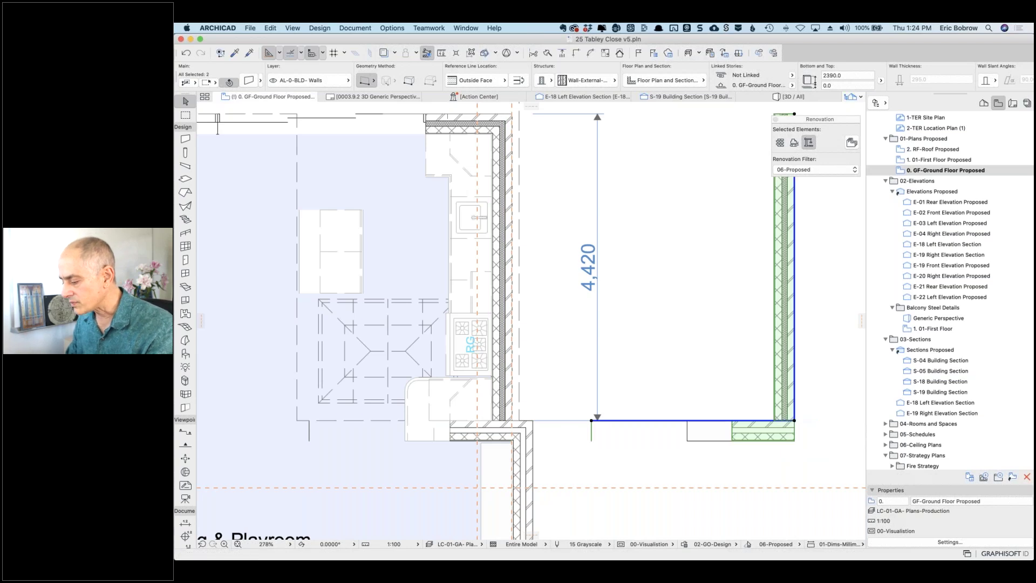
scroll(794, 420, up, 5)
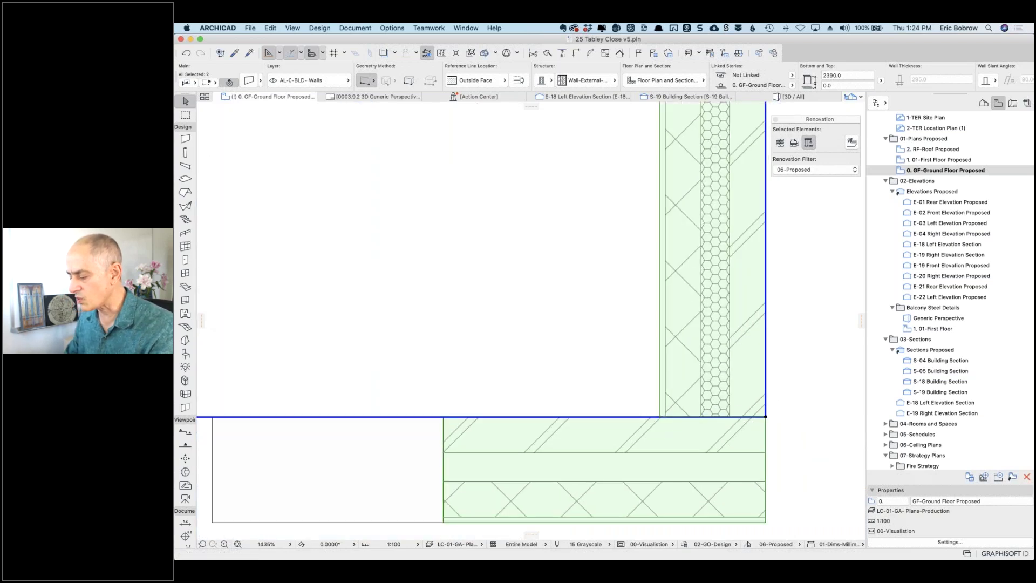
click(712, 361)
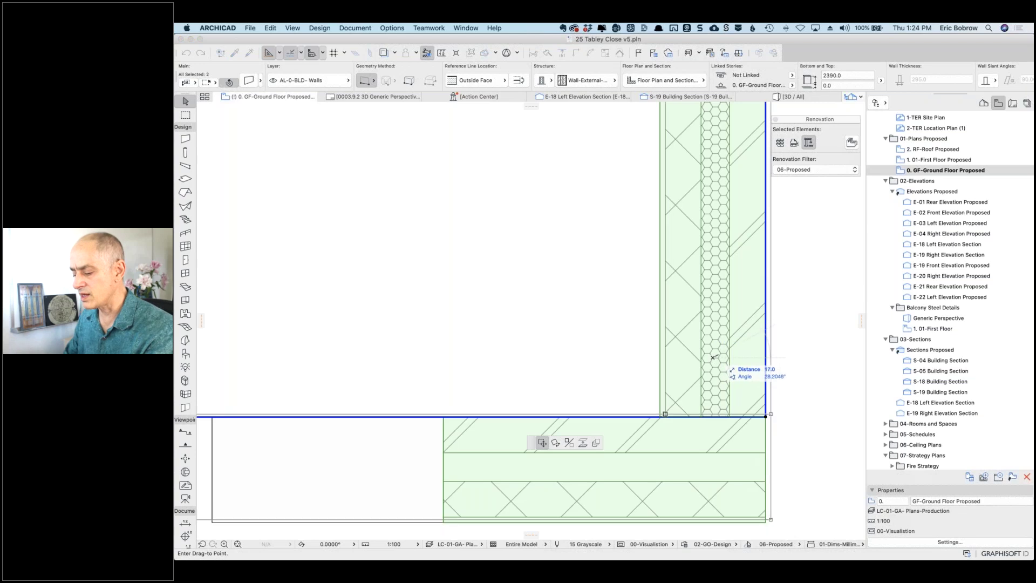
key(Escape)
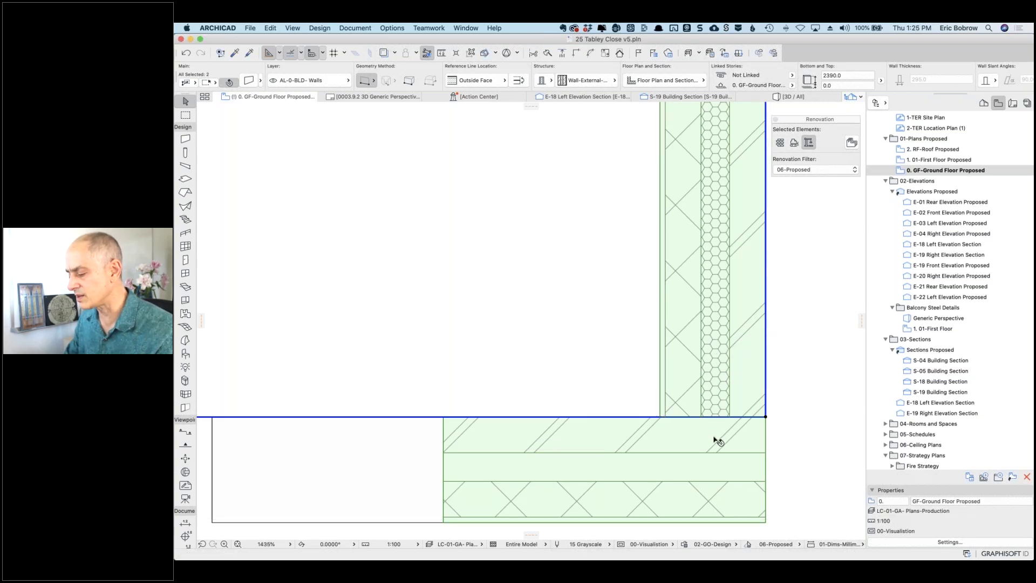
mouse_move(718, 441)
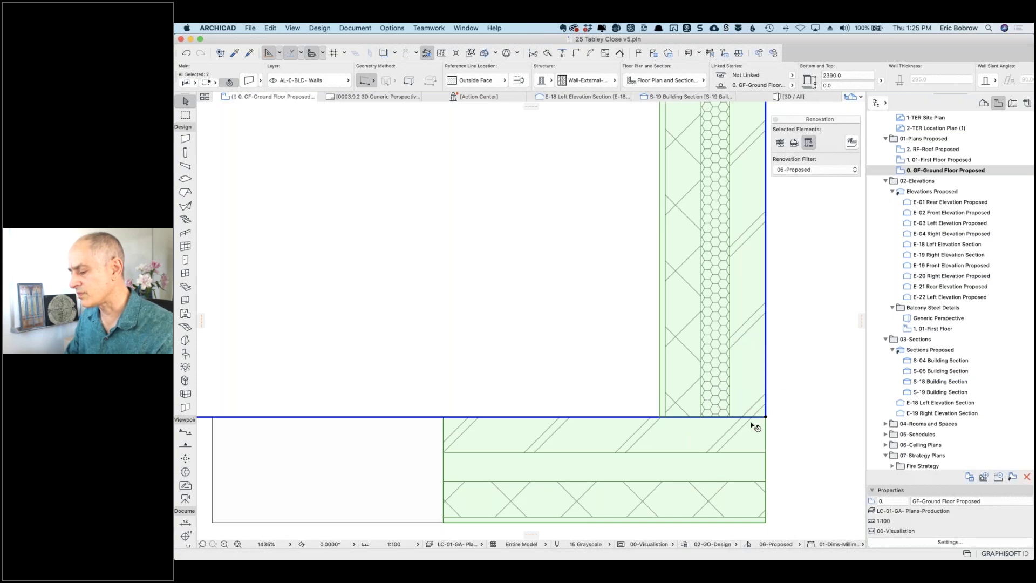
Step: Change the reference line location of the copied horizontal existing wall to Core Outside
click(620, 391)
click(611, 417)
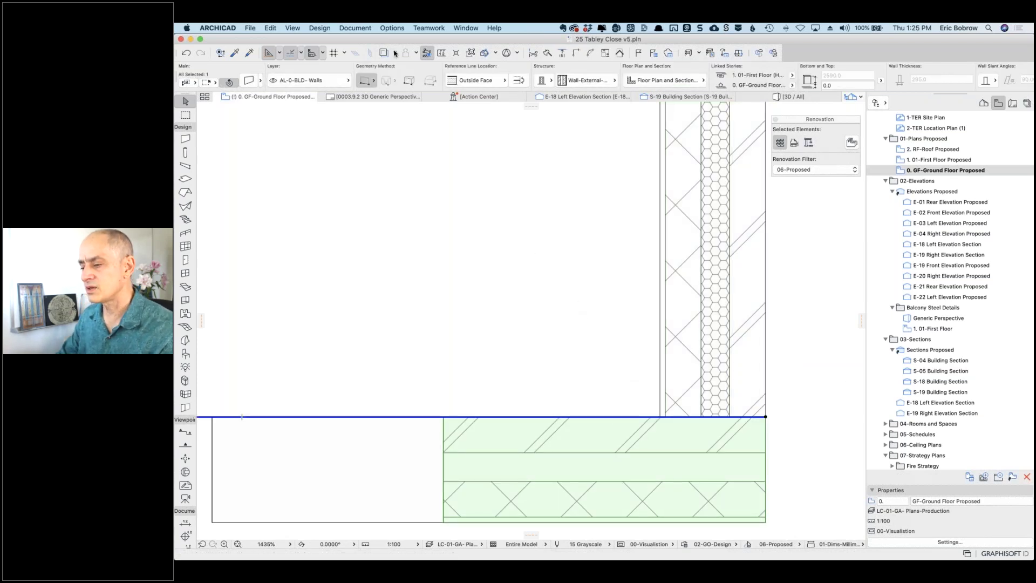
click(271, 28)
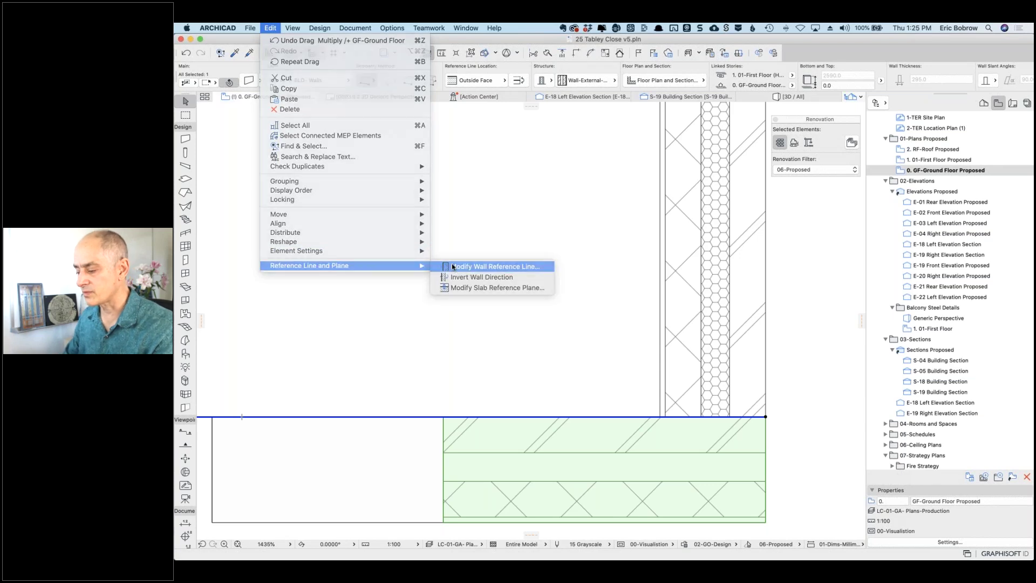
click(457, 268)
click(509, 224)
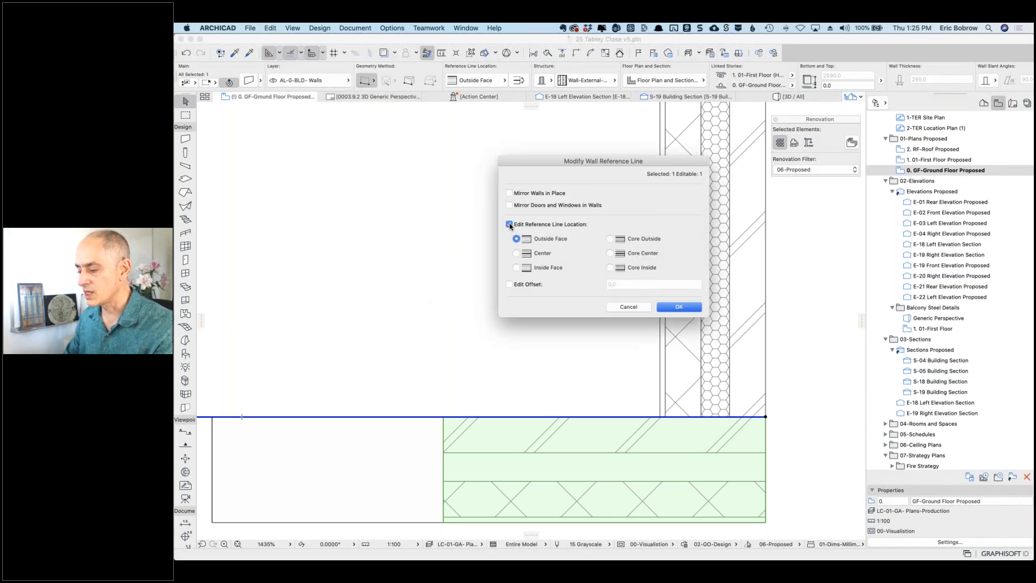
click(610, 239)
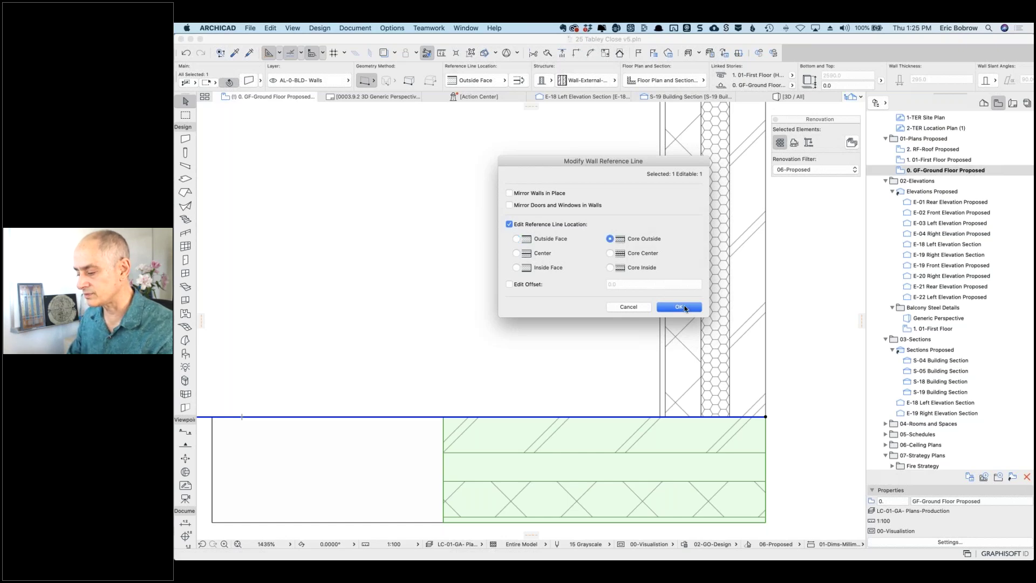
click(679, 307)
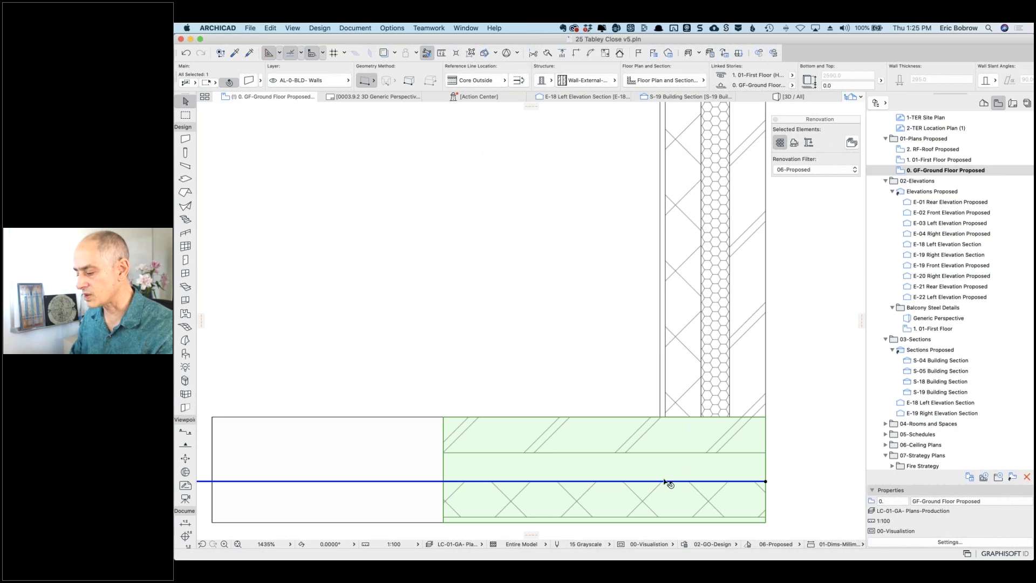
Step: Extend the lower end of the copied insulated wall to meet the copied existing wall's core outside reference line
click(766, 416)
click(765, 417)
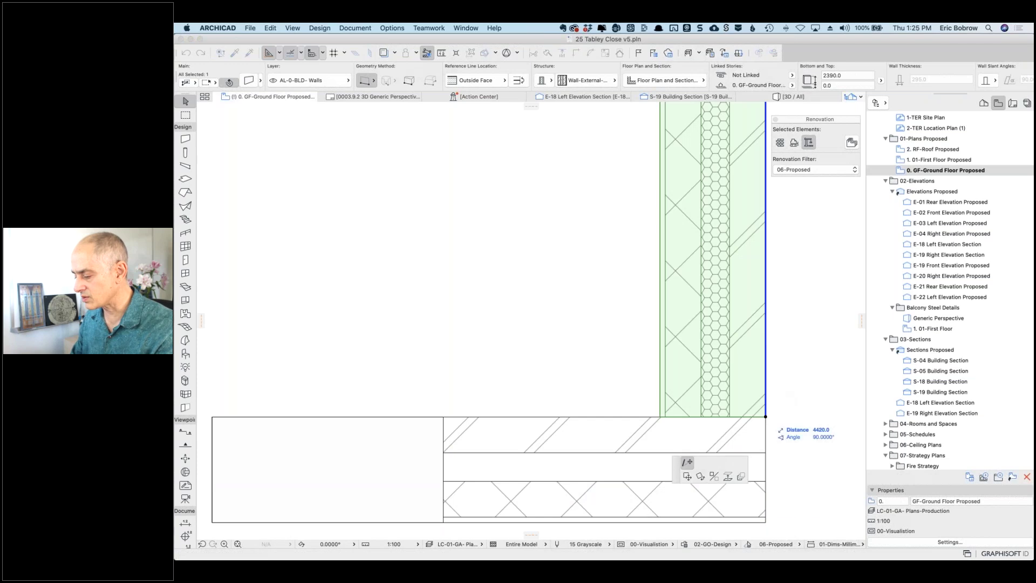
click(765, 481)
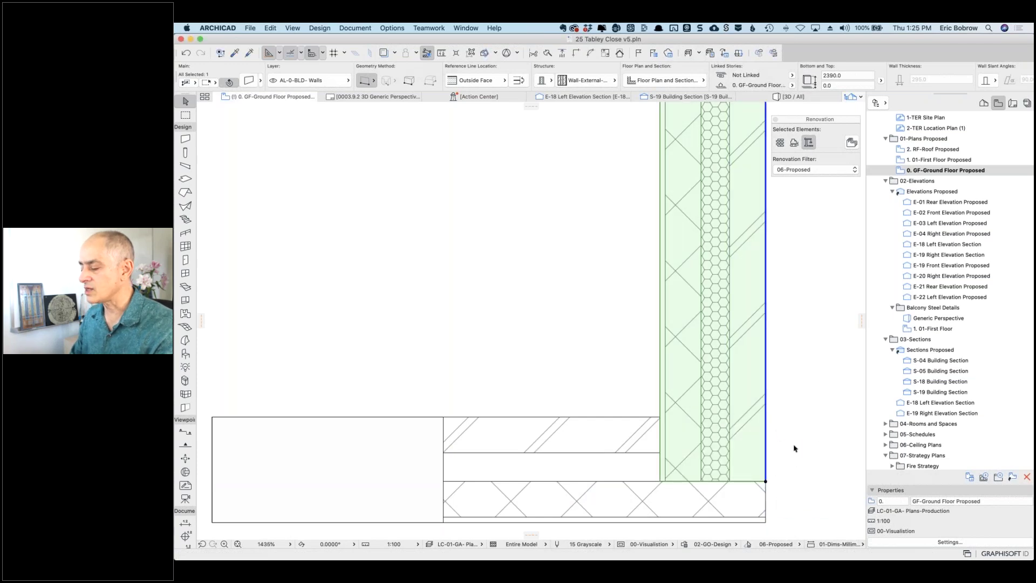
key(Escape)
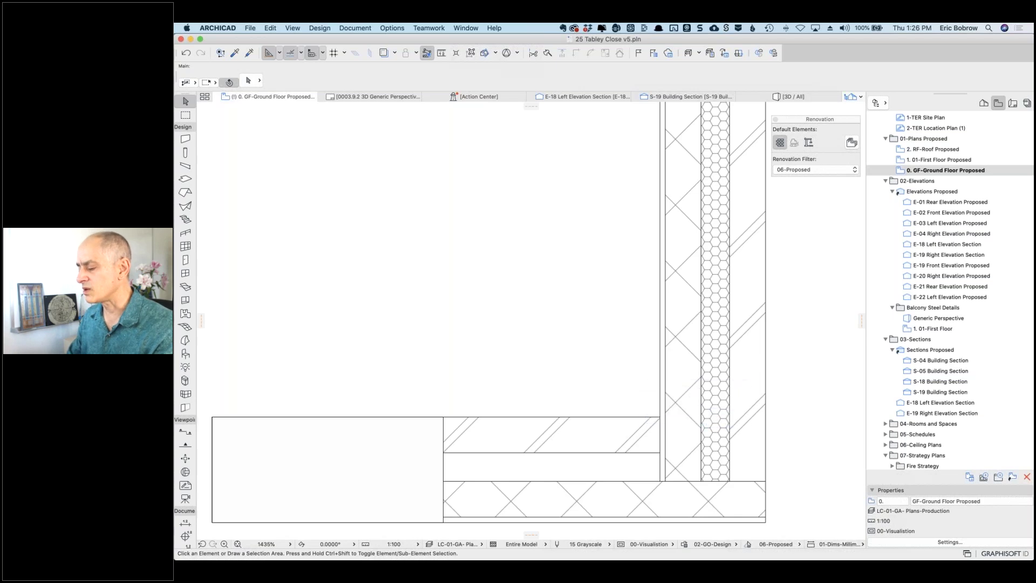
Step: Examine how the copied insulated and existing walls join at the corner and compare it with the original house corner
click(681, 349)
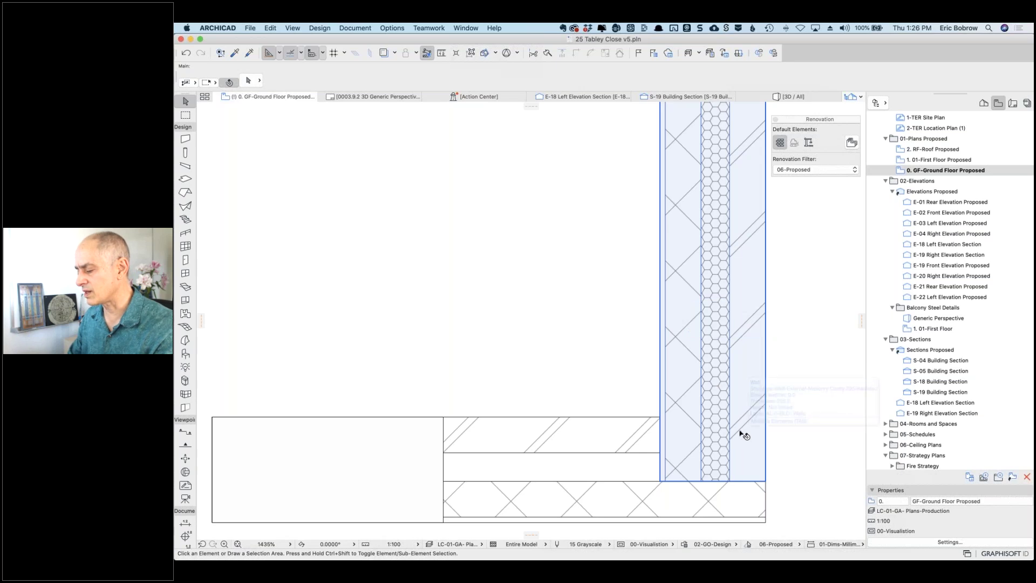
key(Escape)
scroll(740, 433, down, 5)
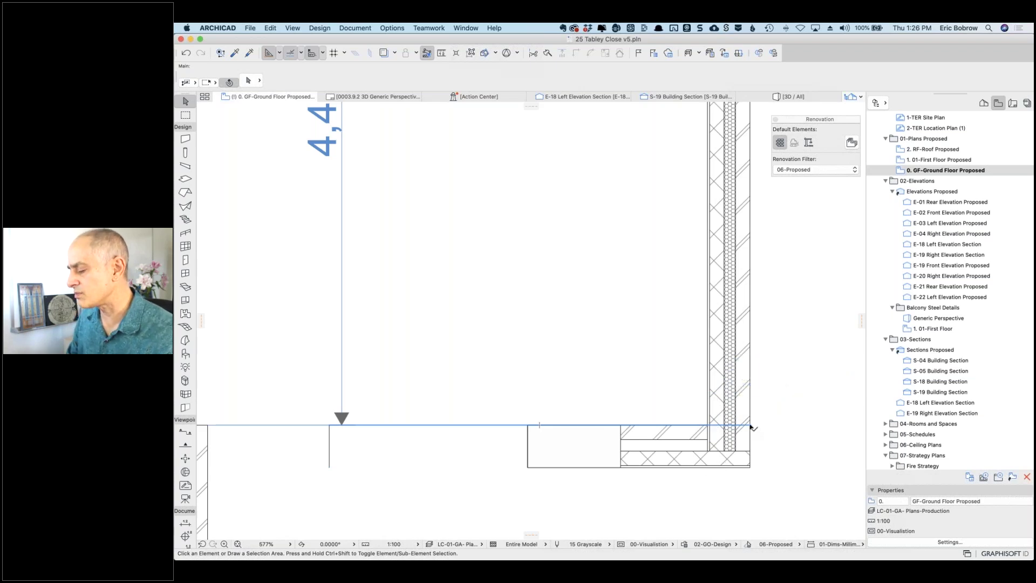
click(695, 417)
click(695, 416)
scroll(696, 418, down, 5)
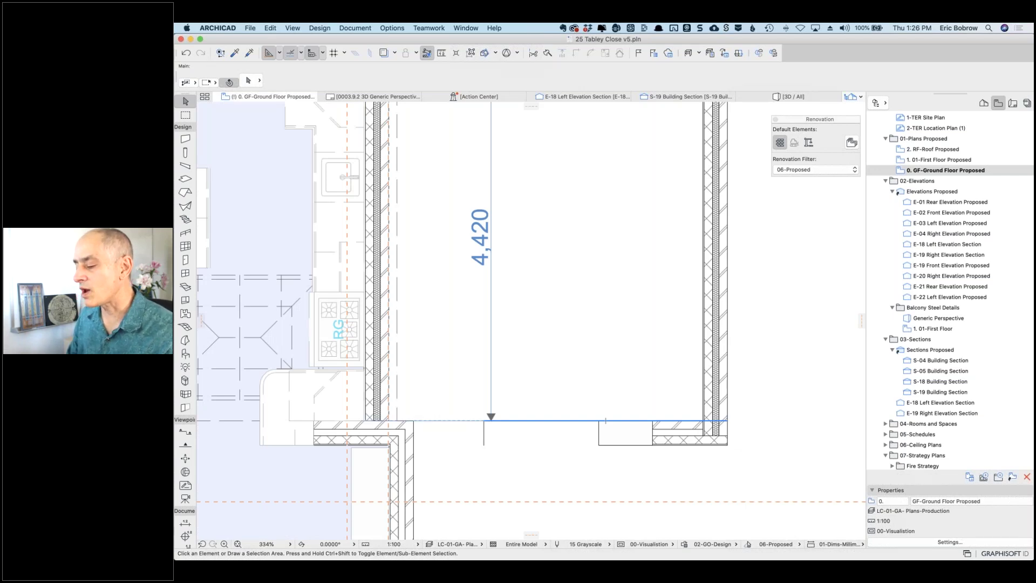
click(387, 428)
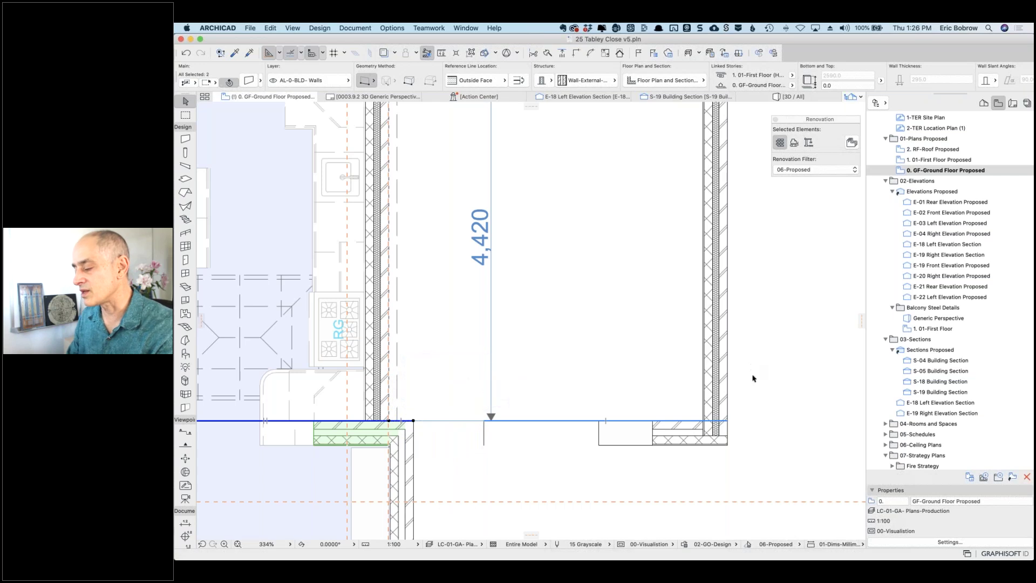
click(748, 400)
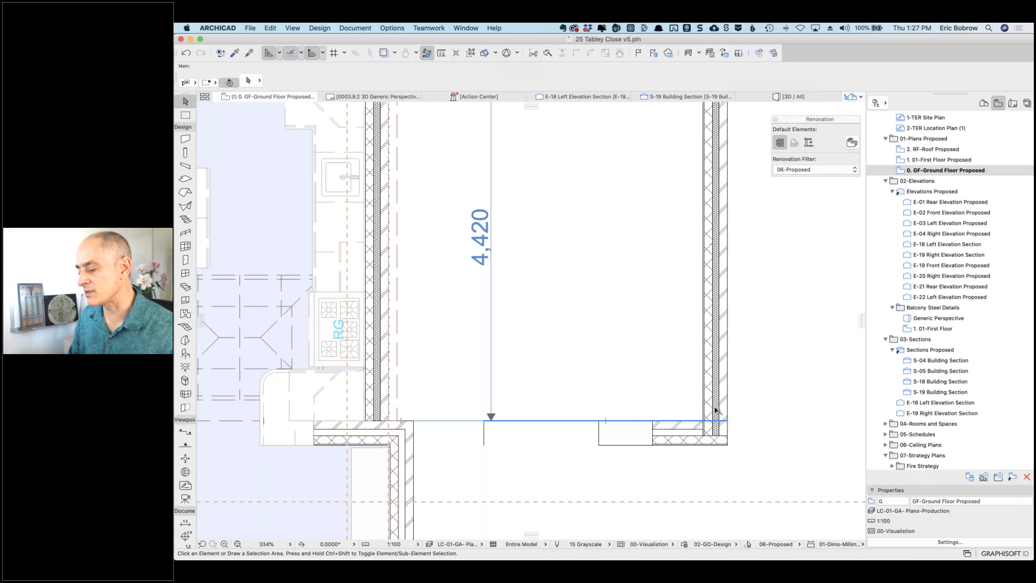
click(713, 244)
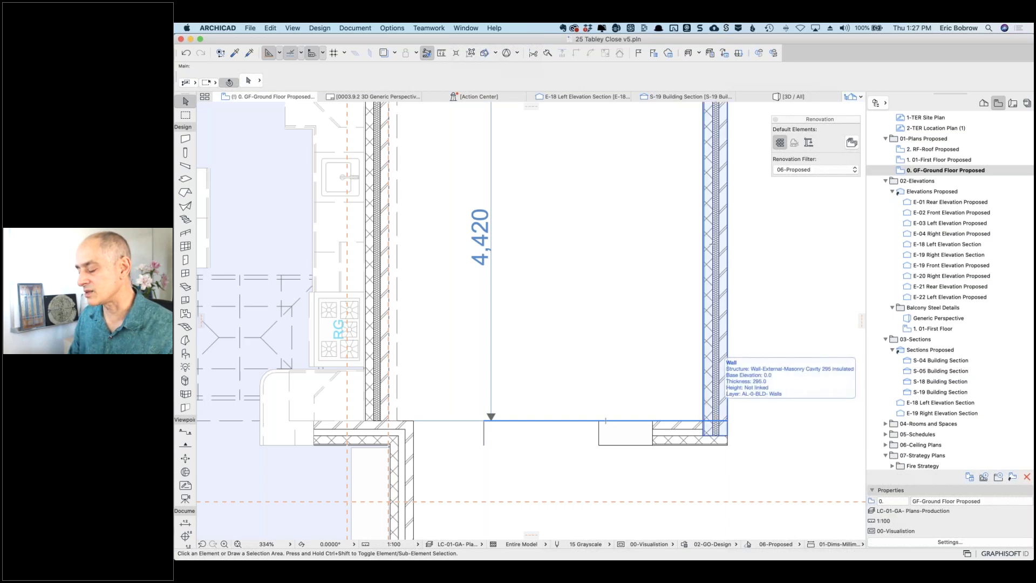
key(Escape)
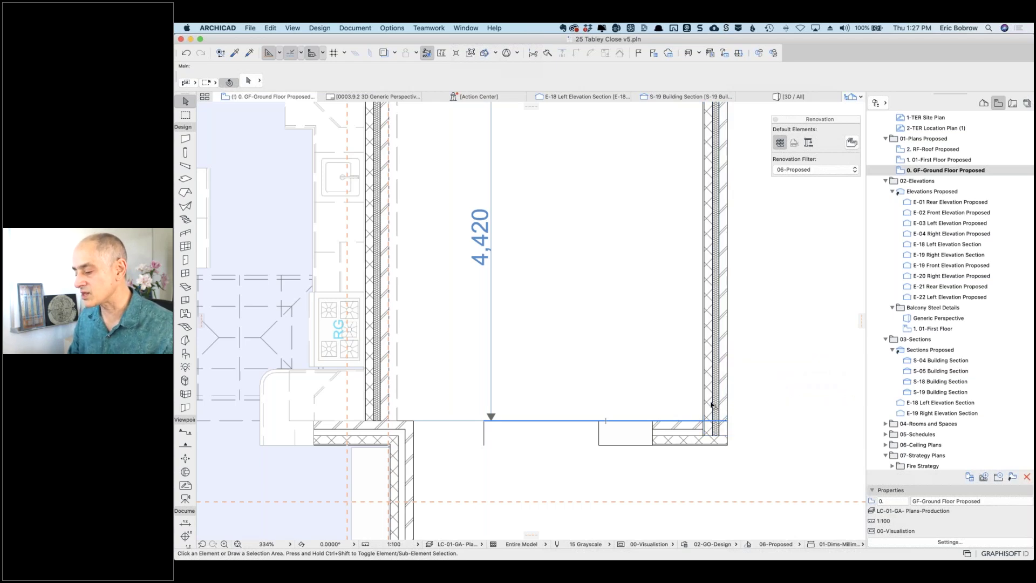
click(712, 408)
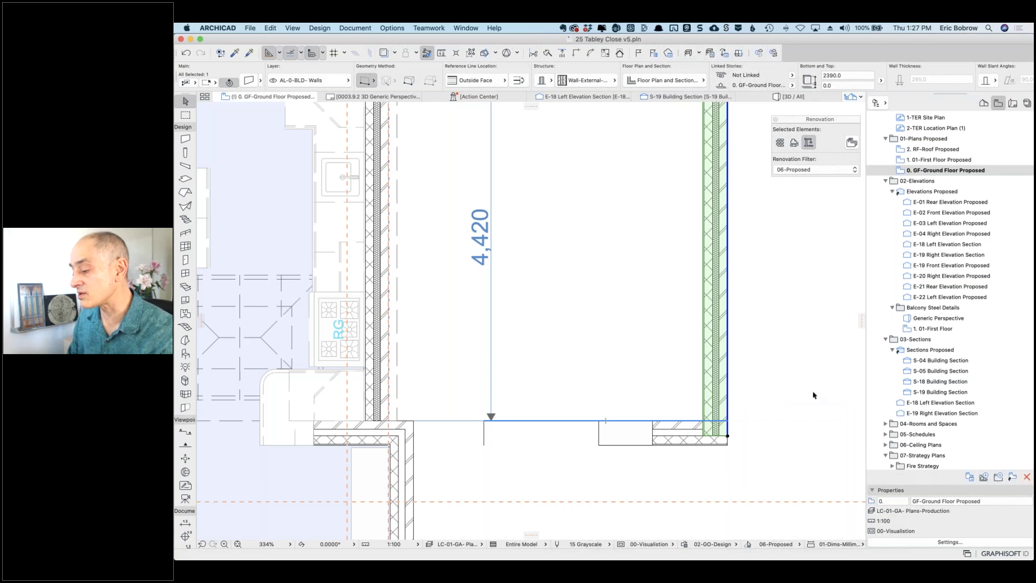
click(789, 394)
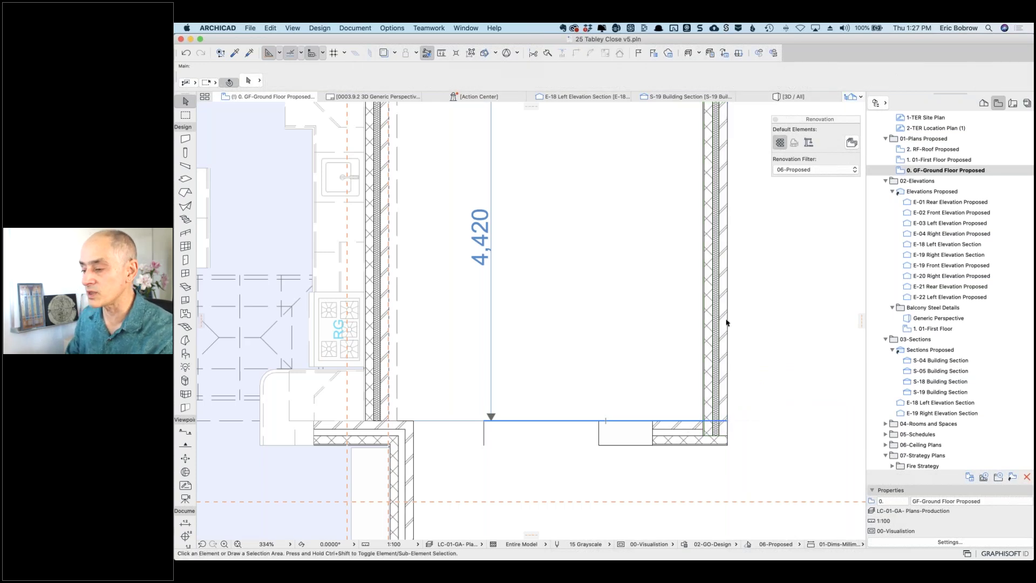
Step: With both copied walls selected, lower the Masonry - Block Generic intersection priority to 360, below Masonry - Brick Generic
click(396, 28)
mouse_move(451, 40)
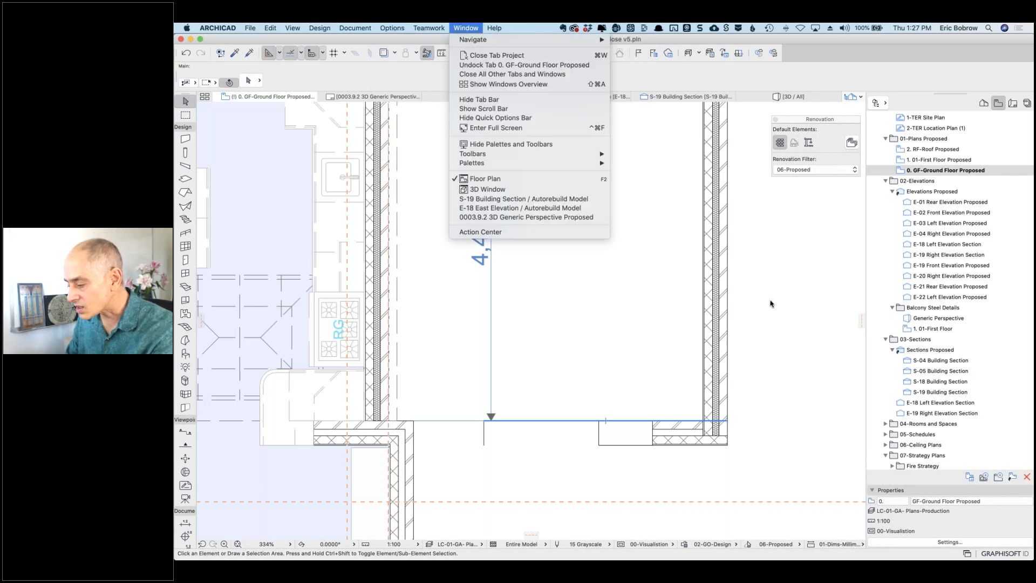
click(723, 364)
click(722, 367)
shift+click(681, 434)
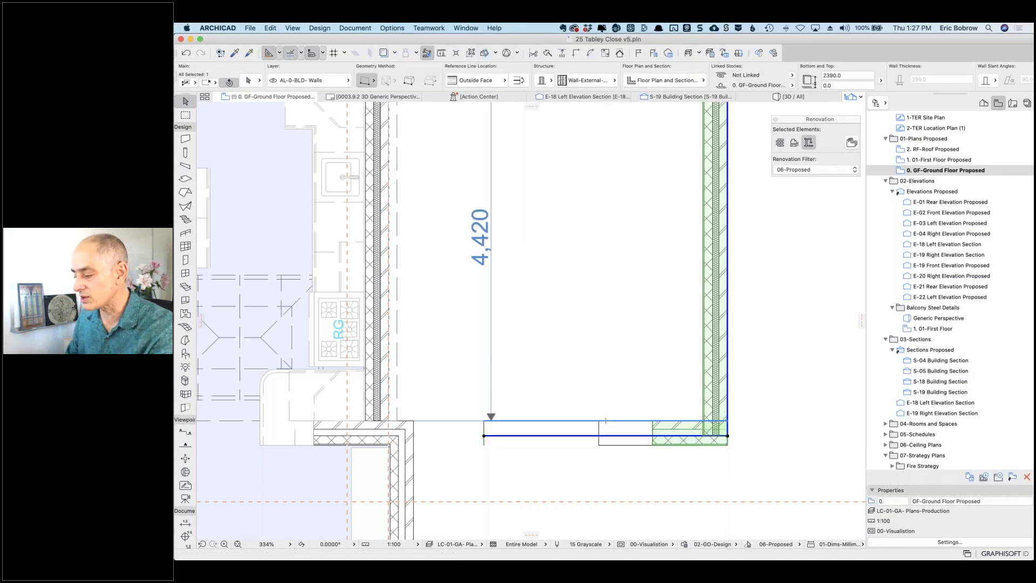
click(389, 29)
mouse_move(463, 39)
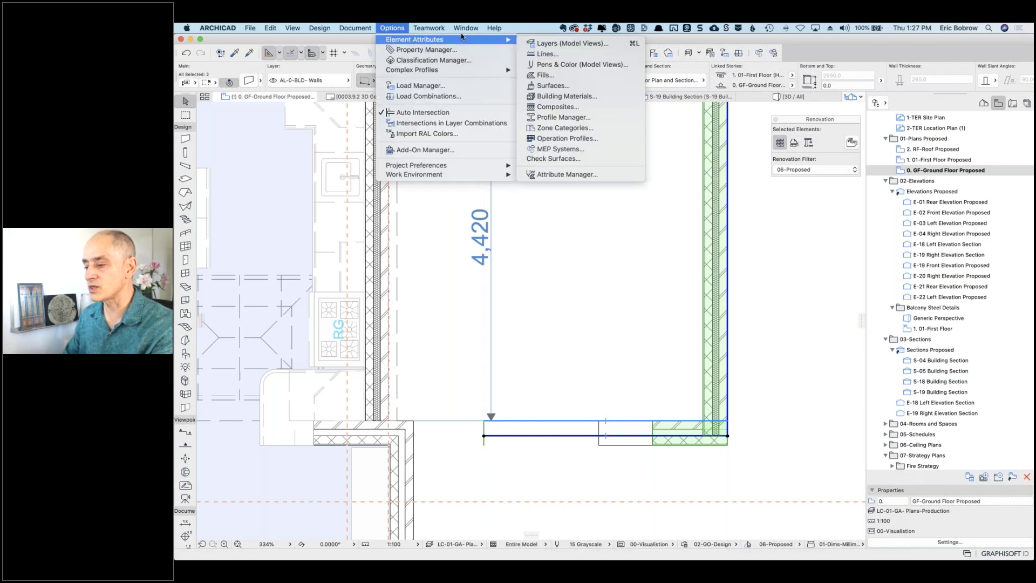
click(552, 97)
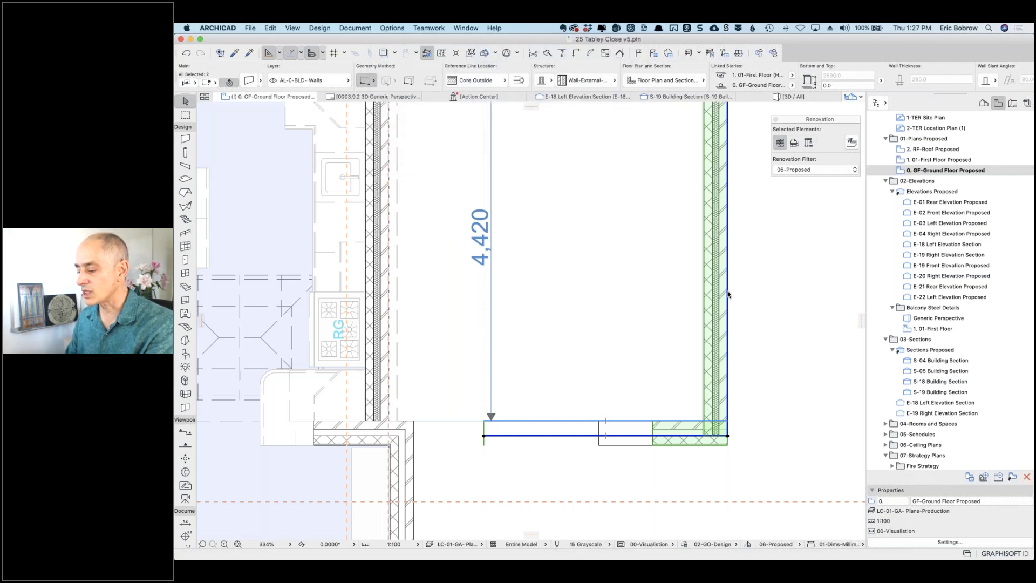
scroll(383, 360, down, 10)
scroll(383, 361, down, 6)
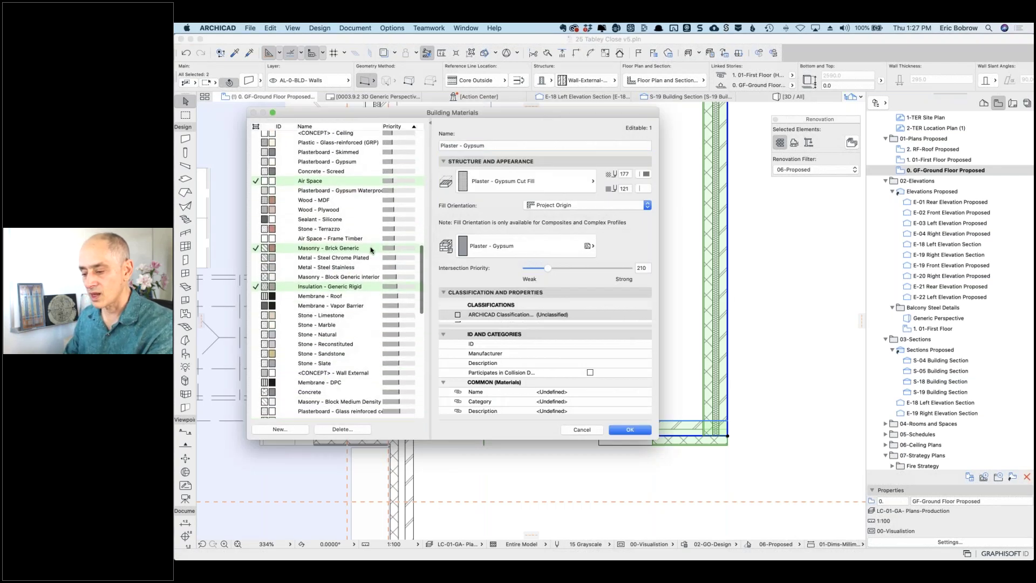
scroll(367, 253, down, 2)
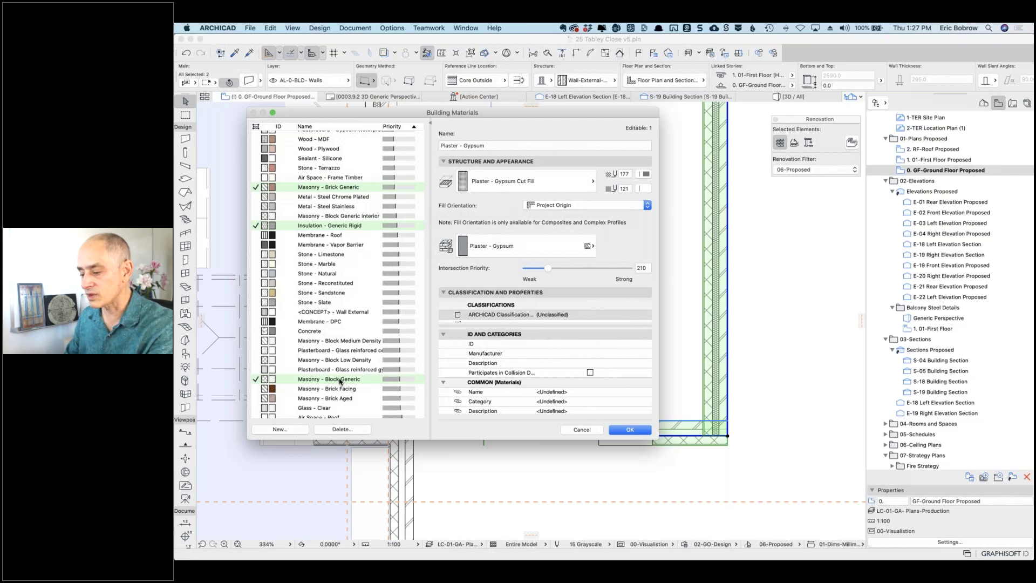
drag(343, 380, 357, 180)
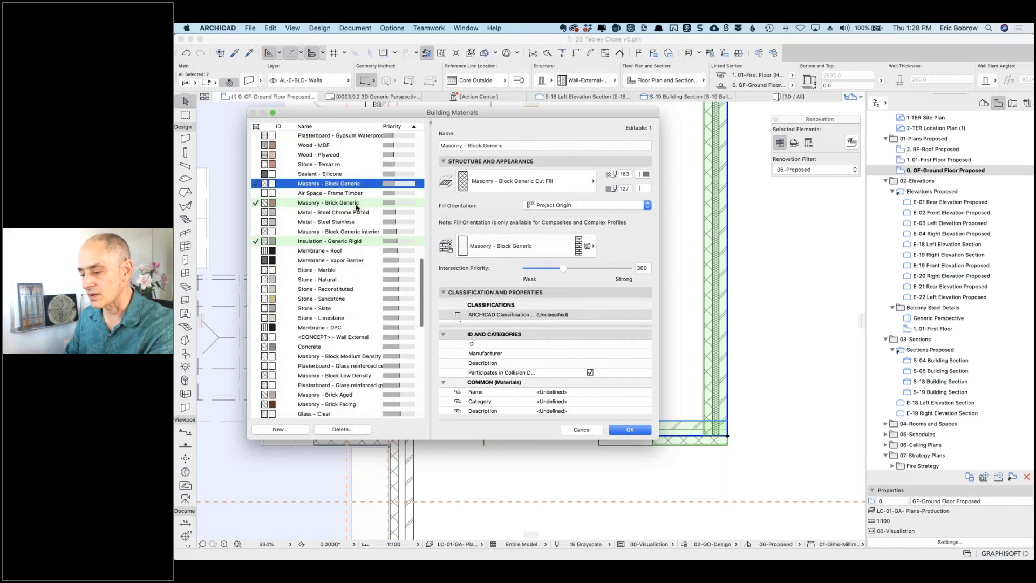
click(631, 430)
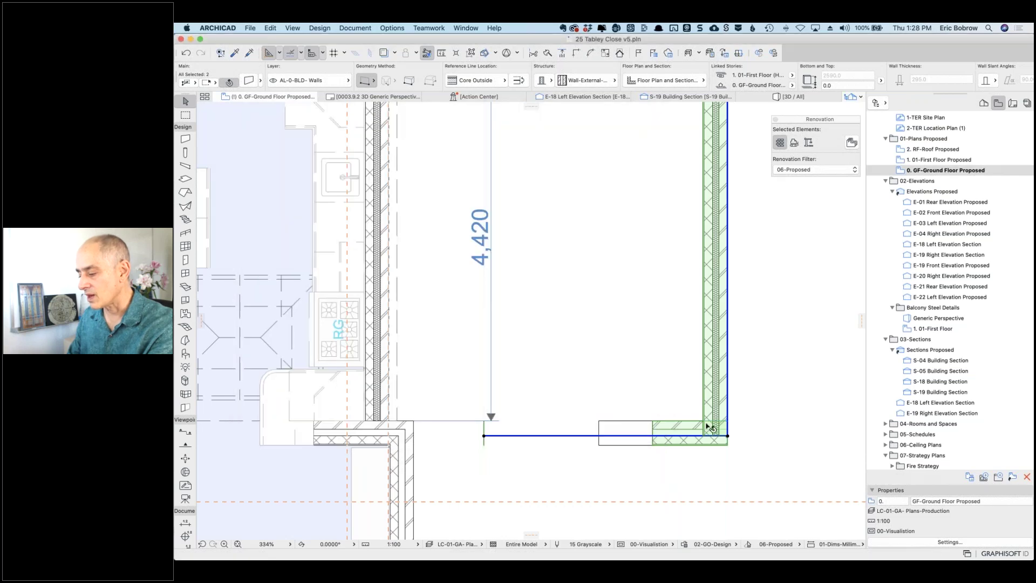
Step: Insert a Plaster - Gypsum skin outside the brick in the copied existing wall's Wall-External-Masonry Cavity 295 composite
click(750, 430)
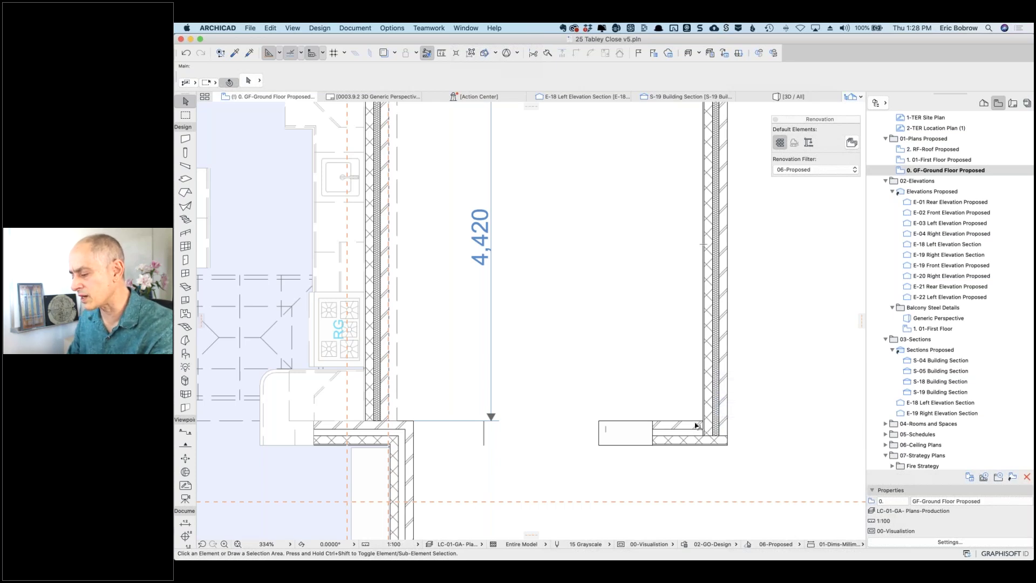
scroll(697, 426, up, 5)
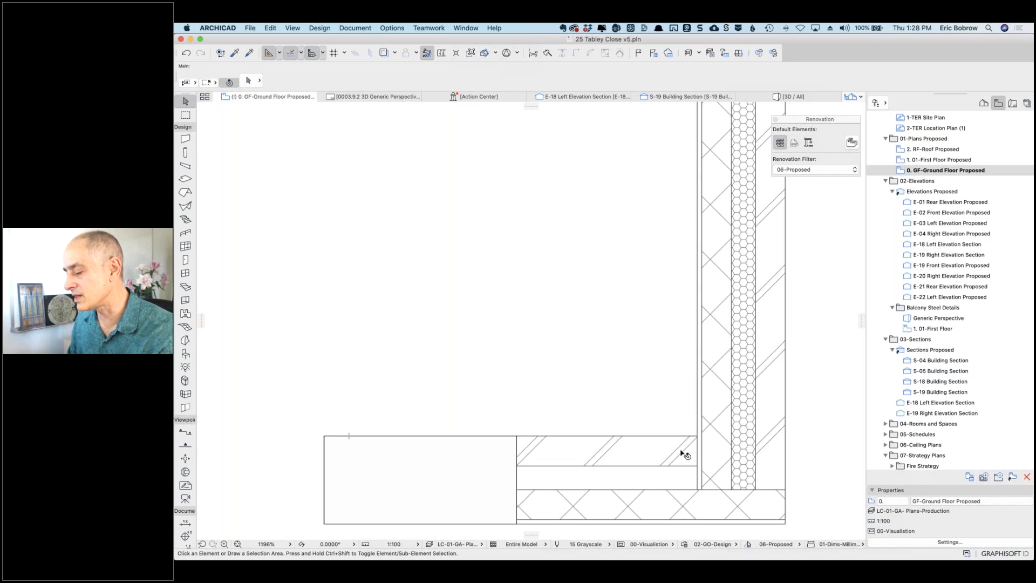
click(656, 458)
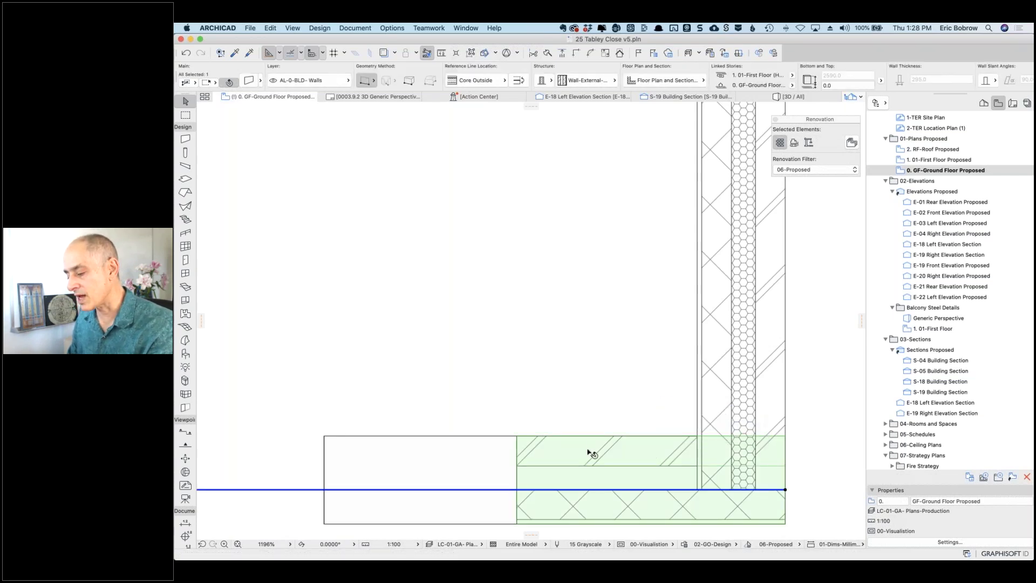
scroll(593, 448, down, 2)
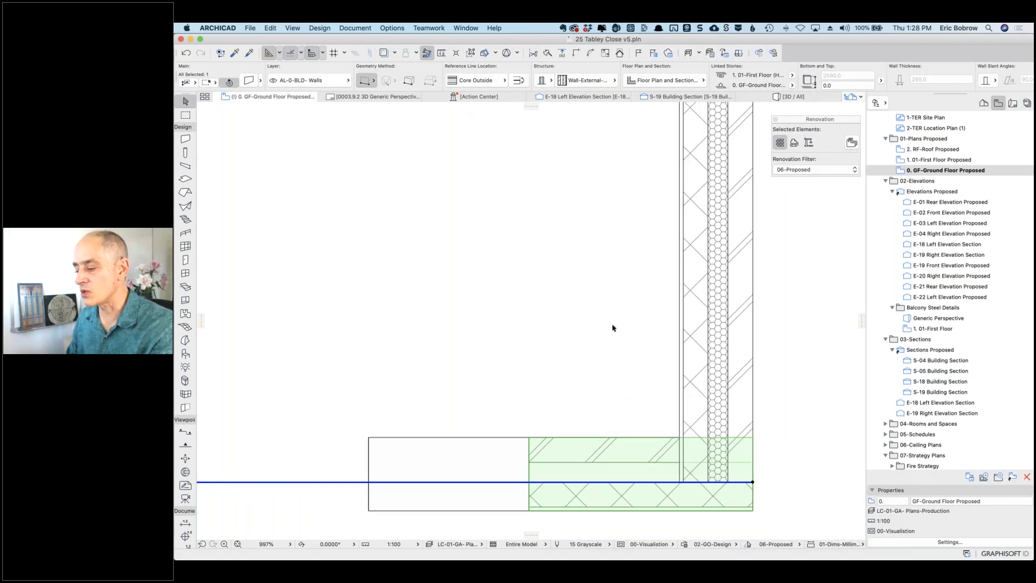
right_click(613, 408)
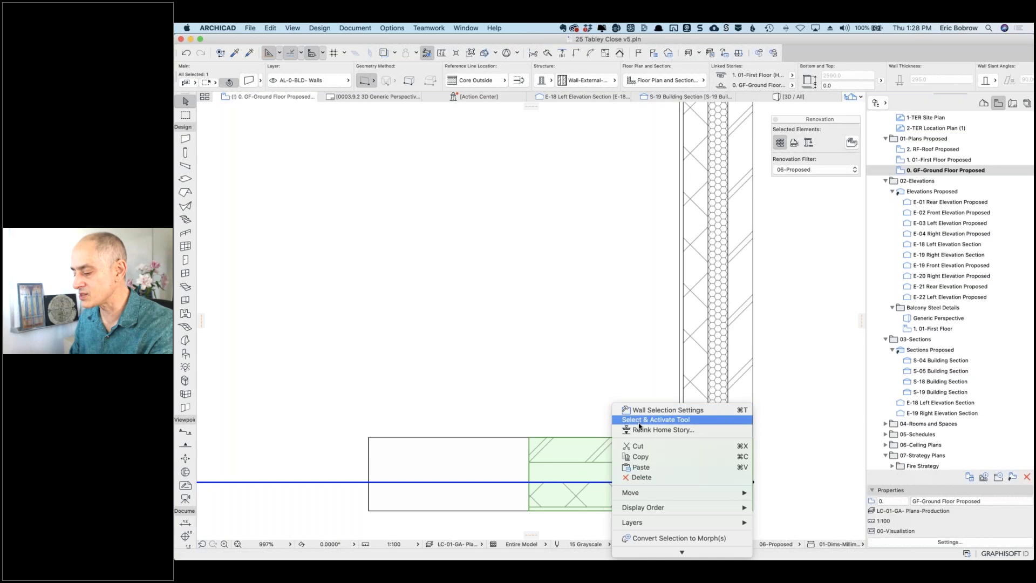
mouse_move(653, 523)
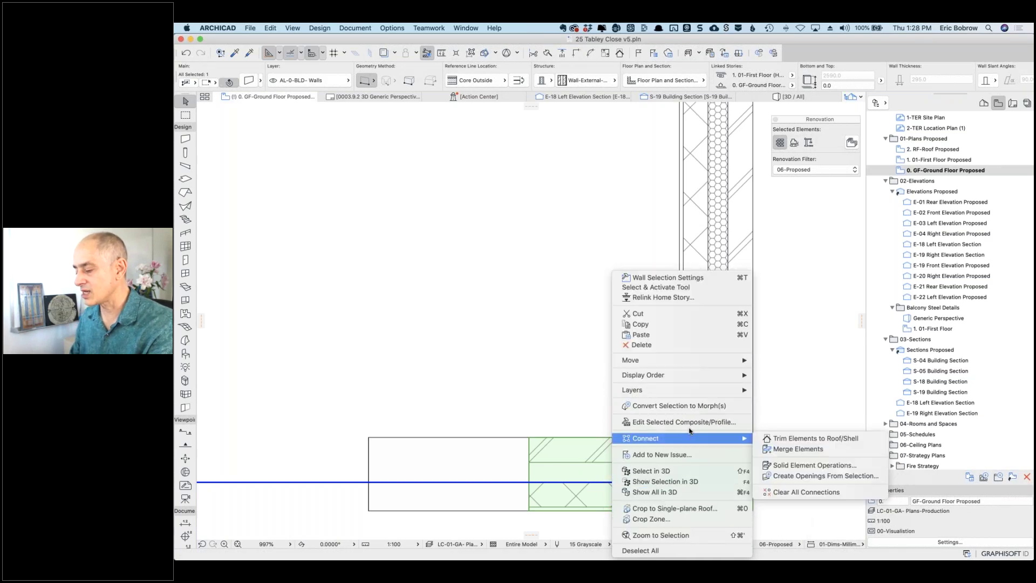
click(693, 418)
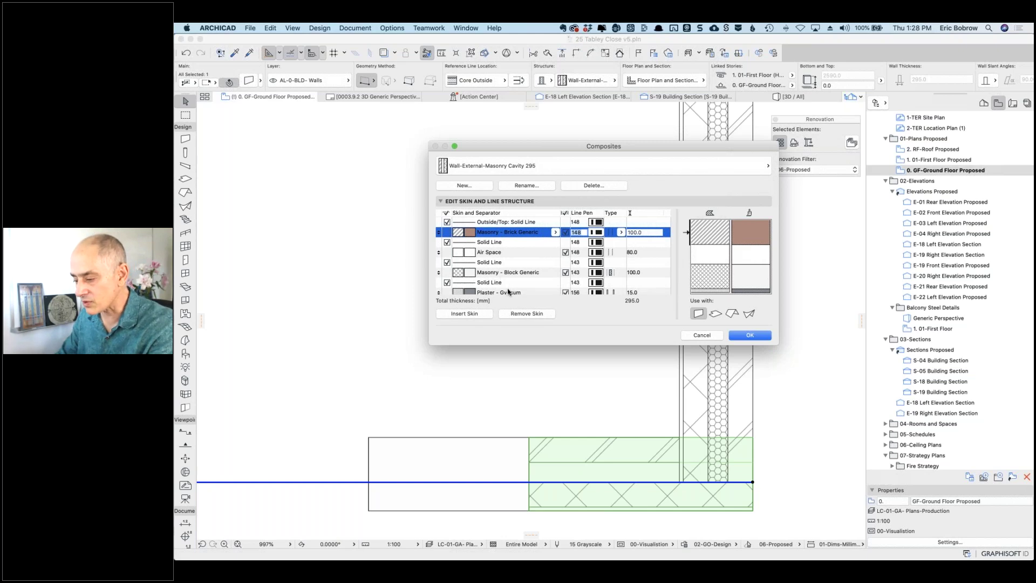
click(476, 314)
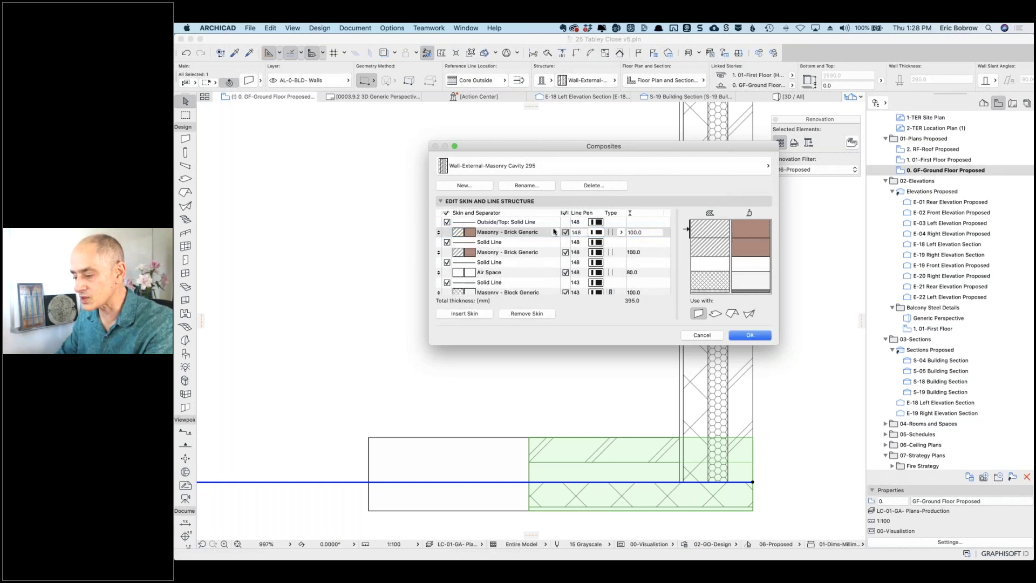
click(556, 233)
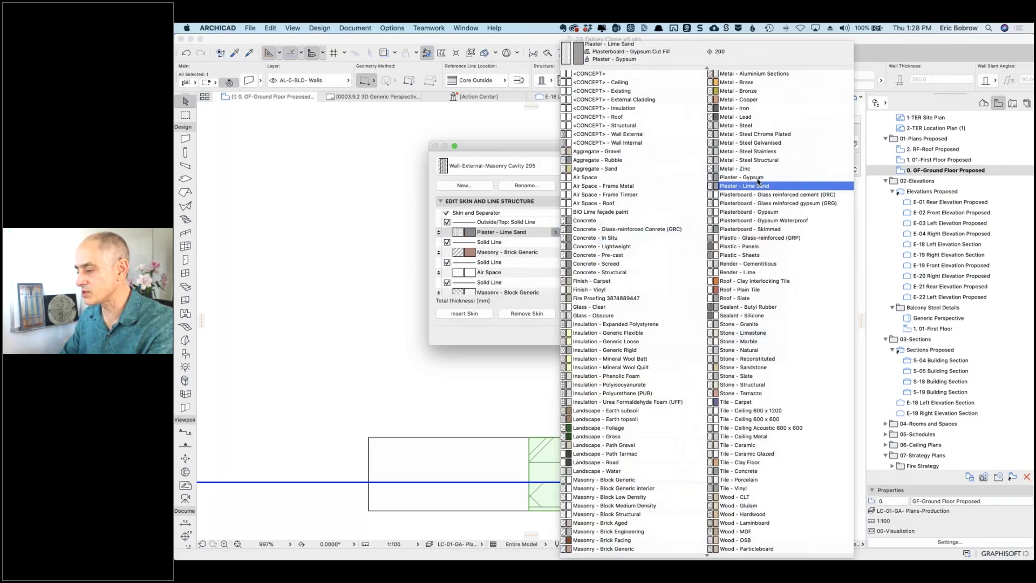
click(757, 178)
Step: Make the new outer plaster skin 15 mm thick with skin type Finish, and apply the composite changes
scroll(532, 275, down, 3)
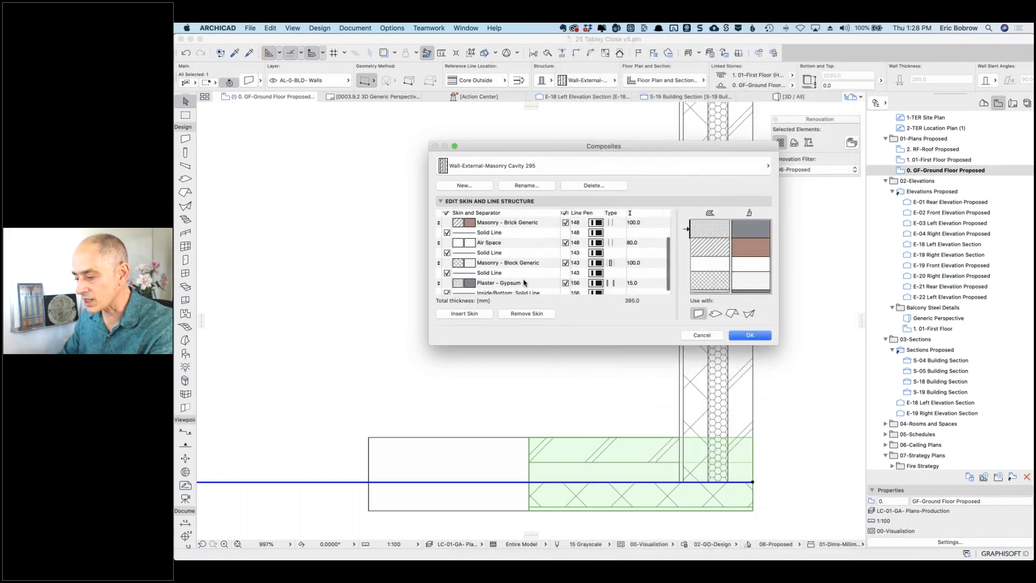
scroll(629, 280, up, 3)
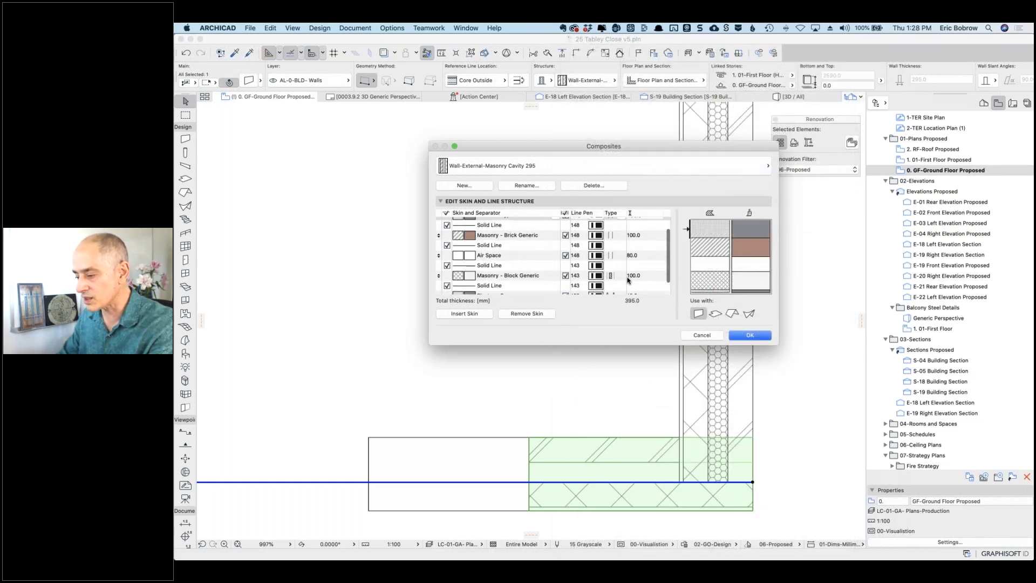
click(603, 233)
text(15)
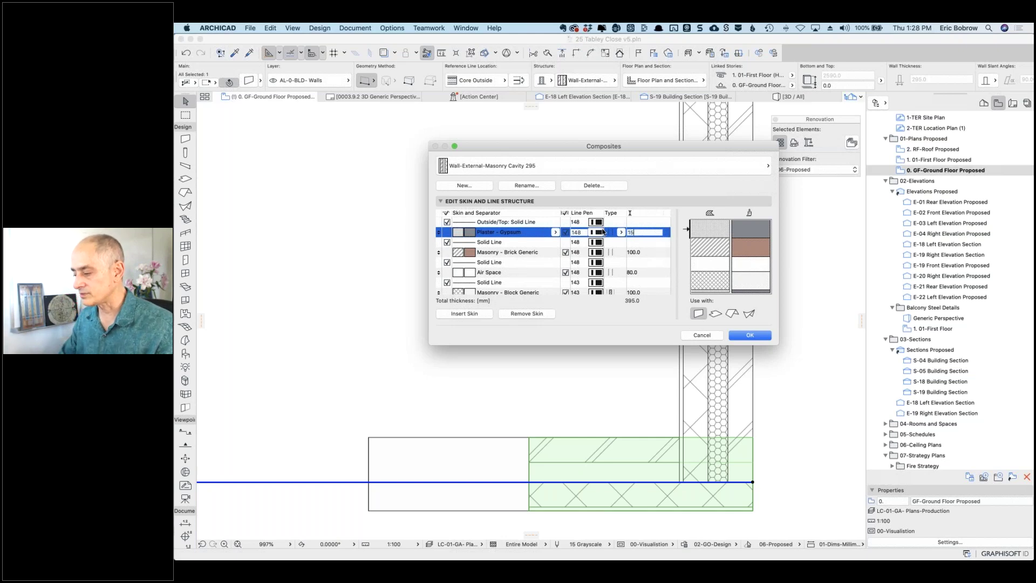
key(Tab)
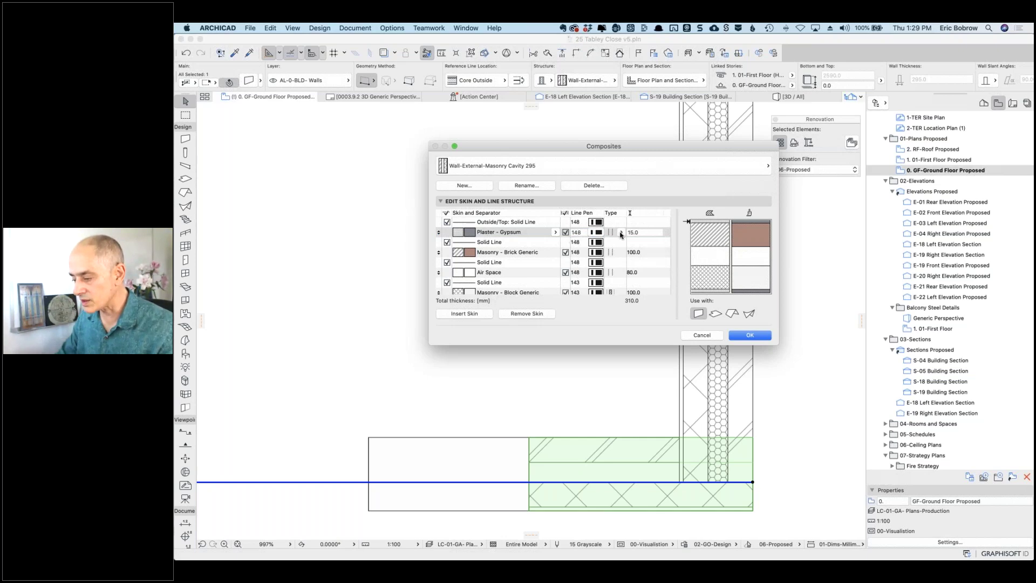
click(621, 233)
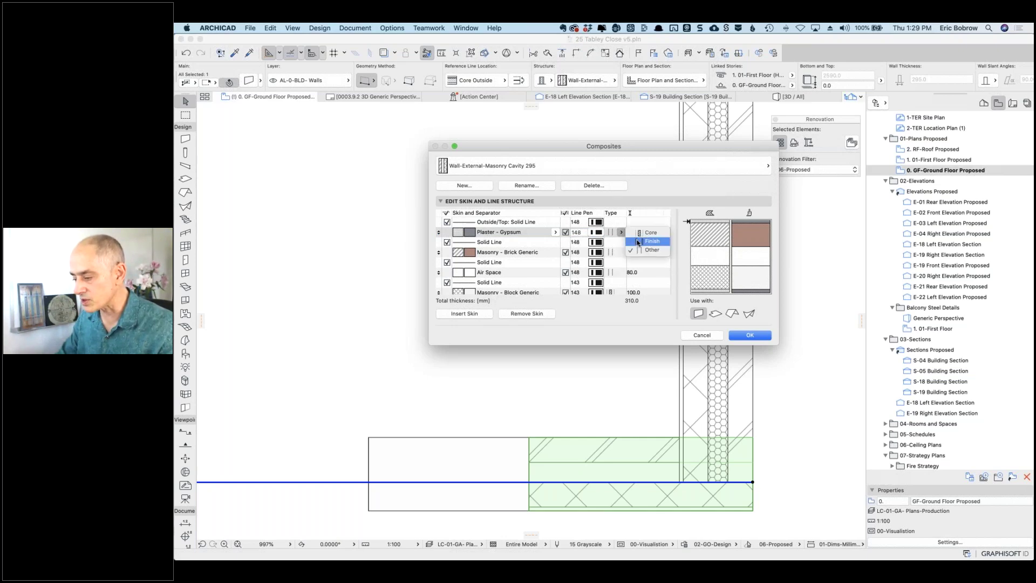
click(639, 242)
click(750, 336)
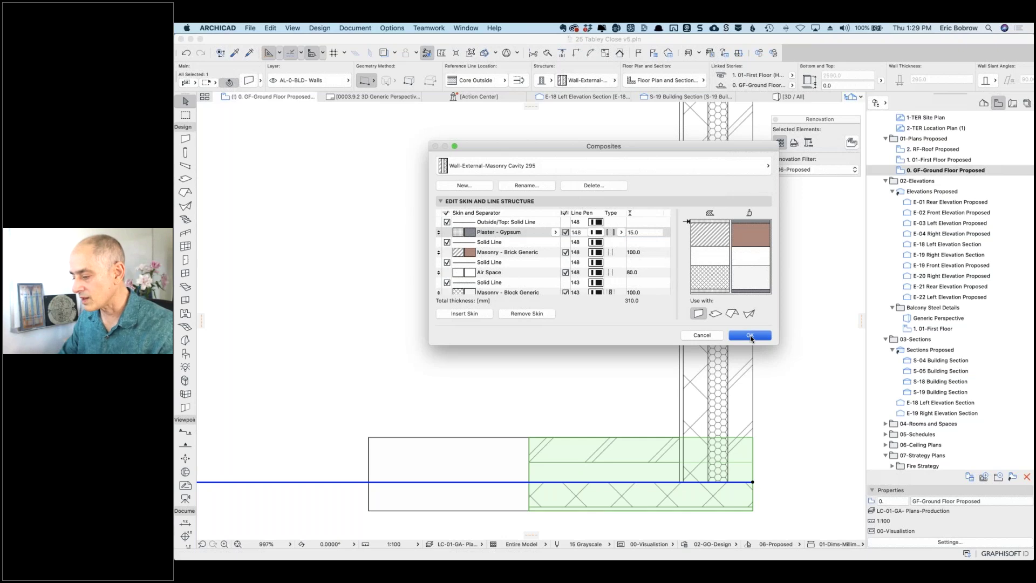
click(788, 416)
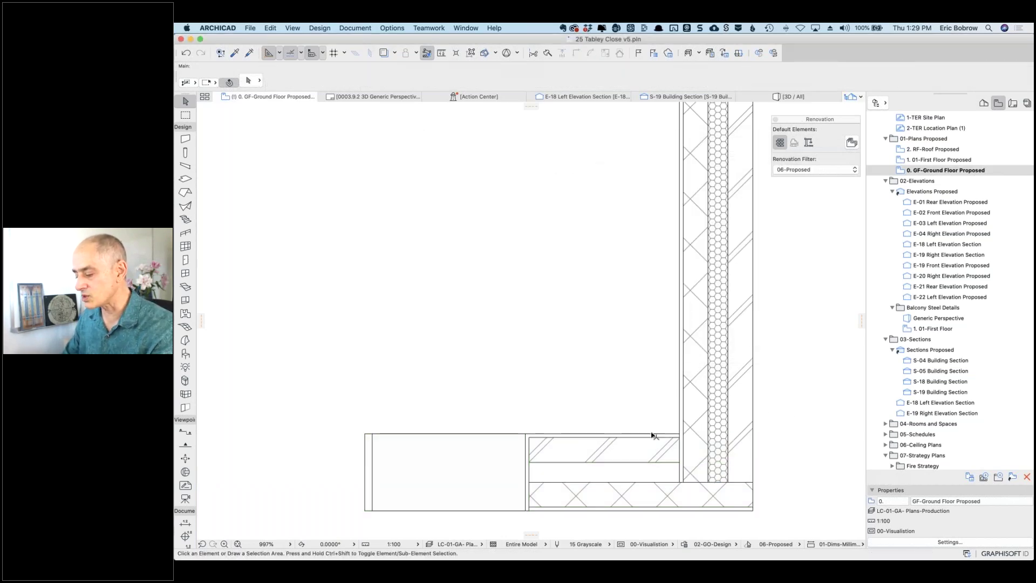
Step: Check the skins of the insulated wall's composite and close it without changes
click(683, 406)
click(683, 406)
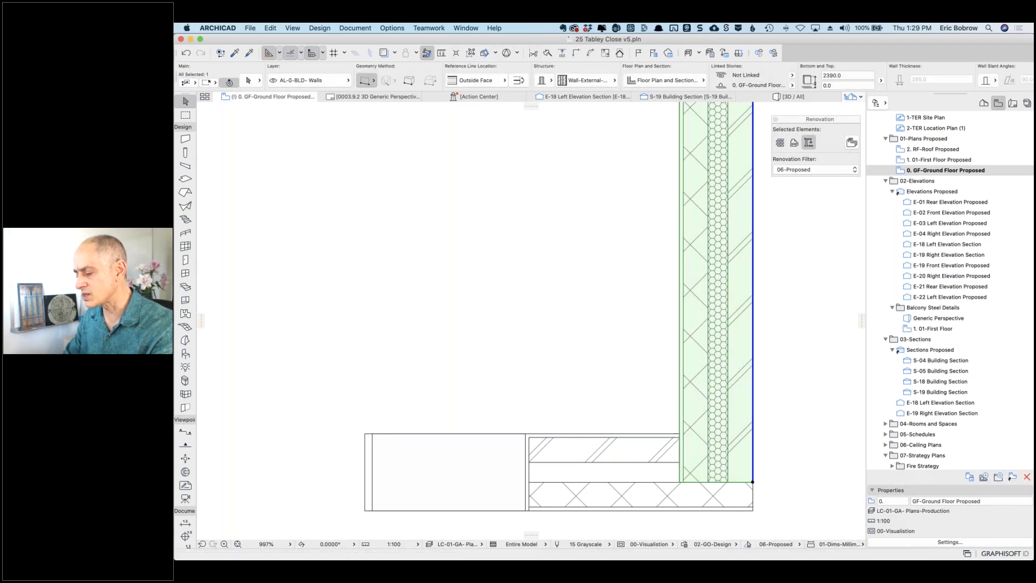
right_click(628, 306)
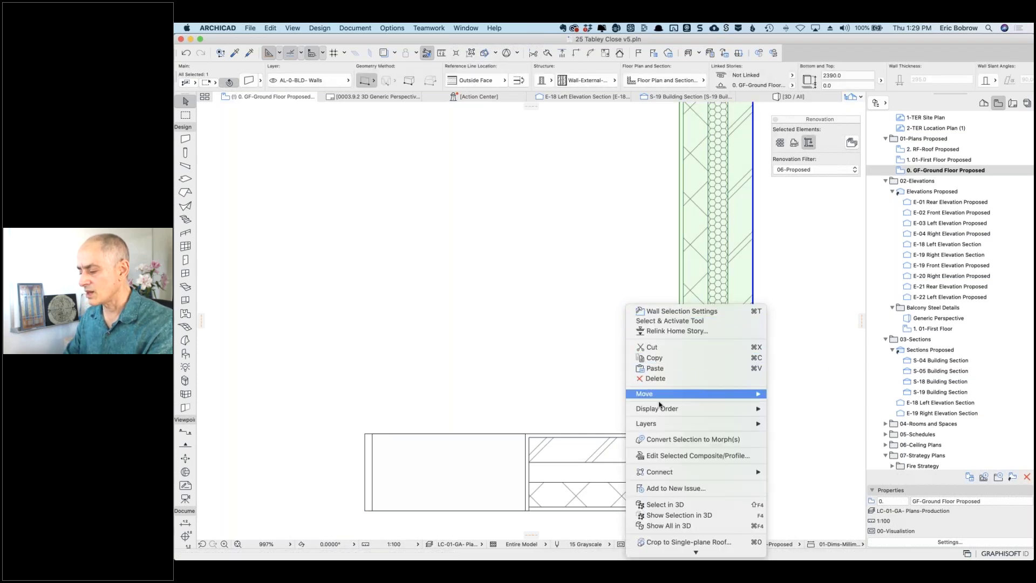
click(669, 455)
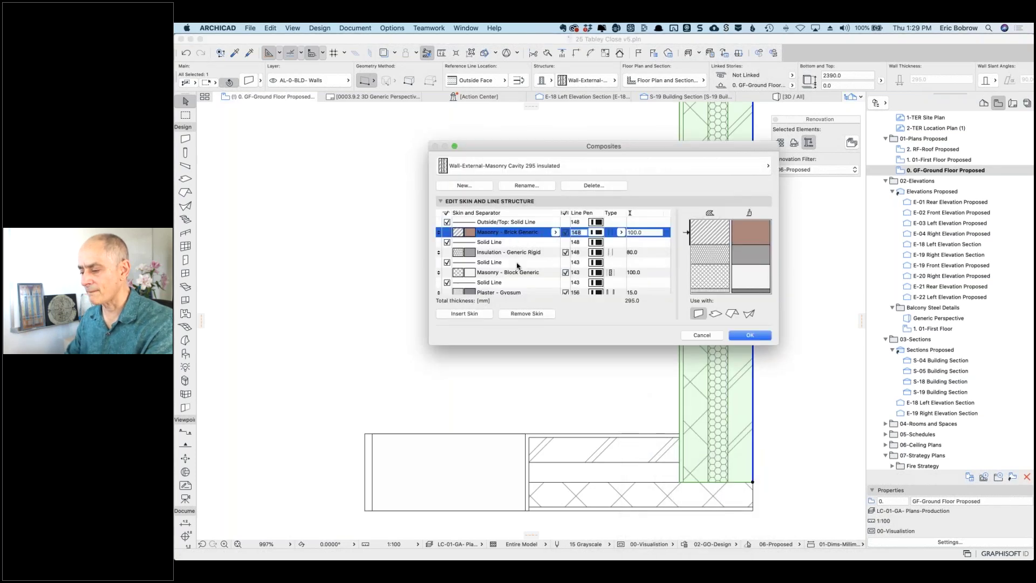
scroll(518, 267, down, 2)
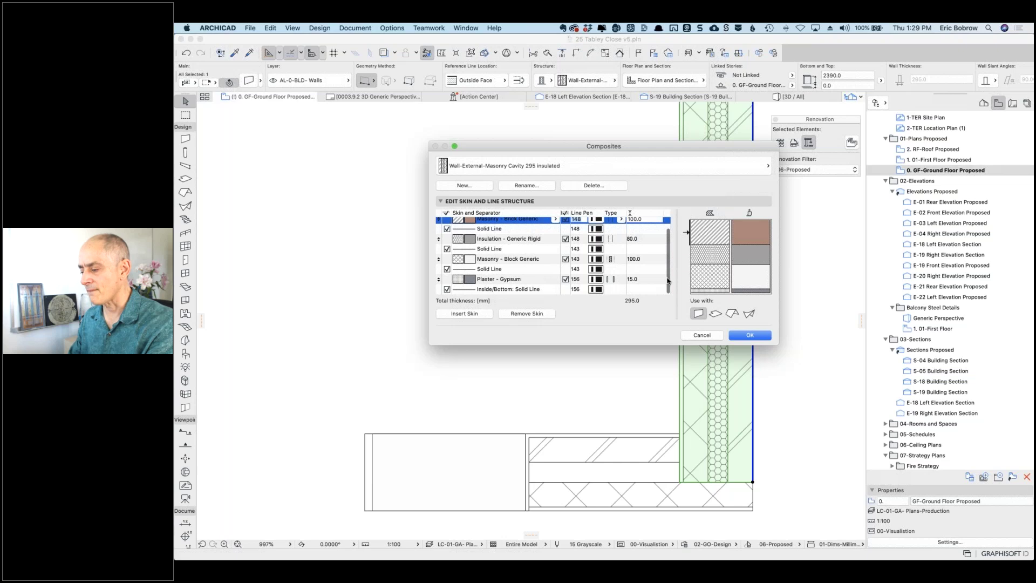
click(703, 336)
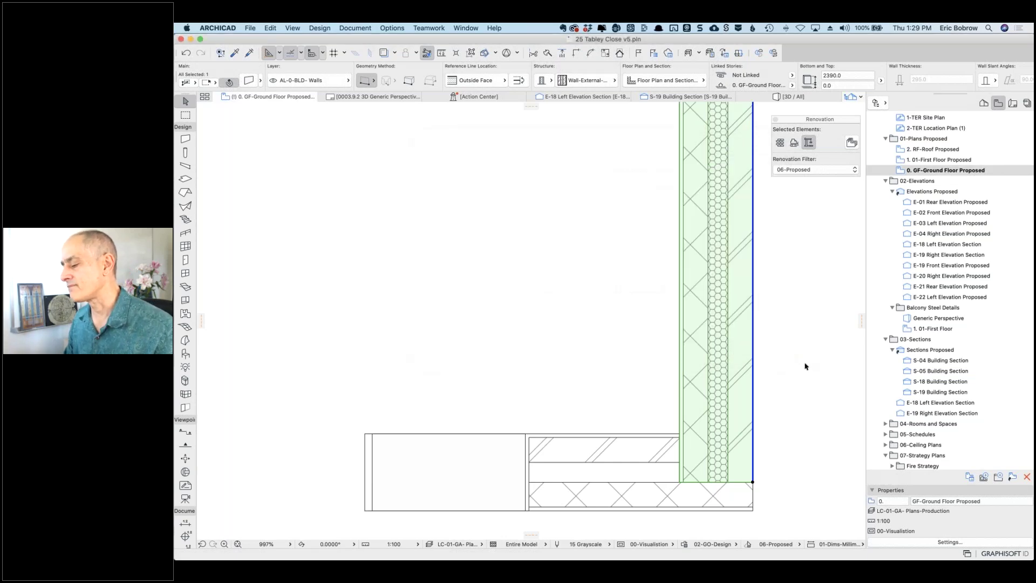
click(806, 367)
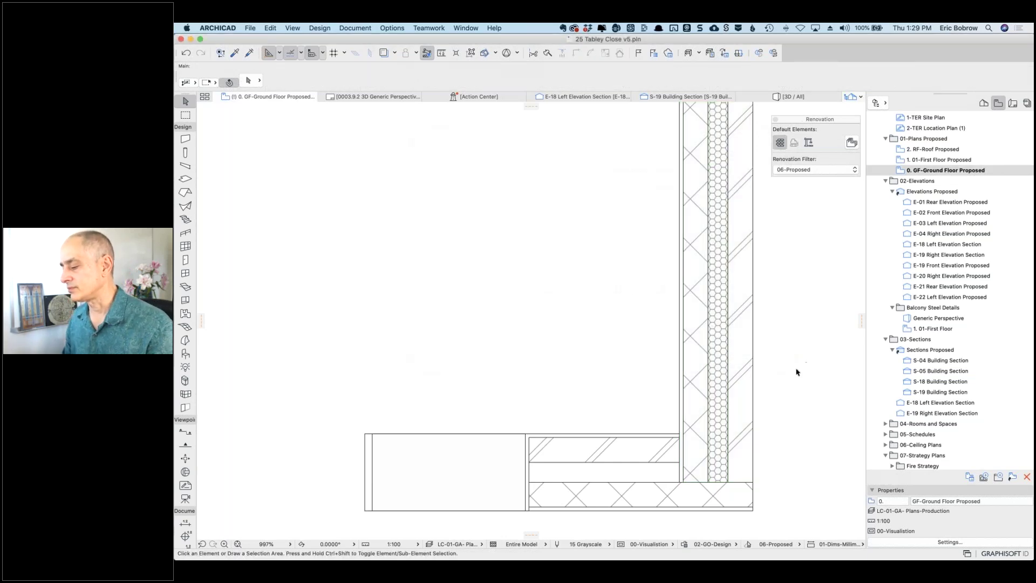
Step: Compare the renovation statuses of the two copied walls and set the insulated wall's status to Existing
click(714, 411)
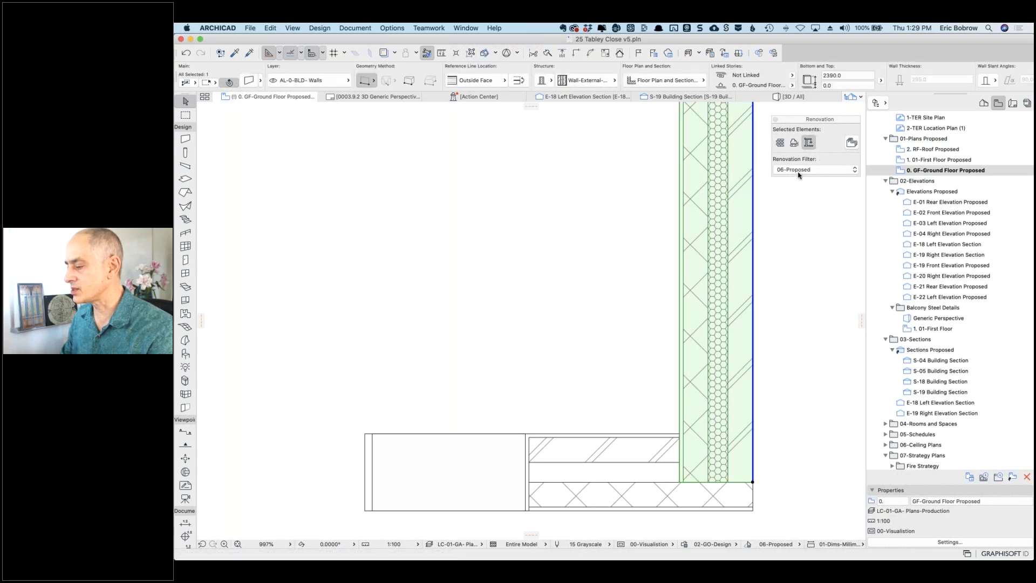
click(598, 324)
click(608, 468)
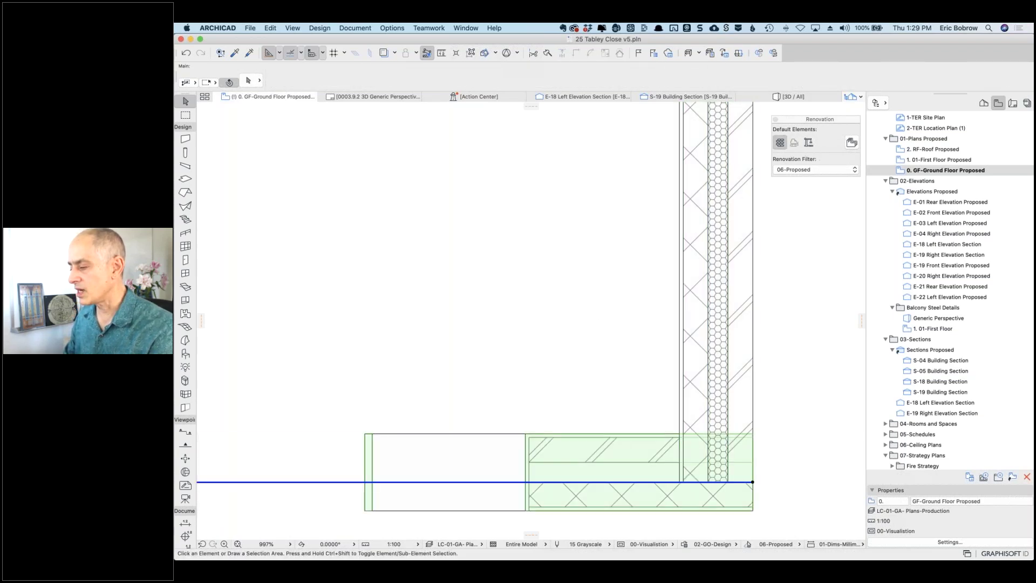
click(777, 311)
click(663, 455)
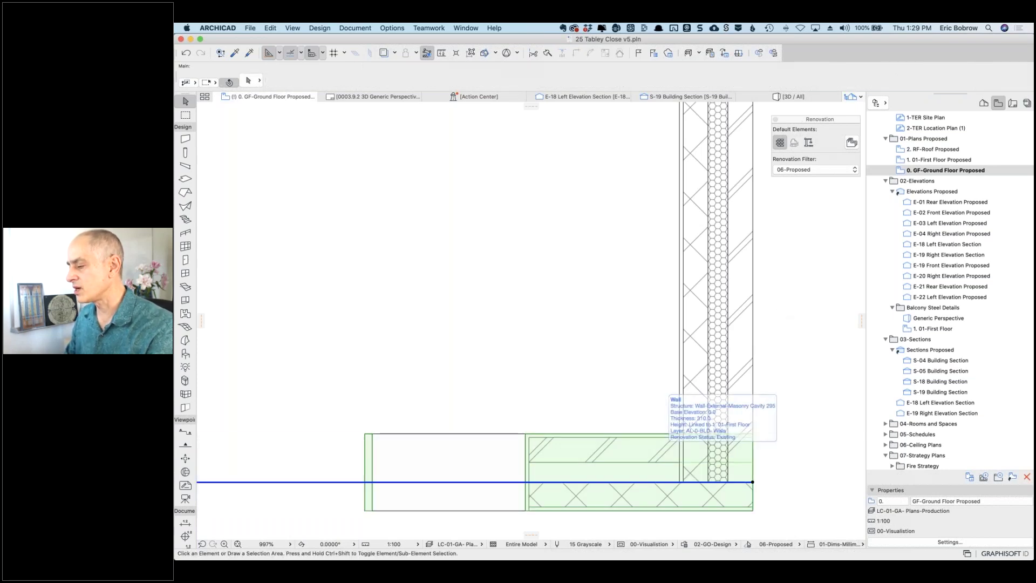
click(741, 359)
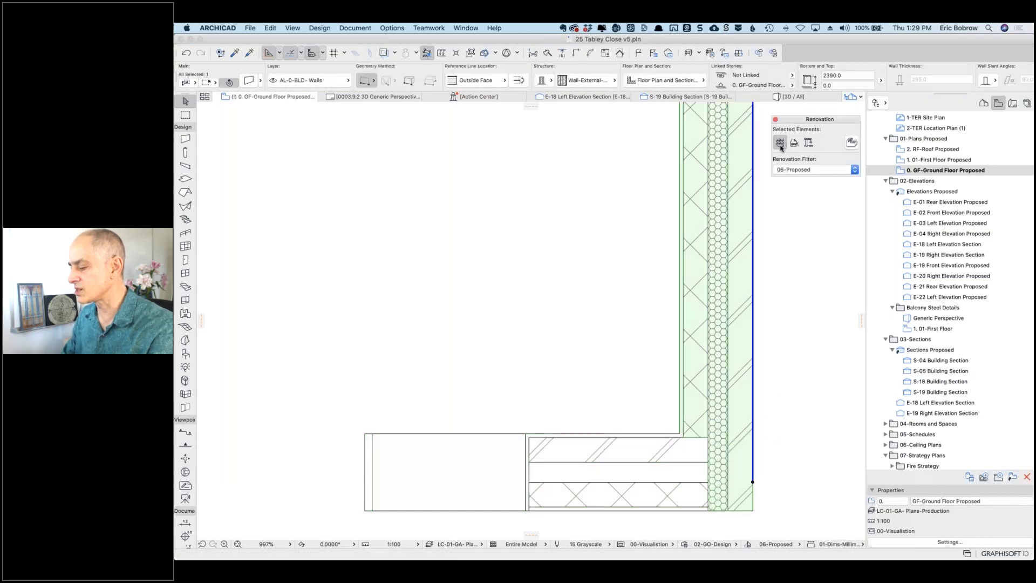
click(781, 294)
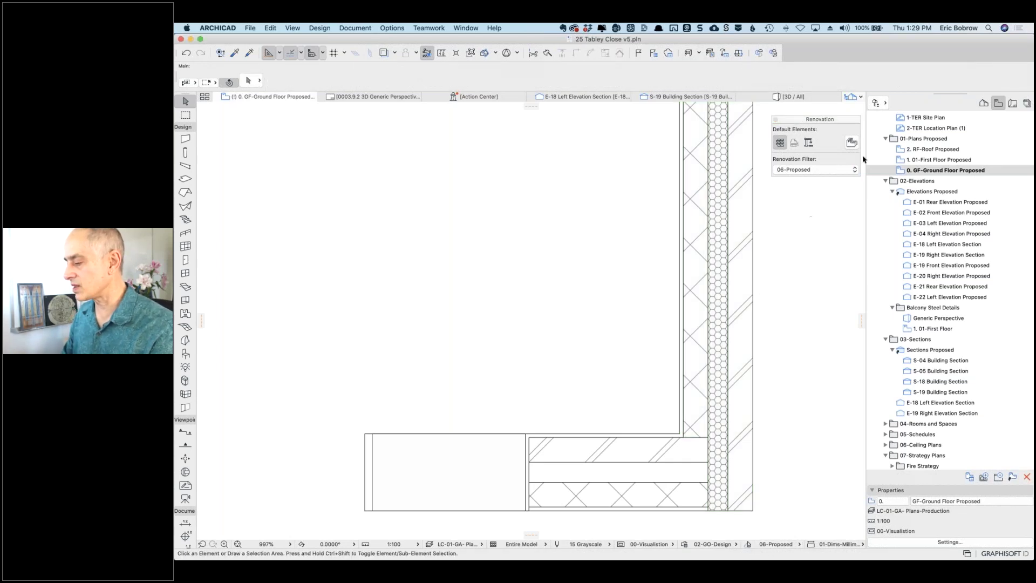
Step: Turn off Do not Intersect for existing elements in the 06-Proposed renovation filter
click(855, 171)
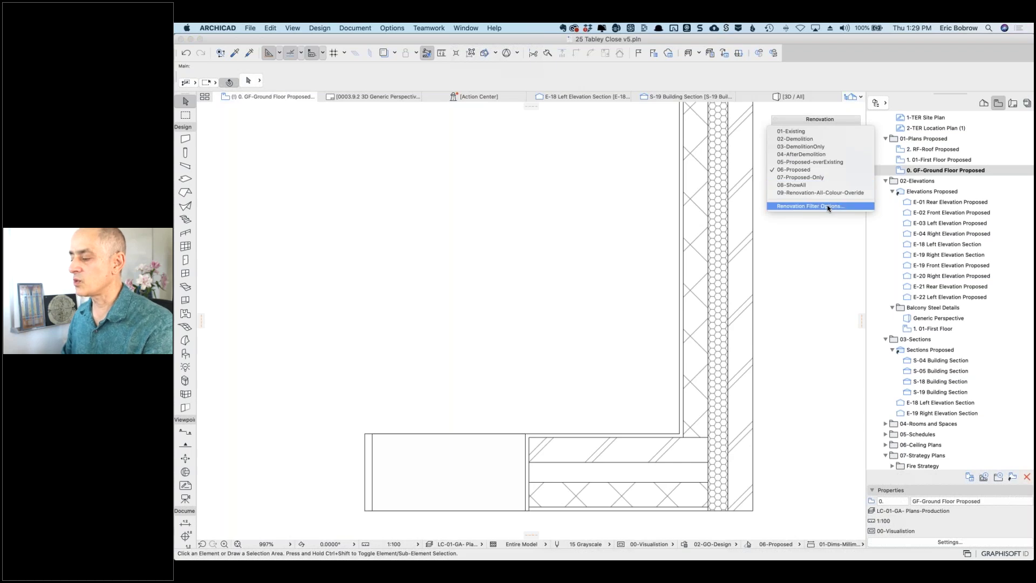
click(829, 208)
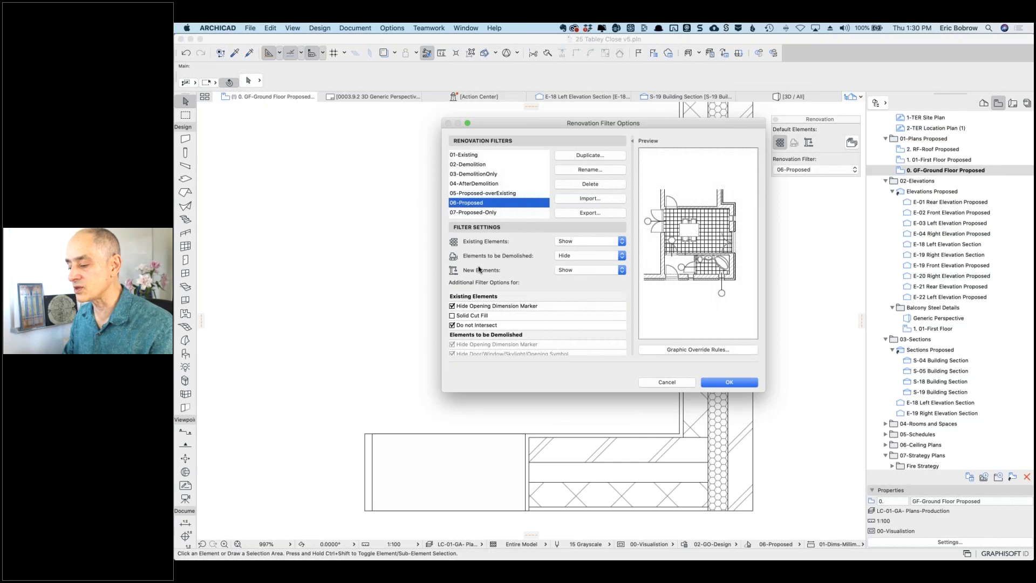
click(452, 325)
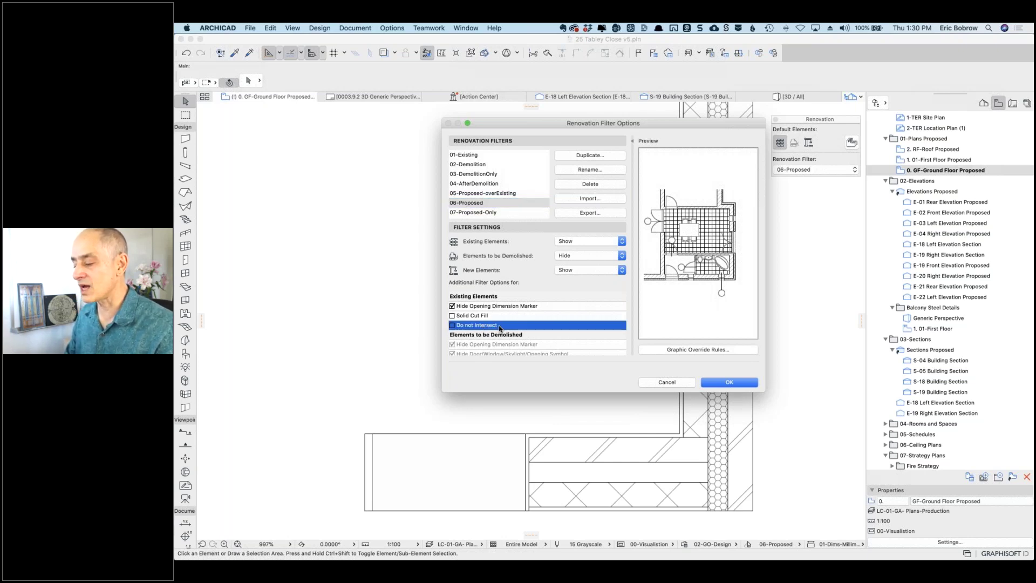
click(741, 384)
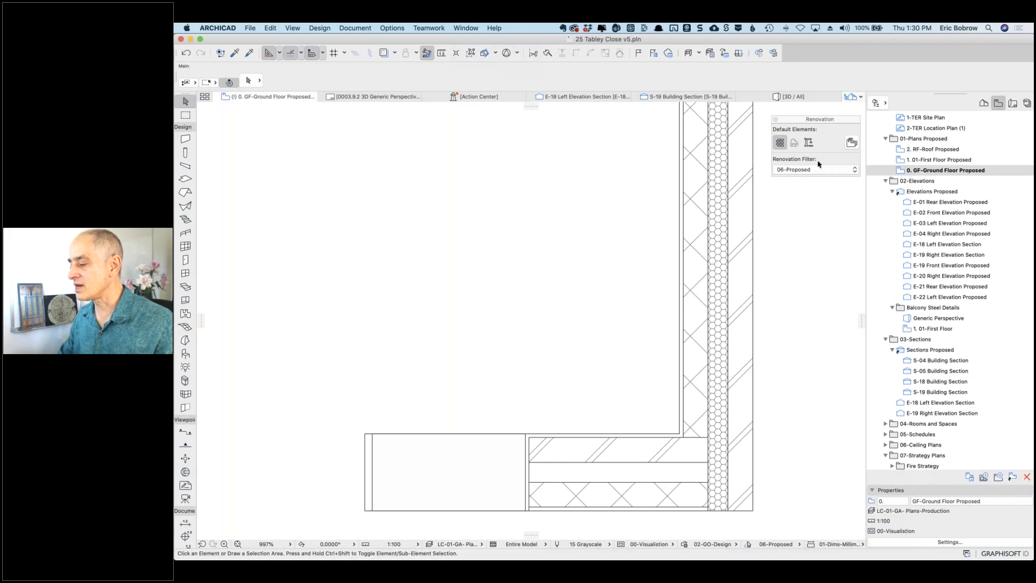
Step: Undo the insulated wall's renovation status change and inspect the wall's status and corner join
click(186, 54)
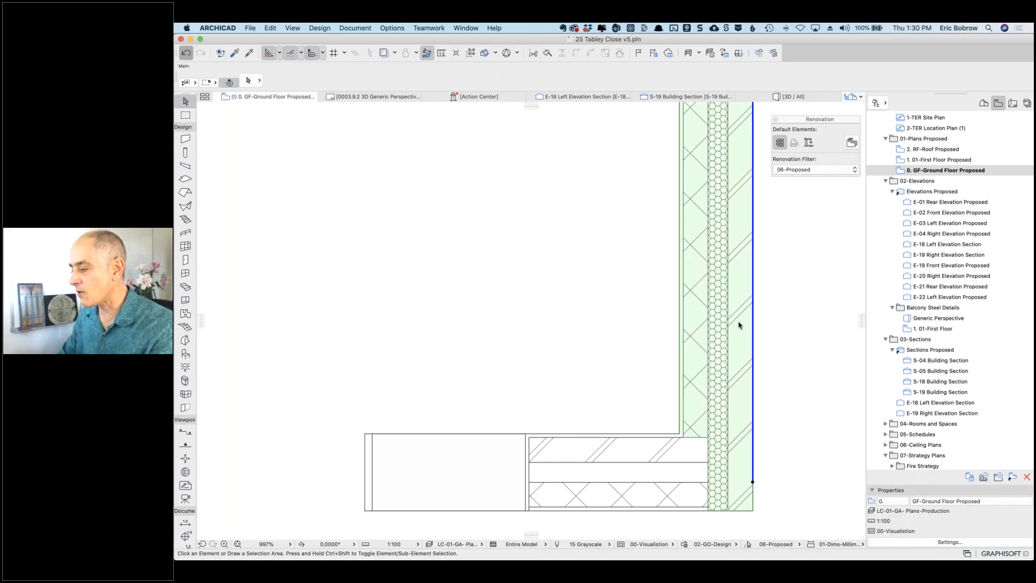
click(739, 325)
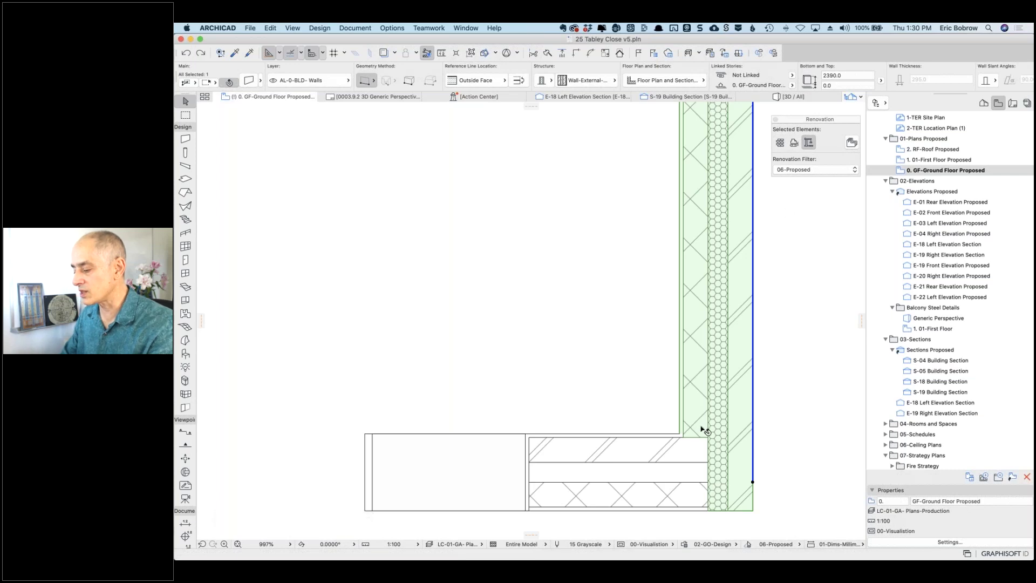
click(760, 415)
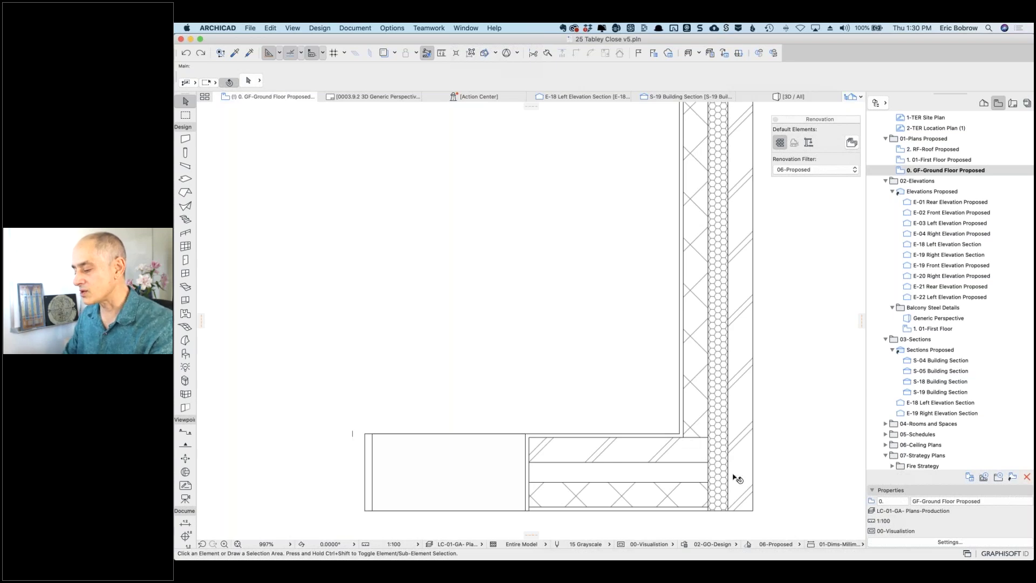
click(752, 479)
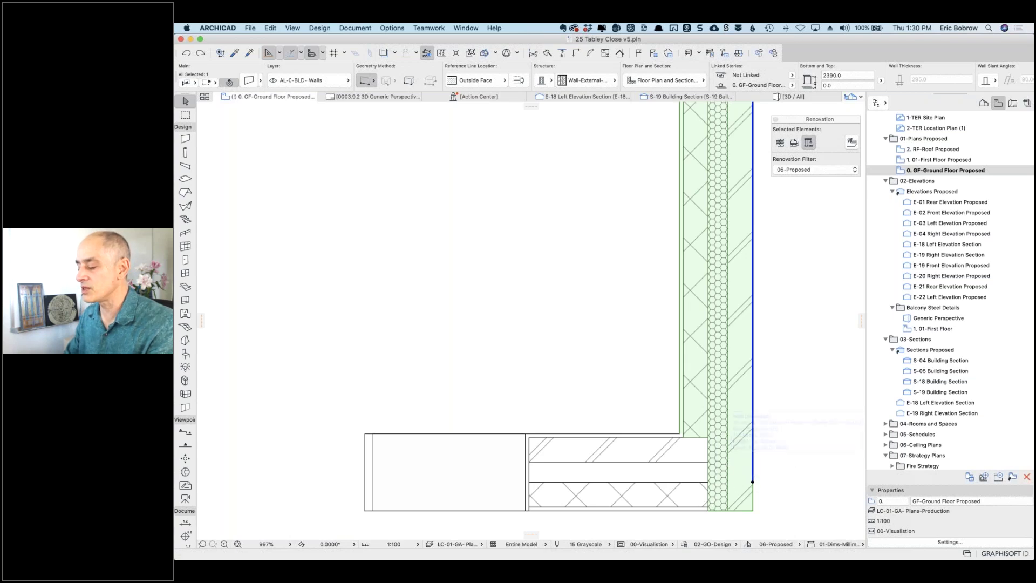
Step: For both corner walls' materials, raise Masonry - Brick Generic above Insulation - Generic Rigid and set Masonry - Block Generic's intersection priority to 444
shift+click(689, 488)
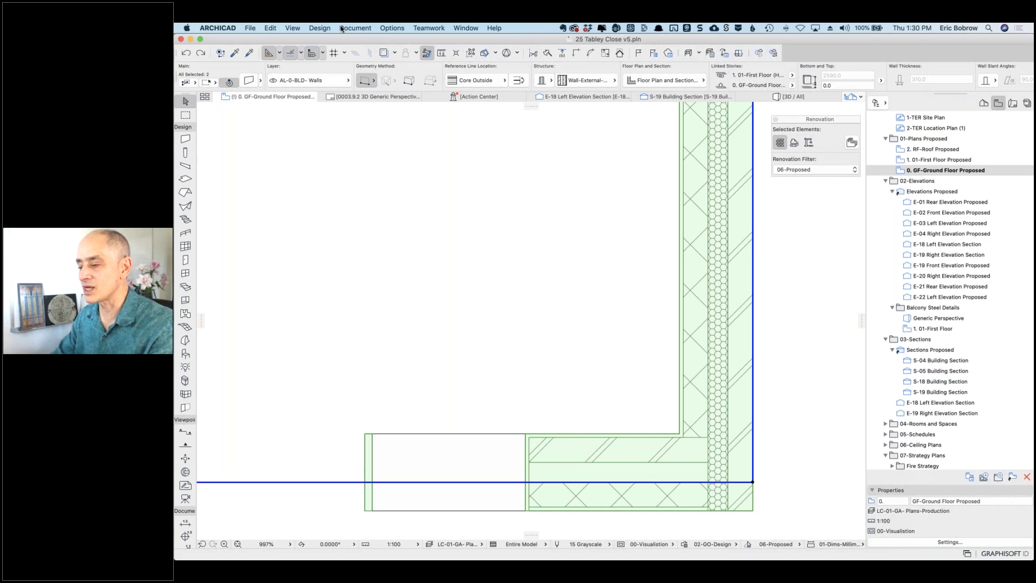
click(392, 28)
mouse_move(475, 39)
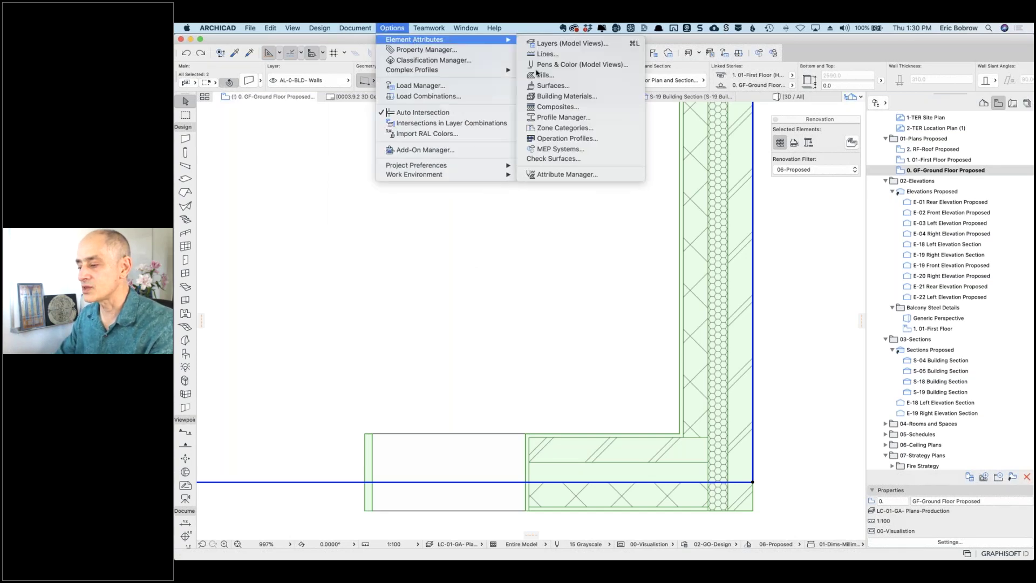
click(556, 96)
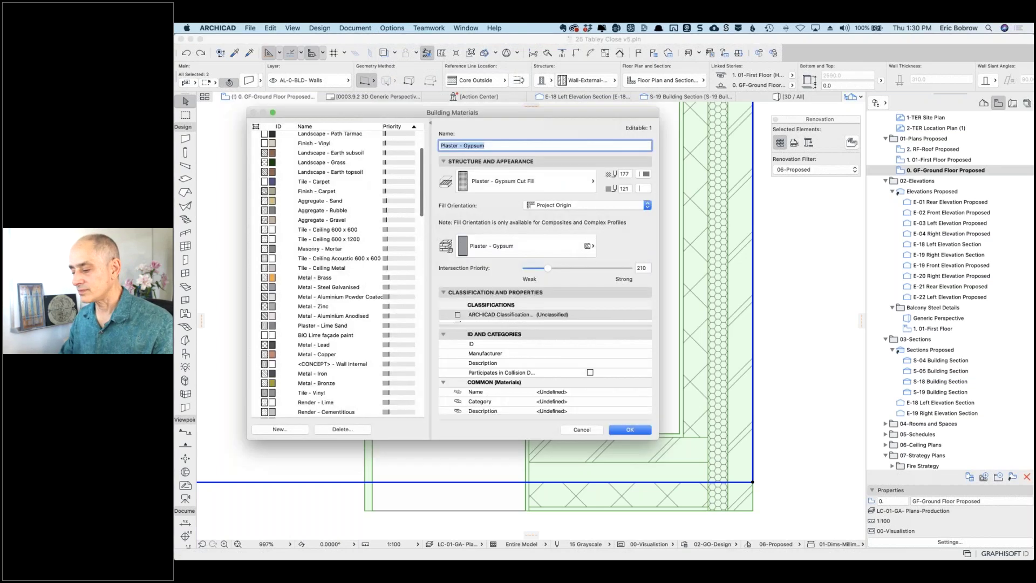
scroll(394, 322, down, 10)
scroll(394, 323, down, 5)
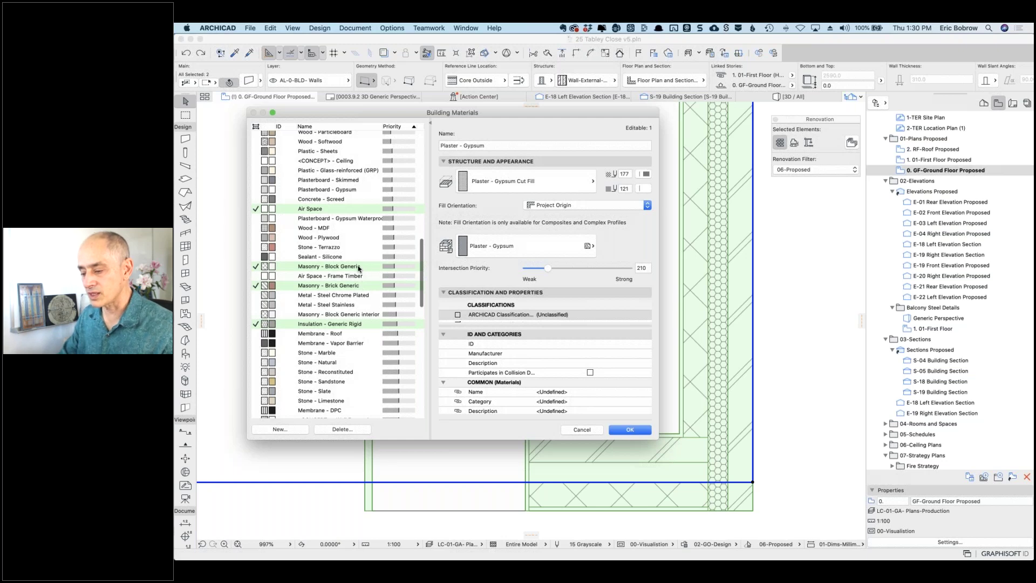
drag(354, 288, 394, 325)
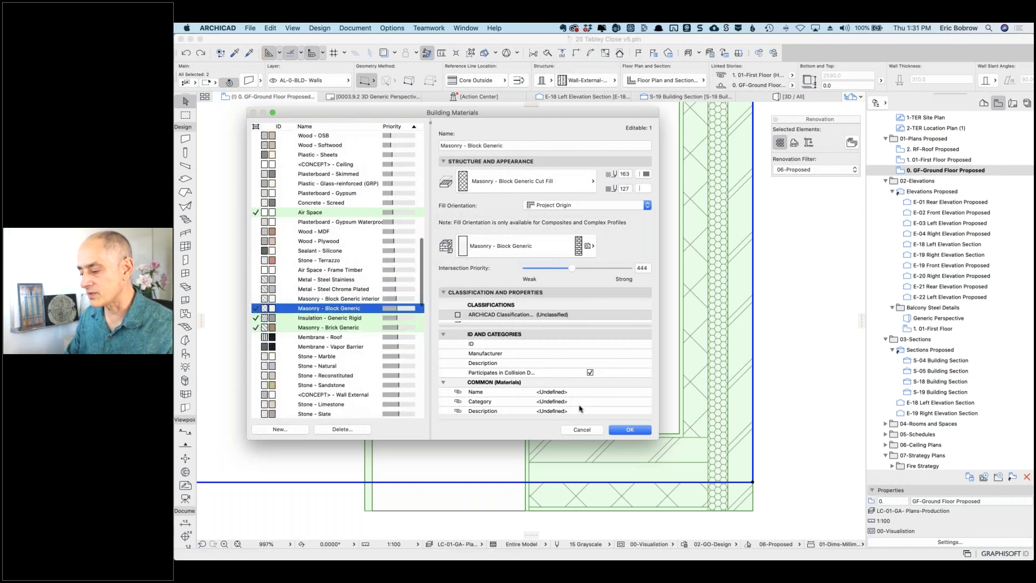
click(629, 430)
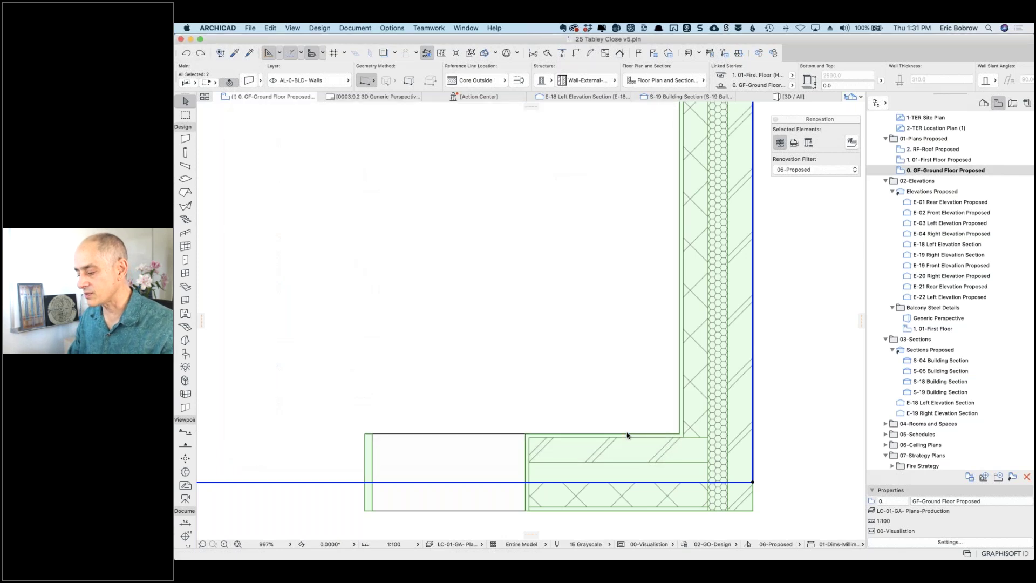
Step: Inspect the corner join and the skins of the cavity wall's composite, closing the composite without changes
click(809, 415)
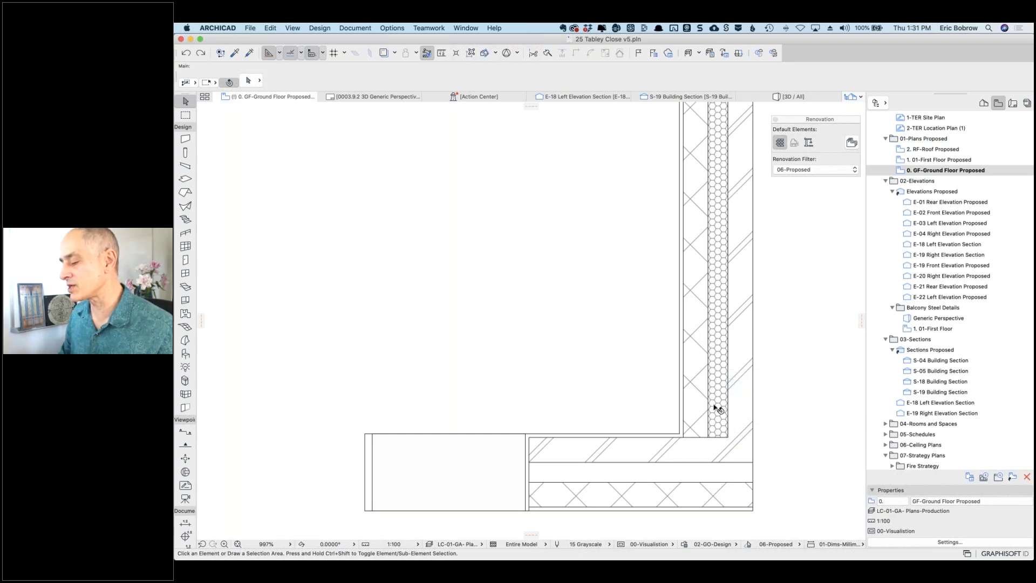
click(654, 454)
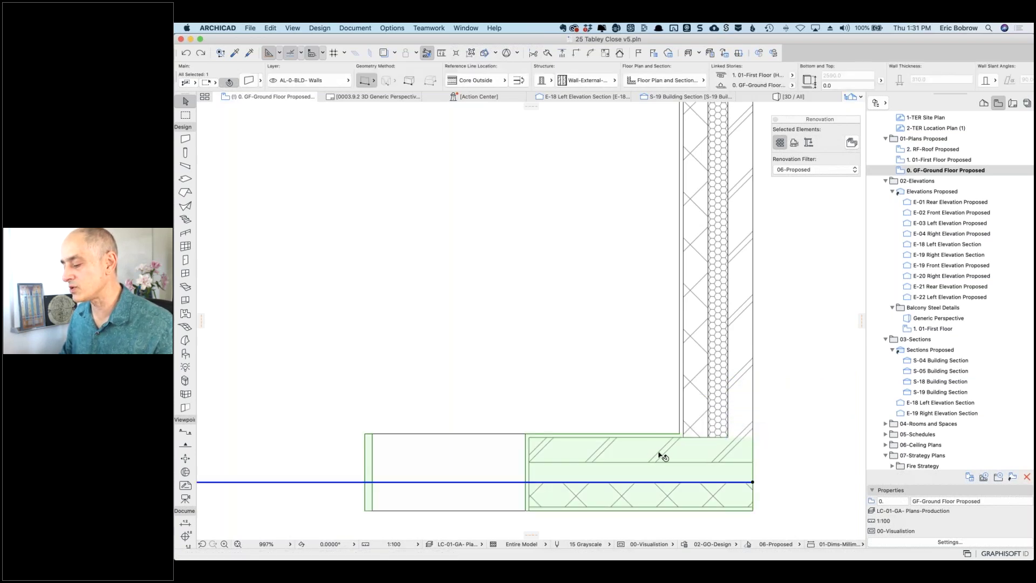
mouse_move(660, 455)
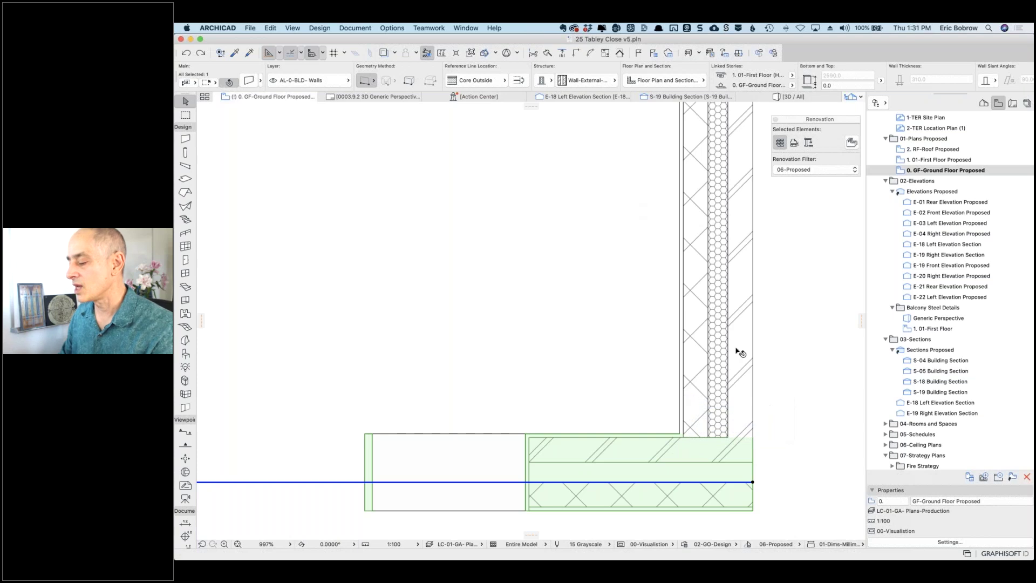
right_click(656, 387)
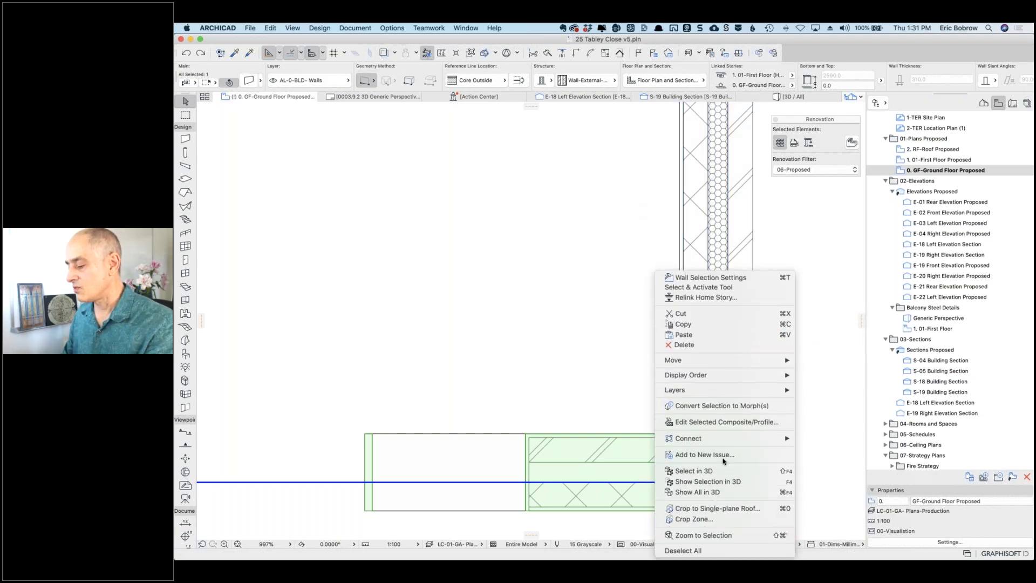
click(734, 423)
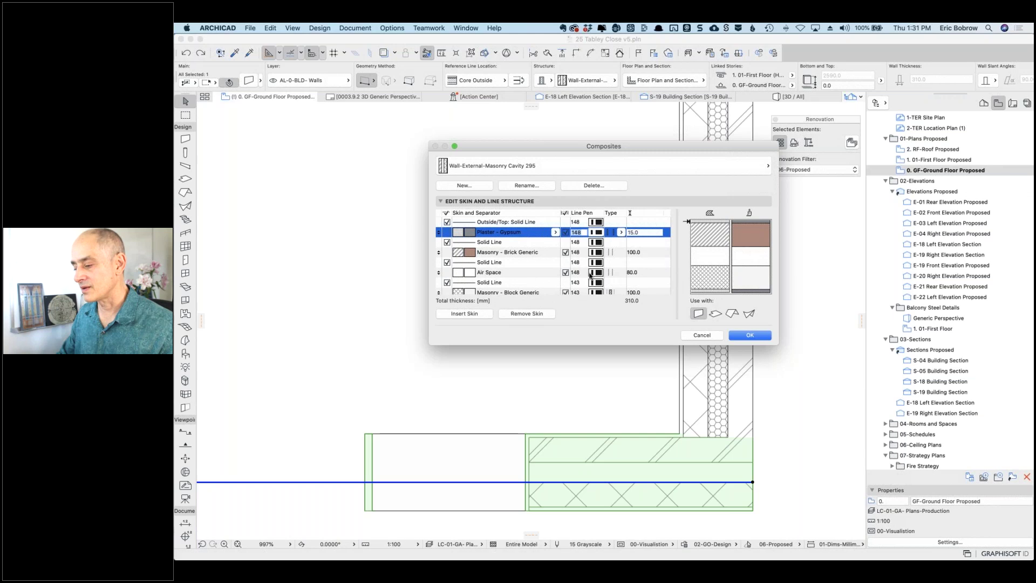
click(707, 336)
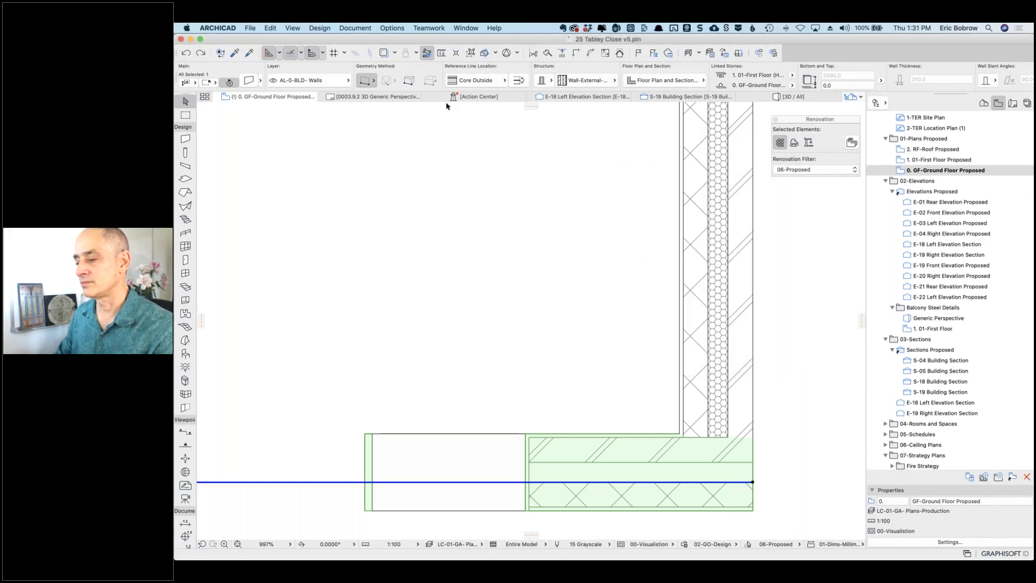
Step: Duplicate the Masonry - Brick Generic building material and set the copy's intersection priority to 433, just below Masonry - Block Generic
click(393, 28)
mouse_move(432, 39)
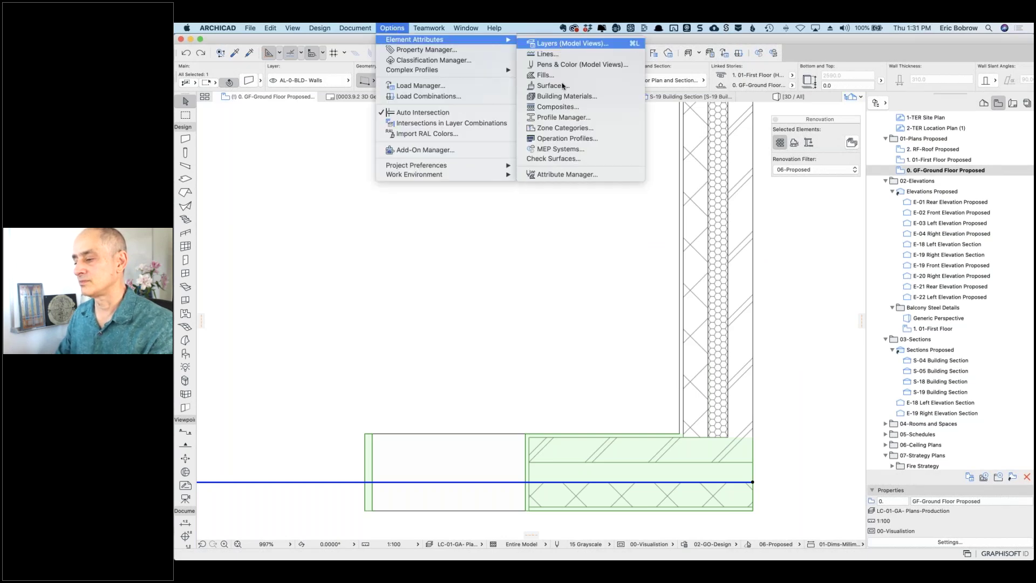
click(565, 96)
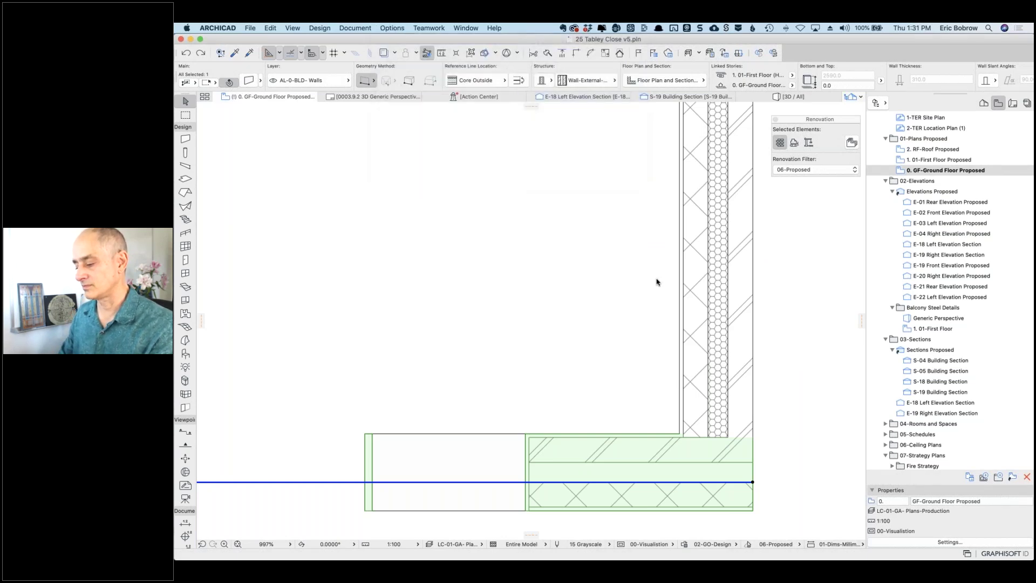
scroll(412, 336, down, 5)
scroll(412, 336, down, 10)
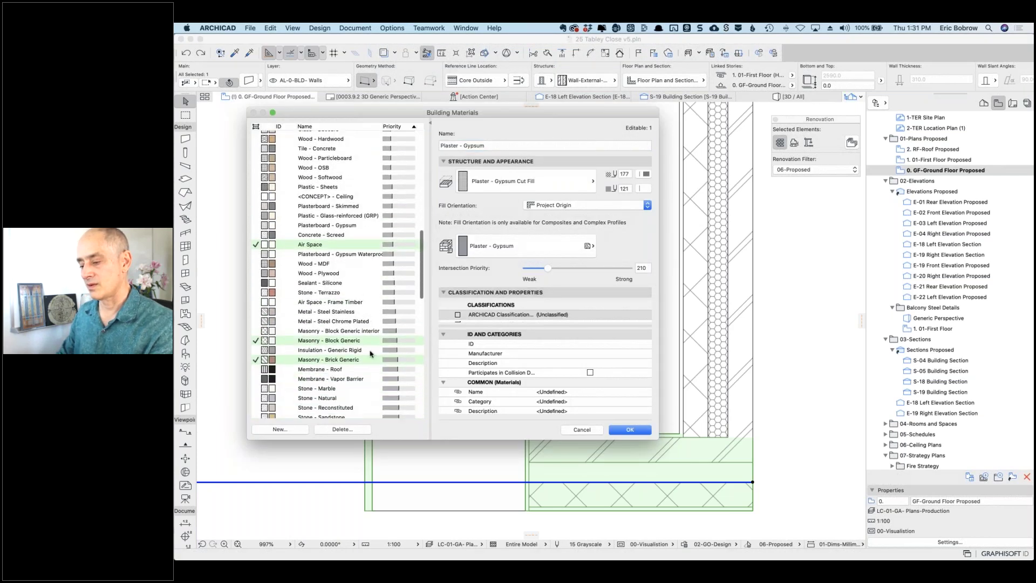
click(363, 361)
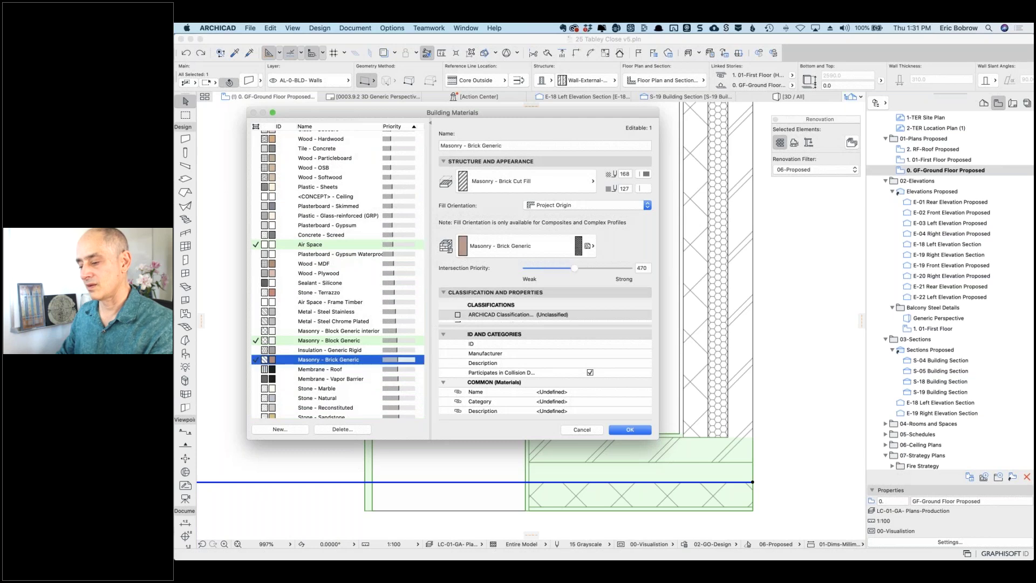
click(281, 429)
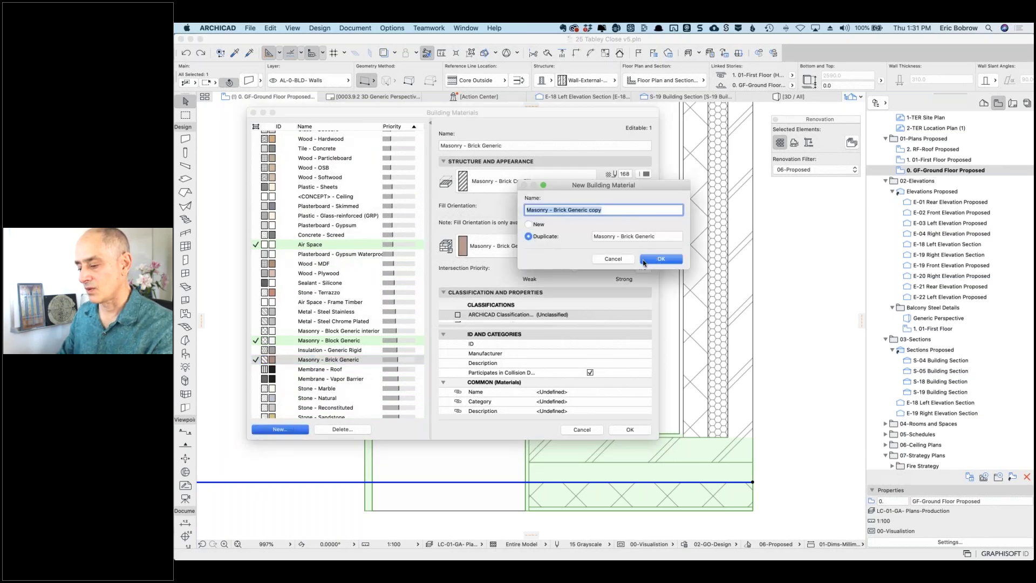
key(Return)
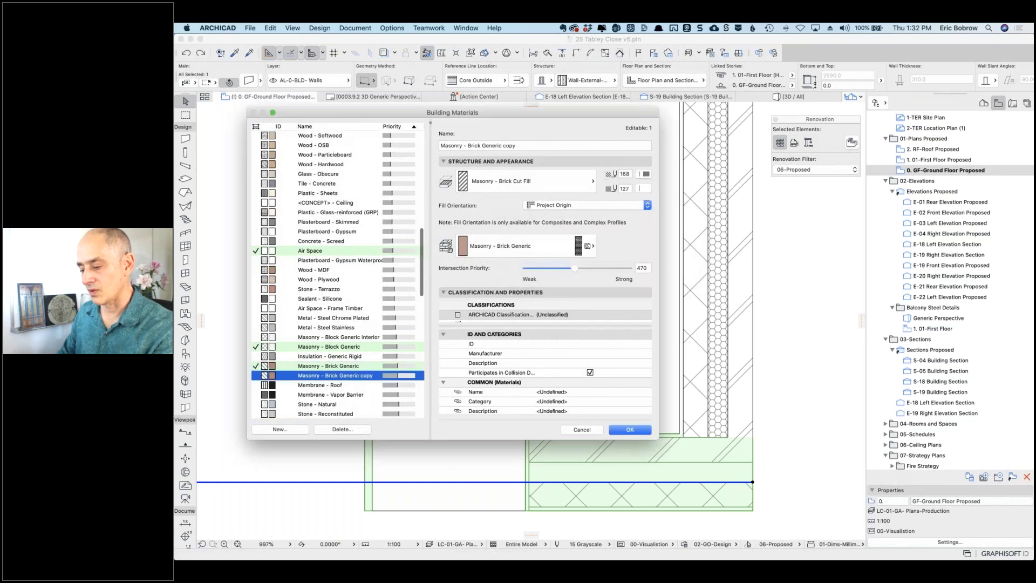
drag(348, 377, 377, 347)
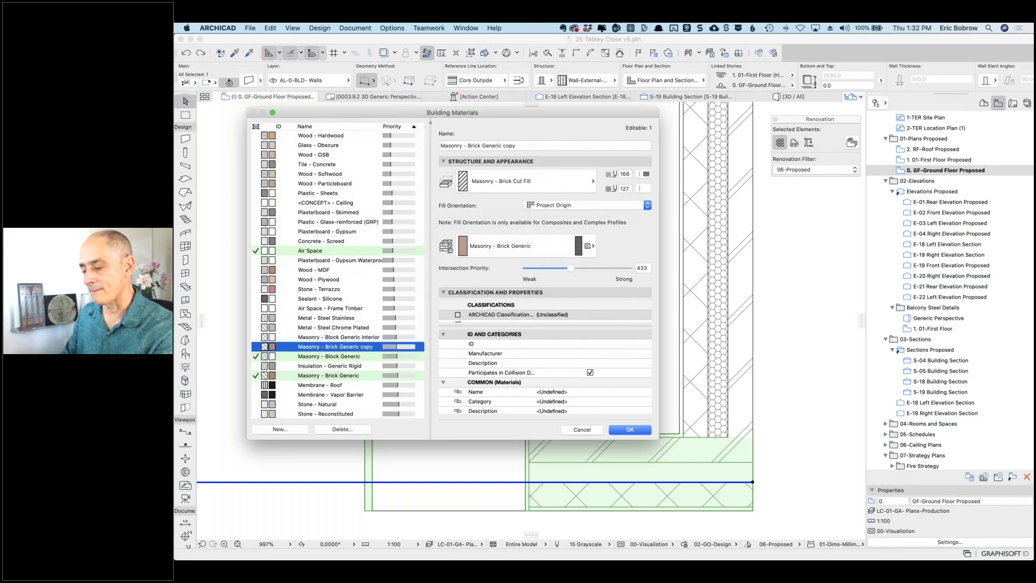
click(621, 430)
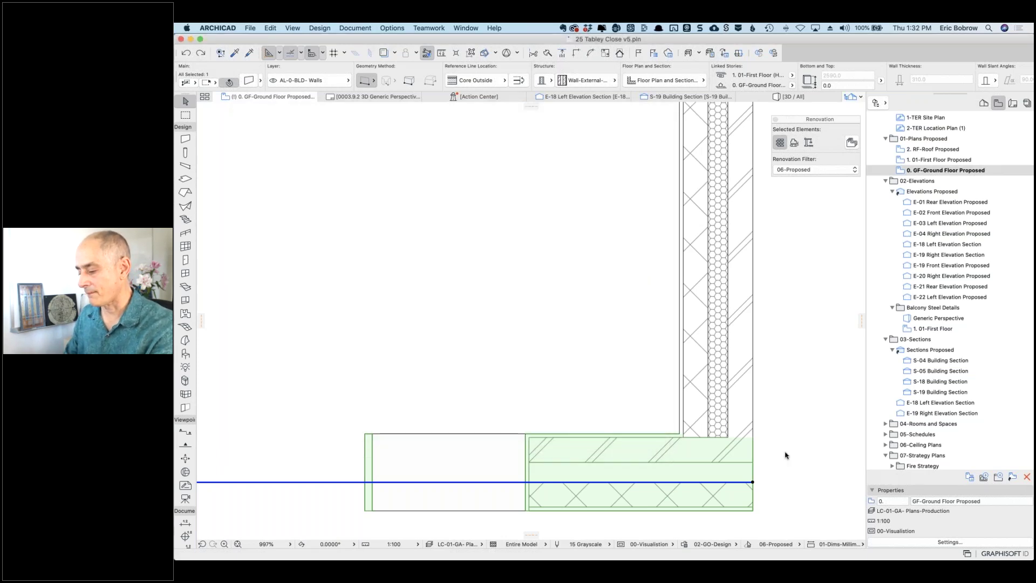
Step: Replace the brick skin in the cavity wall's composite, Wall-External-Masonry Cavity 295, with Masonry - Brick Generic copy
click(787, 455)
click(637, 447)
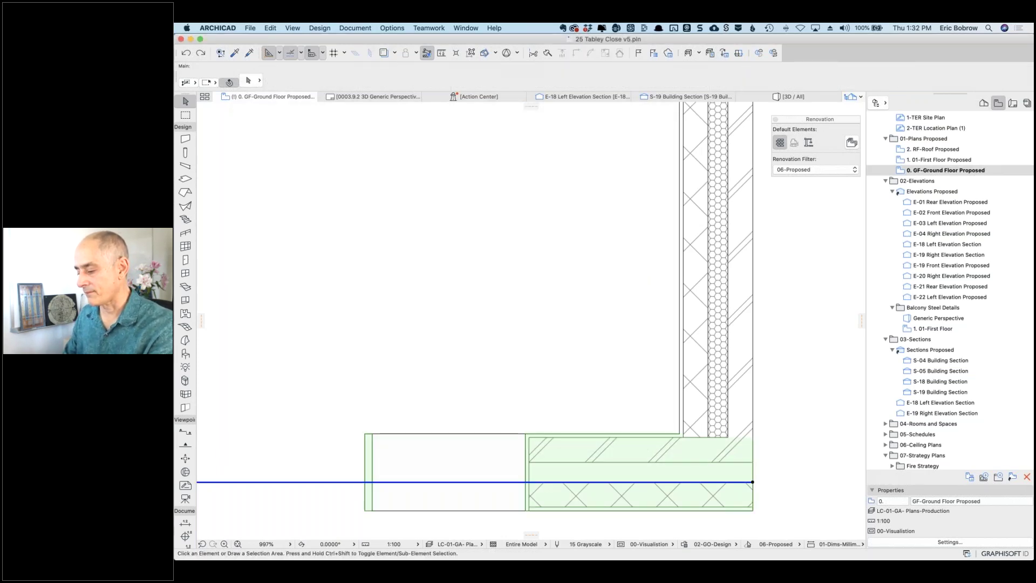
right_click(777, 372)
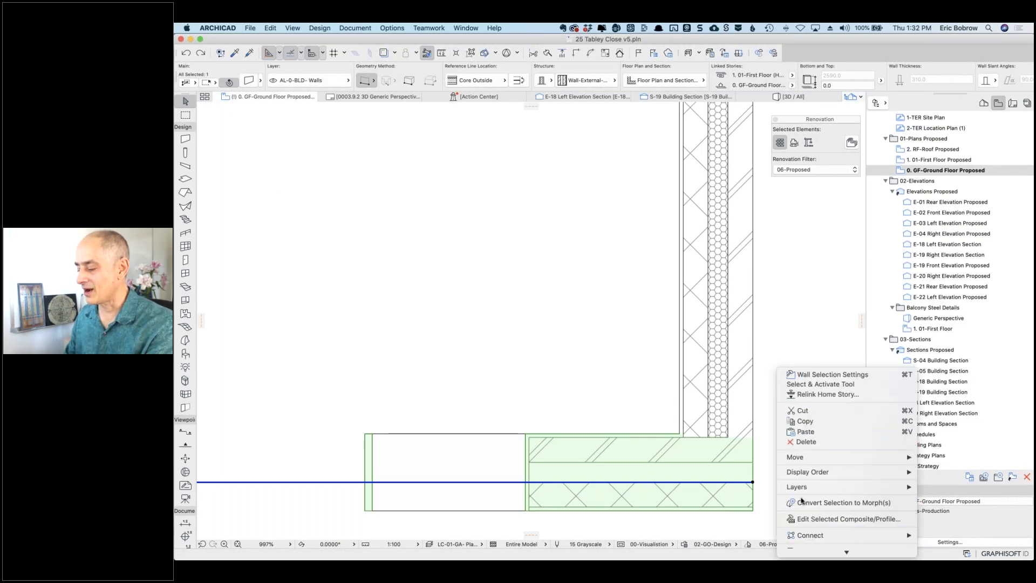
click(815, 517)
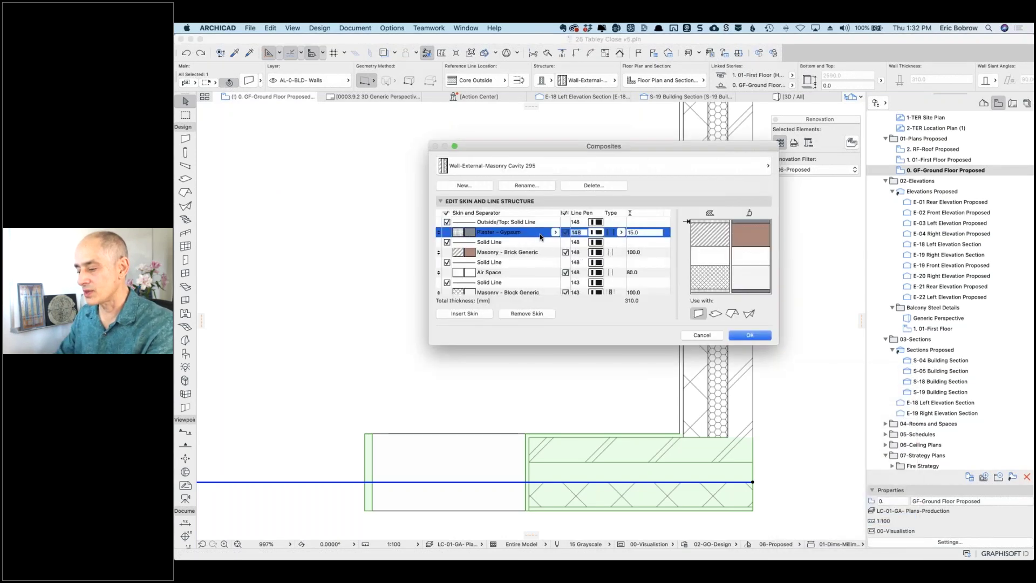
click(553, 254)
click(556, 252)
click(559, 254)
click(556, 252)
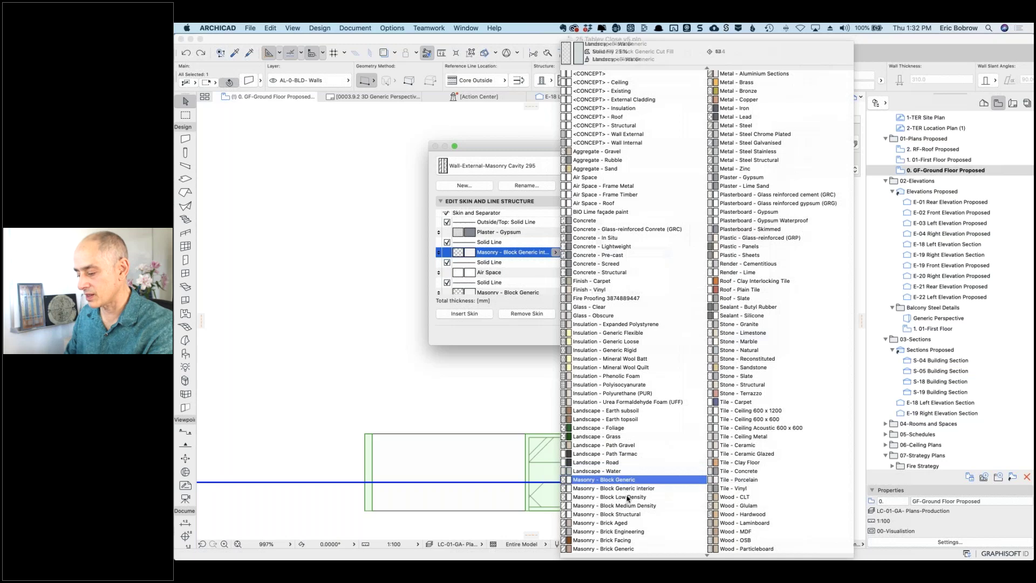
scroll(629, 502, down, 2)
click(633, 522)
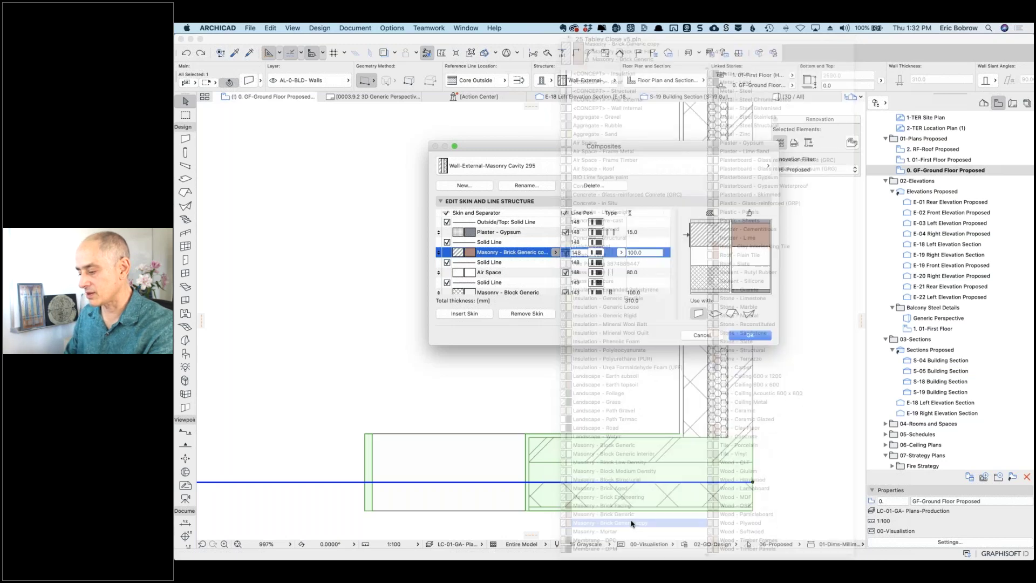
click(750, 336)
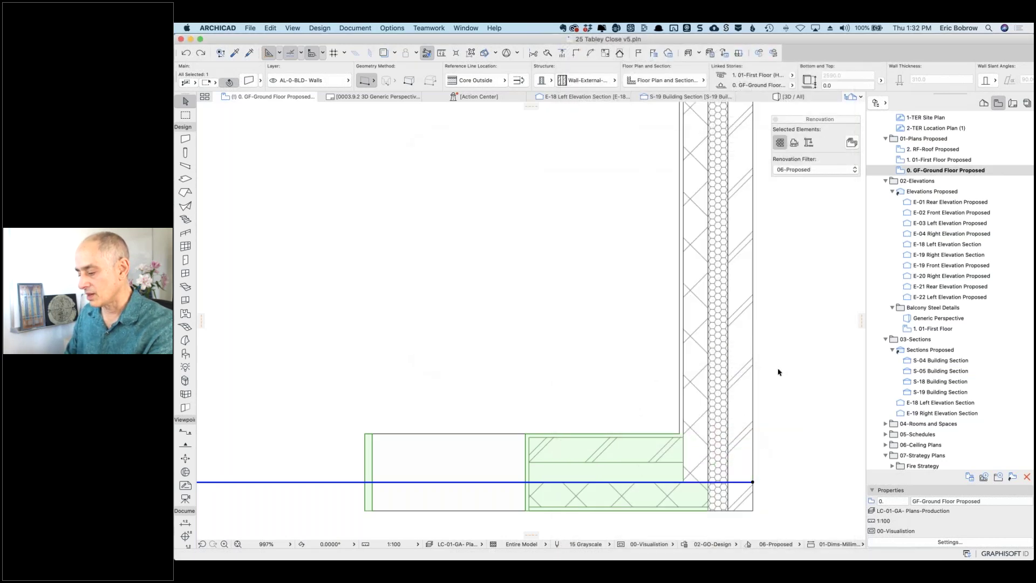
key(Escape)
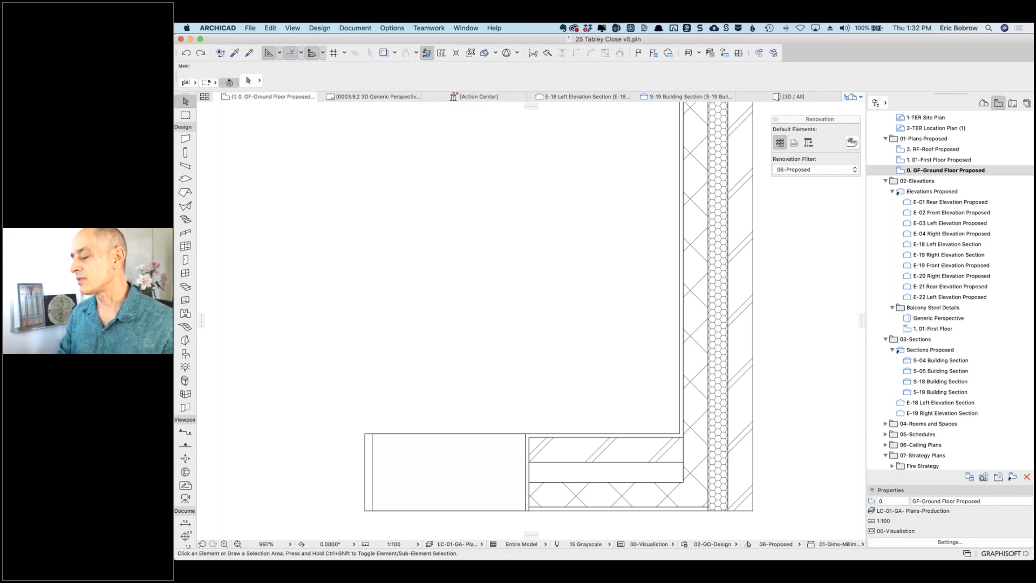
Step: Check the available renovation filters with the cavity wall selected, keep 06-Proposed, and inspect the corner join with the insulated wall
click(665, 436)
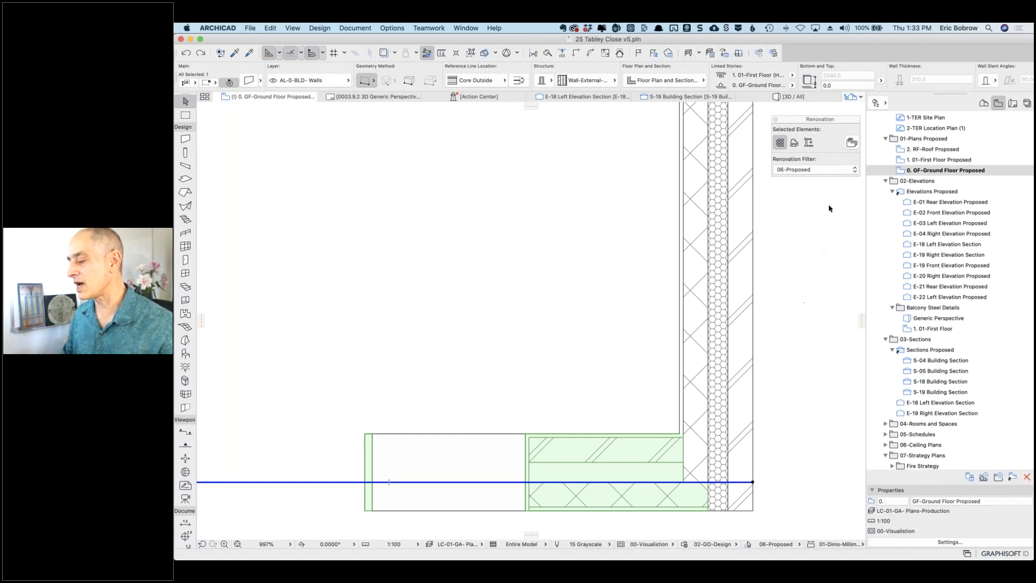
click(850, 170)
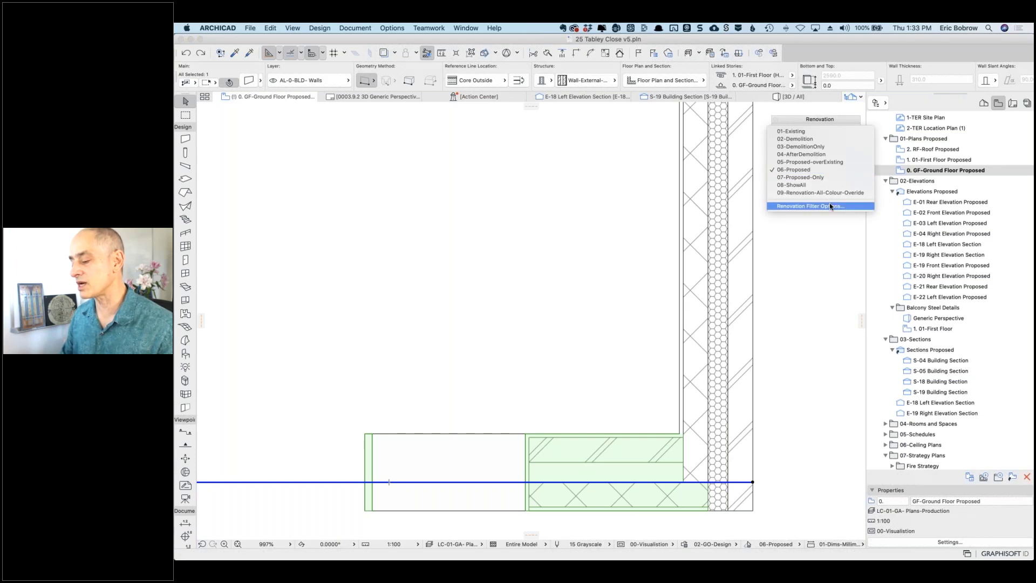
click(816, 297)
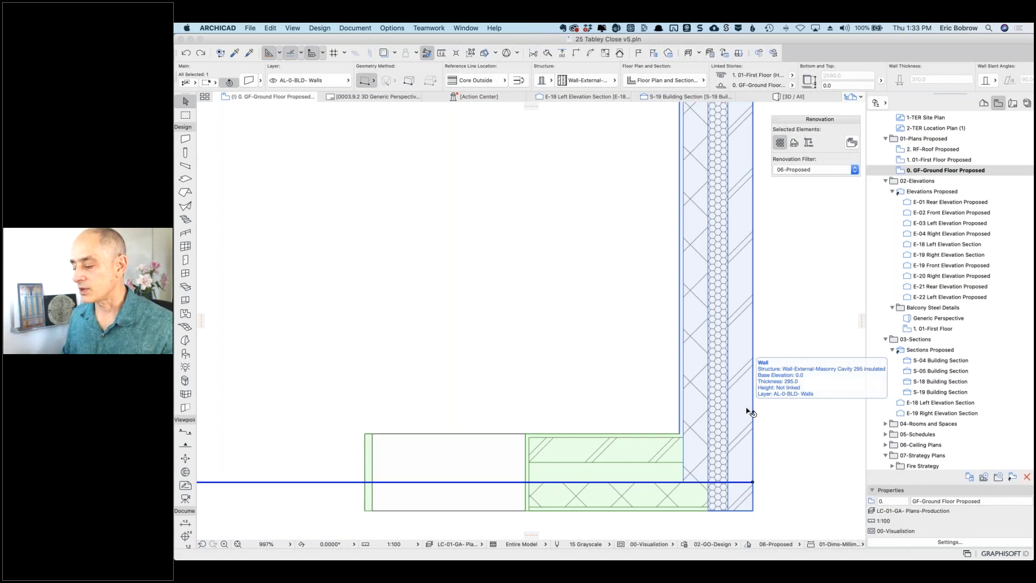
scroll(750, 414, down, 5)
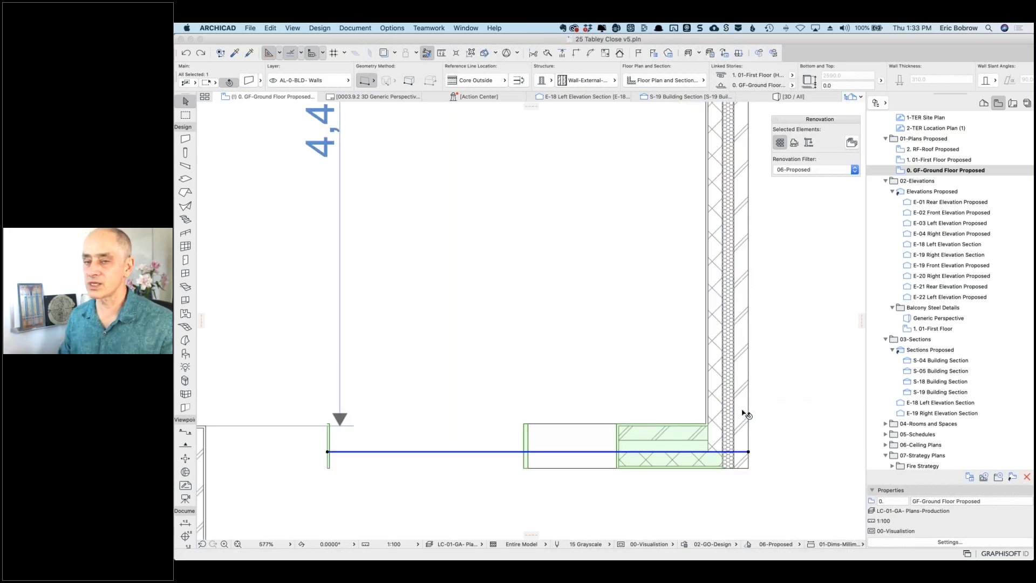
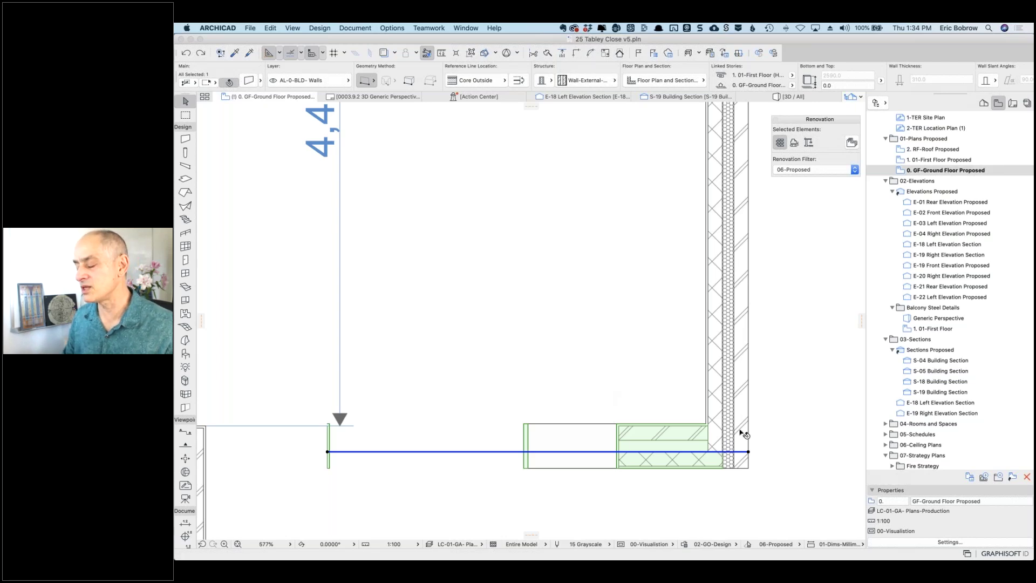
mouse_move(741, 432)
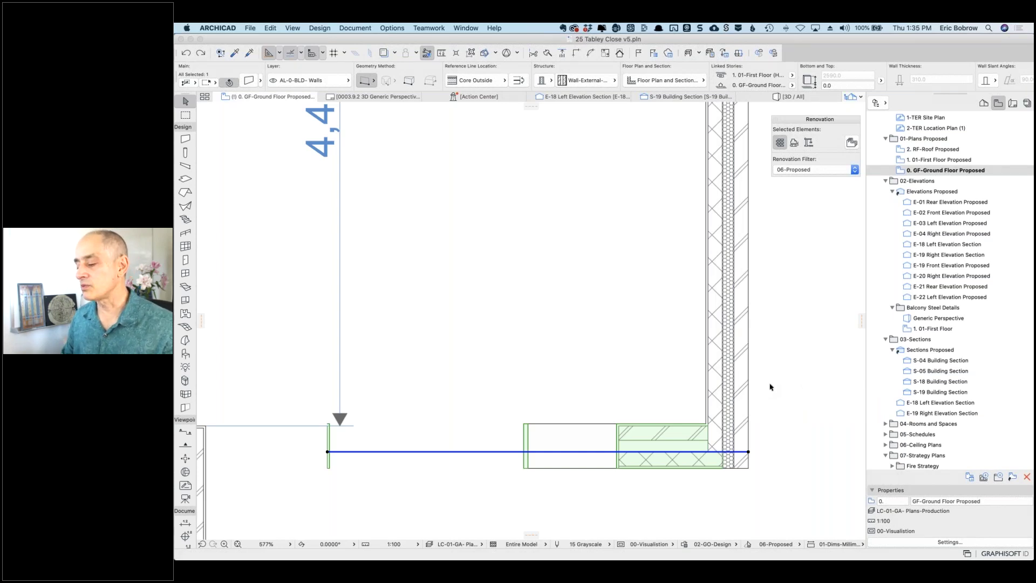
Step: Marquee the corner join of the two walls and save it as Patch 1 in the Embedded Library, placing the patch on the plan
click(771, 387)
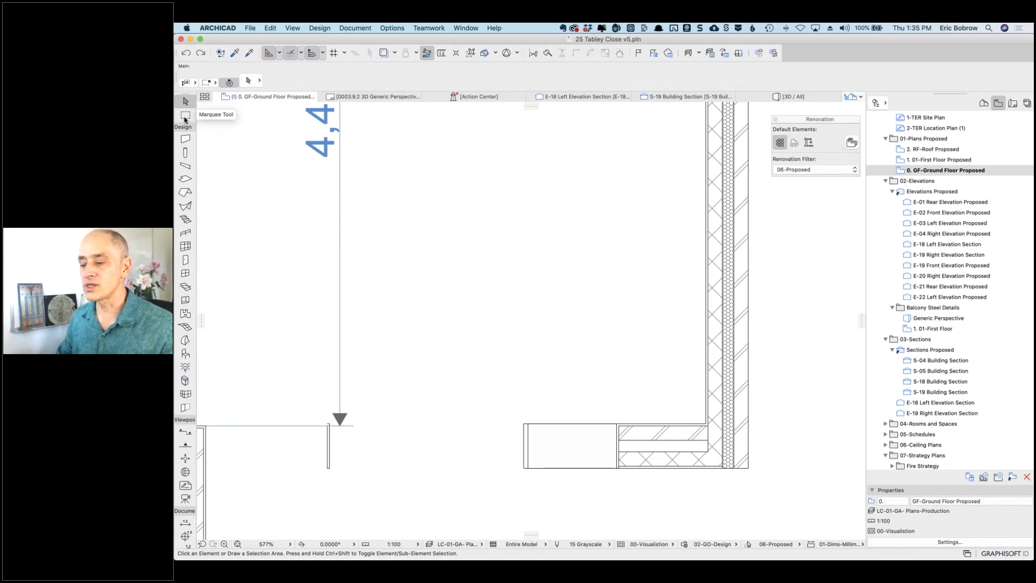
click(185, 116)
click(651, 374)
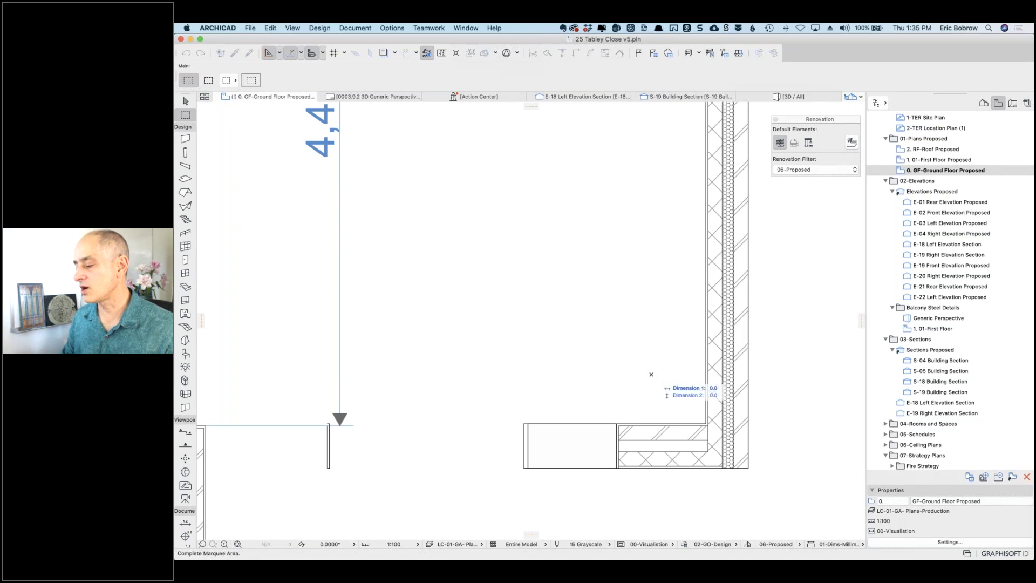
click(793, 497)
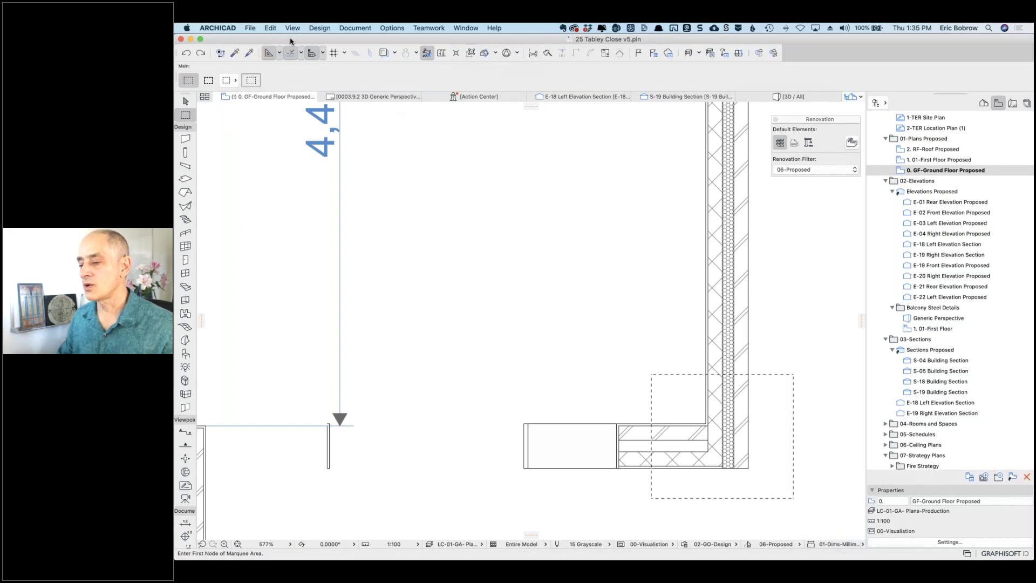
click(355, 28)
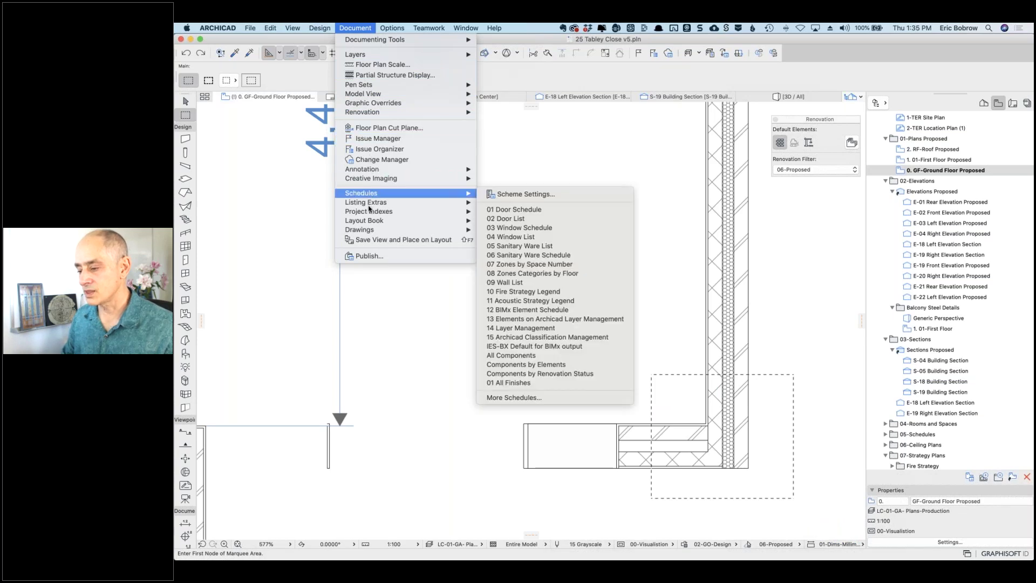
mouse_move(380, 173)
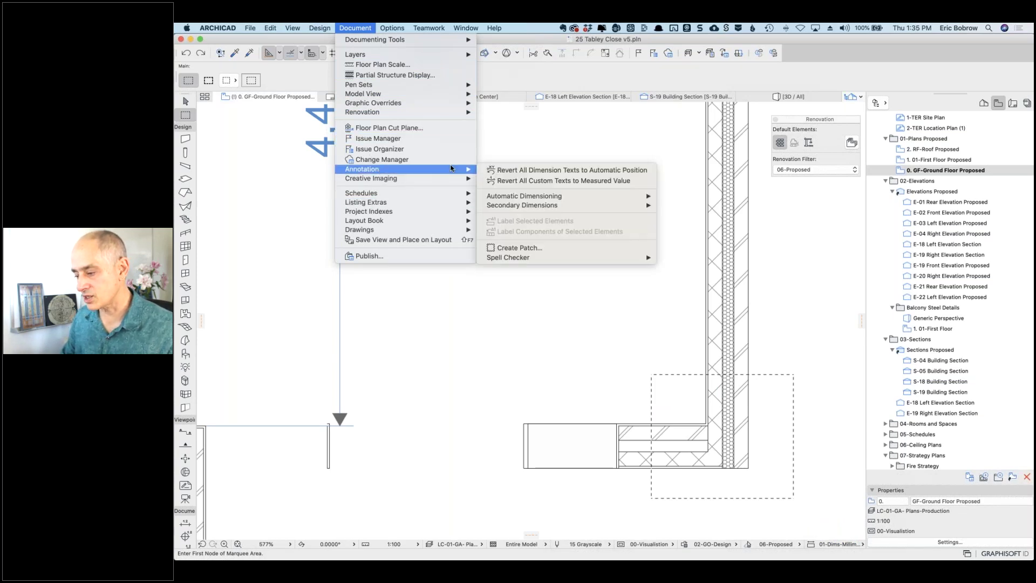
click(500, 247)
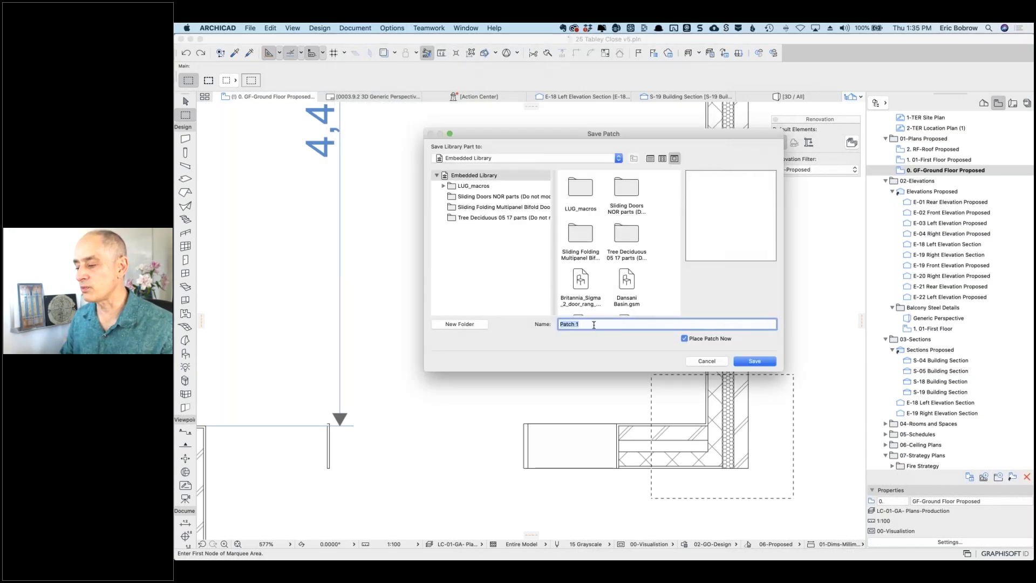
click(756, 362)
click(683, 328)
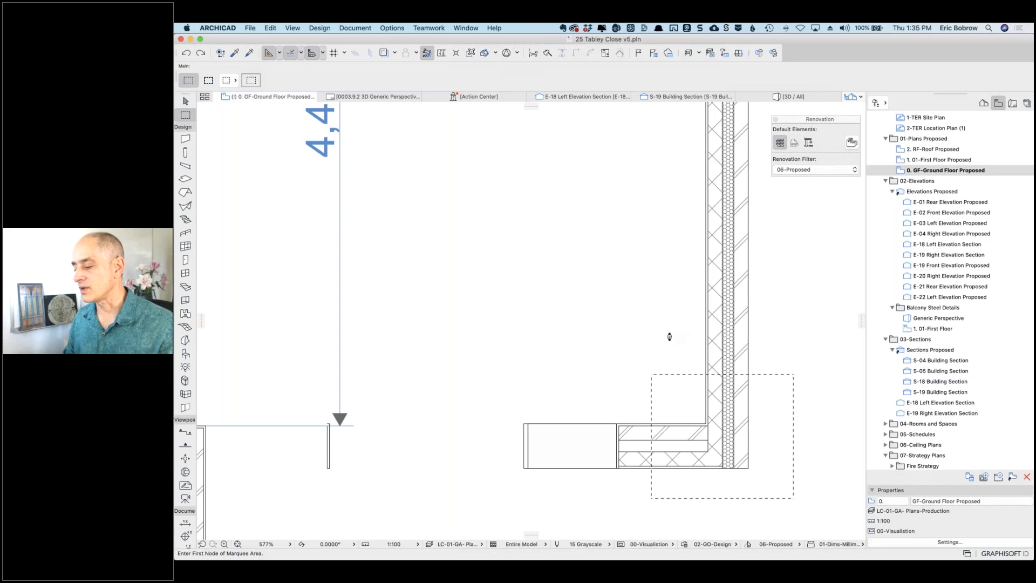
Step: Select the placed patch, move it off the wall corner as a check, and undo the move
shift+click(652, 375)
key(super+d)
click(652, 374)
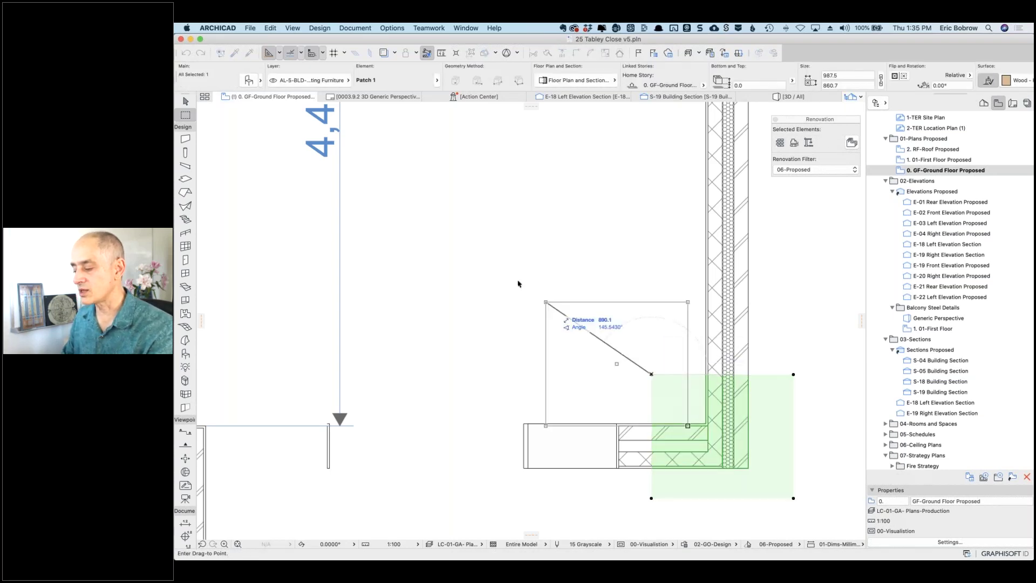
click(509, 267)
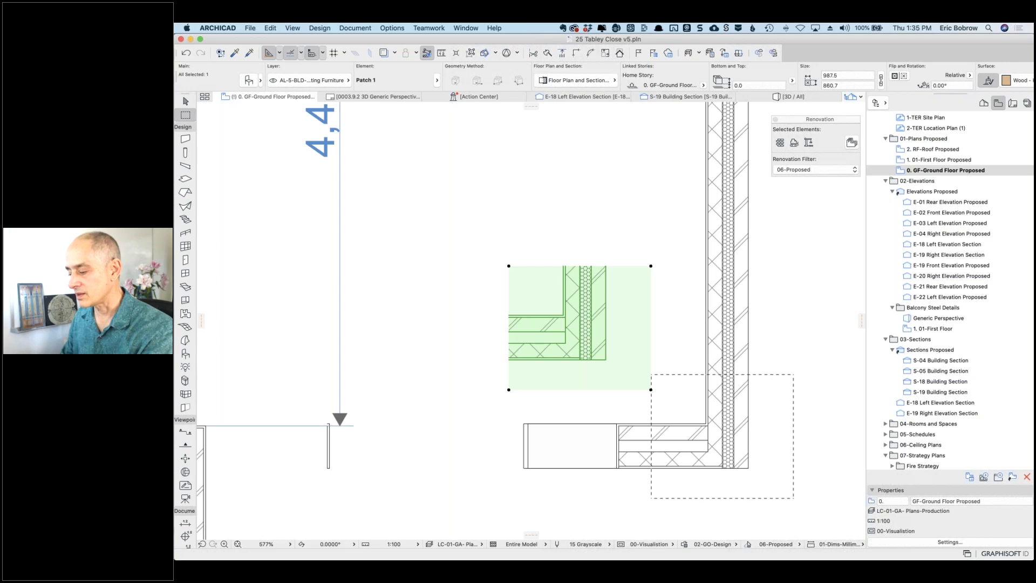
key(super+z)
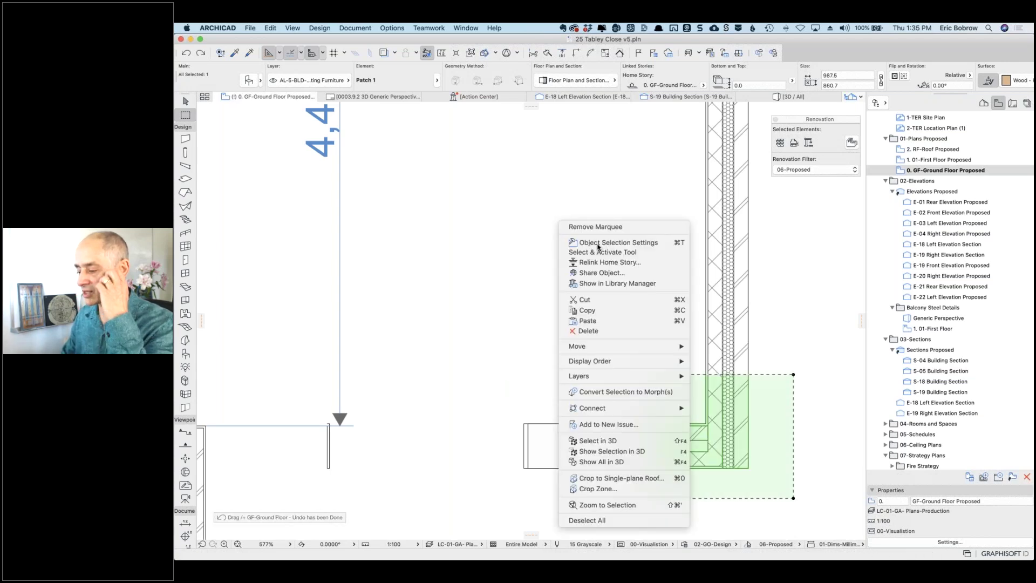
Step: Open the selected Patch 1 object for editing and show its 2D symbol
right_click(559, 222)
click(542, 291)
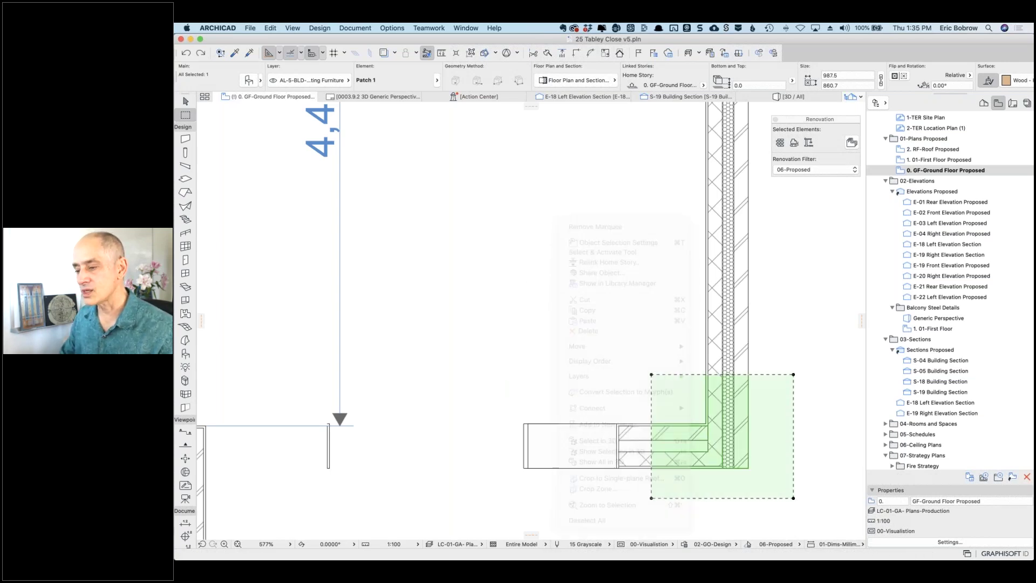
click(249, 28)
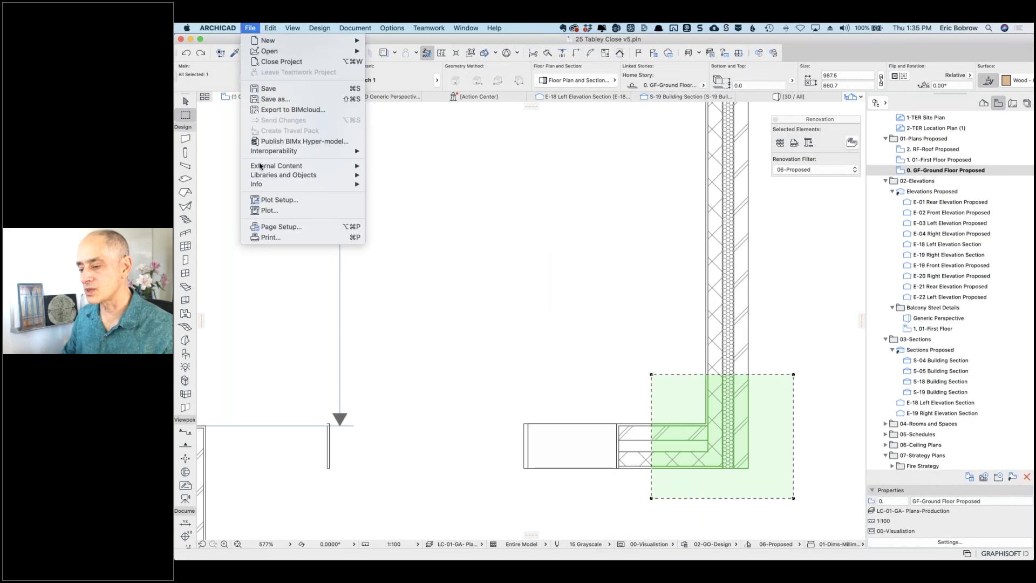
mouse_move(262, 165)
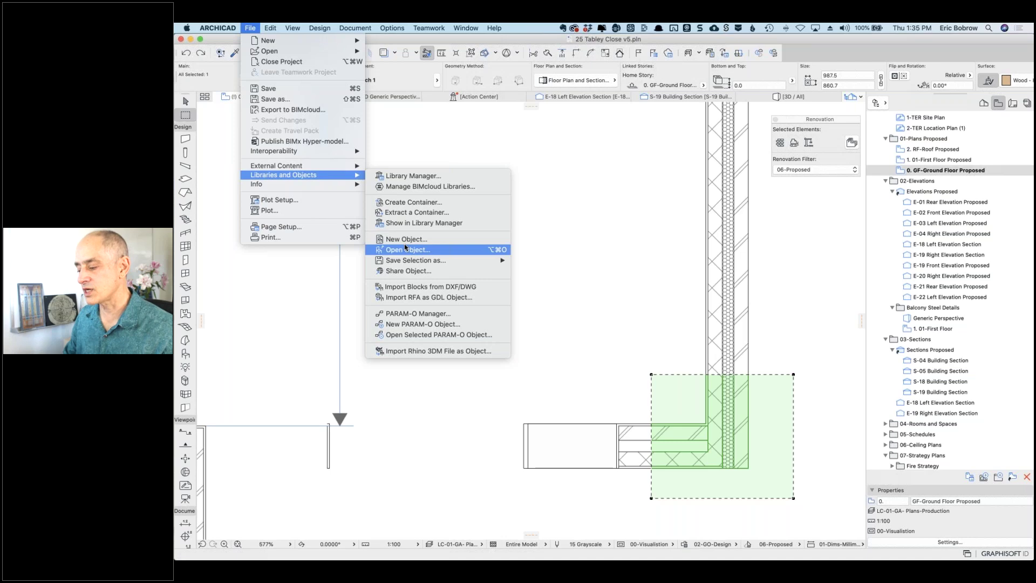
click(767, 446)
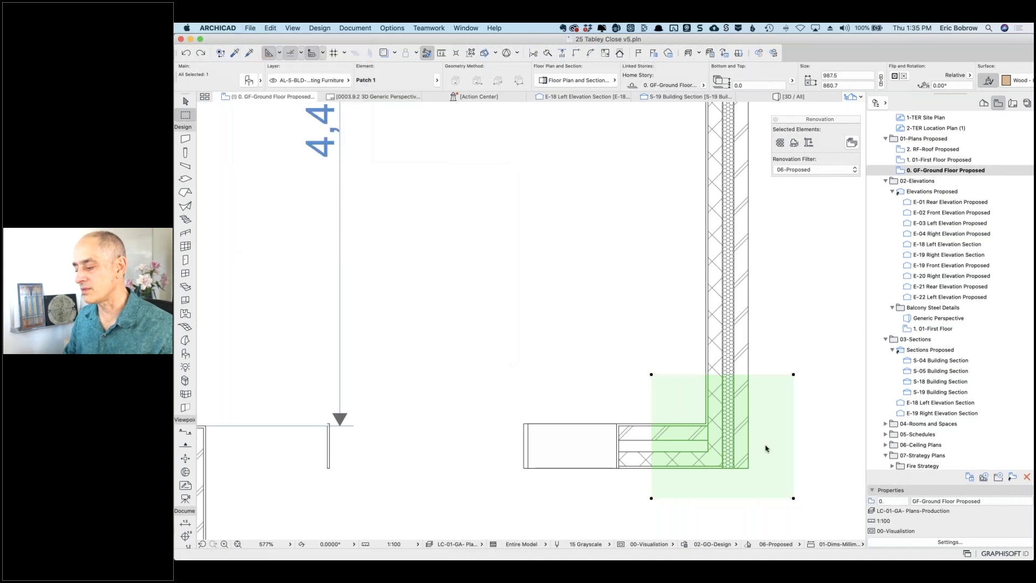
key(super+shift+o)
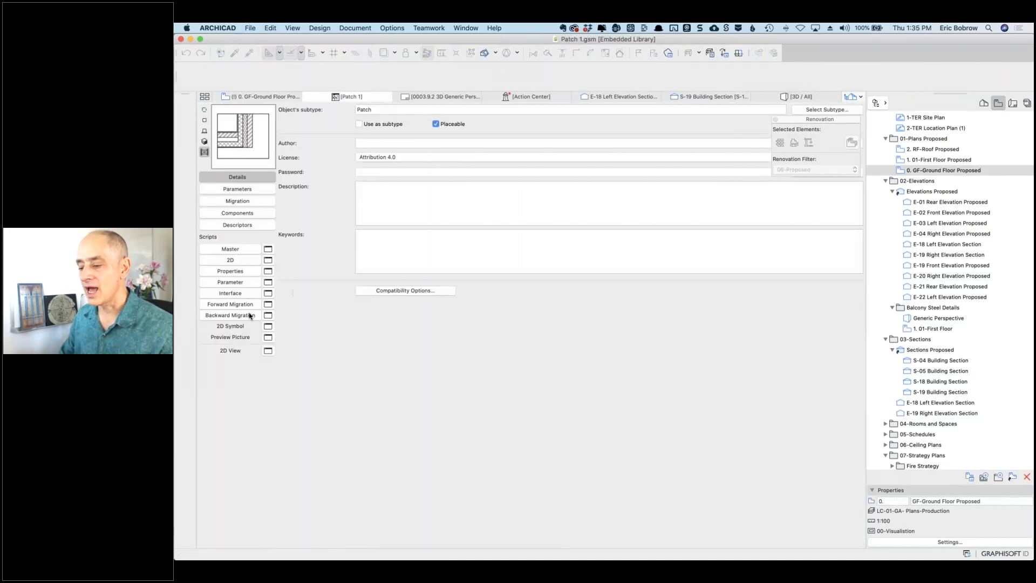
click(269, 326)
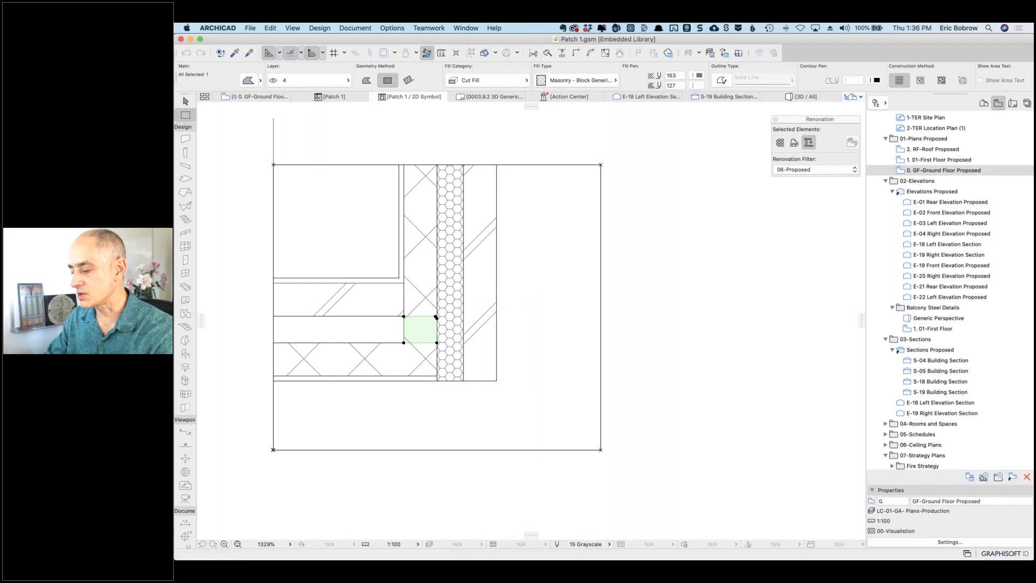
Step: Delete the short vertical line closing the end of the air space in the patch's 2D symbol
click(404, 329)
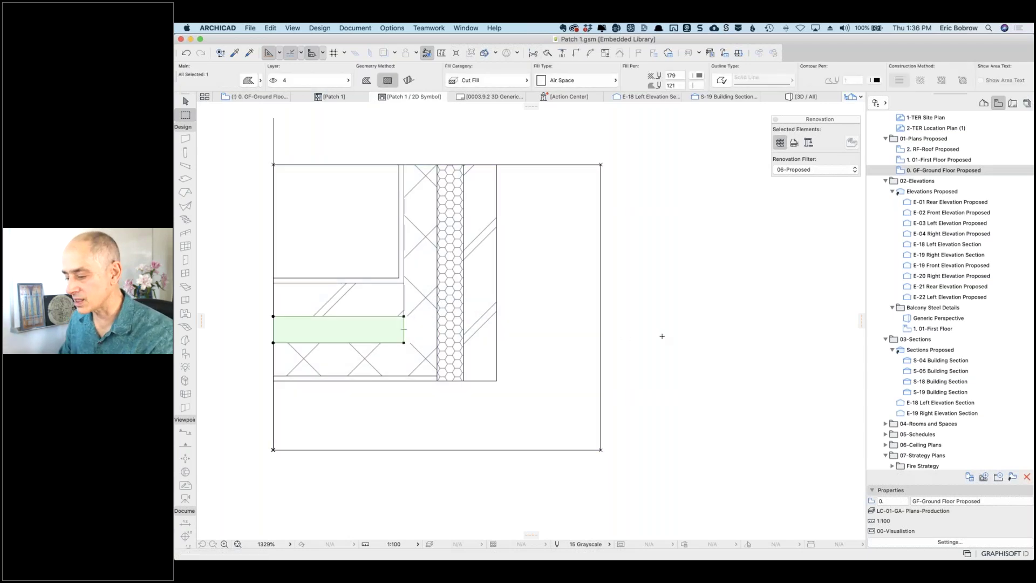
key(Escape)
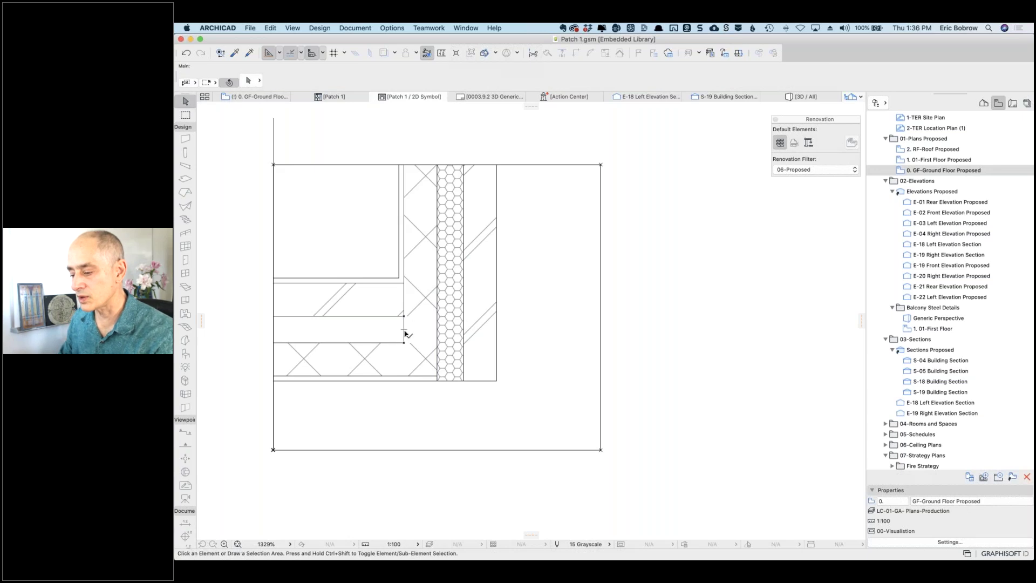
click(405, 329)
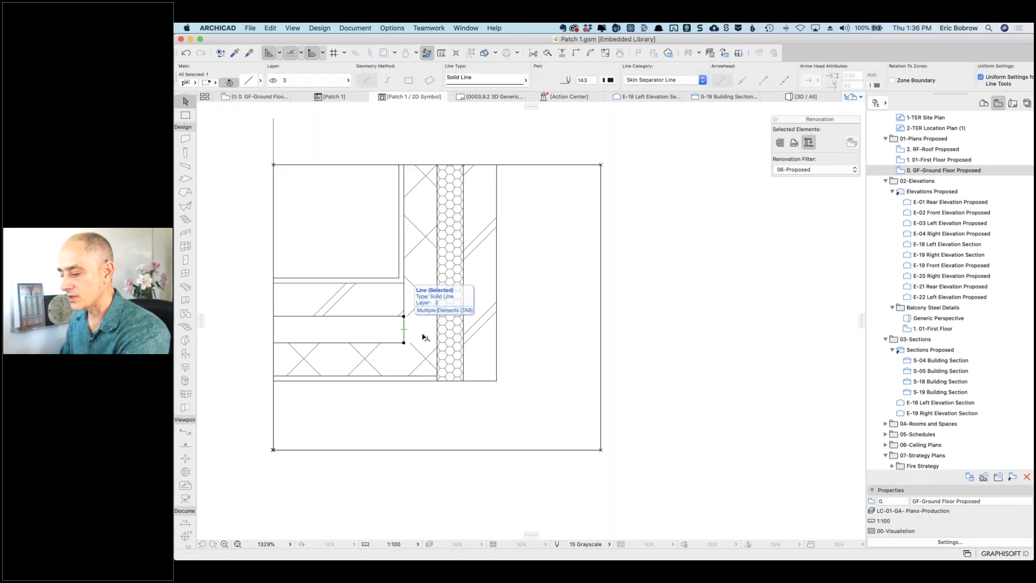
key(Escape)
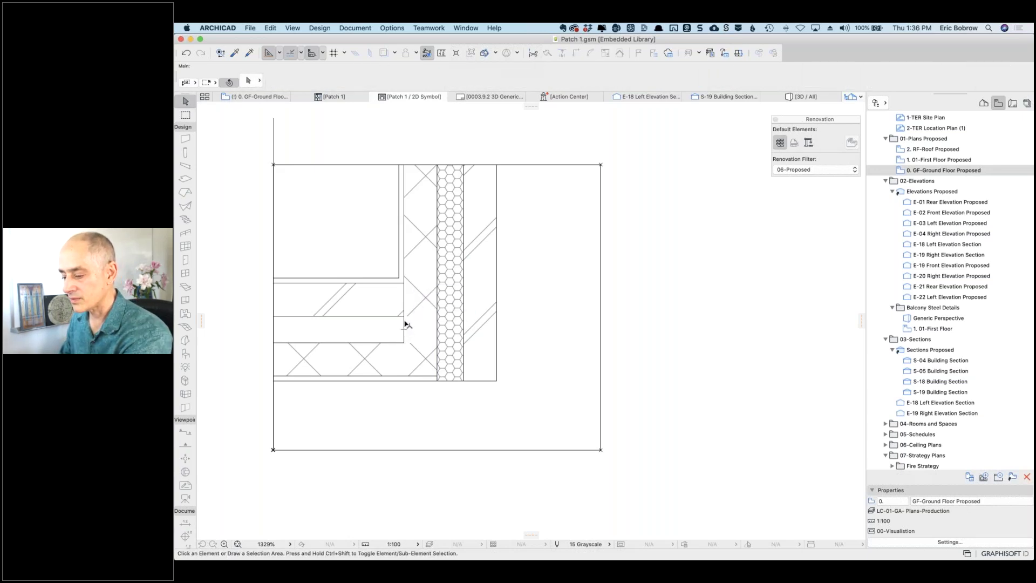
click(405, 326)
key(Delete)
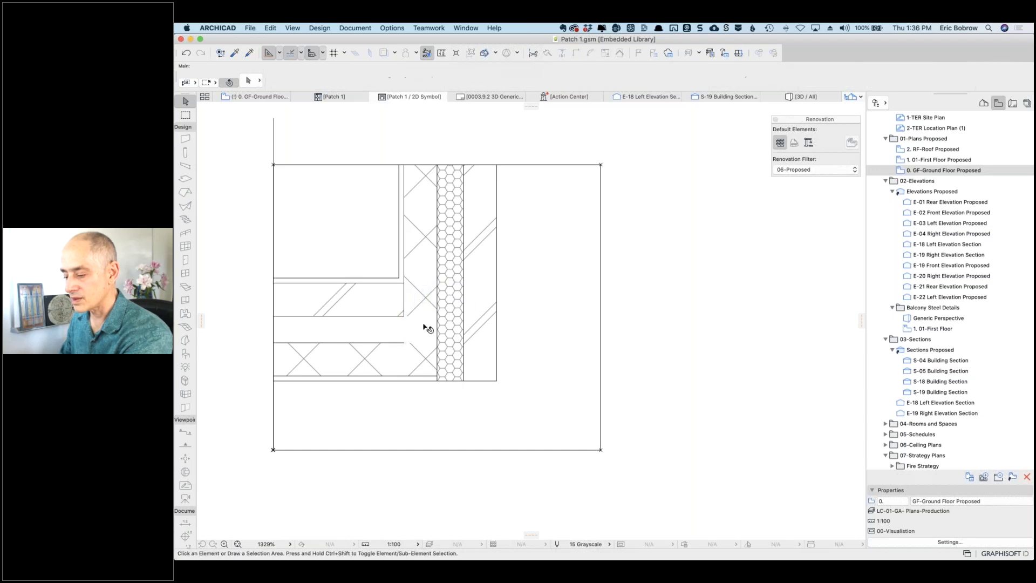
Step: Stretch the two horizontal skin lines bordering the air space across the block skin to the insulation's edge
click(404, 343)
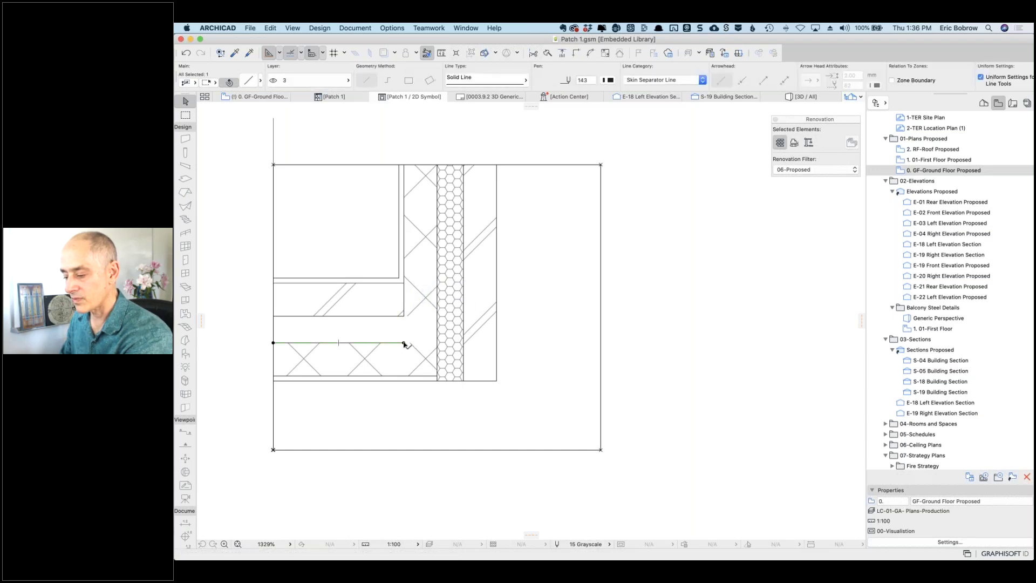
click(404, 343)
click(437, 343)
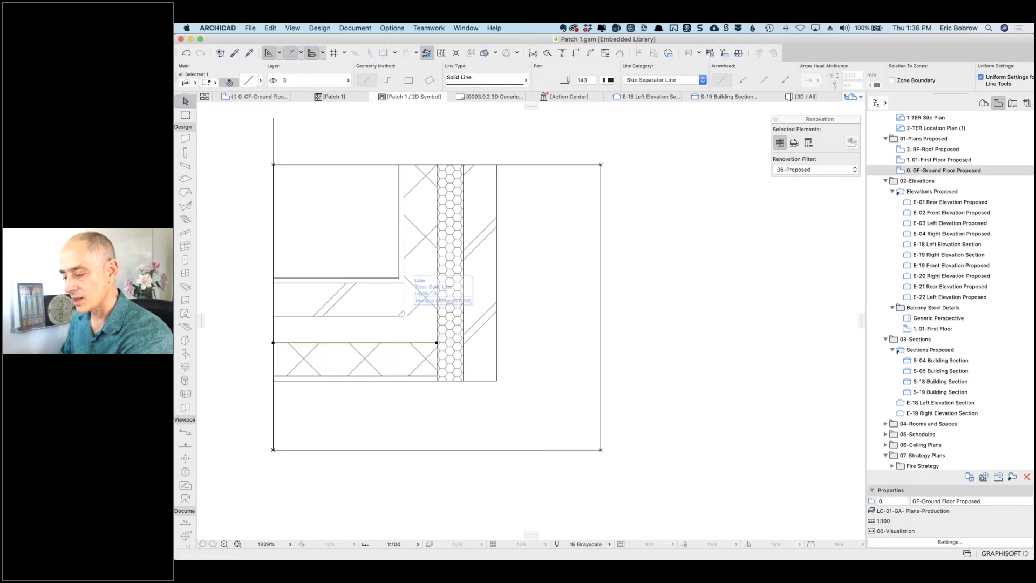
click(400, 318)
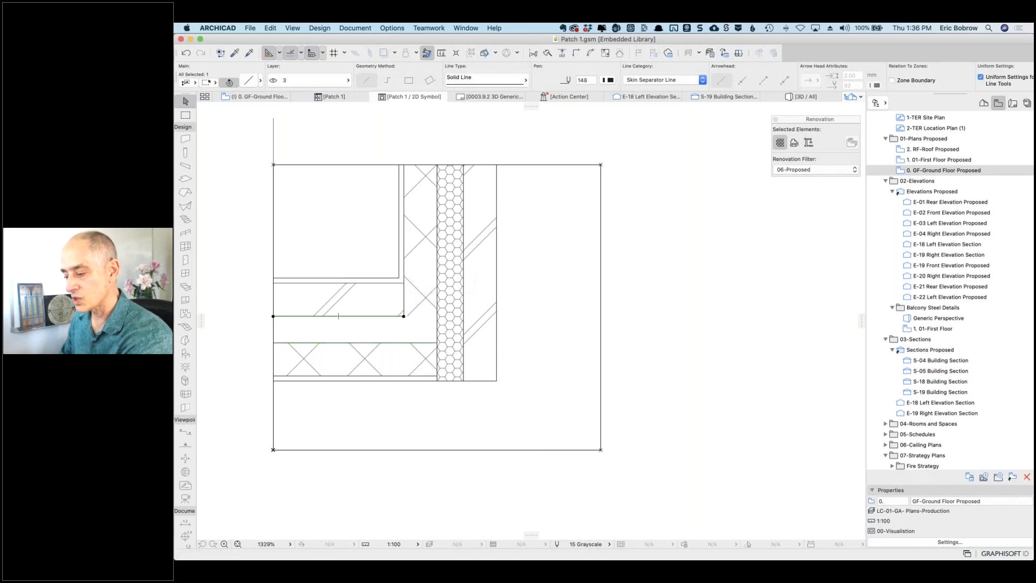
click(404, 316)
click(439, 314)
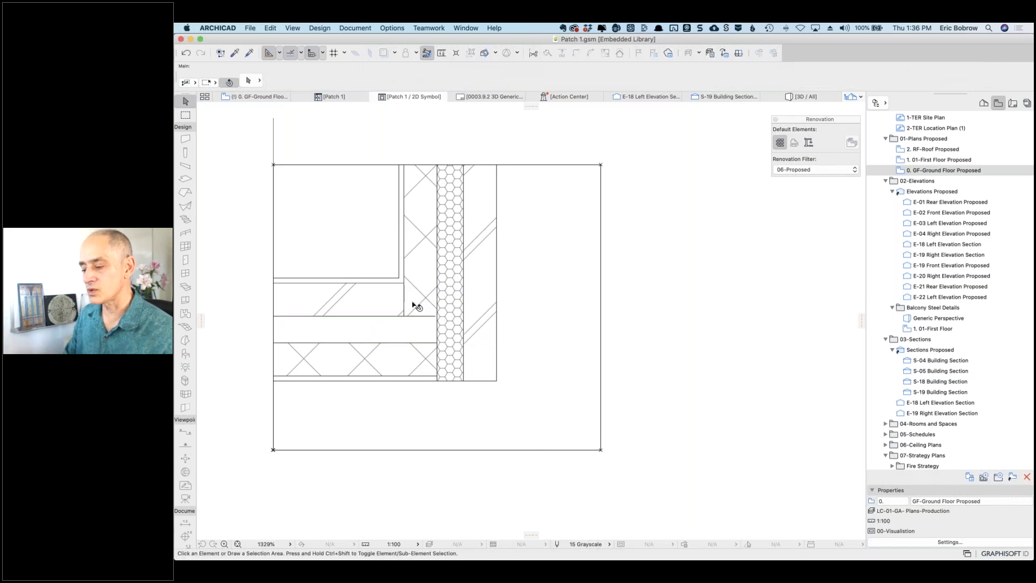
Step: Delete the short vertical separator line between the existing wall's brick skin and the new wall's block skin
click(405, 300)
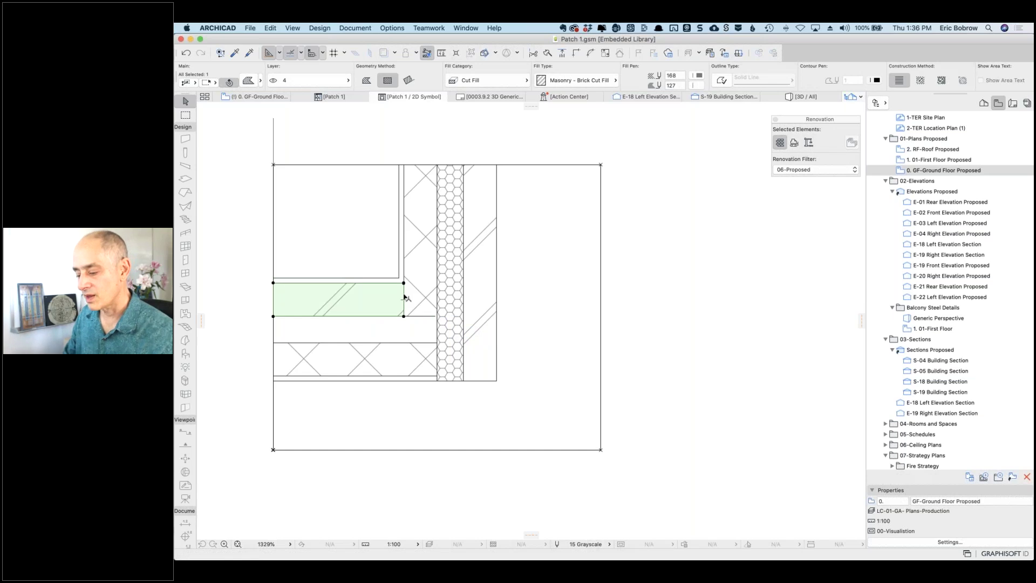
key(Escape)
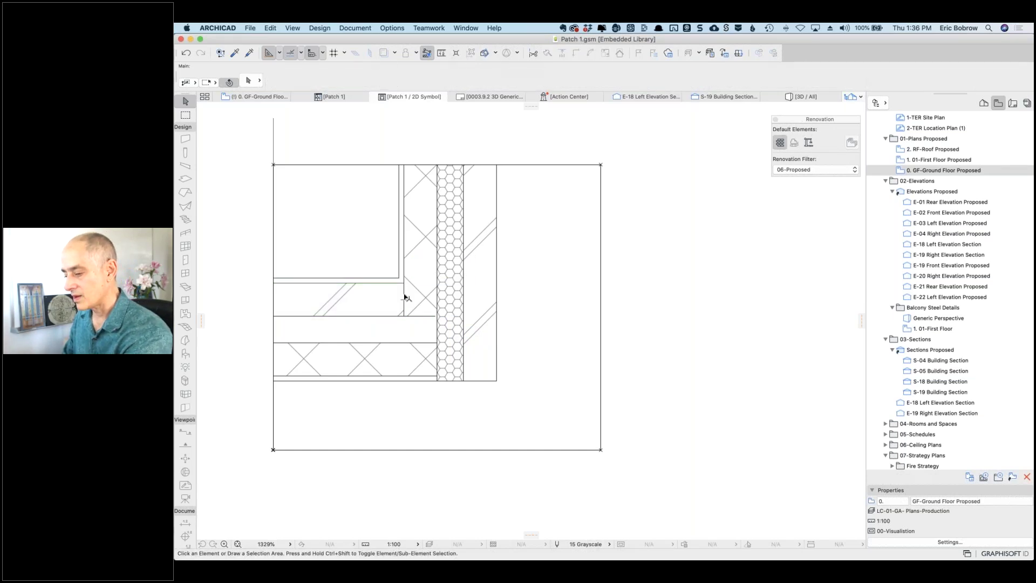
click(404, 300)
key(Delete)
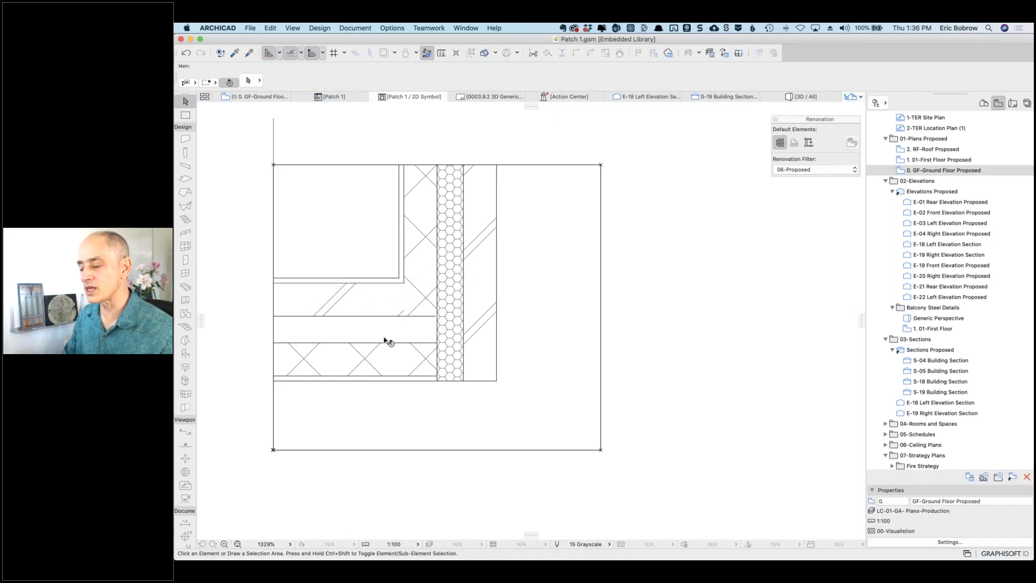
Step: Delete the insulation fill piece at the lower end of the vertical wall, beside the horizontal wall's block skin
click(451, 364)
key(Delete)
click(442, 369)
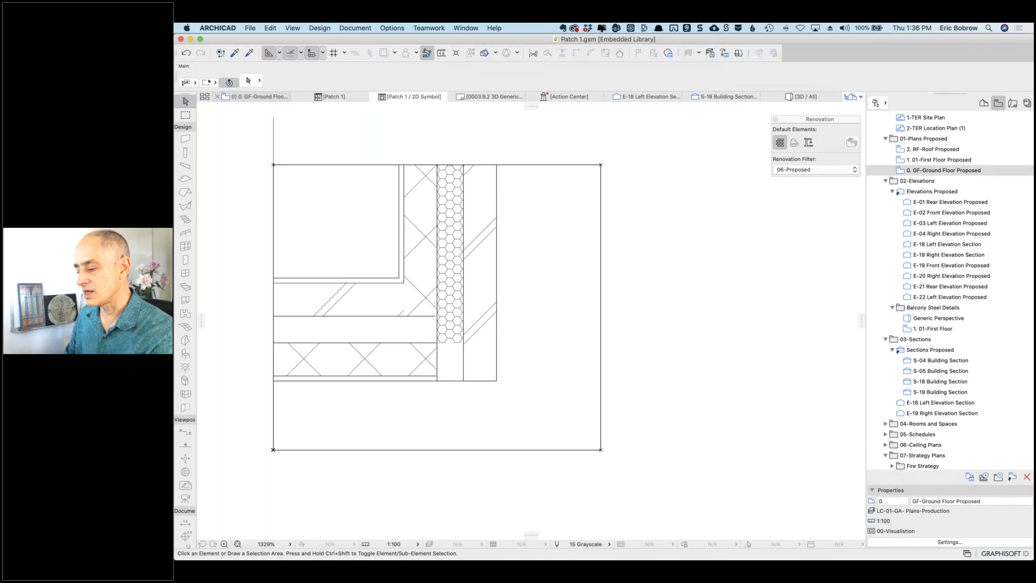
Step: Return to the ground floor plan, move the edited patch aside to compare it with the original corner, and undo the move
click(269, 97)
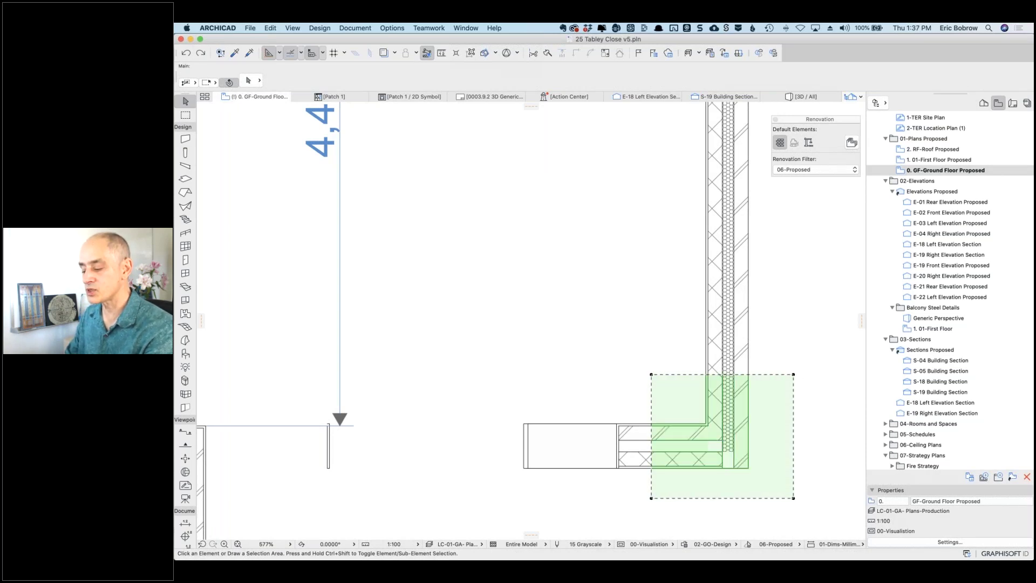
drag(794, 375, 667, 280)
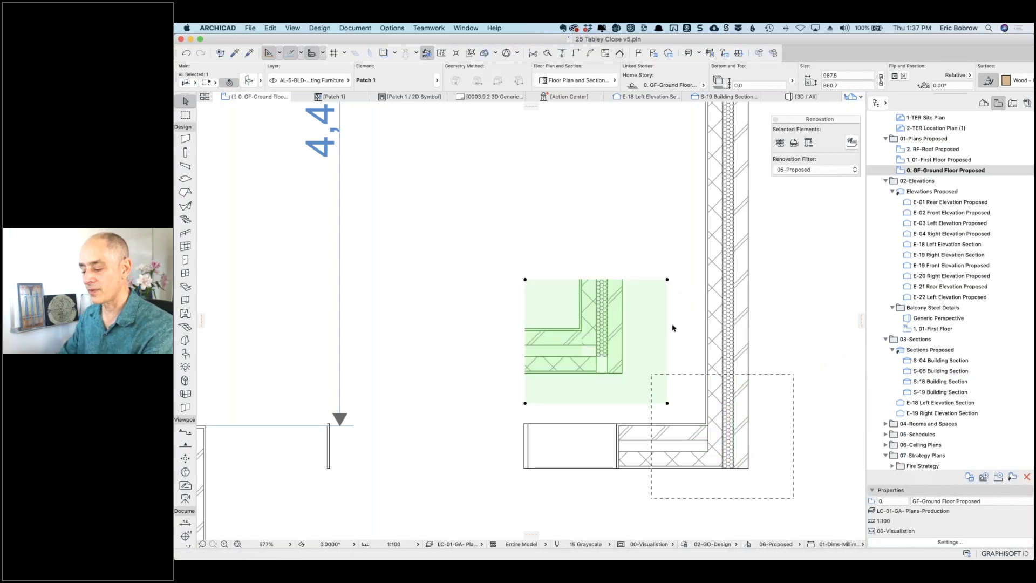
key(super+z)
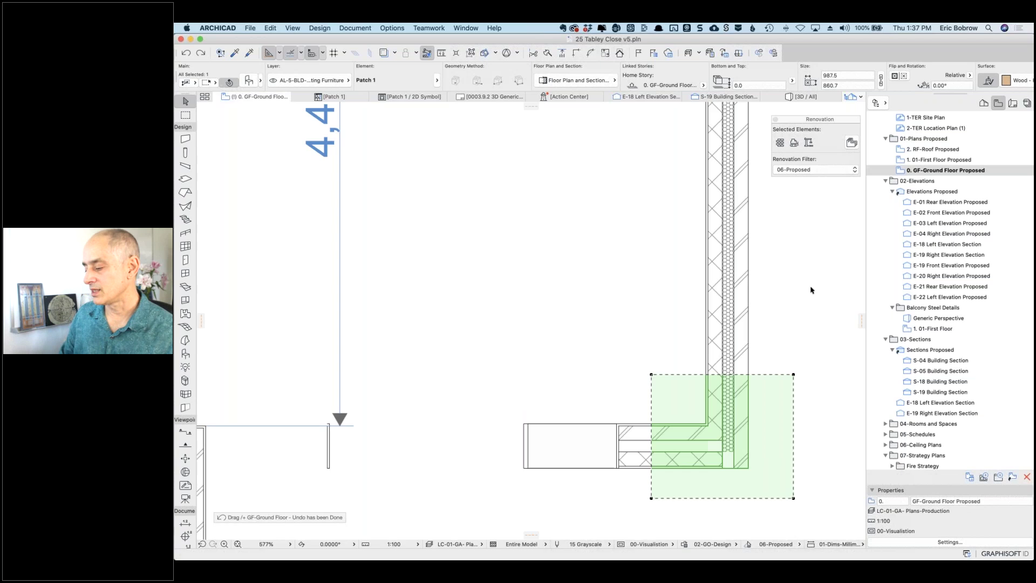
key(Escape)
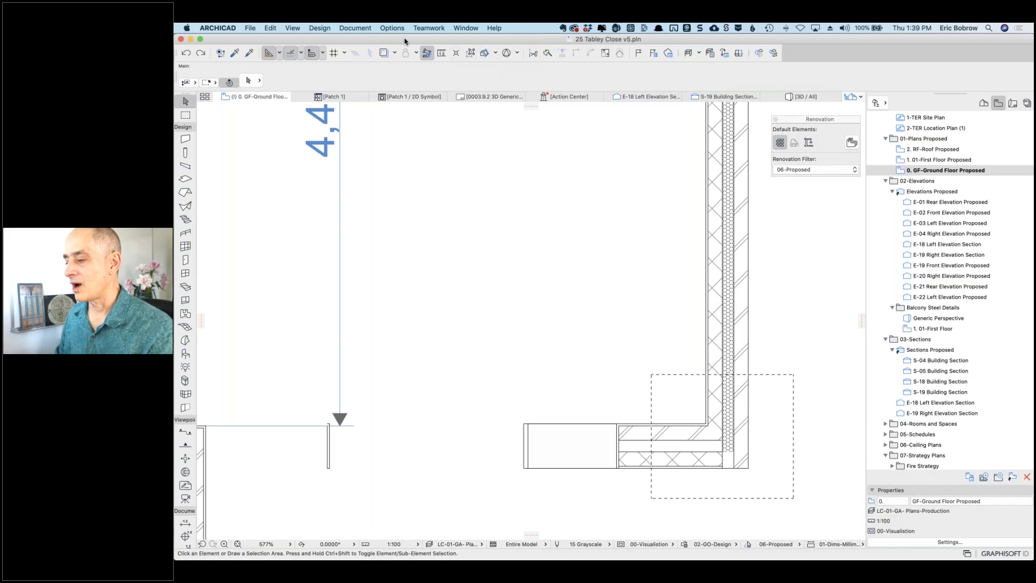
key(super+apostrophe)
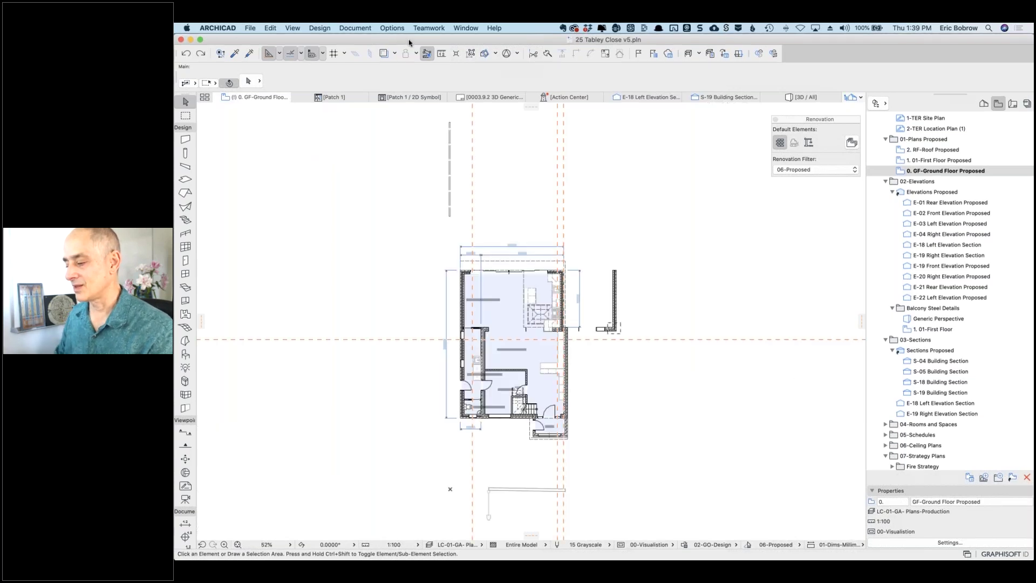
click(250, 28)
click(267, 99)
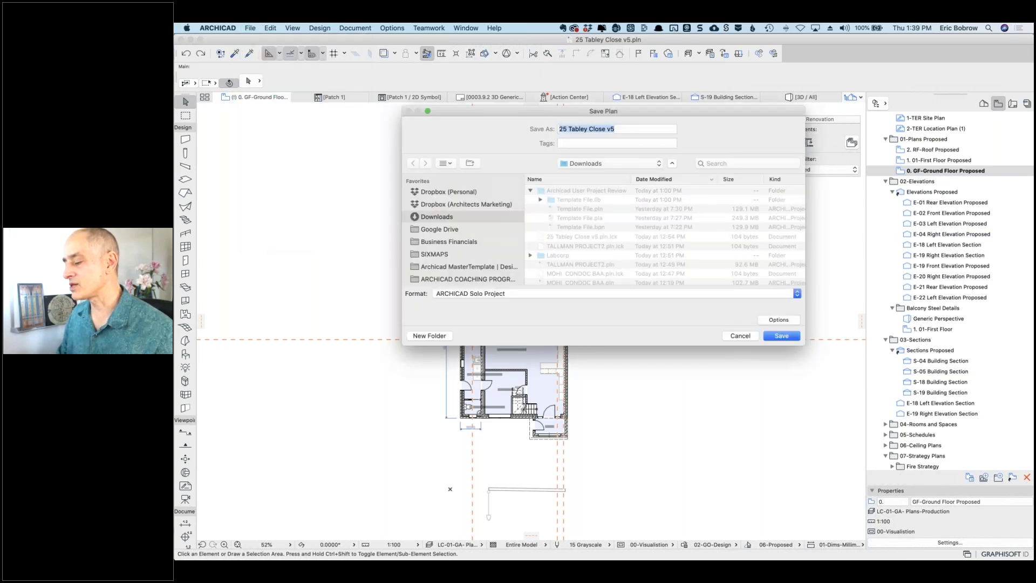
key(Right)
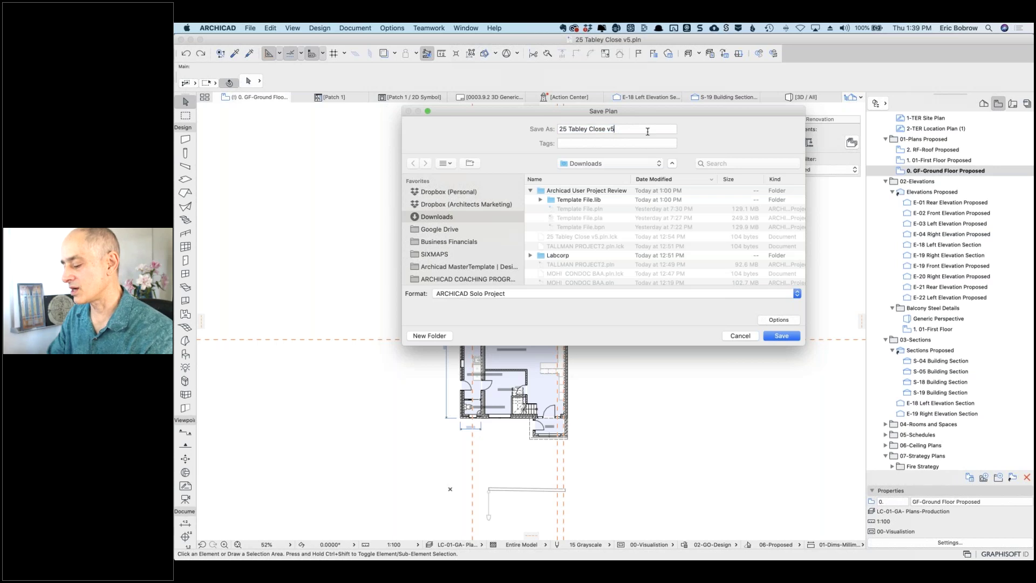
text(after coaching)
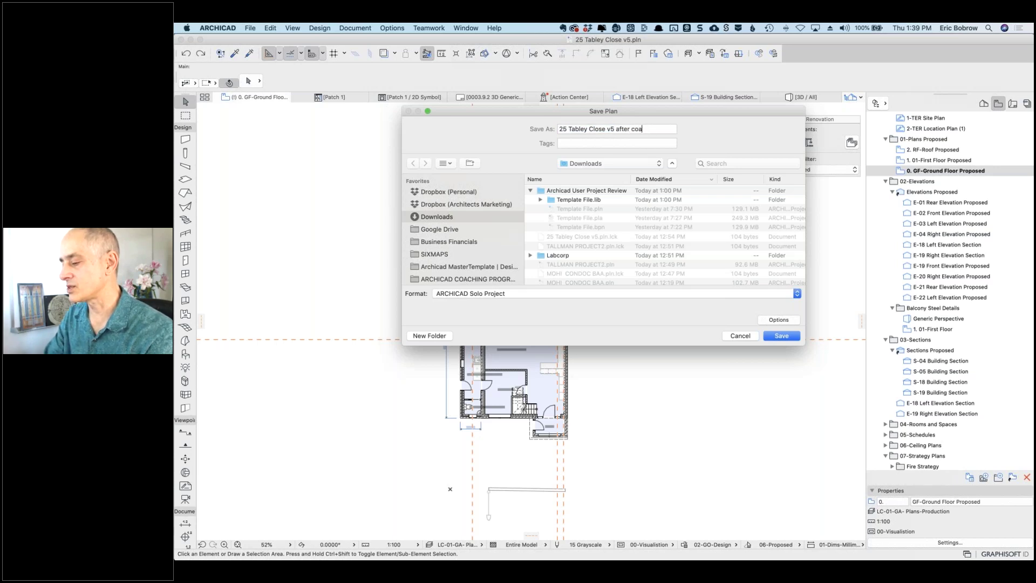
click(781, 337)
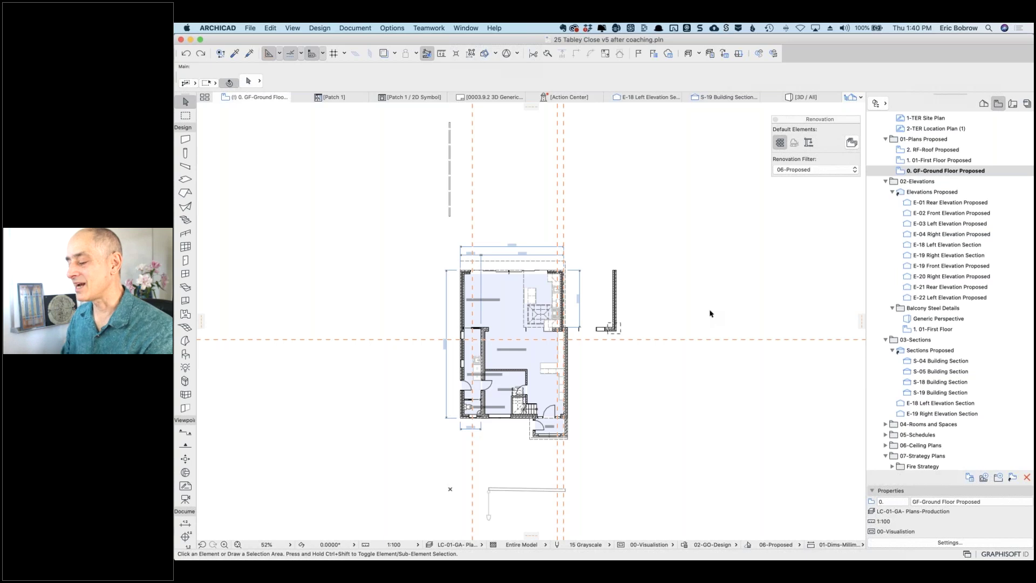
Step: Switch to Slack and read the latest messages in the coaching-calls channel
scroll(764, 292, up, 3)
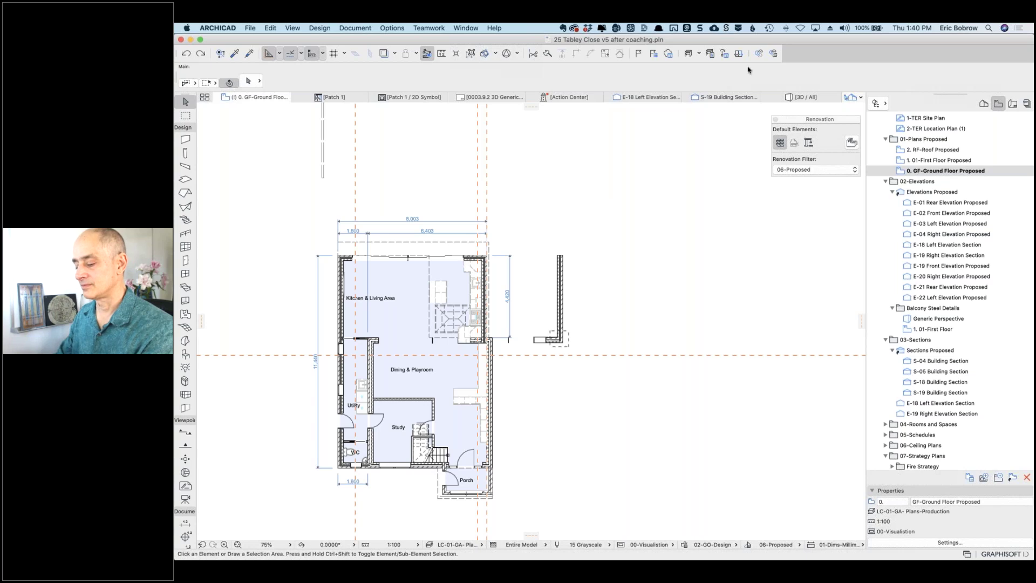
key(super+Tab)
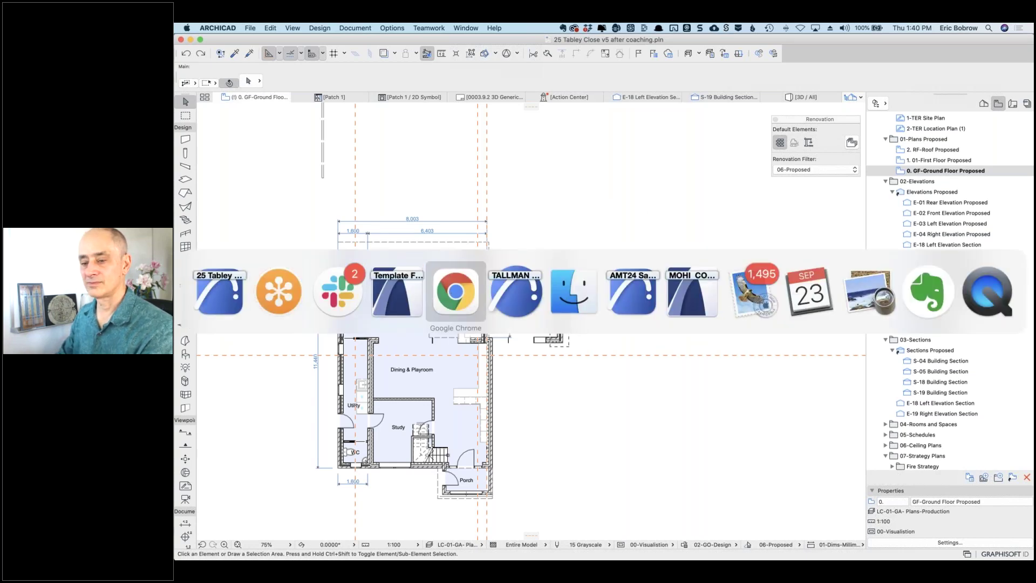
click(454, 293)
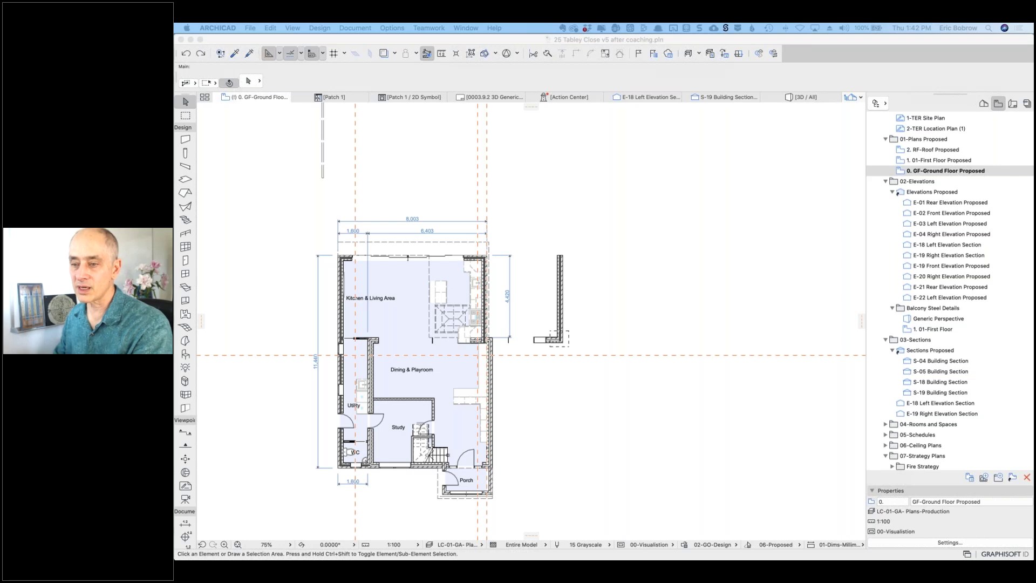
drag(187, 146, 744, 114)
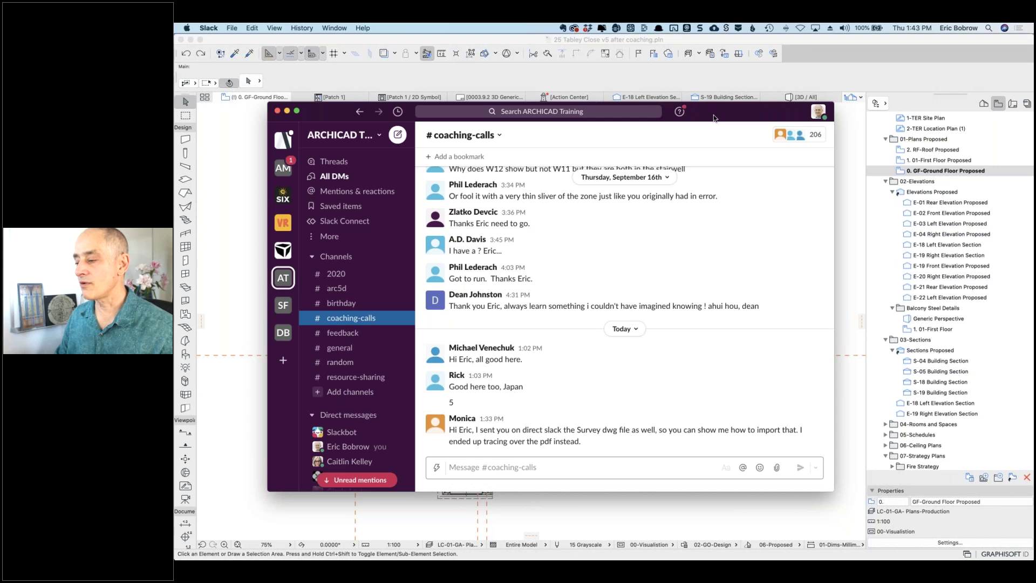
drag(718, 117, 162, 129)
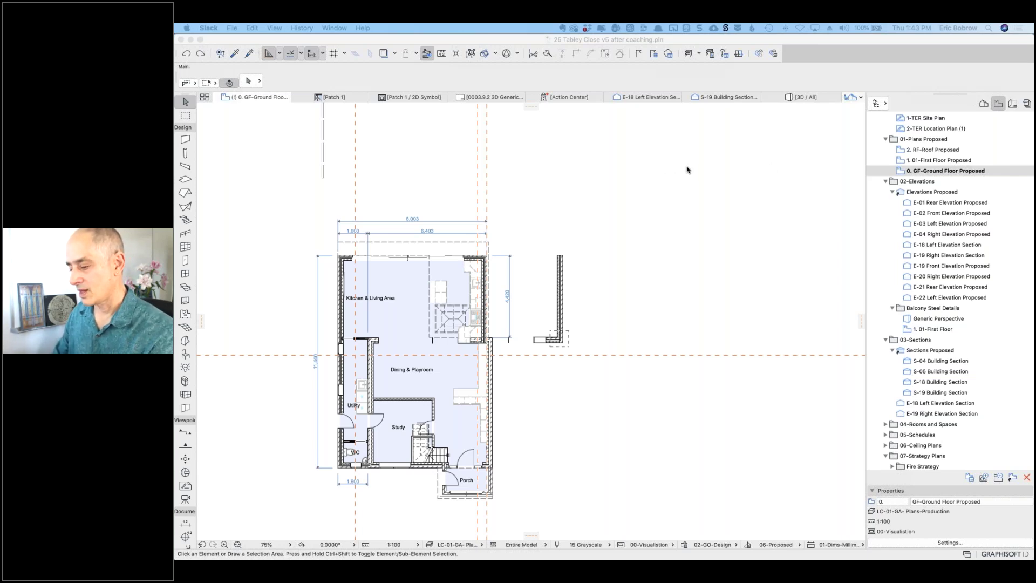
Step: Switch to the MOHI CONDOC BAA project and select the coping object at the brick parapet's corner in 3D to examine it
key(super+Tab)
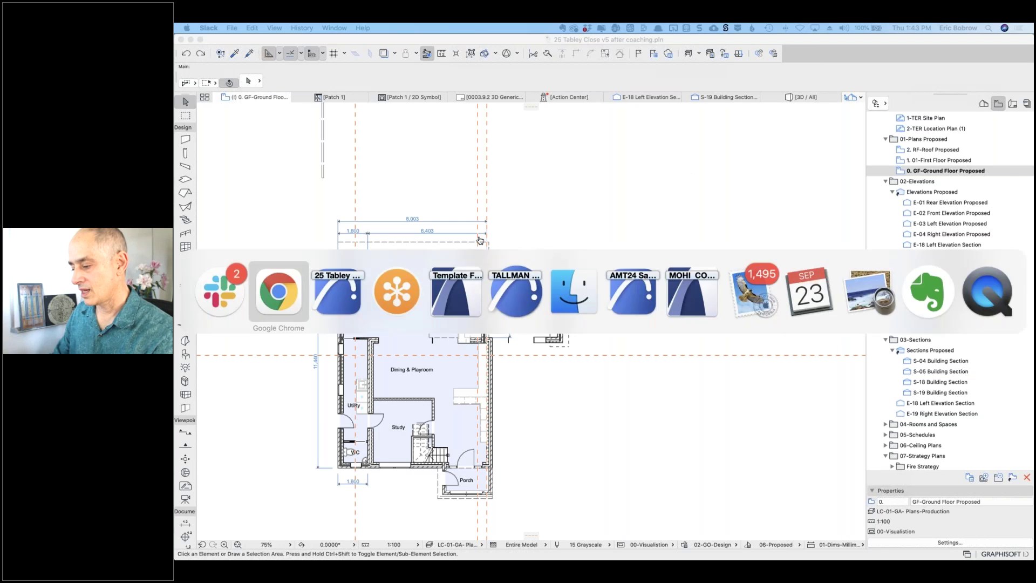
click(691, 292)
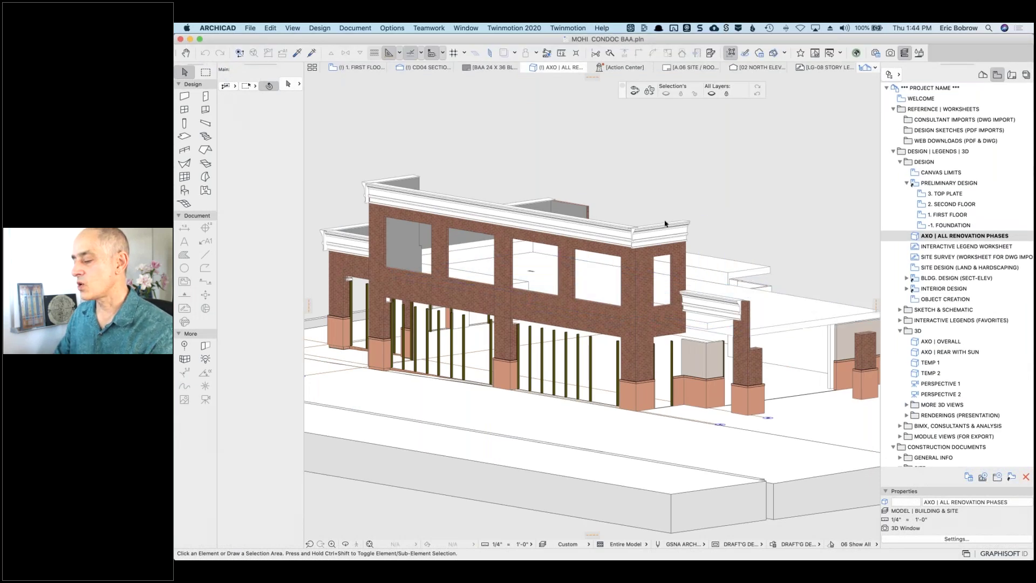
shift+middle_drag(643, 250, 642, 260)
scroll(636, 287, up, 5)
scroll(636, 286, up, 5)
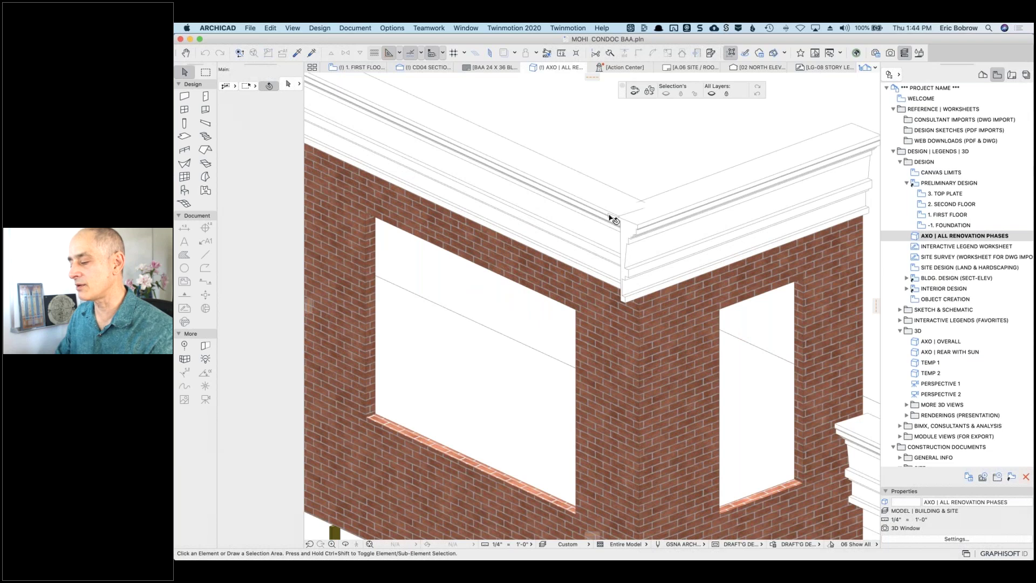
click(696, 238)
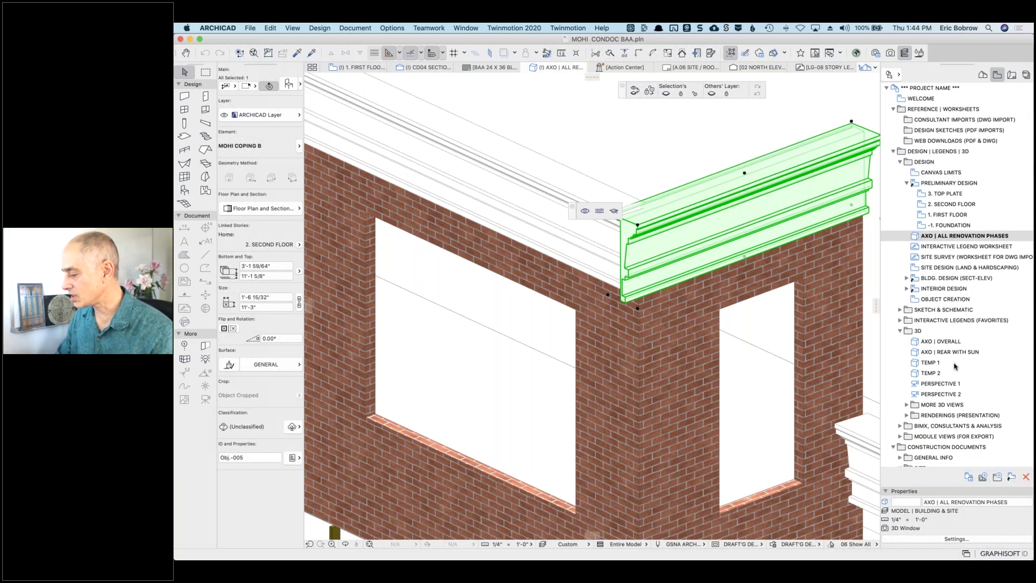
Step: Open the 03 South Elevation view from the construction documents
scroll(957, 366, down, 5)
scroll(957, 366, down, 7)
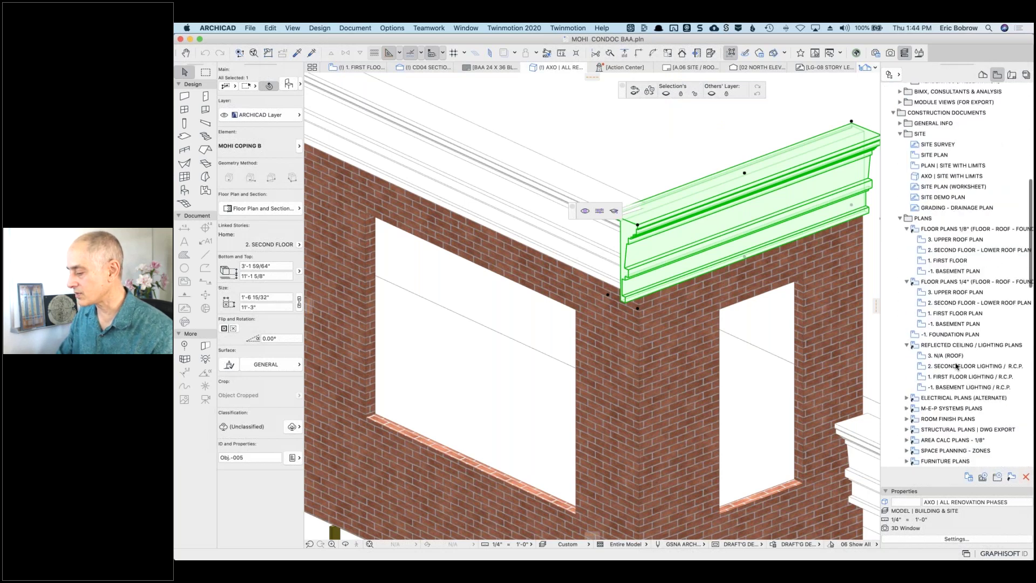
scroll(957, 366, down, 2)
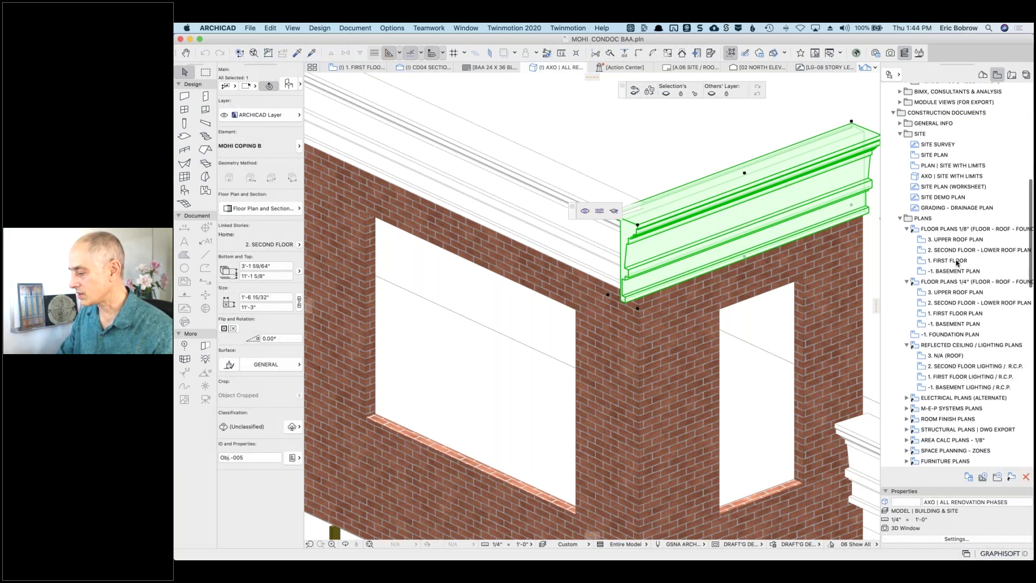
scroll(956, 263, down, 8)
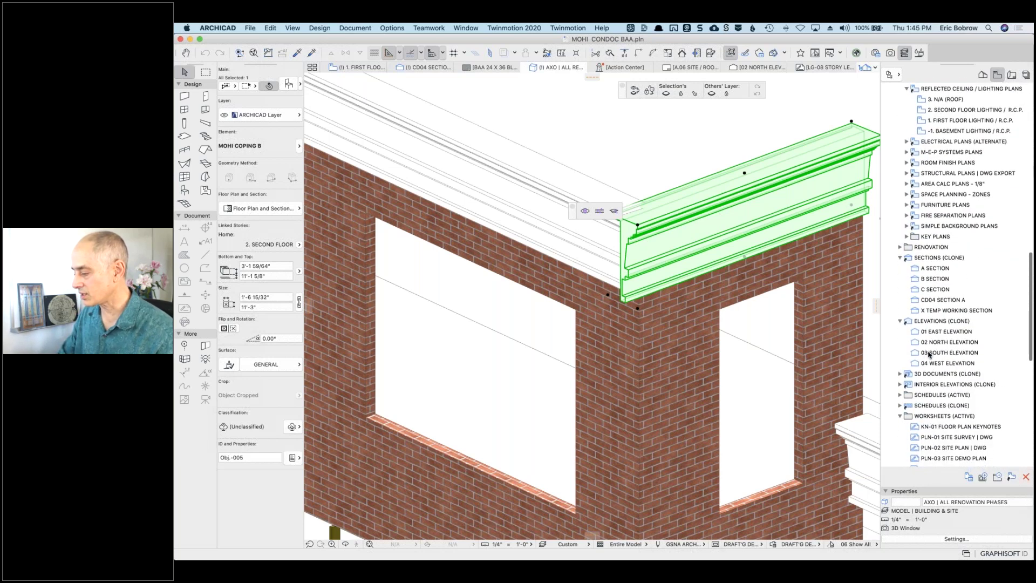
double_click(931, 353)
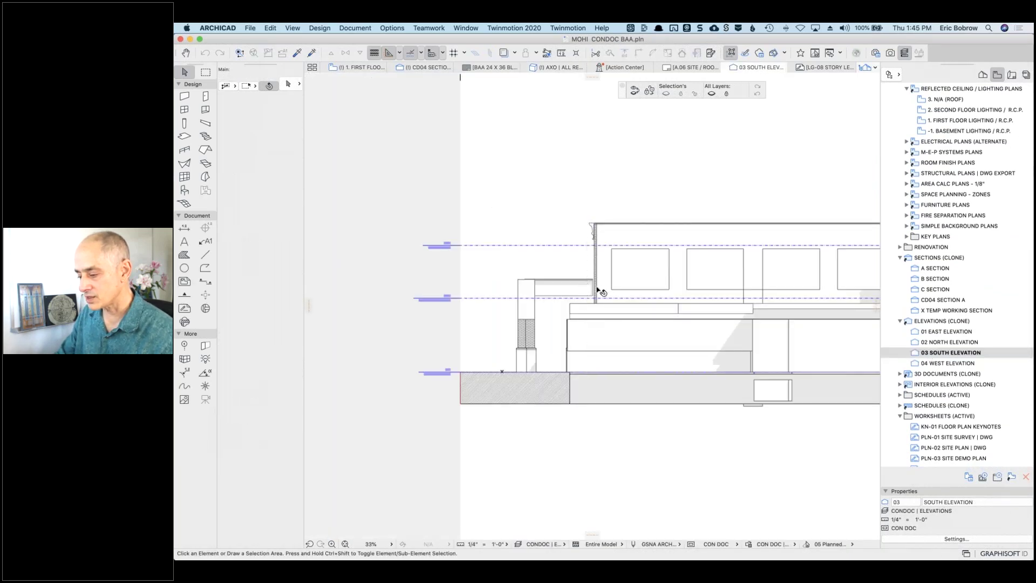
Step: Copy the MOHI COPING B object beside the top of the brick parapet wall
scroll(597, 235, up, 6)
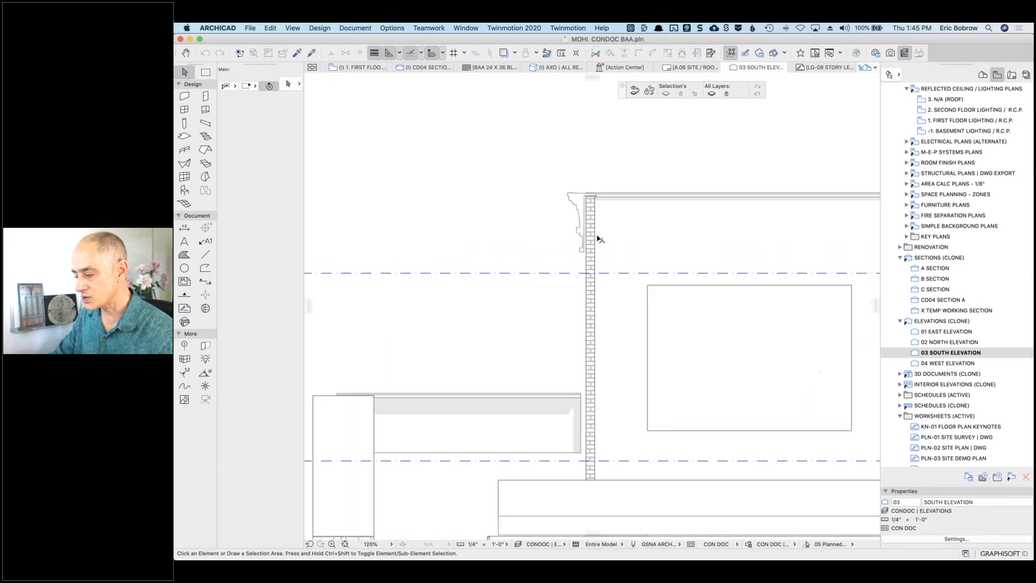
scroll(597, 236, up, 3)
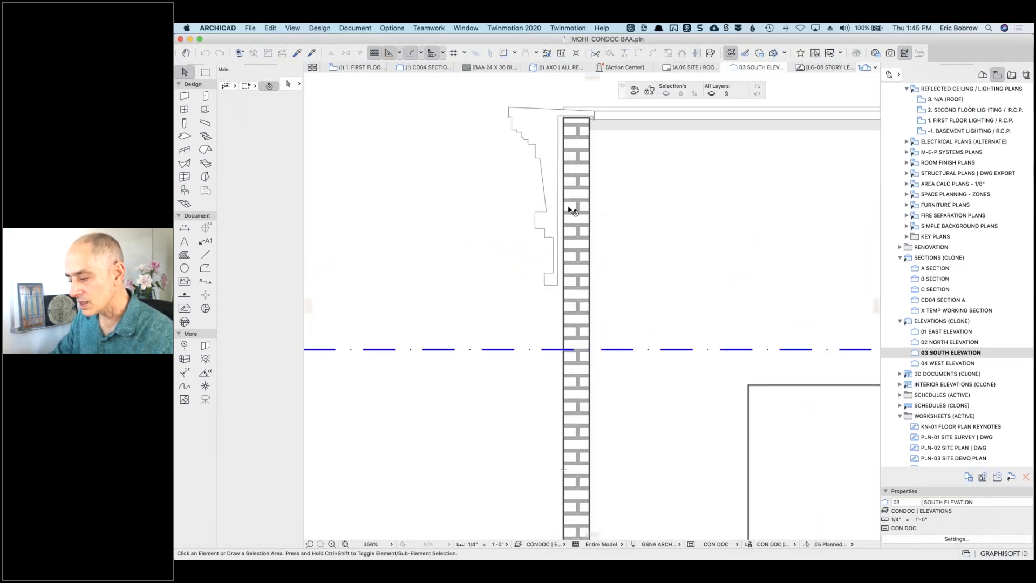
click(549, 236)
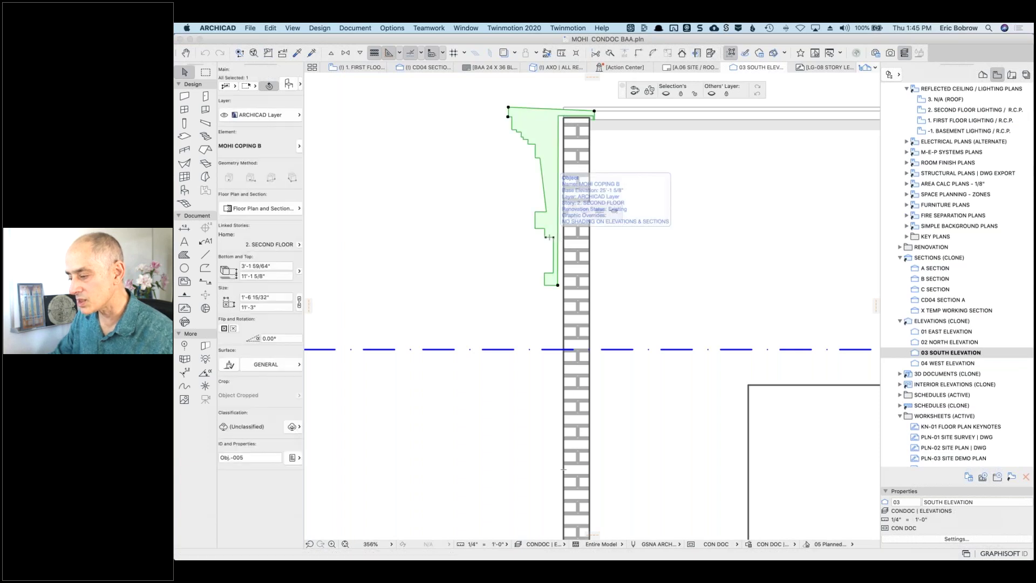
scroll(593, 117, up, 4)
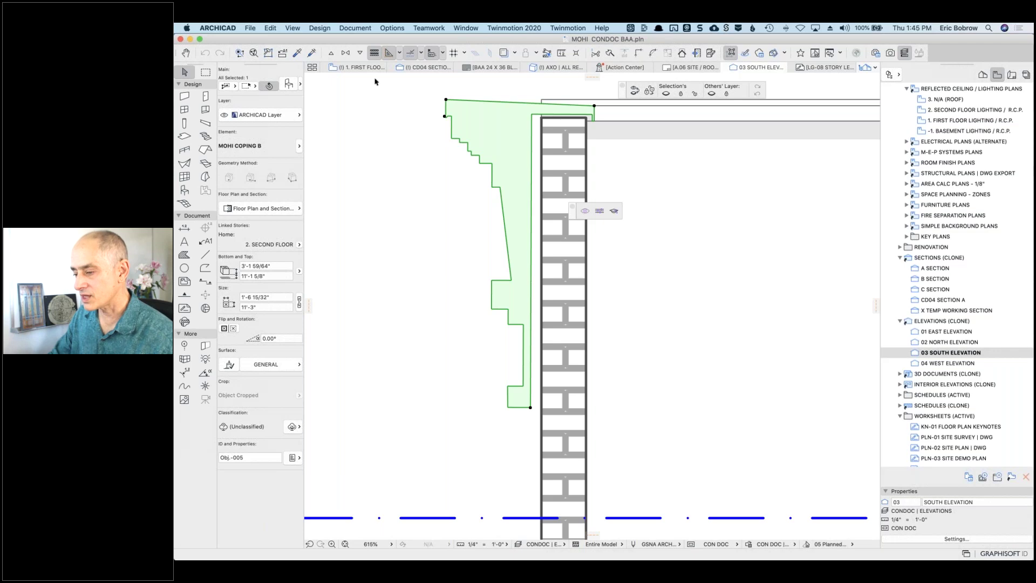
click(270, 28)
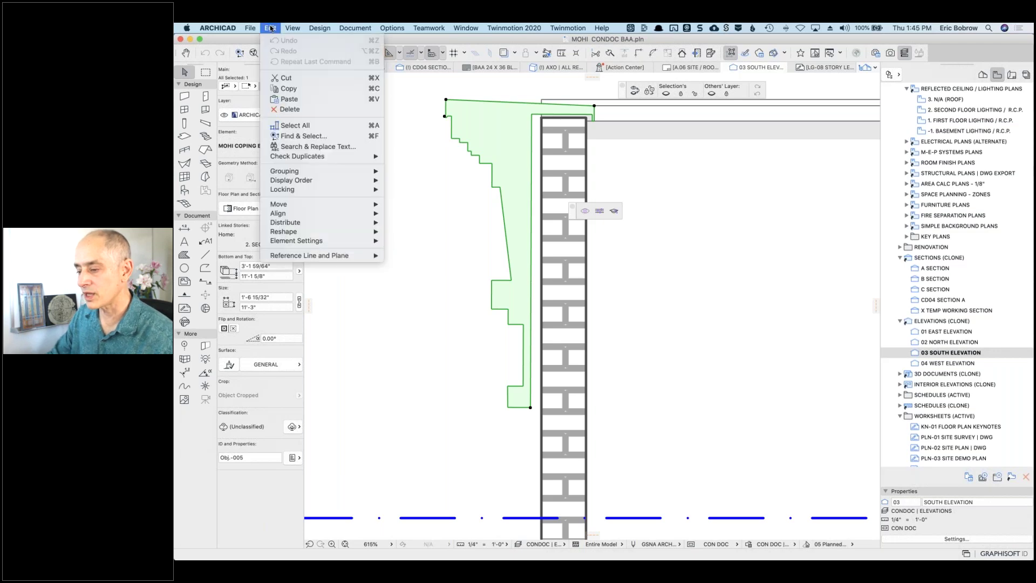
click(290, 89)
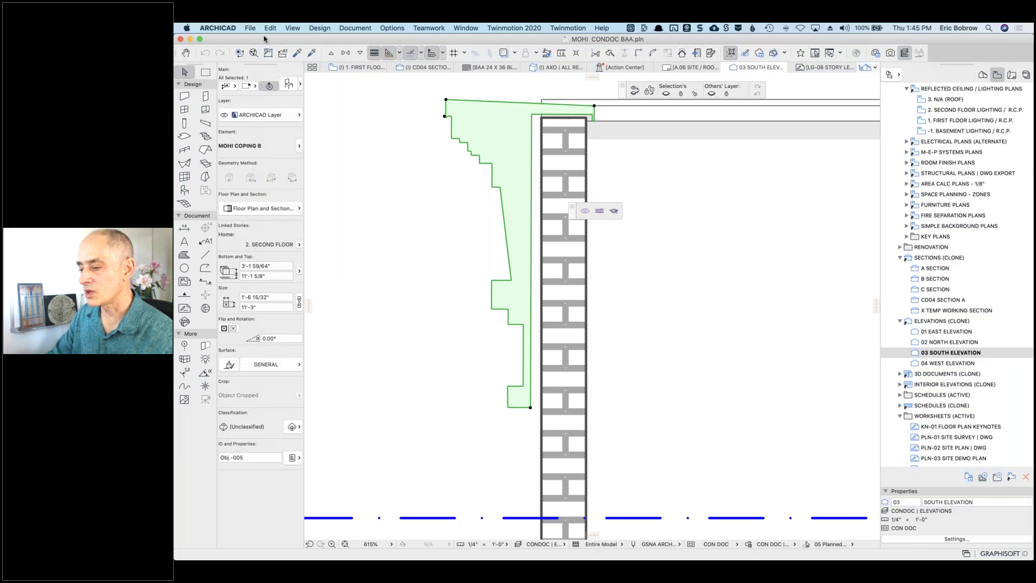
Step: Create a new complex profile named "Coping 1" in the Profile Manager
click(392, 28)
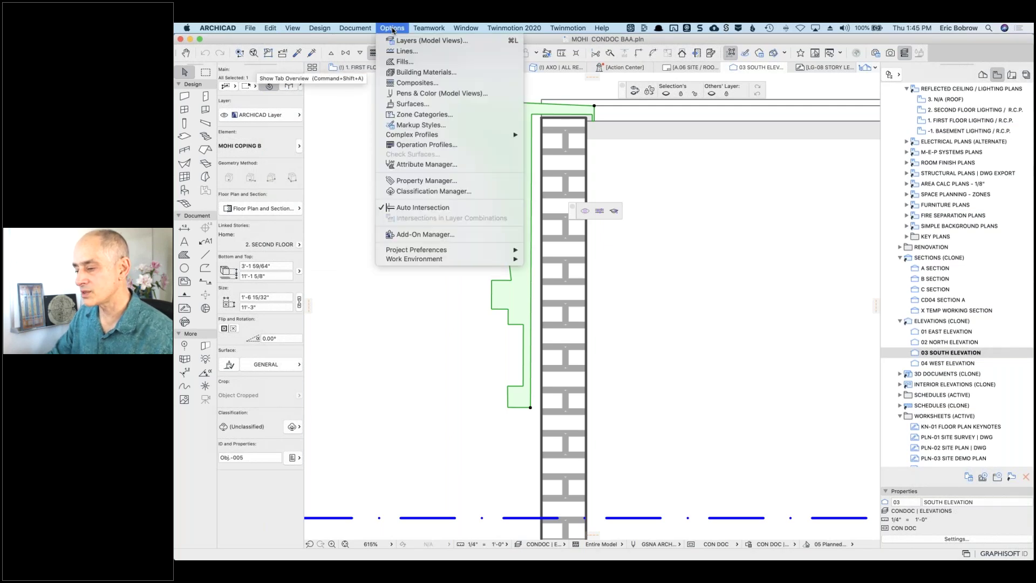
mouse_move(420, 136)
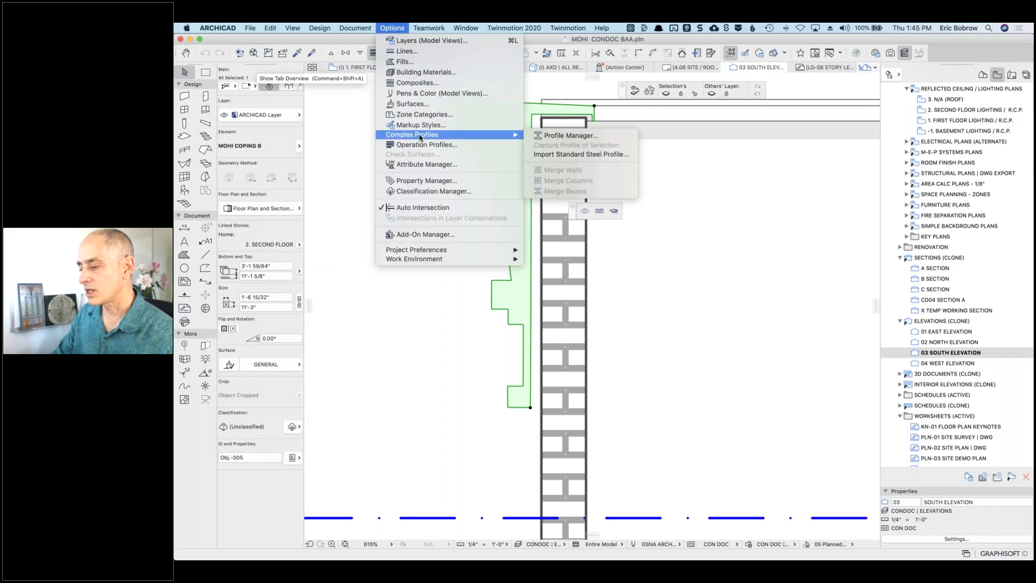
click(553, 136)
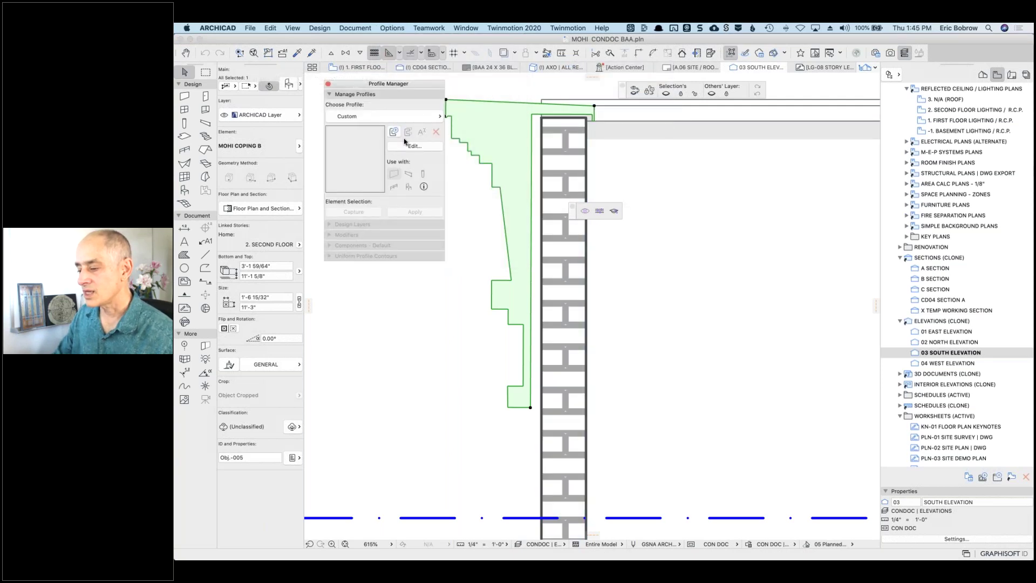
click(395, 136)
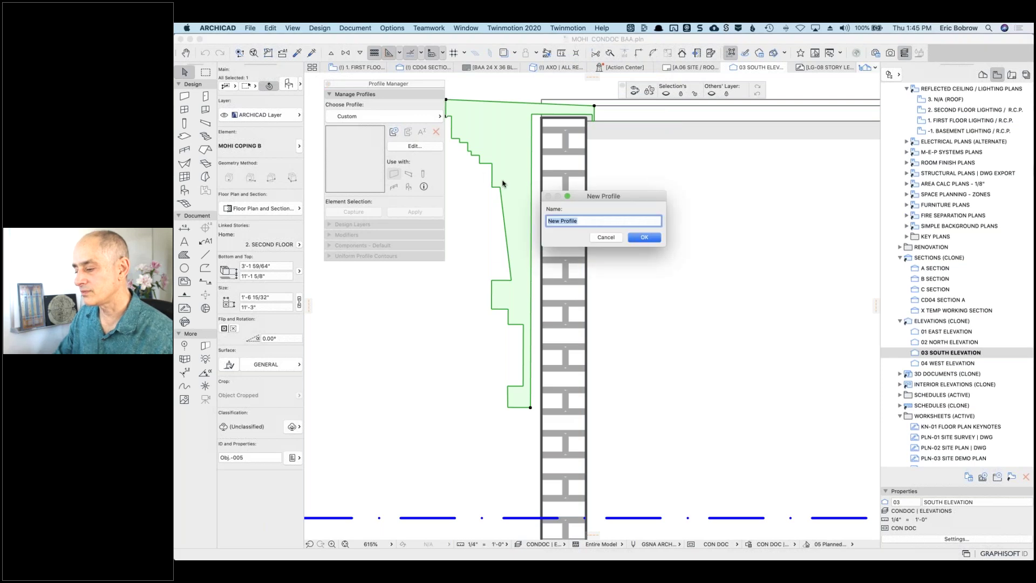
text(Cop)
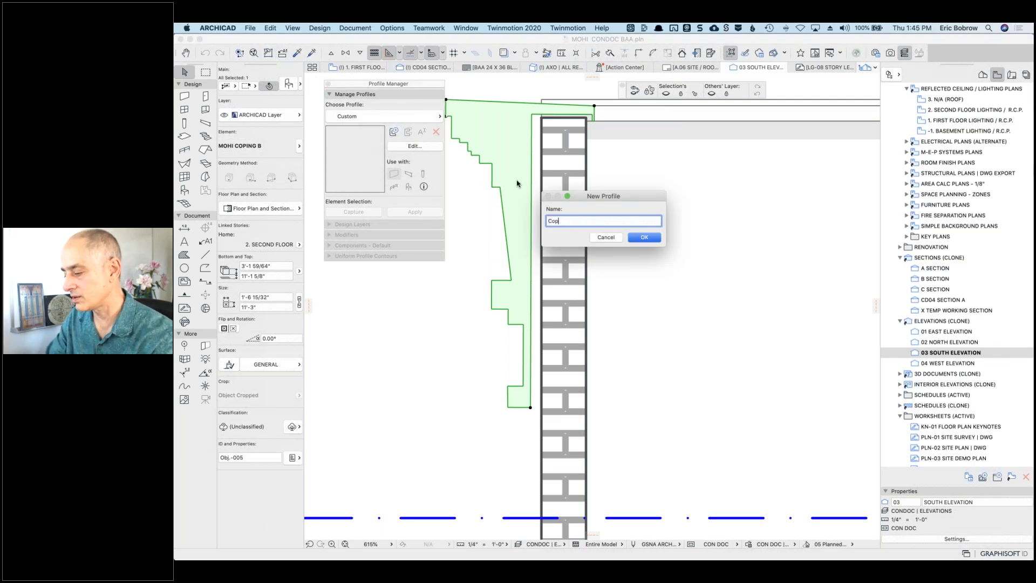
text(ing 1)
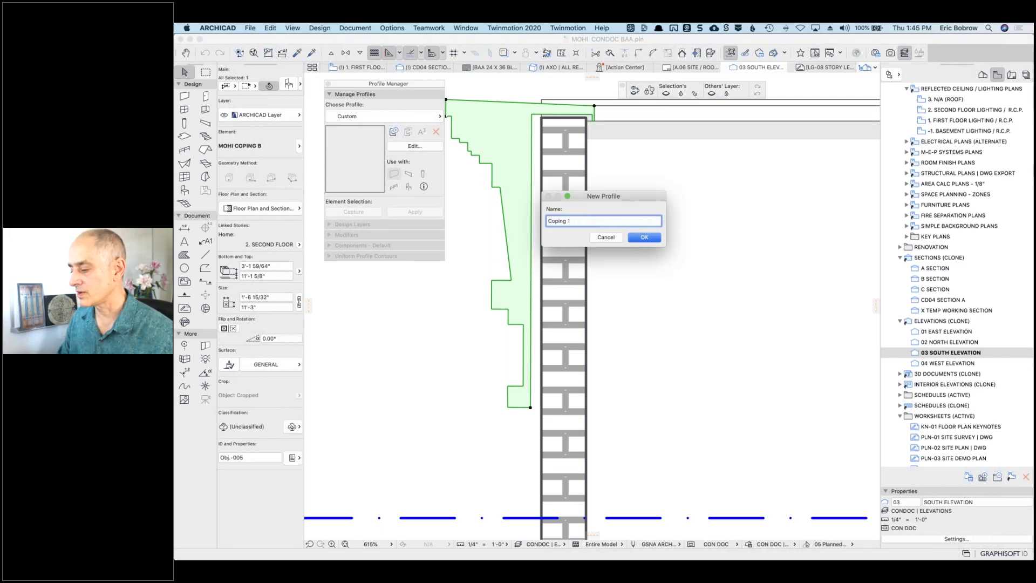
click(645, 238)
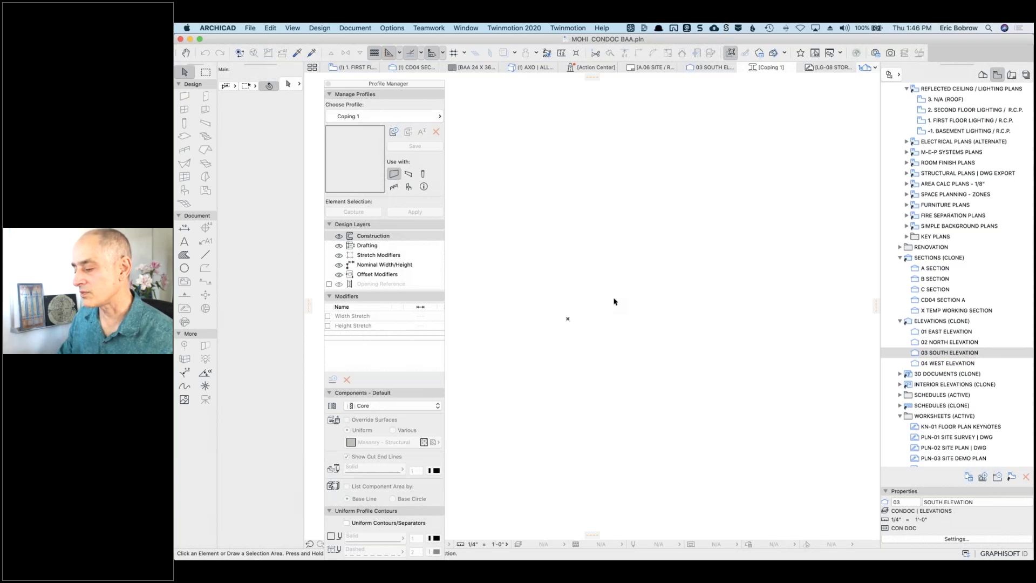
Step: Paste the copied coping shape into the Coping 1 profile at the center of the current view, zooming to pasted elements
click(269, 27)
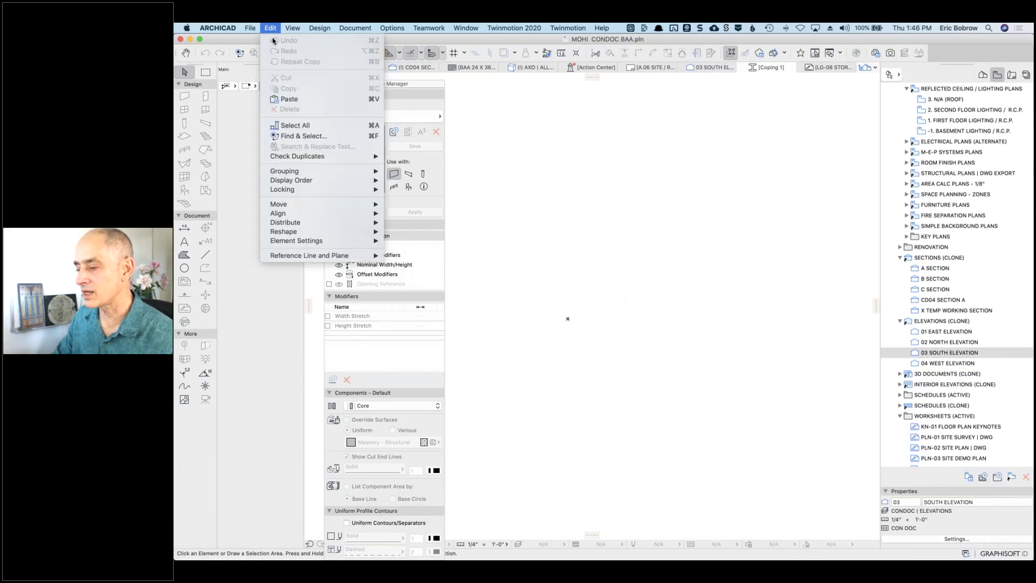
click(285, 97)
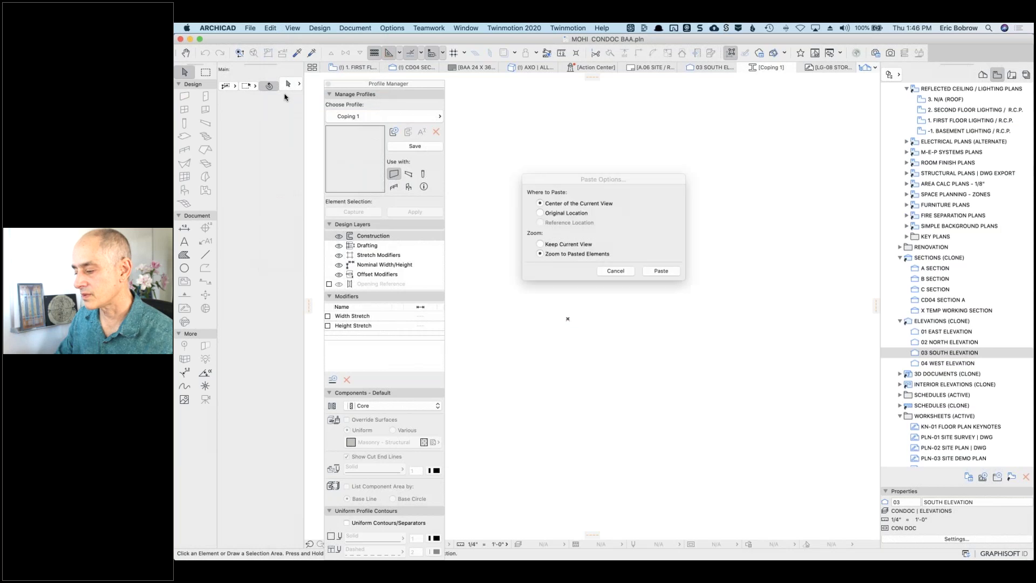
click(658, 272)
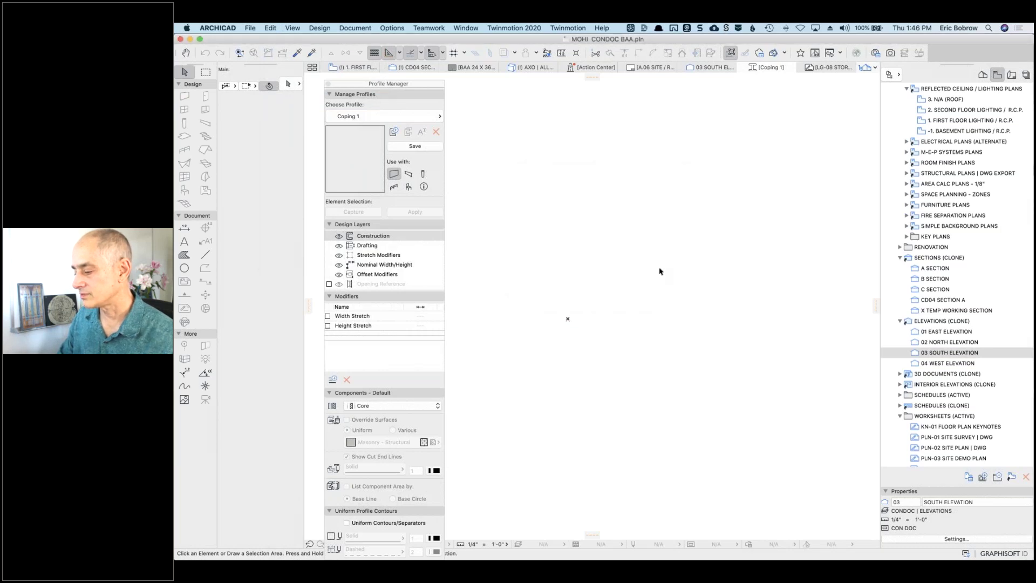
scroll(675, 283, down, 6)
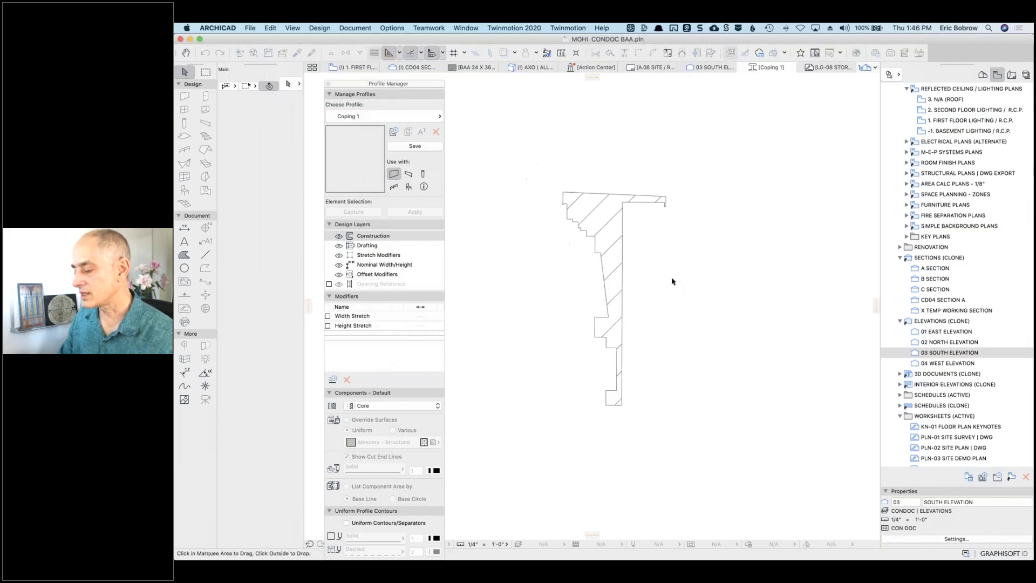
Step: Confirm the pasted coping and move its fill from the inner corner under the cap to the profile origin
click(701, 285)
scroll(674, 285, up, 6)
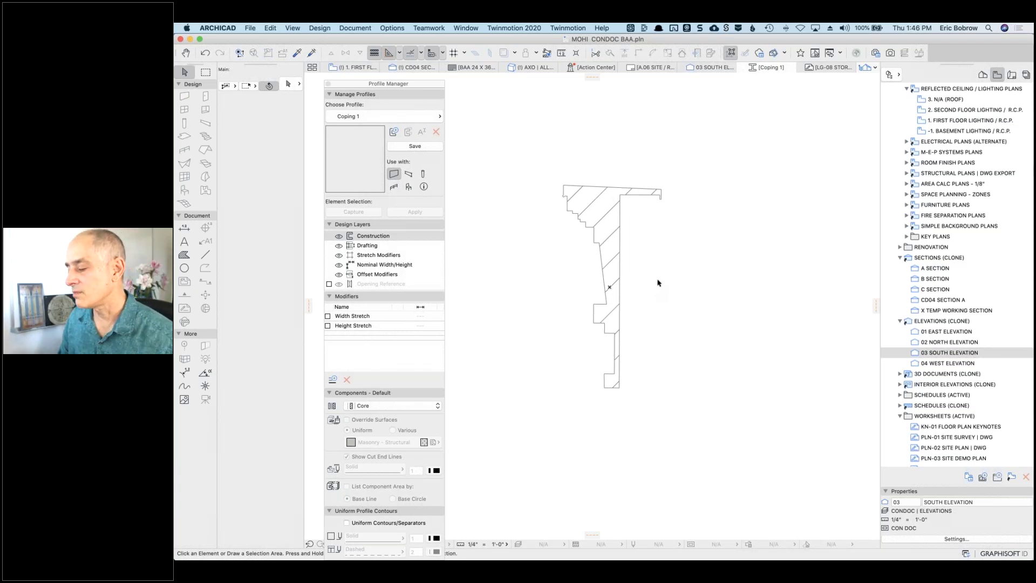
click(622, 219)
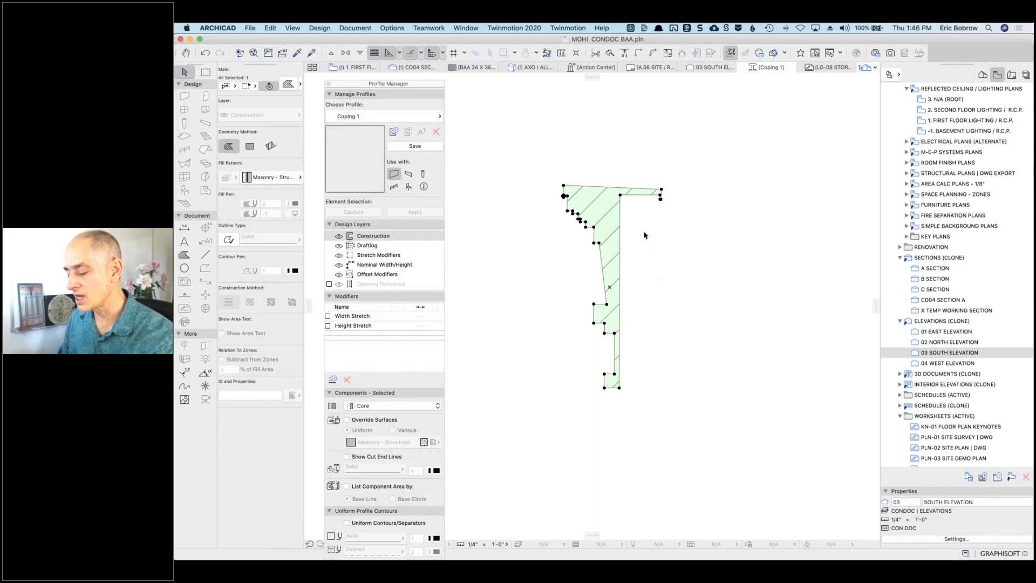
key(super+d)
click(621, 196)
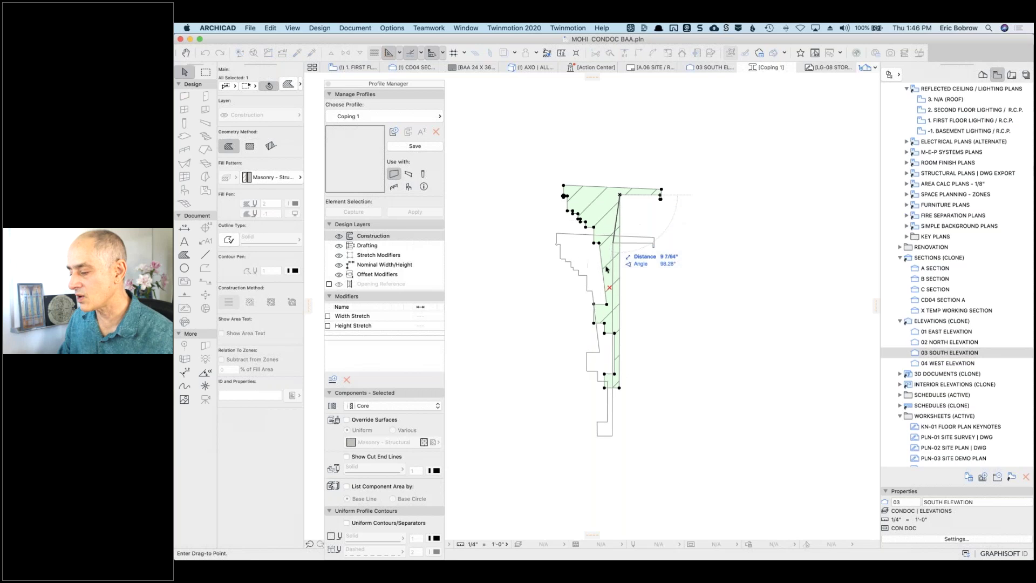
click(614, 291)
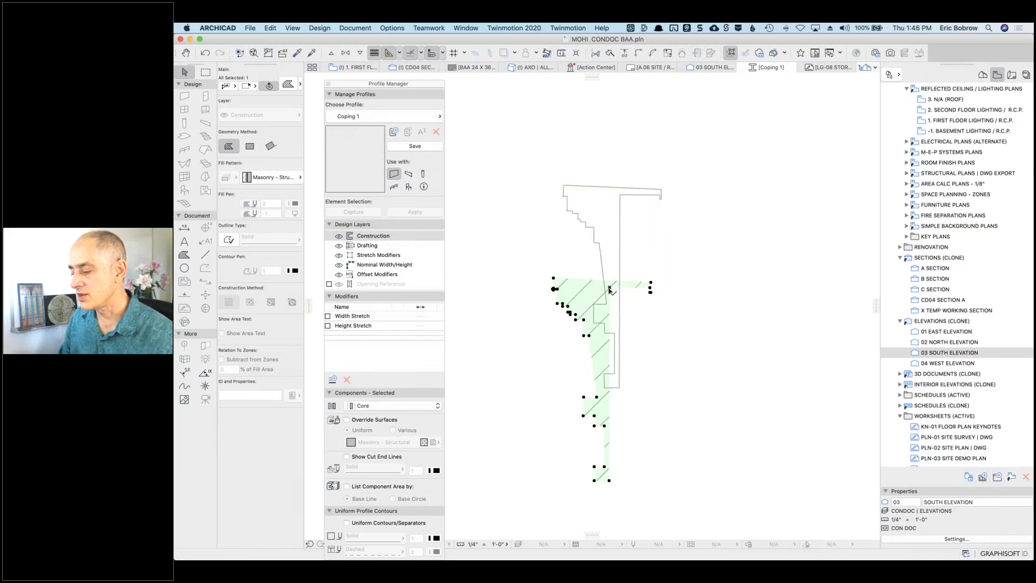
Step: Move all the separate outline lines from the same inner corner to the profile origin, aligning them with the coping fill
click(641, 255)
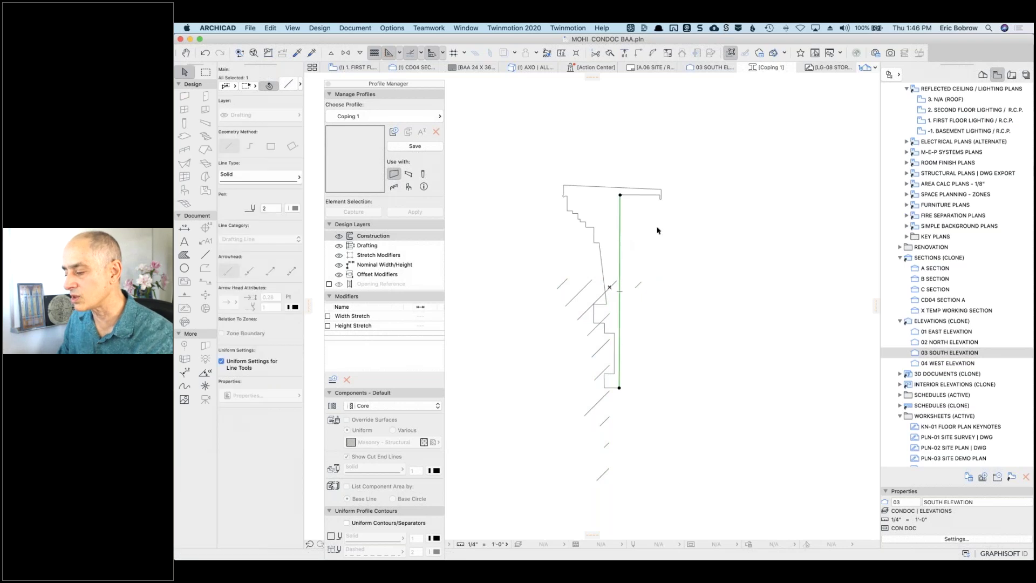
click(205, 255)
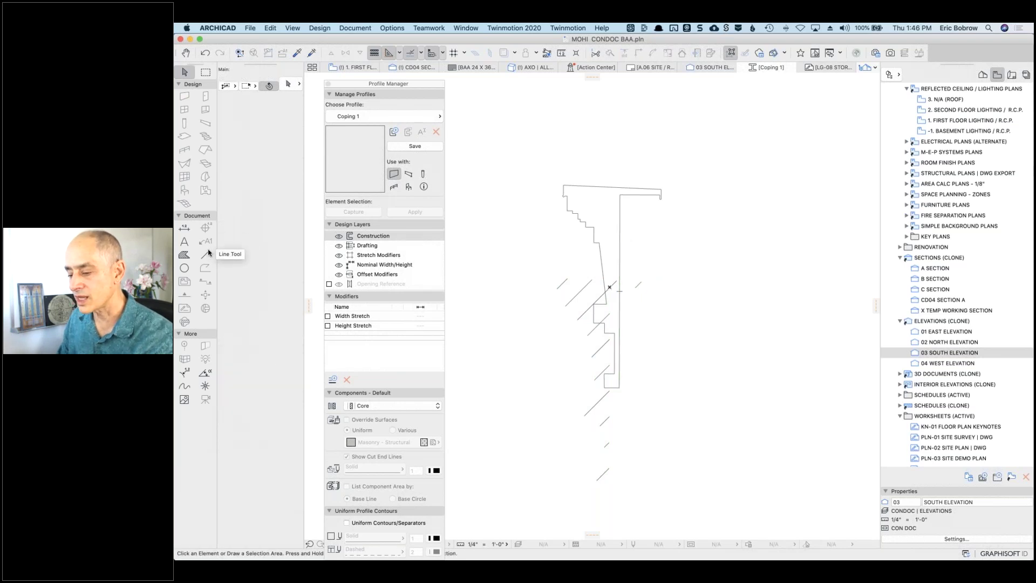
key(super+a)
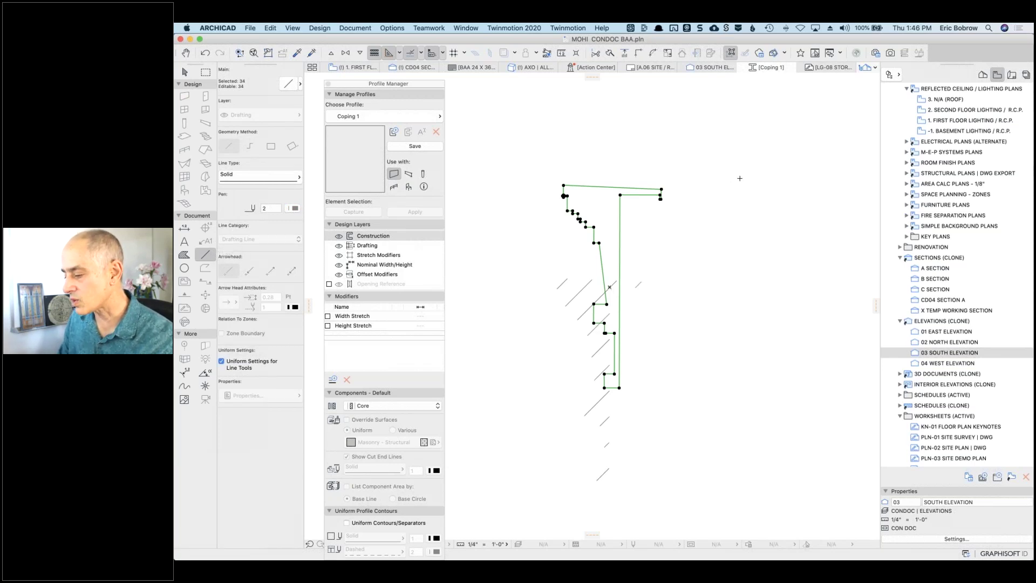
key(super+d)
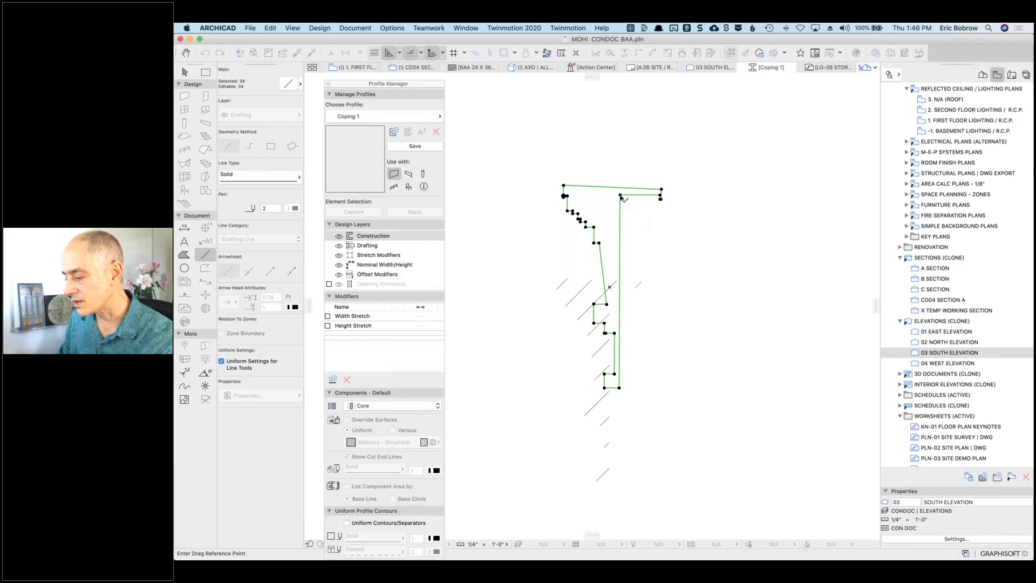
click(621, 195)
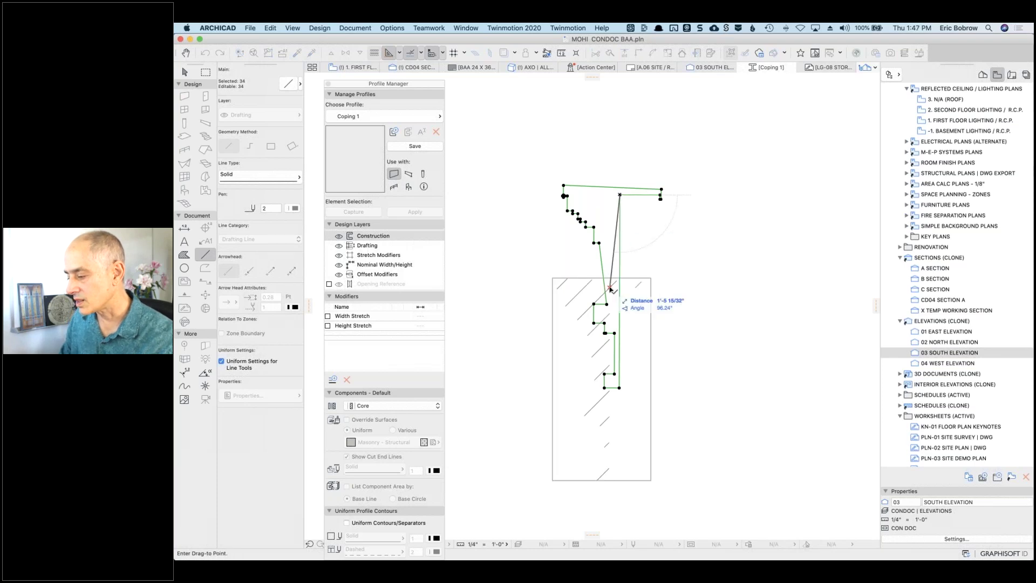
click(610, 288)
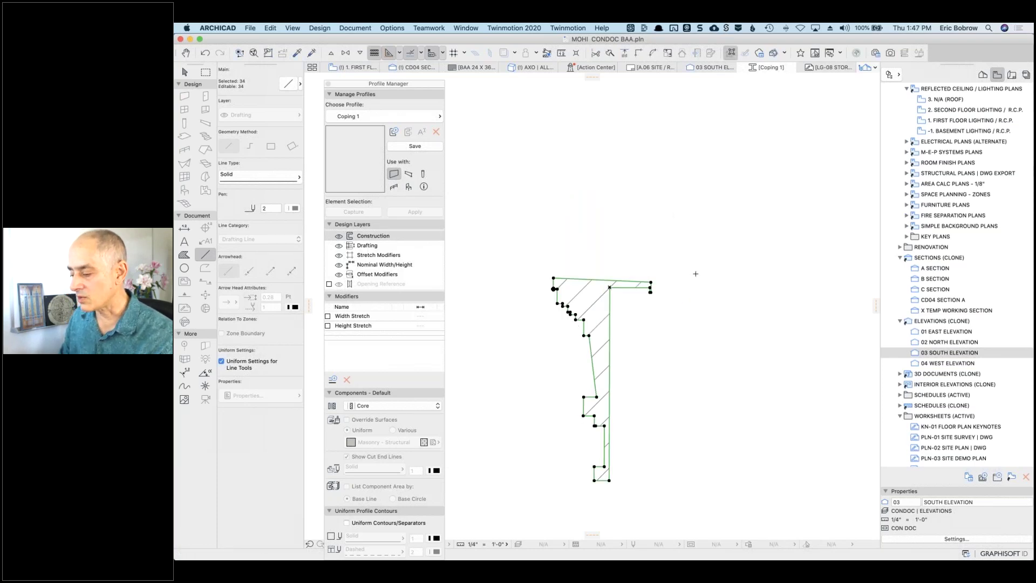
key(Escape)
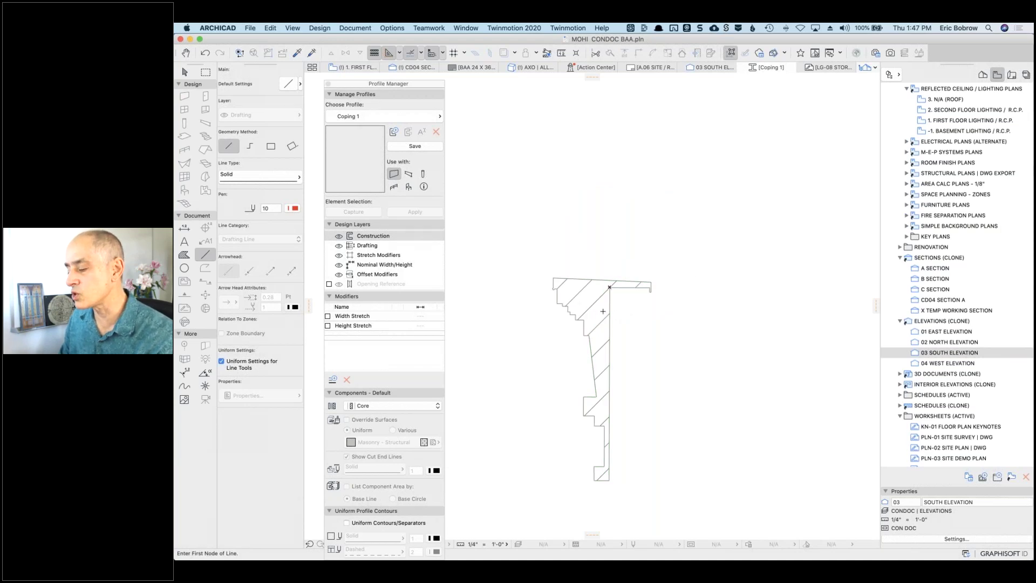
Step: Delete all the separate outline lines around the coping shape, keeping only the fill in the profile
shift+click(600, 309)
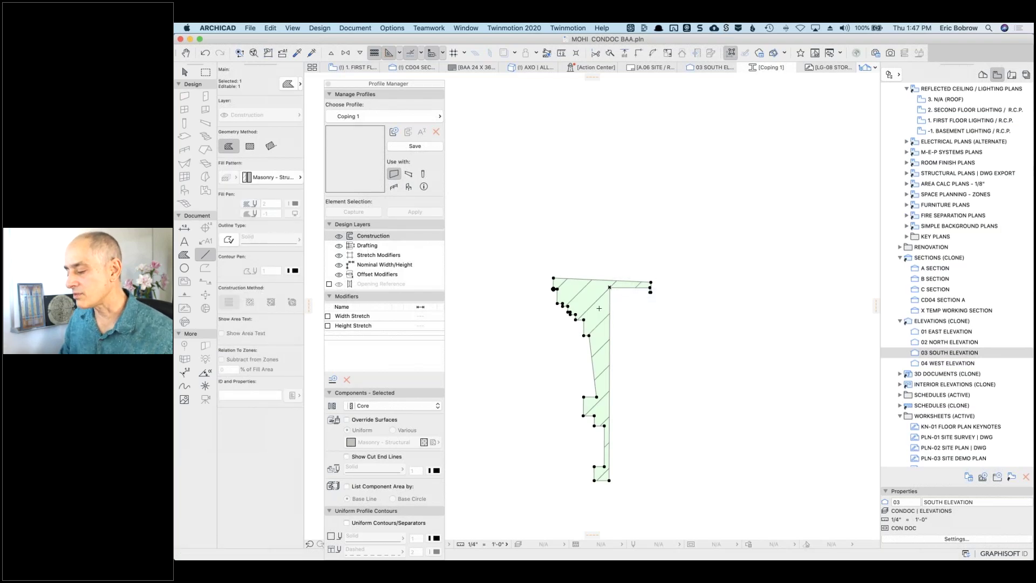
key(Escape)
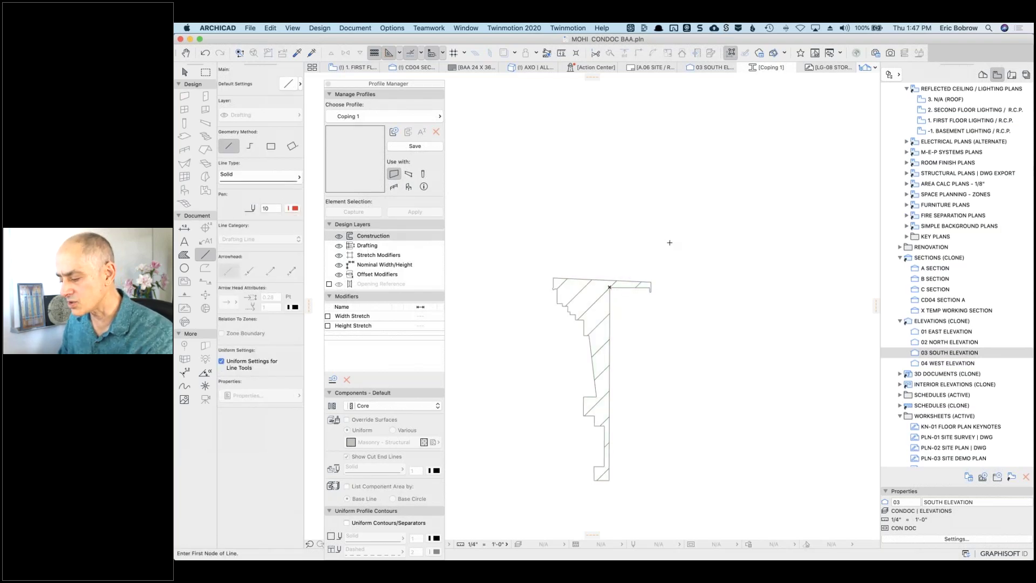
key(super+z)
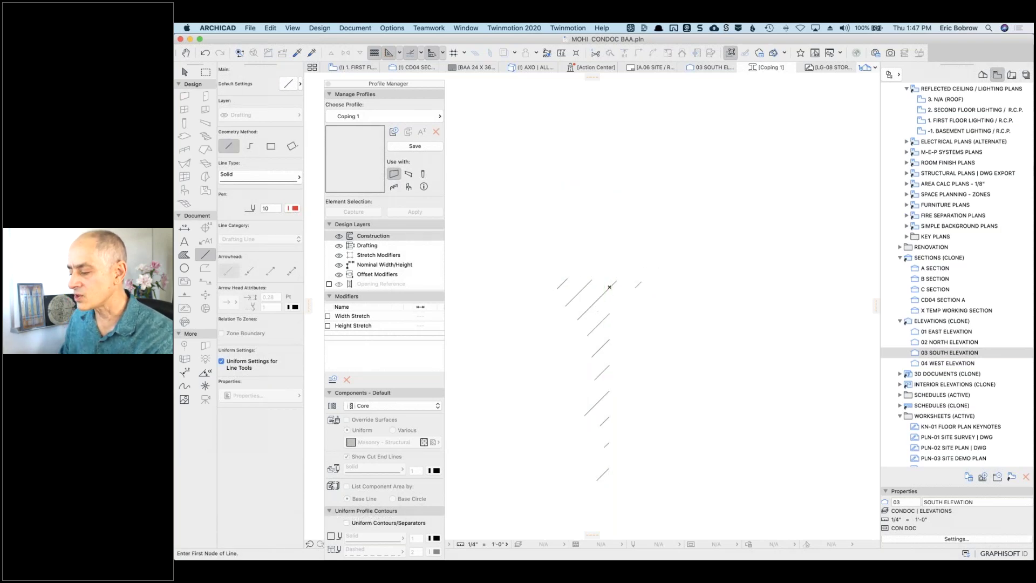
Step: Undo the last change to the coping fill's outline and set its contour pen to 141
key(super+z)
click(229, 241)
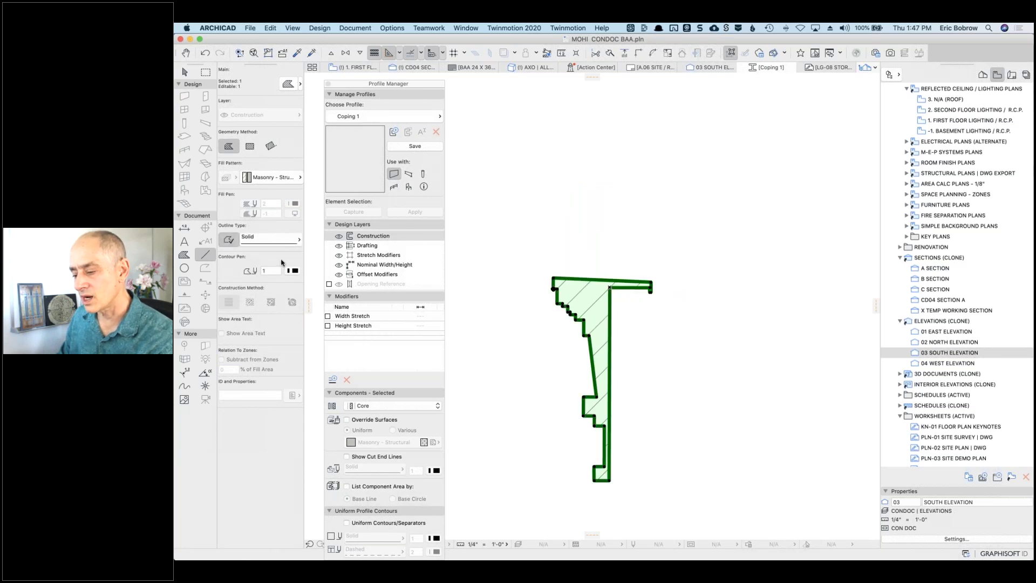
click(296, 271)
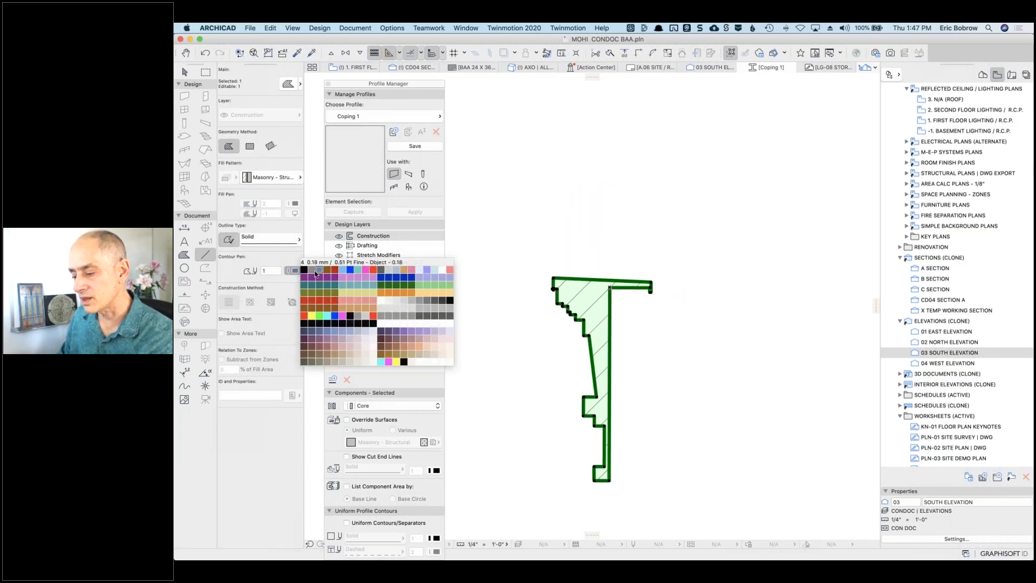
click(319, 315)
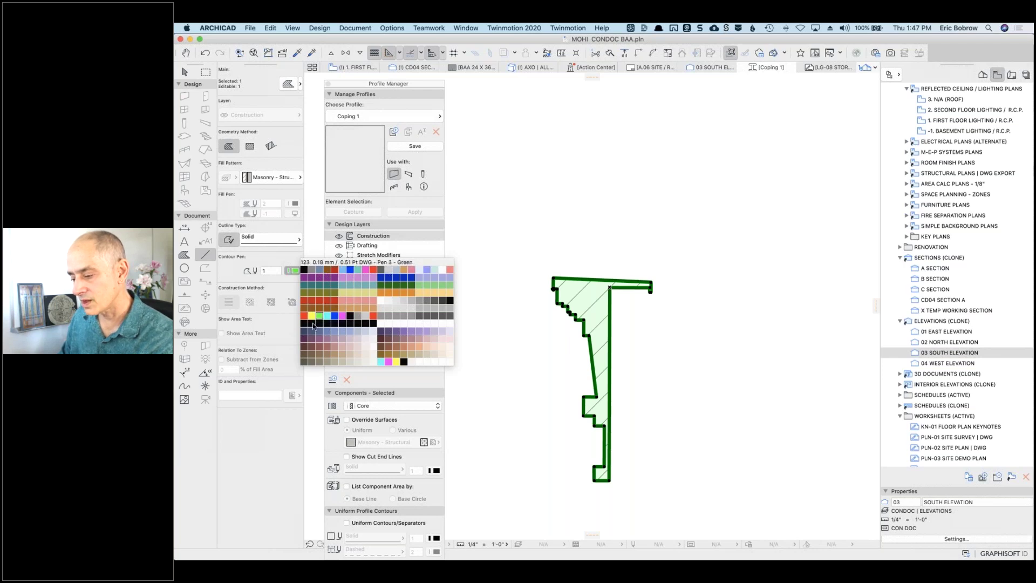
click(308, 324)
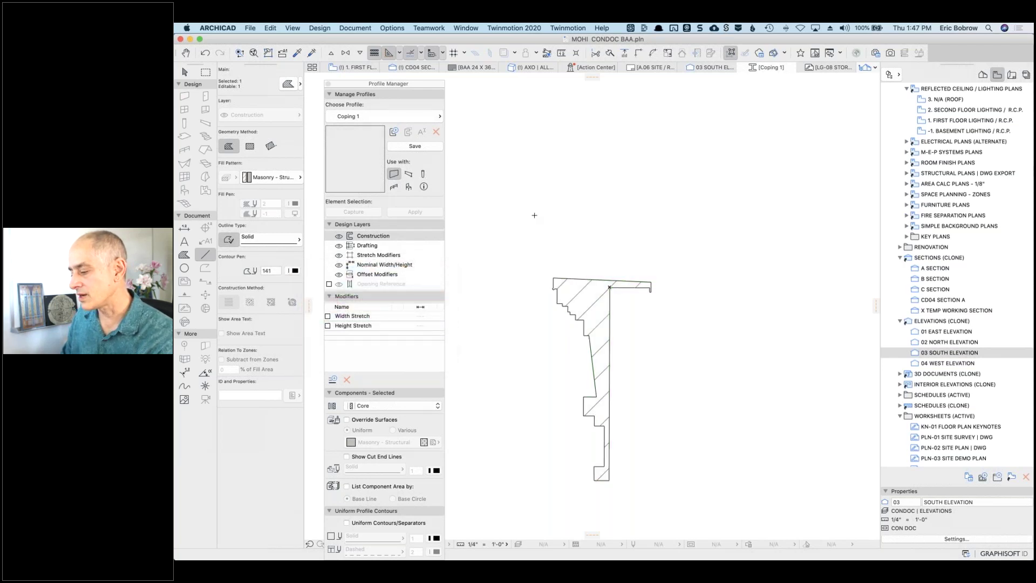
key(Escape)
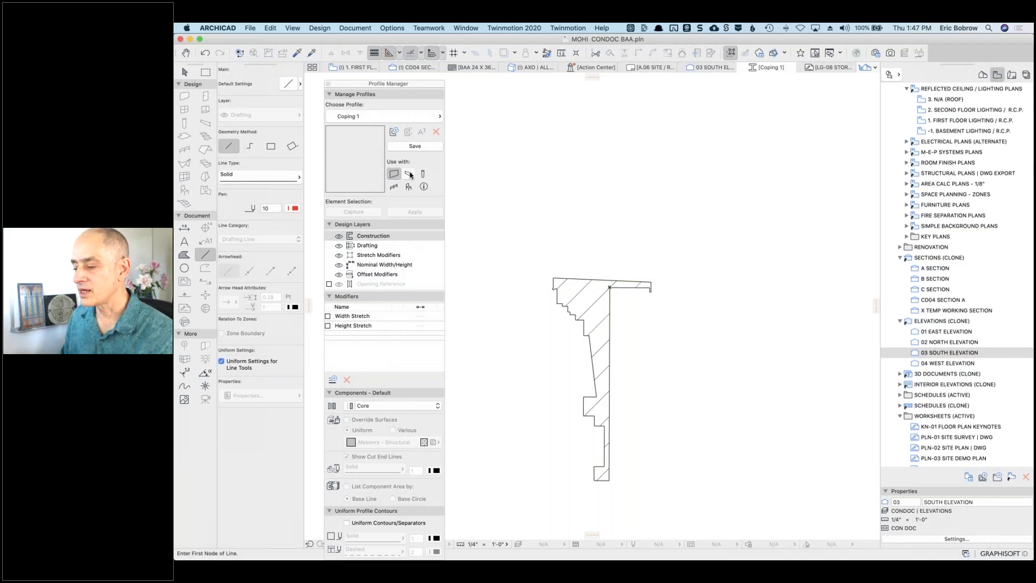
Step: Make the Coping 1 profile available for beams and set its fill's building material to Concrete - Precast
click(409, 175)
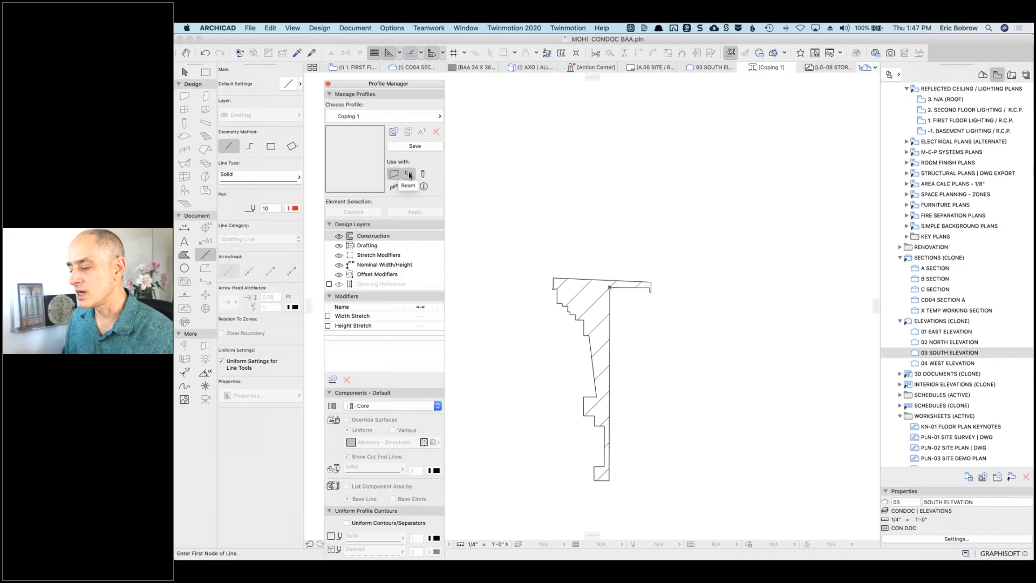
click(409, 173)
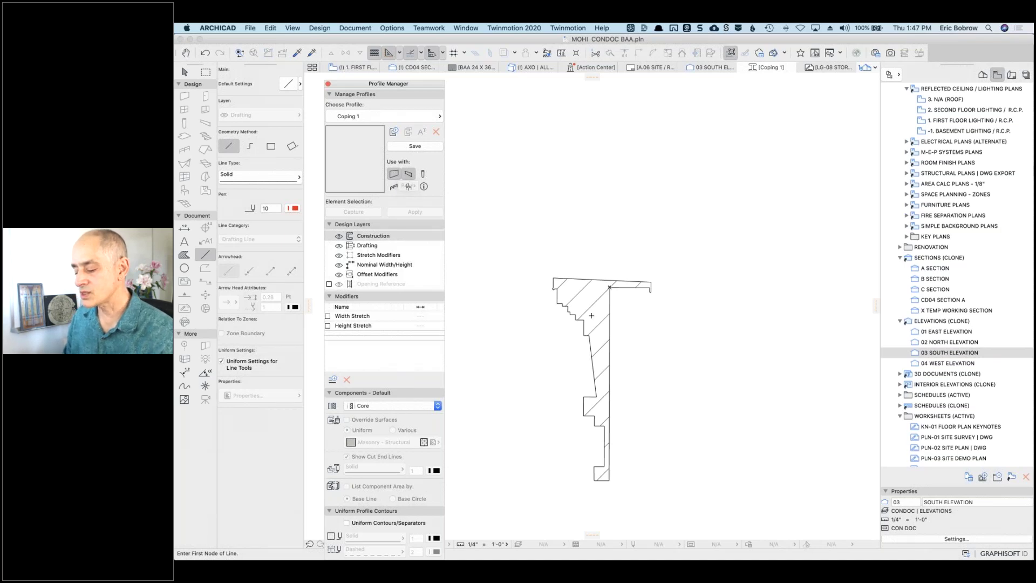
click(584, 299)
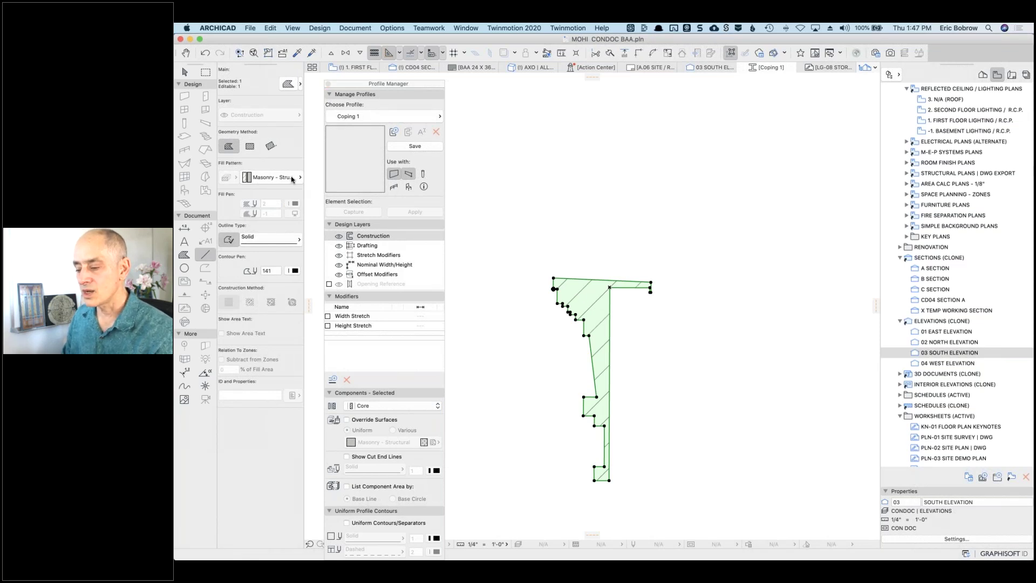
click(291, 179)
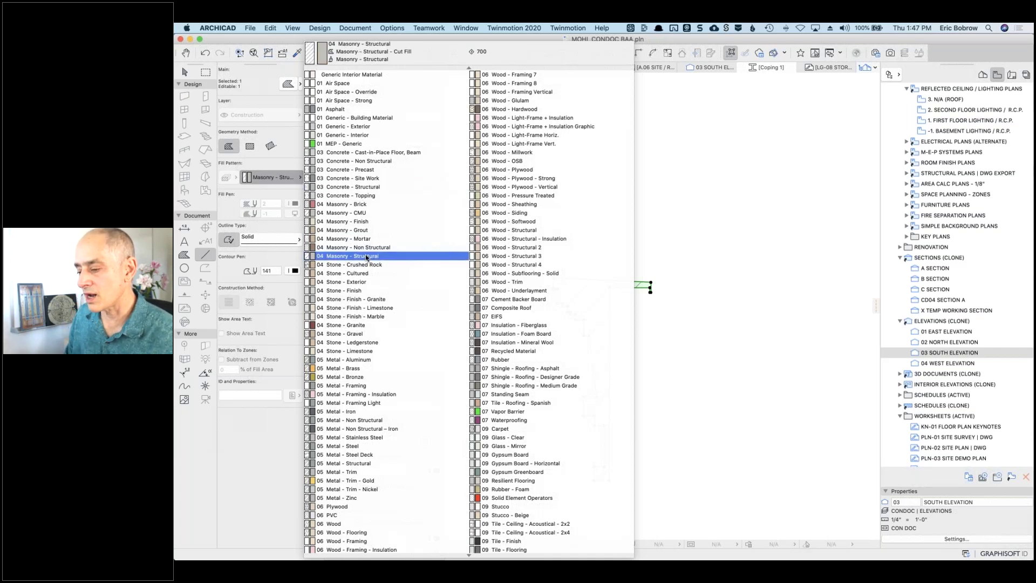
click(383, 196)
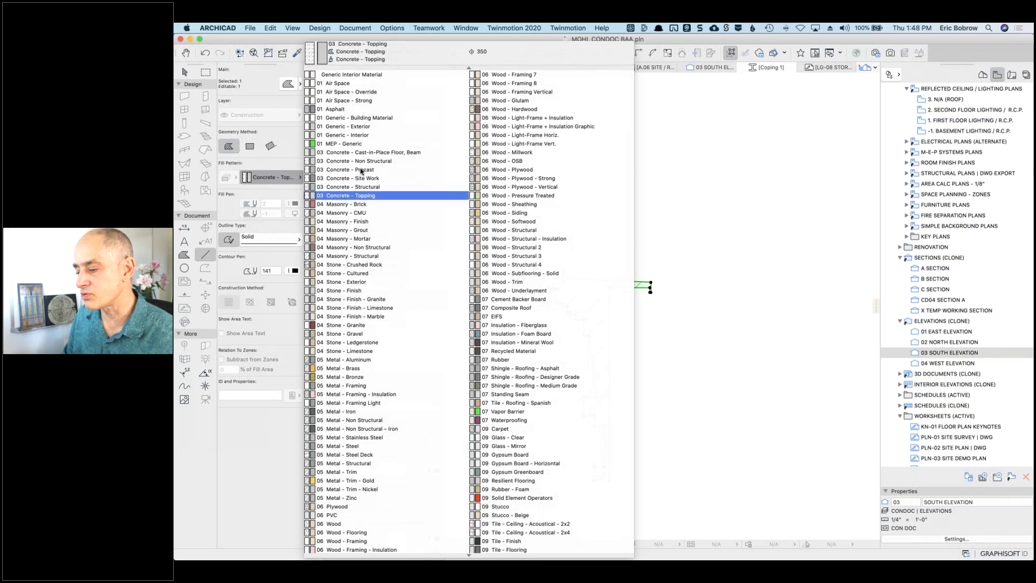
click(364, 170)
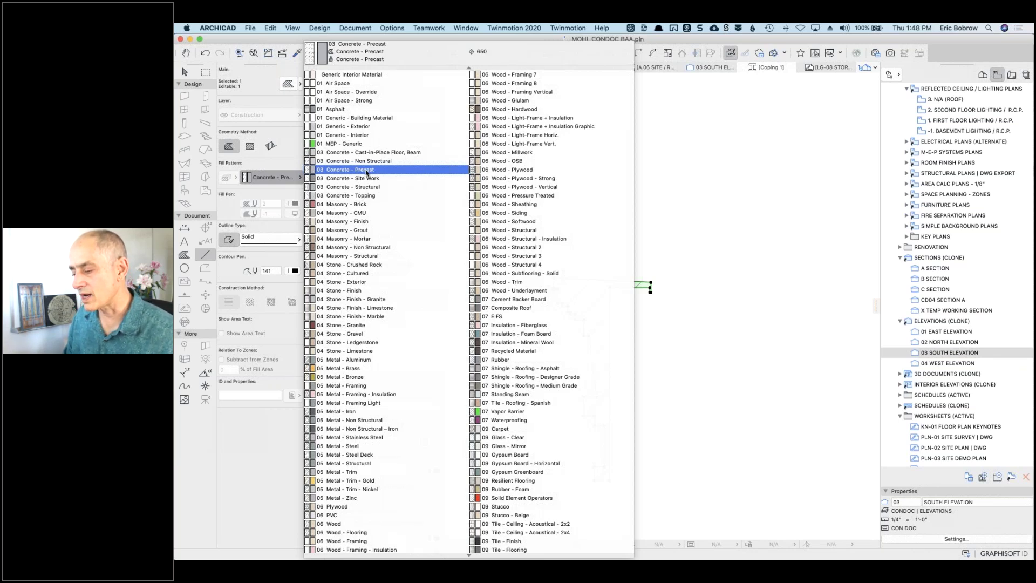
click(367, 170)
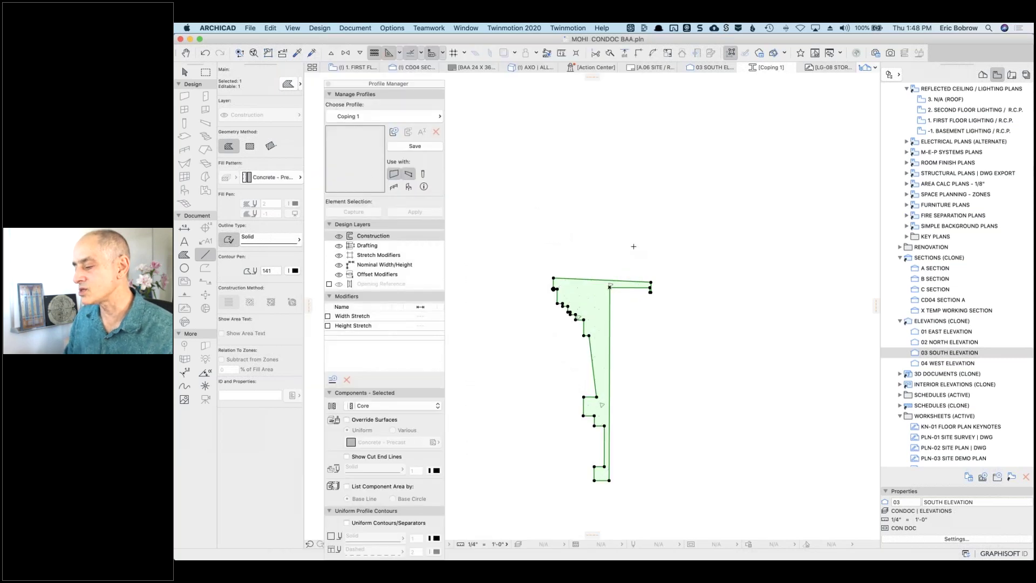
key(Escape)
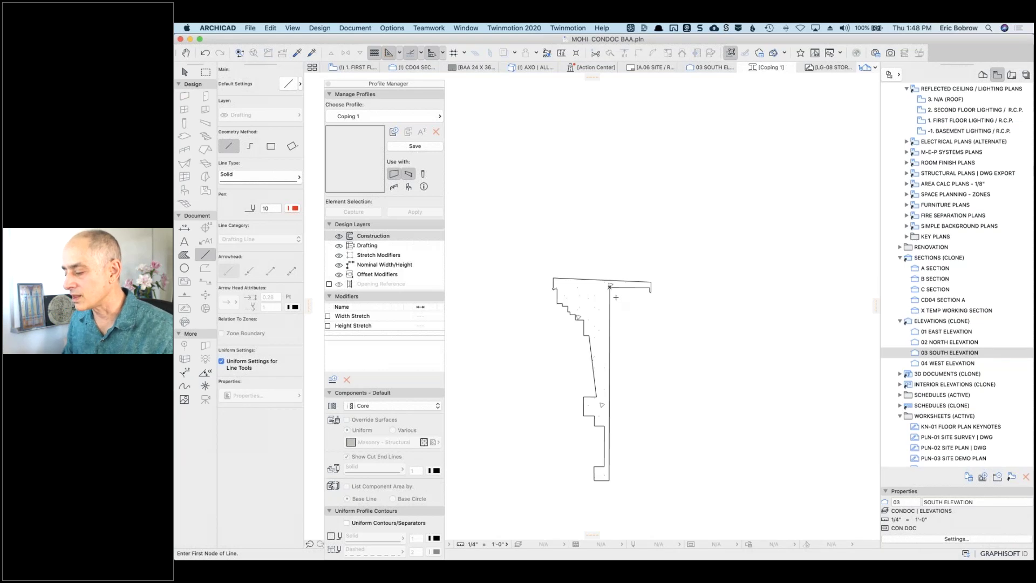
Step: Inspect the profile's inner corner at the origin and save the Coping 1 profile
scroll(616, 297, up, 10)
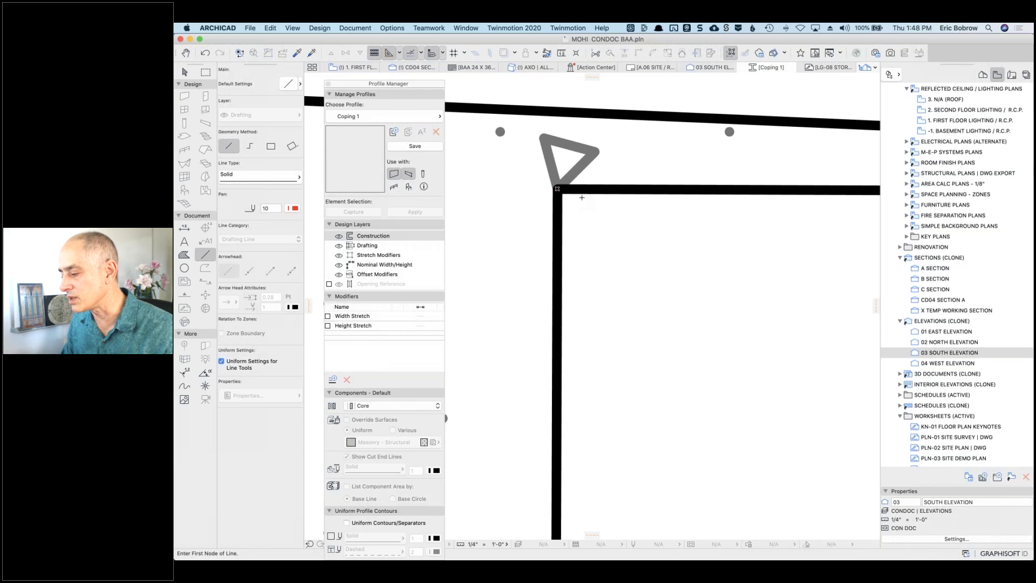
scroll(582, 198, down, 10)
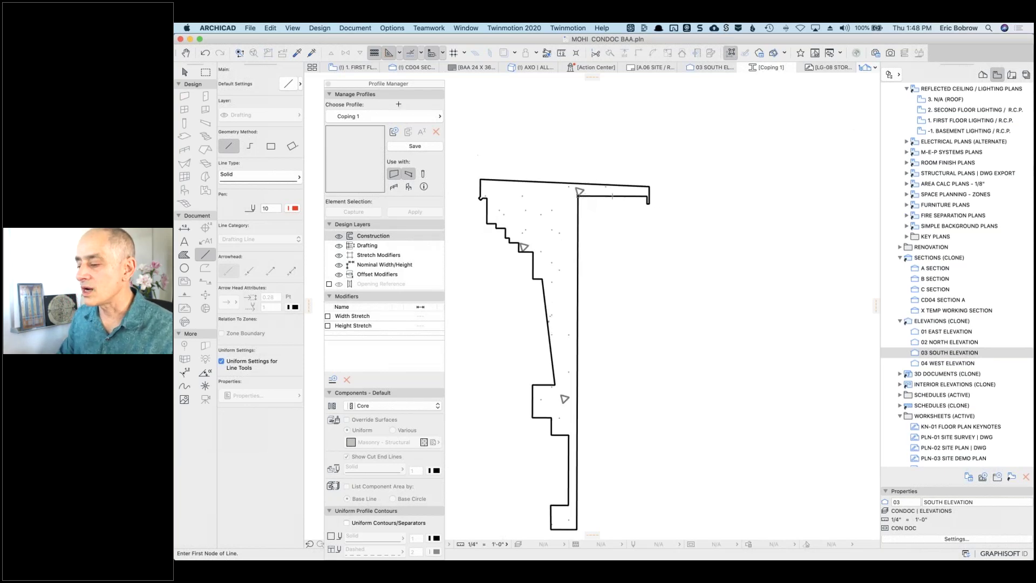
click(415, 146)
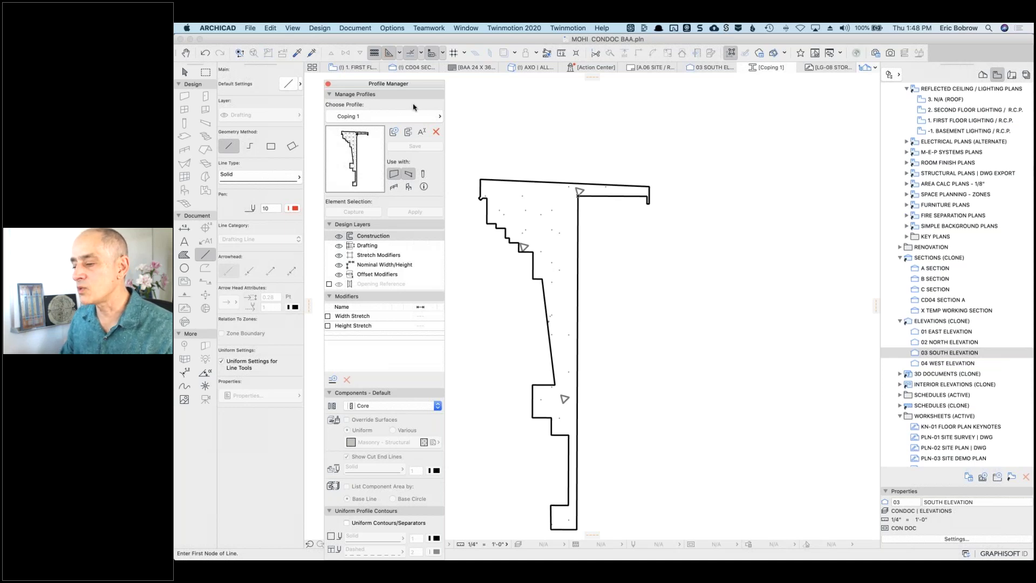
Step: Switch to the first floor plan view and hide the trace reference behind it
click(360, 74)
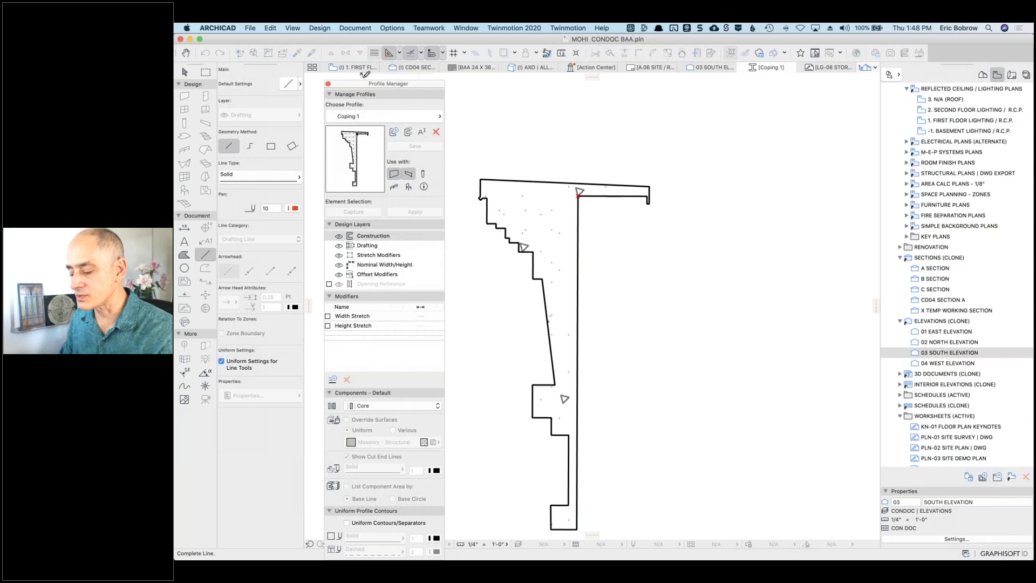
key(Escape)
click(360, 69)
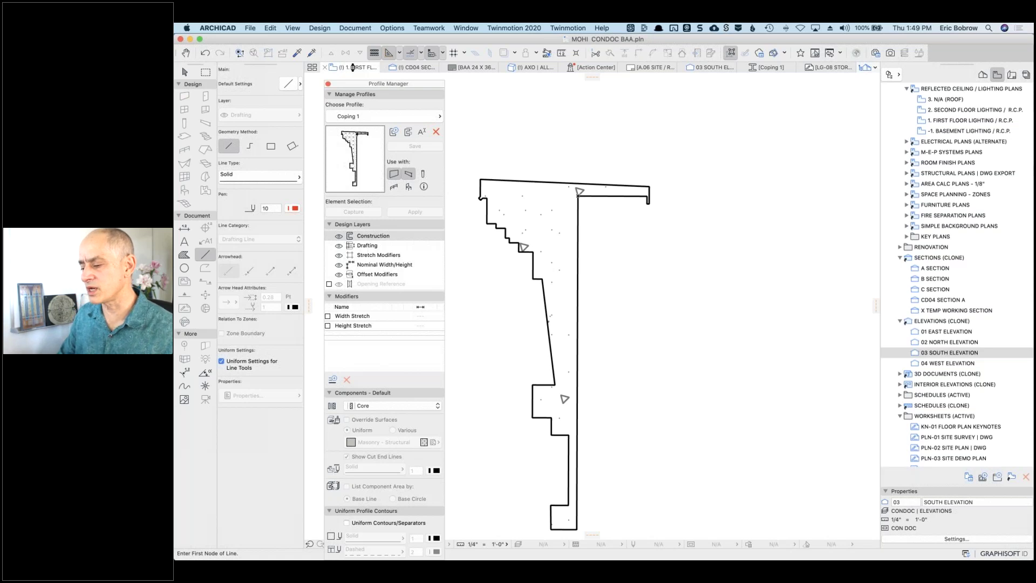
click(353, 67)
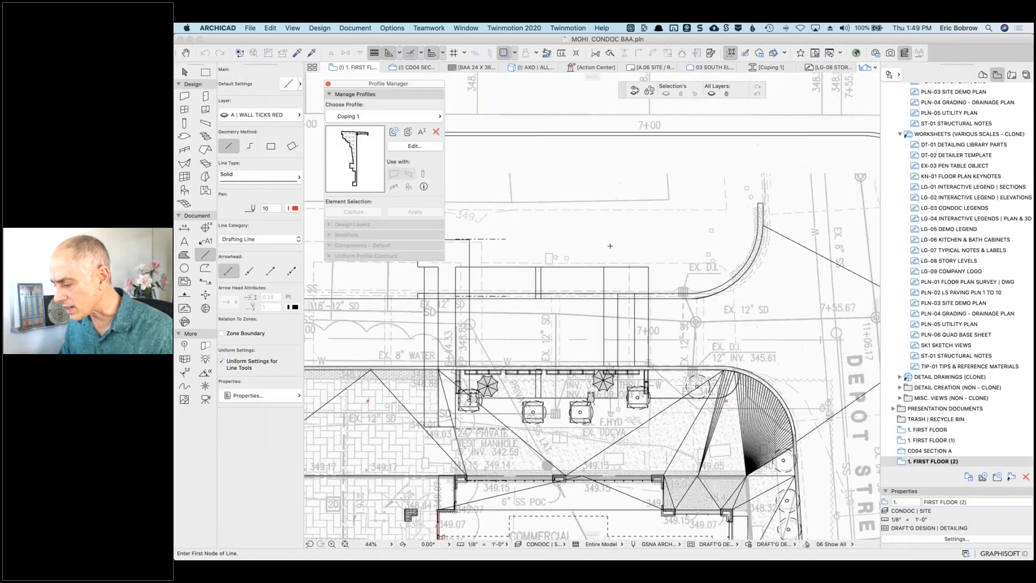
scroll(611, 245, down, 5)
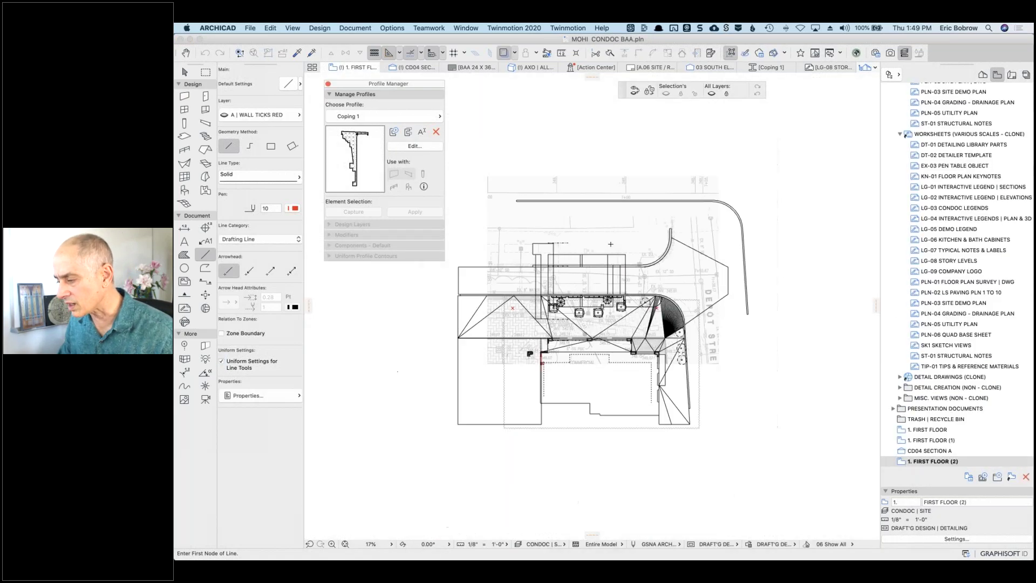
click(505, 53)
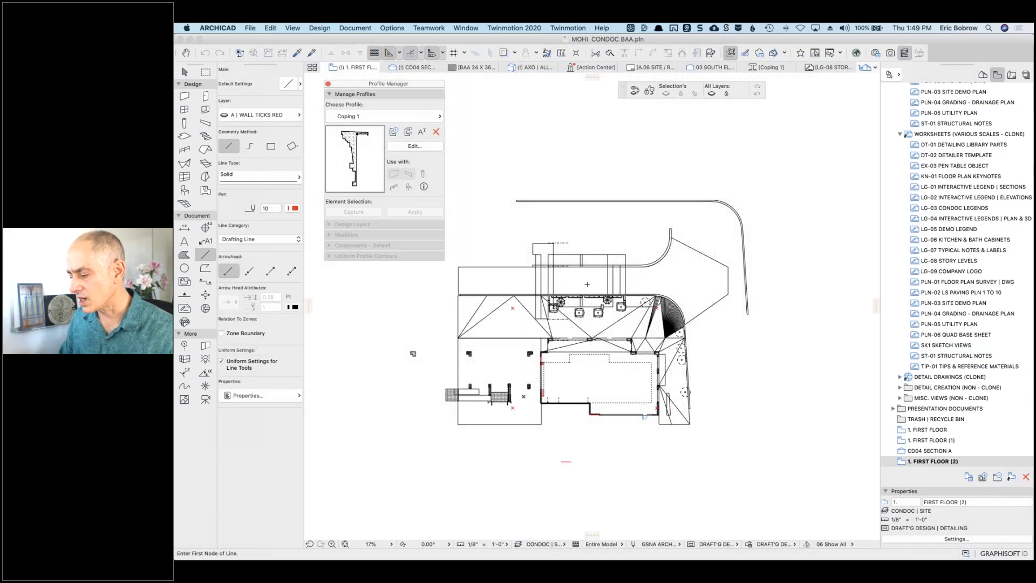
Step: Set the Beam tool to chained geometry and unlock the layer A | BEAMS | ARCHITECTURAL.3D, cancelling the trial beam beside the building's wall corner
scroll(565, 271, up, 6)
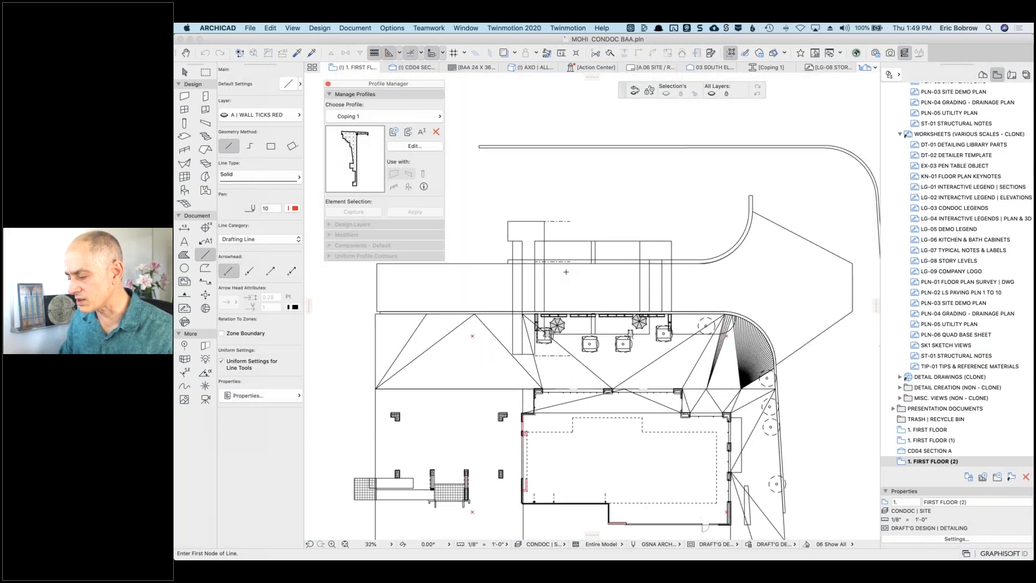
scroll(583, 305, up, 1)
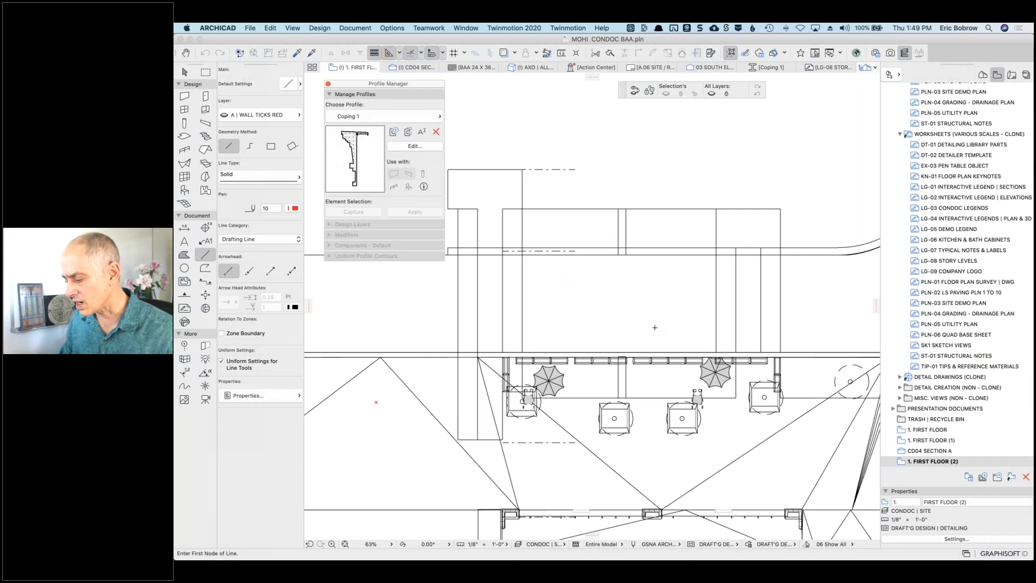
scroll(655, 327, down, 5)
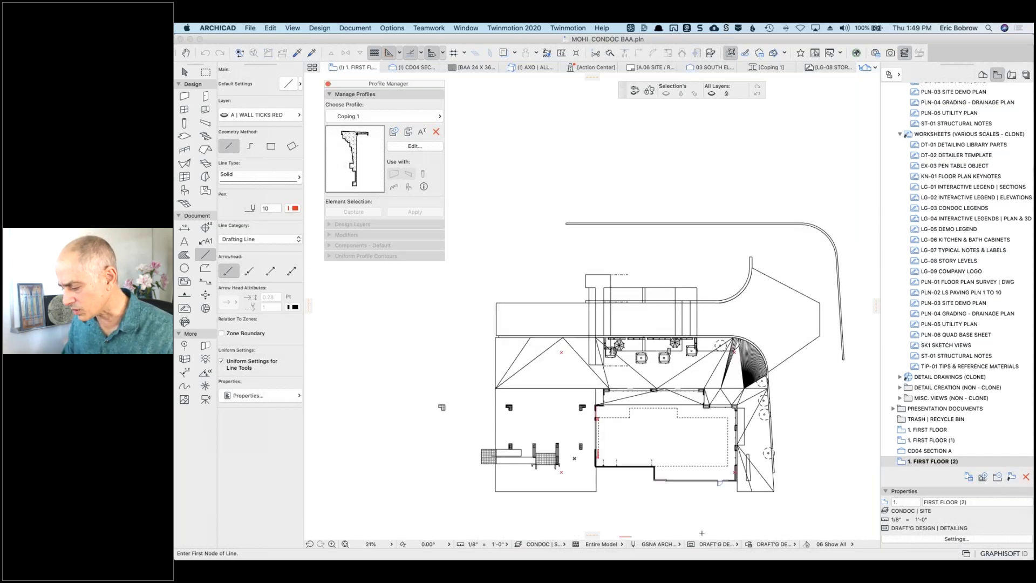
scroll(743, 490, up, 5)
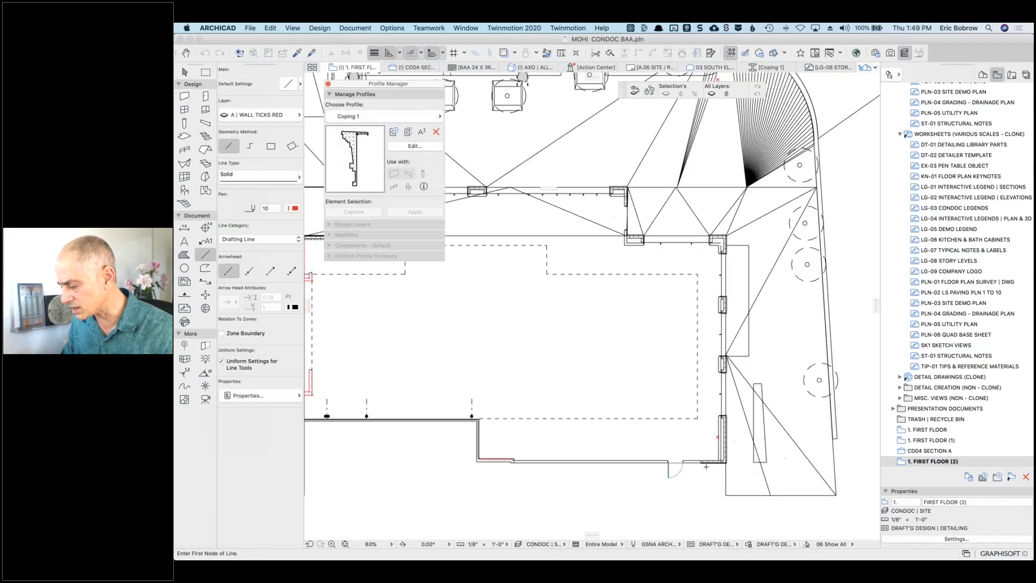
scroll(728, 457, up, 5)
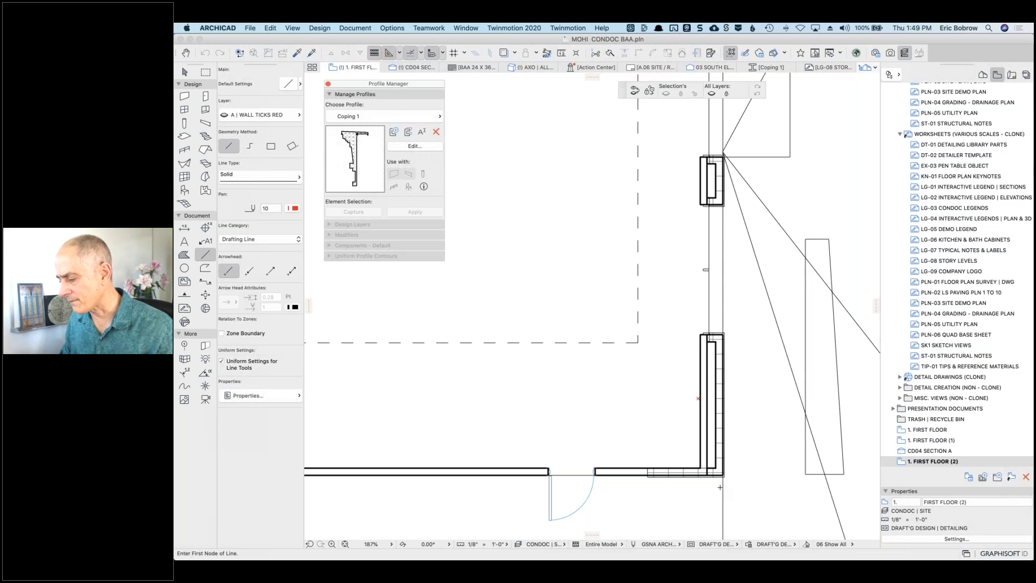
scroll(720, 488, down, 6)
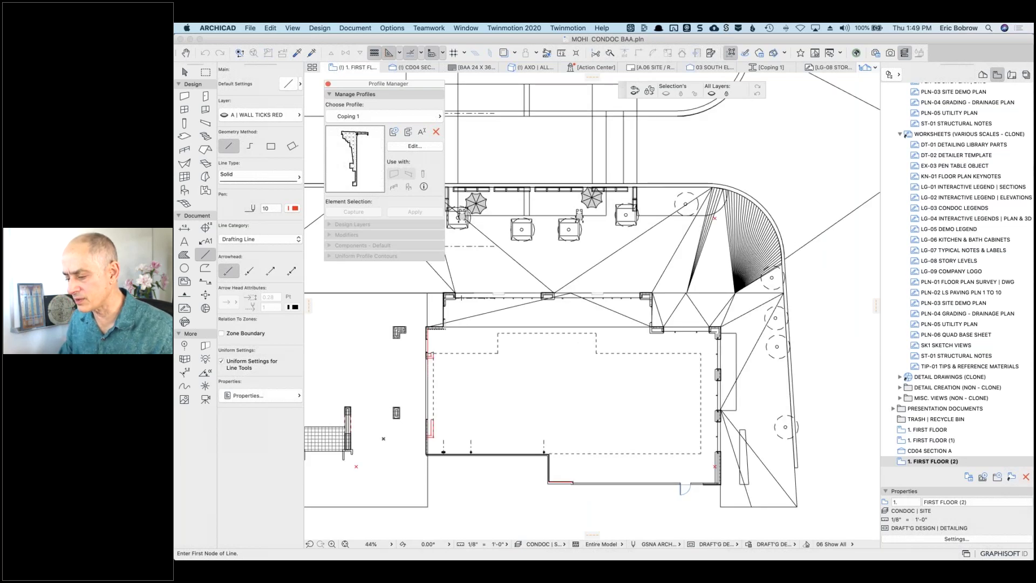
scroll(425, 296, up, 5)
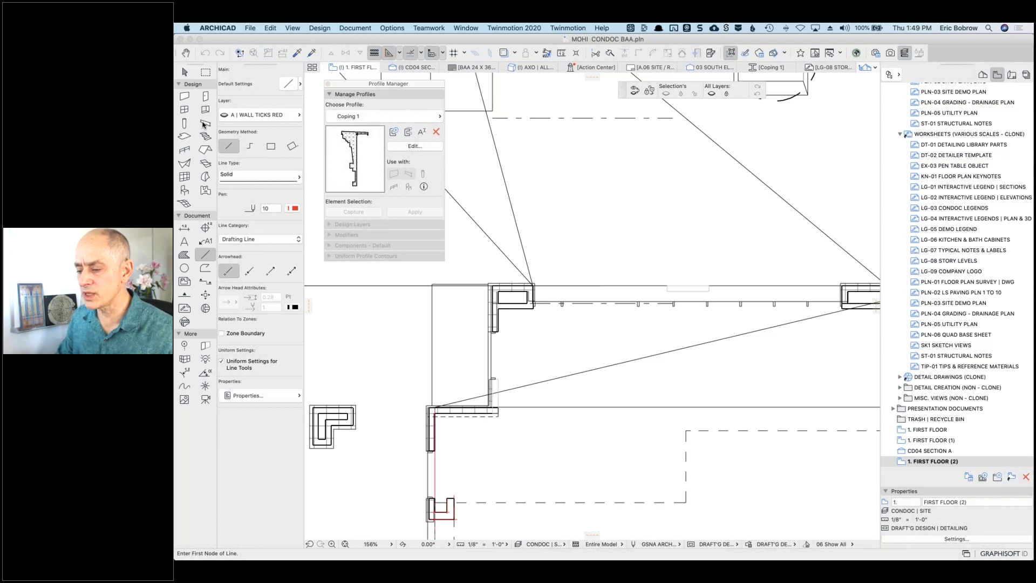
click(205, 124)
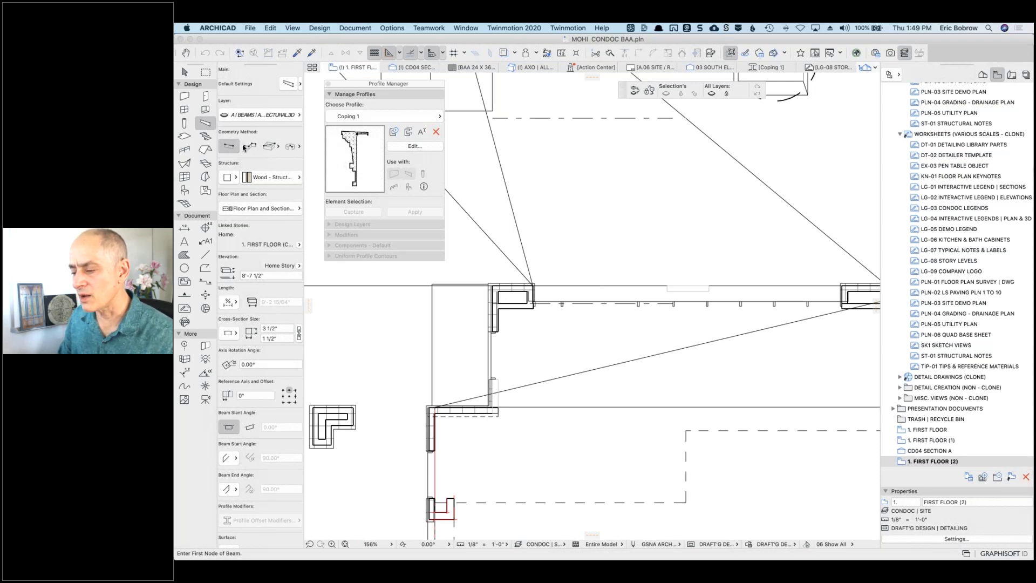
click(249, 147)
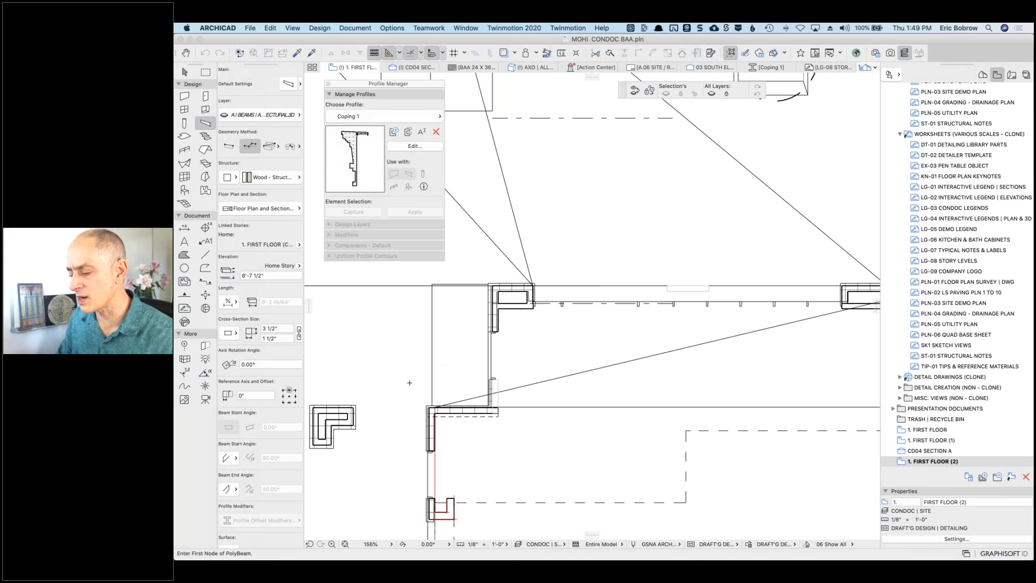
click(468, 380)
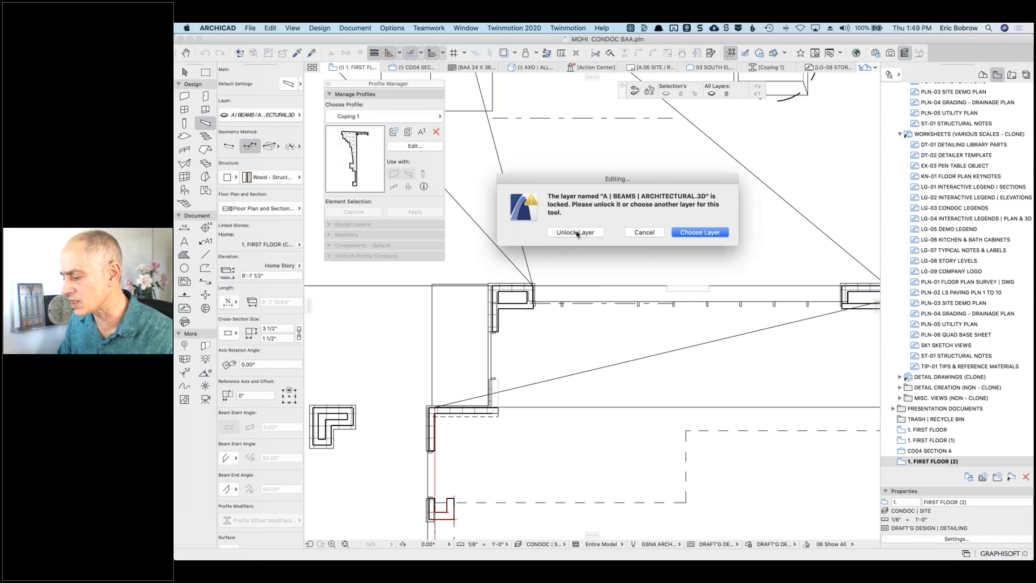
click(577, 233)
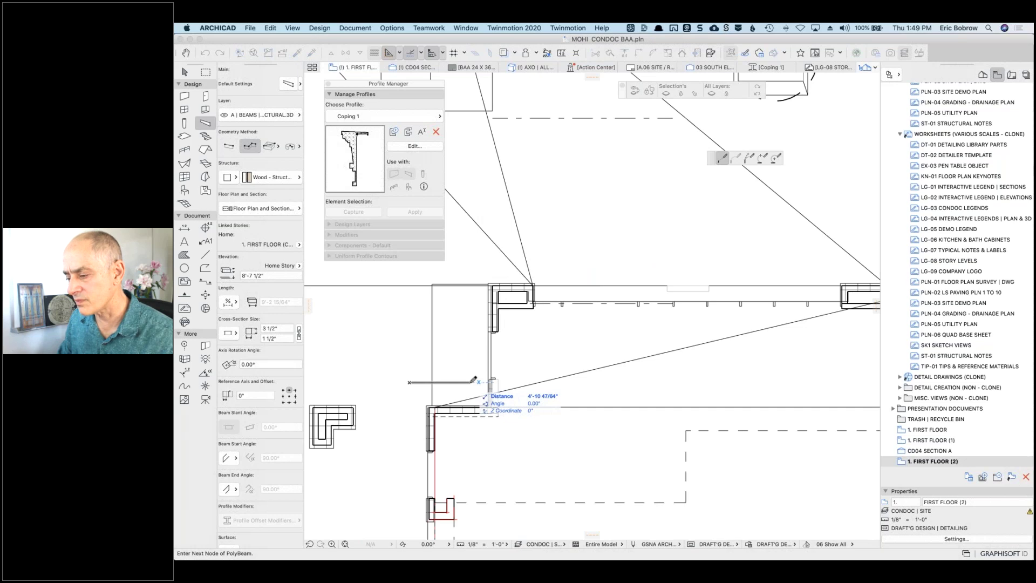
key(Escape)
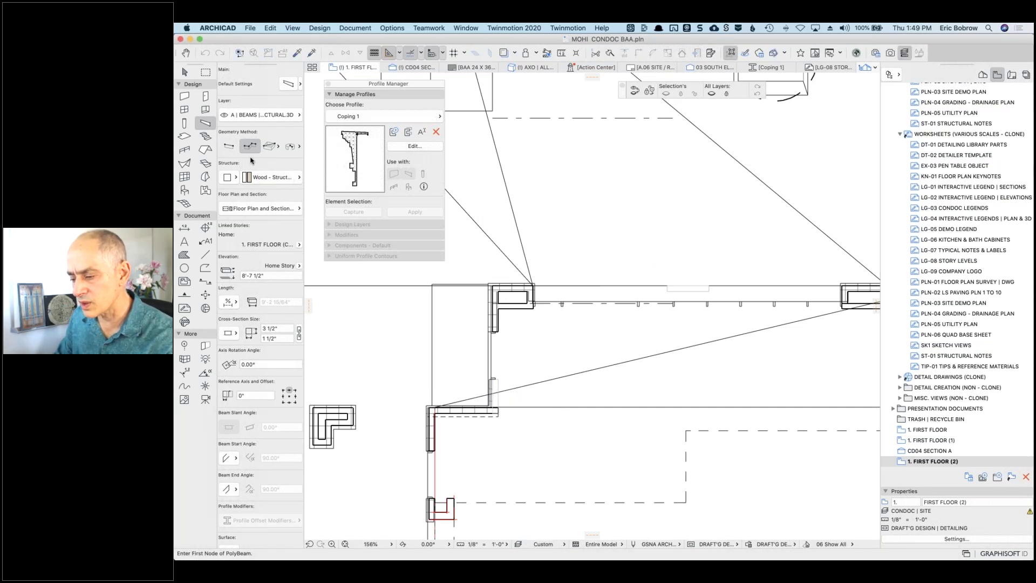
Step: Set the Beam tool's structure to a complex profile using the Coping 1 profile
click(235, 177)
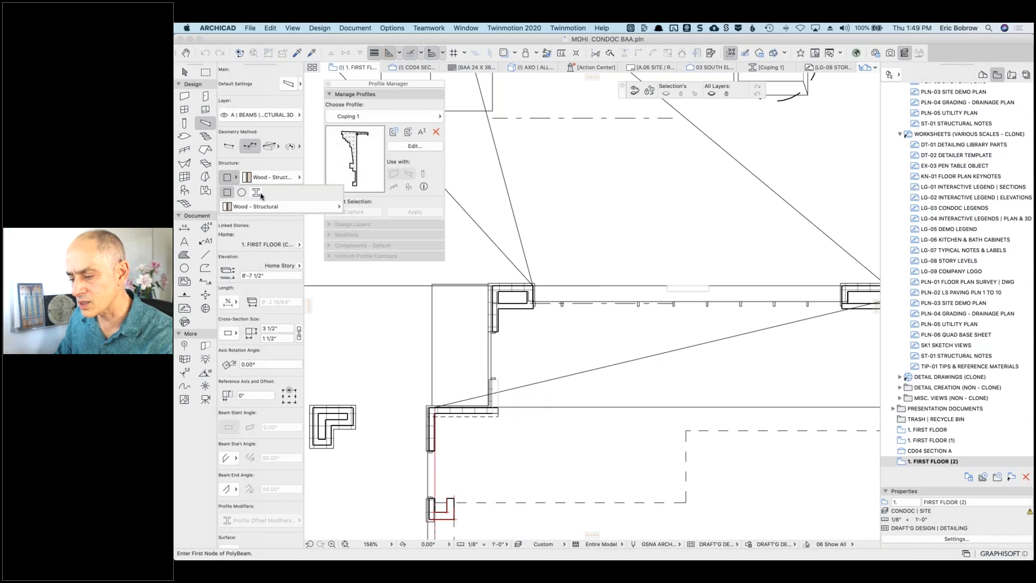
click(257, 193)
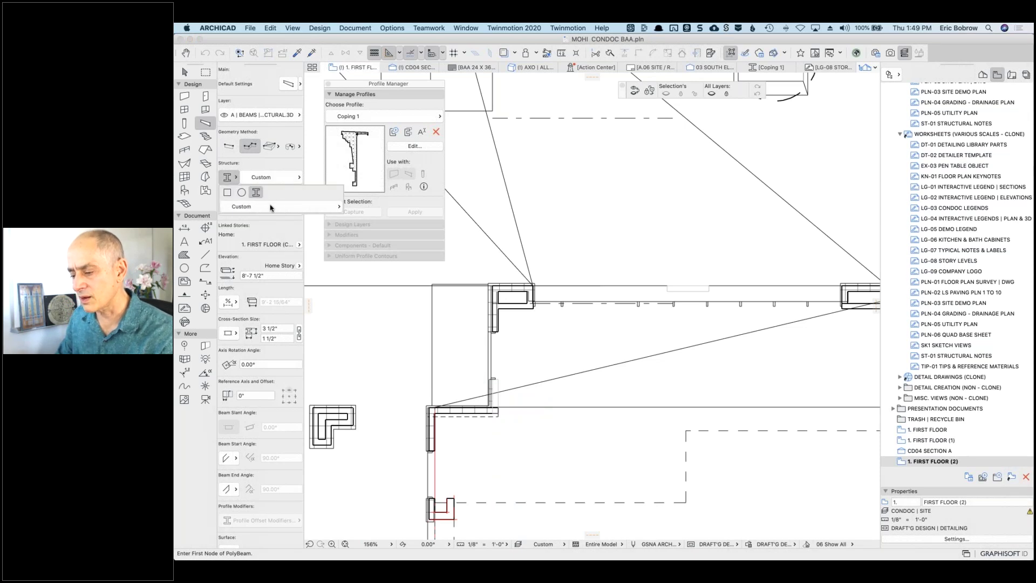
click(272, 208)
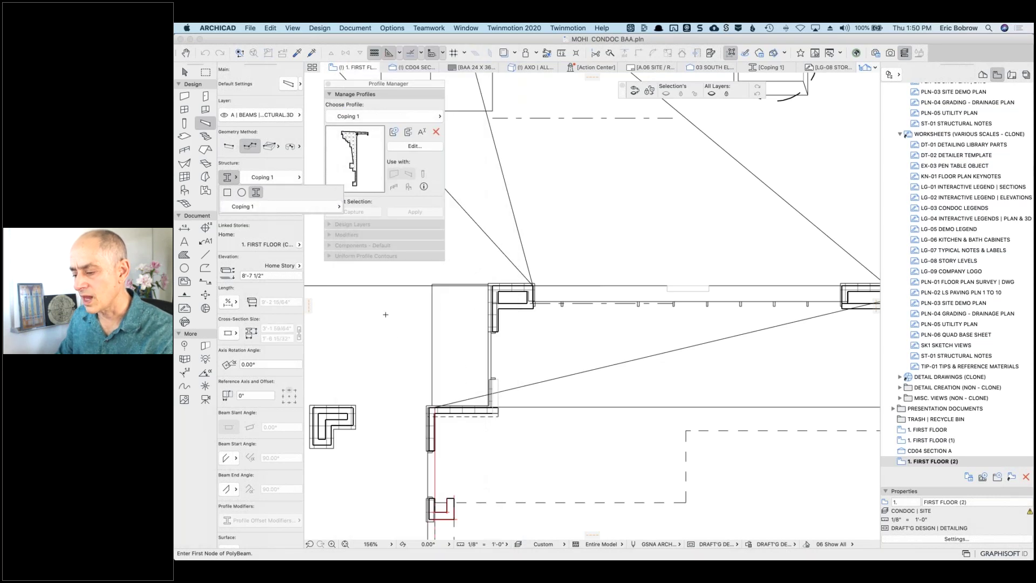
click(444, 372)
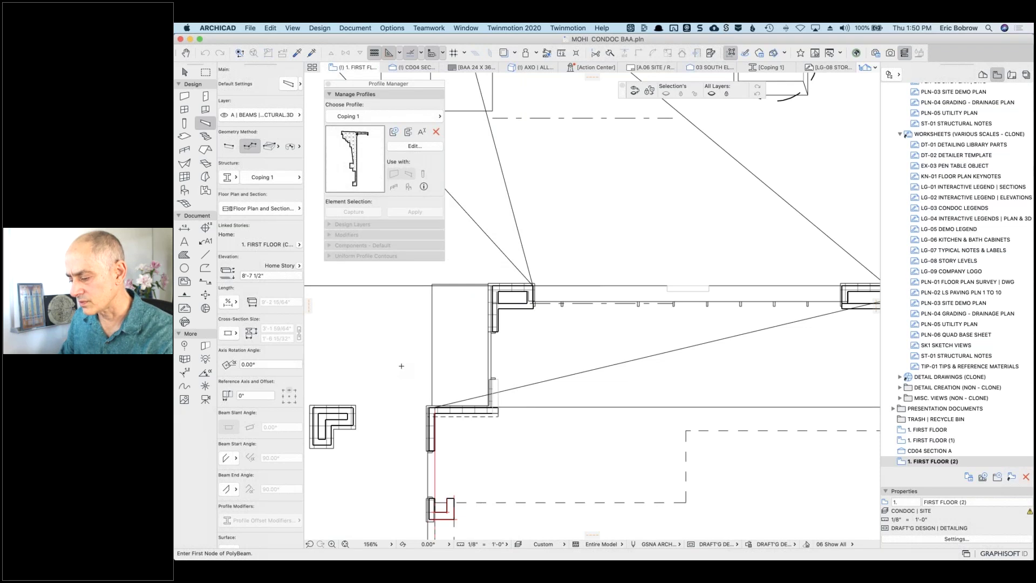
Step: Draw a stepped three-segment chained beam beside the building's wall corner, with segments about 4', 8' and 4' long
click(401, 366)
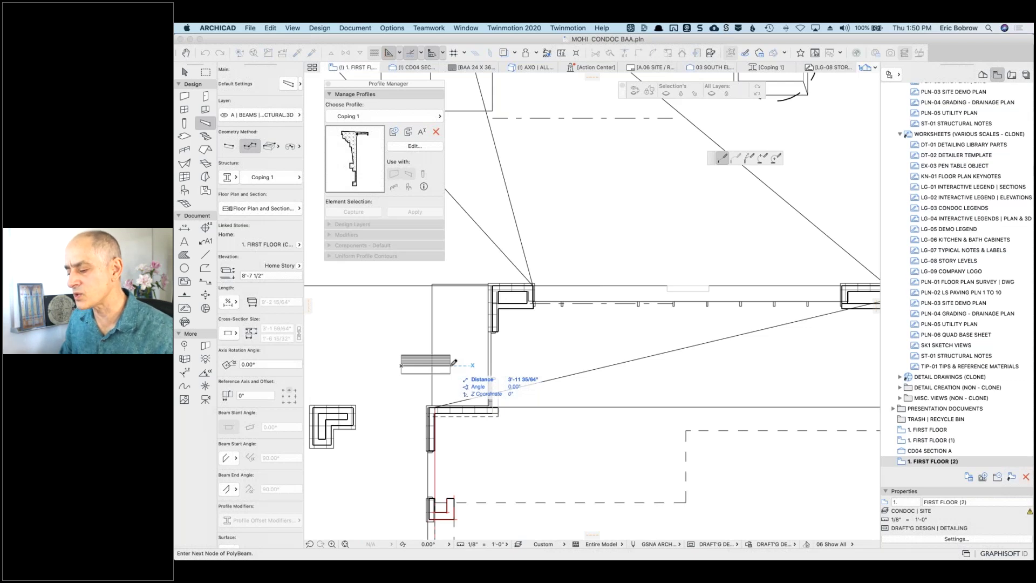
click(451, 366)
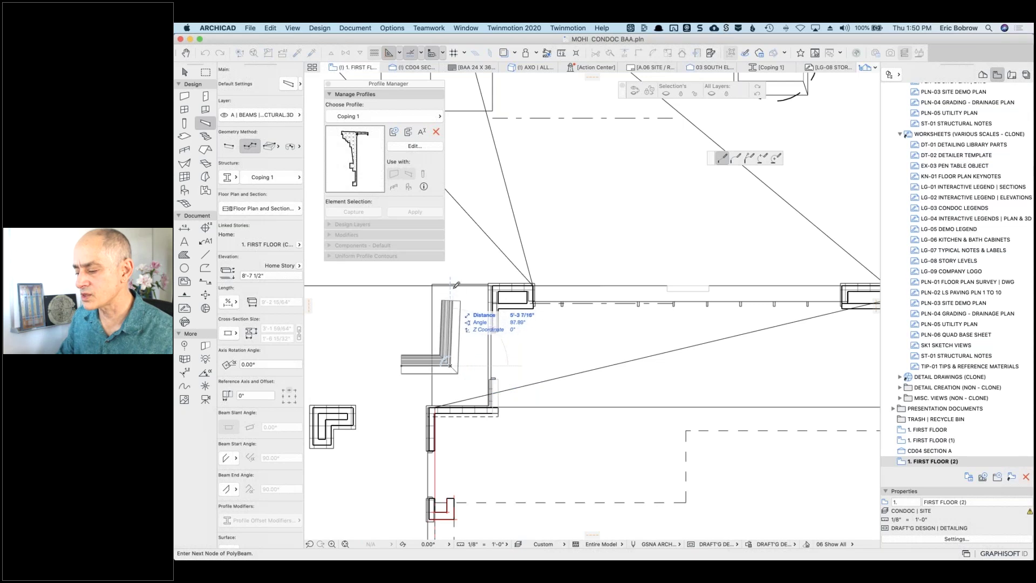
click(467, 268)
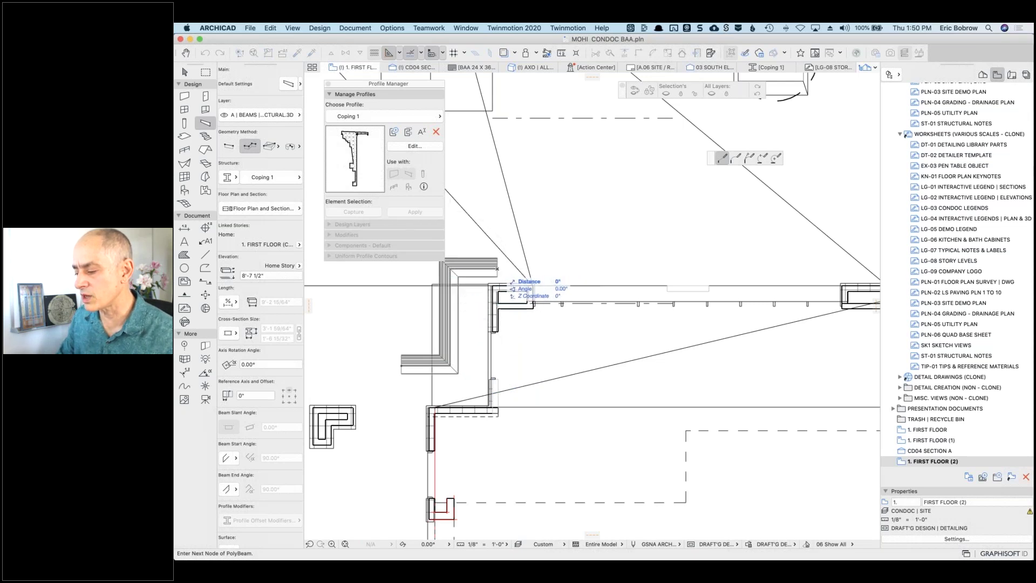
double_click(499, 267)
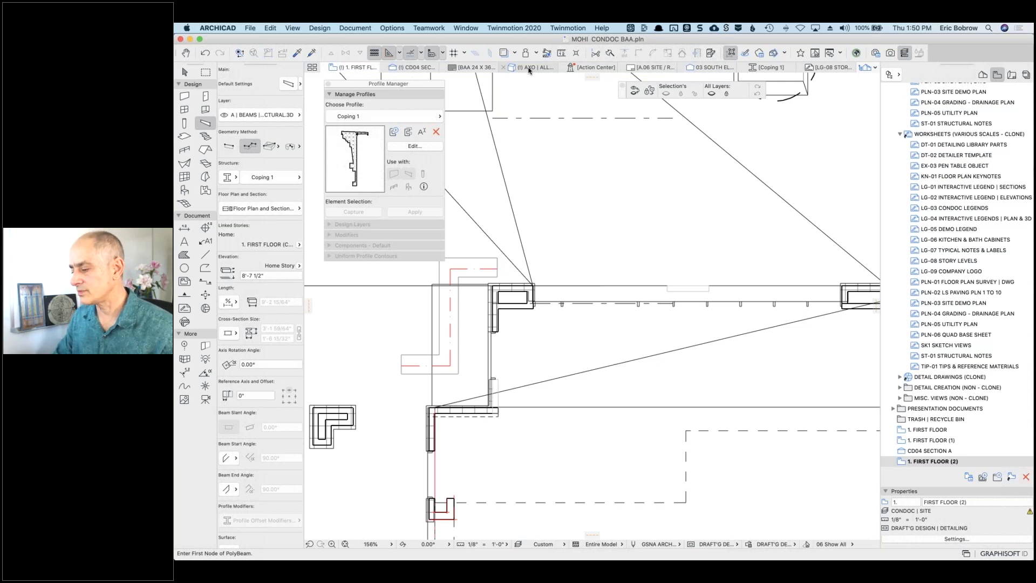
Step: Show the new beam up close in the AXO | ALL RENOVATION PHASES view and select its three segments
click(529, 69)
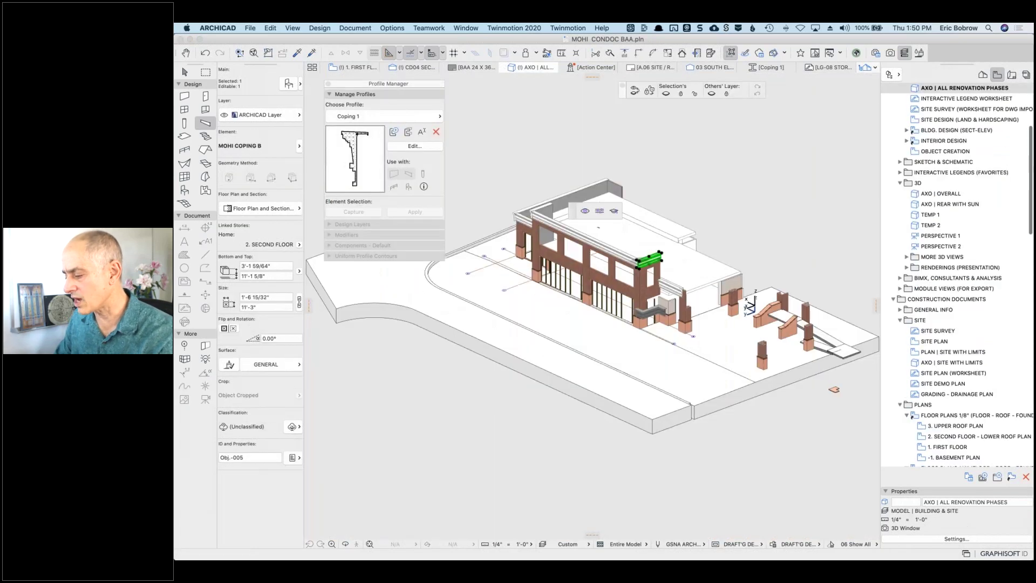
scroll(654, 227, up, 5)
scroll(647, 270, up, 8)
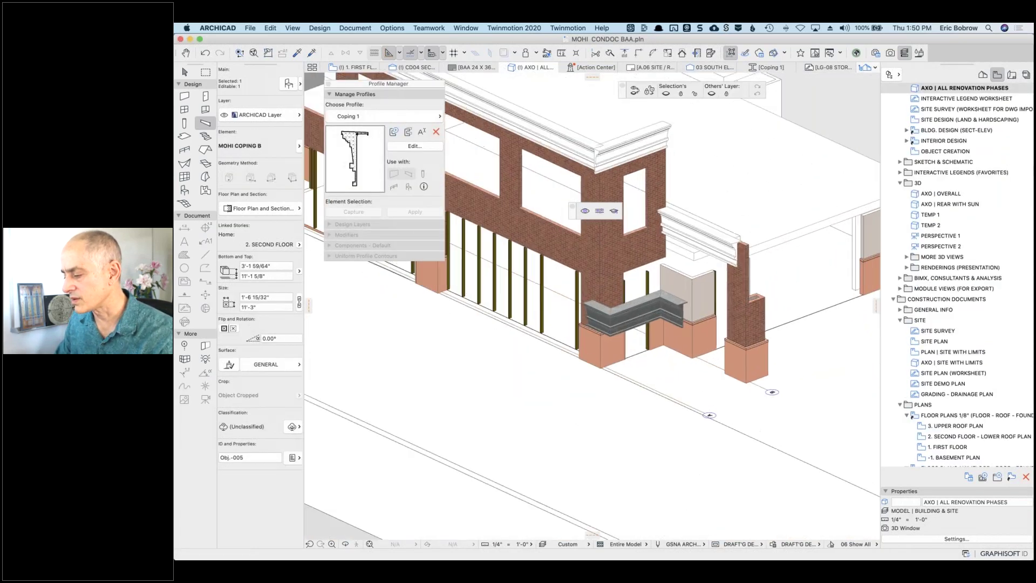
shift+middle_drag(672, 478, 701, 510)
shift+click(577, 365)
shift+click(647, 359)
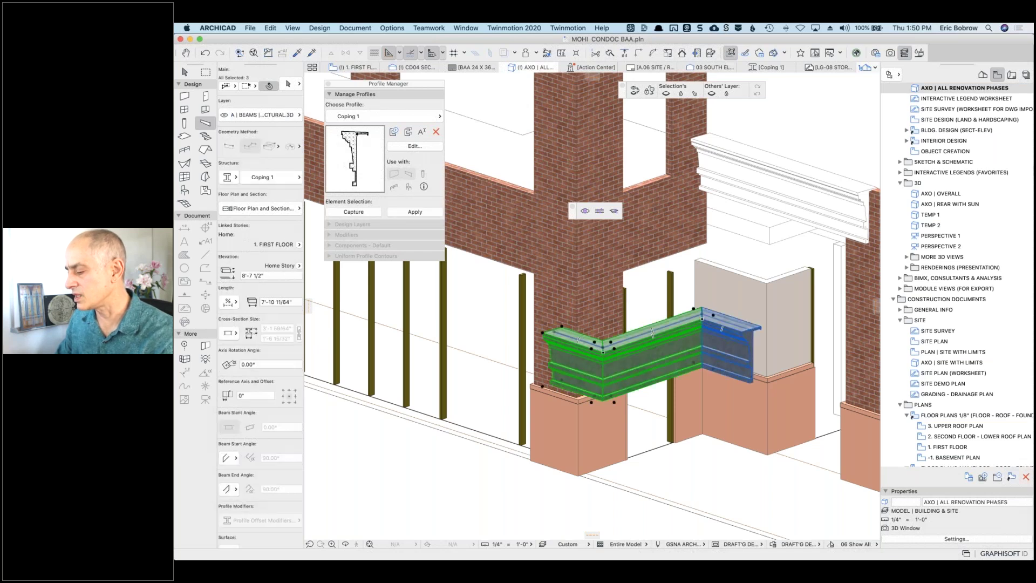
shift+click(732, 330)
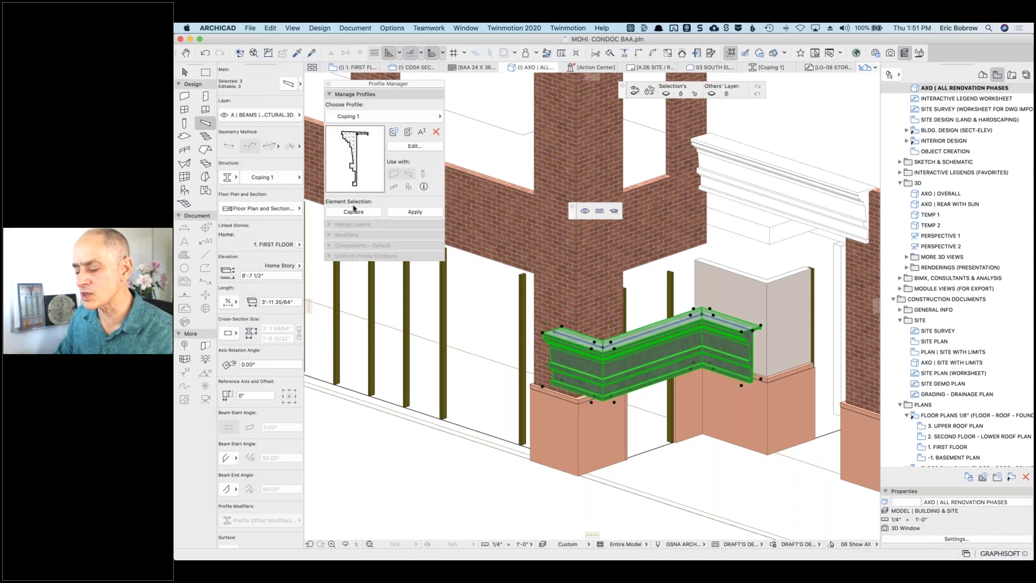
Step: Edit the Coping 1 profile, overriding its fill's surfaces uniformly with Color - White - Ceiling, and save the profile
click(412, 147)
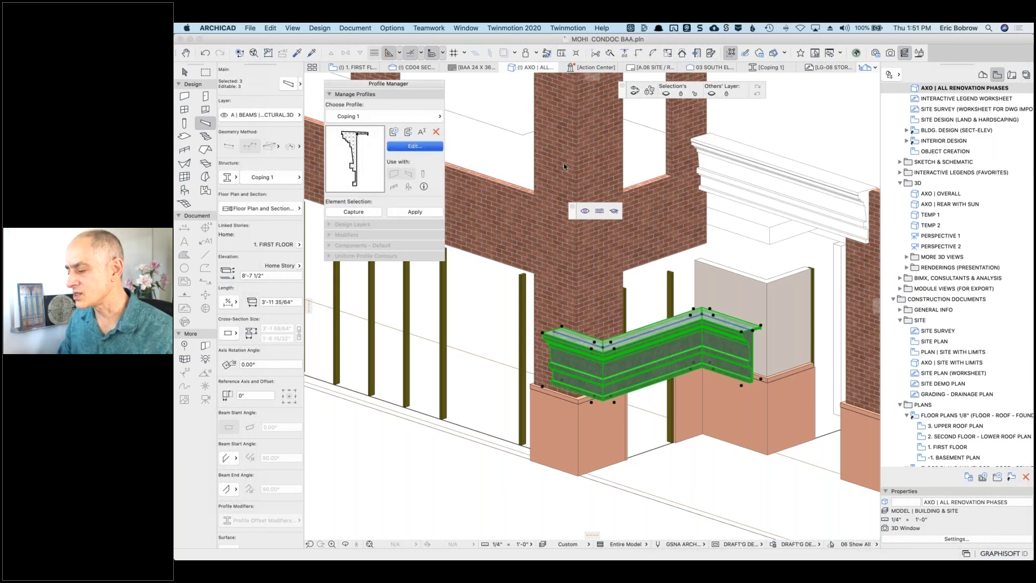
click(565, 231)
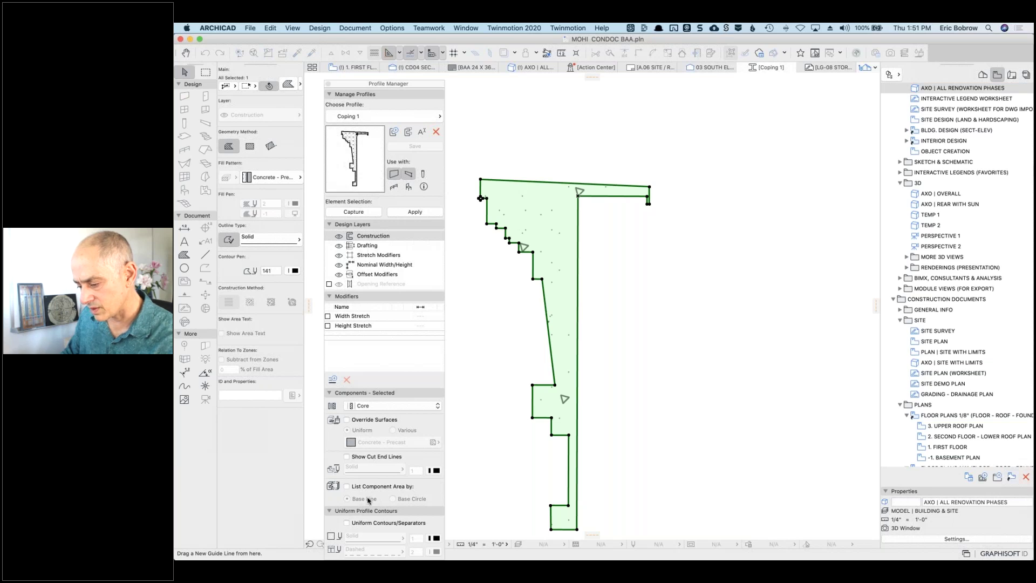
drag(394, 84, 397, 64)
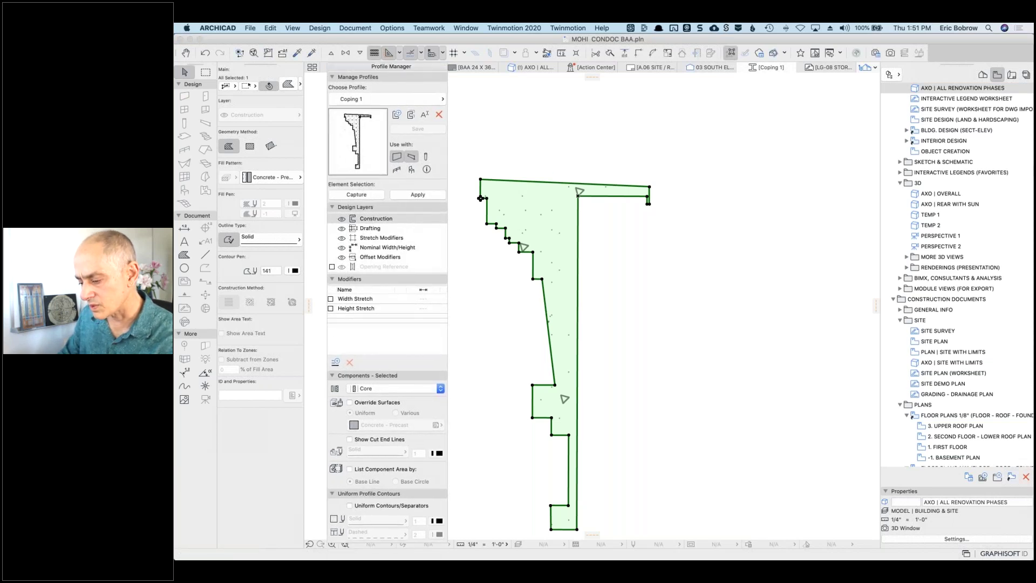
click(333, 373)
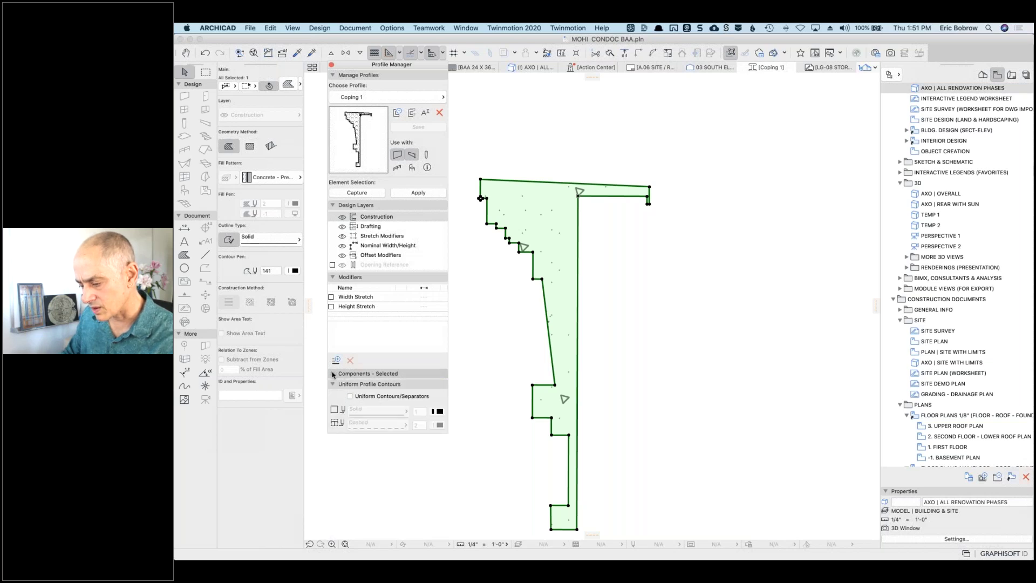
click(333, 373)
click(351, 401)
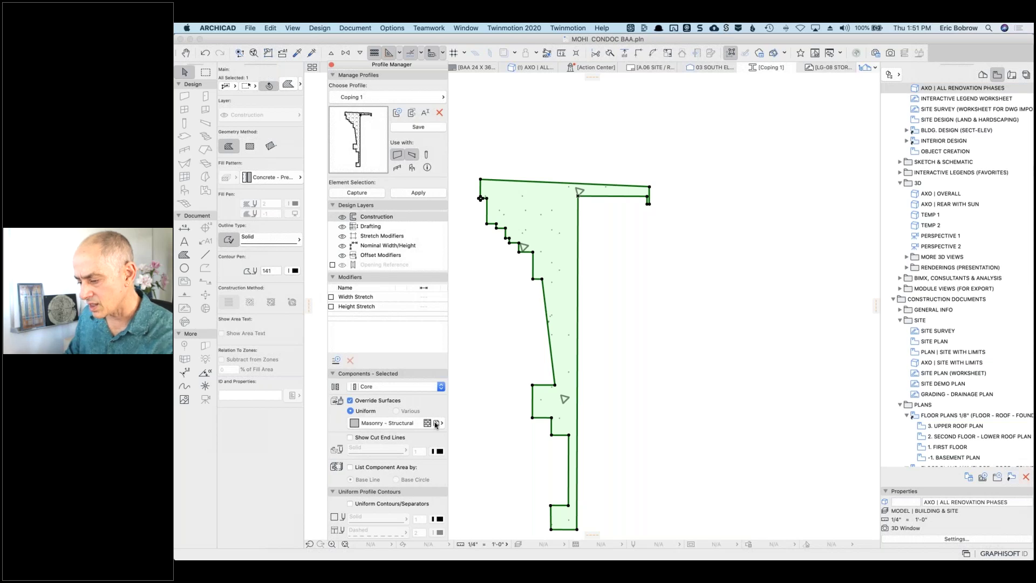
click(436, 424)
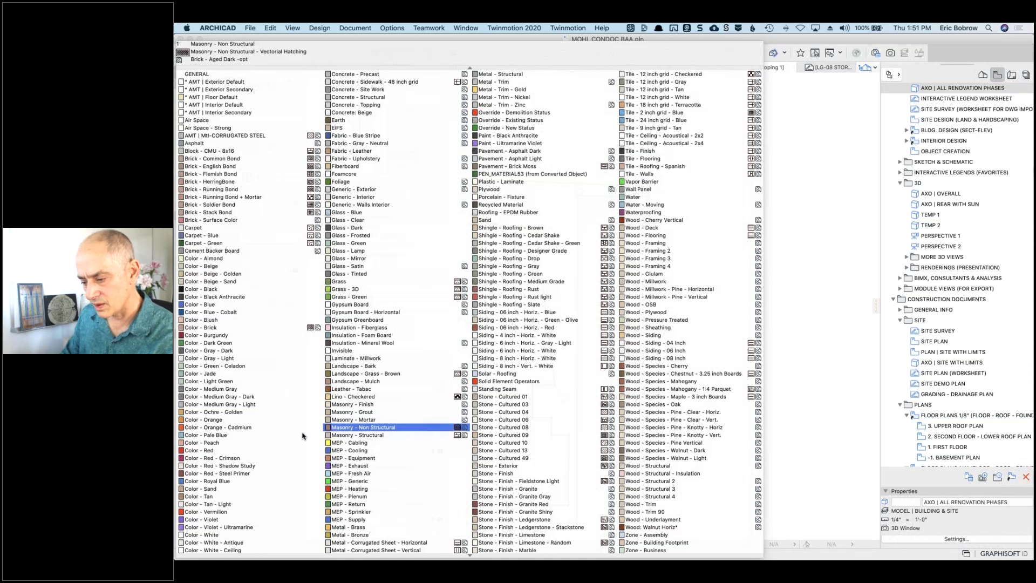
click(234, 352)
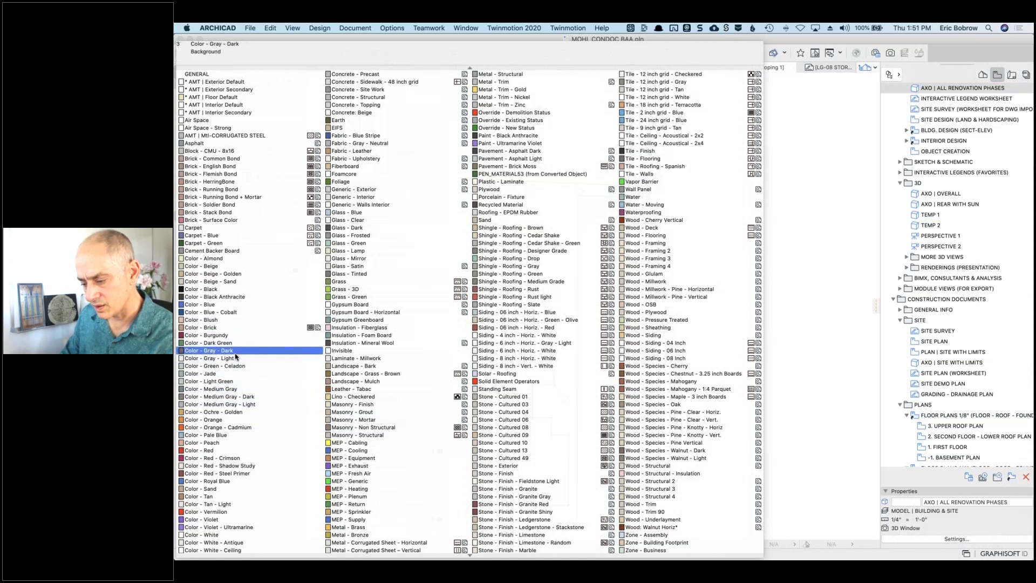
click(235, 550)
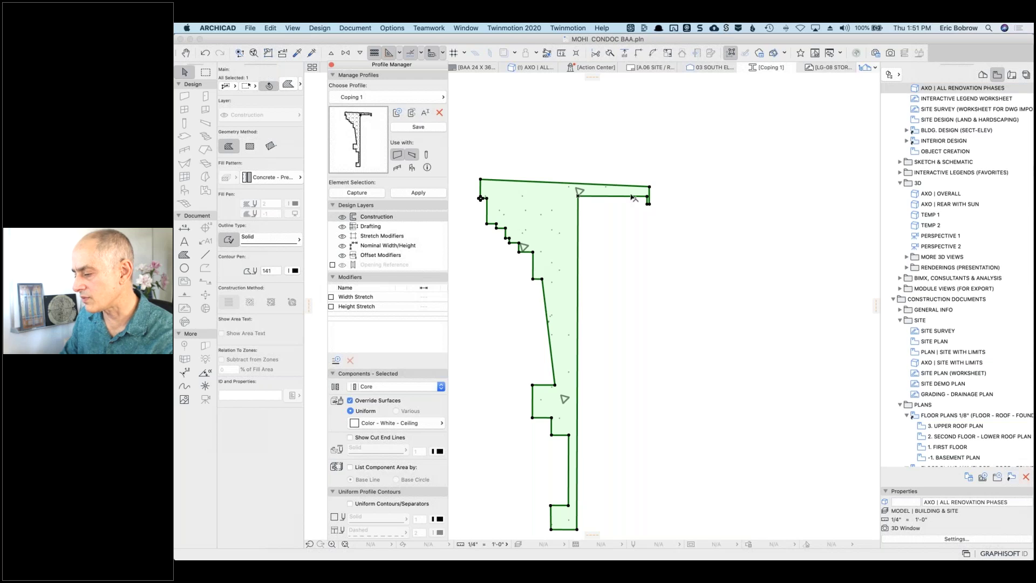
click(417, 128)
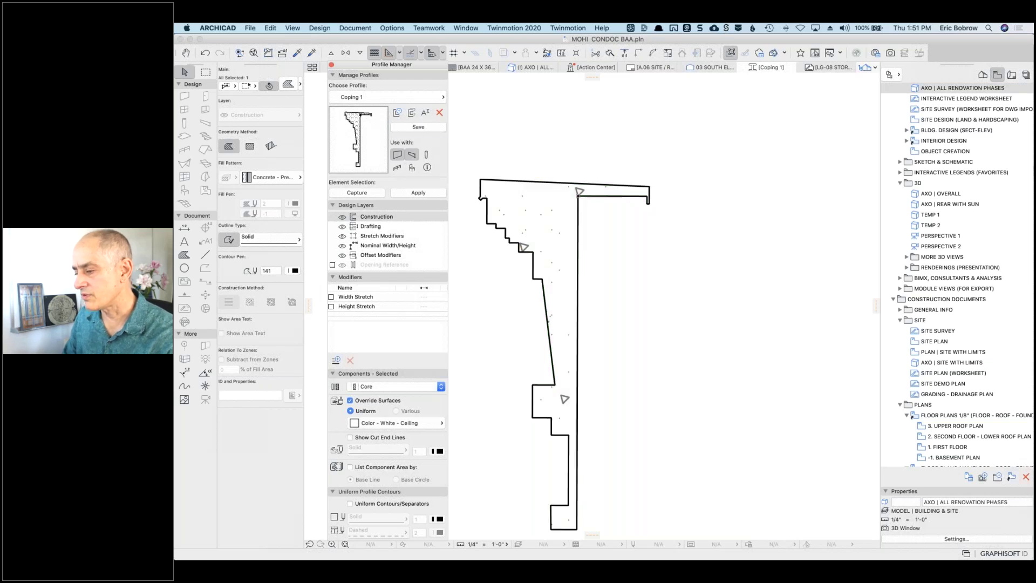
Step: Return to the AXO | ALL RENOVATION PHASES view and delete the MOHI COPING B object at the building's upper corner
click(522, 67)
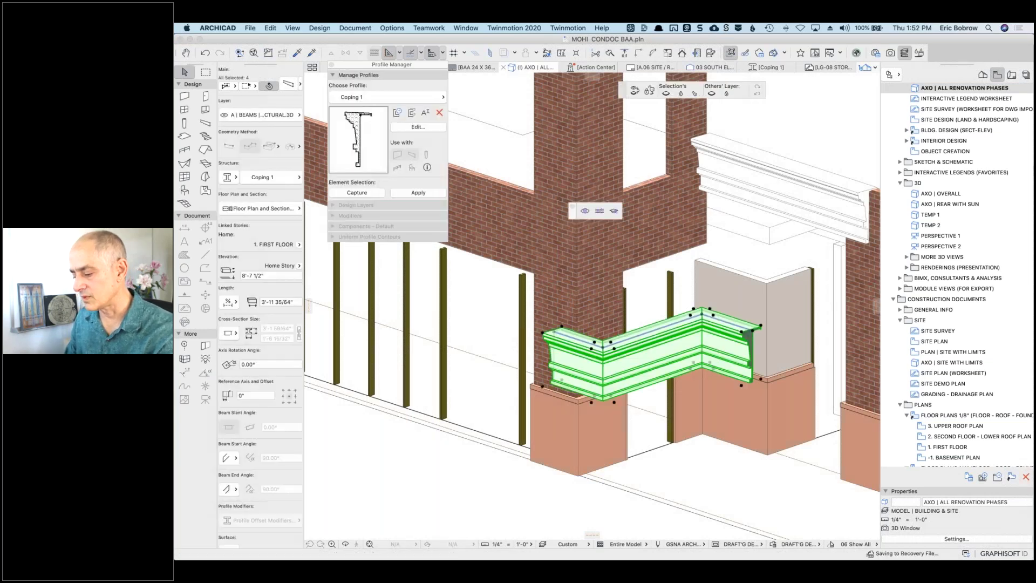
key(Escape)
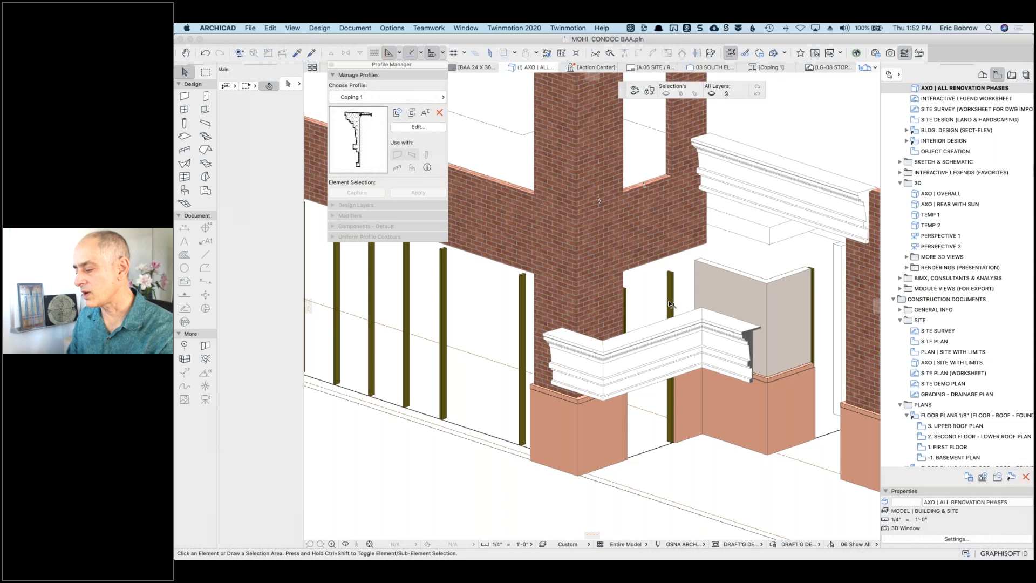
scroll(670, 304, down, 3)
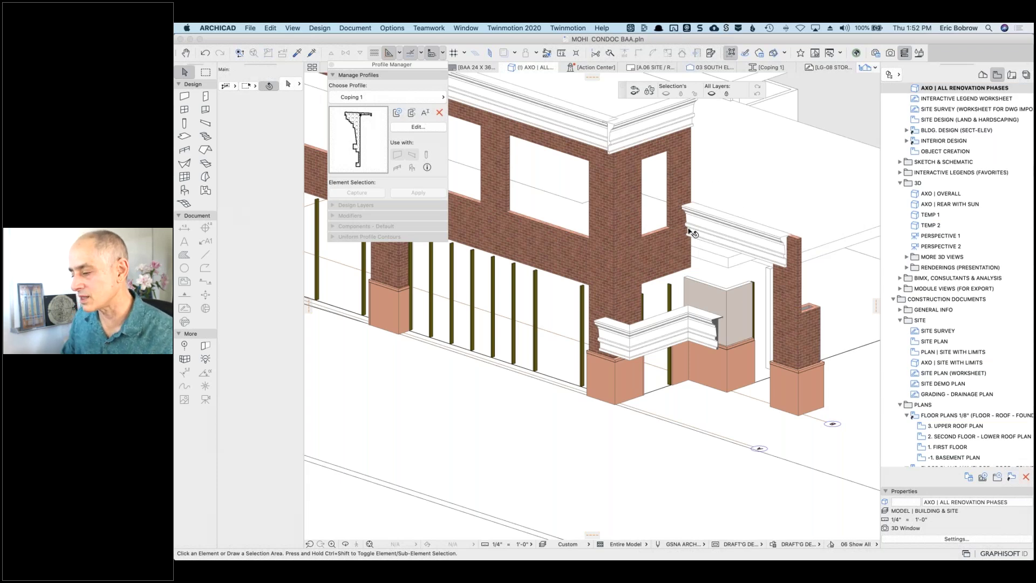
click(649, 122)
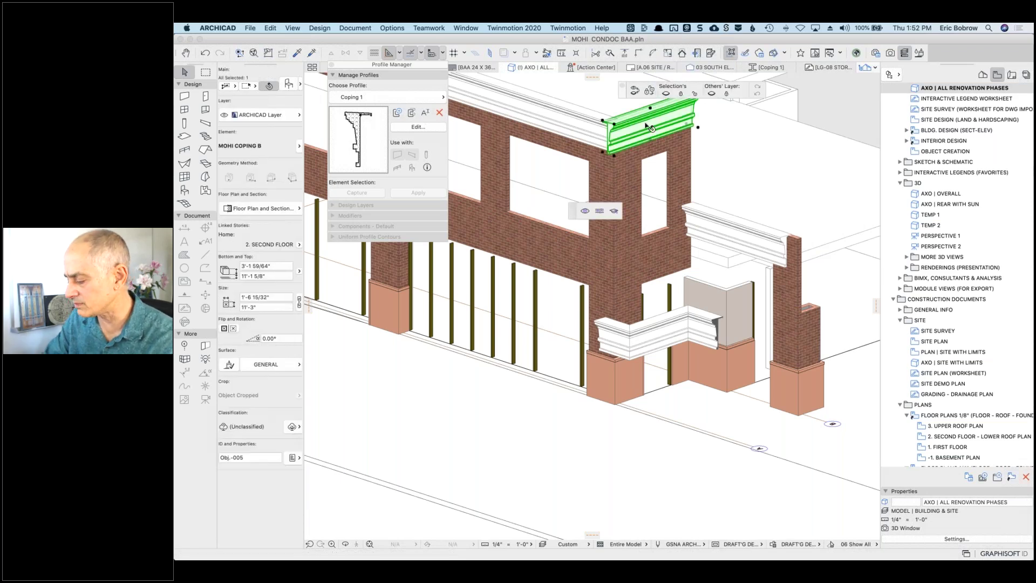
key(Delete)
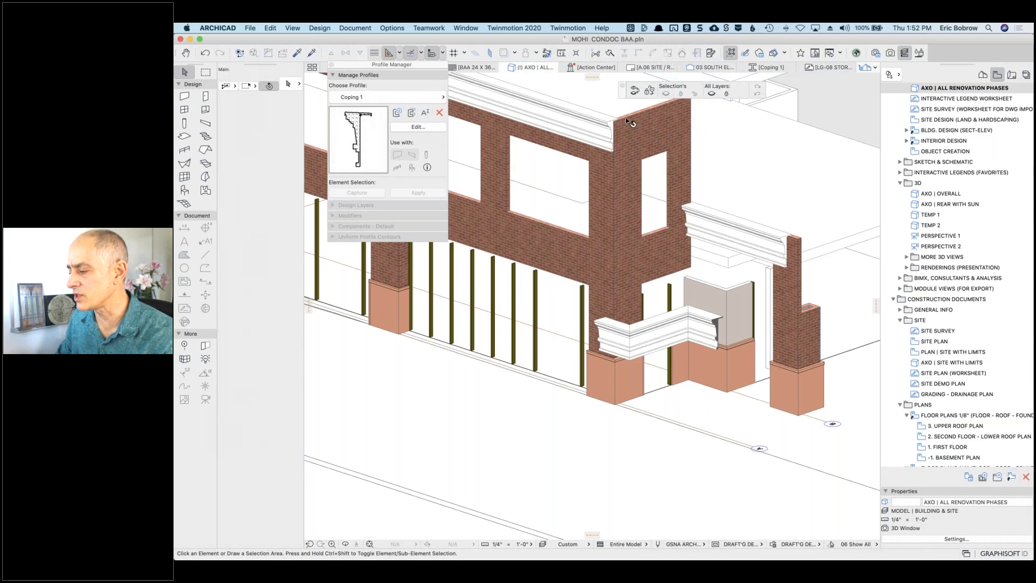
Step: Draw a two-segment chained Coping 1 beam along the outer wall faces around the second floor corner and show it in the axonometric 3D view
drag(401, 66, 401, 104)
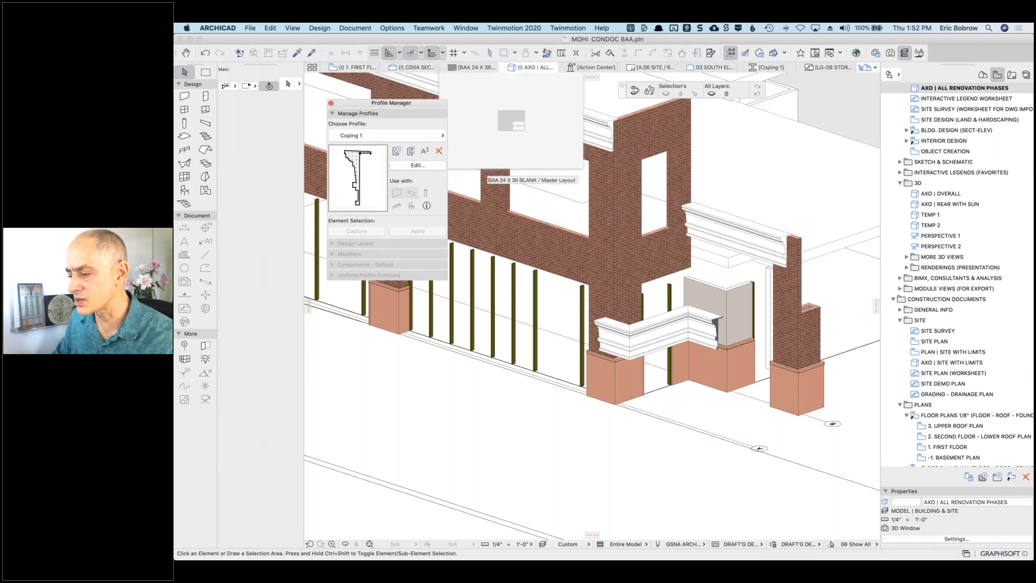
click(358, 67)
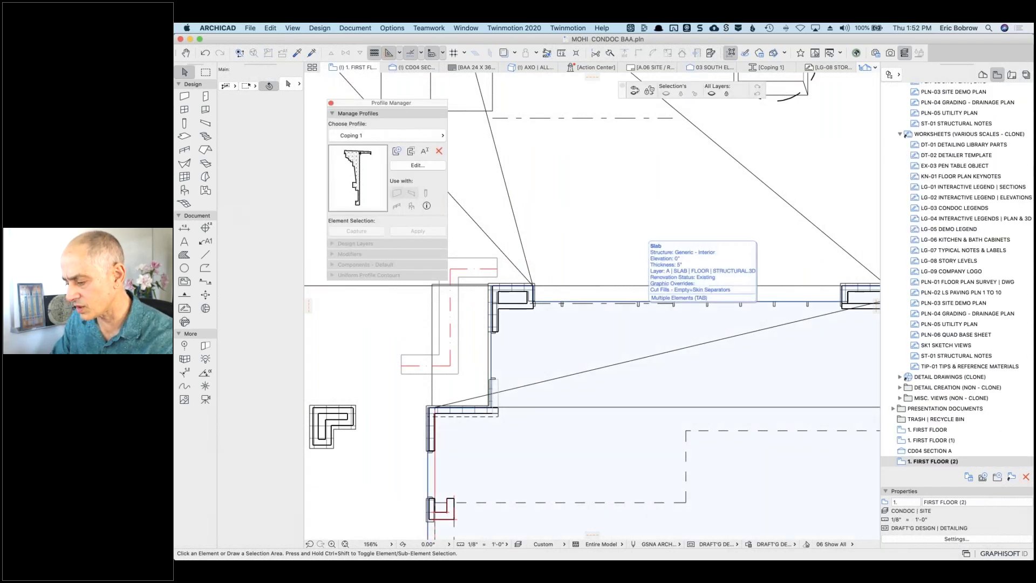
key(super+Up)
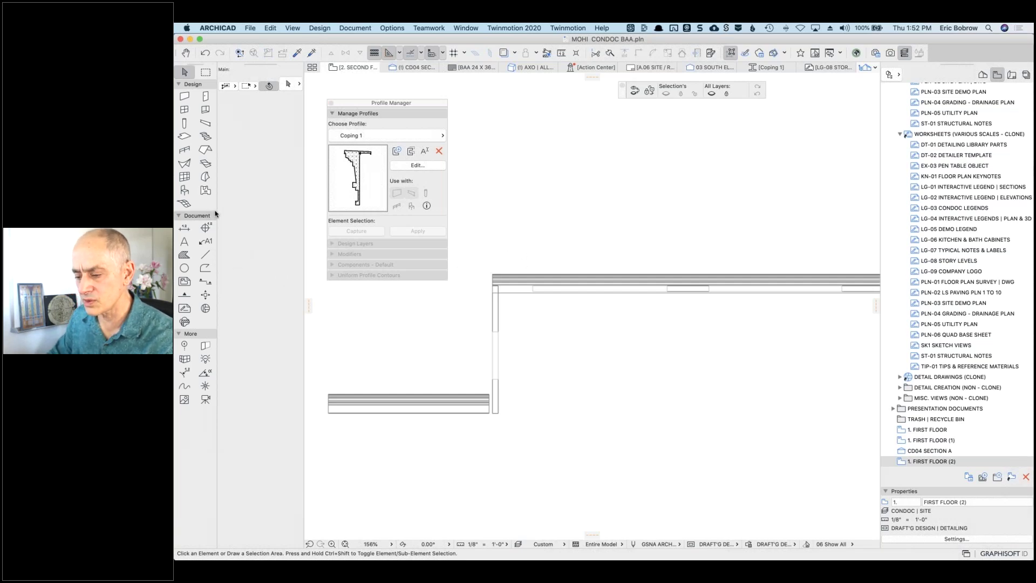
click(208, 123)
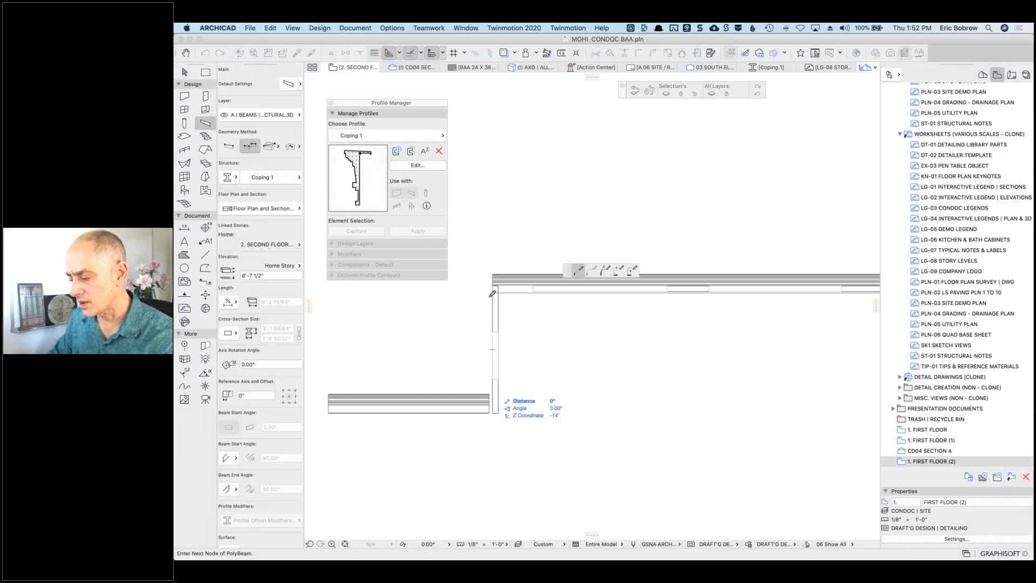
click(492, 388)
scroll(492, 388, up, 6)
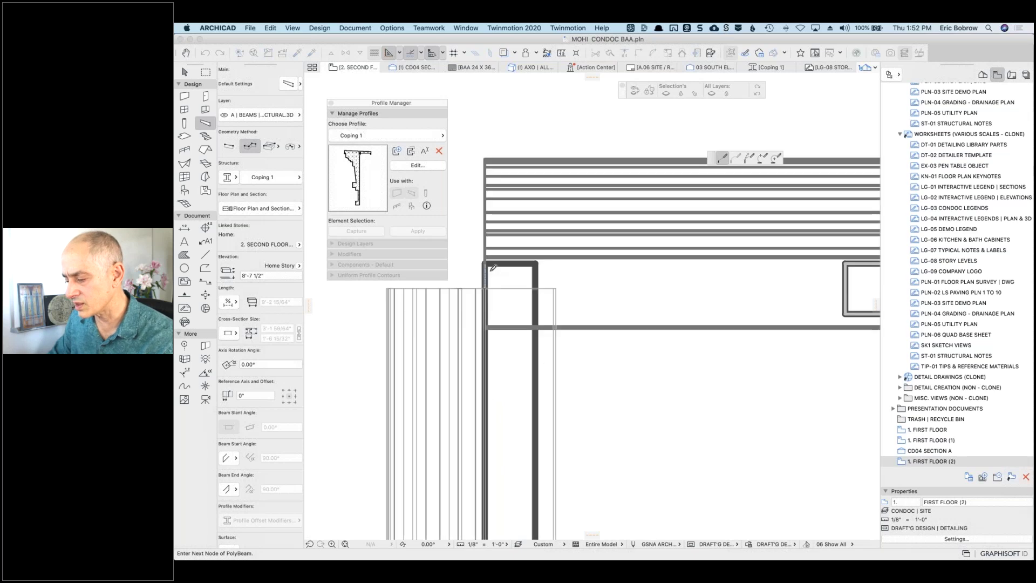
click(488, 260)
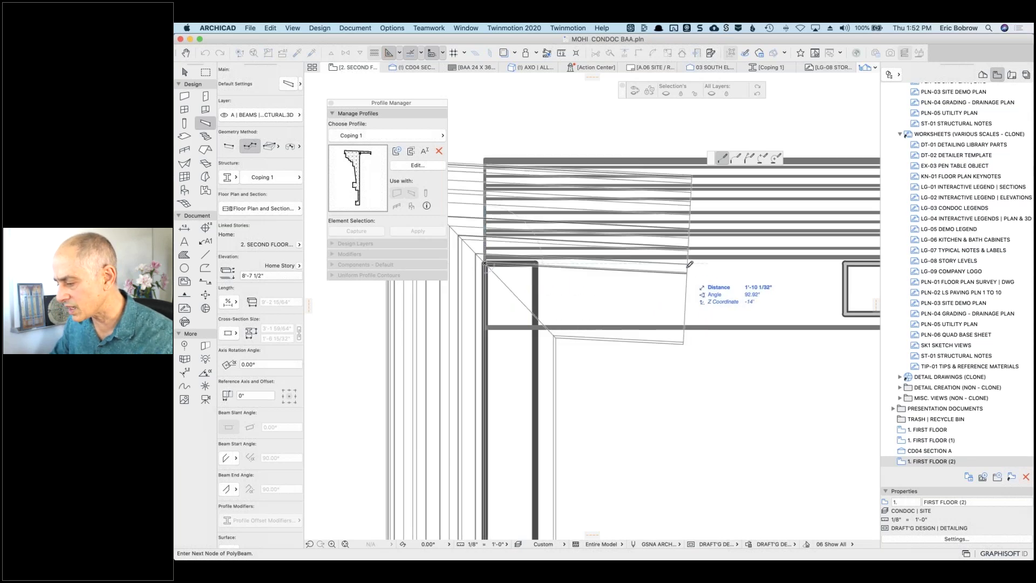
click(718, 264)
click(718, 263)
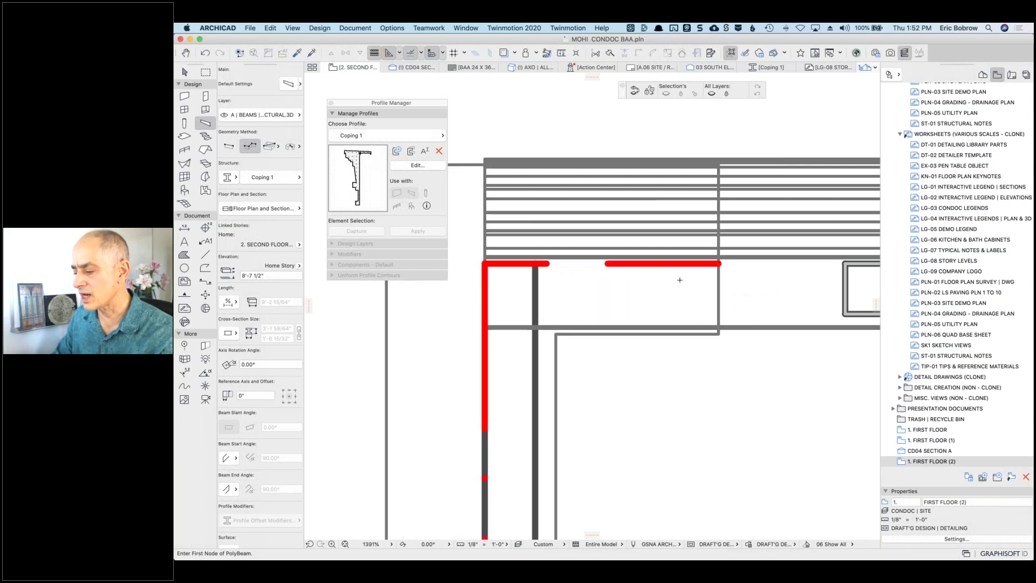
scroll(680, 279, down, 3)
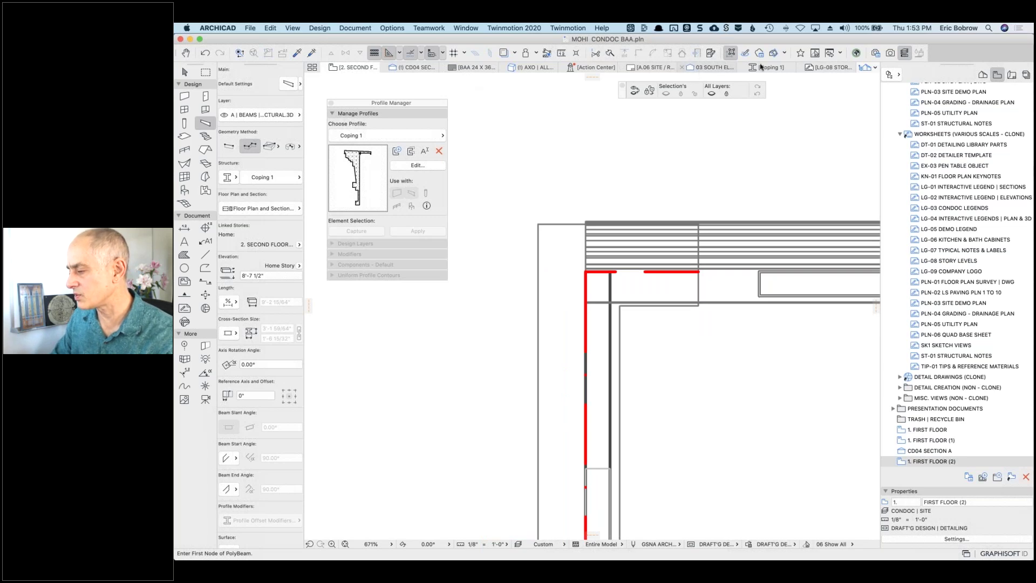
click(517, 67)
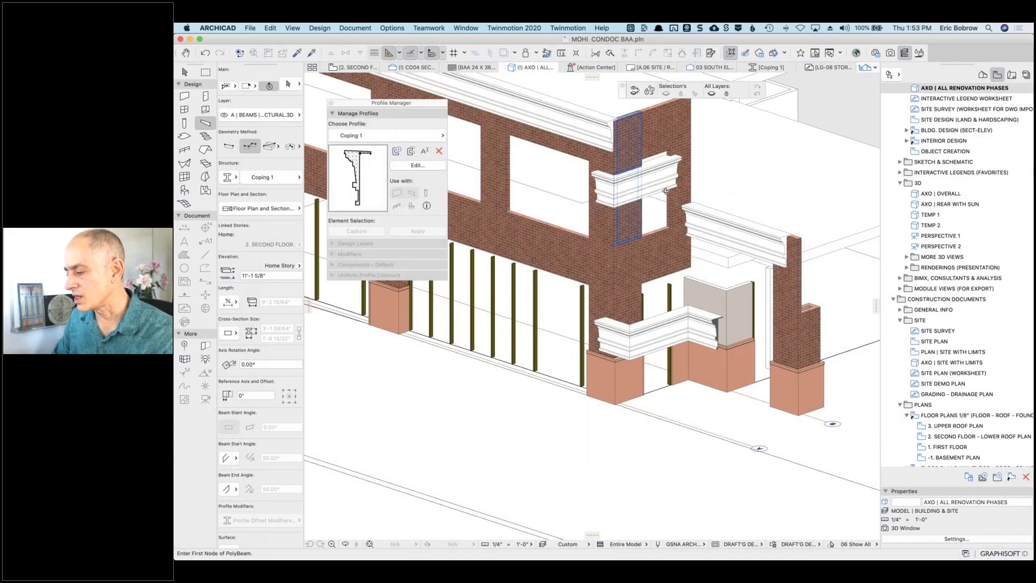
Step: Move both segments of the new coping beam vertically up from their shared corner to the wall's top corner, at about 14'-1" elevation
shift+middle_drag(702, 196, 655, 233)
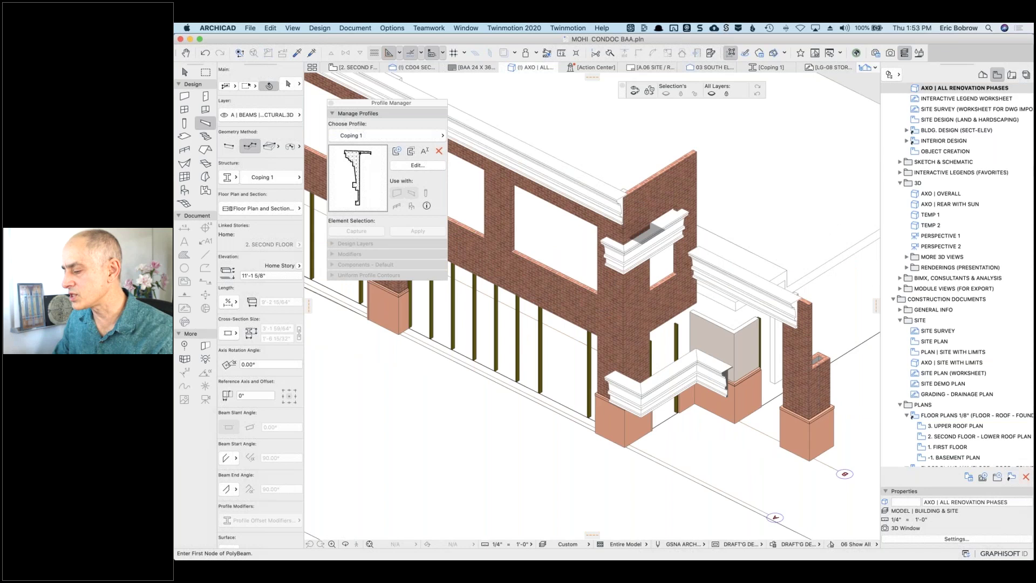
shift+click(654, 236)
shift+click(616, 254)
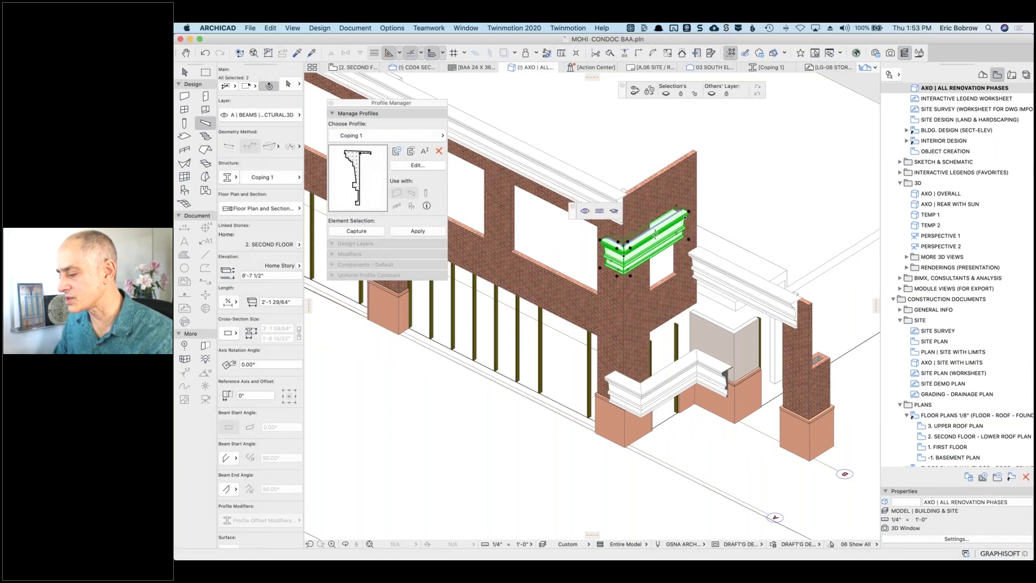
scroll(634, 234, up, 5)
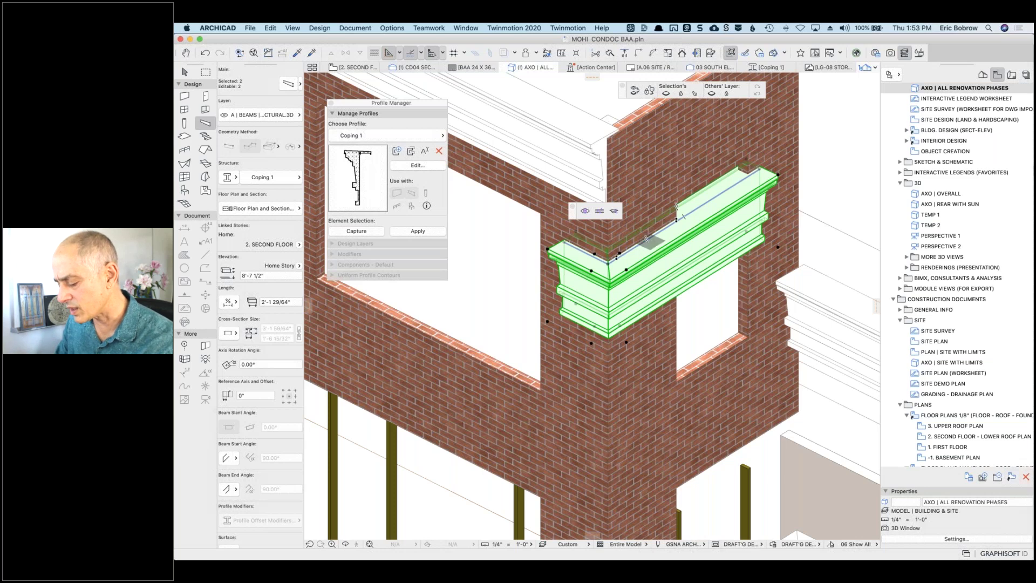
key(super+d)
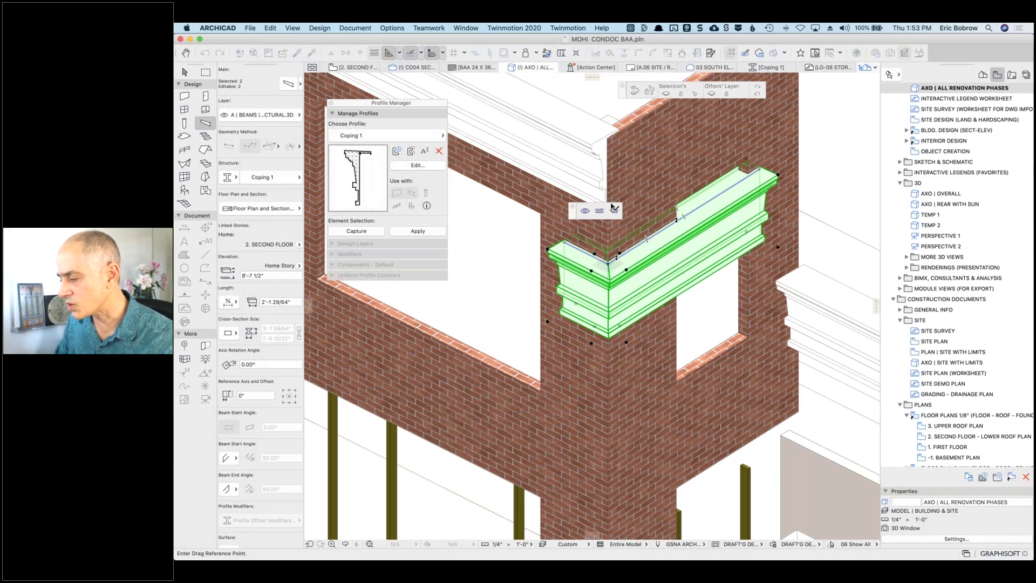
click(609, 260)
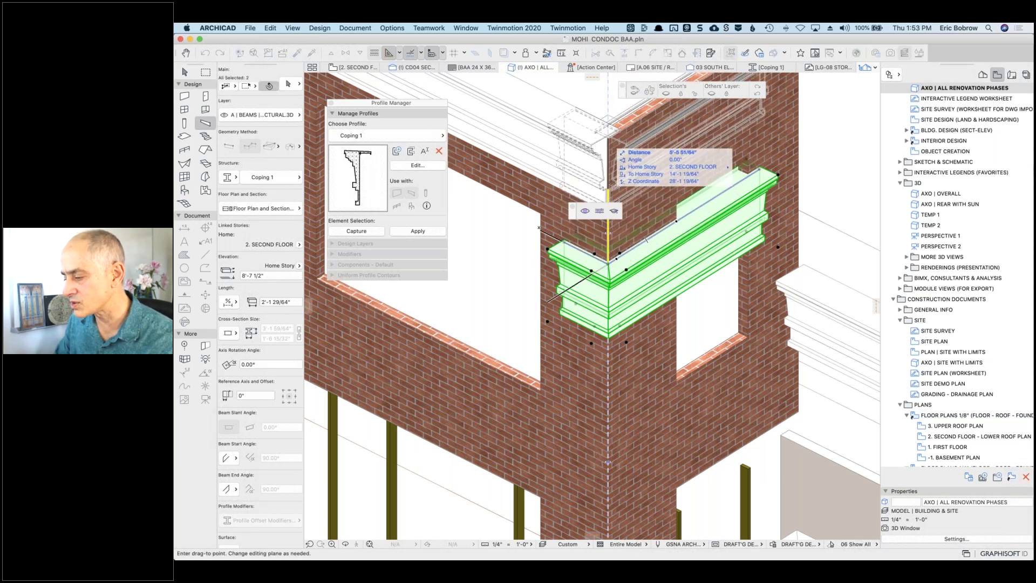
click(639, 160)
key(Escape)
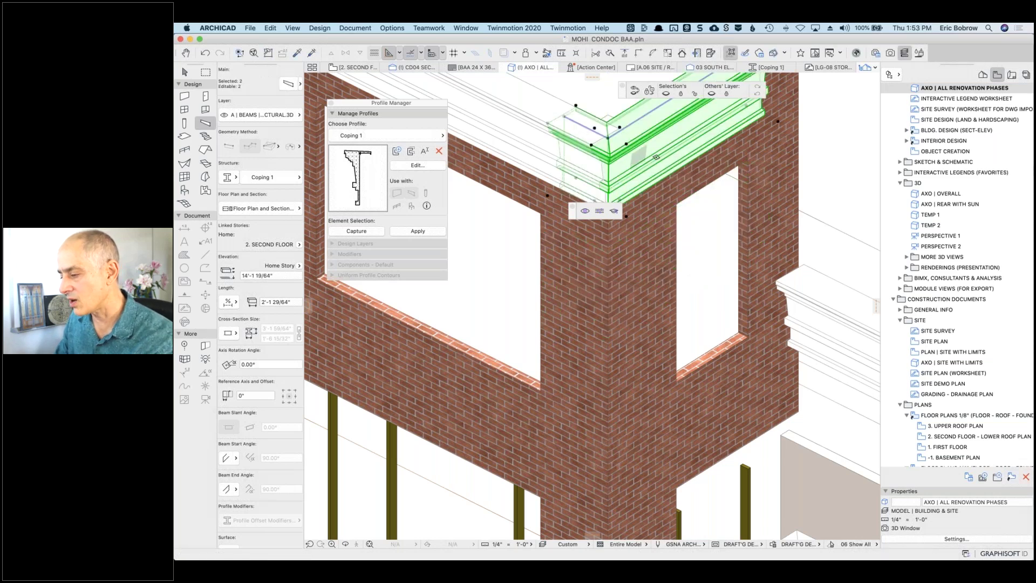
Step: Delete the old coping along the long second floor facade and its short return at the far end
scroll(655, 165, down, 3)
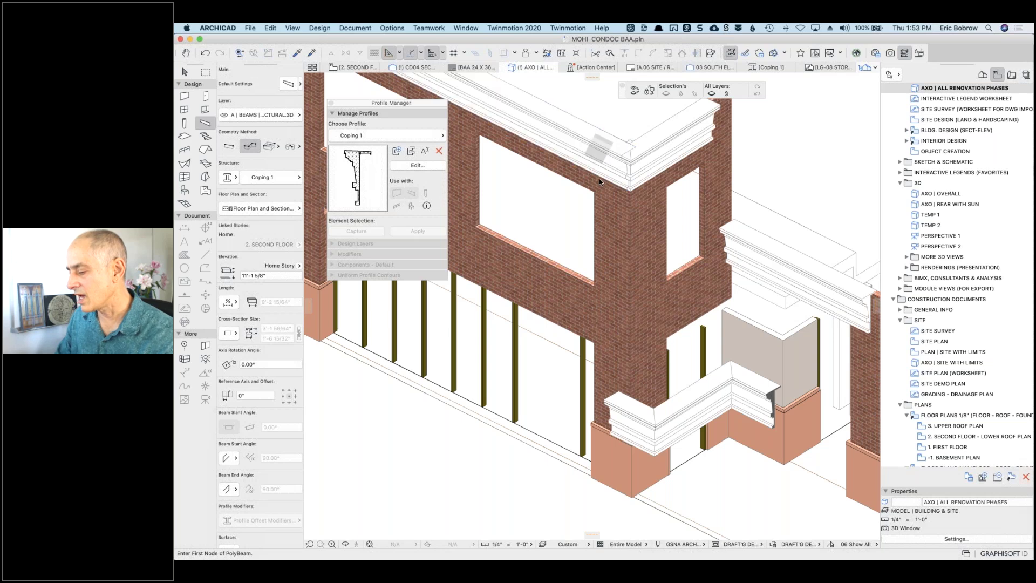
scroll(599, 180, down, 3)
middle_drag(560, 243, 742, 445)
shift+click(777, 364)
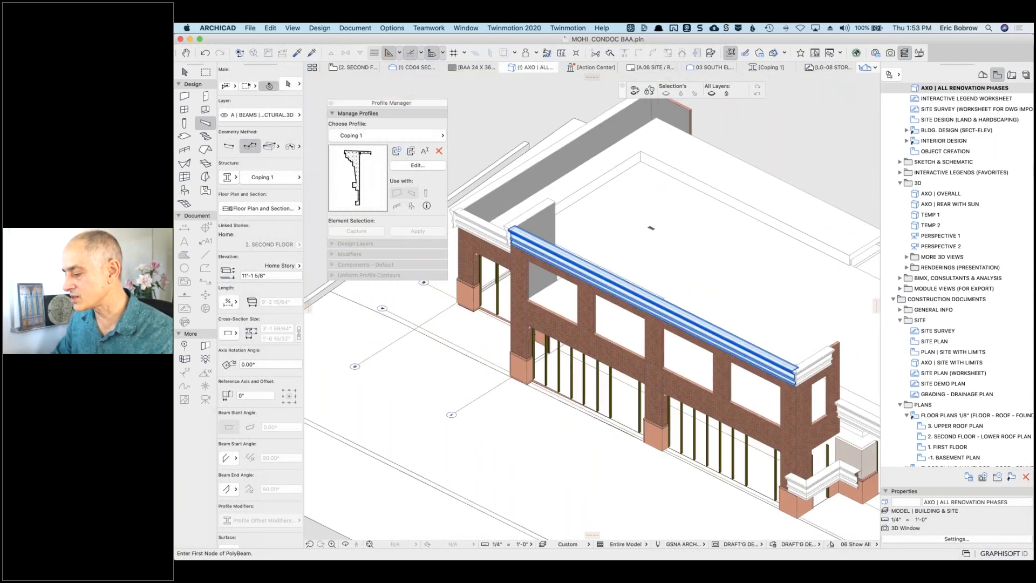
key(Escape)
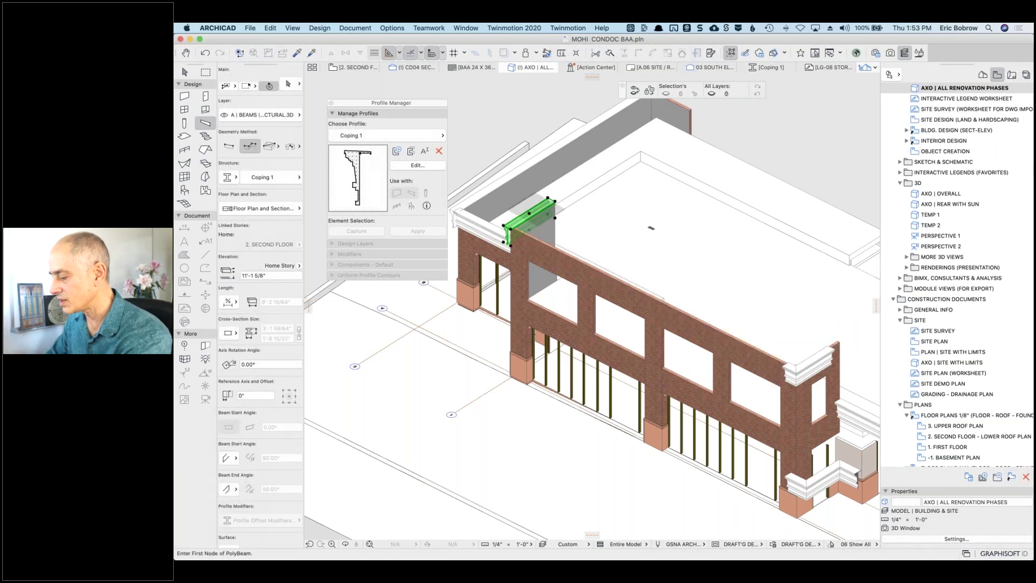
Step: Stretch the short front segment of the coping beam along the whole long facade to the far wall corner, about 60'-2" long
shift+click(791, 373)
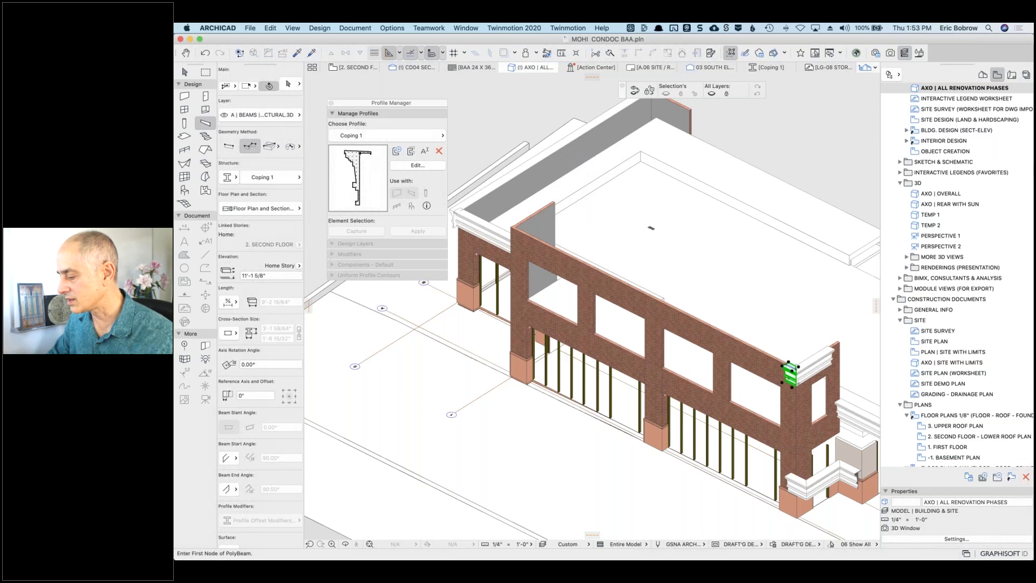
scroll(791, 372, up, 6)
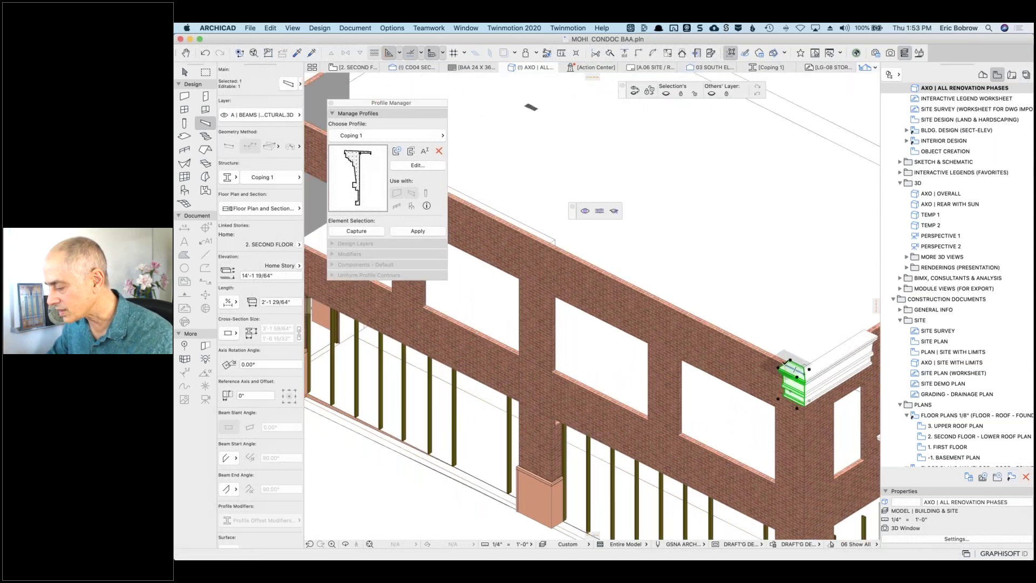
click(787, 366)
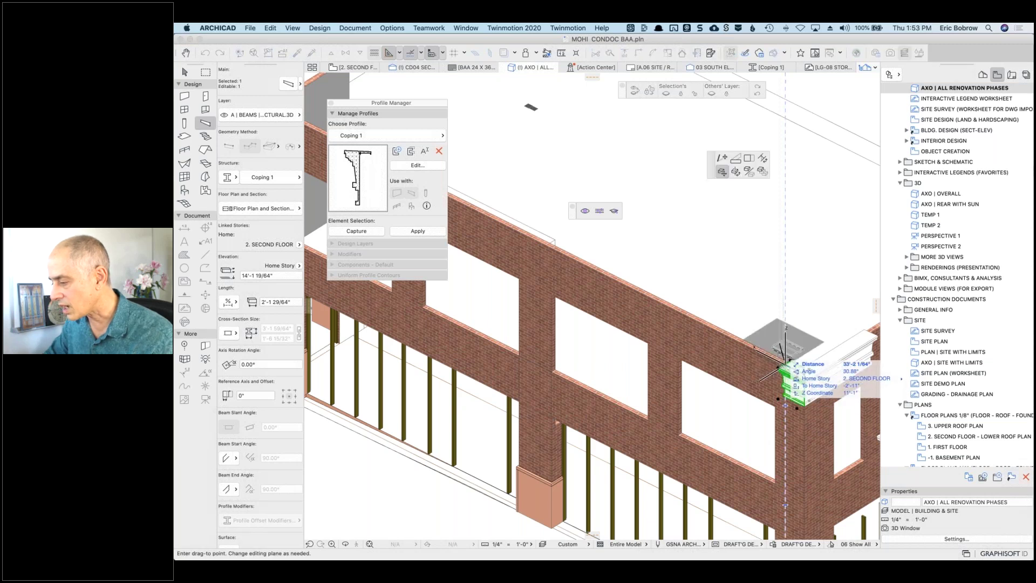
click(749, 160)
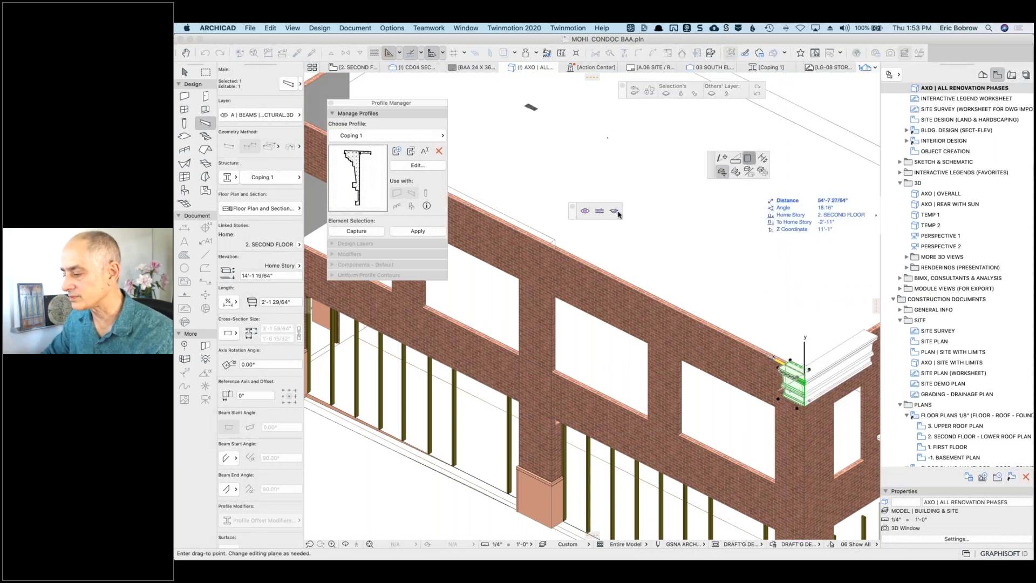
scroll(702, 303, down, 5)
scroll(470, 373, up, 5)
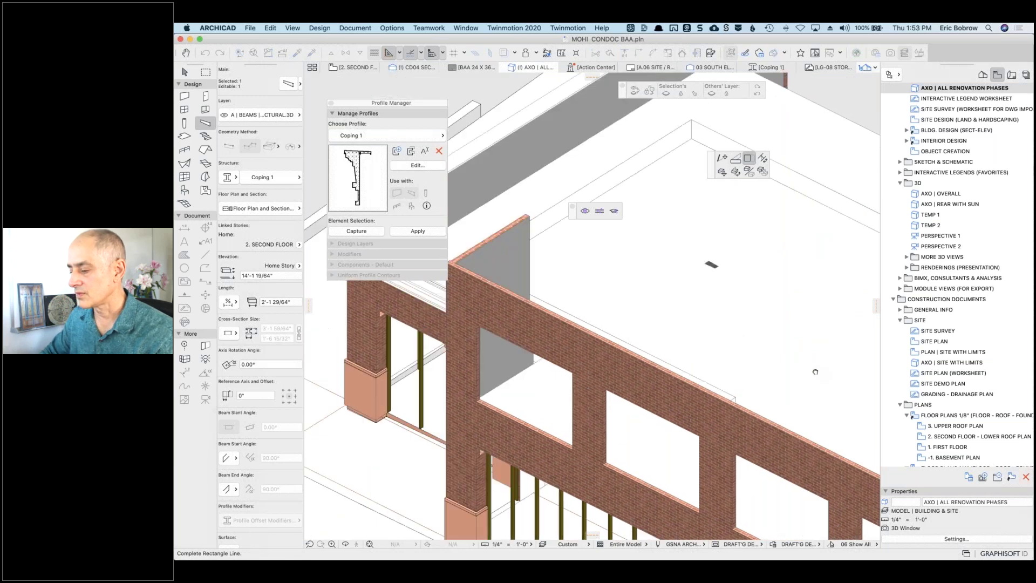
scroll(470, 373, up, 5)
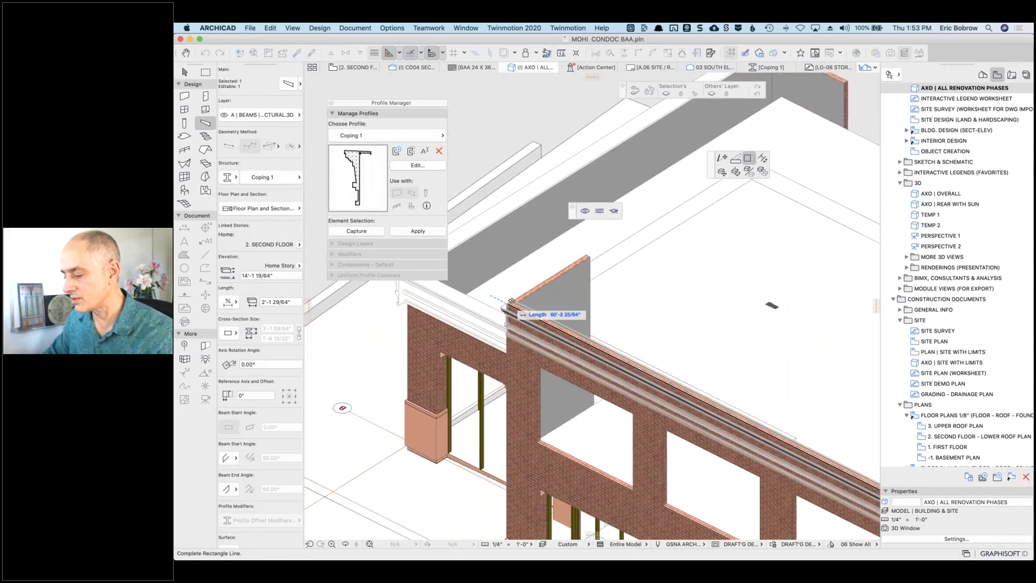
click(502, 306)
Step: Extend the far end of the long facade coping beam slightly past the wall corner, to about 60'-4" long
scroll(502, 306, up, 5)
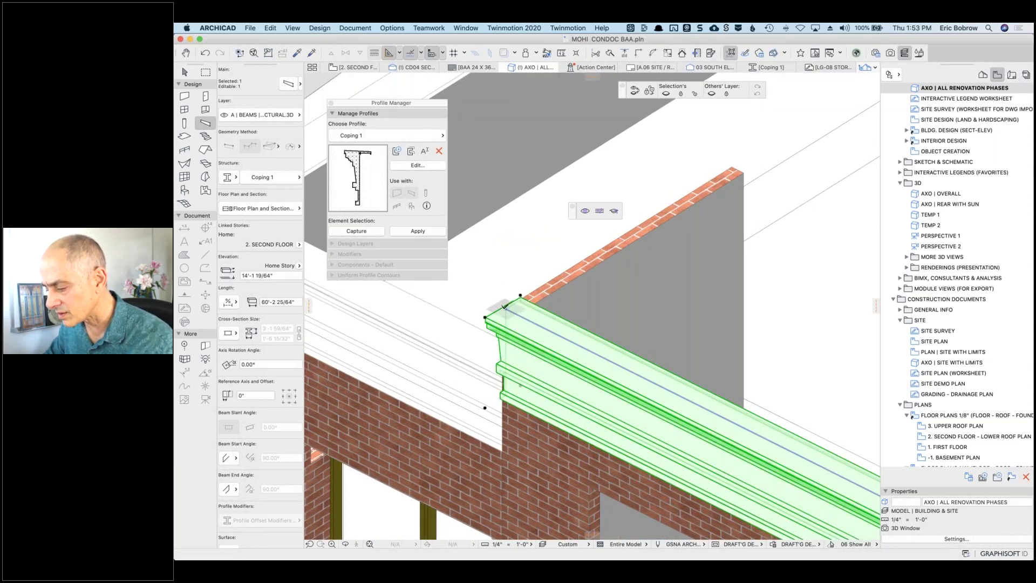
click(502, 306)
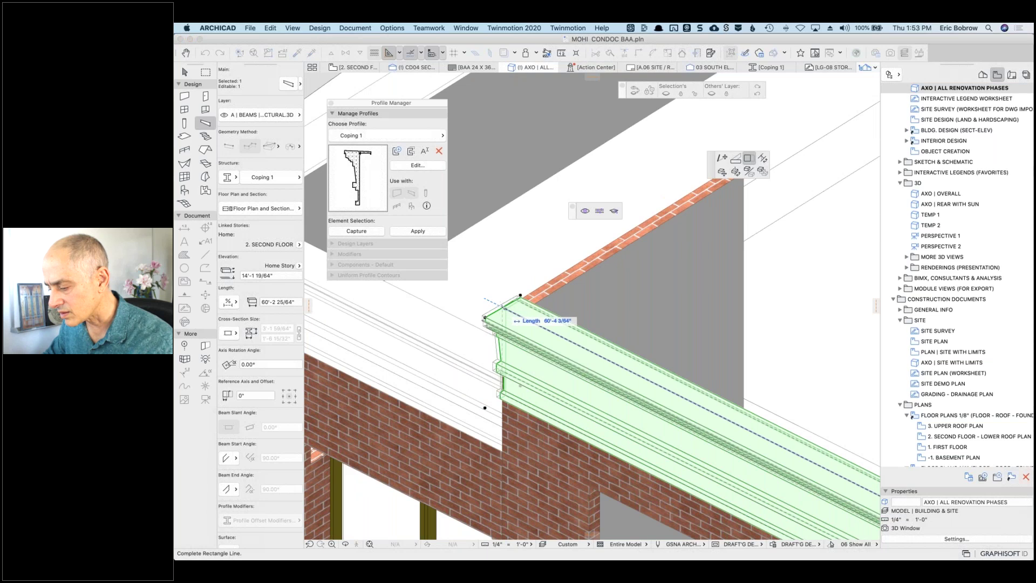
click(518, 294)
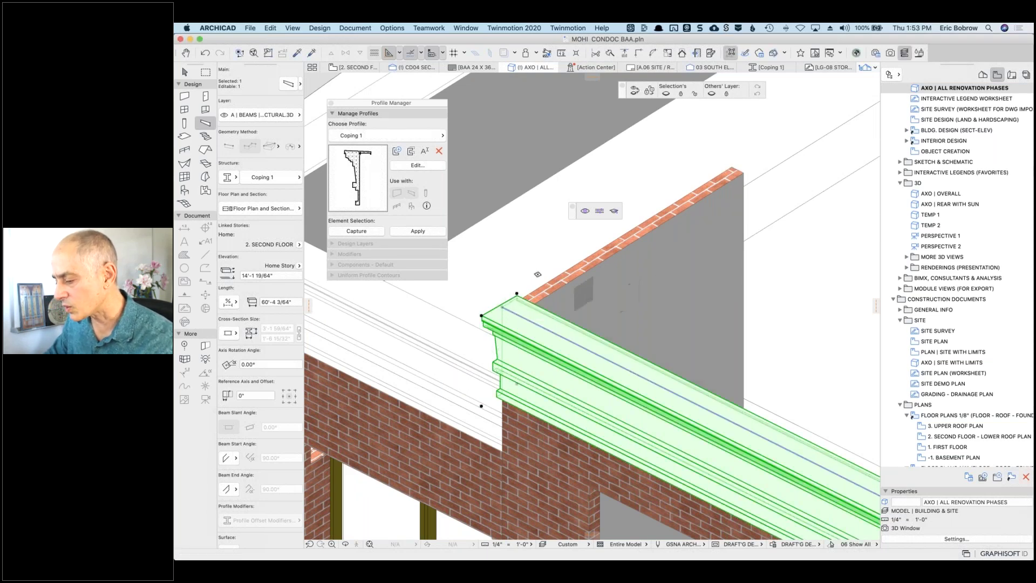
key(Escape)
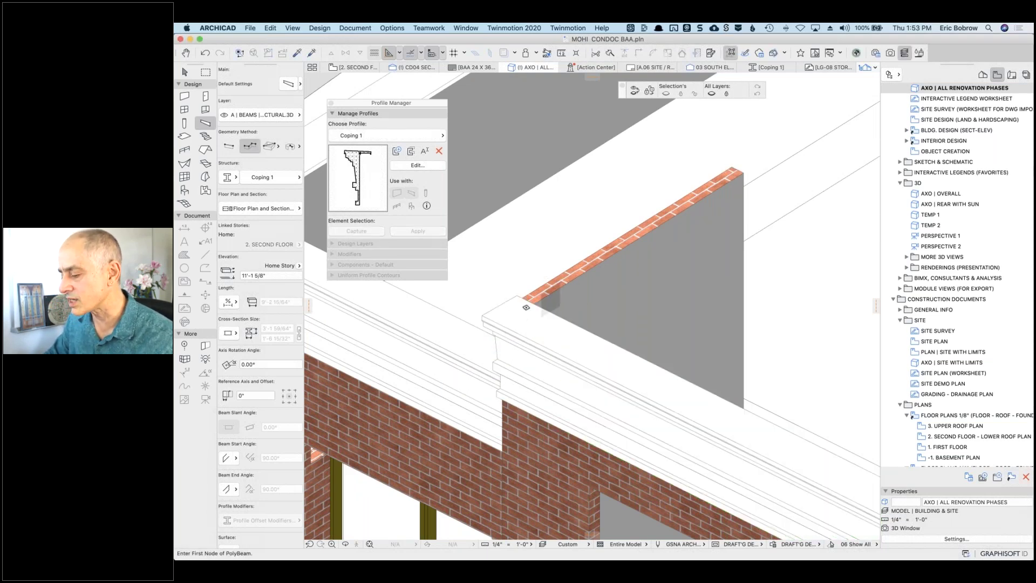
Step: Return to the second floor plan and save the project in Downloads as "MOHI CONDOC BAA after coaching", continuing despite the missing hotlinked modules
scroll(538, 311, down, 10)
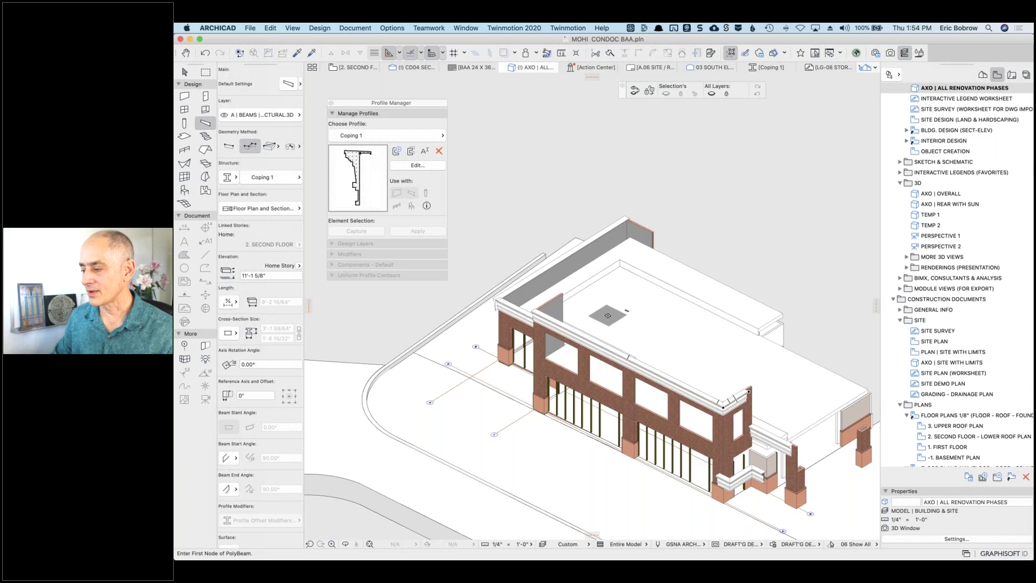
click(248, 27)
click(247, 27)
click(333, 70)
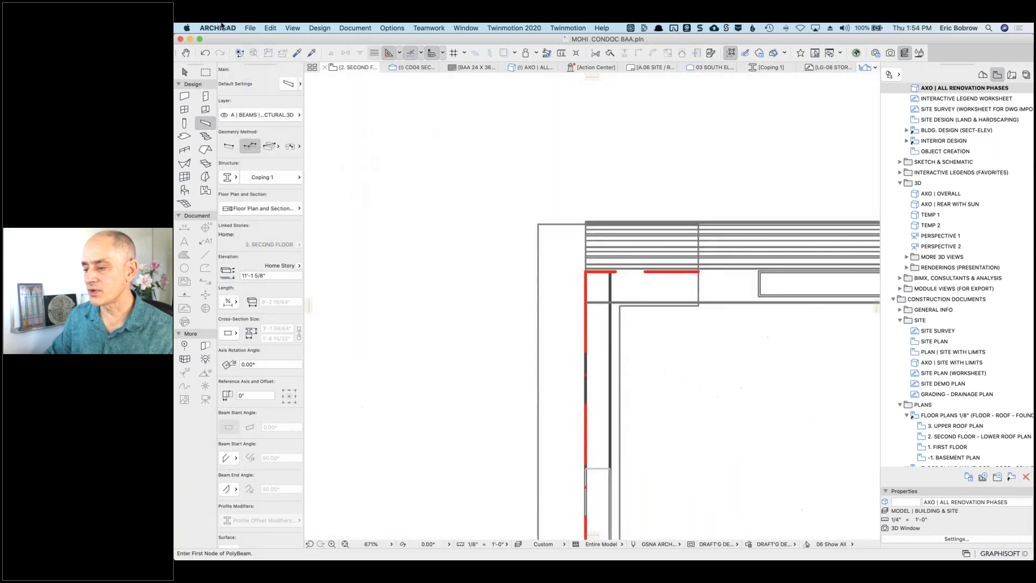
click(250, 29)
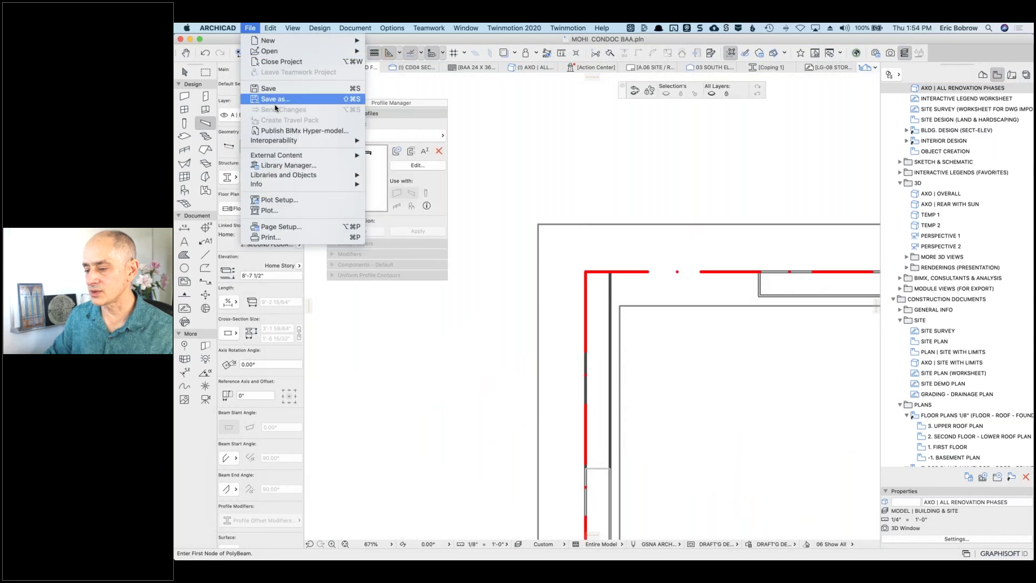
click(276, 102)
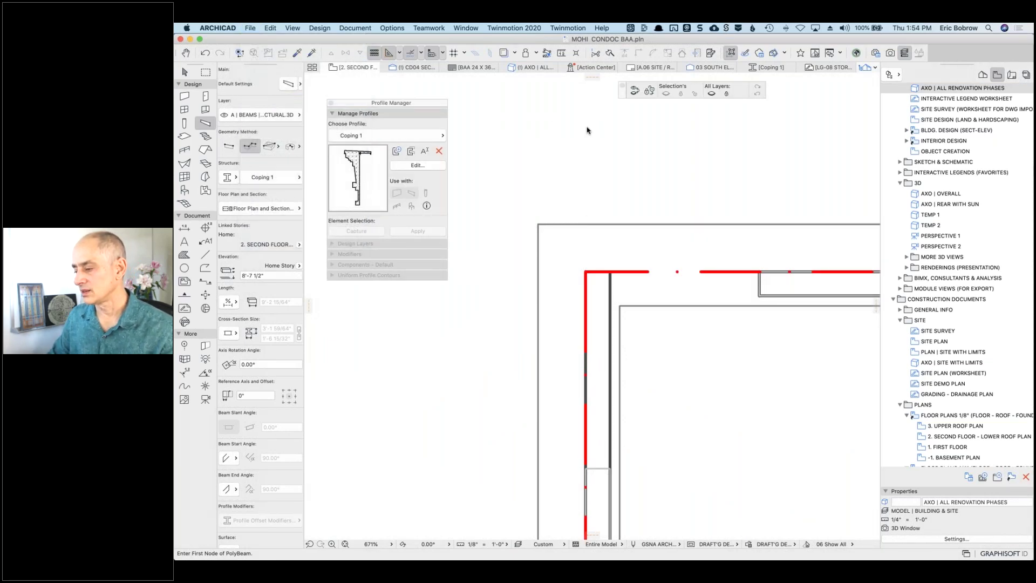
key(super+shift+s)
key(Right)
text(after coaching)
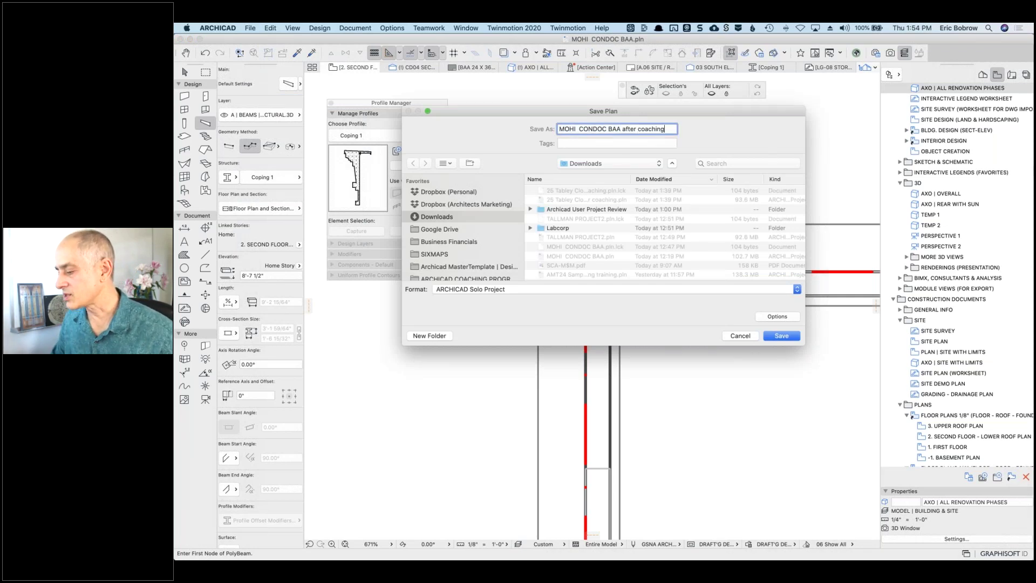
click(781, 337)
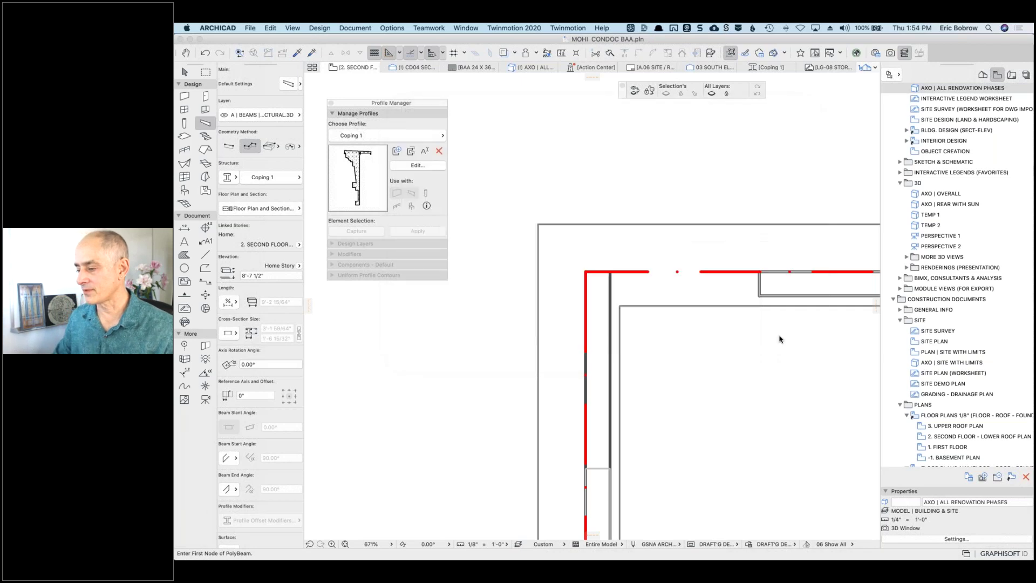
click(659, 243)
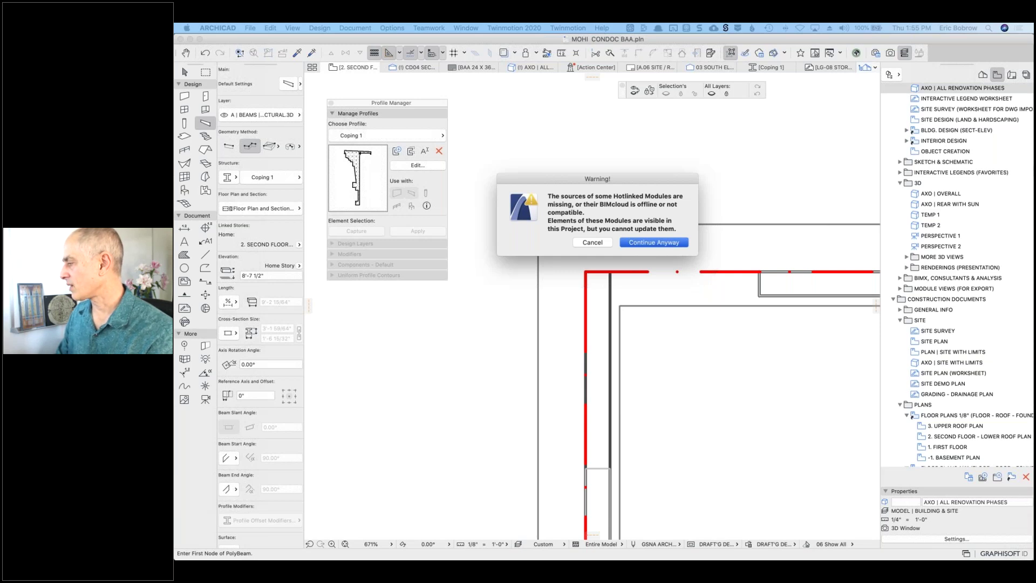
key(Return)
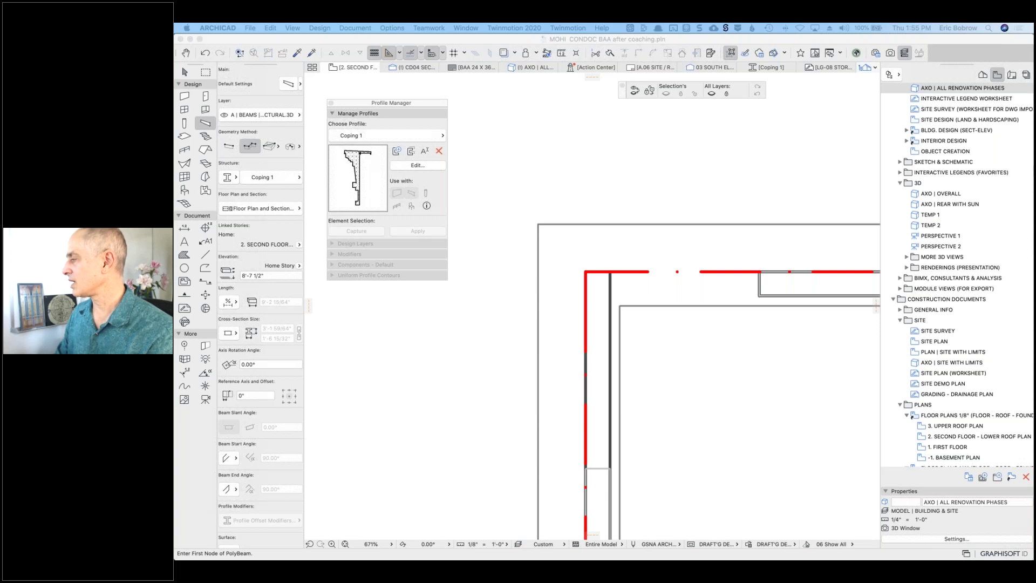
Step: Switch to Chrome to read the Project Review support ticket, and open the Terrain elevation Fix ticket from the open tickets list
drag(1034, 92, 533, 82)
scroll(540, 303, up, 10)
scroll(540, 302, up, 5)
scroll(540, 302, up, 4)
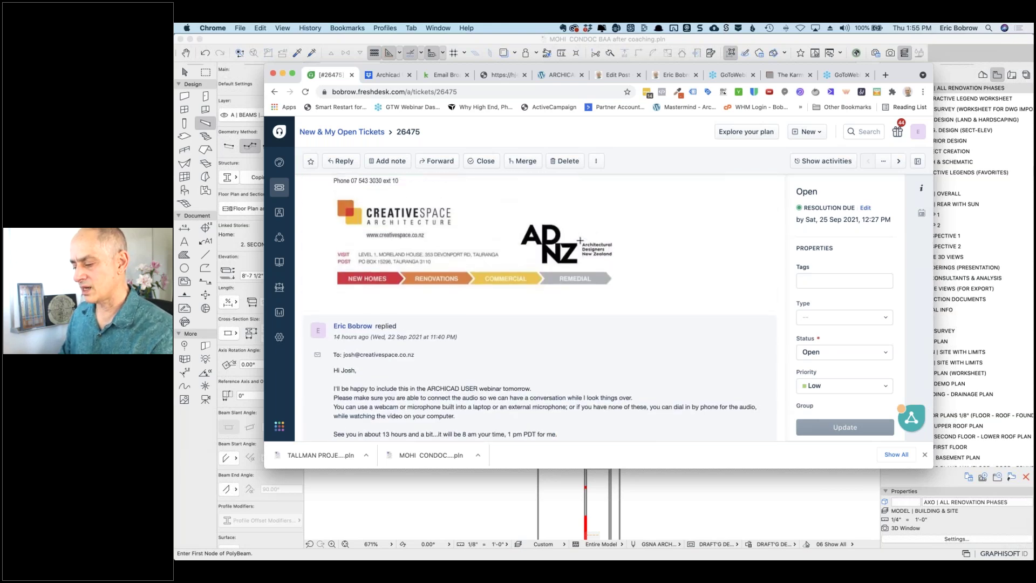
scroll(453, 247, up, 6)
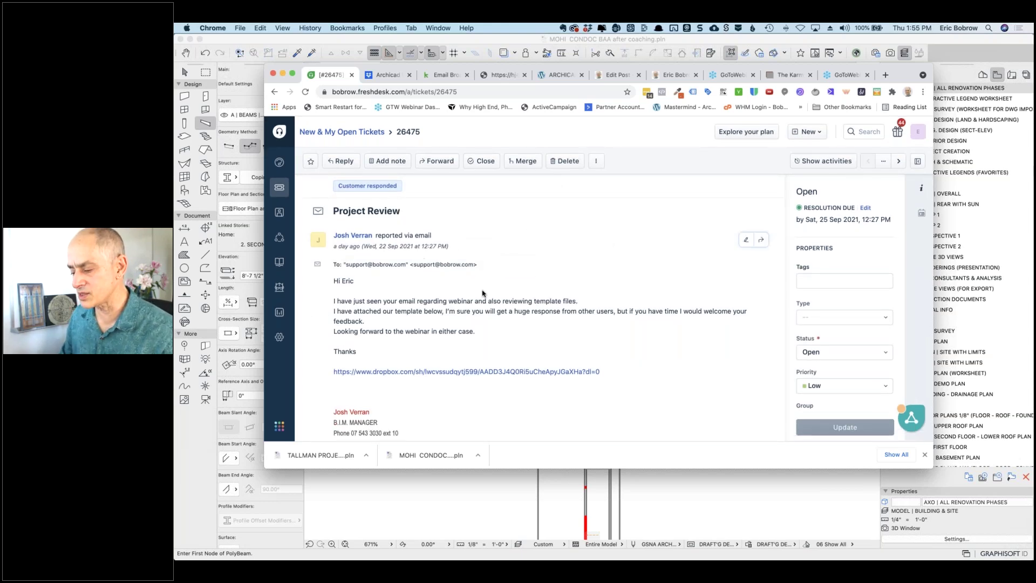
scroll(456, 307, down, 2)
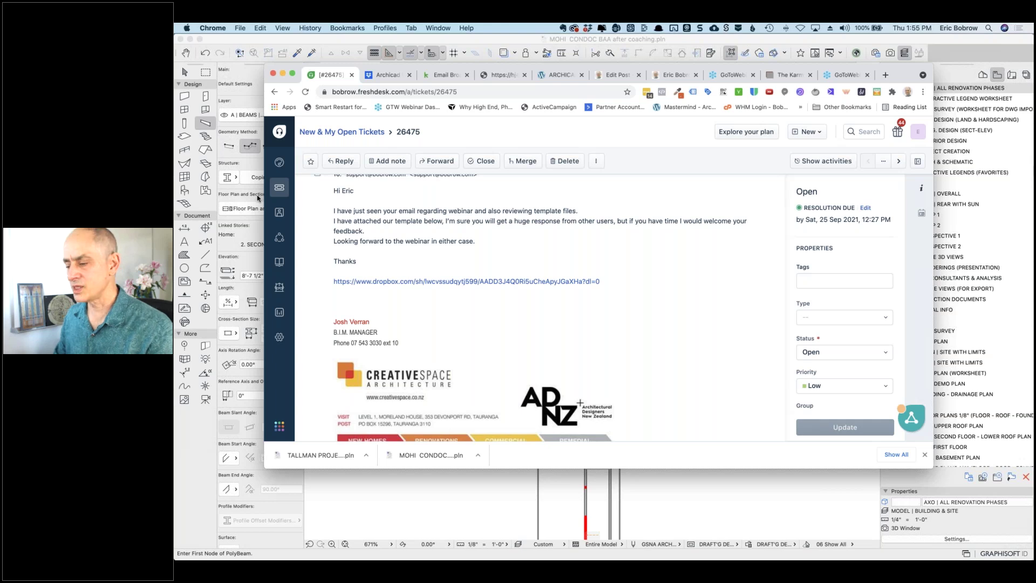
click(366, 133)
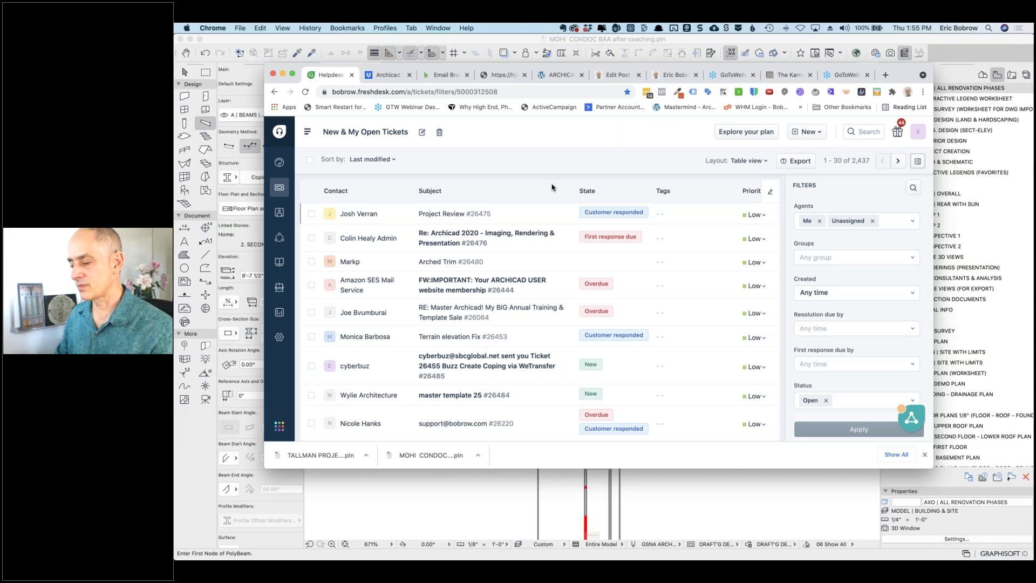
click(446, 336)
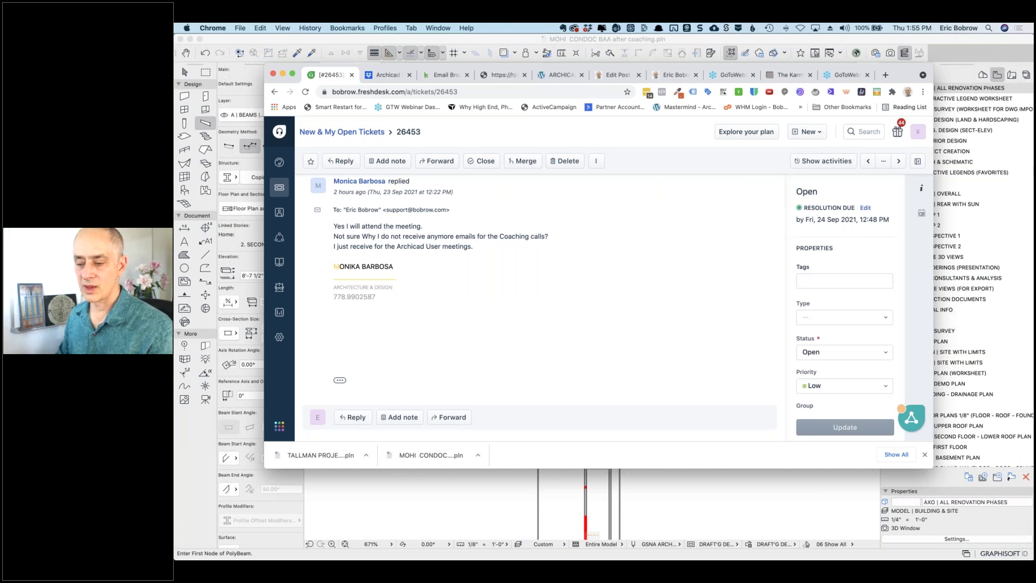
Step: Switch to Slack, read the latest question in the coaching-calls channel, and move its window out of the way
key(super+Tab)
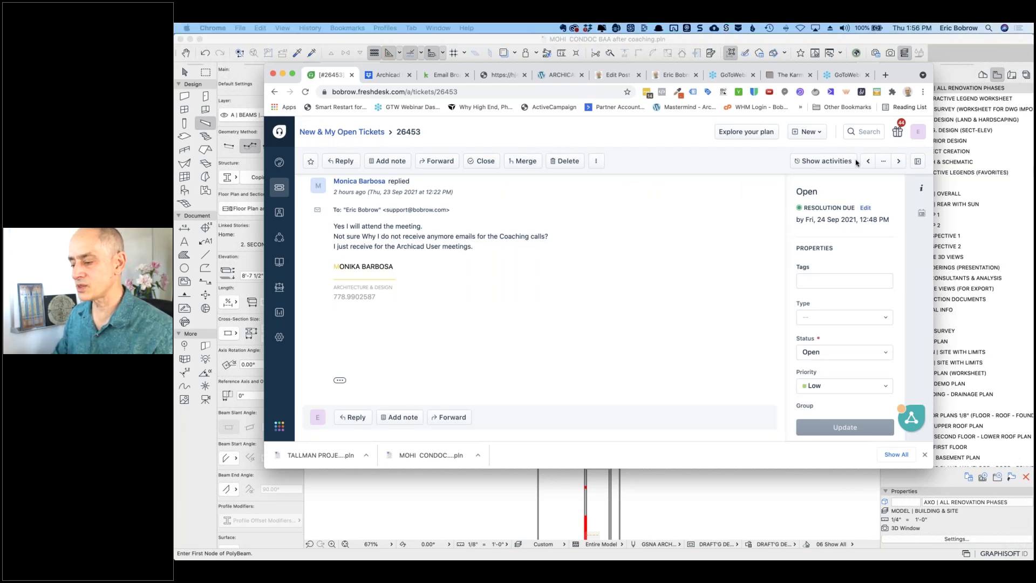
drag(728, 142, 669, 143)
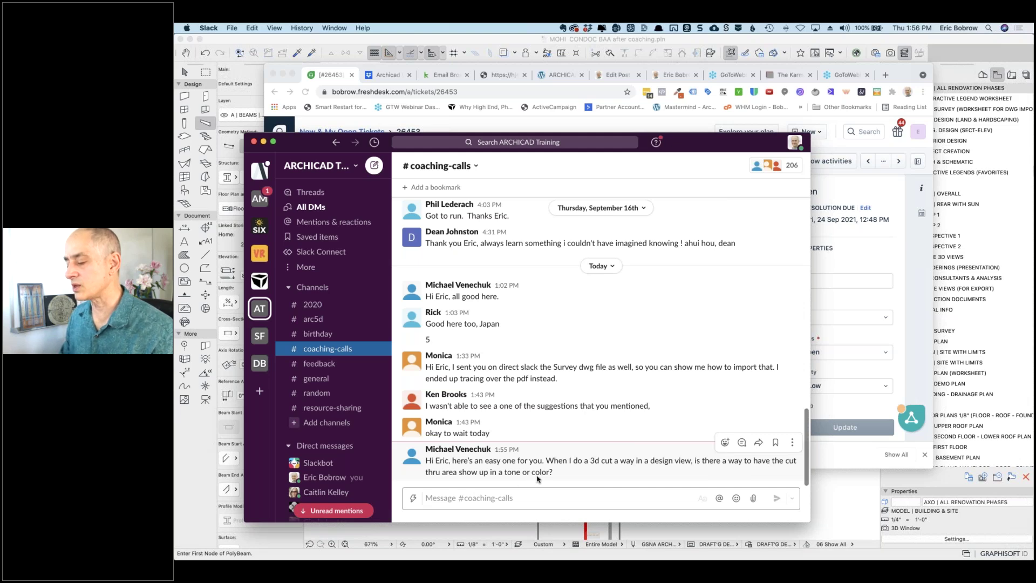
drag(616, 151, 175, 157)
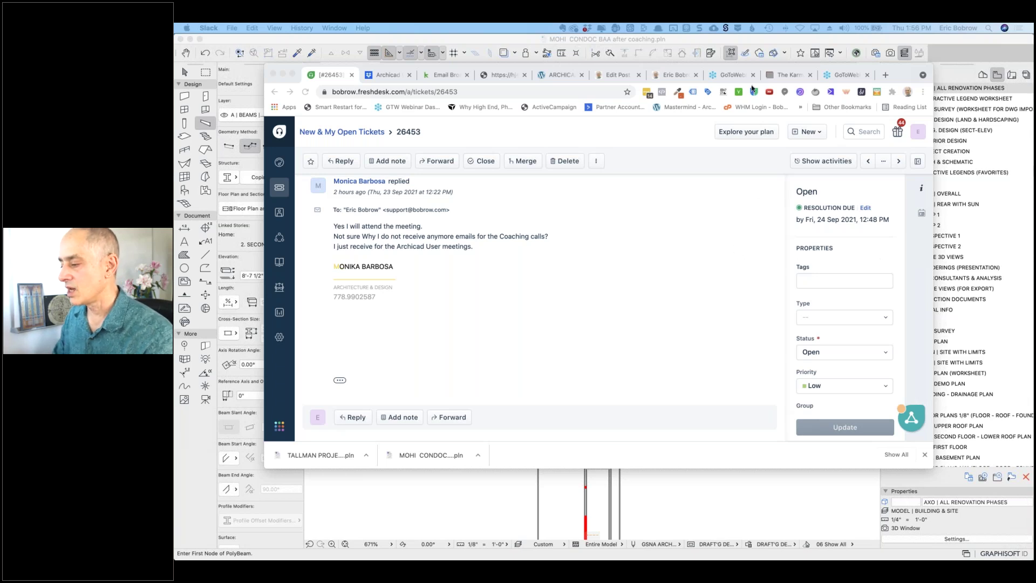
Step: Move the browser window out of the way and switch to the AMT24 Sample Project in Archicad
drag(770, 66, 1034, 66)
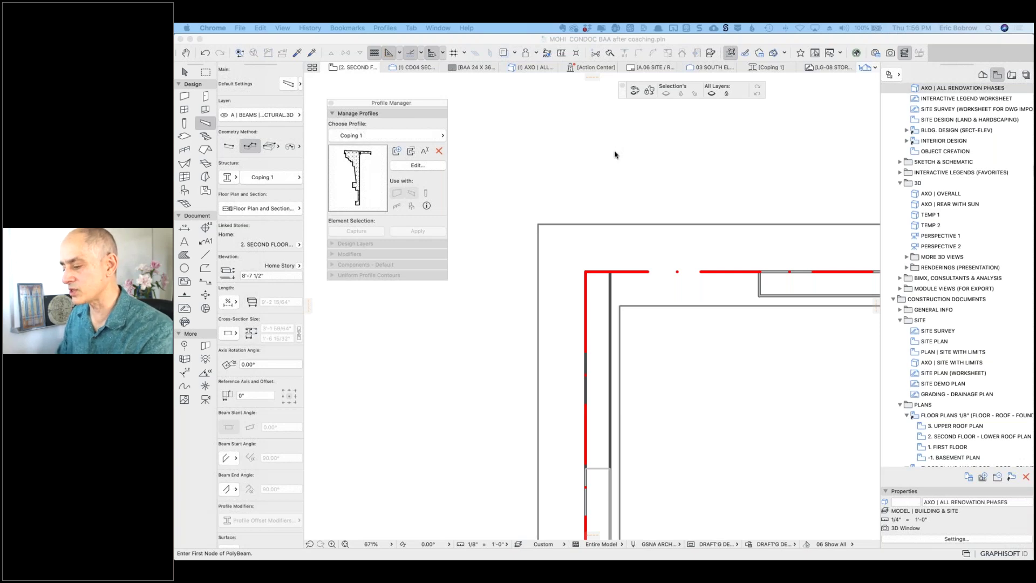
key(super+Tab)
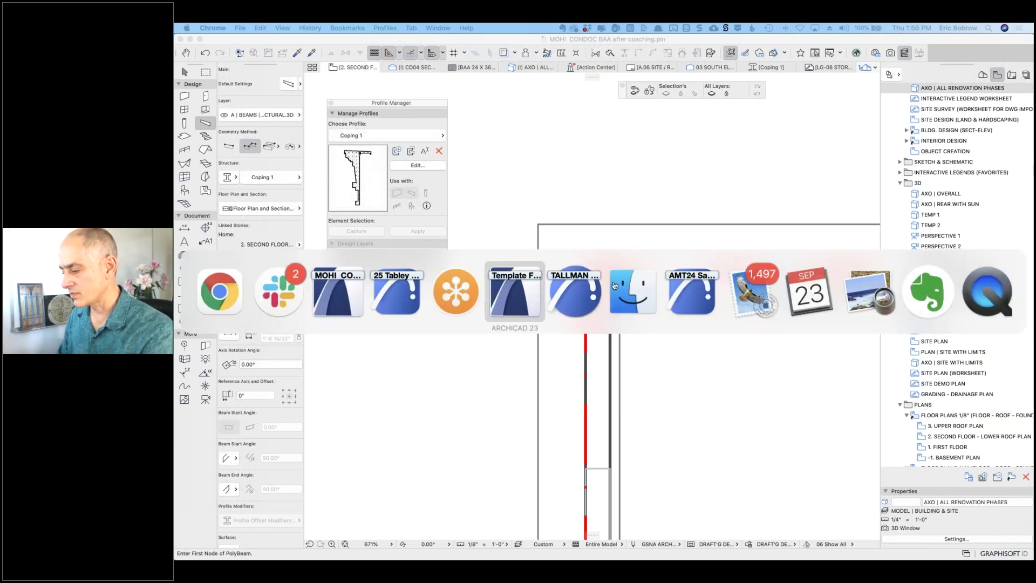
click(687, 296)
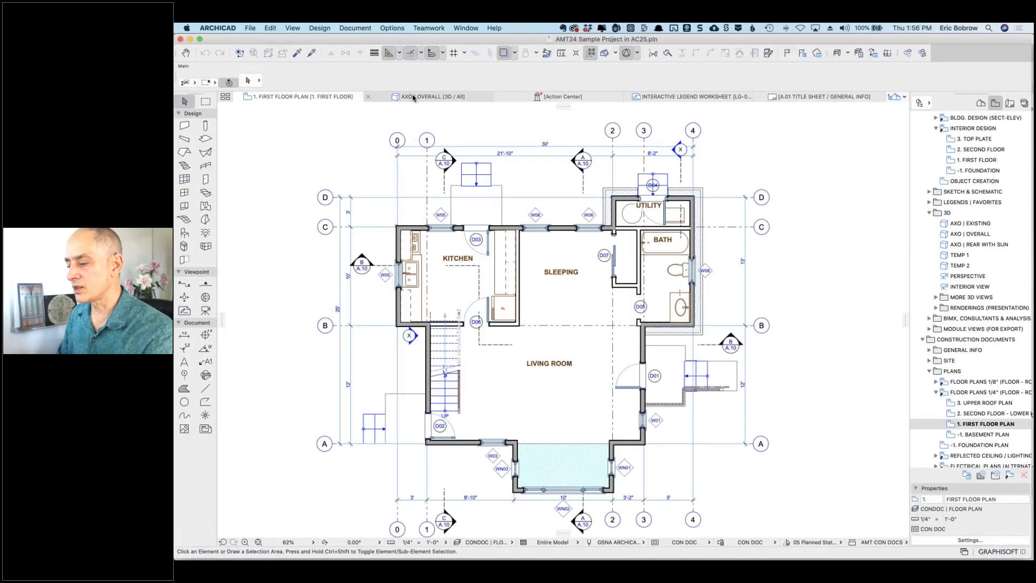
Step: Look at the AXO | OVERALL 3D view, and return to the first floor plan
mouse_move(414, 98)
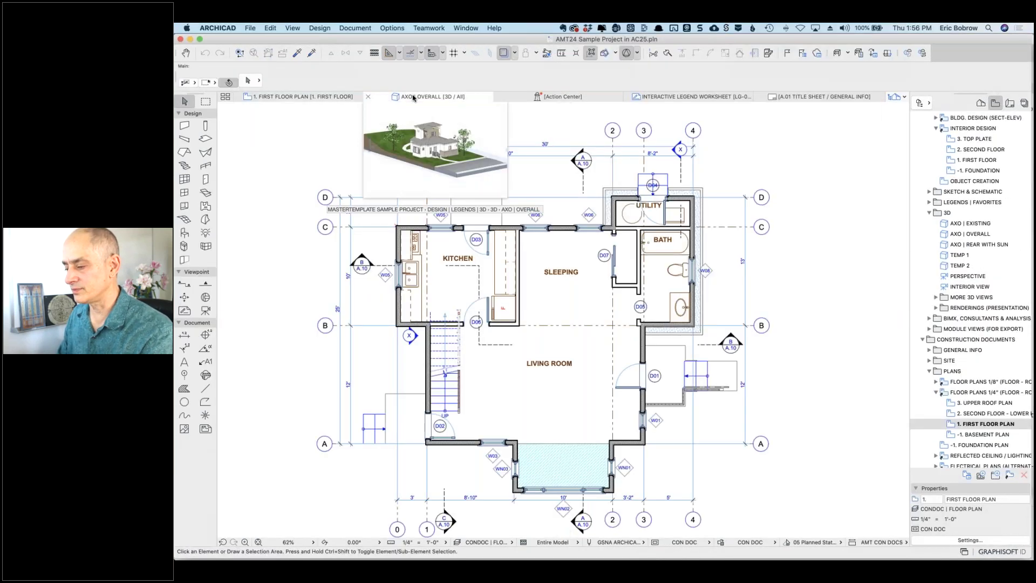
click(414, 98)
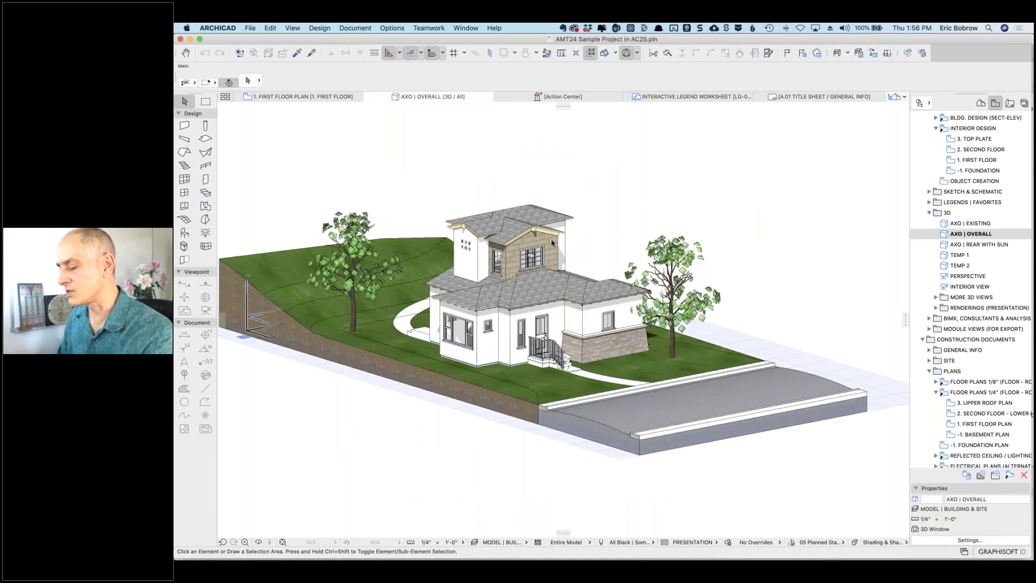
click(325, 101)
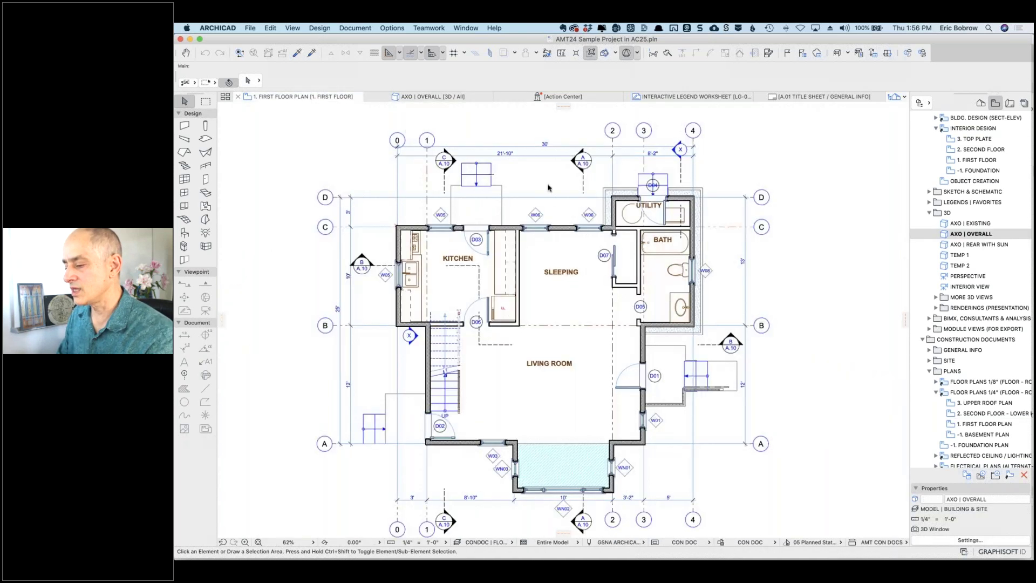
Step: Draw a rectangular all-stories marquee around the utility room and most of the bathroom, and show the marquee area in 3D
click(206, 101)
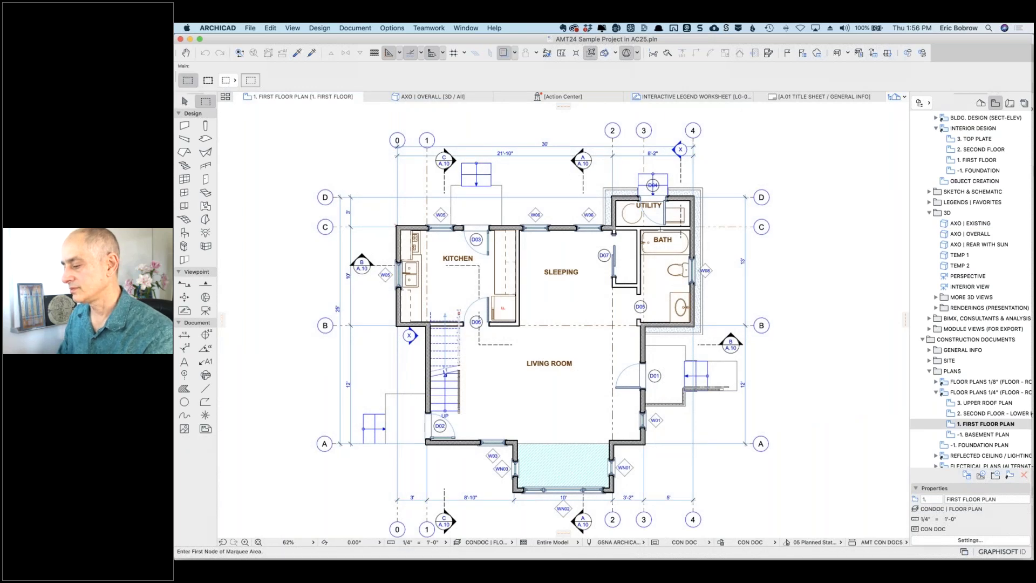
click(572, 176)
click(724, 298)
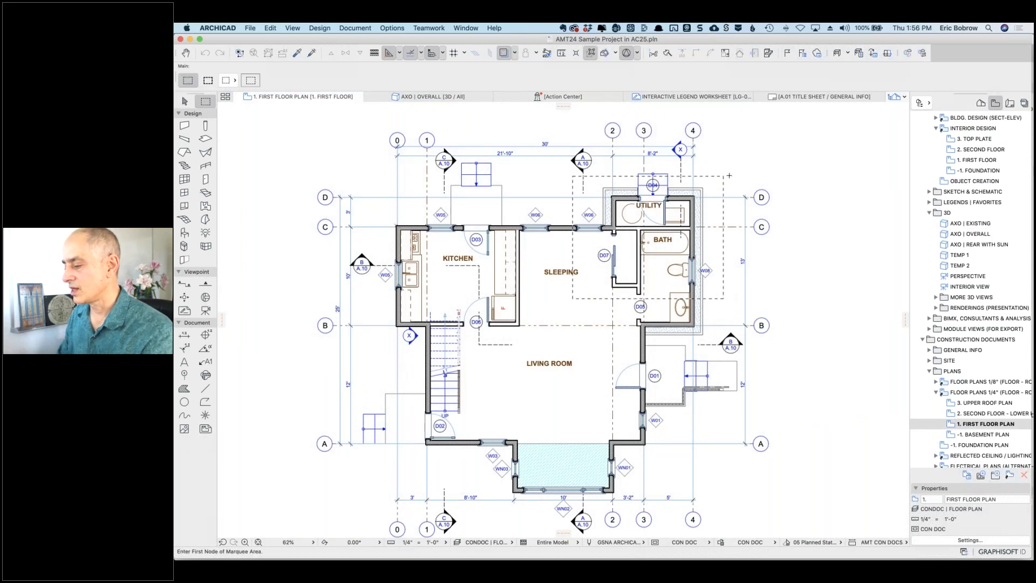
click(207, 81)
right_click(842, 190)
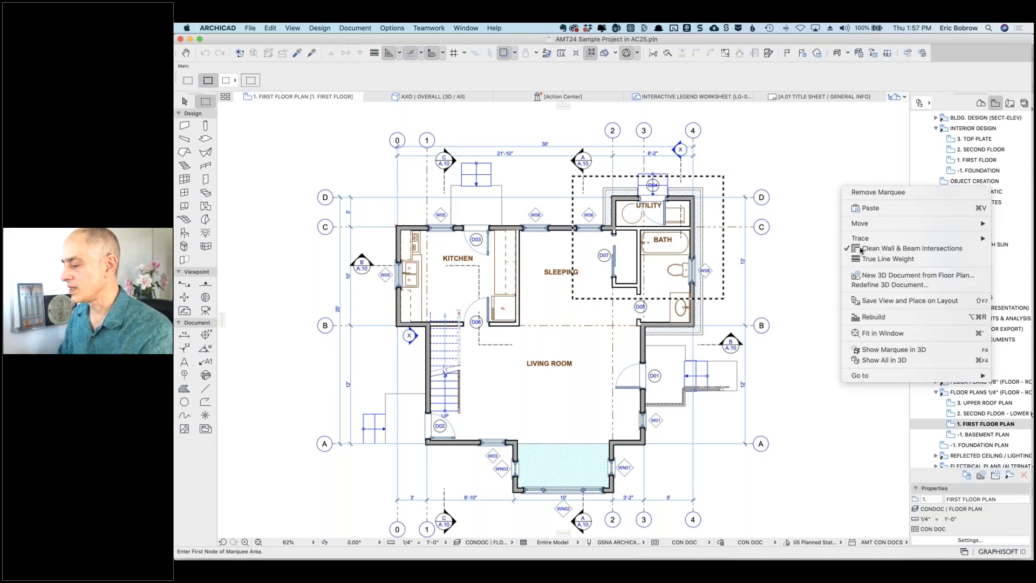
click(883, 349)
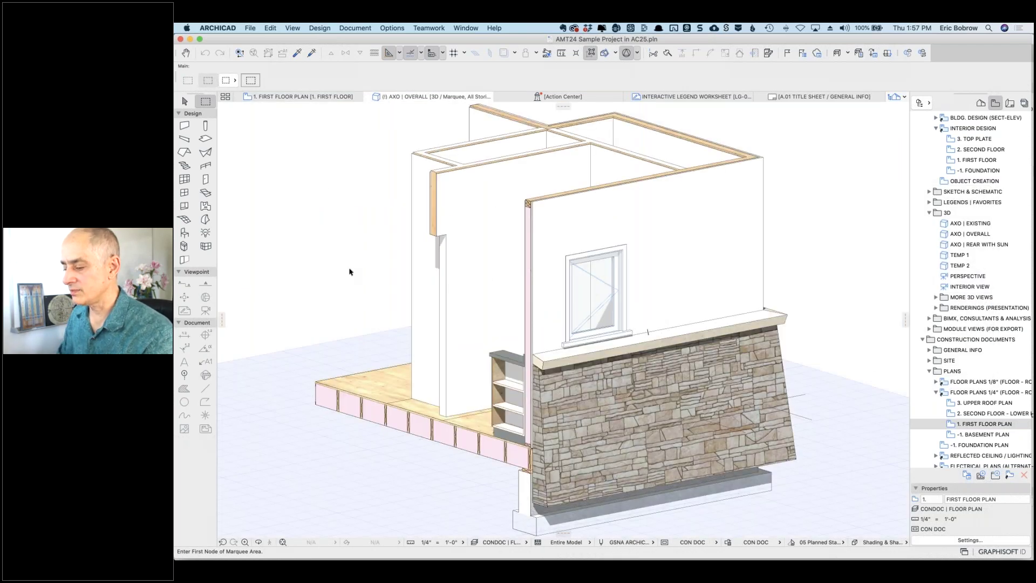
Step: Set the cut surface display to Custom for the 3D marquee cutaway in Filter and Cut Elements in 3D
shift+middle_drag(485, 272, 609, 289)
scroll(742, 192, up, 5)
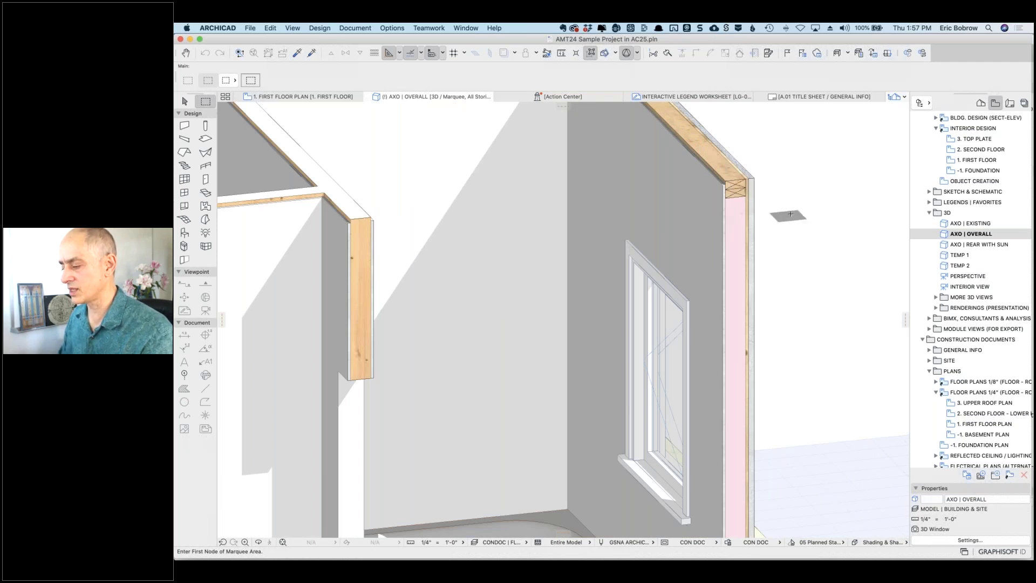
click(293, 28)
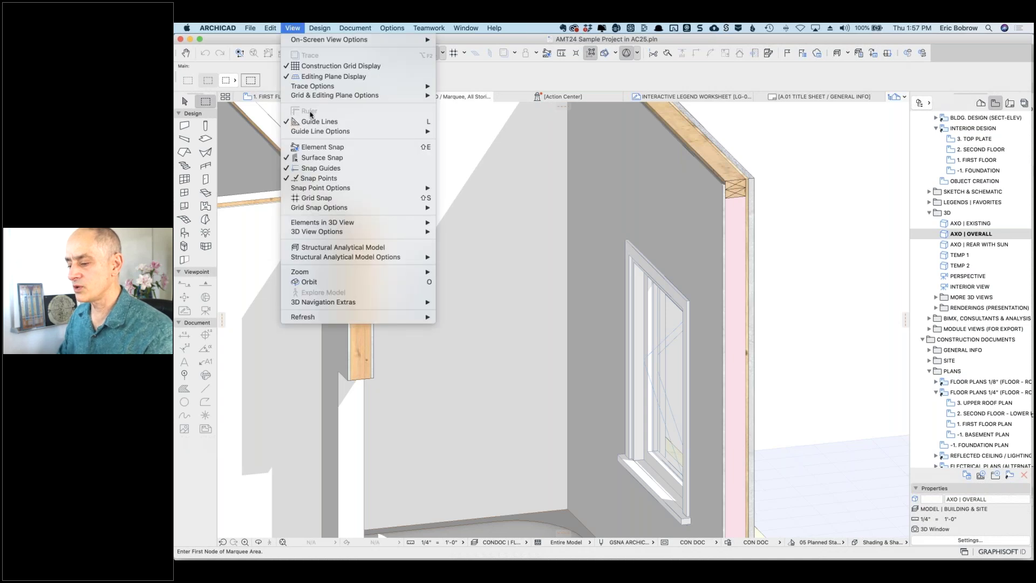
mouse_move(354, 226)
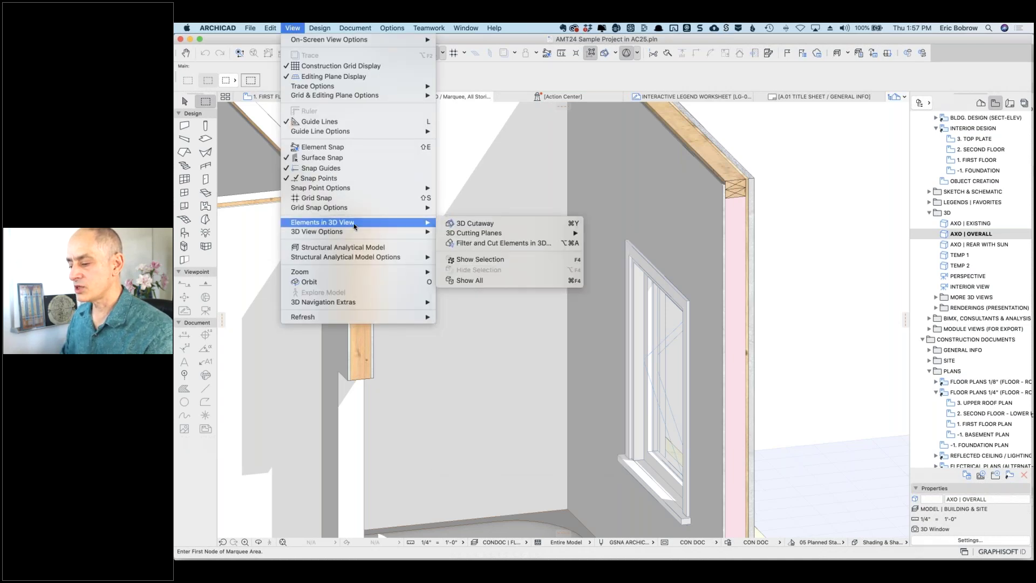
click(507, 244)
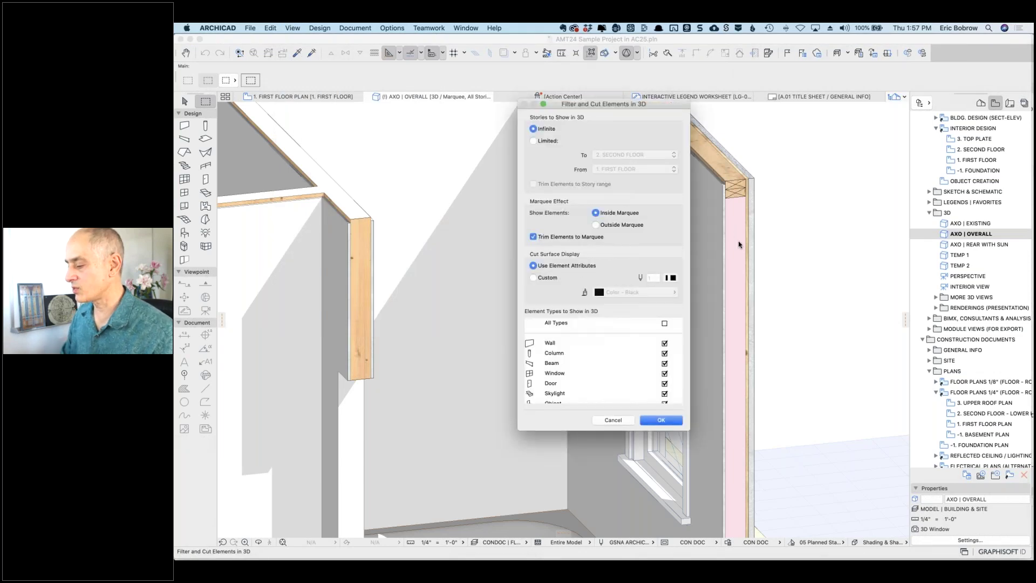
click(544, 280)
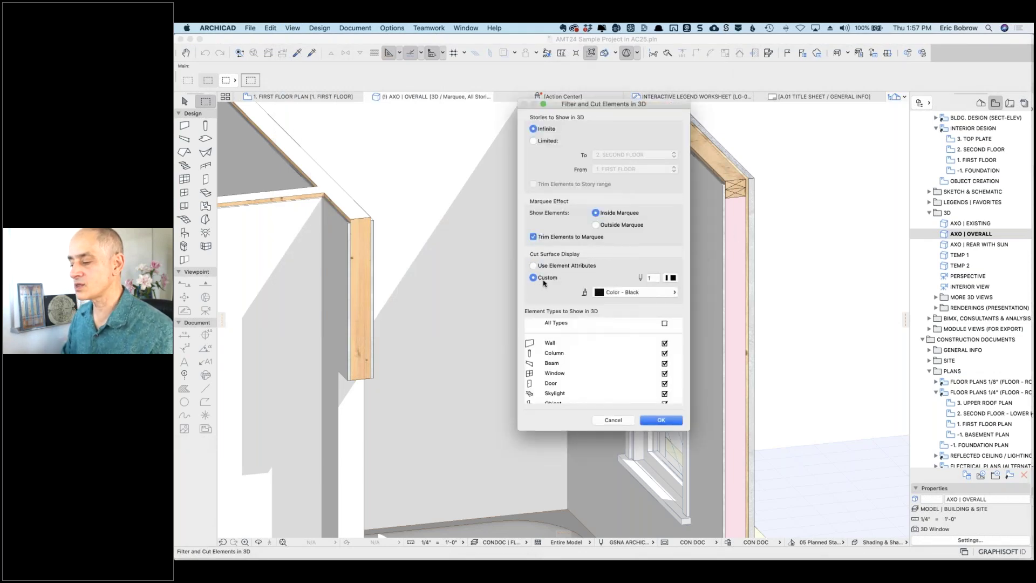
click(660, 421)
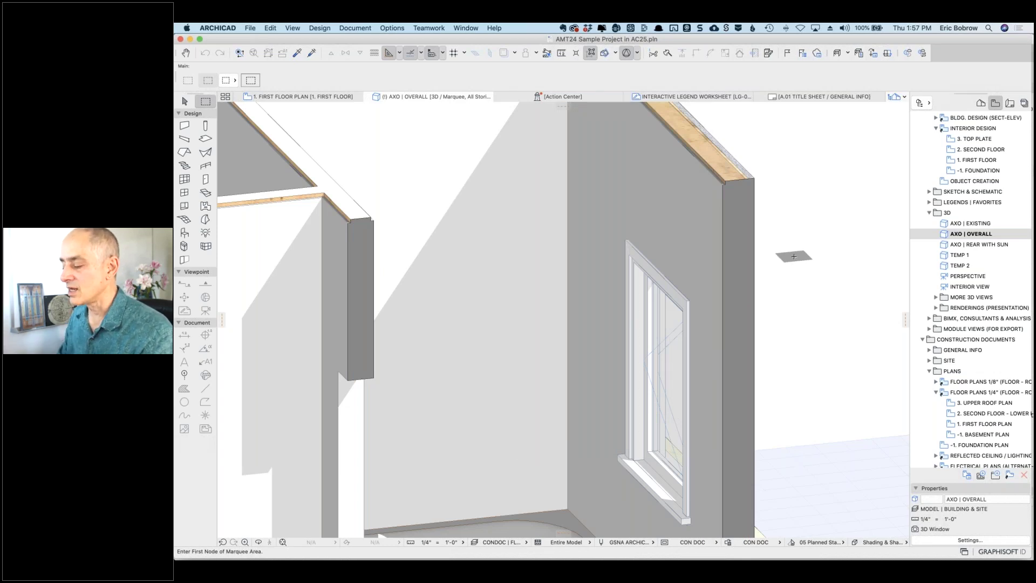
Step: Change the custom cut surface material of the 3D cutaway to Color - Red
click(294, 29)
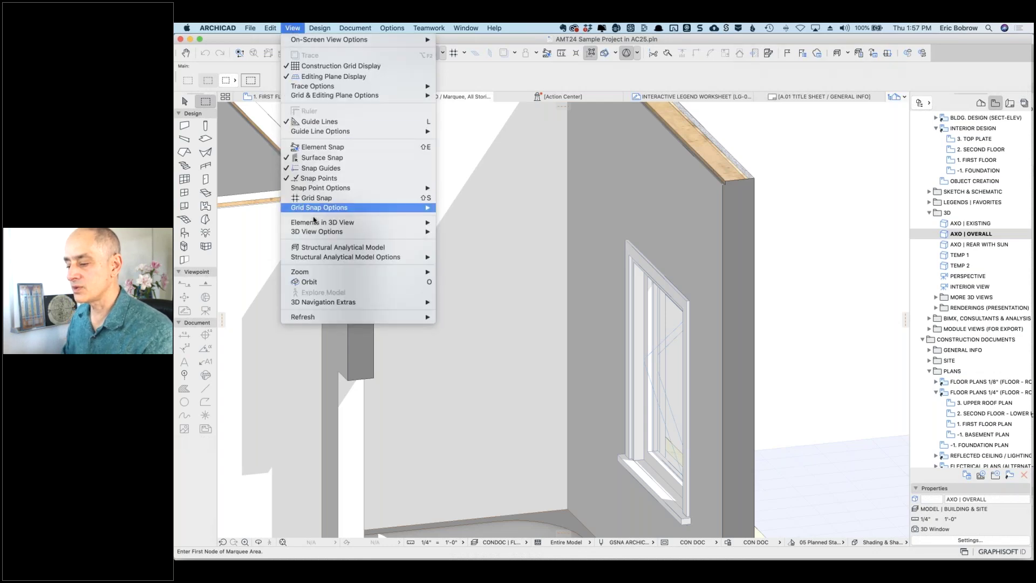
mouse_move(427, 224)
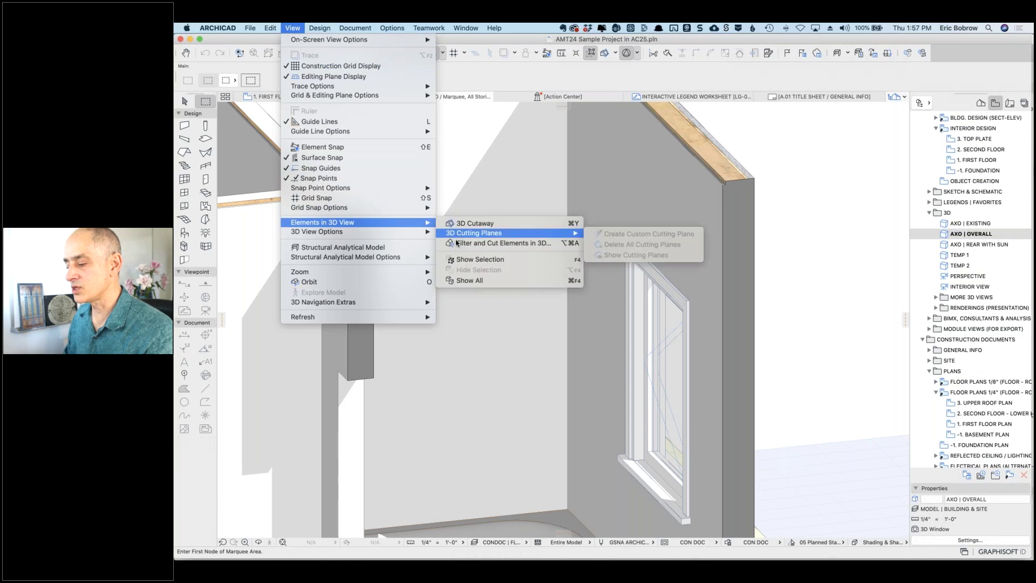
click(458, 243)
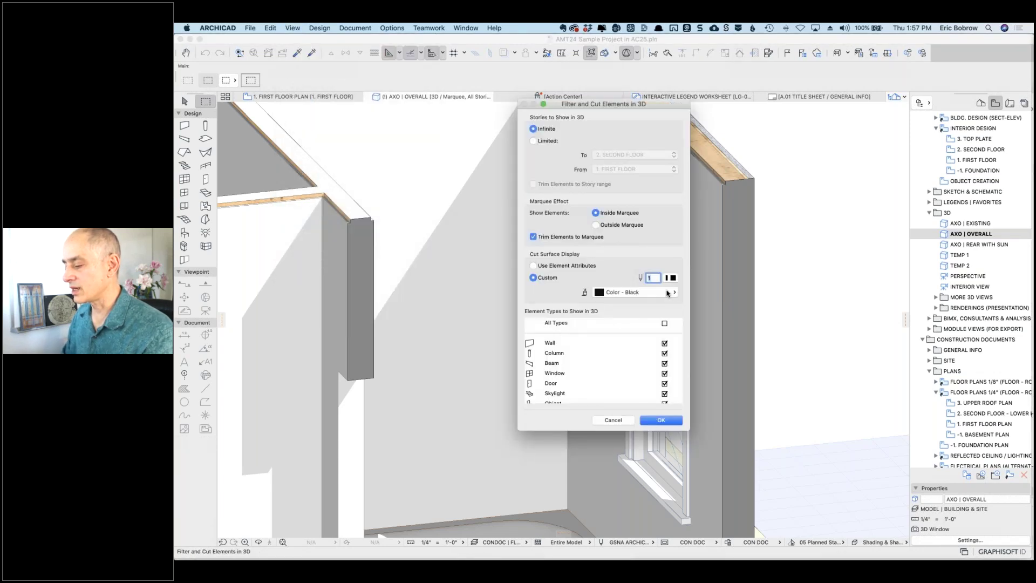
click(669, 293)
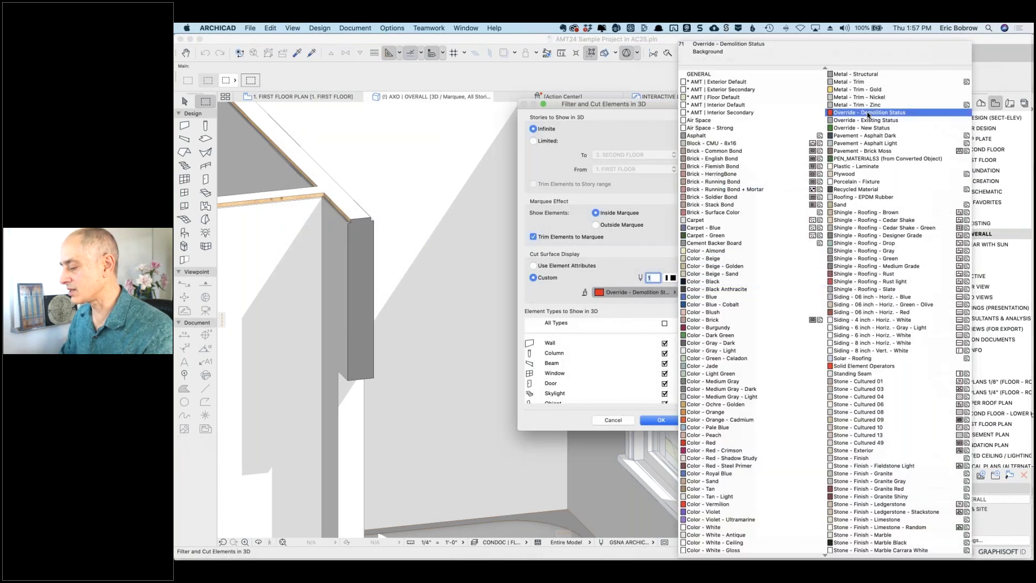
click(702, 443)
click(661, 420)
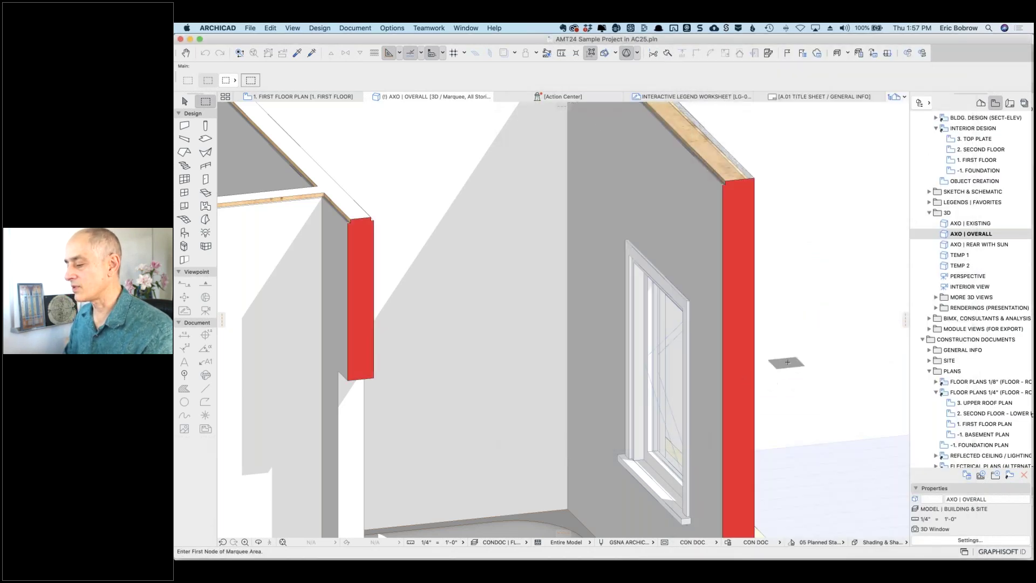
Step: Frame the whole bathroom cutaway and save it as a view with the custom name "Cutaway of bathroom with red faces"
scroll(756, 378, down, 10)
middle_drag(815, 274, 814, 180)
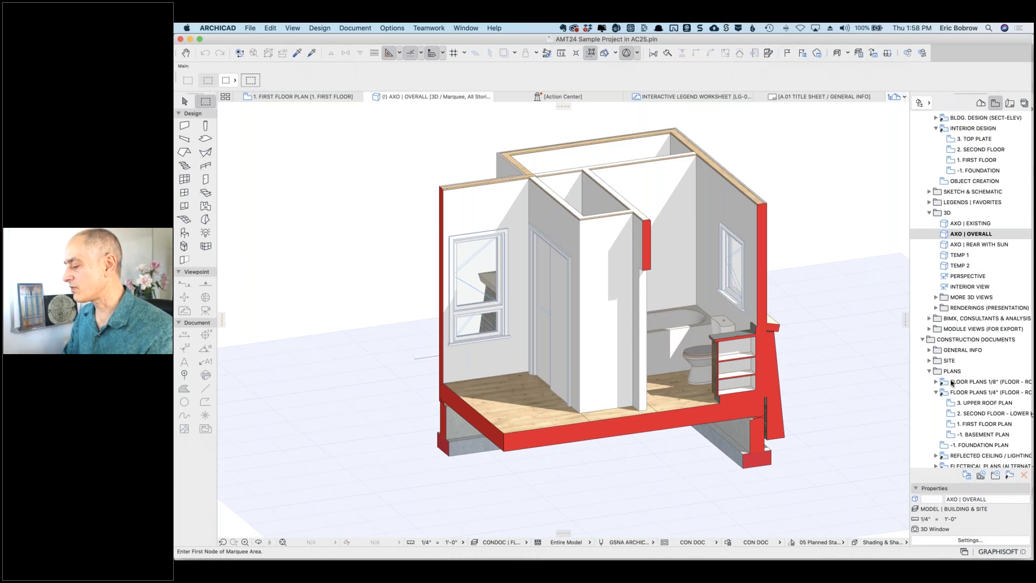
click(981, 477)
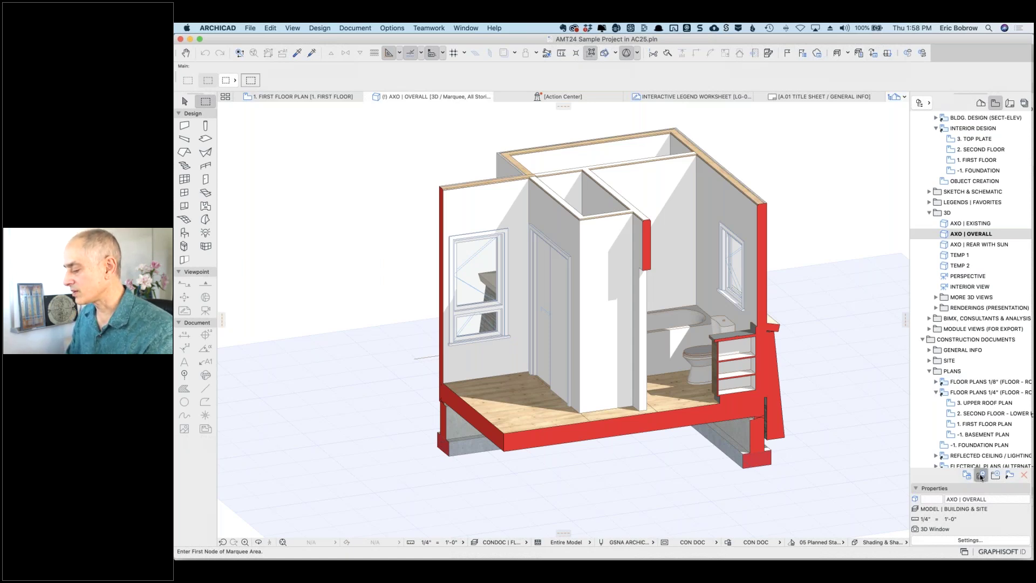
click(590, 83)
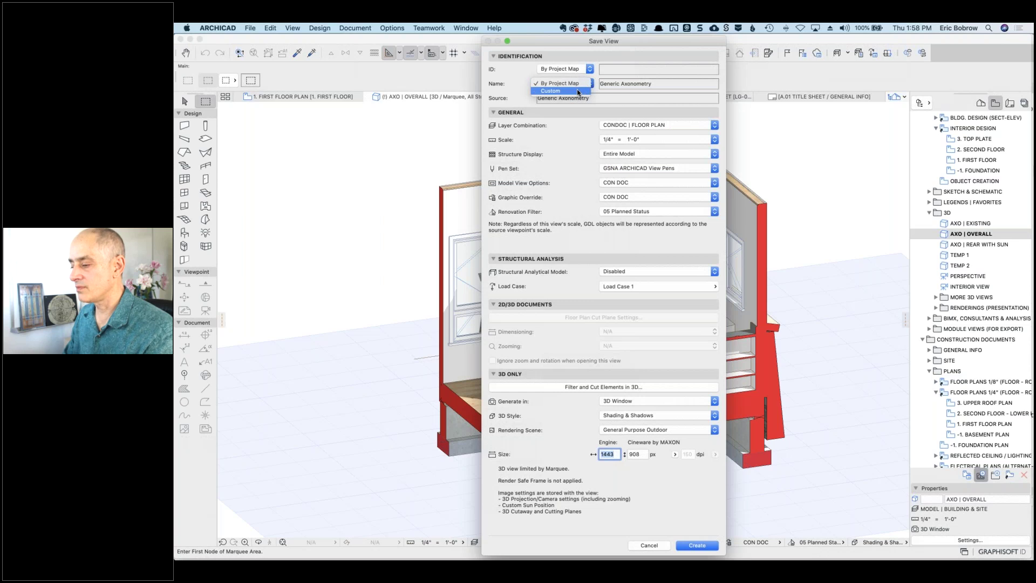
click(580, 94)
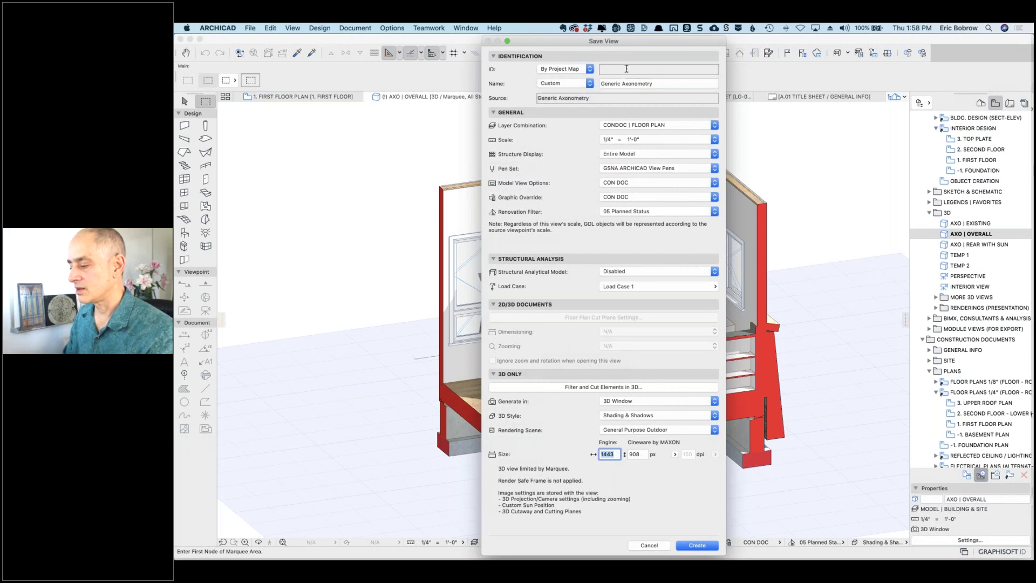
triple_click(629, 83)
text(Cutaway of bathroom with red ed)
key(BackSpace)
text(faces)
key(Return)
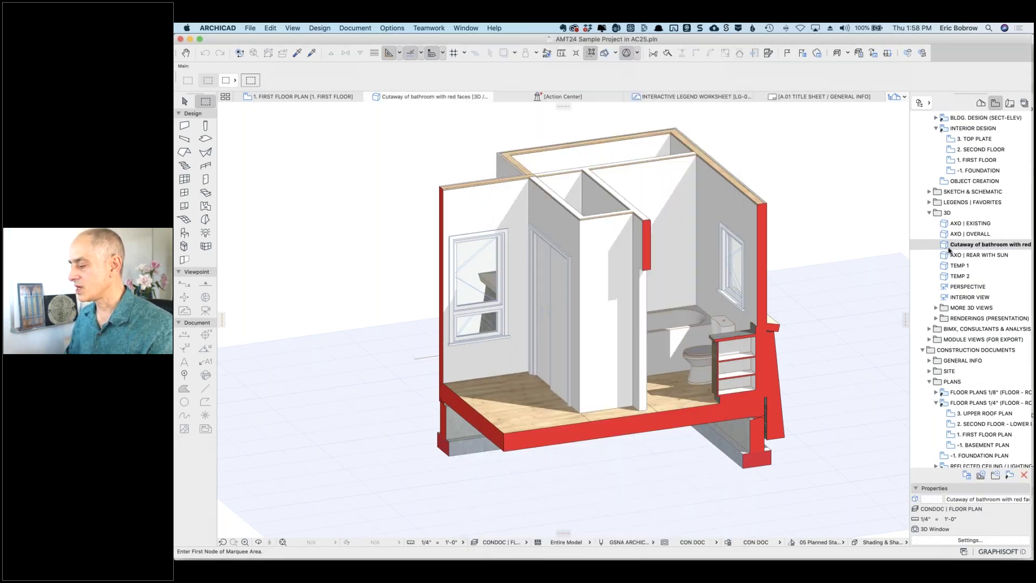
Step: Compare the CUTAWAY AXO | NATURAL and CUTAWAY AXO | RED views in the Cutaways folder, ending on the natural one
click(937, 308)
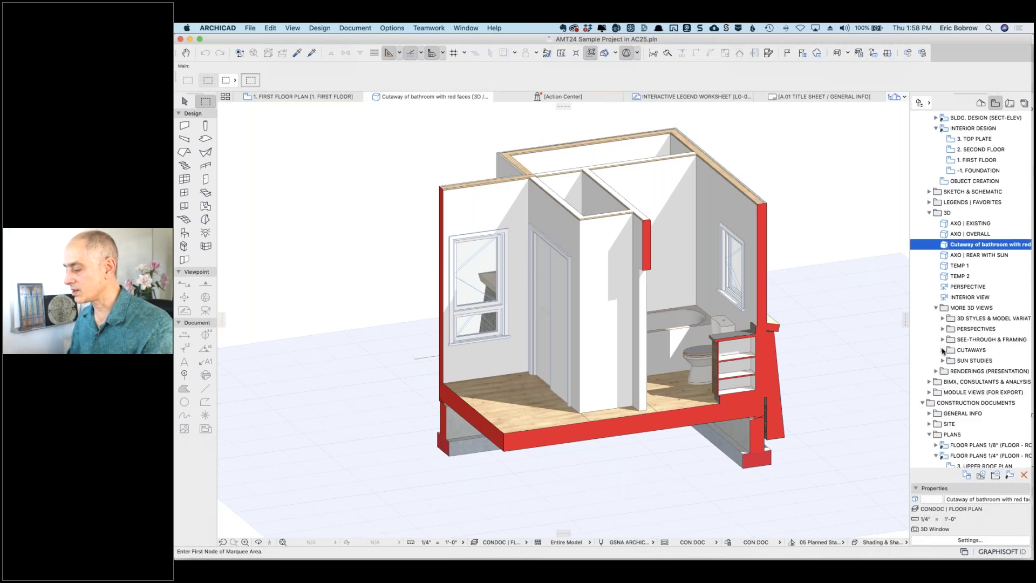
click(943, 350)
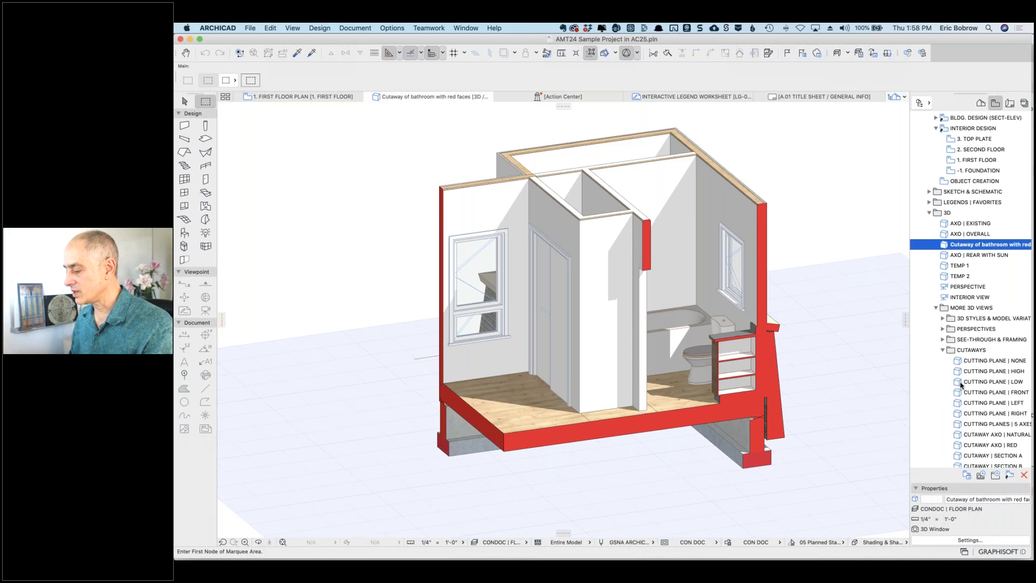
scroll(956, 440, down, 2)
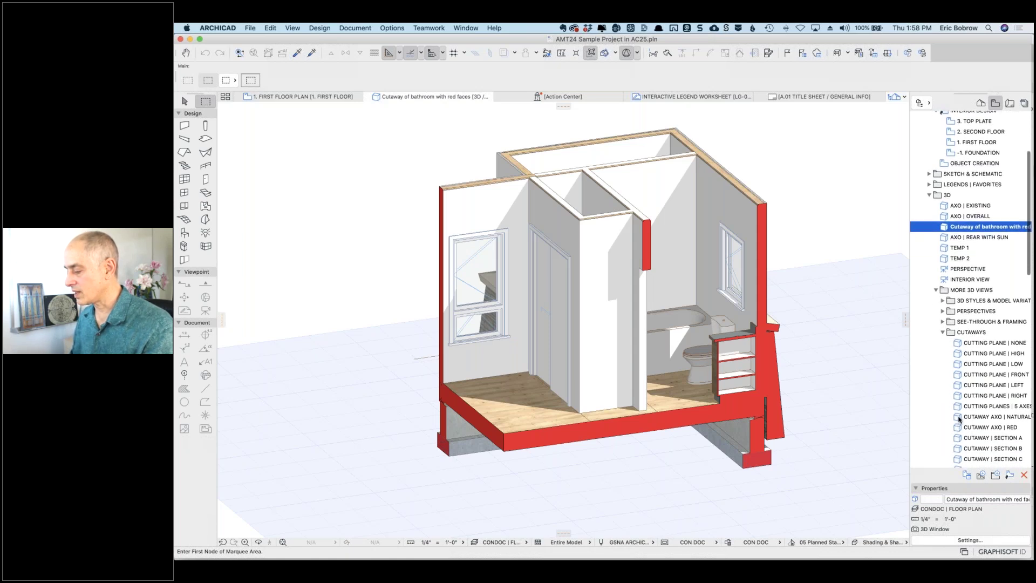
click(959, 419)
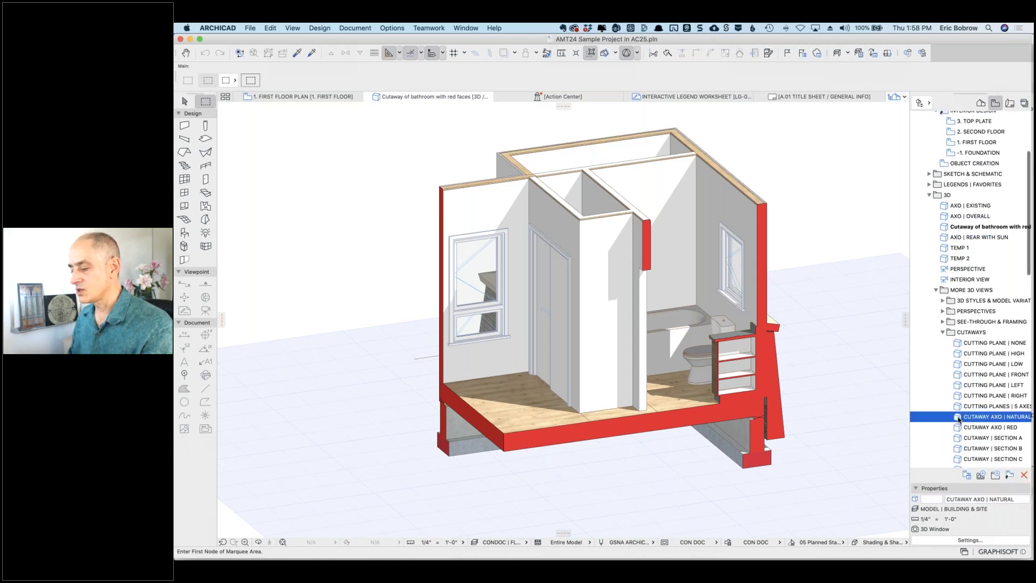
double_click(960, 419)
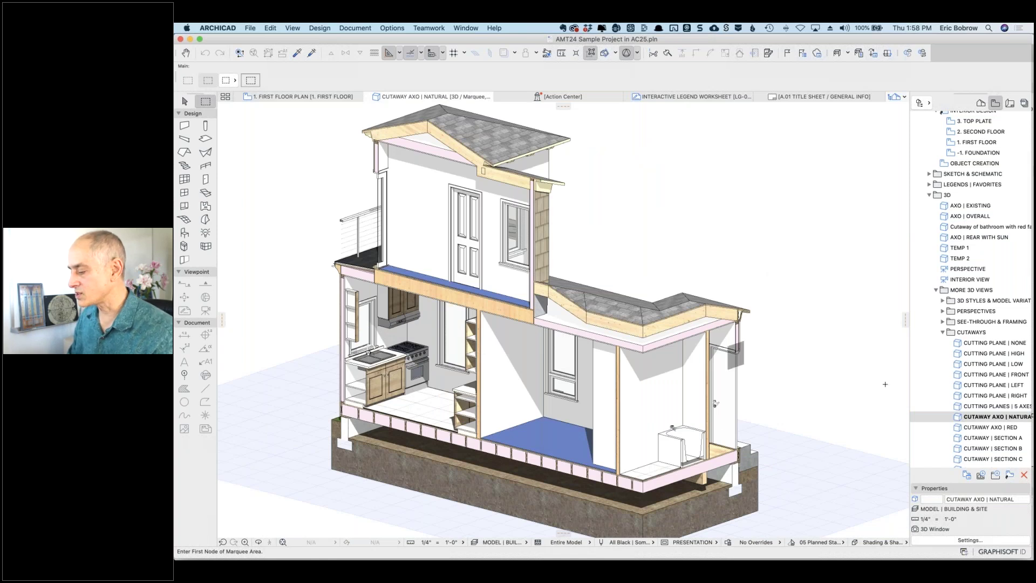
double_click(958, 429)
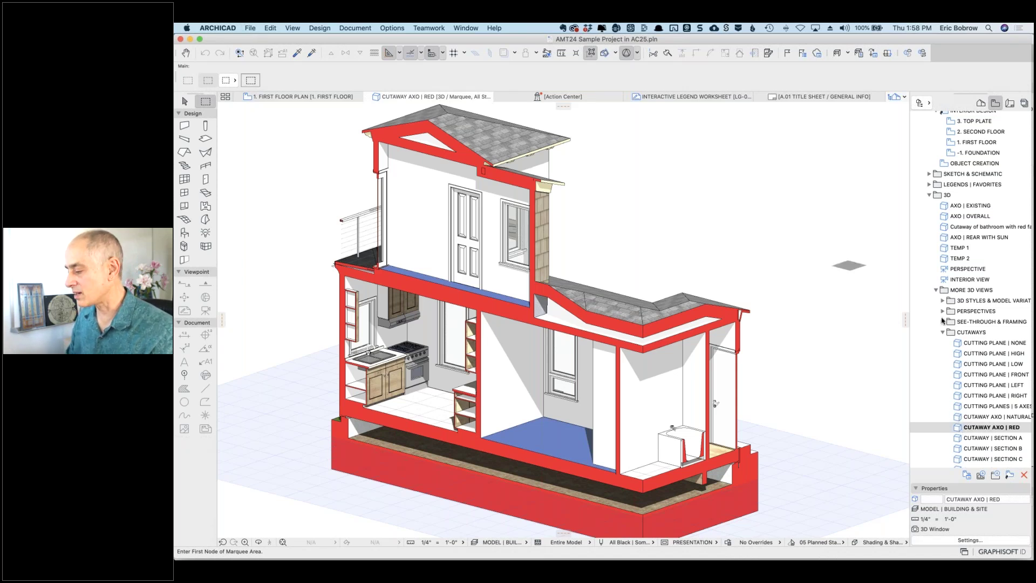
double_click(960, 417)
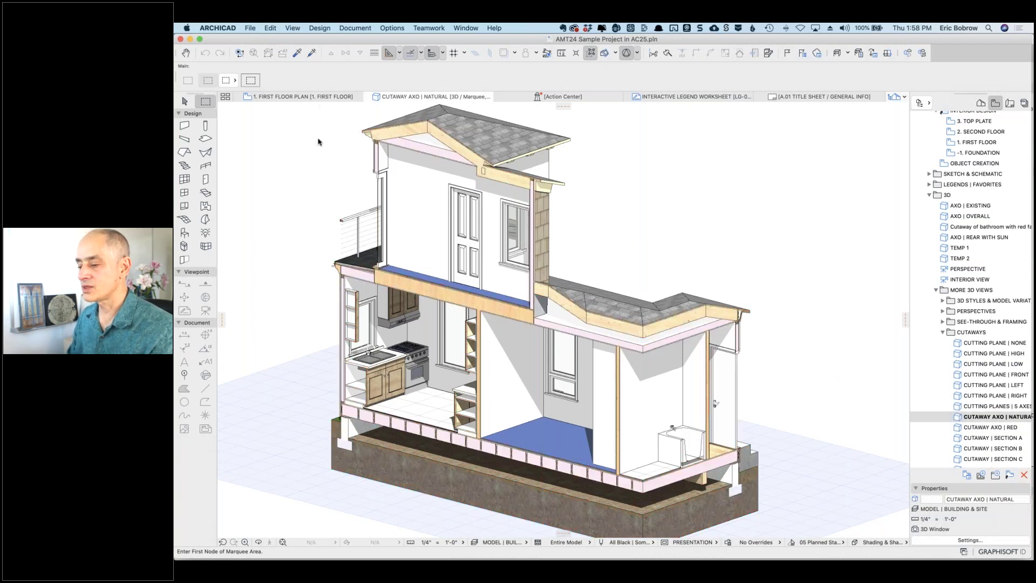
Step: Check the marquee effect and cut surface settings of the natural cutaway in Filter and Cut Elements in 3D
click(295, 27)
mouse_move(332, 222)
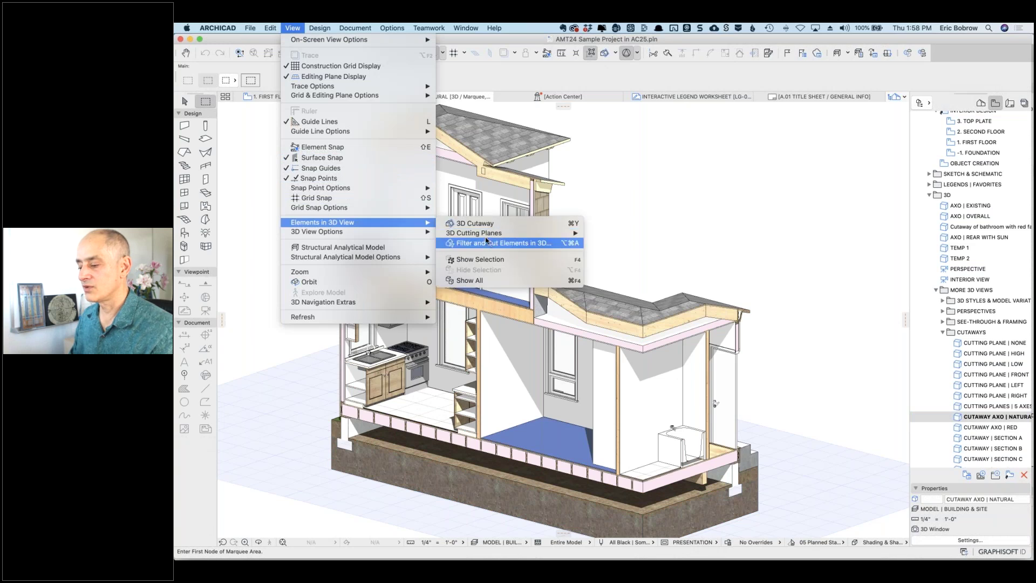
click(489, 243)
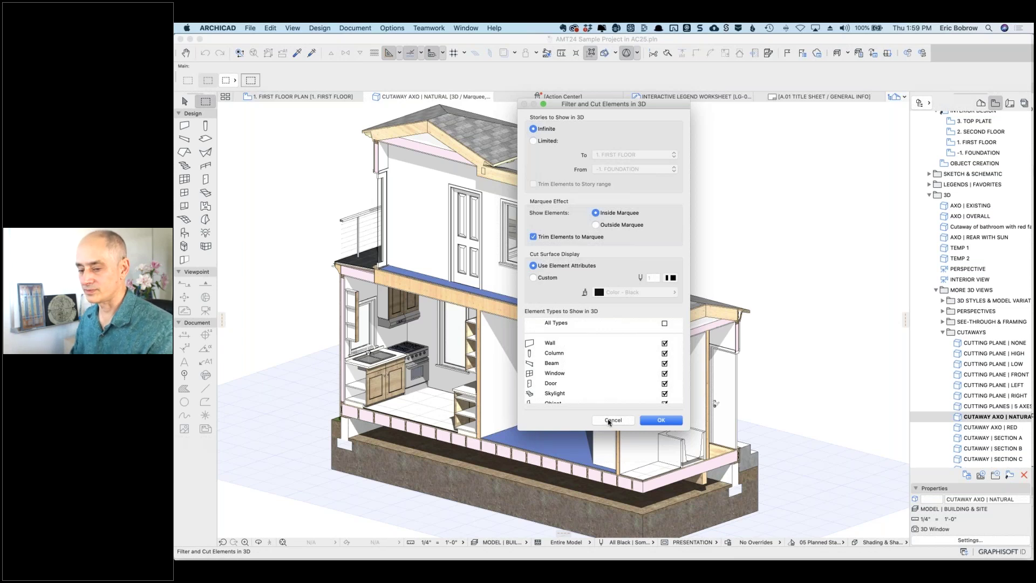
click(612, 421)
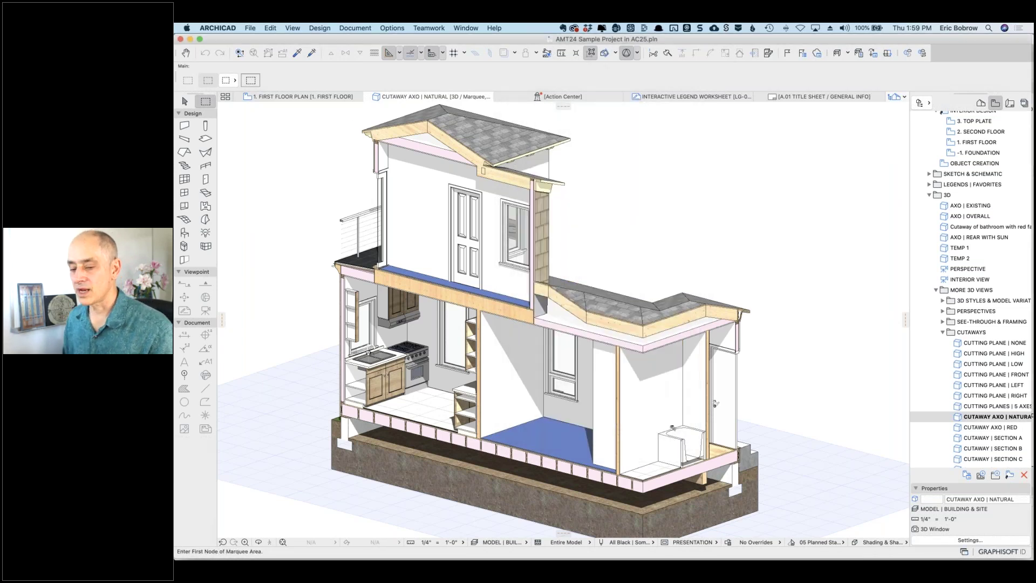
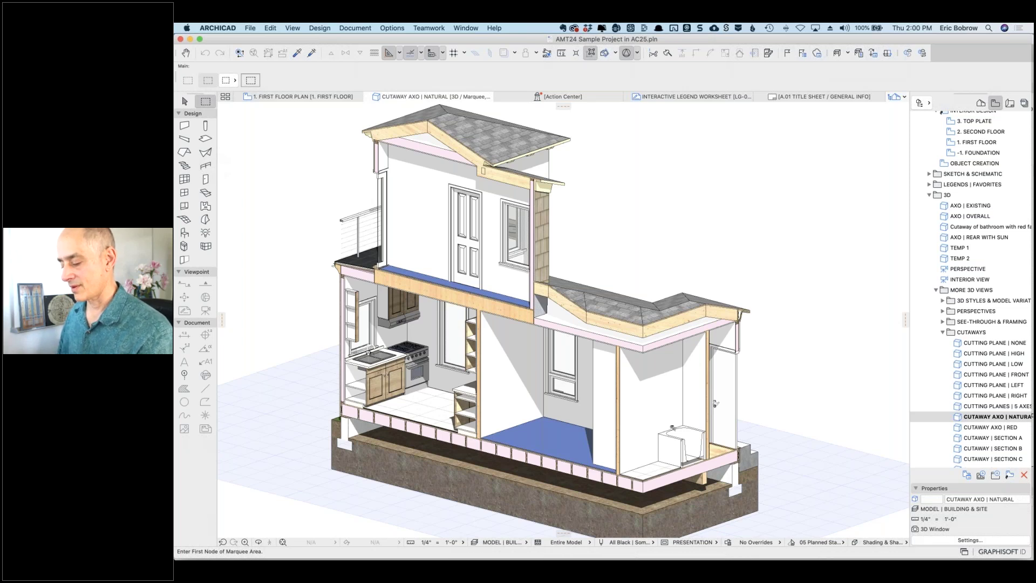
Step: Switch to the TALLMAN PROJECT2 project in Archicad and read the "Terrain elevation Fix" support ticket in Chrome
key(super+Tab)
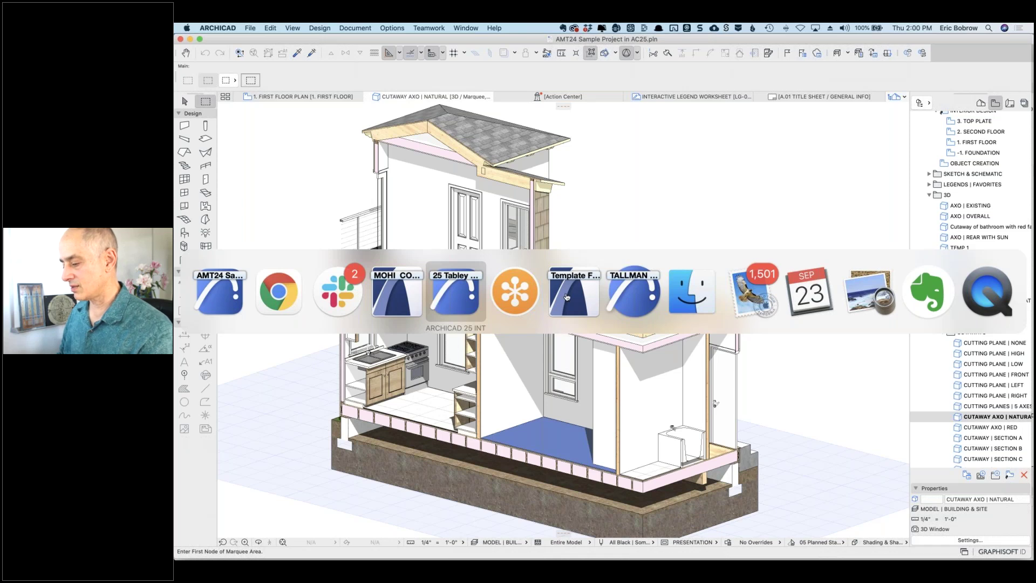
click(637, 303)
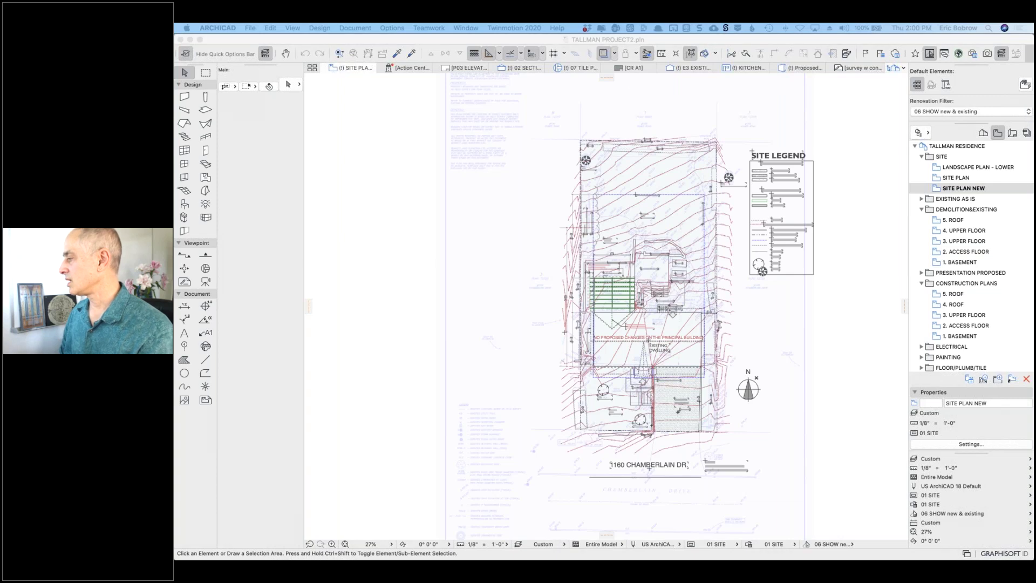
drag(1035, 76, 573, 95)
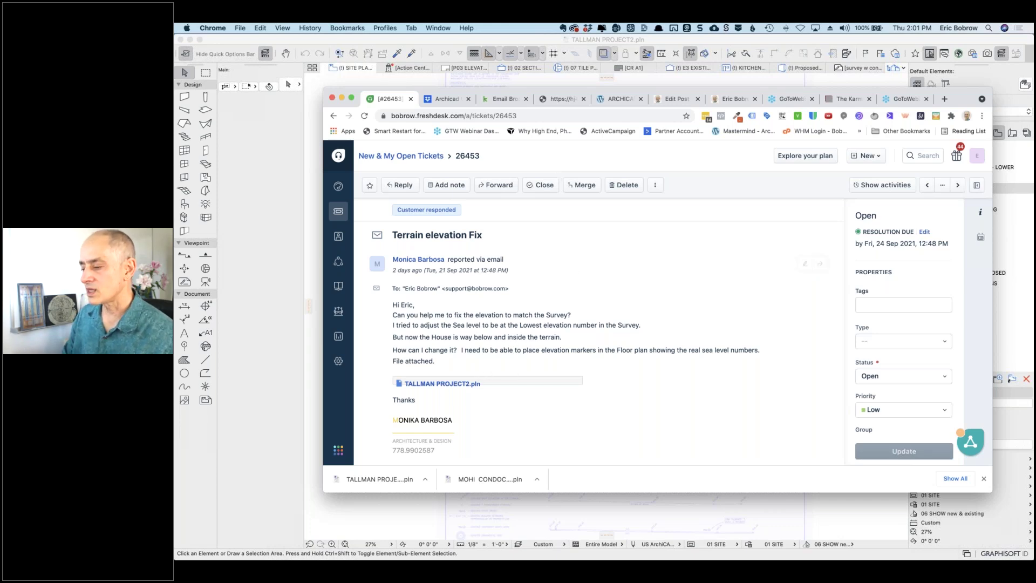
drag(522, 91, 1033, 156)
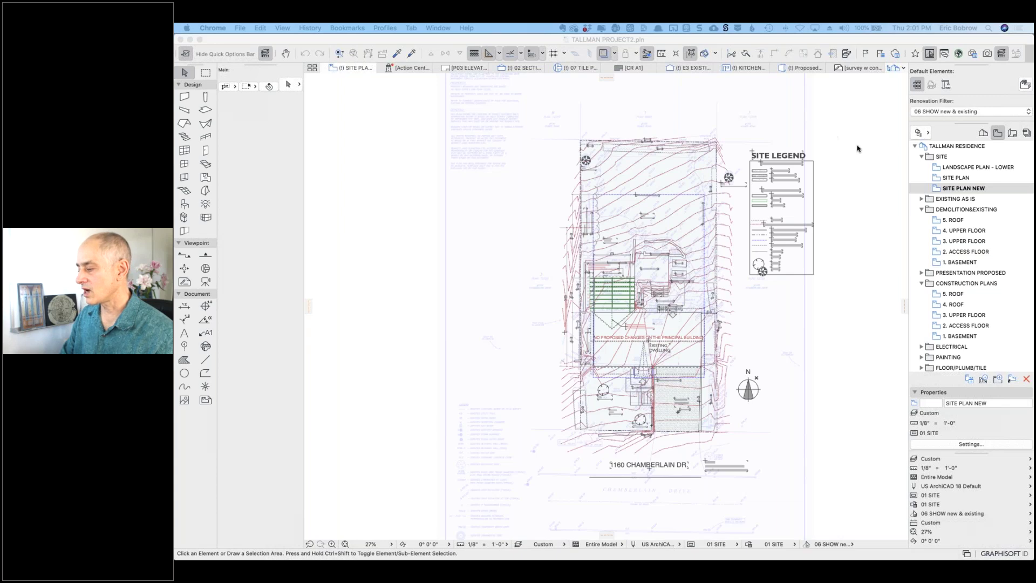
Step: Open the Proposed Perspective 3D view and examine the terrain mesh in relation to the house
click(957, 189)
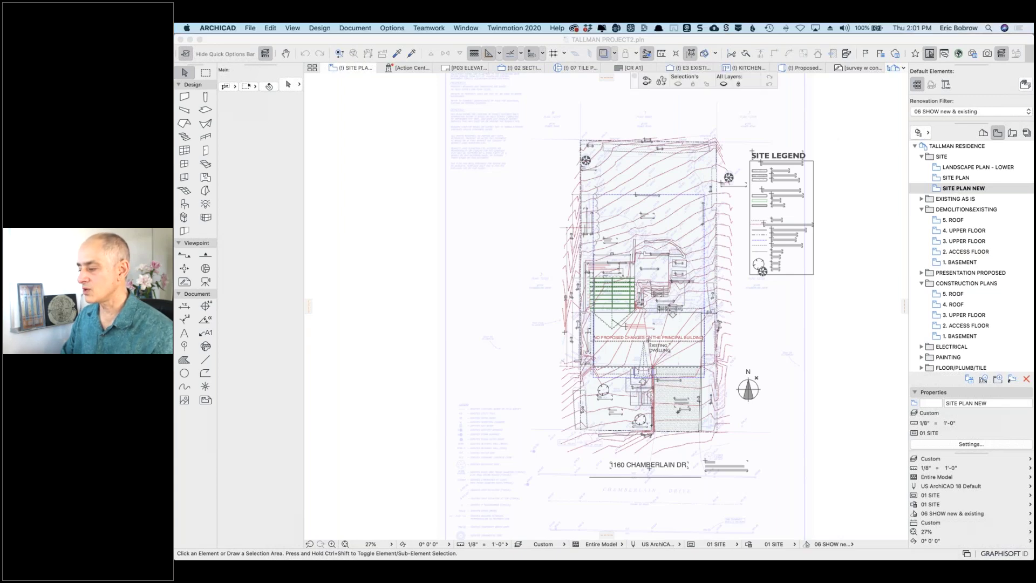
scroll(974, 299, down, 10)
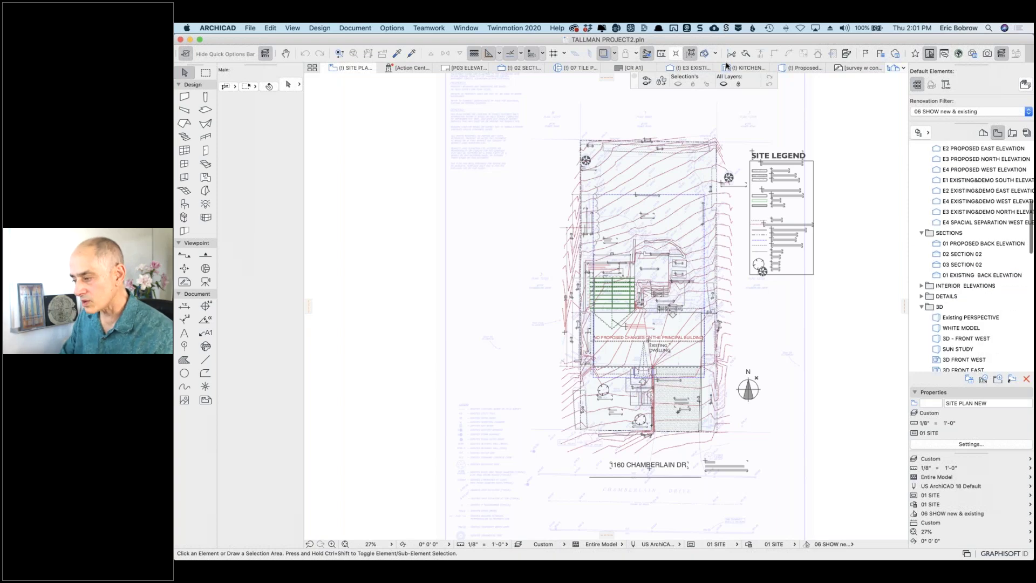
click(801, 70)
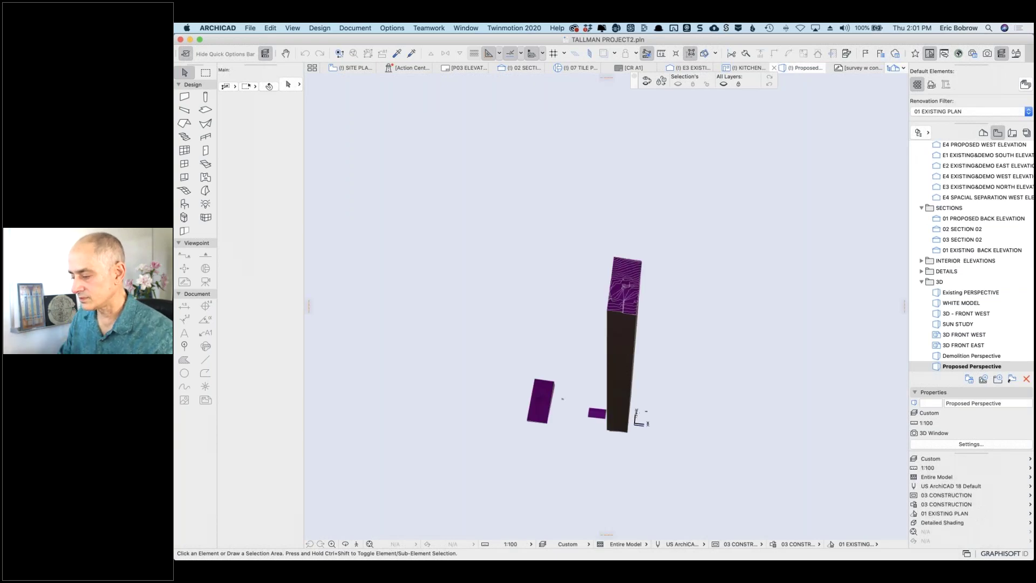
mouse_move(771, 199)
shift+middle_down()
mouse_move(720, 181)
mouse_move(734, 153)
mouse_move(794, 155)
mouse_move(770, 188)
shift+middle_up()
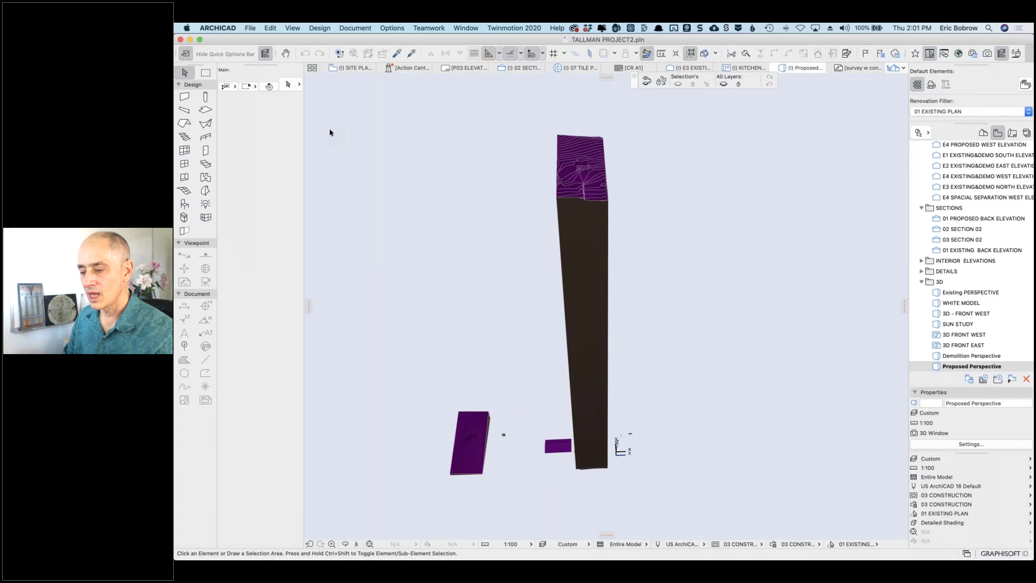
Step: Select all walls in the 3D view to locate the house within the terrain, and clear the selection
click(187, 96)
click(271, 28)
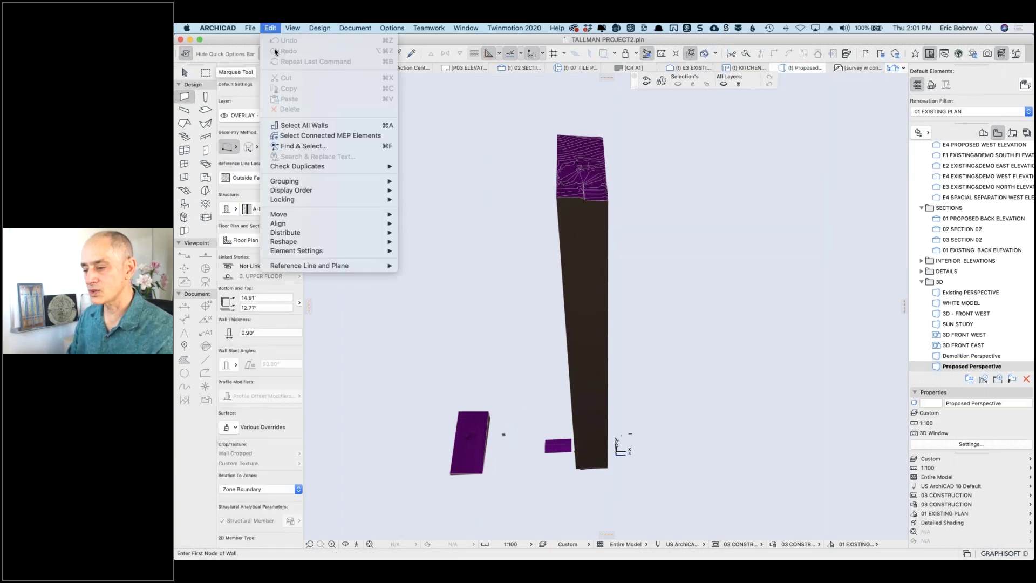
click(302, 128)
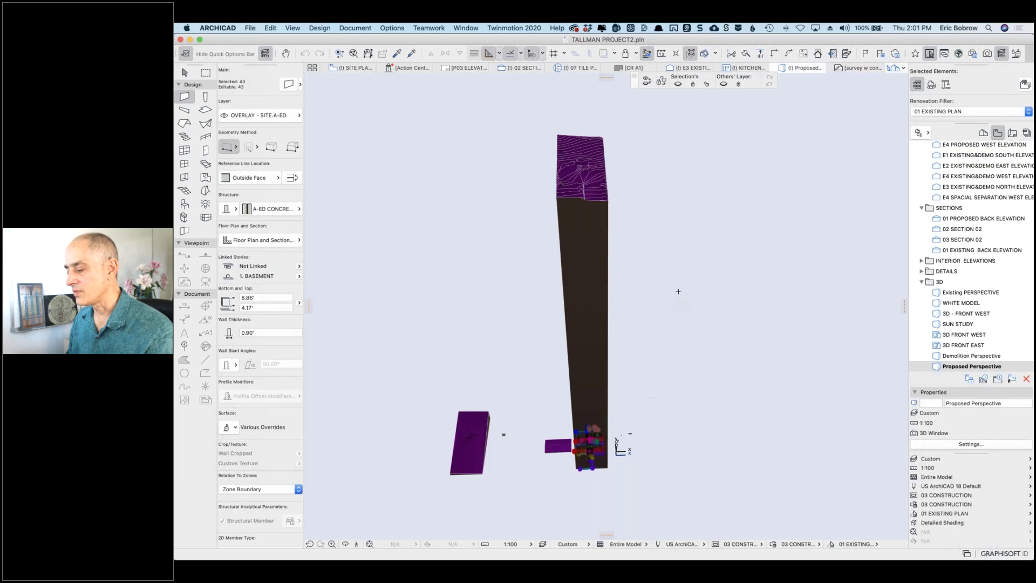
key(Escape)
scroll(971, 270, up, 5)
scroll(966, 232, up, 10)
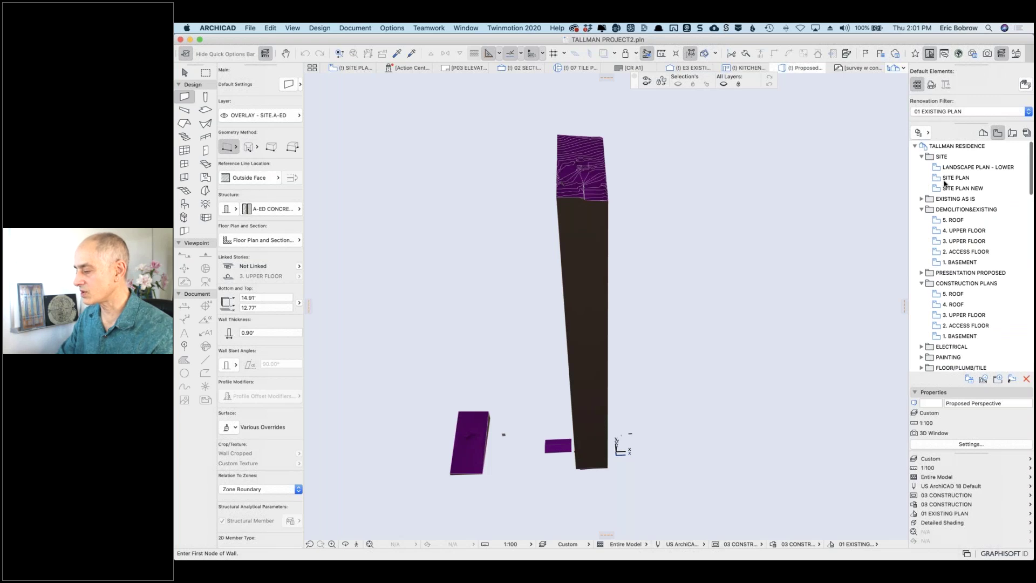
Step: Review the elevations and heights of all stories in Story Settings, including the BASEMENT elevation, without changing them
right_click(937, 255)
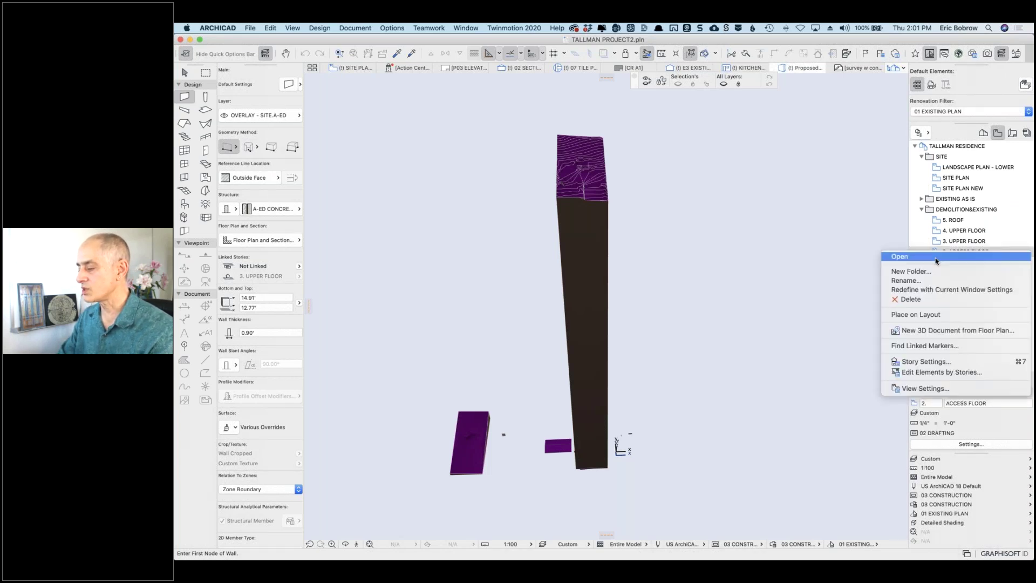
click(926, 362)
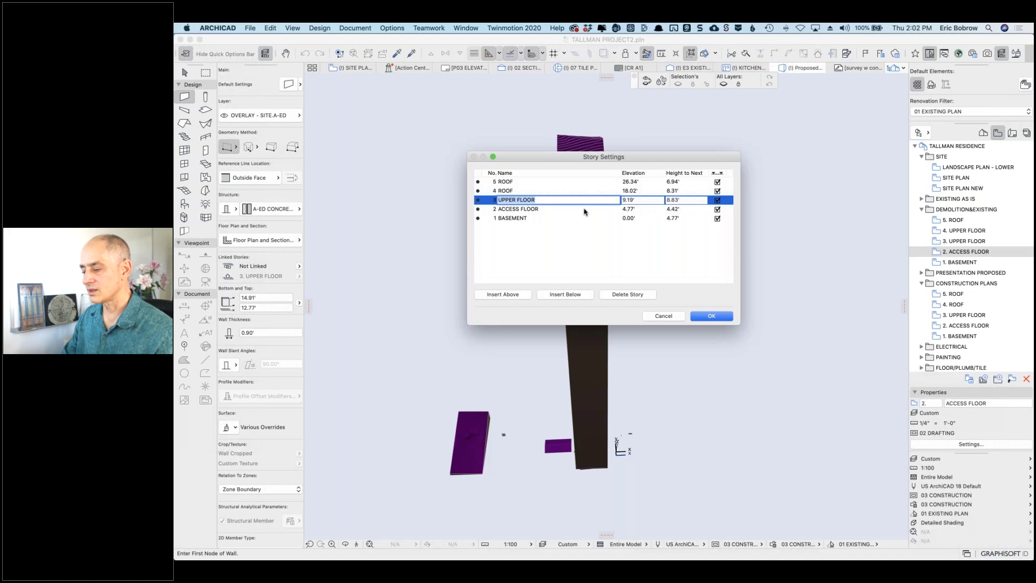
click(642, 217)
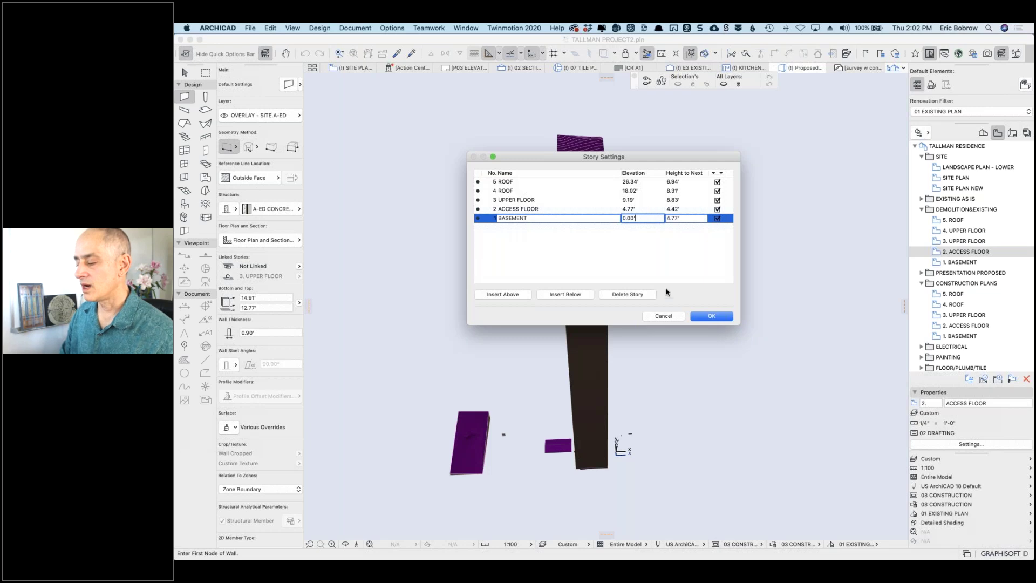
click(663, 317)
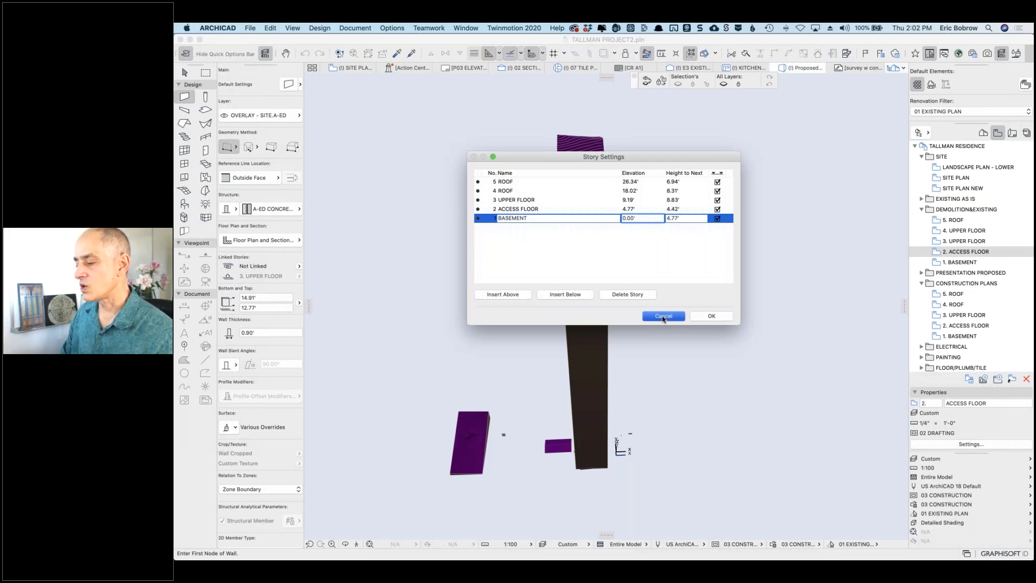
Step: Set the project's working length unit to millimeter with 0 decimals
click(392, 27)
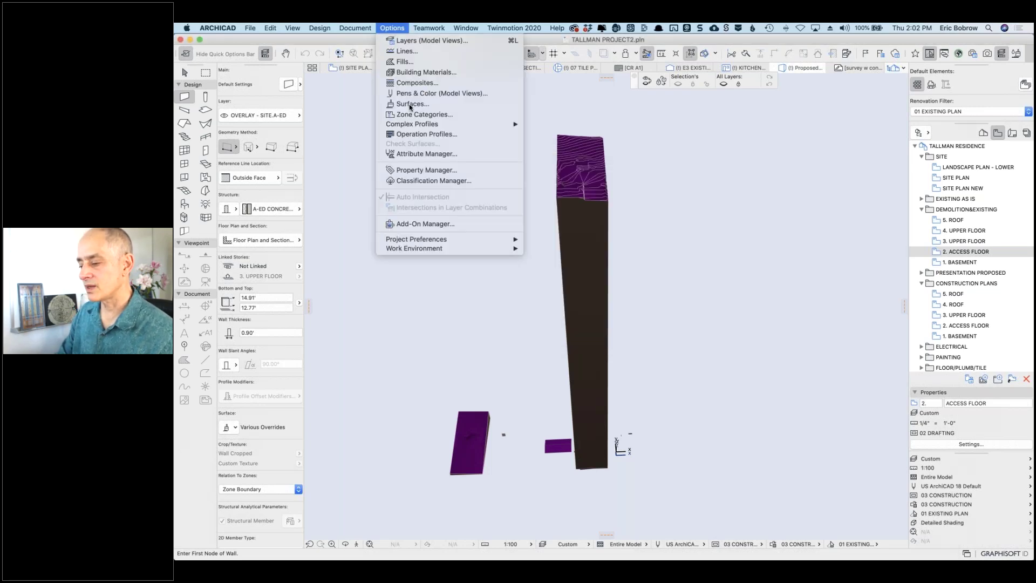
mouse_move(409, 241)
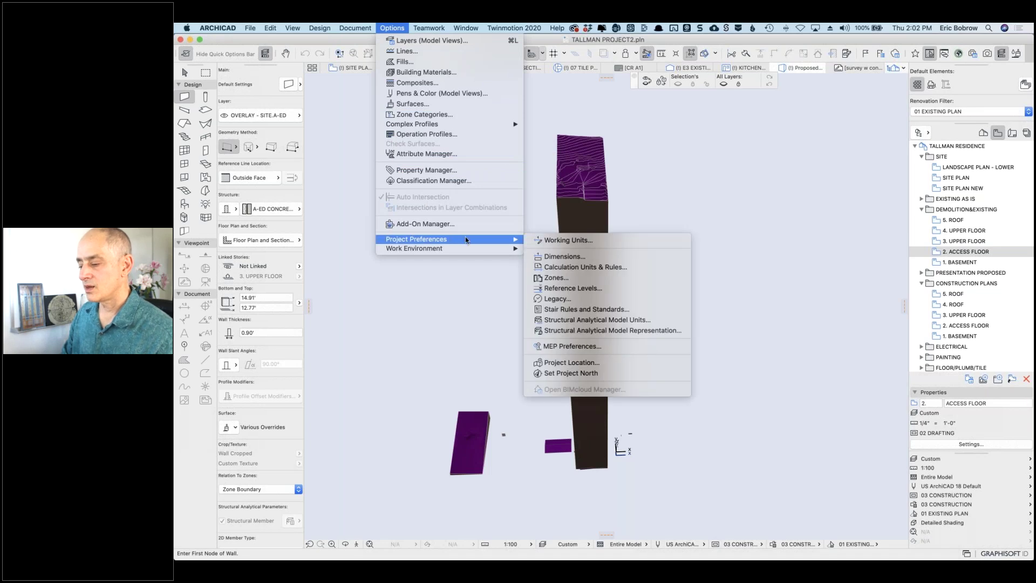
click(562, 240)
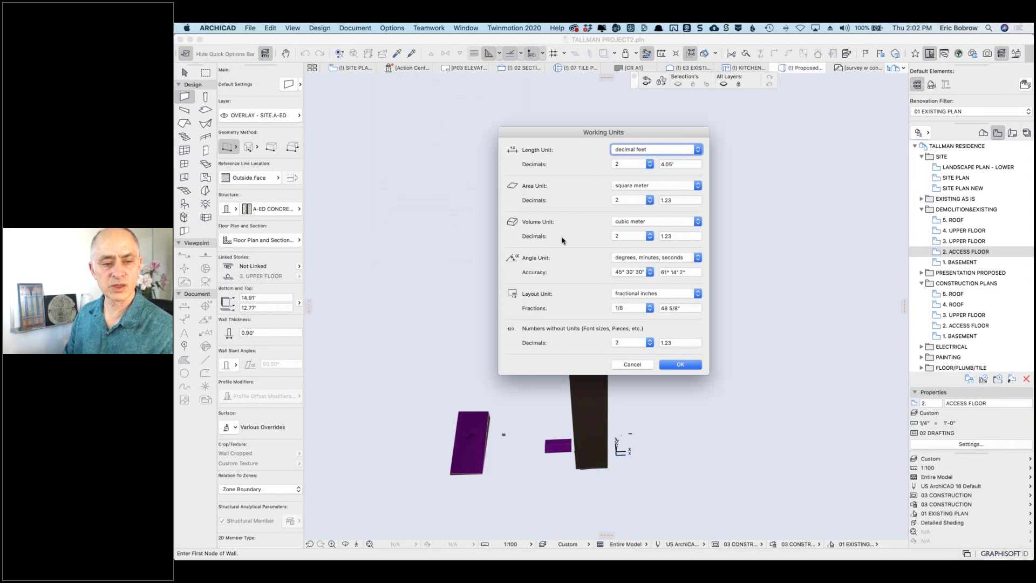
click(697, 152)
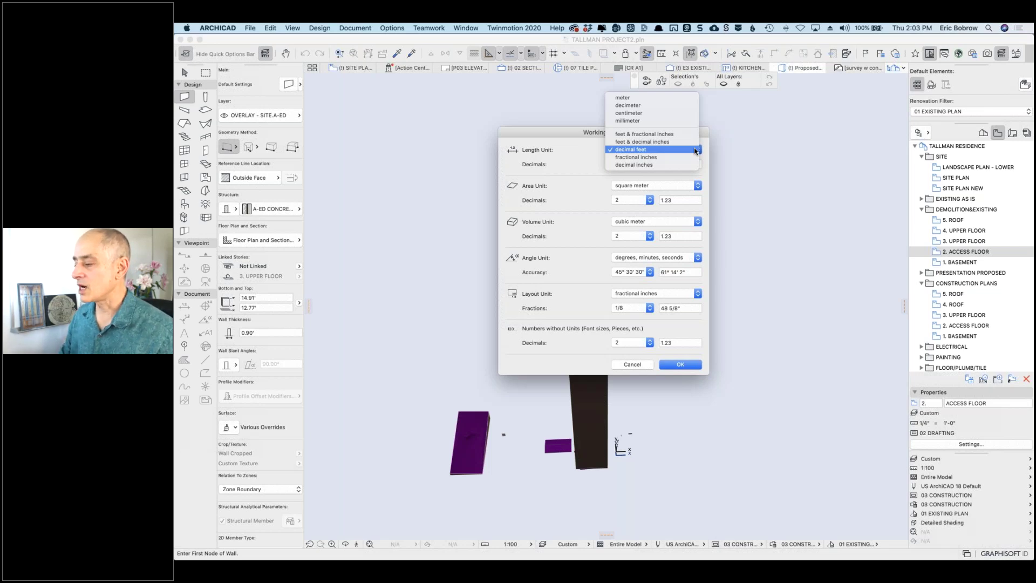
click(662, 120)
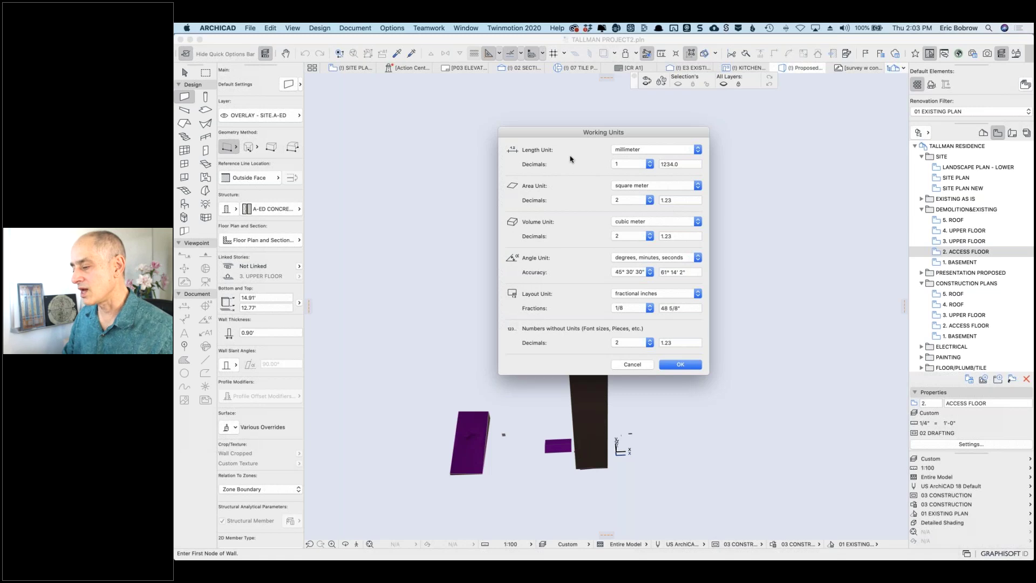
click(637, 162)
click(635, 156)
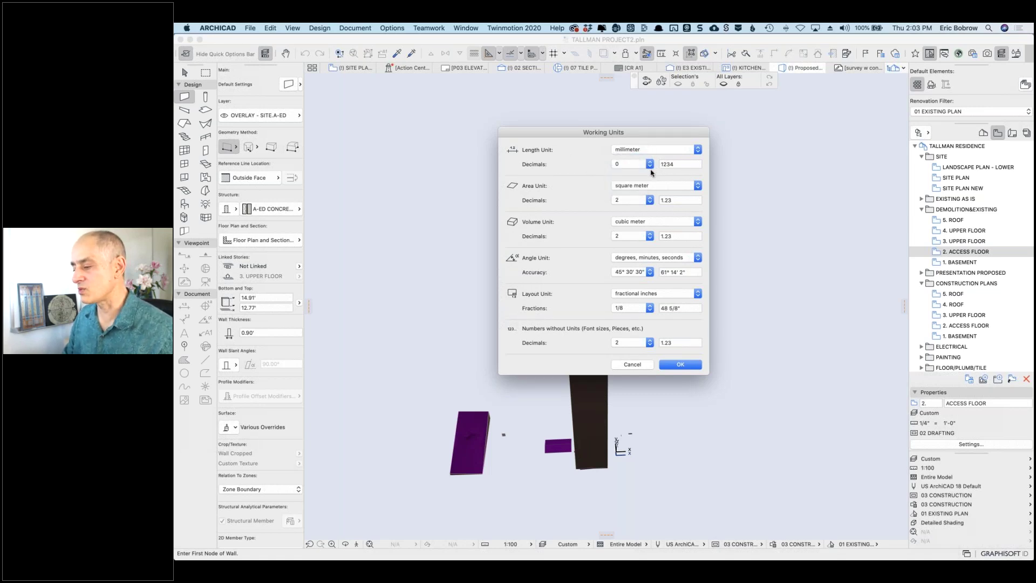
click(672, 365)
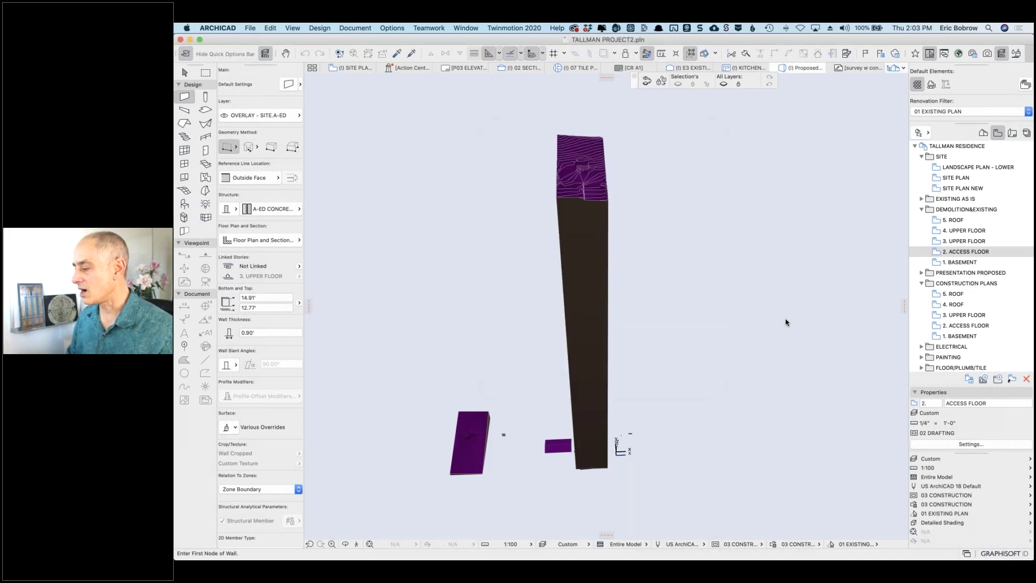
Step: Check the story elevations in the new unit, and inspect the survey's contour and spot elevations beside the hedge on SITE PLAN NEW
right_click(934, 252)
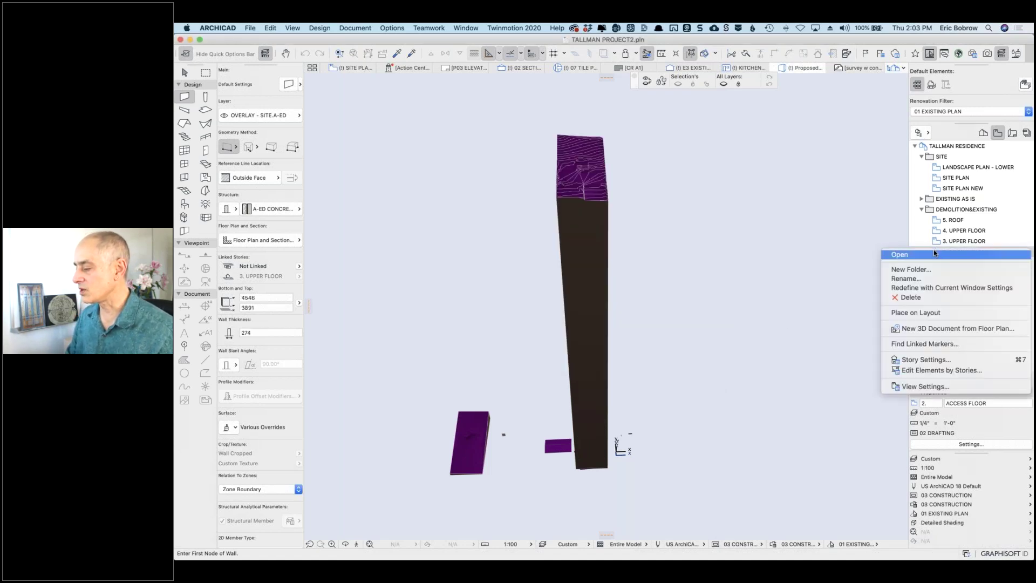
click(922, 360)
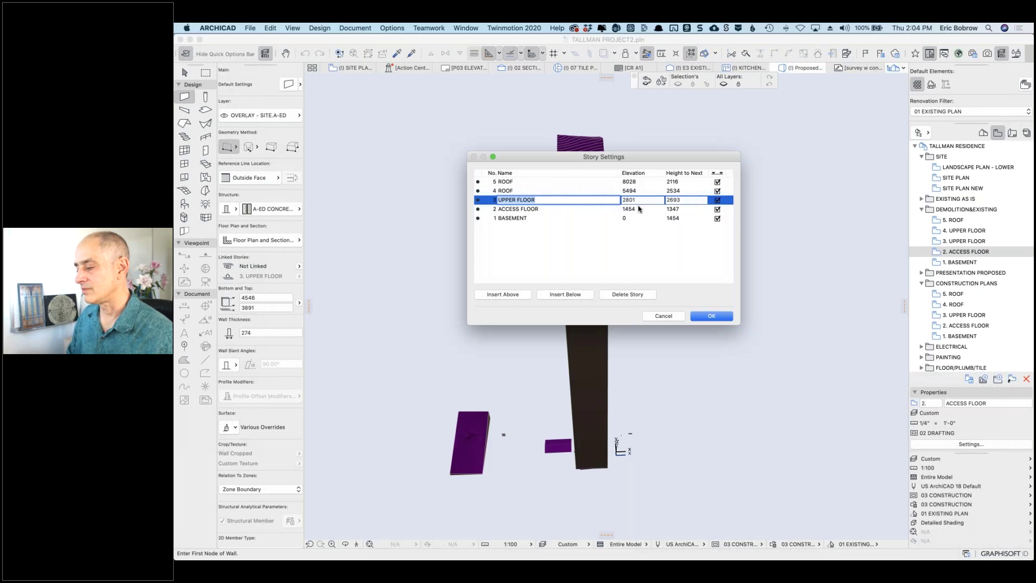
click(663, 316)
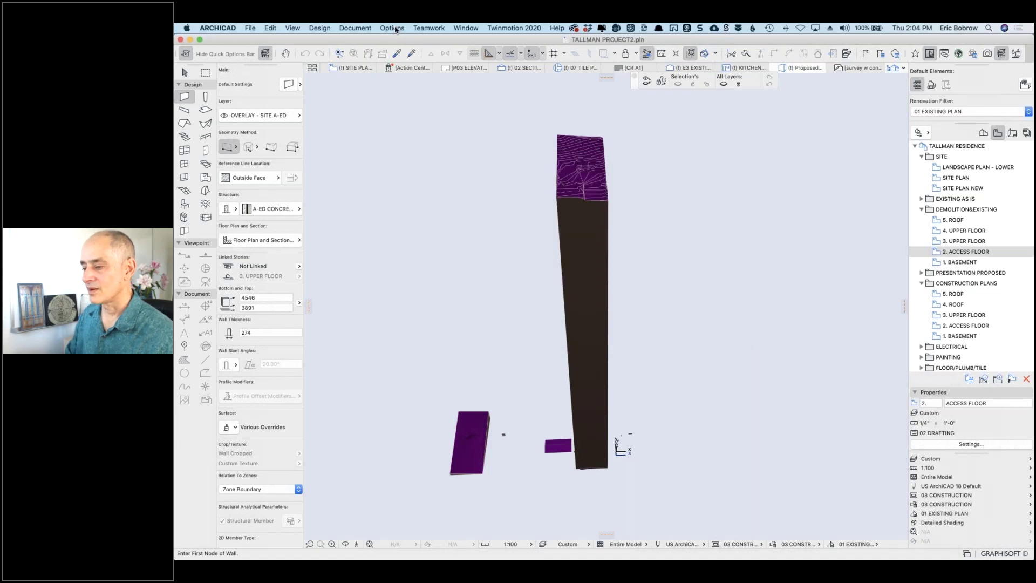
click(354, 69)
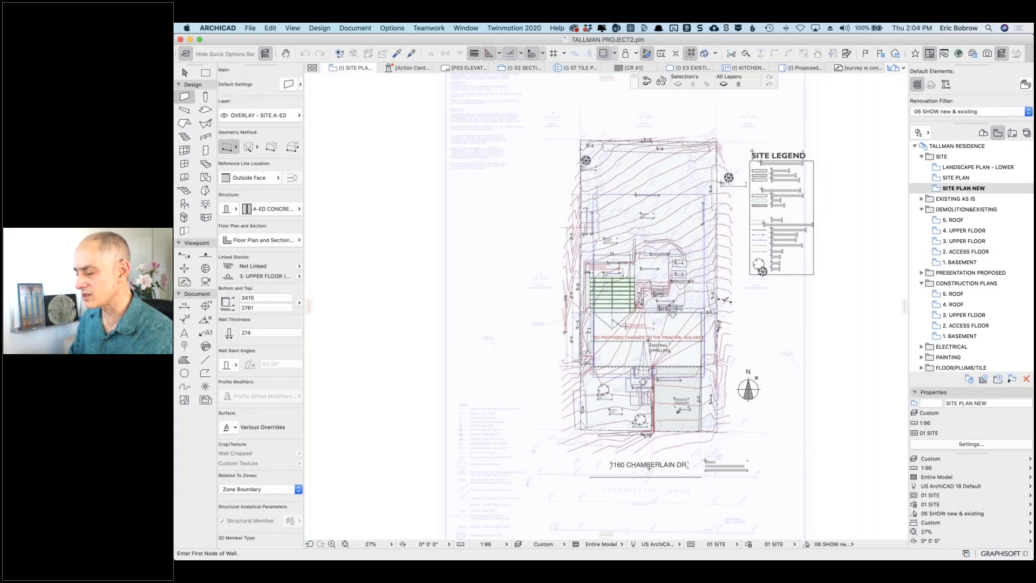
scroll(726, 300, up, 10)
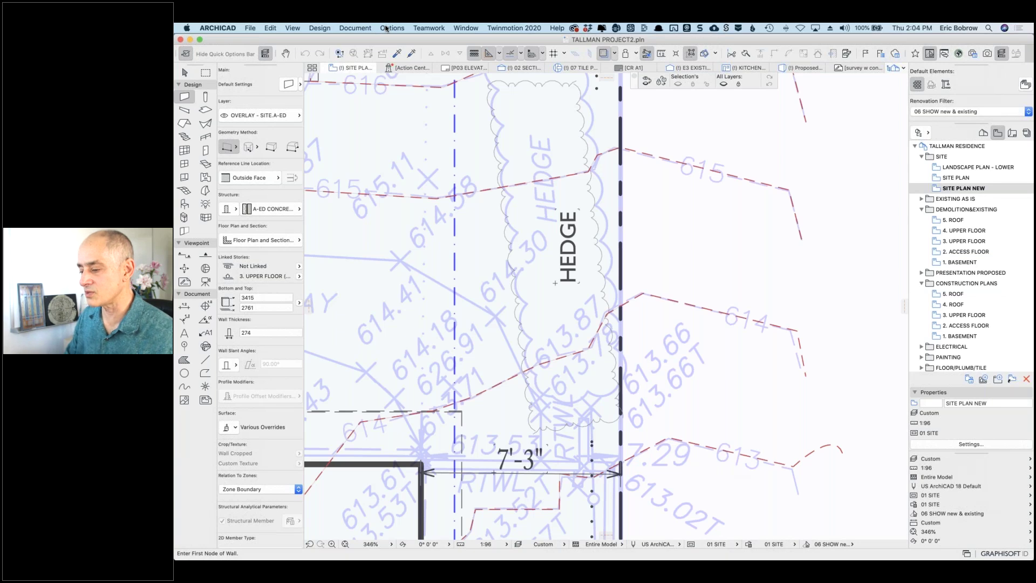
Step: Set the project's working length unit to feet & fractional inches with 1/8 fractions
click(386, 28)
mouse_move(523, 241)
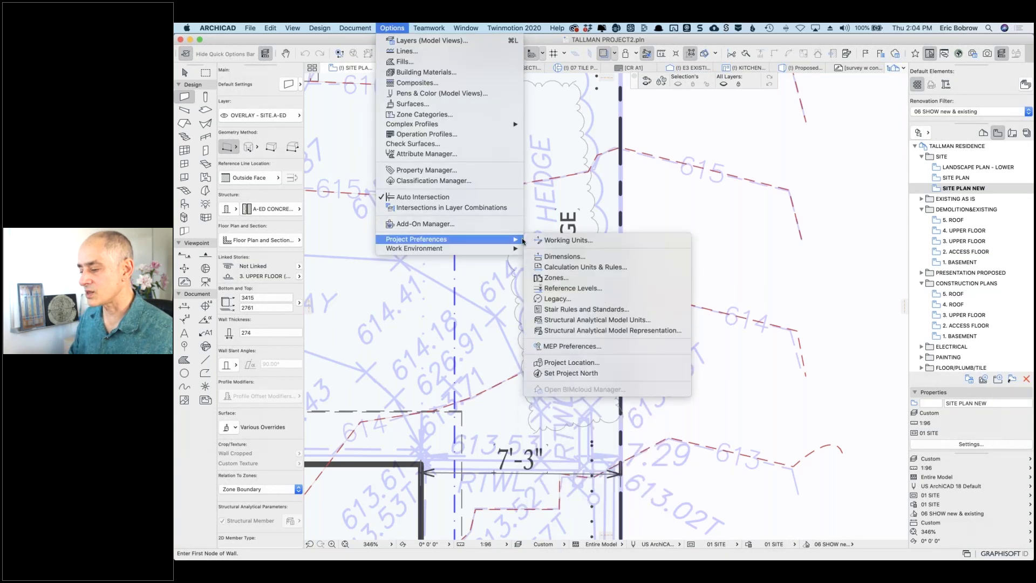
click(542, 241)
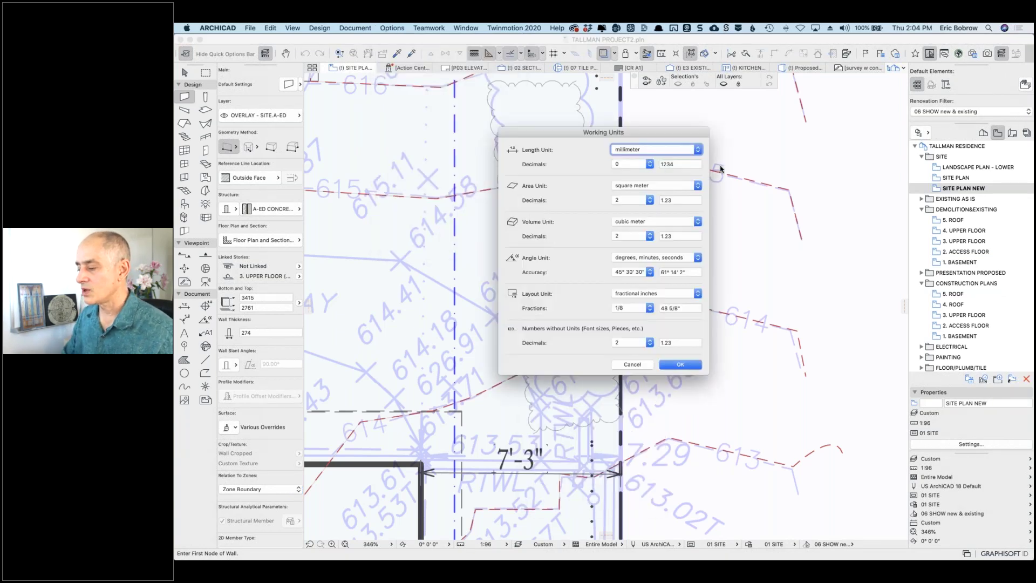
click(685, 151)
click(676, 163)
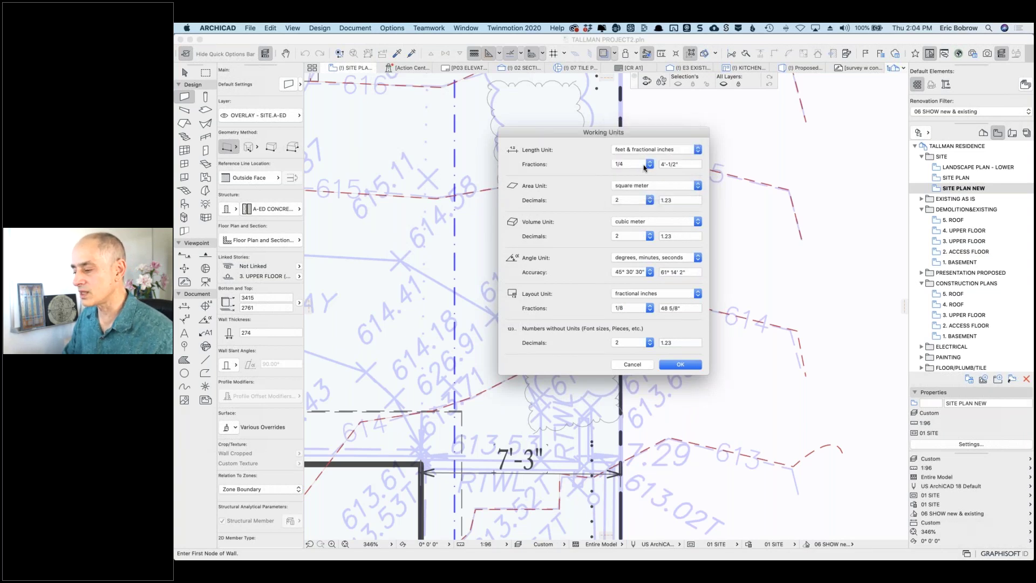
click(645, 167)
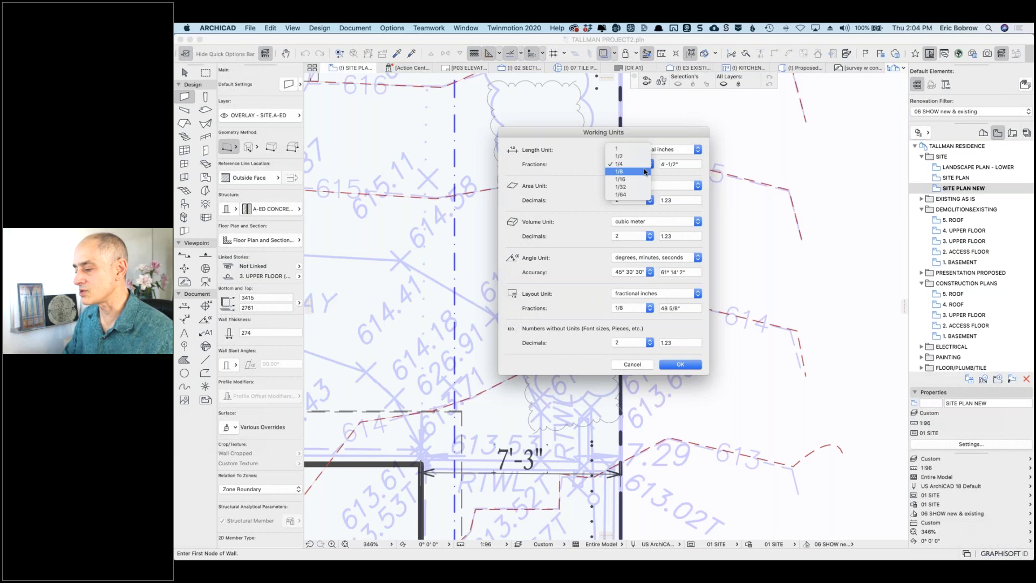
click(645, 172)
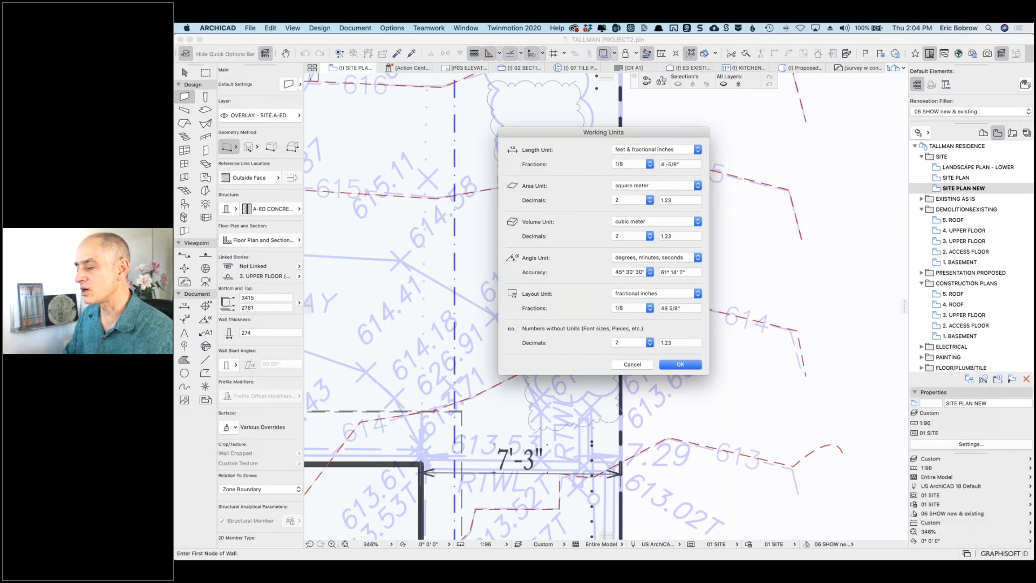
click(650, 165)
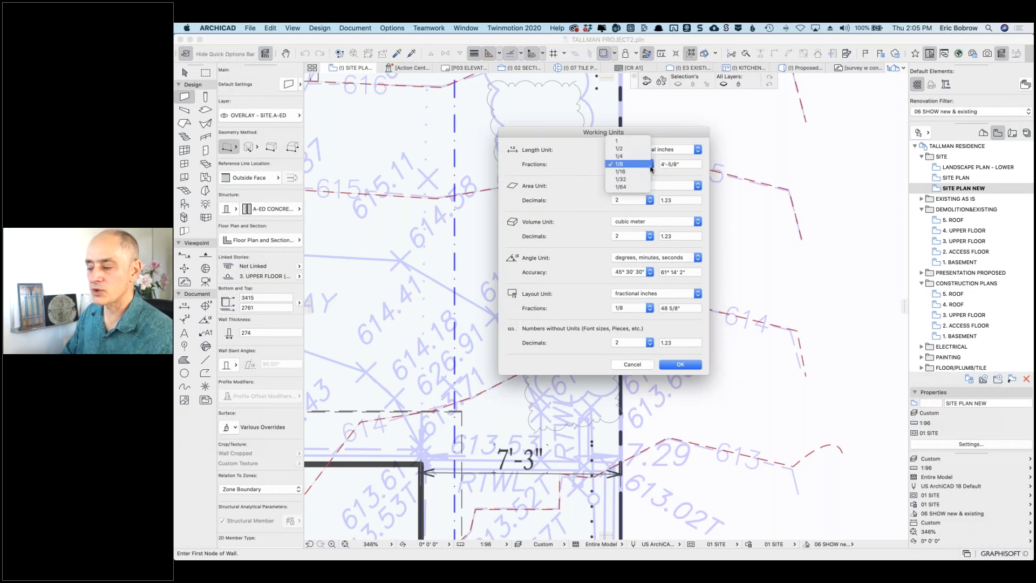
click(618, 165)
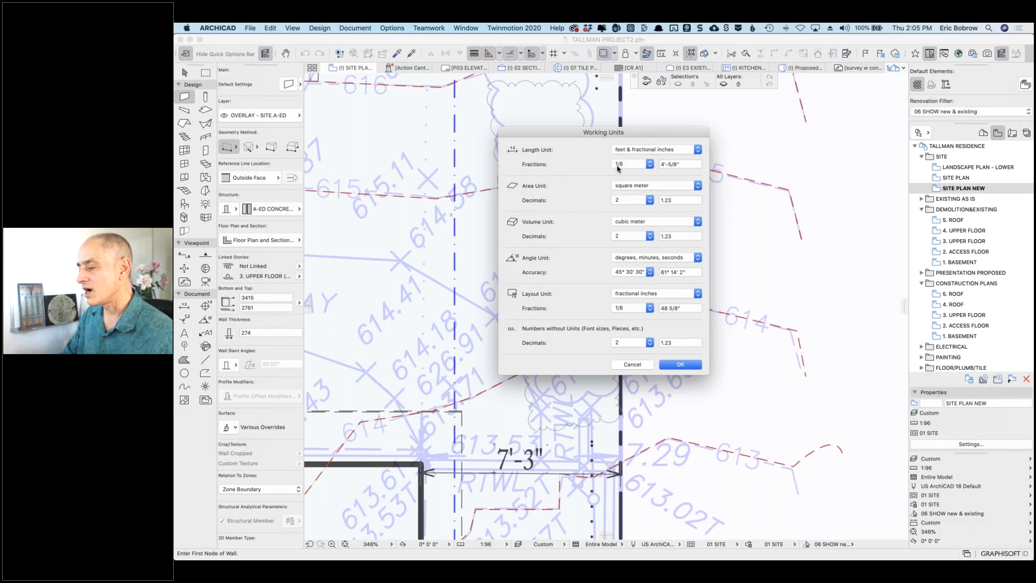
Step: Set the working length unit to decimal feet with 2 decimals and apply the Working Units settings
click(693, 152)
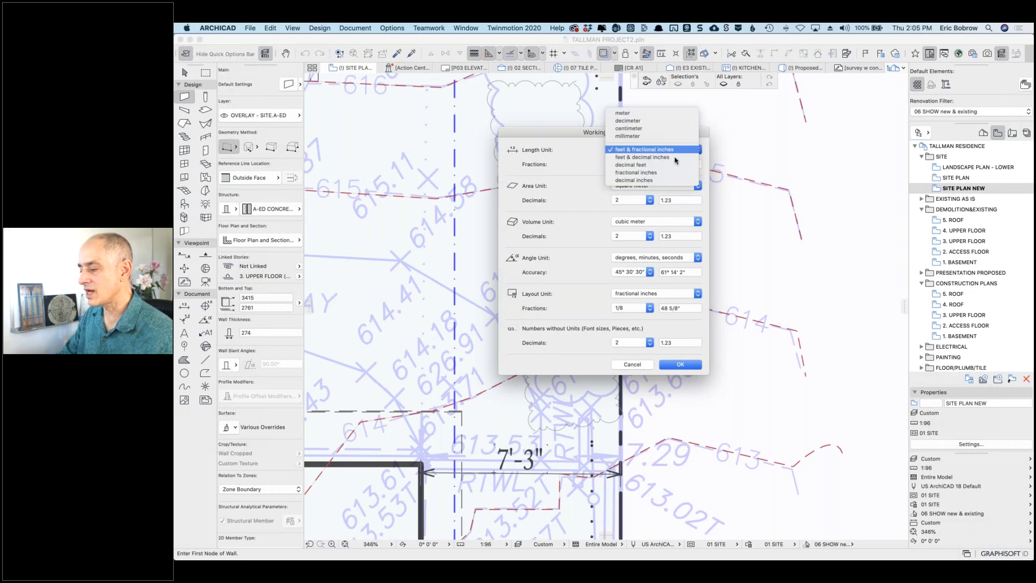
click(684, 228)
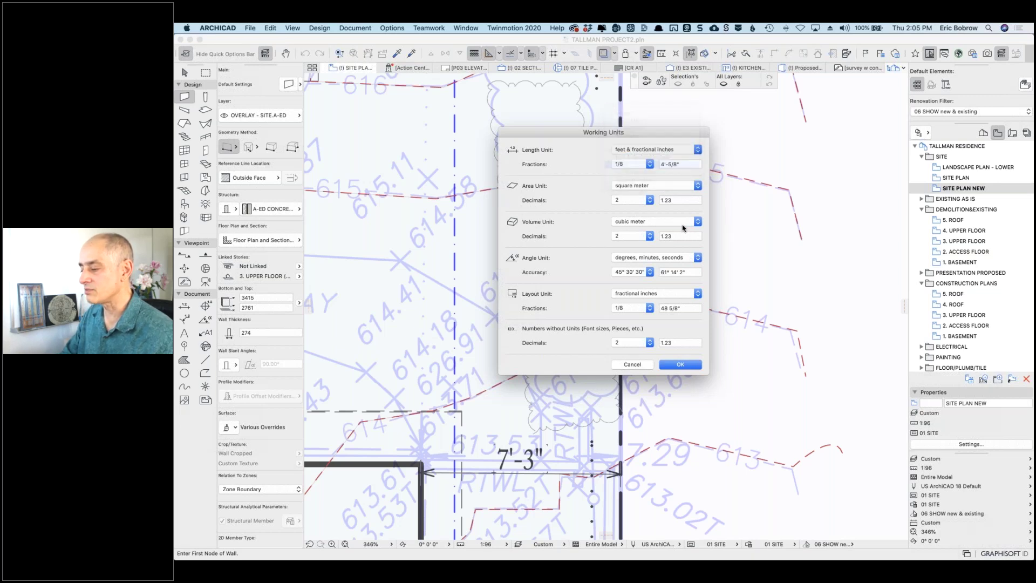
click(649, 165)
click(634, 176)
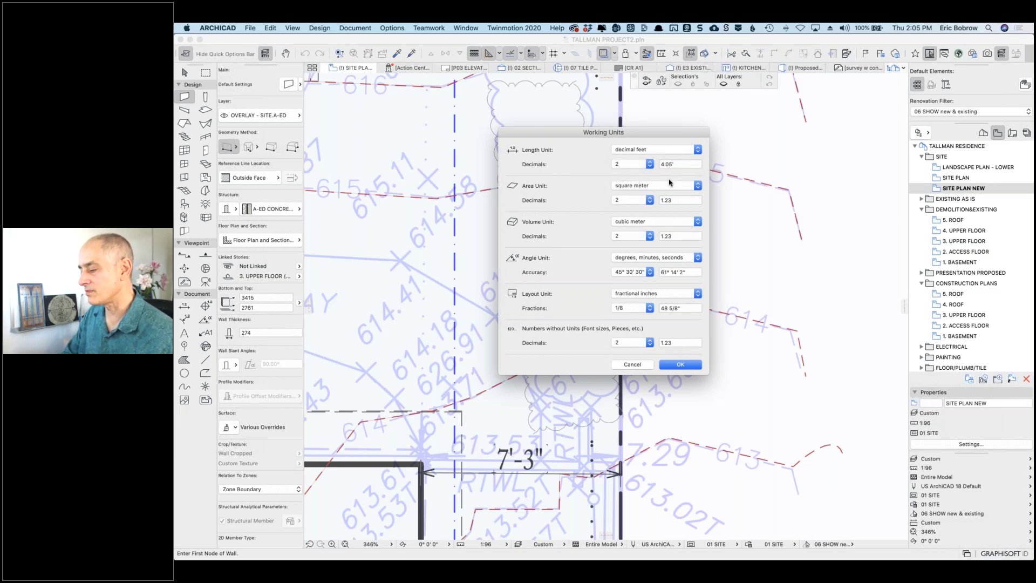
click(681, 363)
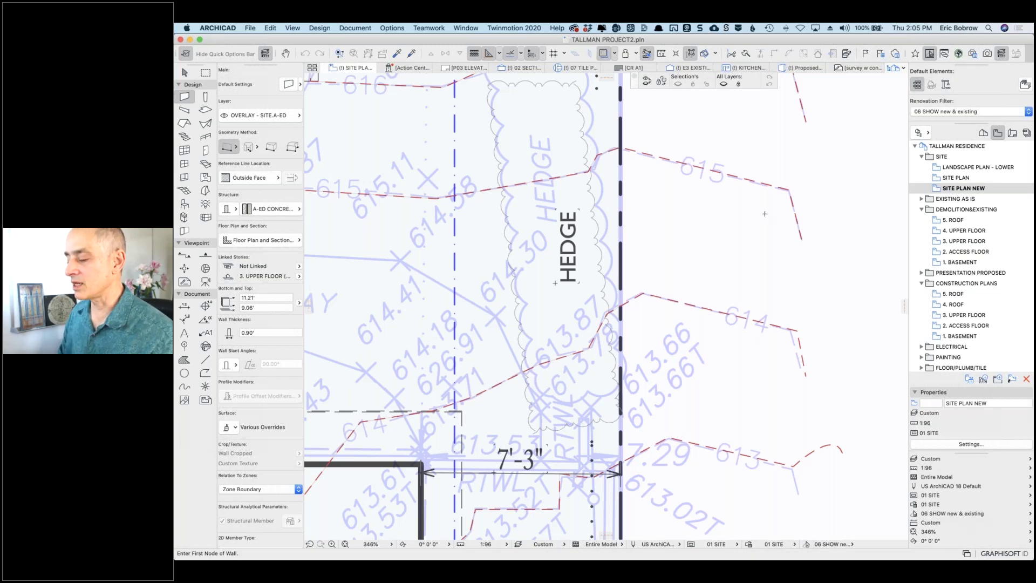
Step: Check the Altitude (Sea Level) value in the Project Location settings without changing it
click(390, 30)
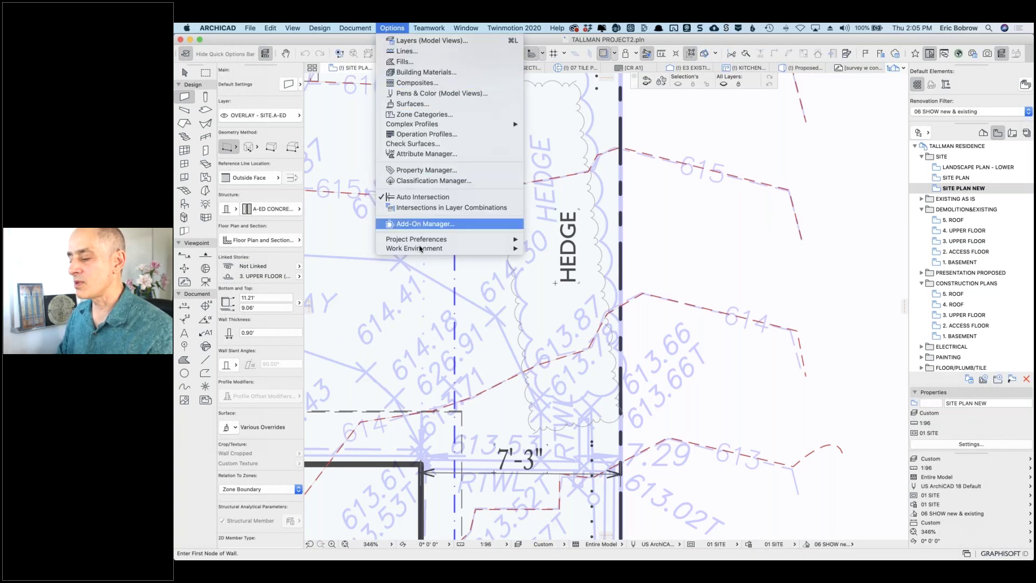
mouse_move(421, 241)
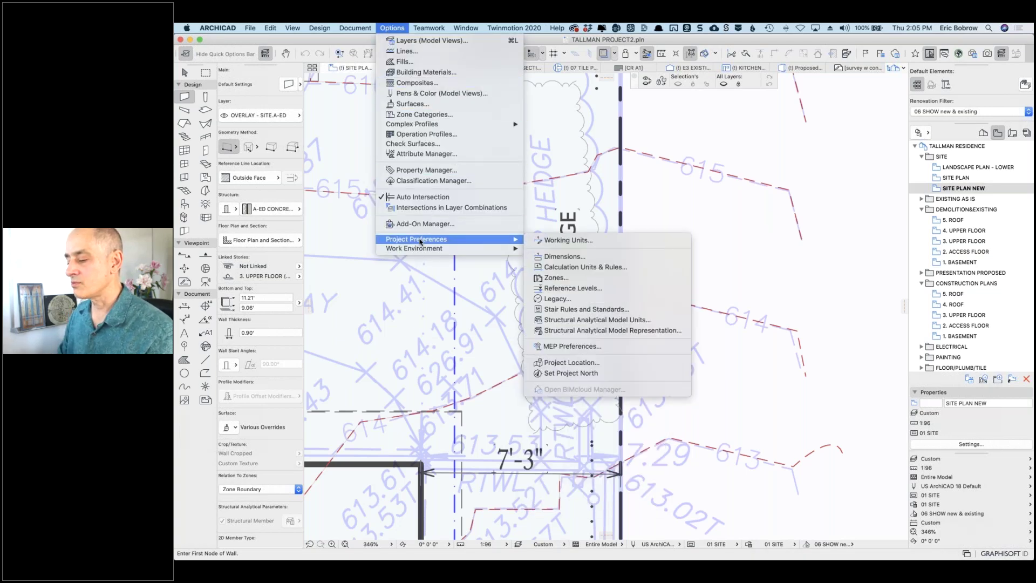
click(573, 362)
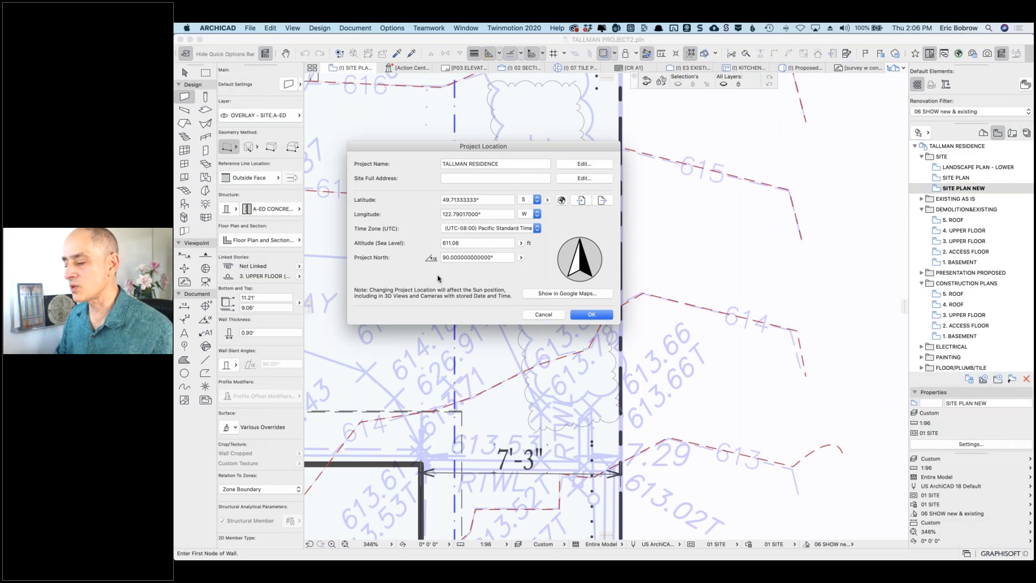
double_click(476, 244)
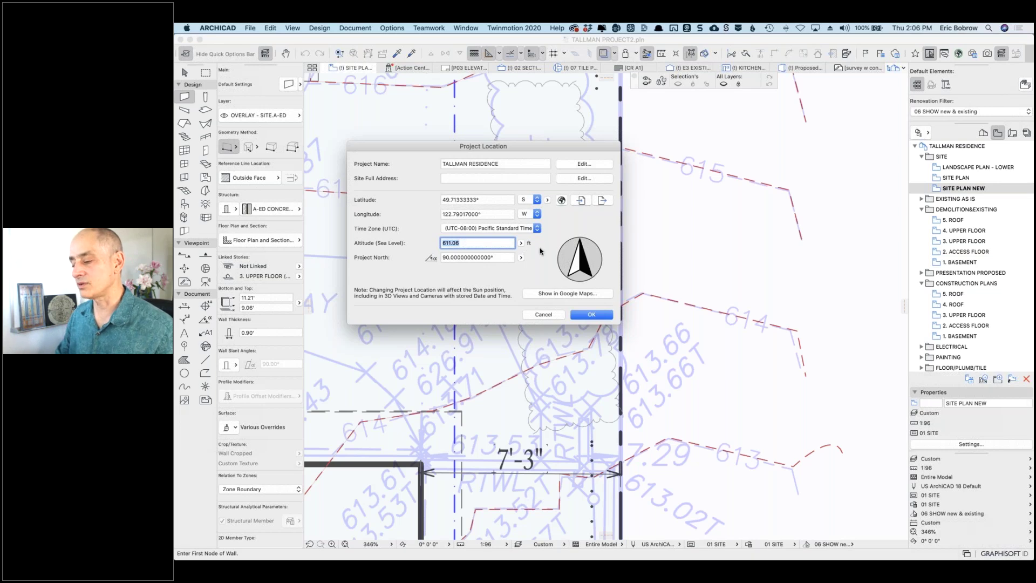
click(548, 316)
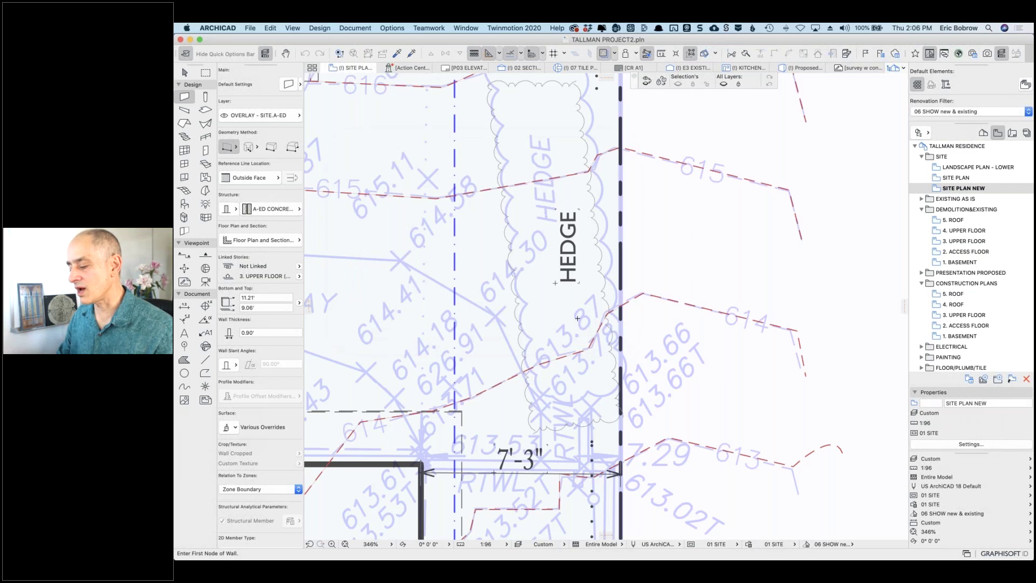
Step: Open the 1. BASEMENT construction plan and display the lower-left exterior wall's top and bottom elevations relative to Sea Level
scroll(555, 282, down, 10)
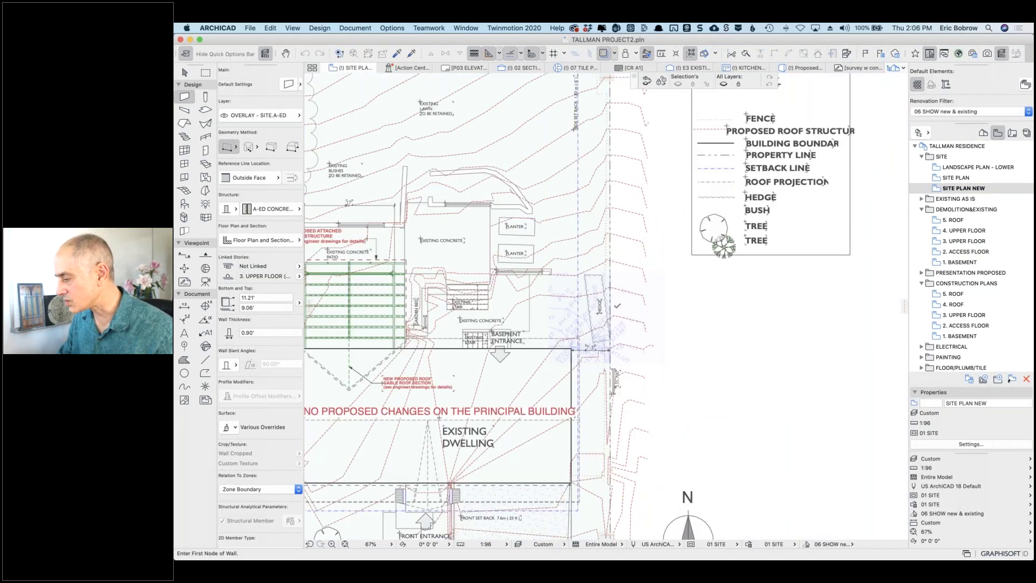
double_click(936, 338)
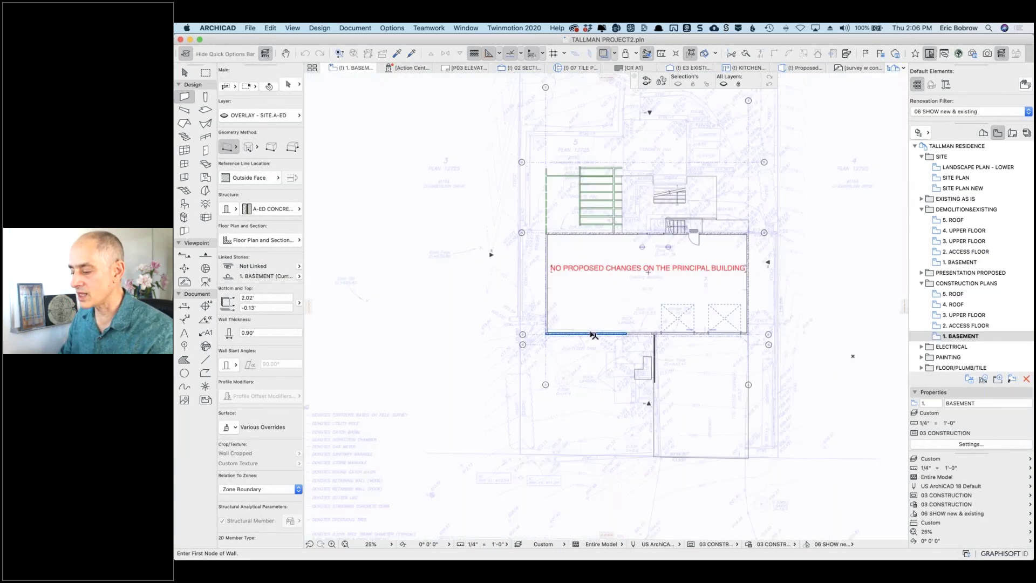
shift+click(594, 335)
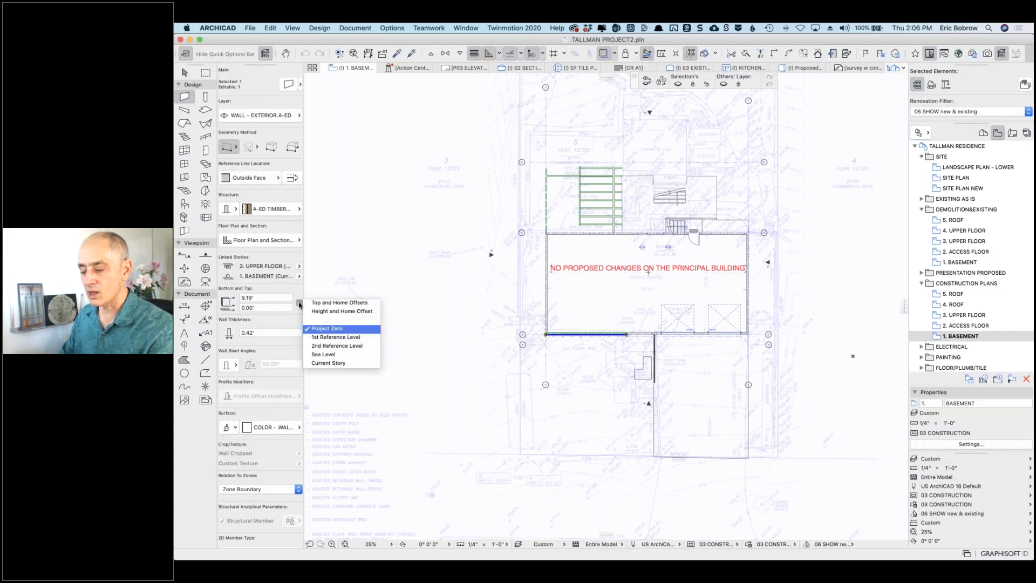
click(335, 356)
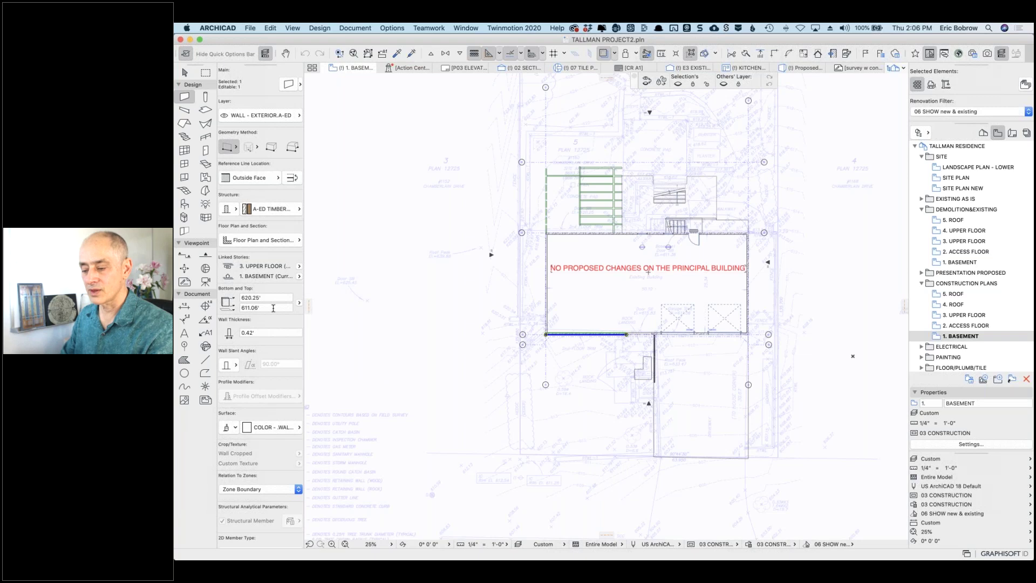
Step: Display the wall's elevations as Height and Home Offset, switch to Top and Home Offsets, and clear the selection
click(300, 306)
click(315, 312)
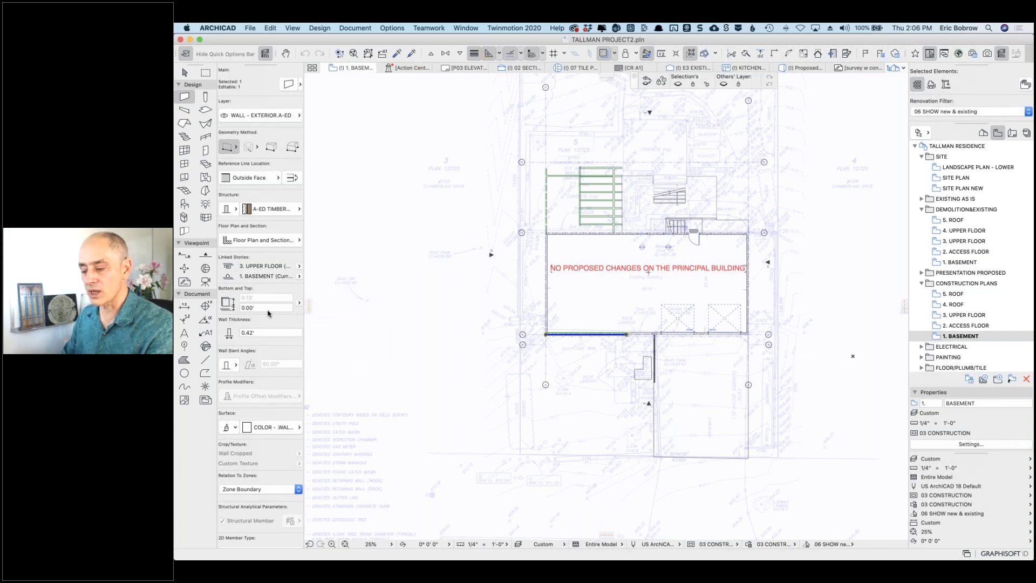
click(299, 303)
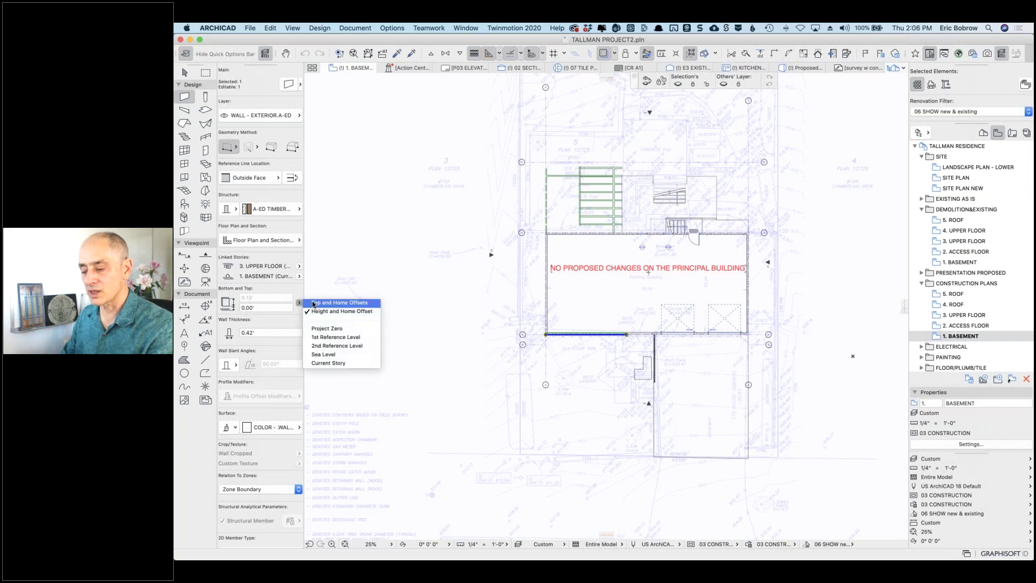
click(324, 307)
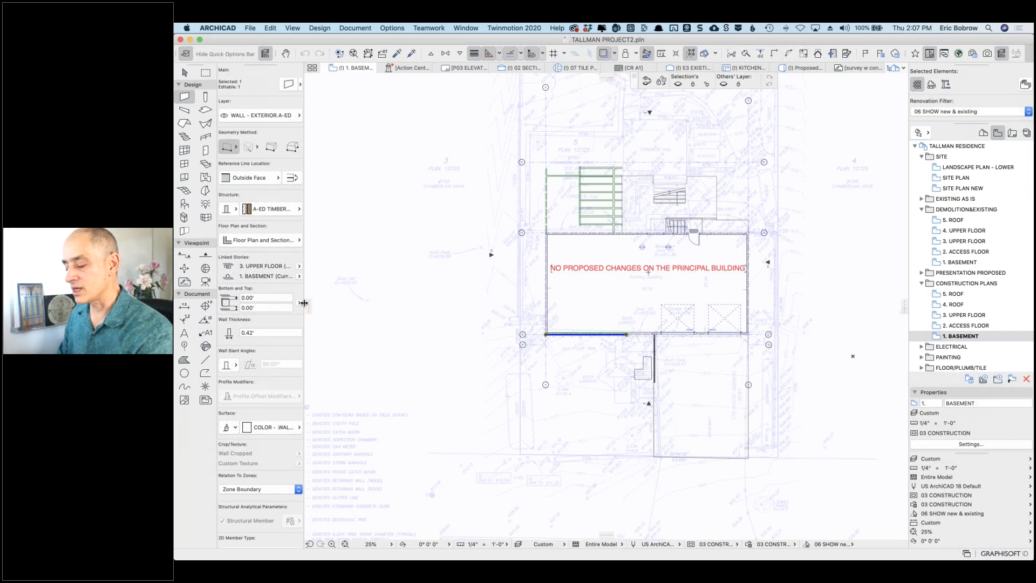
key(Escape)
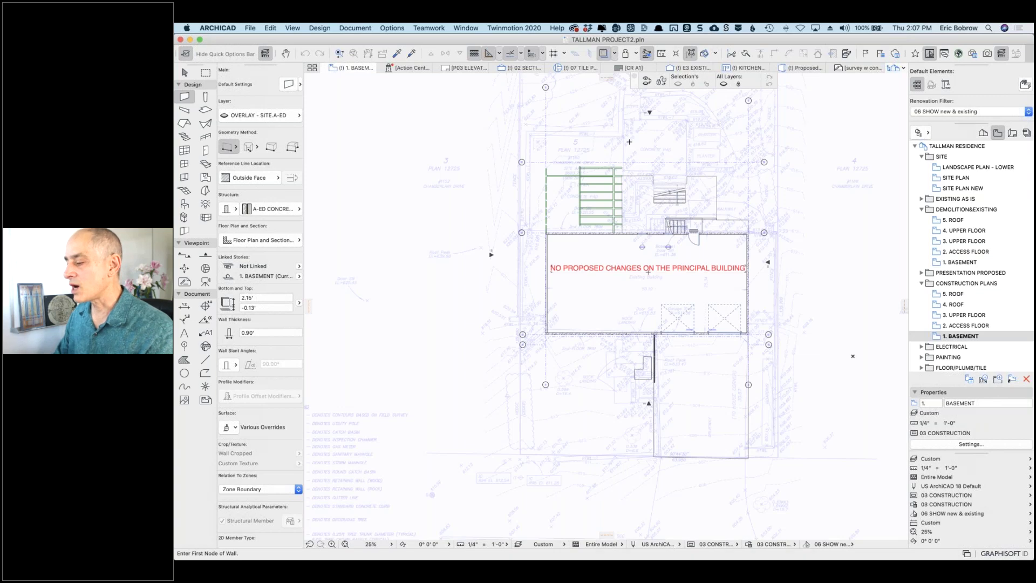
Step: Return to SITE PLAN NEW with the Mesh tool active and make the TERRAIN - EXISTING layer visible
click(937, 182)
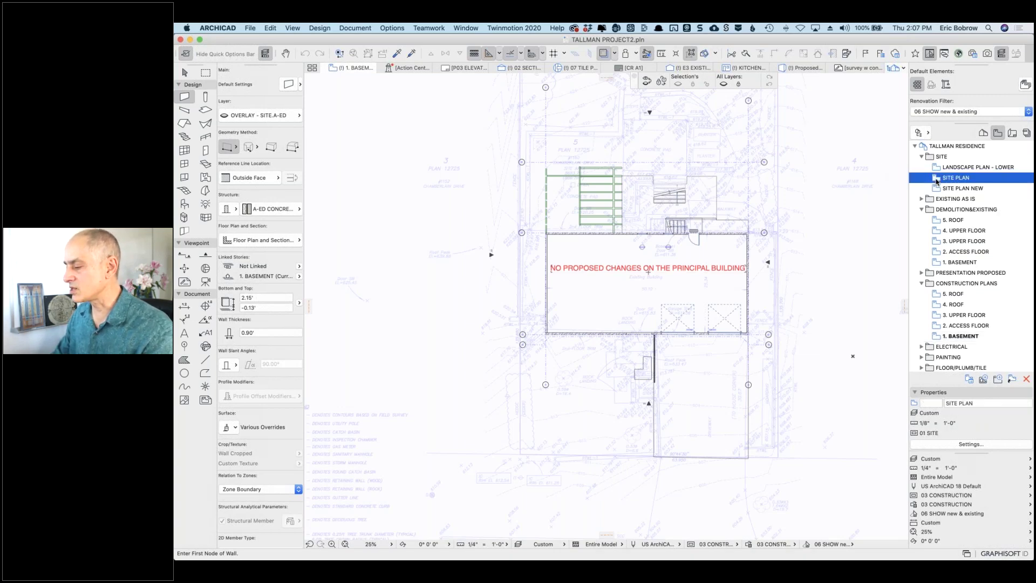
double_click(939, 189)
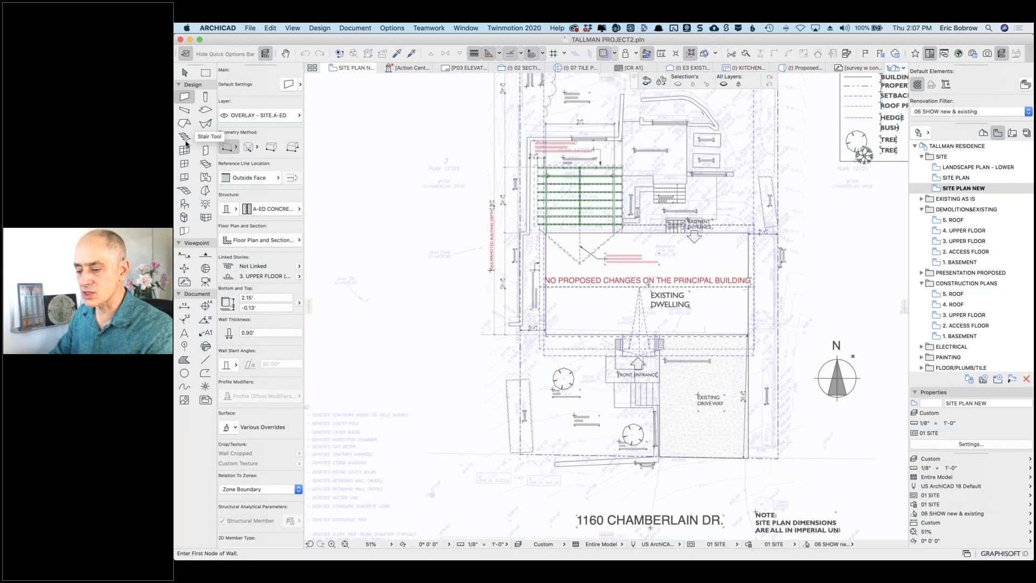
click(184, 190)
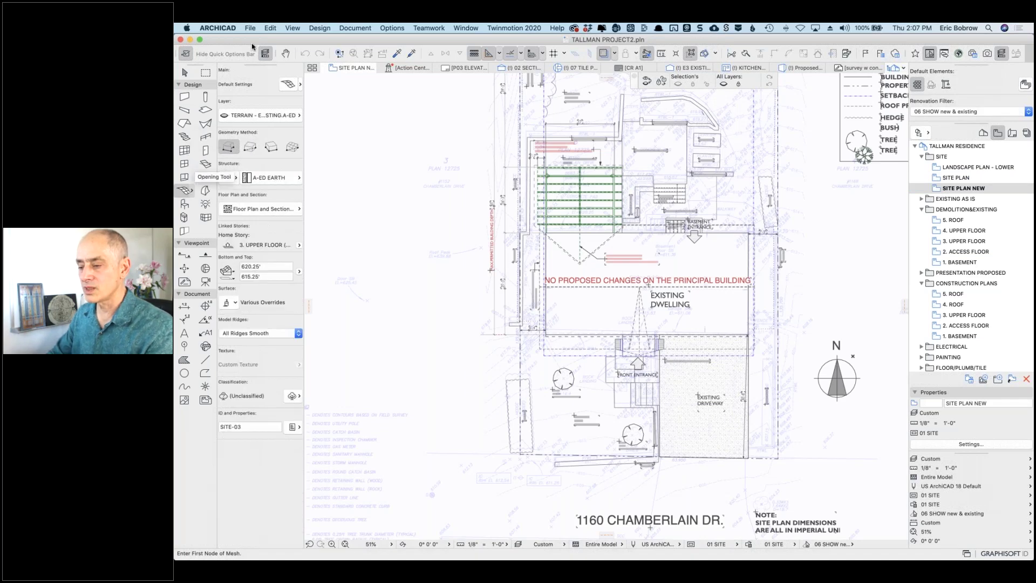
click(270, 28)
click(300, 126)
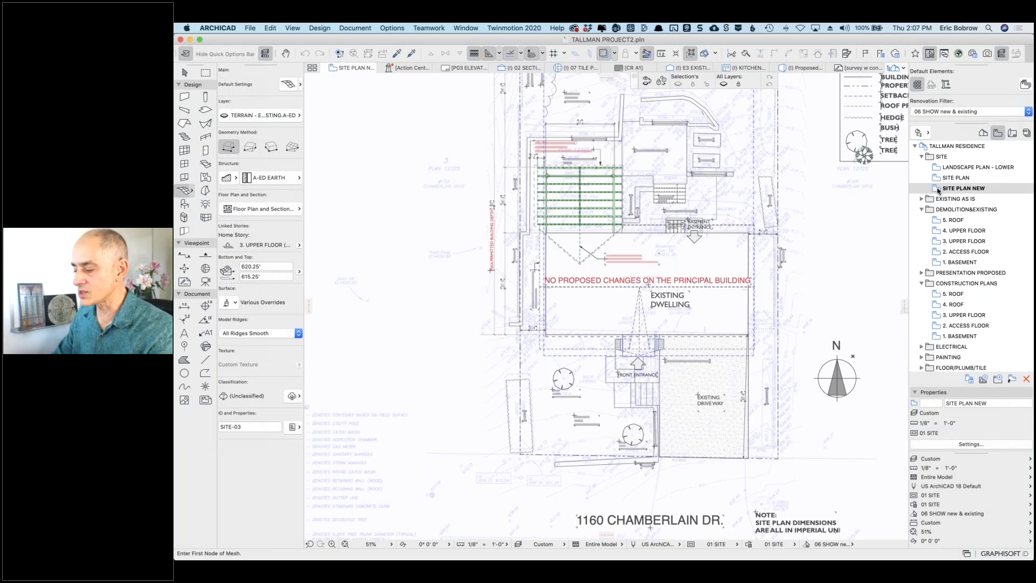
key(super+l)
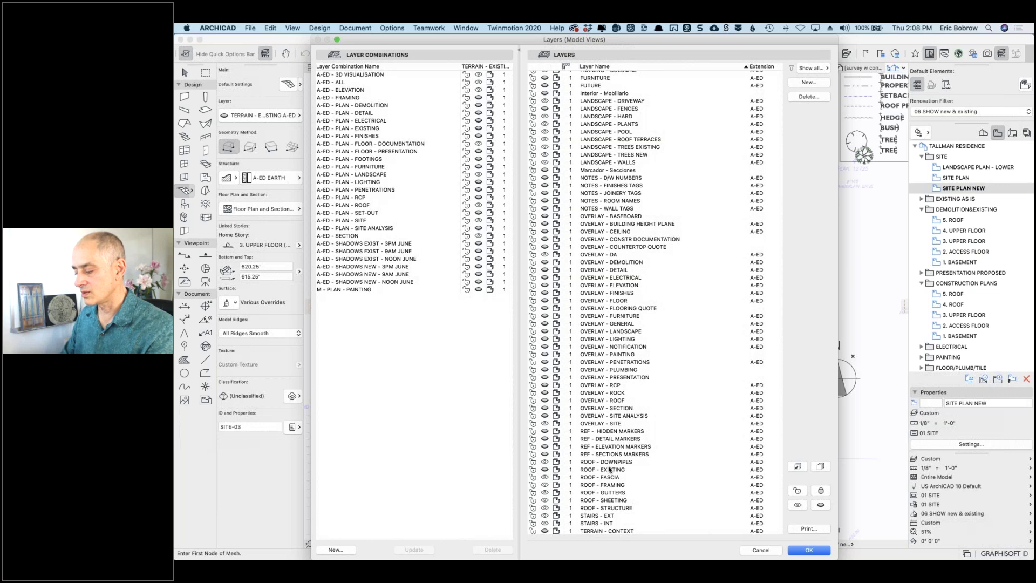
scroll(619, 508, down, 3)
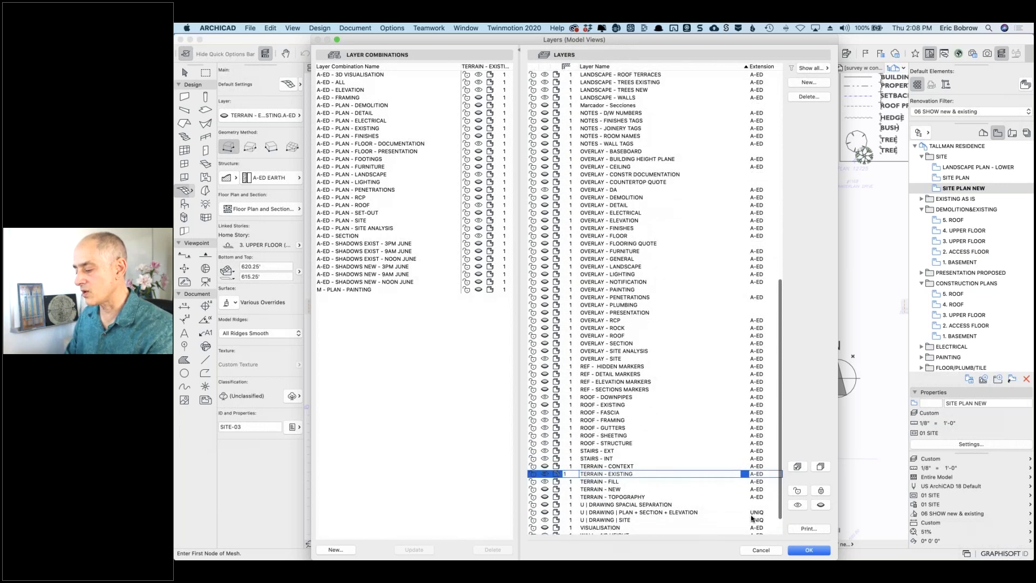
click(801, 550)
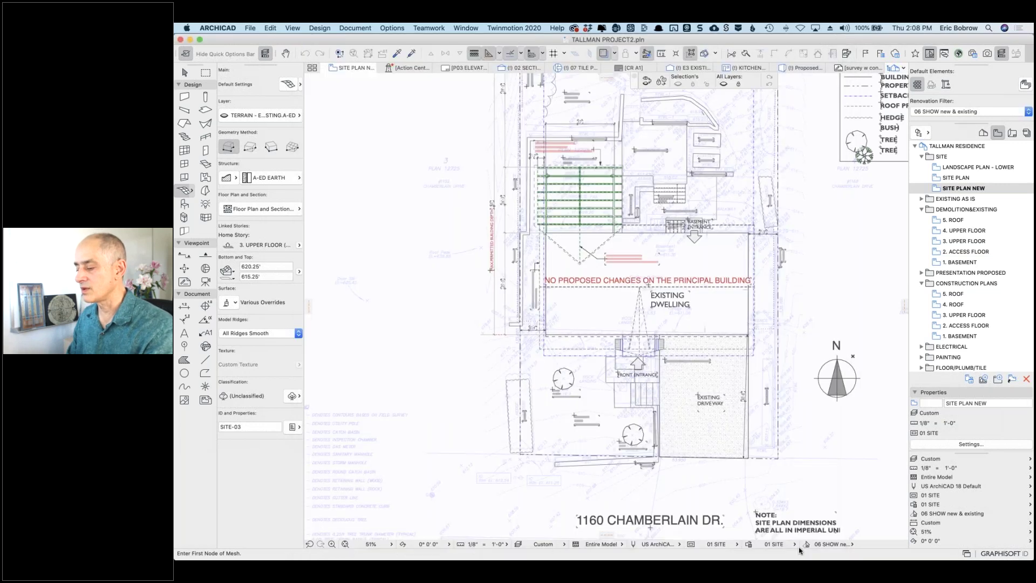
Step: Select the existing terrain mesh on SITE PLAN NEW and check which reference level its bottom and top elevations use
shift+click(724, 300)
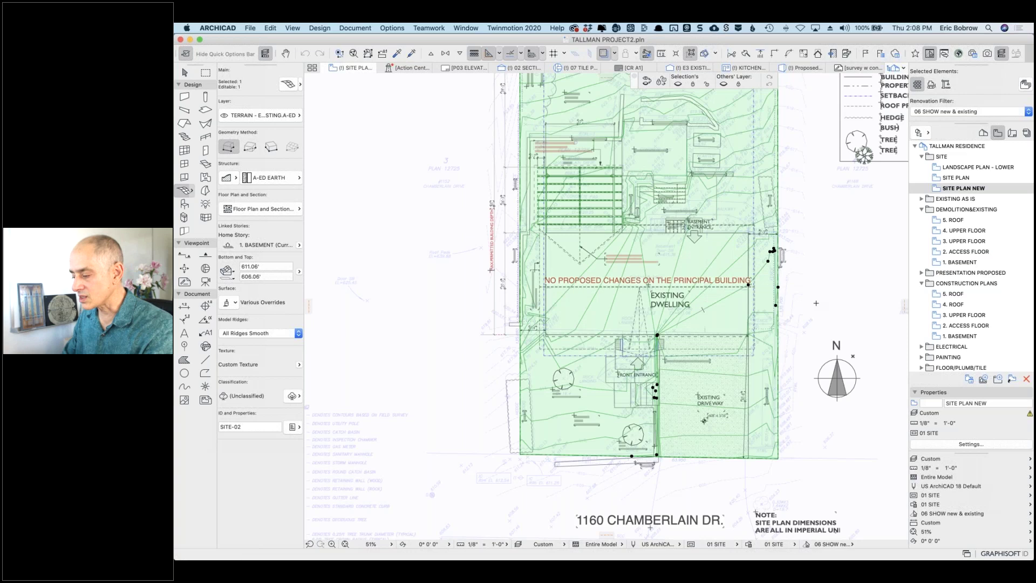
key(Escape)
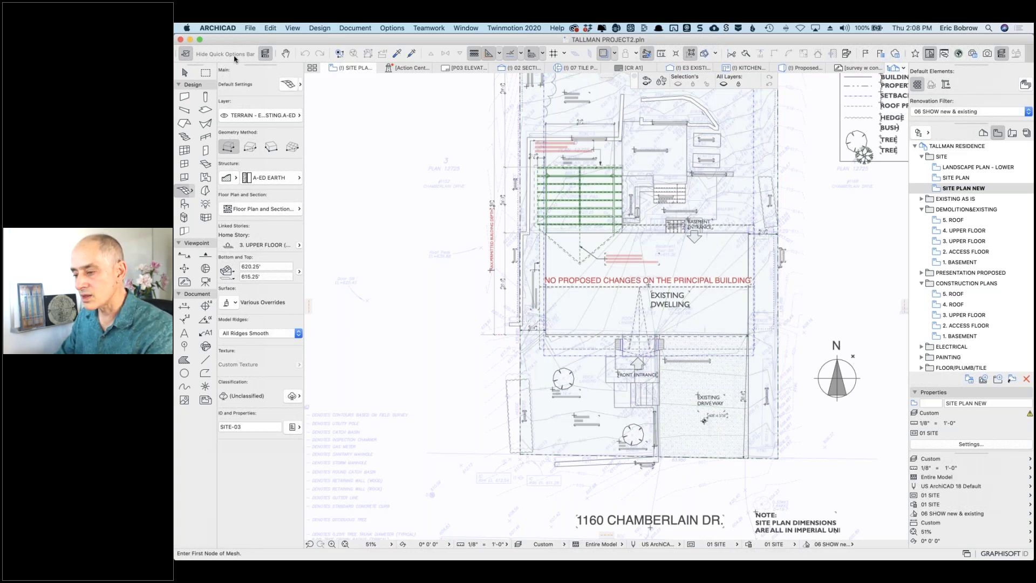
click(185, 73)
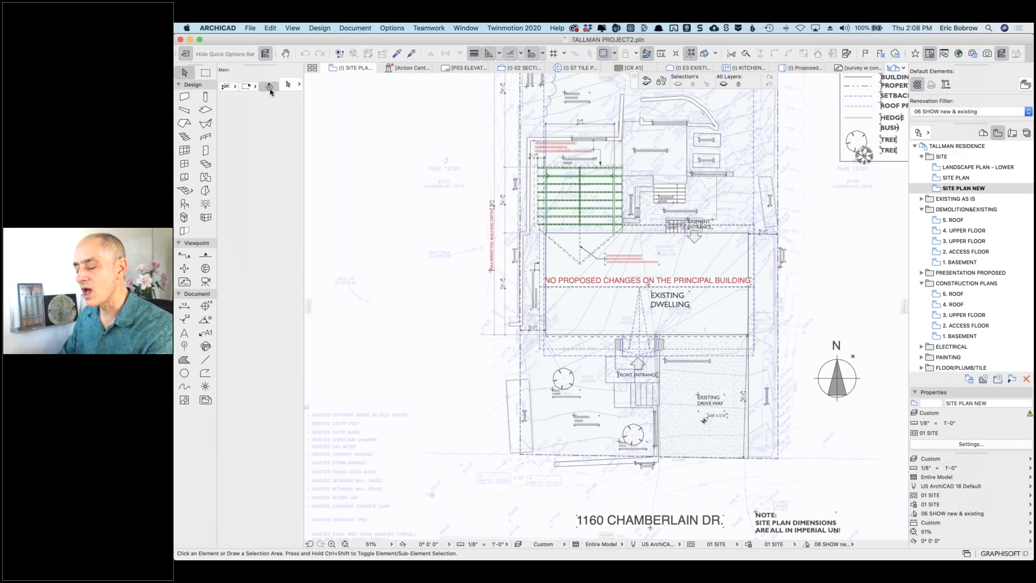
click(186, 191)
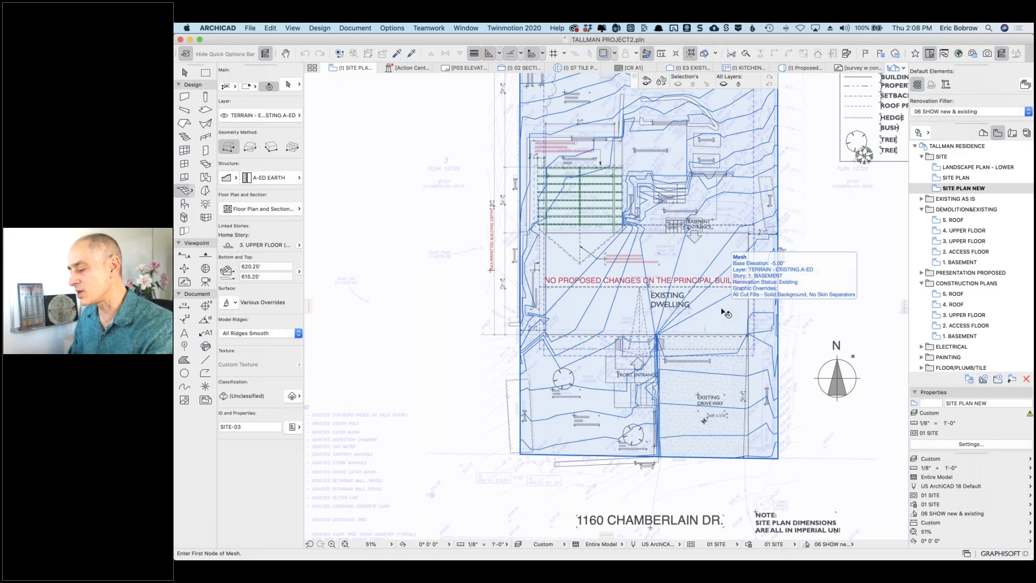
shift+click(726, 313)
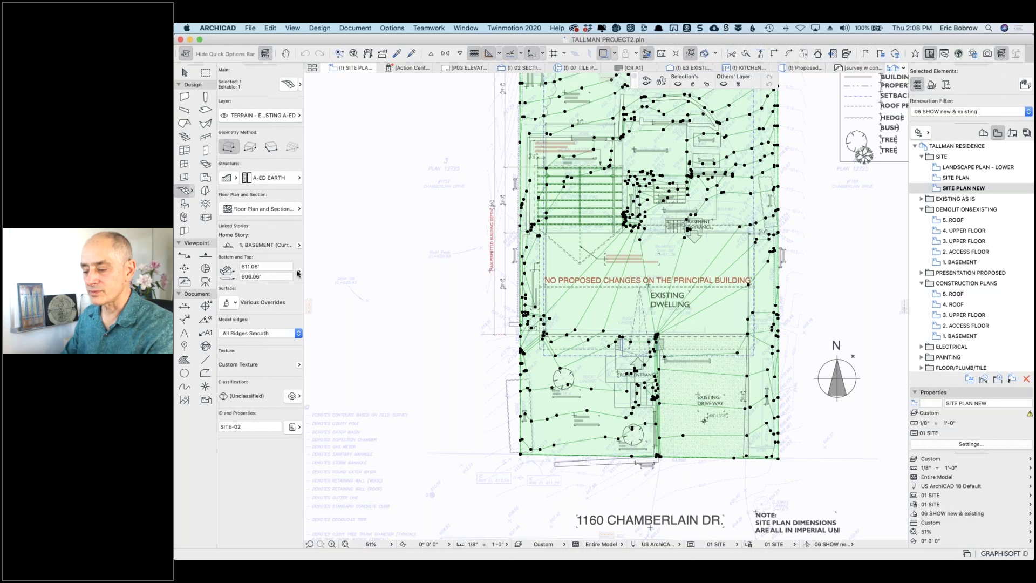
click(299, 273)
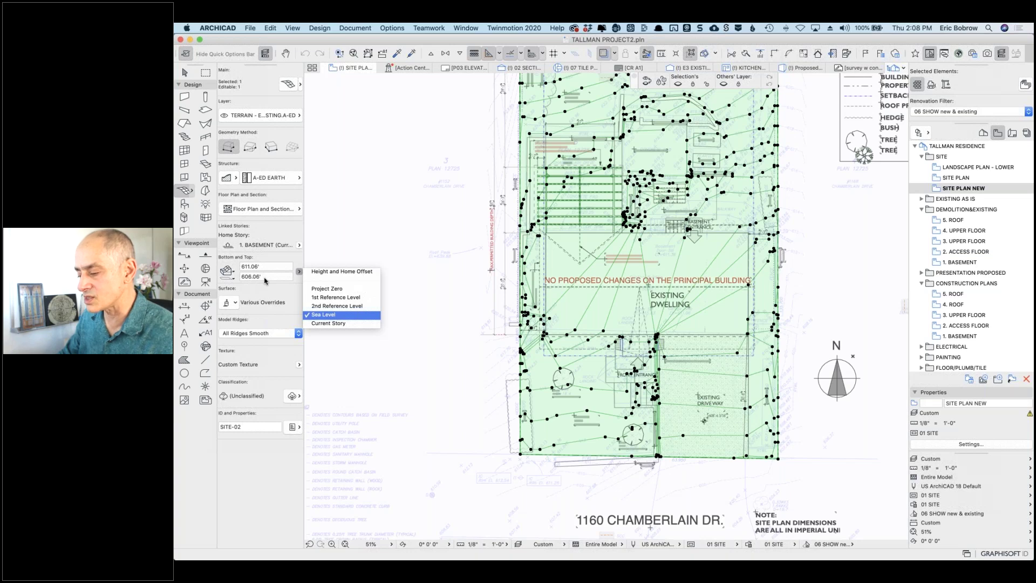
click(622, 324)
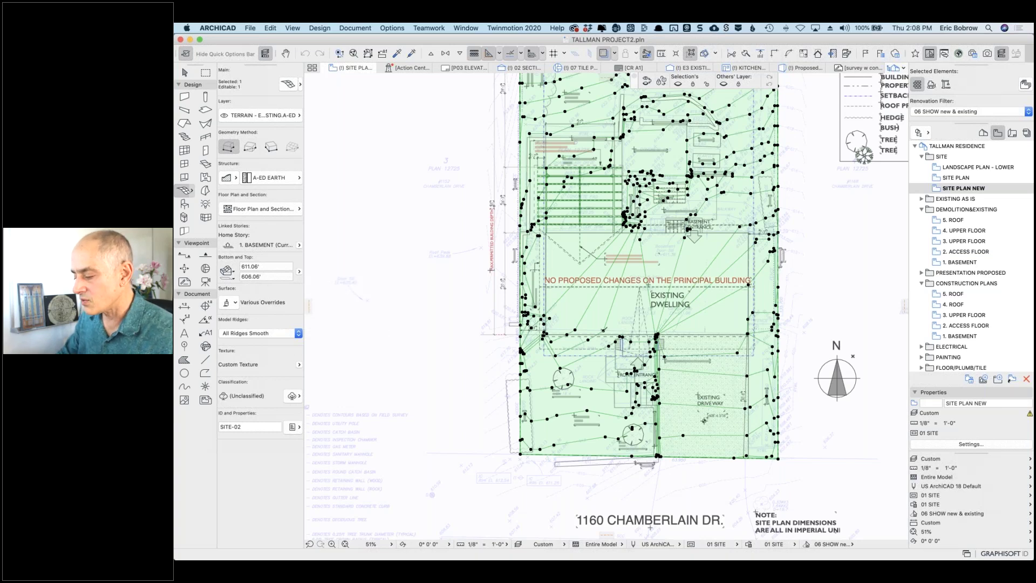
Step: Check the height of the mesh point along the existing dwelling's front line, west of the front entrance, without changing it
click(657, 336)
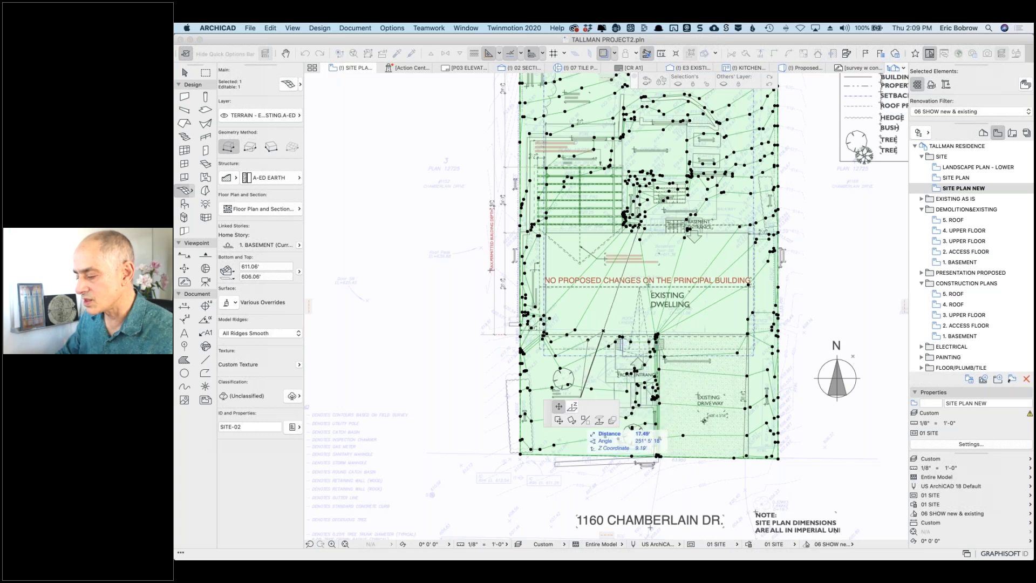
click(573, 406)
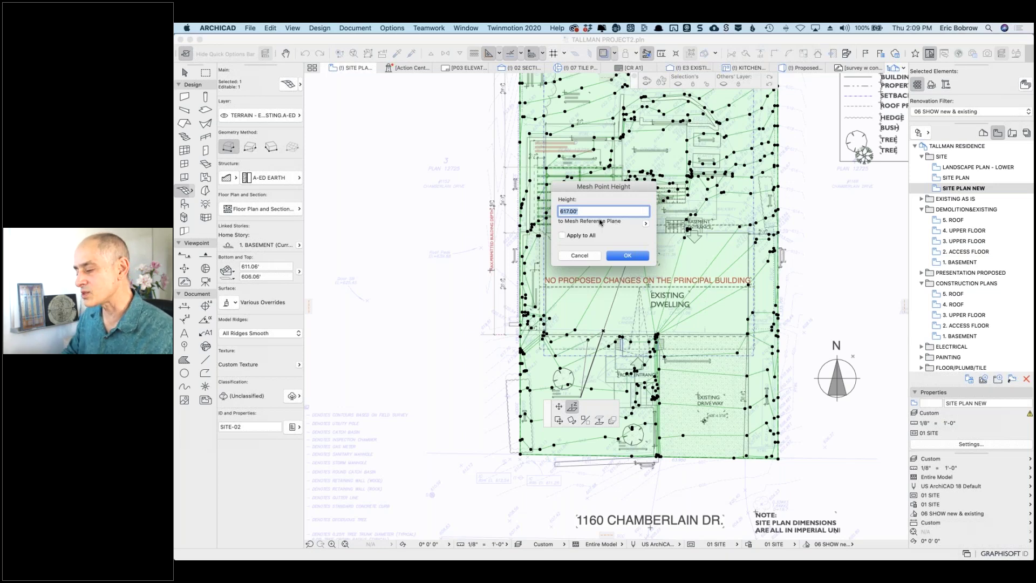
click(580, 256)
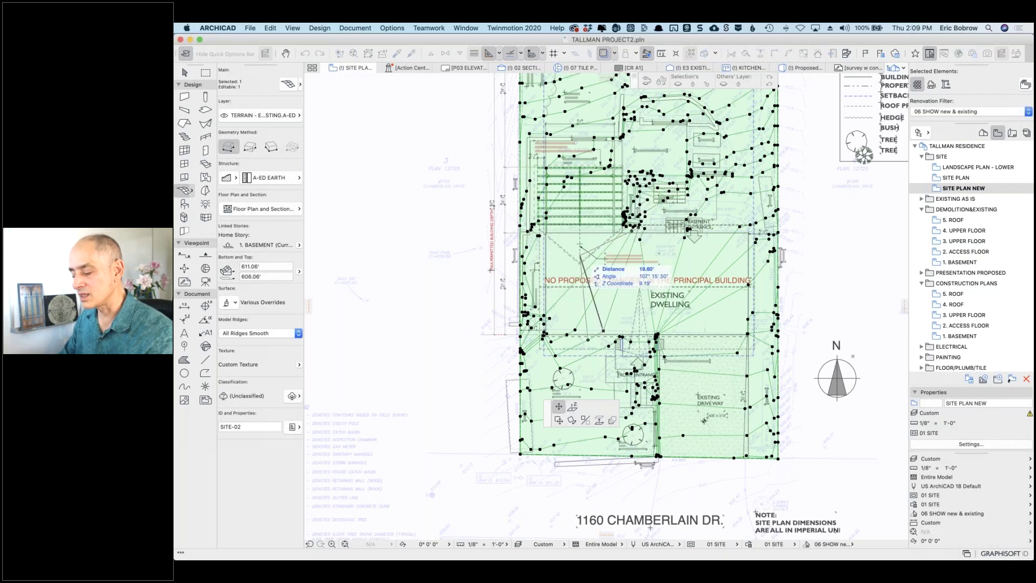
key(Escape)
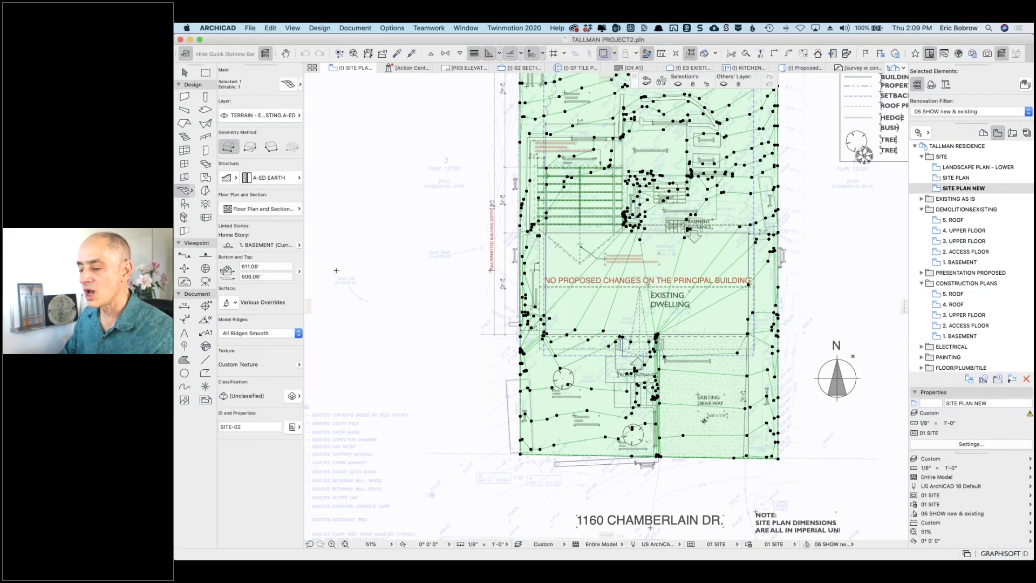
Step: Set the terrain mesh's bottom elevation to 0' and top elevation to 11' relative to Sea Level, and clear the selection
click(266, 276)
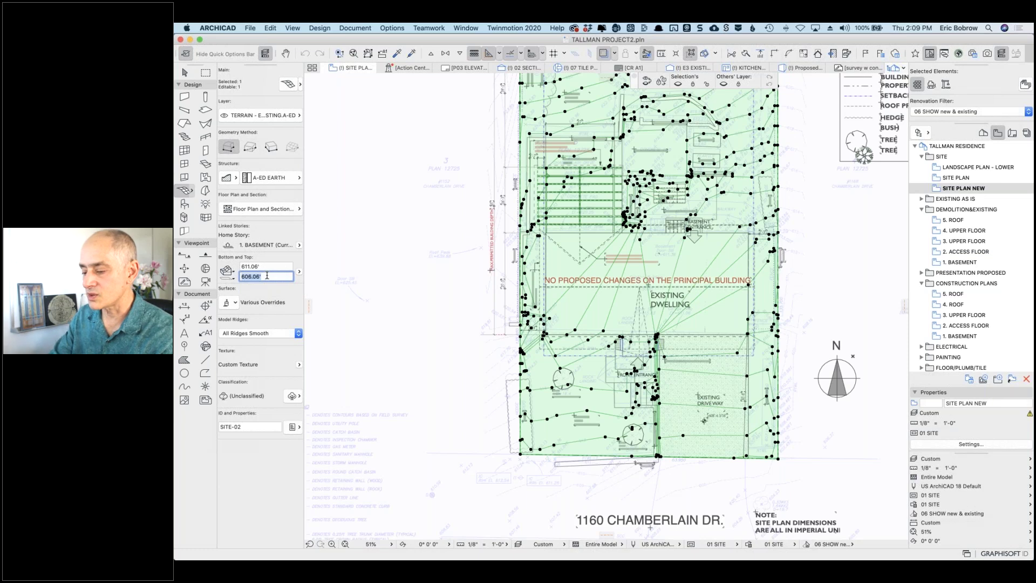
text(0)
drag(274, 267, 219, 263)
key(super+a)
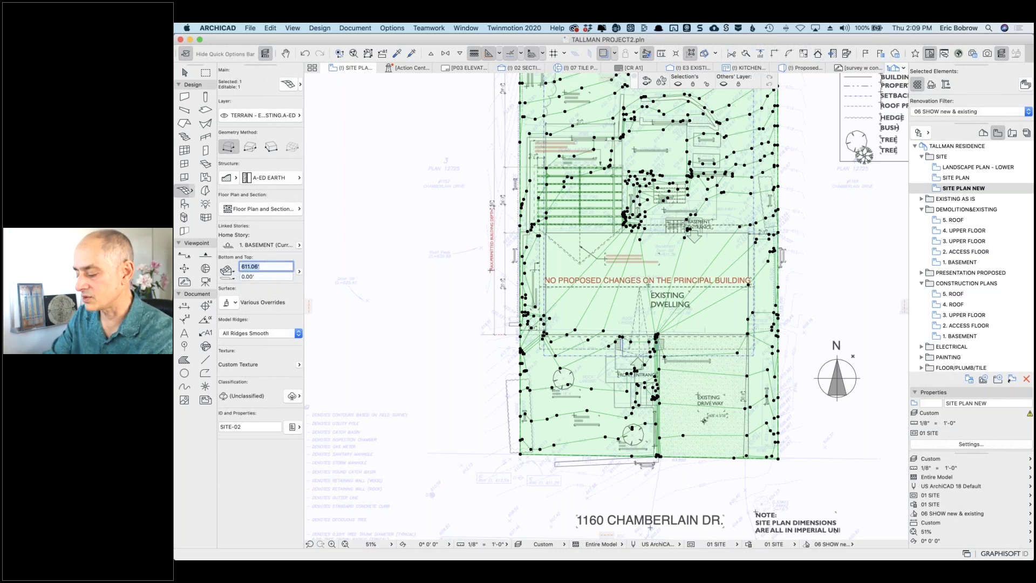
text(11)
key(Return)
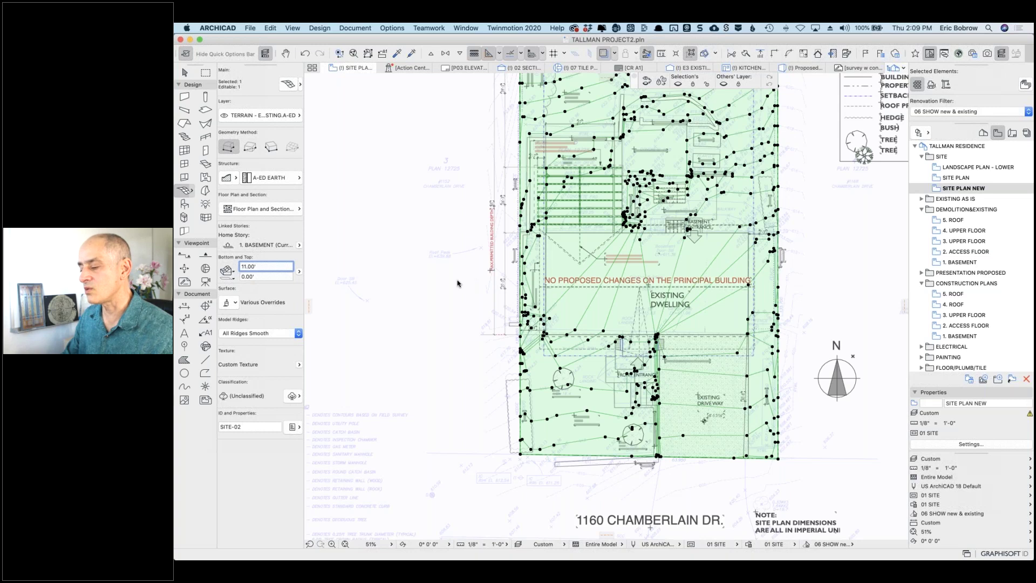
key(Escape)
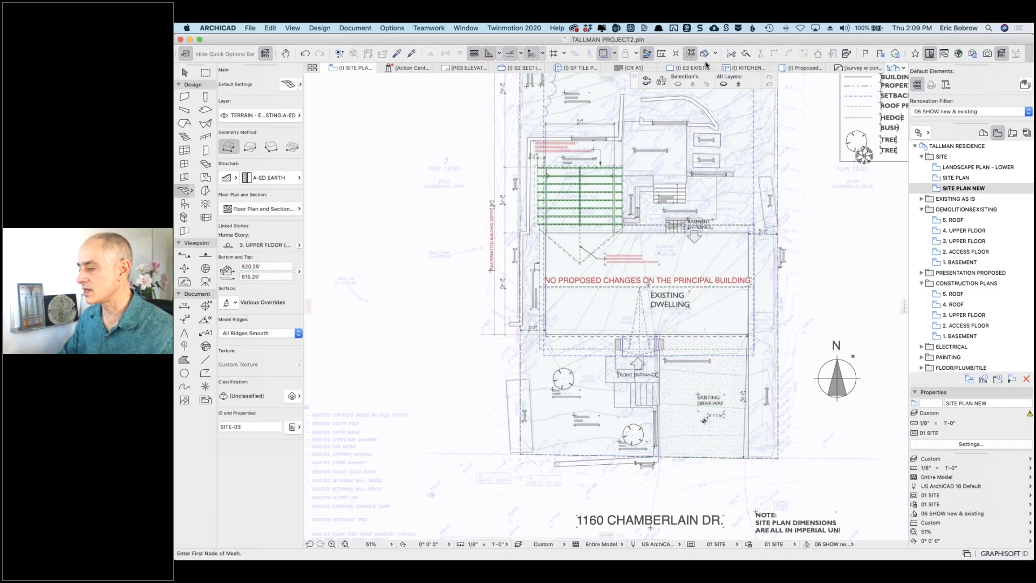
Step: Examine the terrain mesh's depth beneath the house from the side in the Proposed Perspective 3D view
click(801, 69)
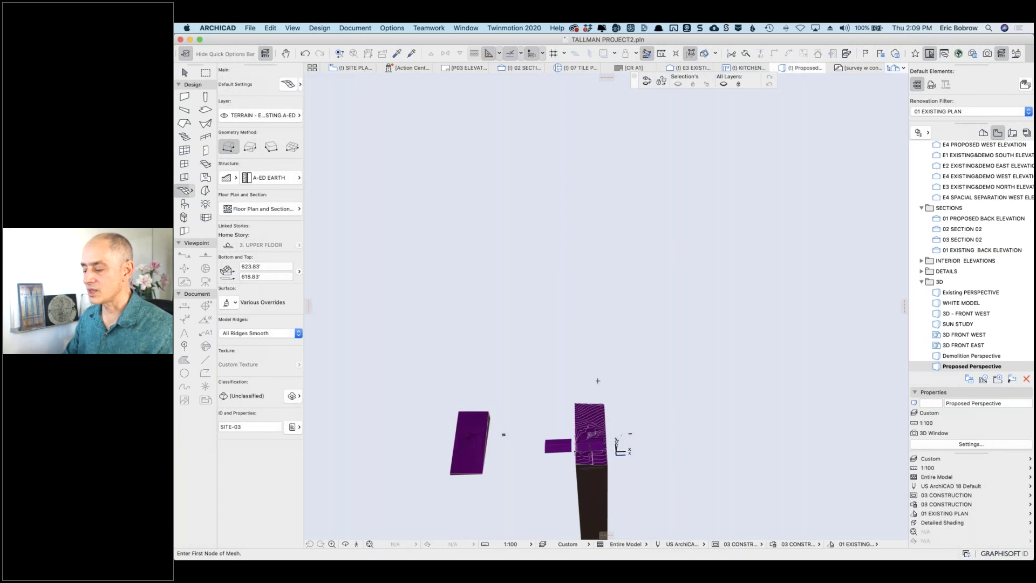
scroll(591, 481, up, 5)
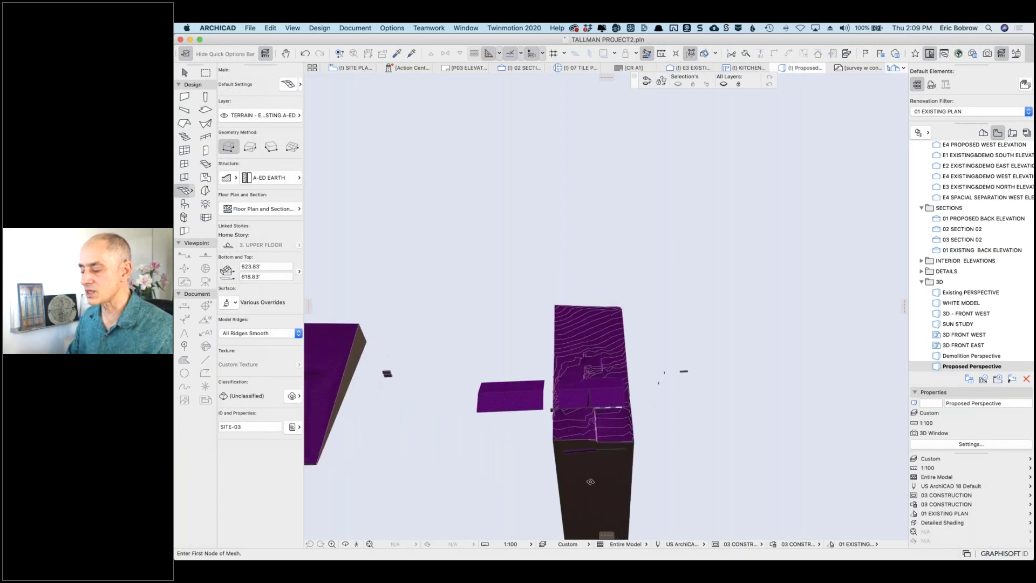
scroll(591, 481, up, 3)
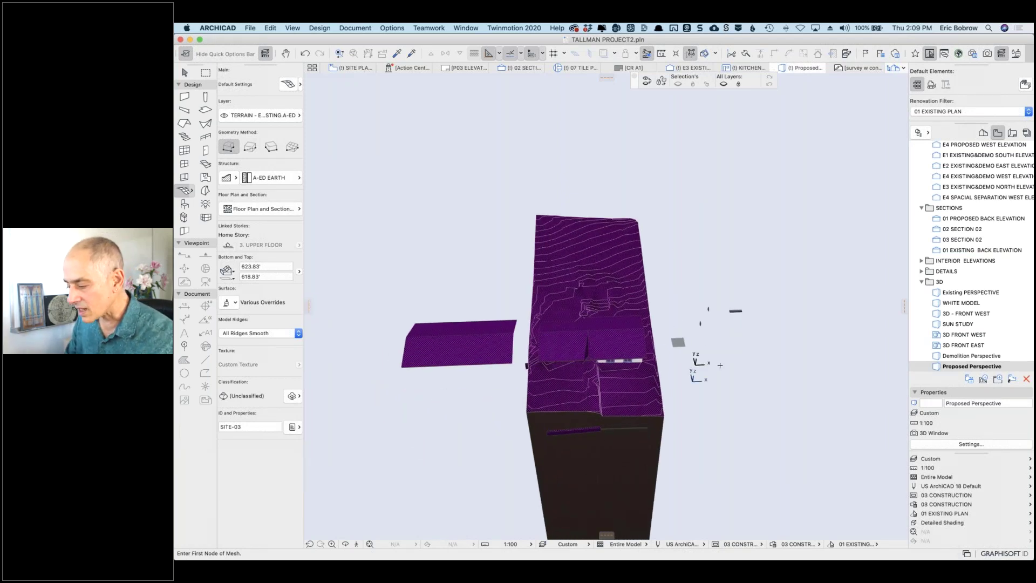
shift+middle_drag(718, 368, 624, 303)
shift+middle_drag(624, 306, 675, 319)
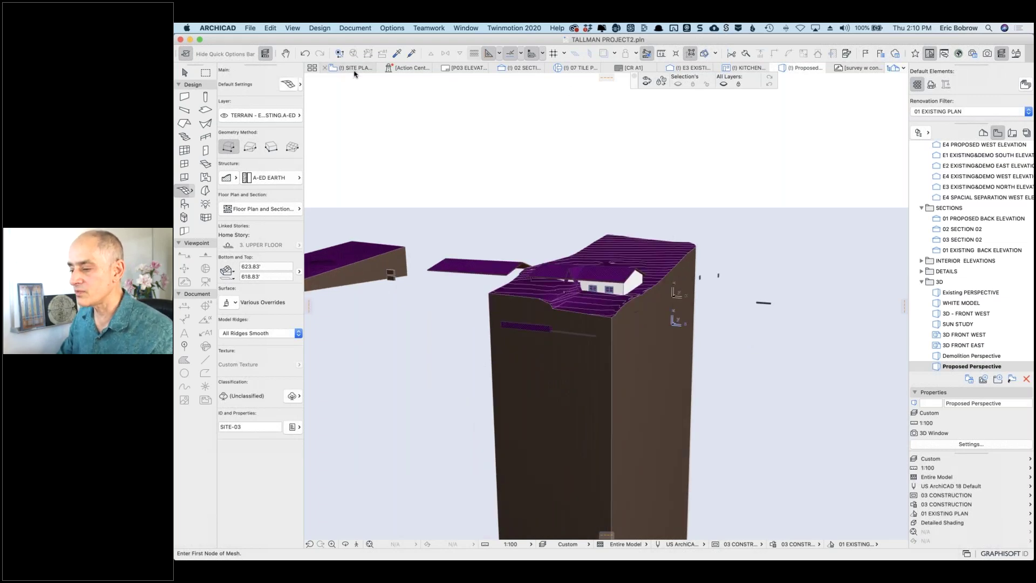
Step: Return to SITE PLAN NEW, select the terrain mesh, and check the height of a point on its 618 contour near the east boundary
click(351, 69)
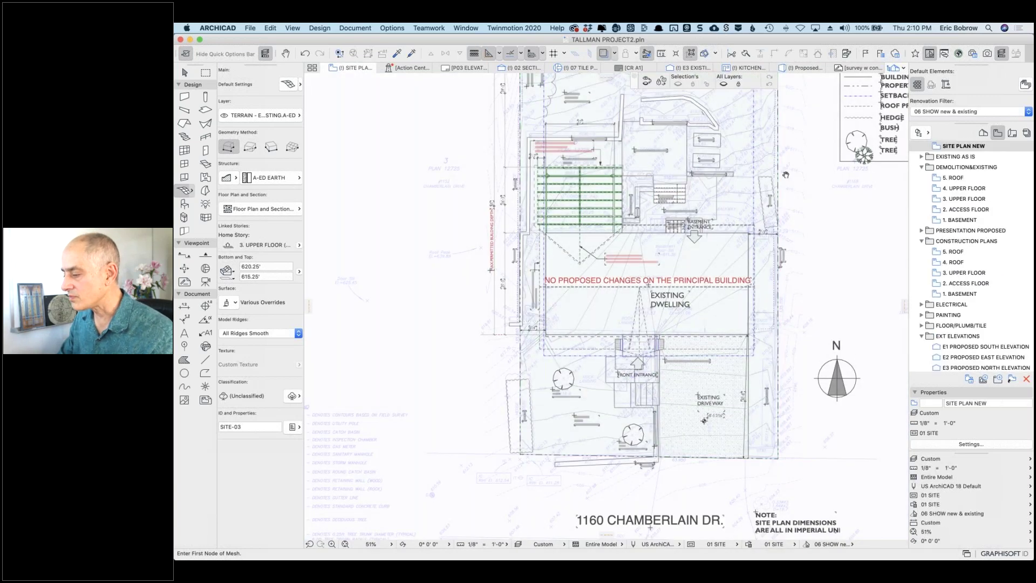
scroll(779, 151, up, 10)
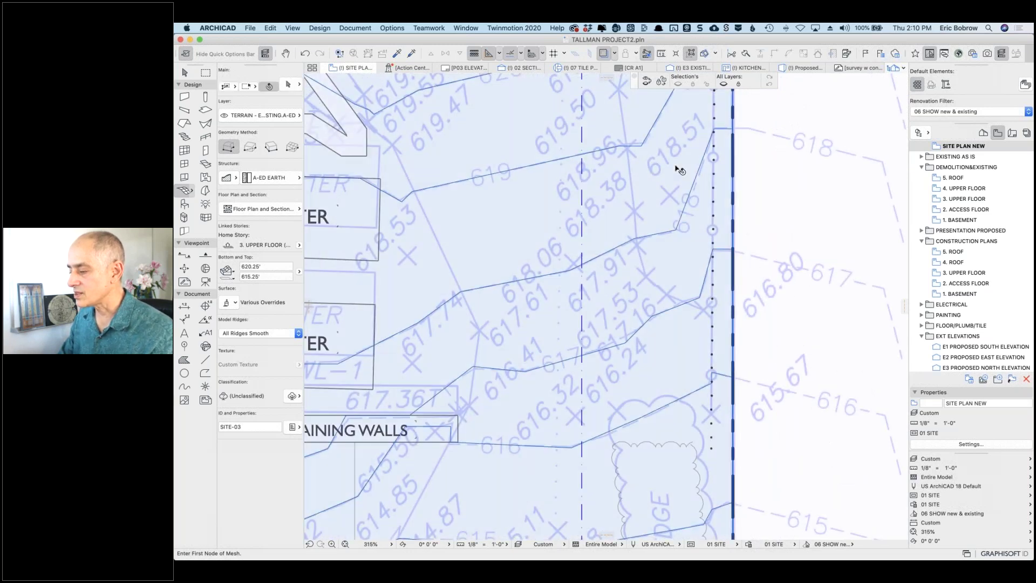
shift+click(675, 167)
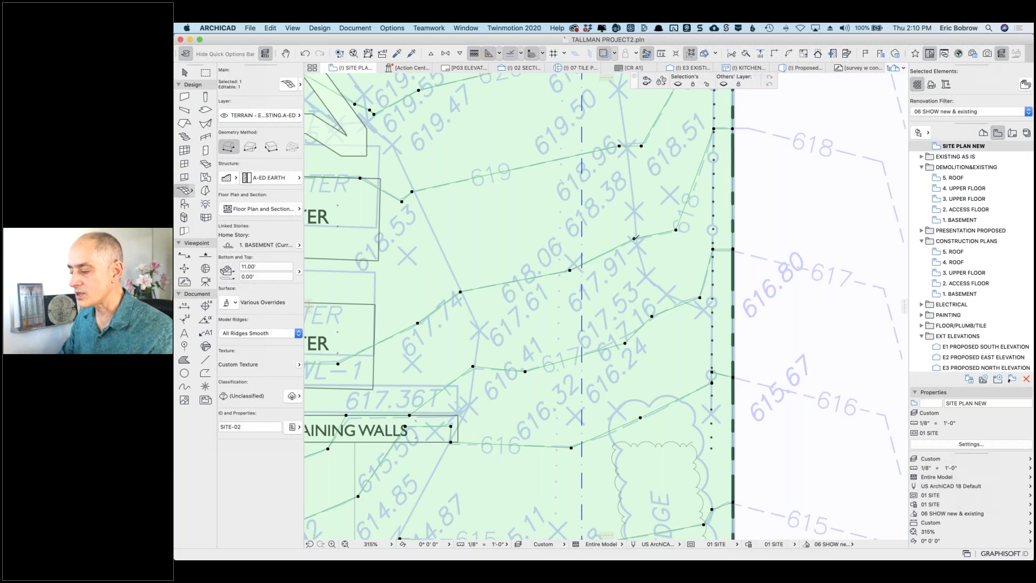
click(635, 238)
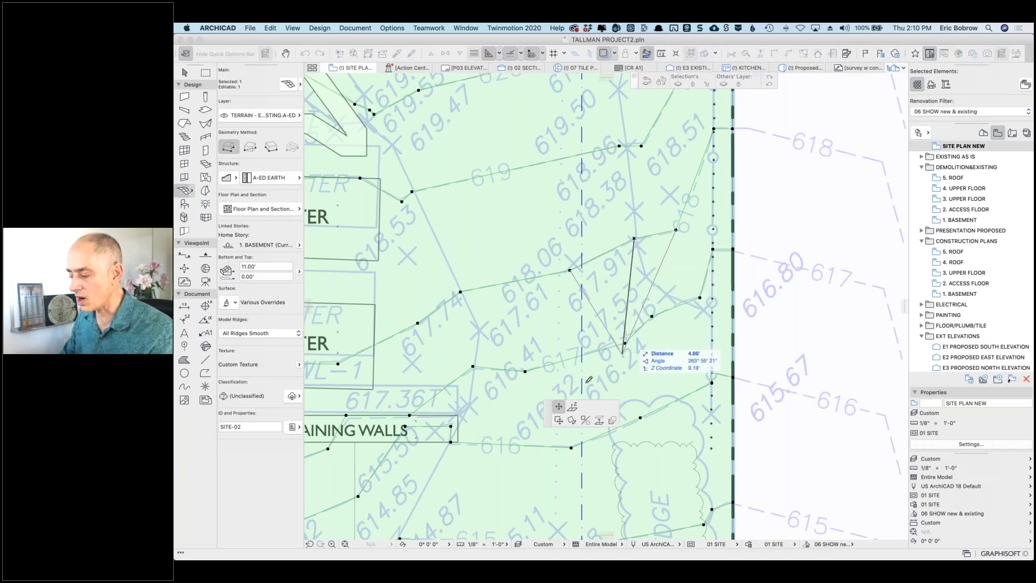
click(573, 407)
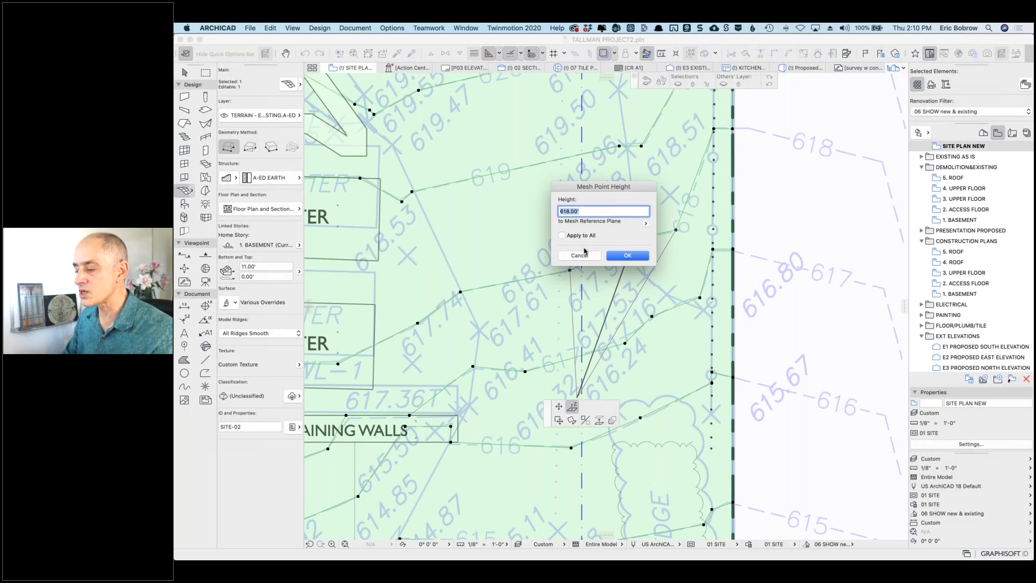
click(580, 256)
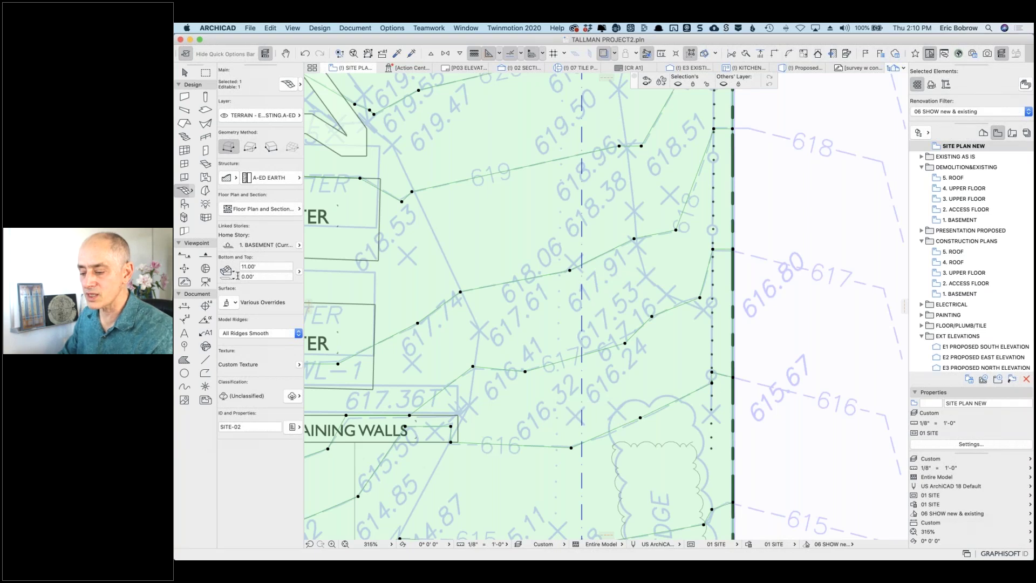
Step: Set the terrain mesh's bottom elevation to -10' and top elevation to 0' relative to Sea Level, and clear the selection
key(Tab)
text(-10)
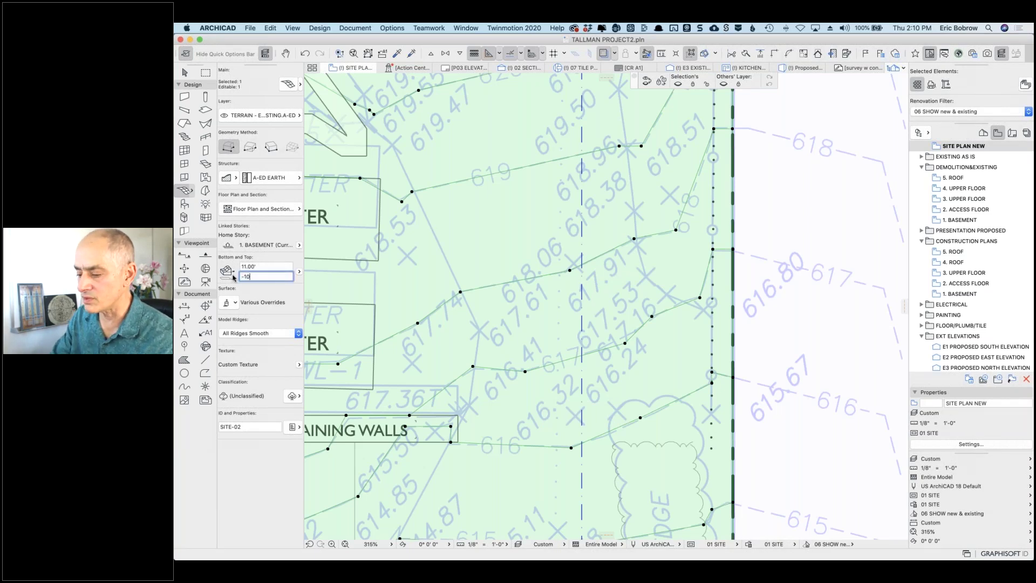
key(shift+Tab)
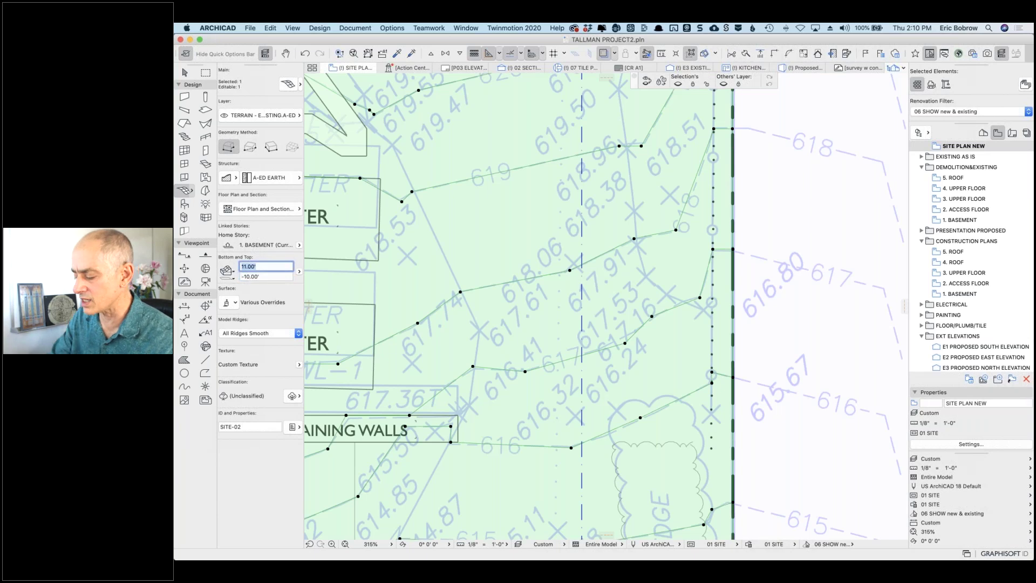
text(0.00)
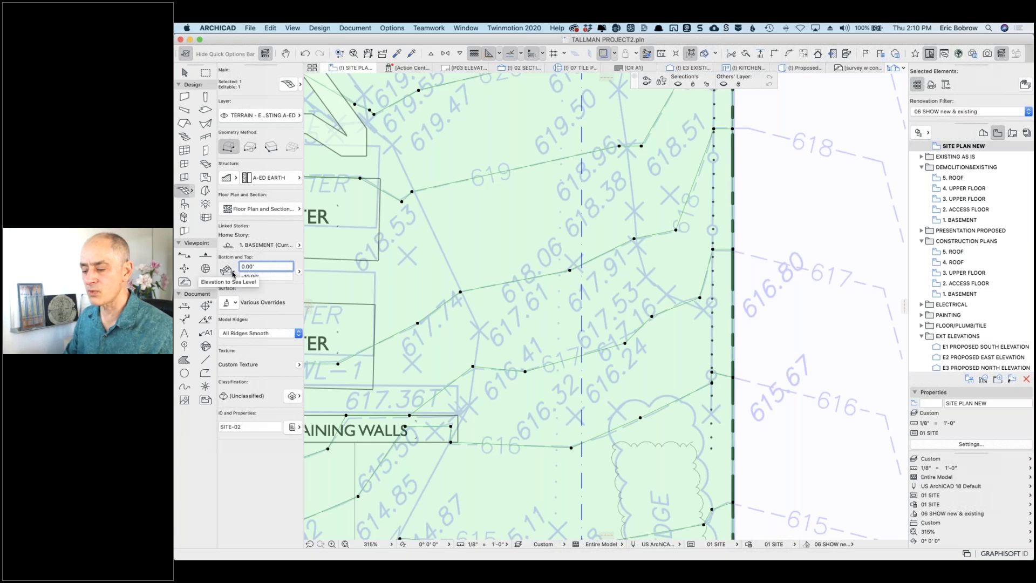
text(')
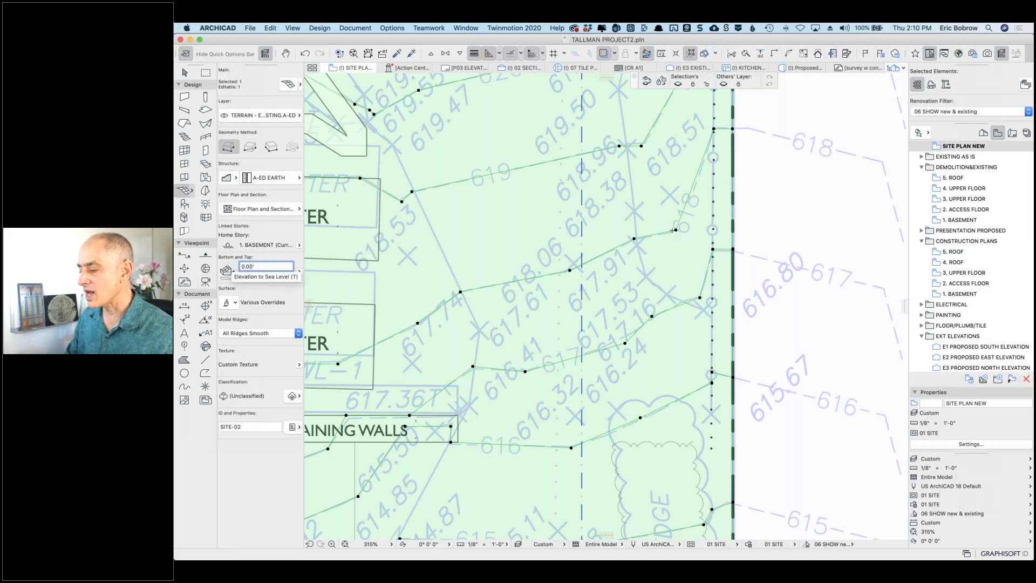
key(BackSpace)
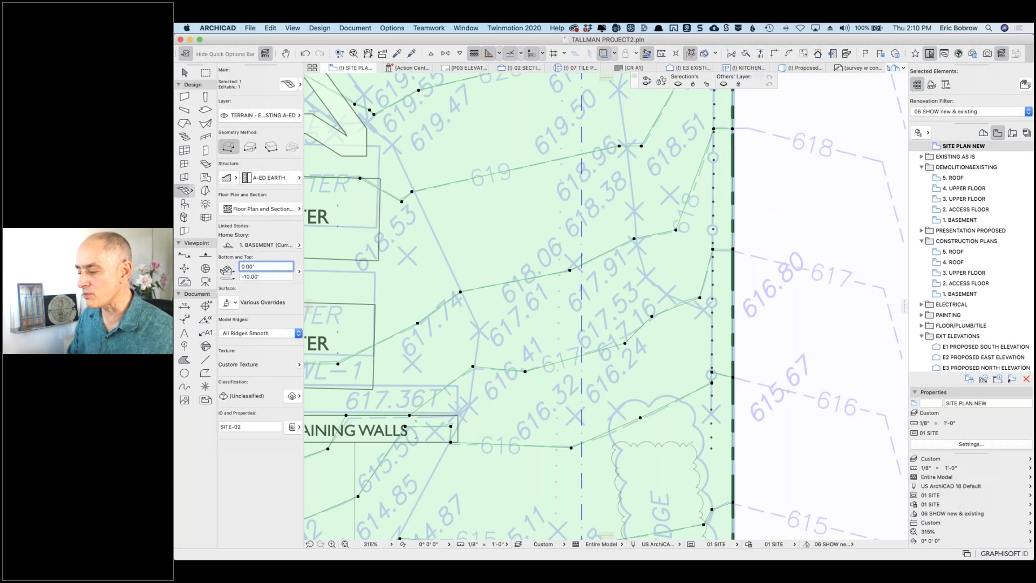
key(Escape)
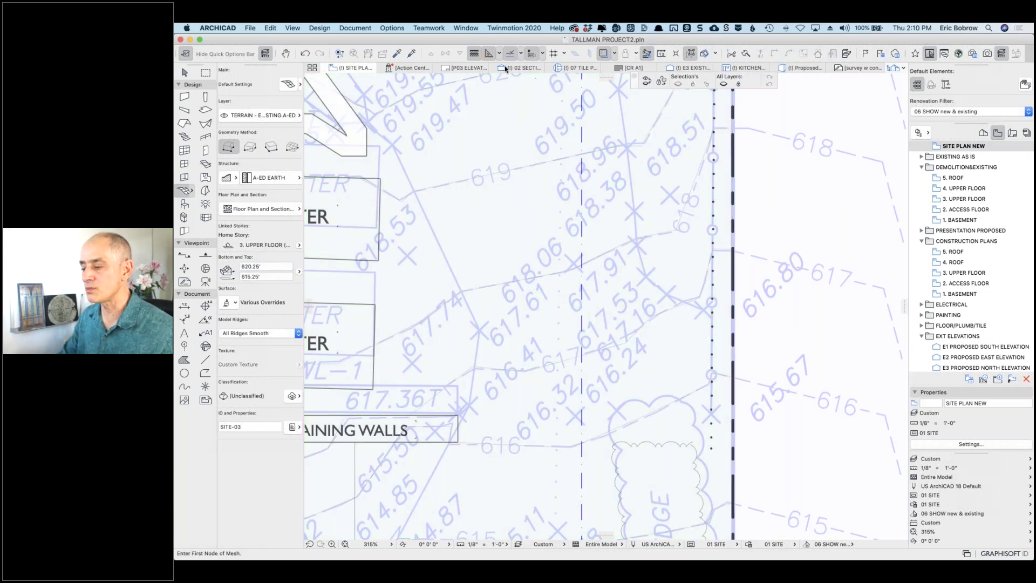
Step: Inspect how the house sits on the terrain in the Proposed Perspective 3D view and briefly try the Measure tool there
click(801, 68)
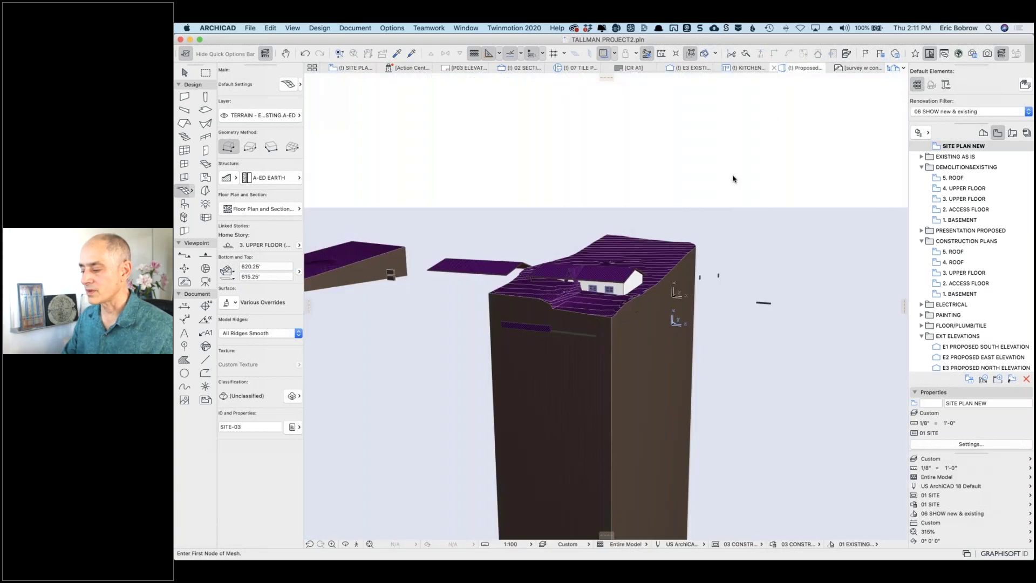
scroll(582, 316, up, 10)
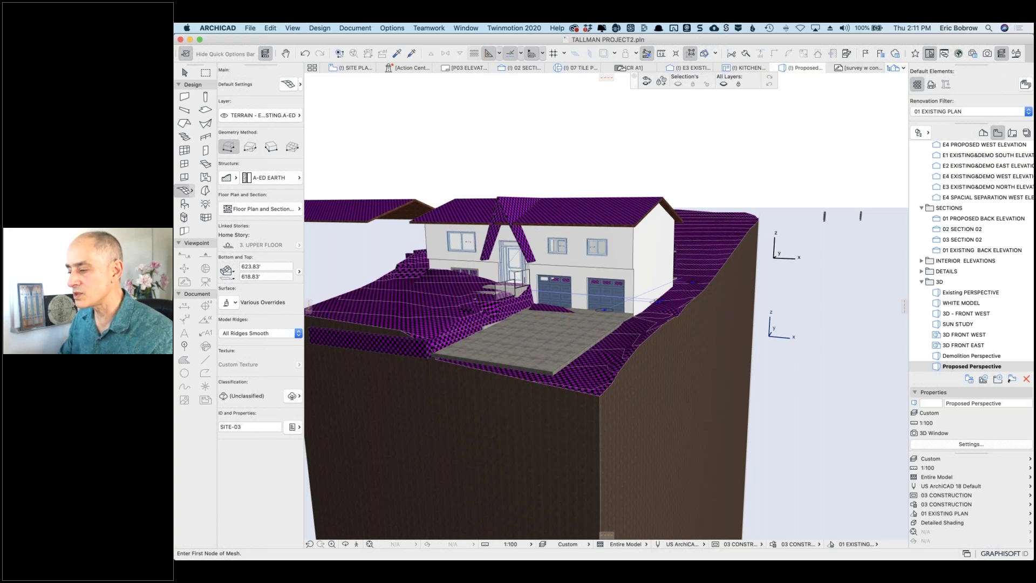
click(662, 54)
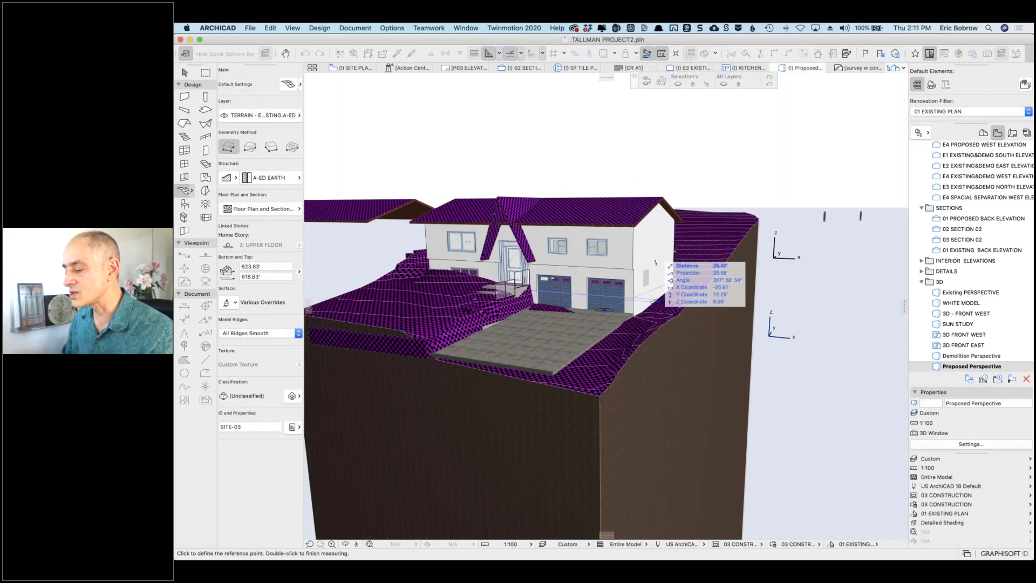
key(Escape)
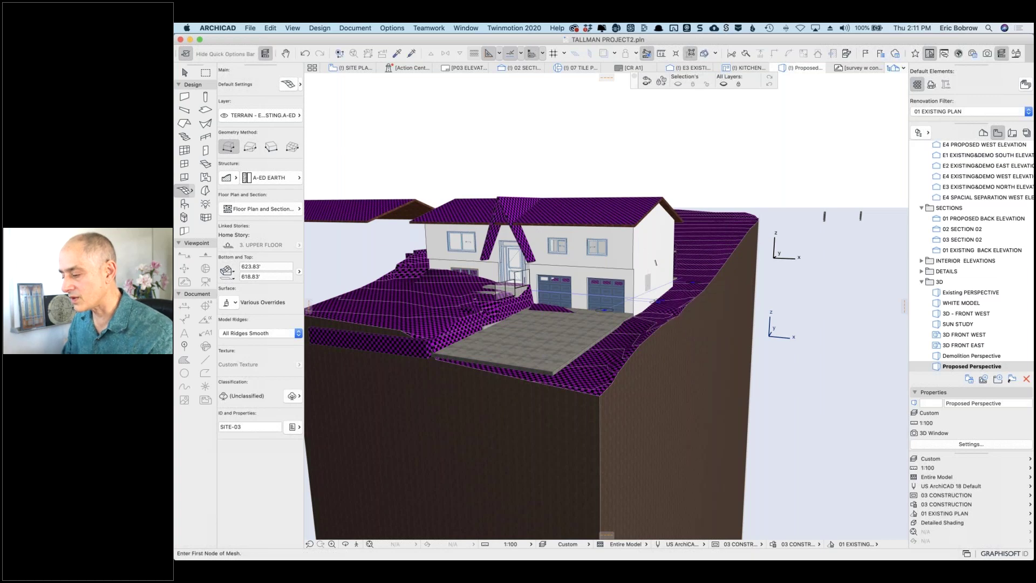
Step: Check the bottom and top elevations of the house's side basement wall relative to Sea Level, and clear the selection
shift+click(657, 281)
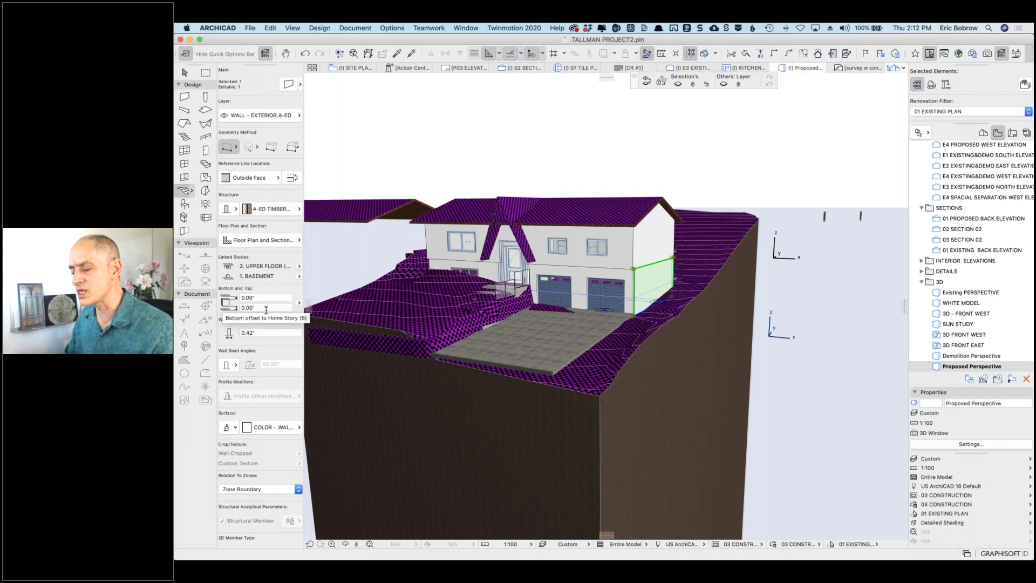
click(300, 303)
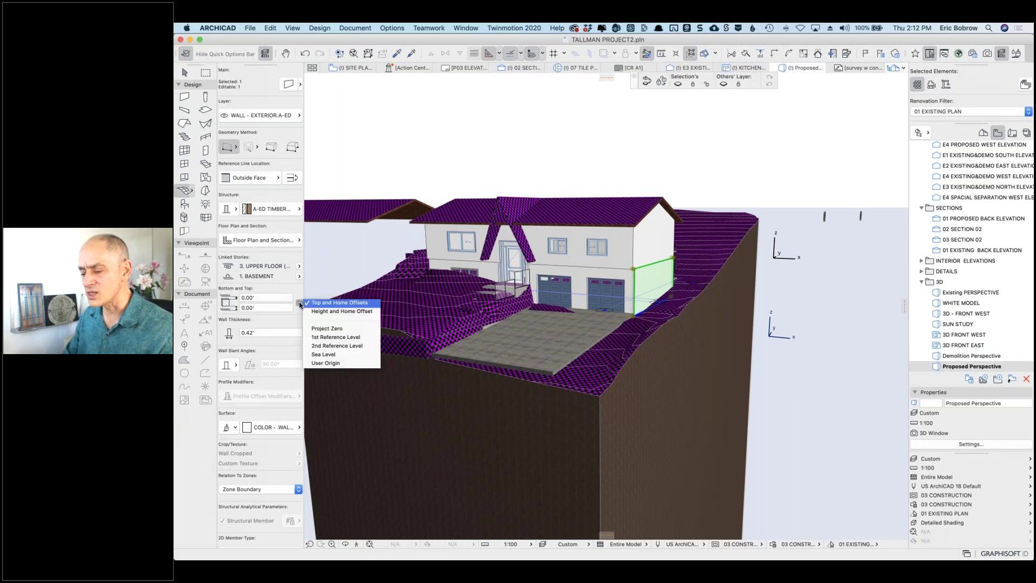
click(327, 354)
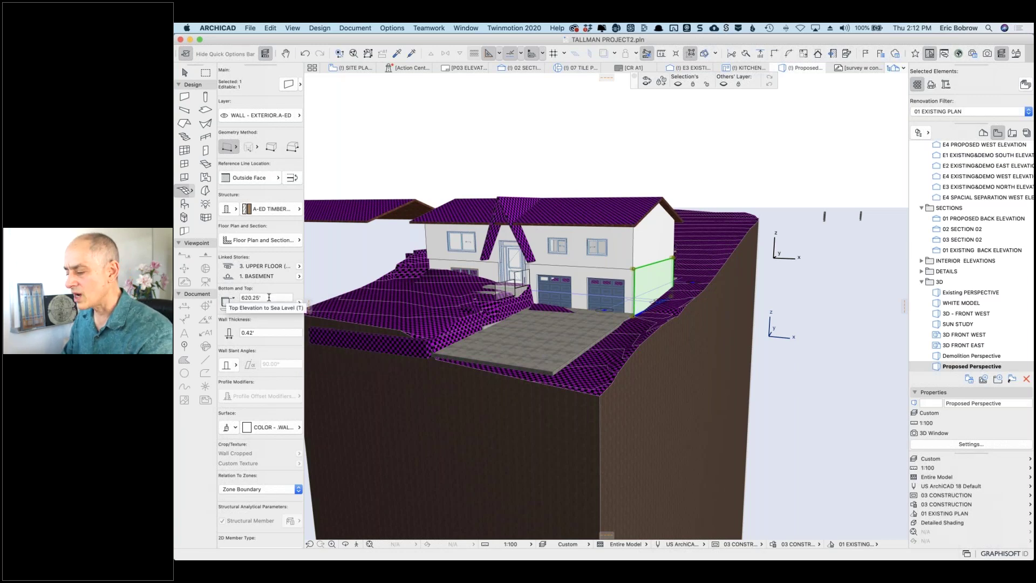
key(Escape)
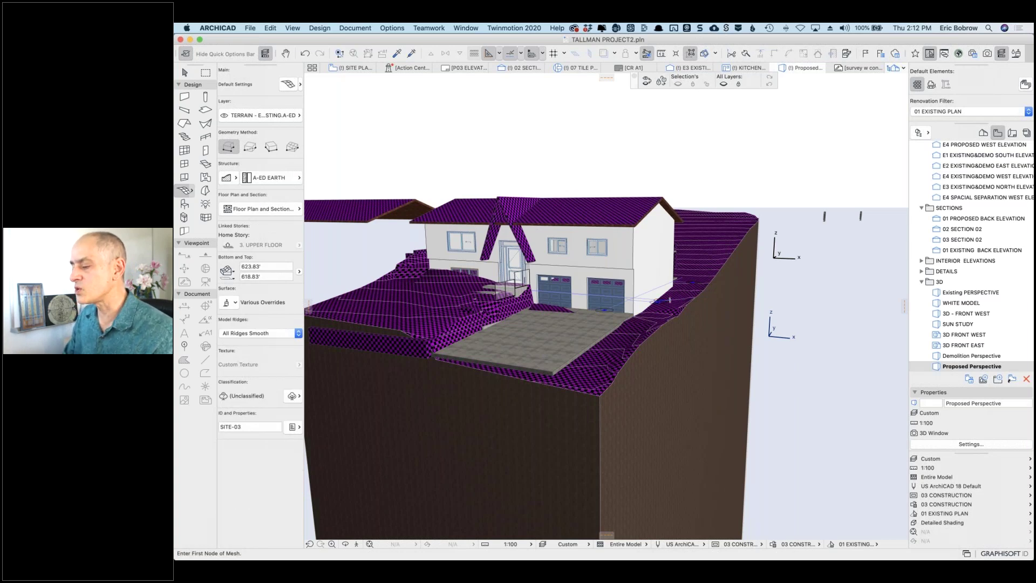
Step: In SITE PLAN NEW, select the terrain mesh, check a 616 contour point's height relative to Sea Level, and close without changes
click(354, 70)
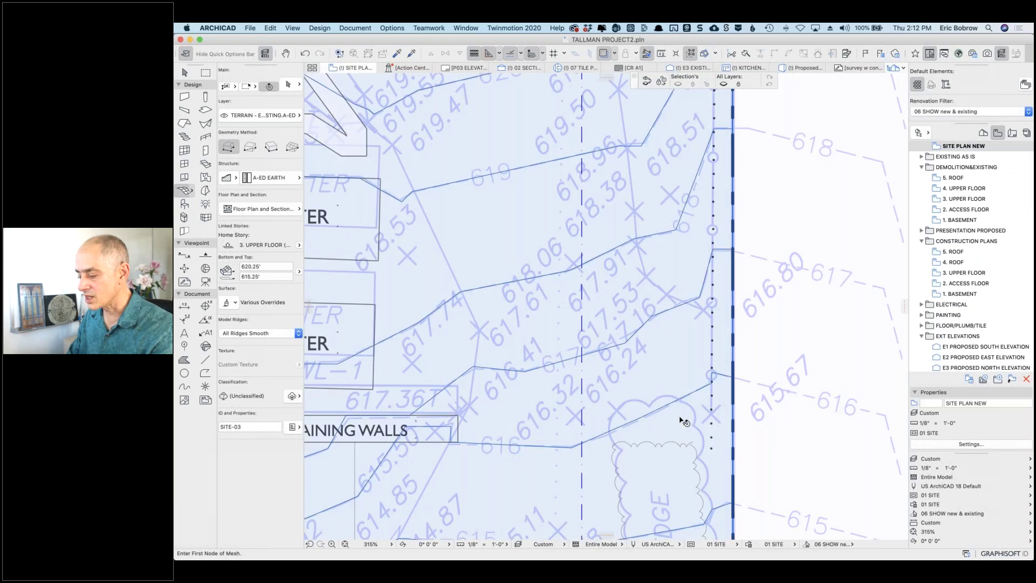
shift+click(681, 420)
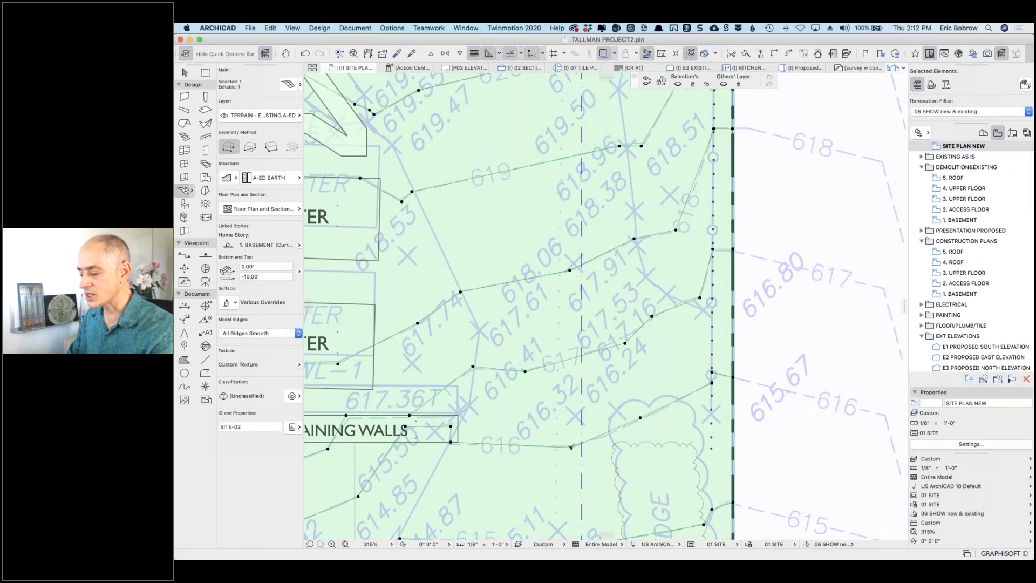
click(572, 447)
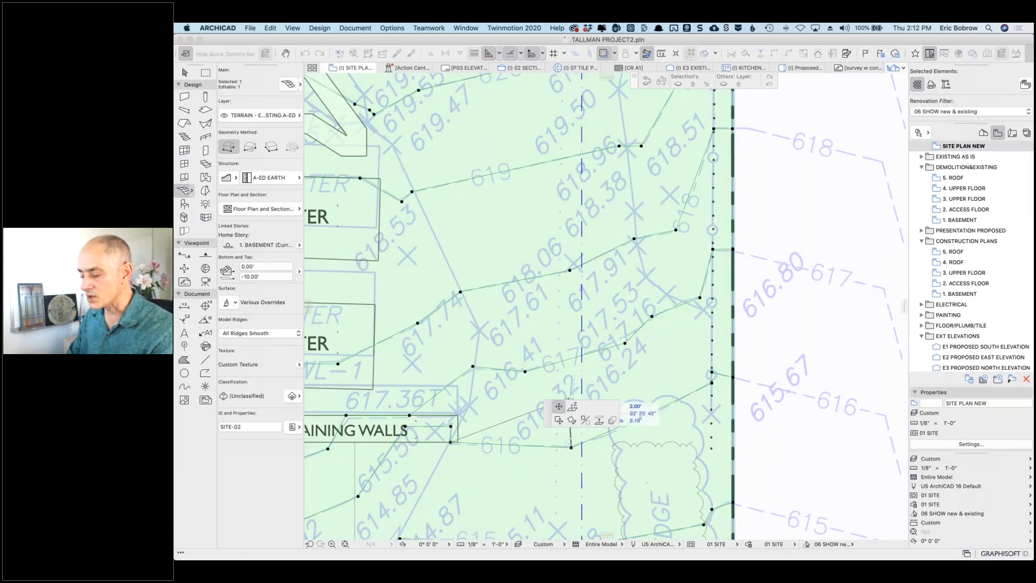
click(572, 406)
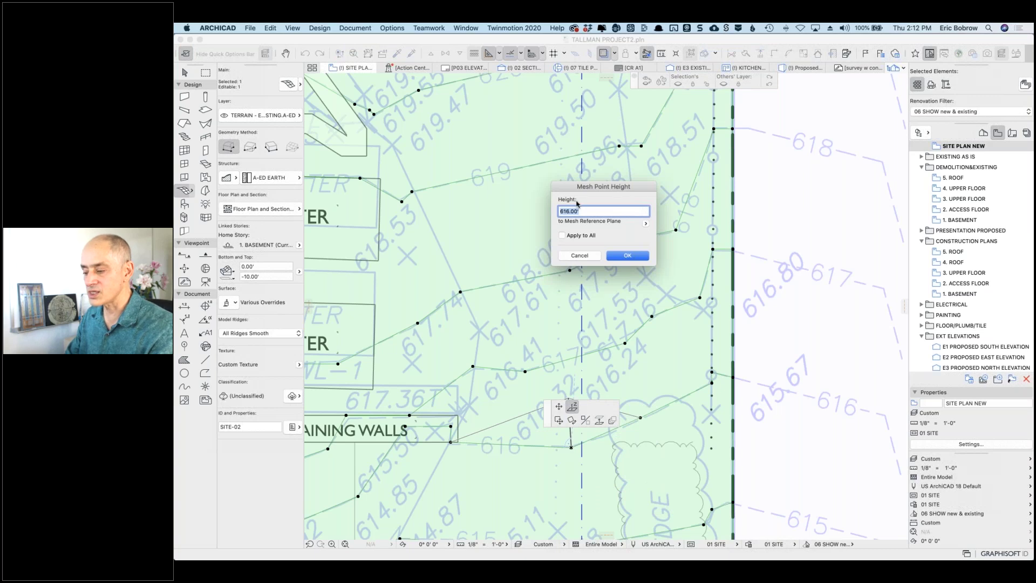
click(646, 224)
click(668, 256)
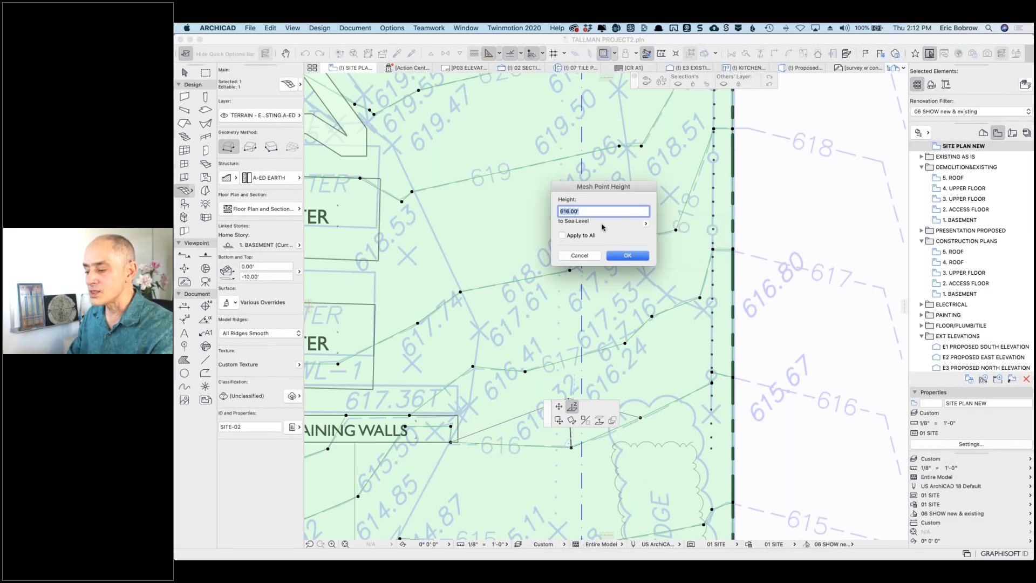
click(579, 256)
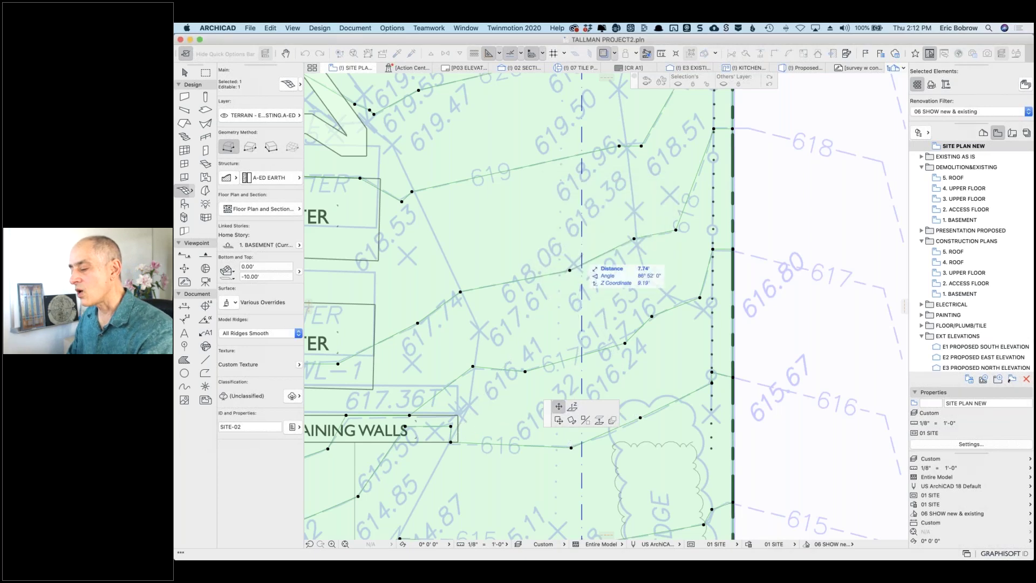
key(Escape)
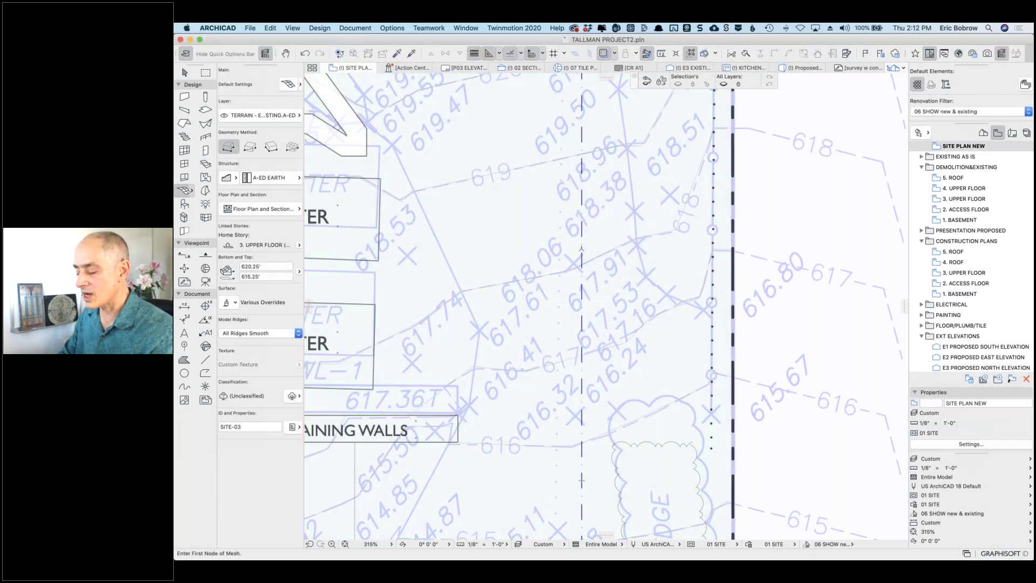
Step: In the Proposed Perspective 3D view, select the terrain mesh and stretch its base down to a bottom elevation of about -18'
click(804, 68)
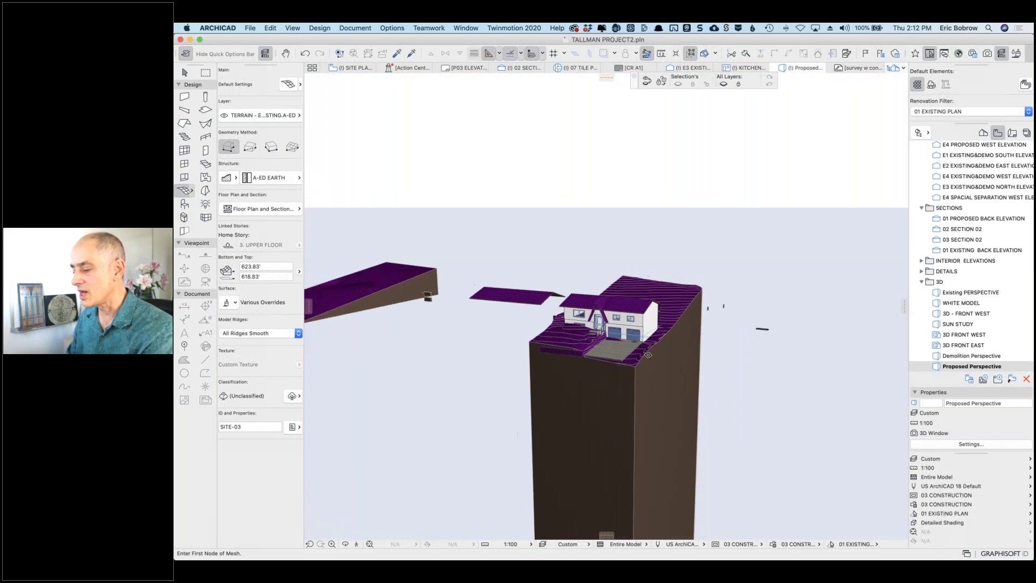
middle_drag(730, 398, 696, 183)
scroll(695, 229, down, 5)
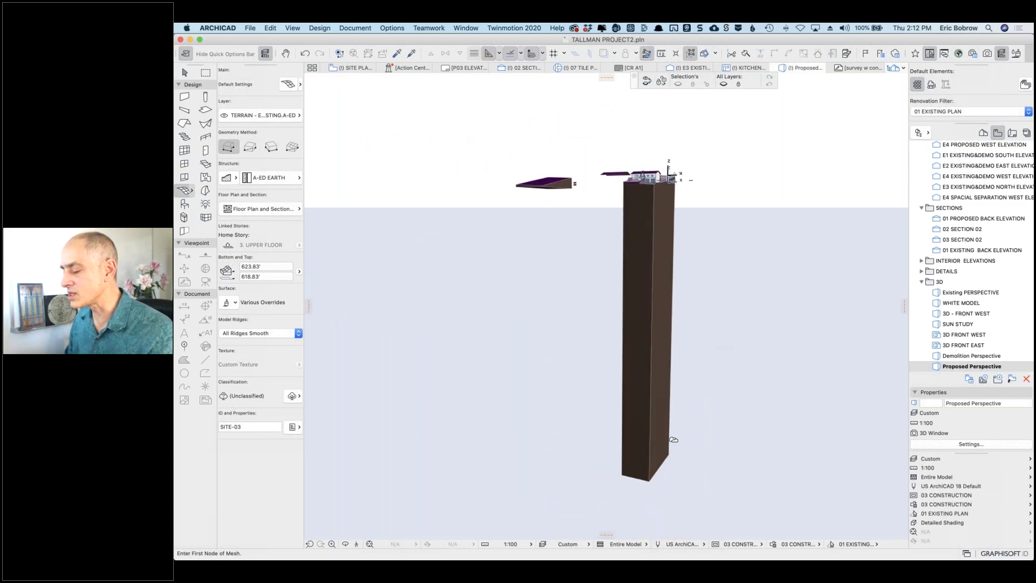
shift+click(670, 440)
shift+click(668, 442)
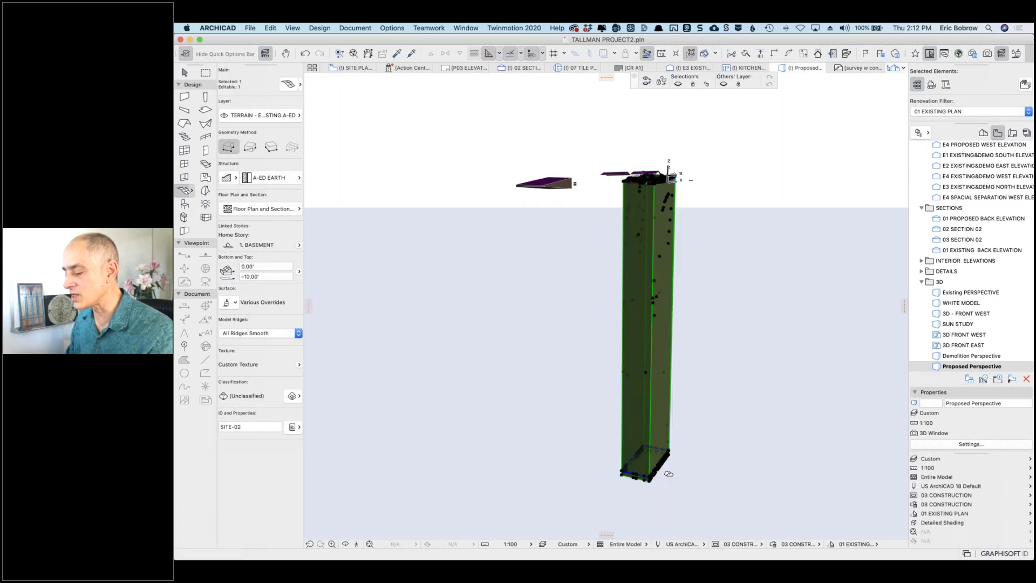
scroll(667, 471, up, 5)
scroll(670, 474, up, 2)
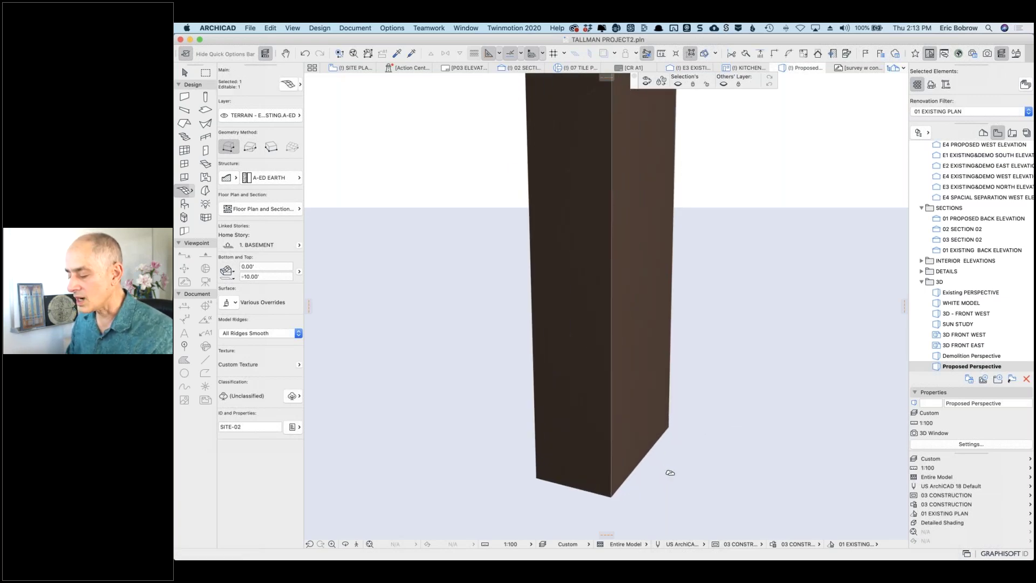
scroll(609, 484, up, 2)
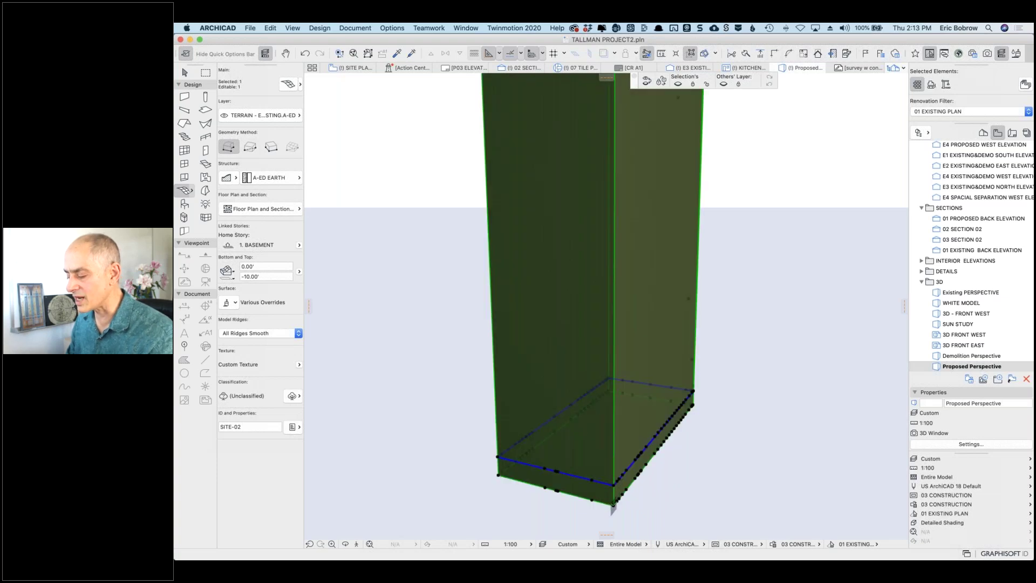
click(614, 504)
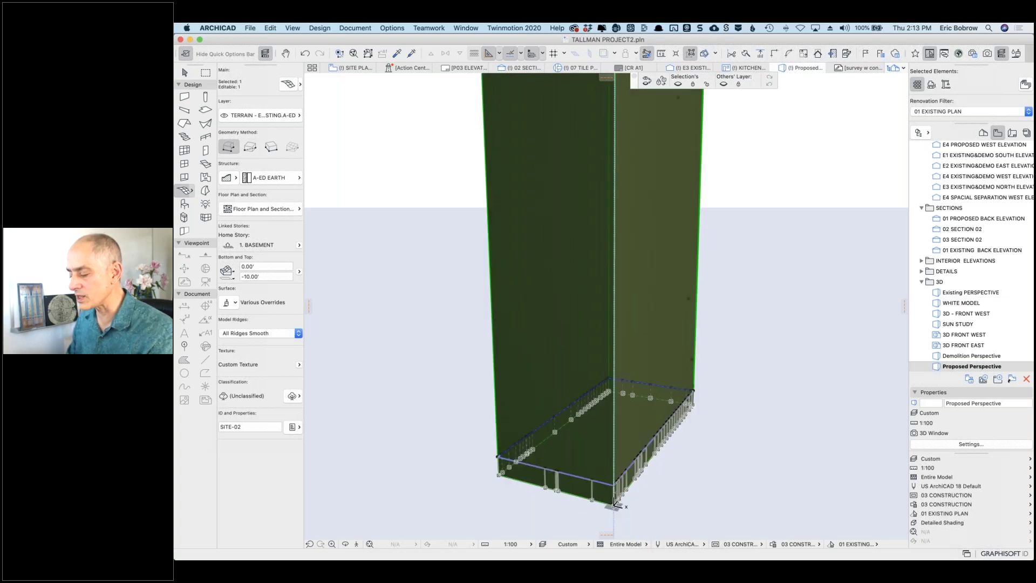
click(614, 504)
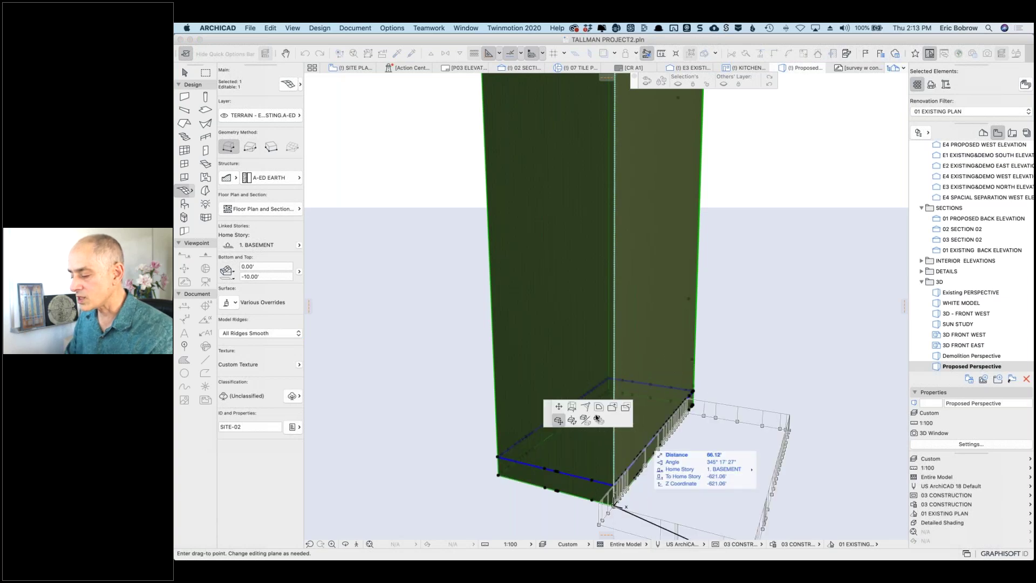
click(571, 407)
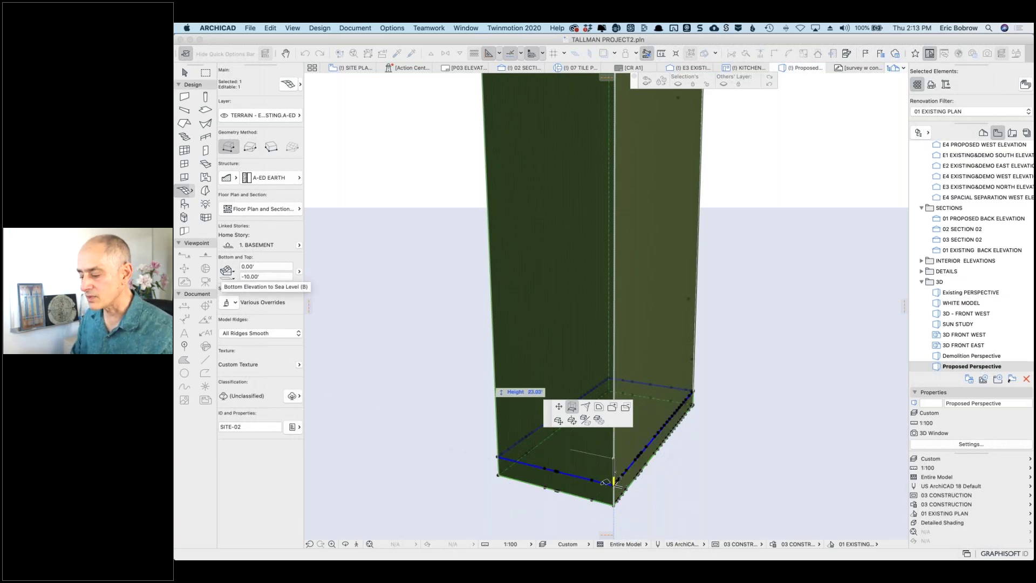
click(623, 522)
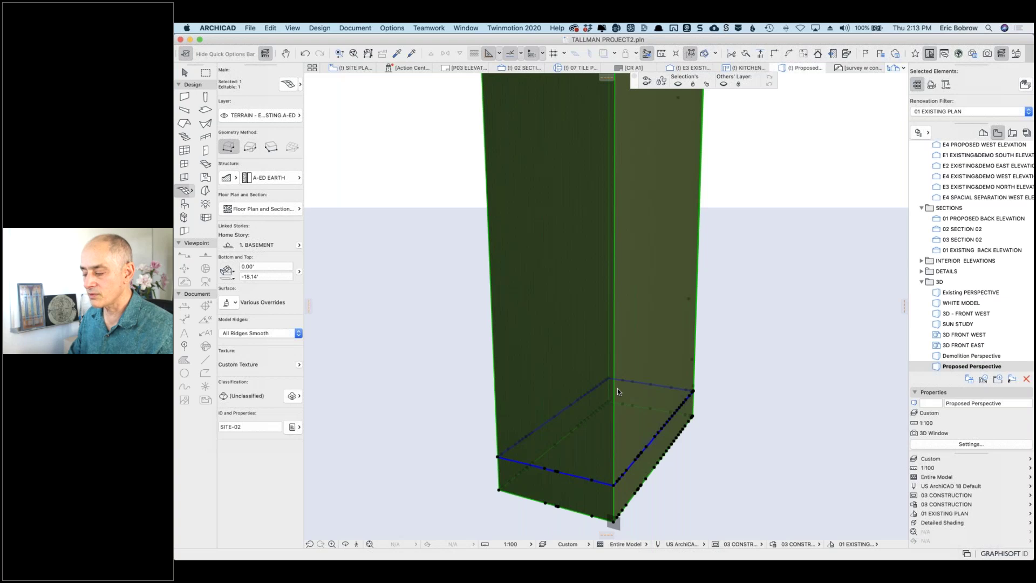
click(615, 482)
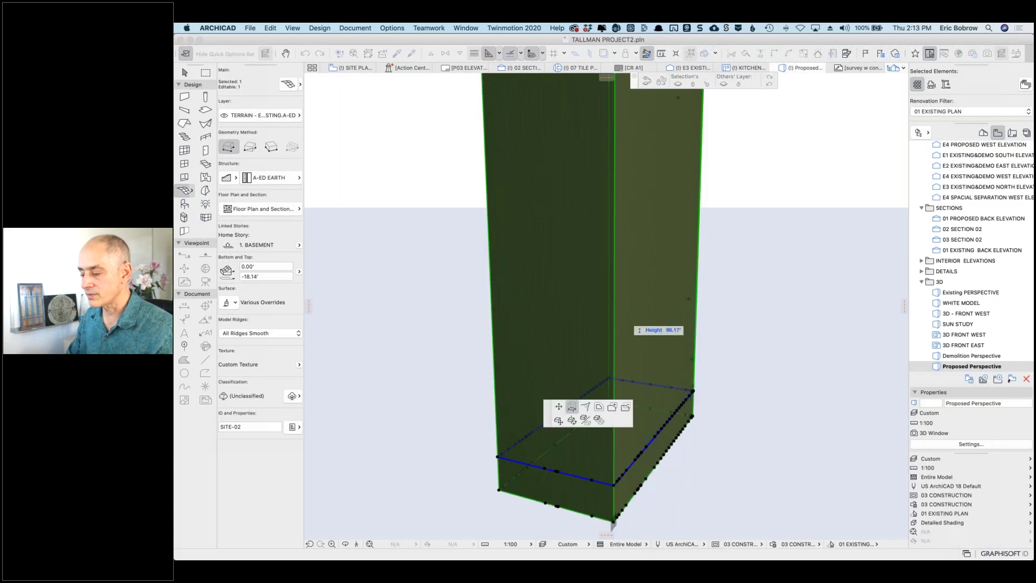
key(Escape)
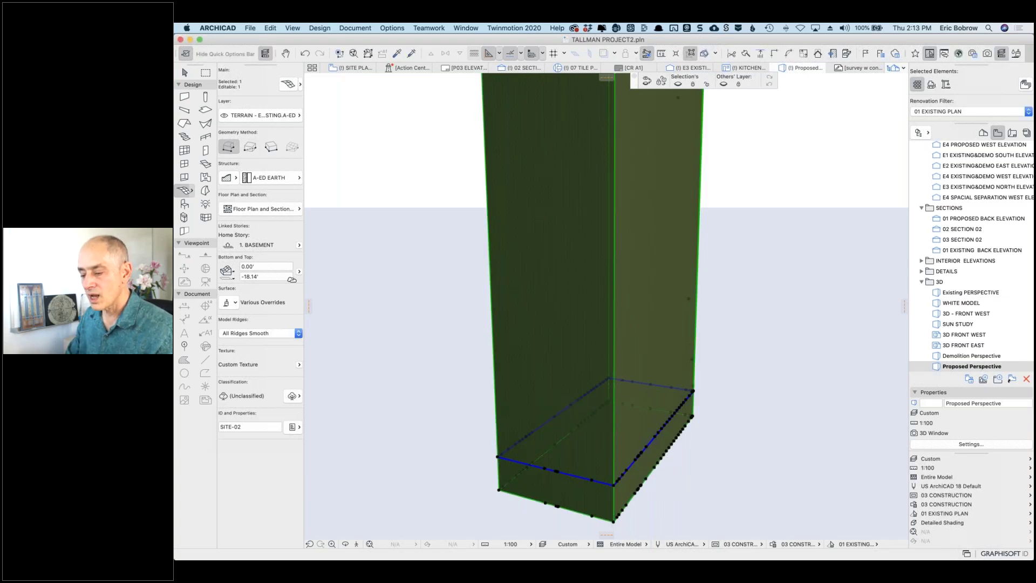
Step: Try to set the terrain mesh's bottom elevation to 20' relative to Sea Level, and clear the selection
click(244, 277)
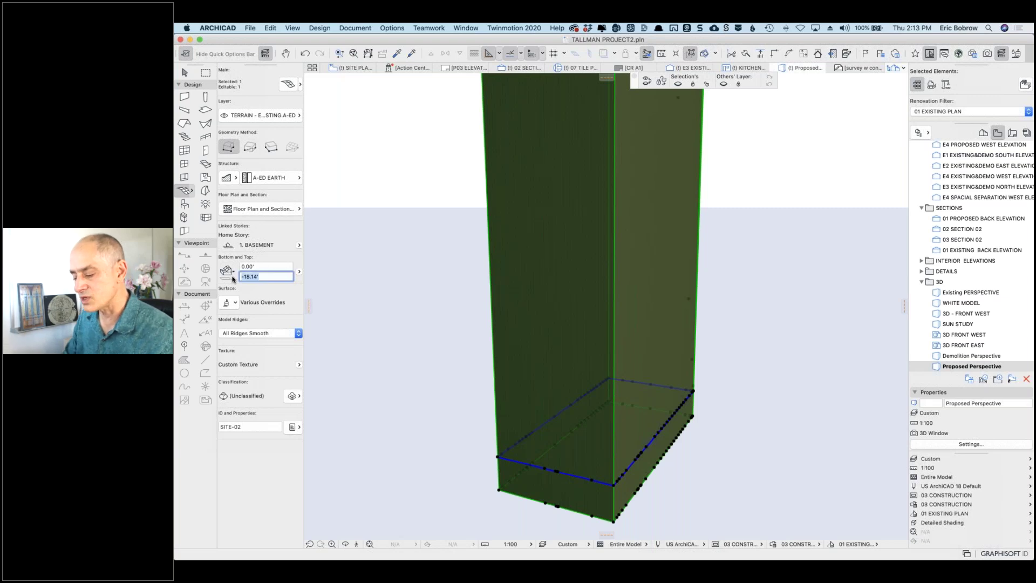
text(20)
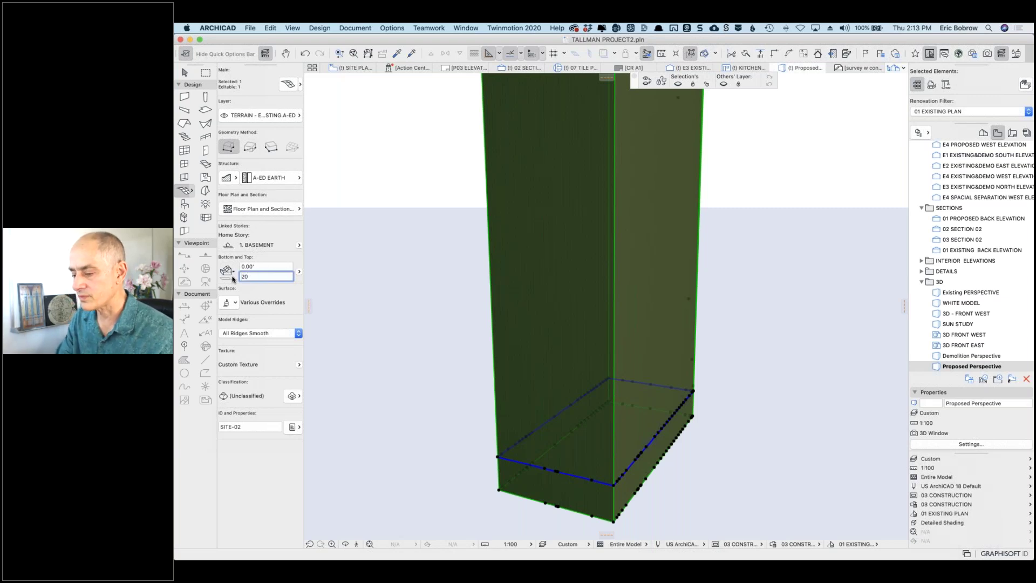
key(Escape)
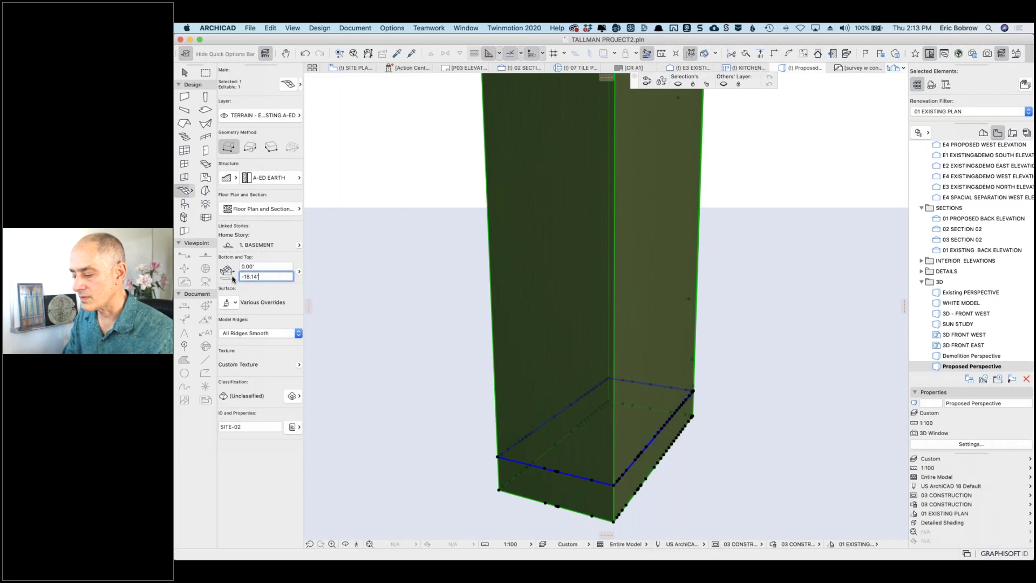
click(299, 273)
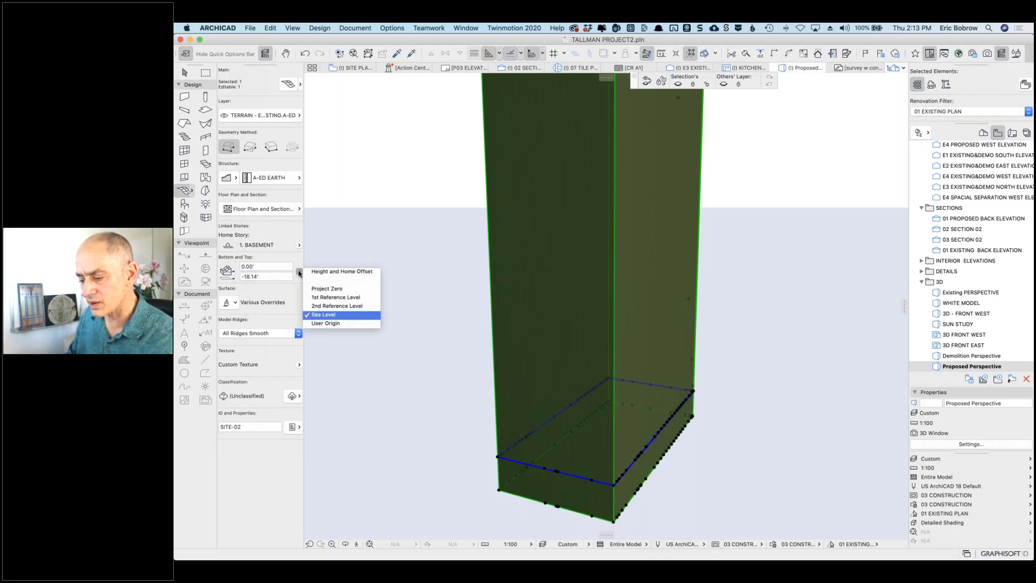
key(Escape)
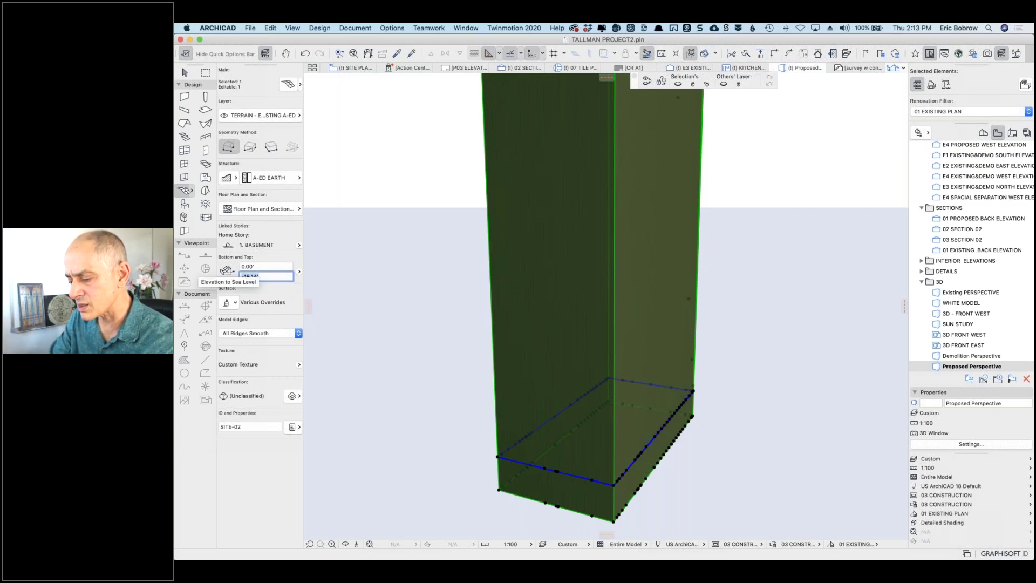
text(20)
key(Return)
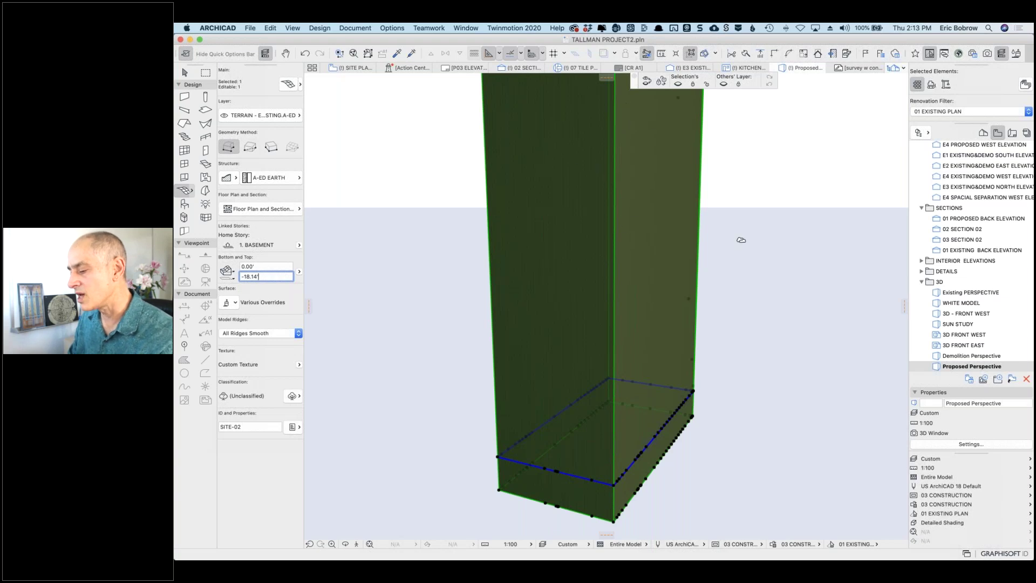
key(Escape)
Step: In SITE PLAN NEW, set the Slab tool's default layer to TERRAIN - EXISTING.A-ED and its building material to 03 Concrete - Structural
shift+middle_drag(744, 239, 667, 195)
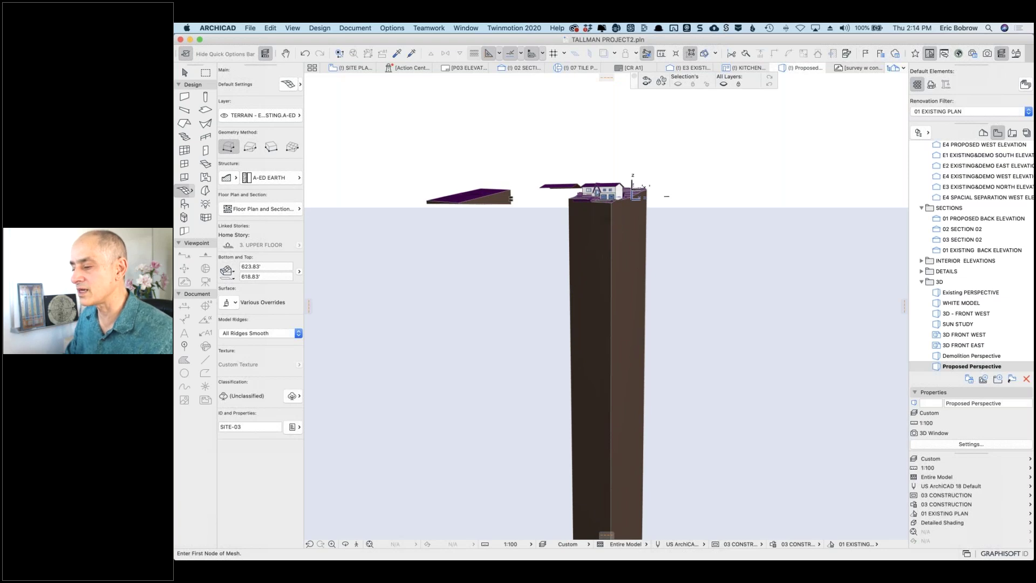
click(354, 68)
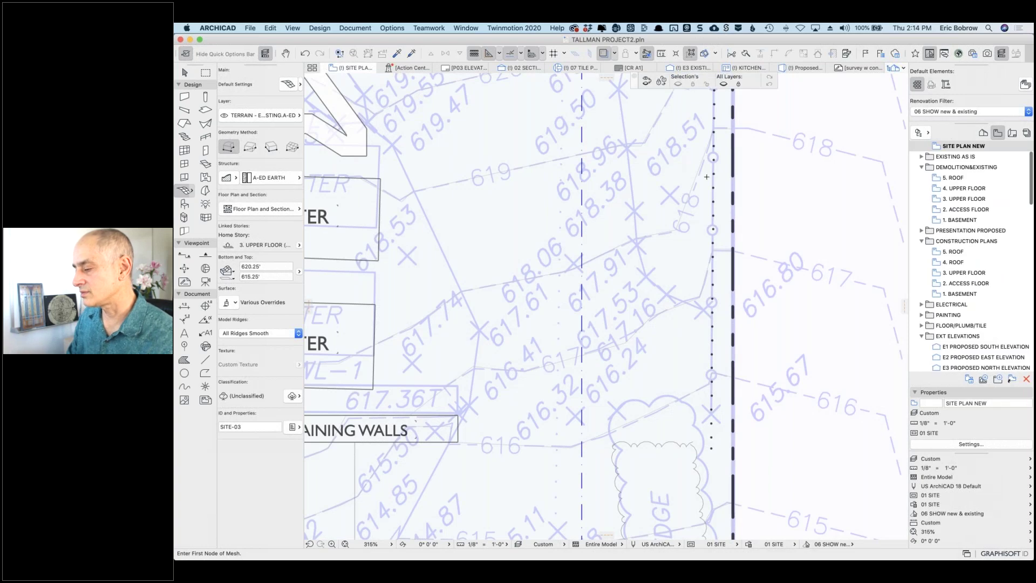
scroll(754, 181, down, 10)
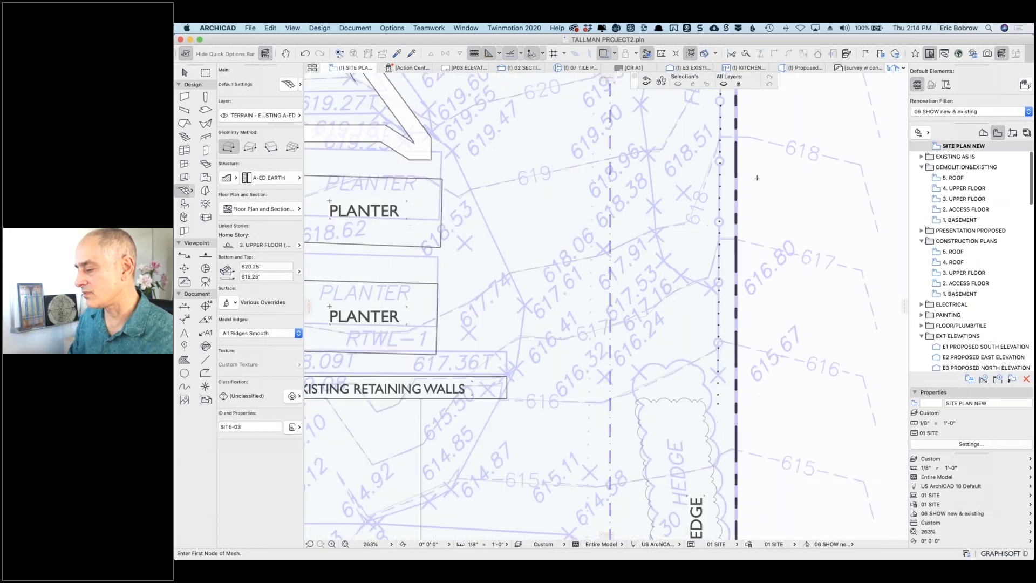
scroll(757, 178, down, 5)
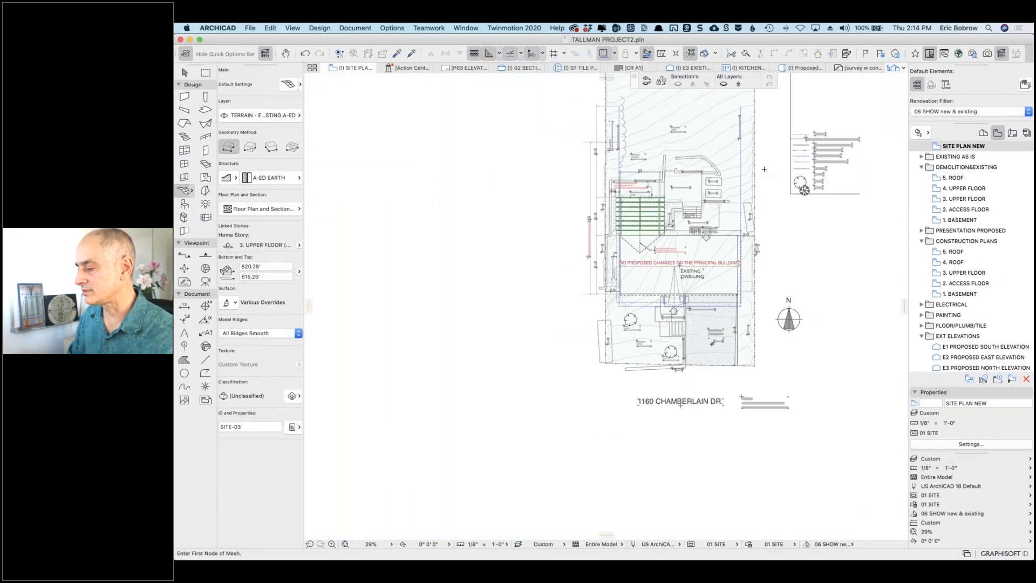
middle_drag(693, 327, 639, 381)
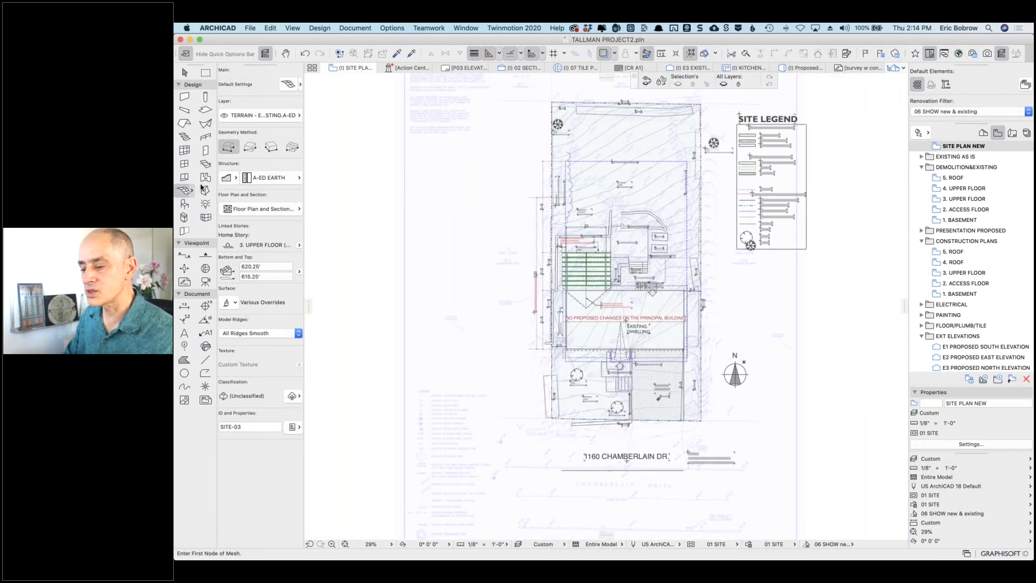
click(206, 111)
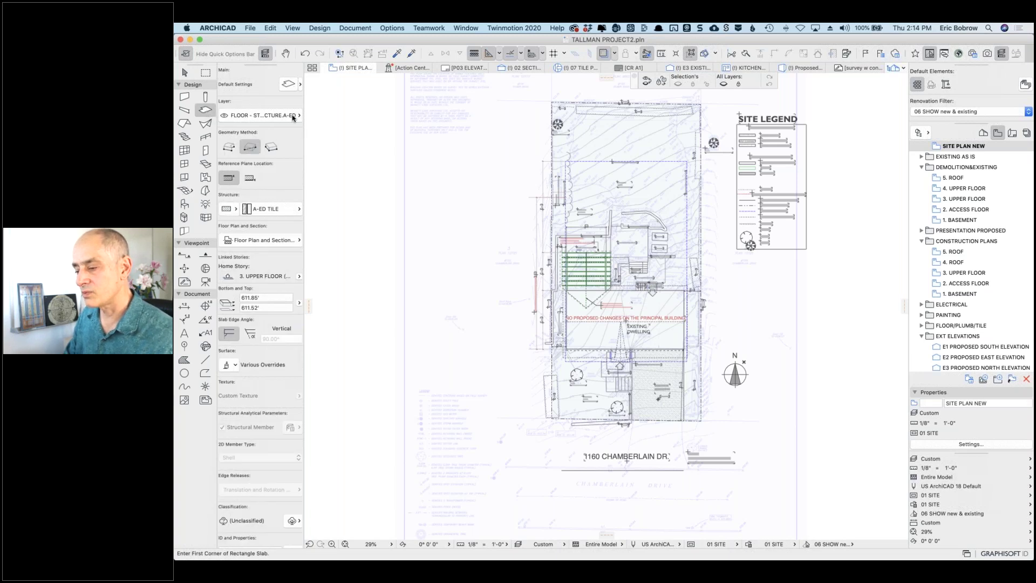
click(294, 116)
scroll(430, 306, down, 5)
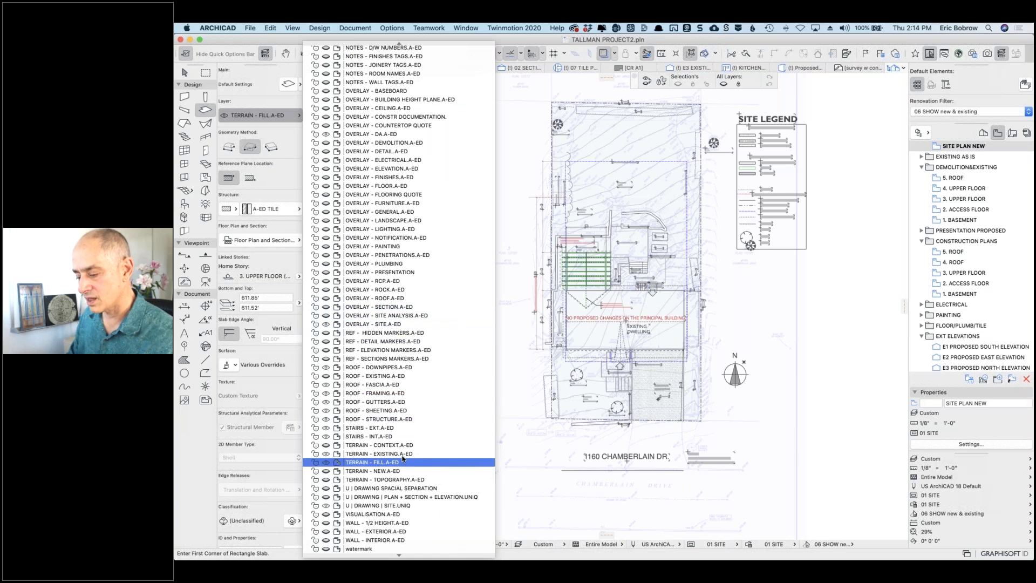
click(381, 455)
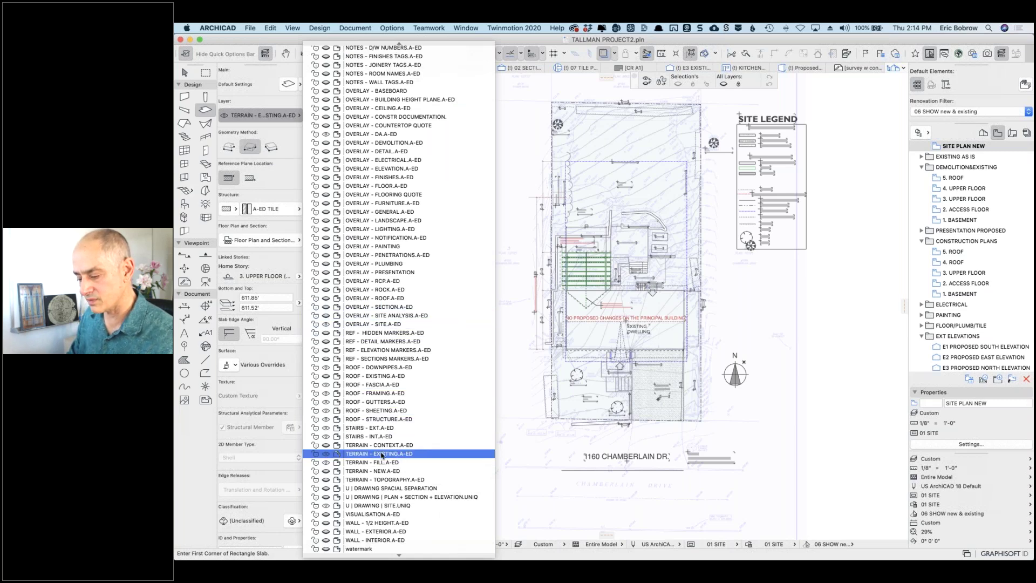
click(384, 455)
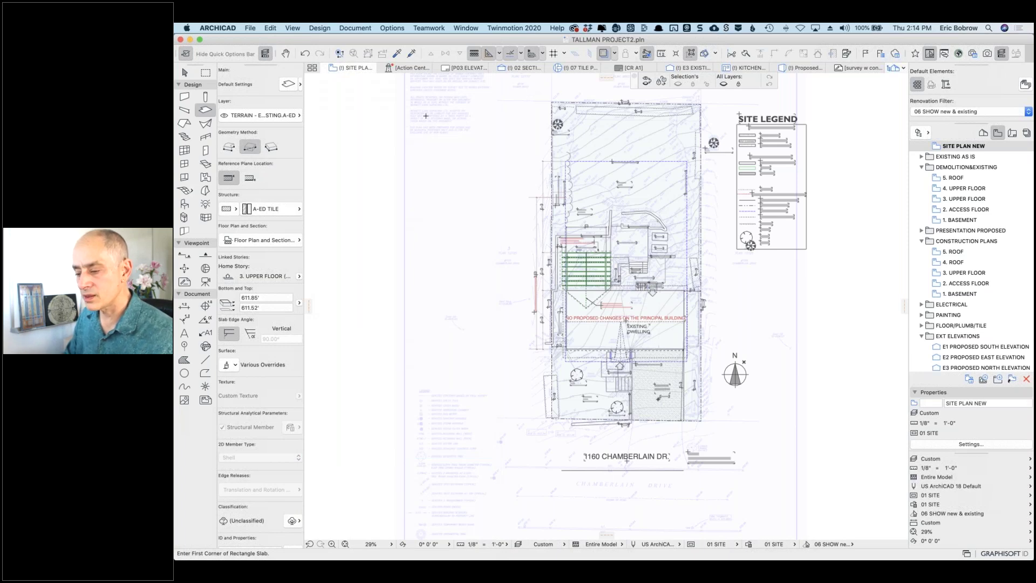
click(291, 211)
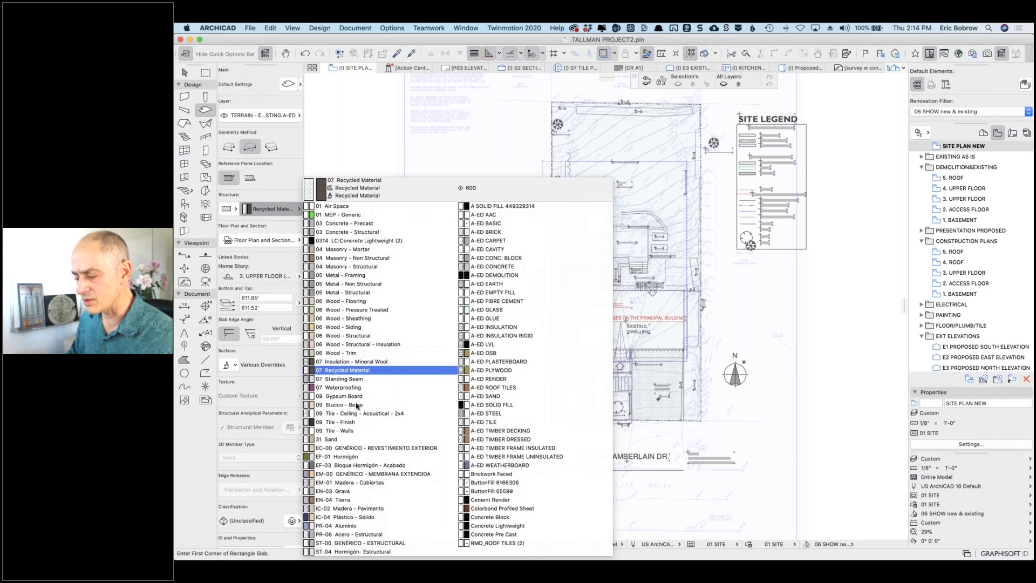
click(386, 232)
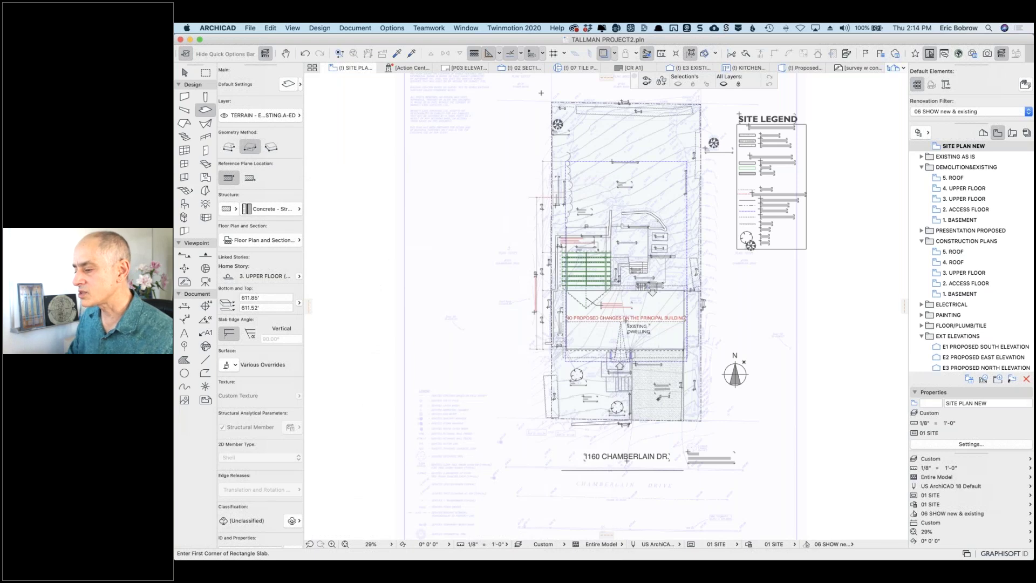
Step: Draw a rectangular slab that extends slightly beyond the terrain mesh boundary on all sides
click(541, 92)
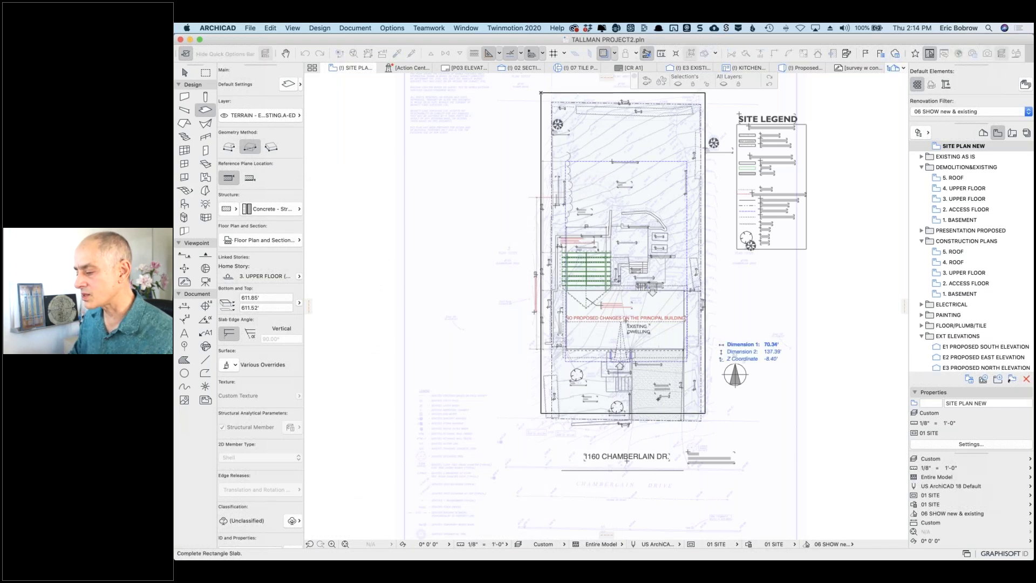
click(715, 438)
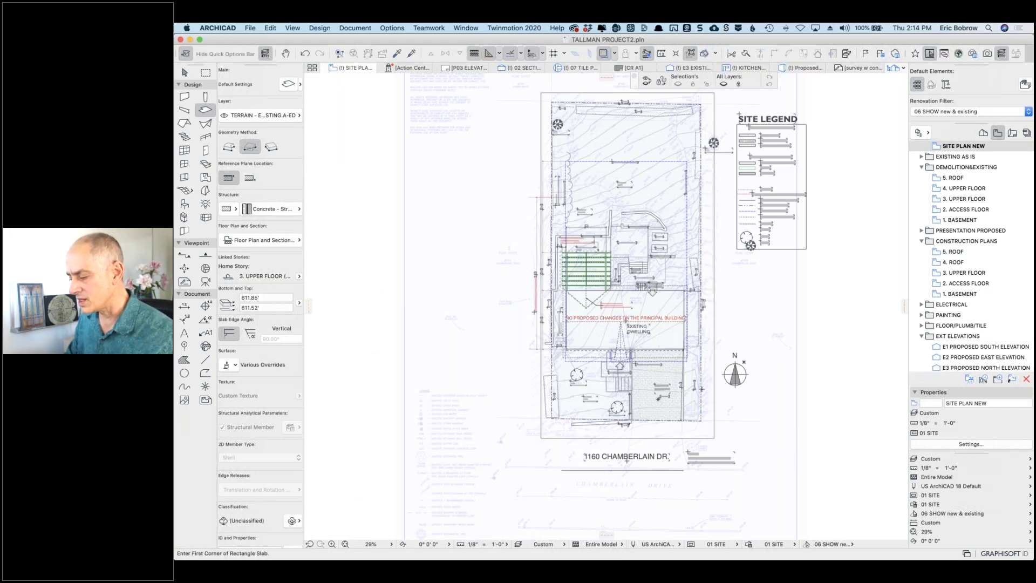
key(shift)
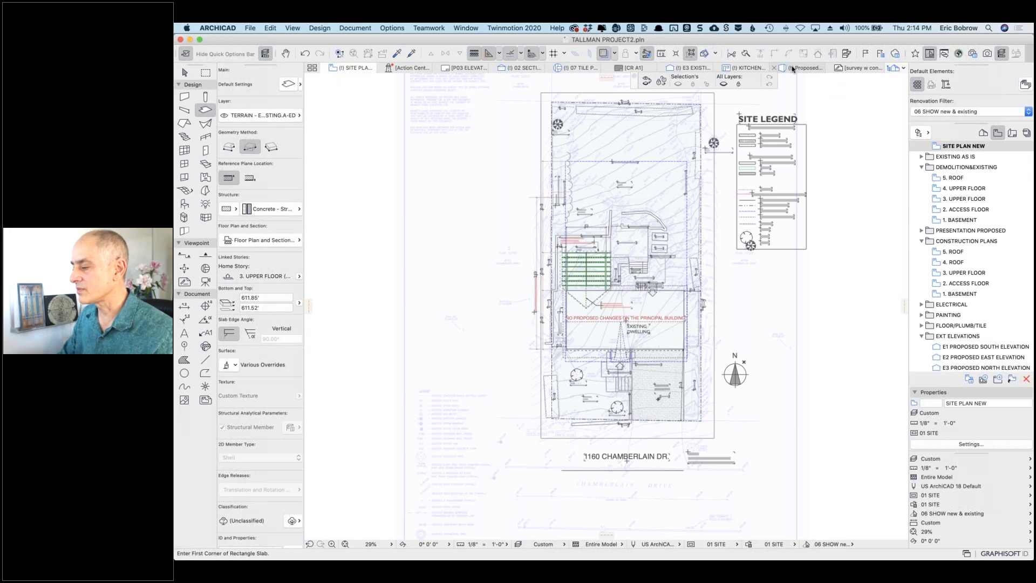
Step: In the Proposed Perspective 3D view, lower the new slab vertically by about 9.7' and clear the selection
click(793, 69)
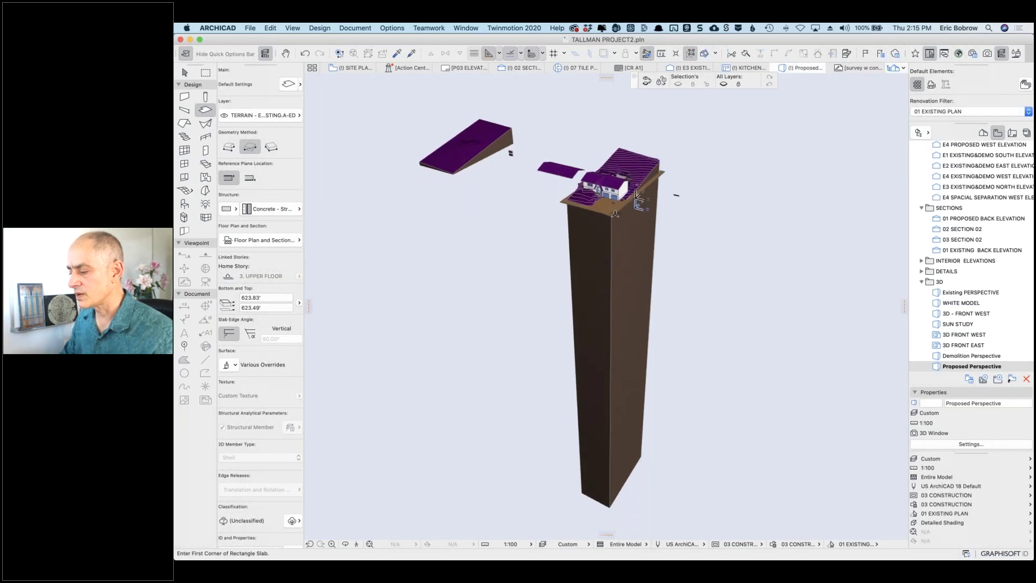
scroll(610, 216, up, 5)
scroll(607, 218, up, 2)
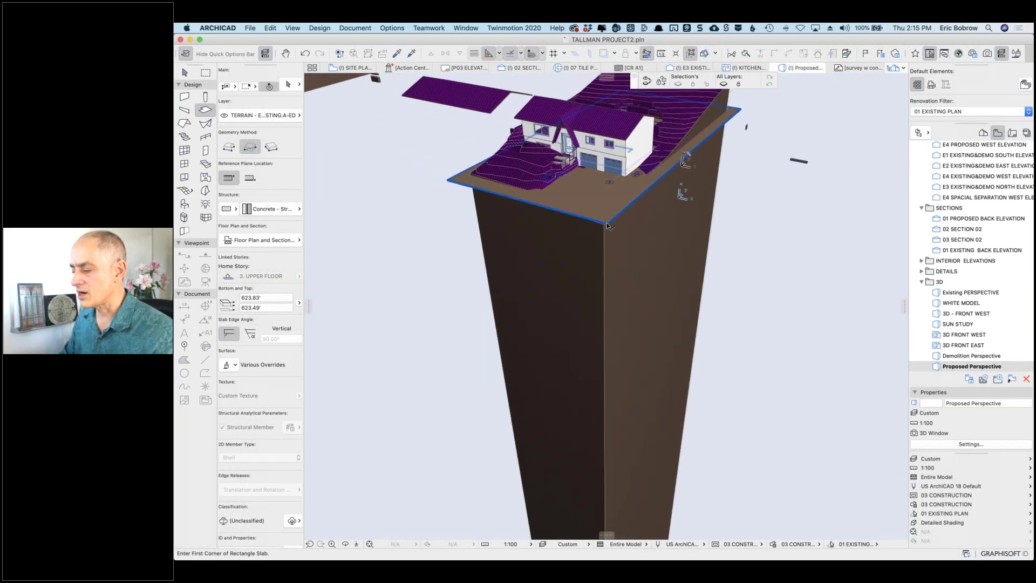
shift+click(607, 224)
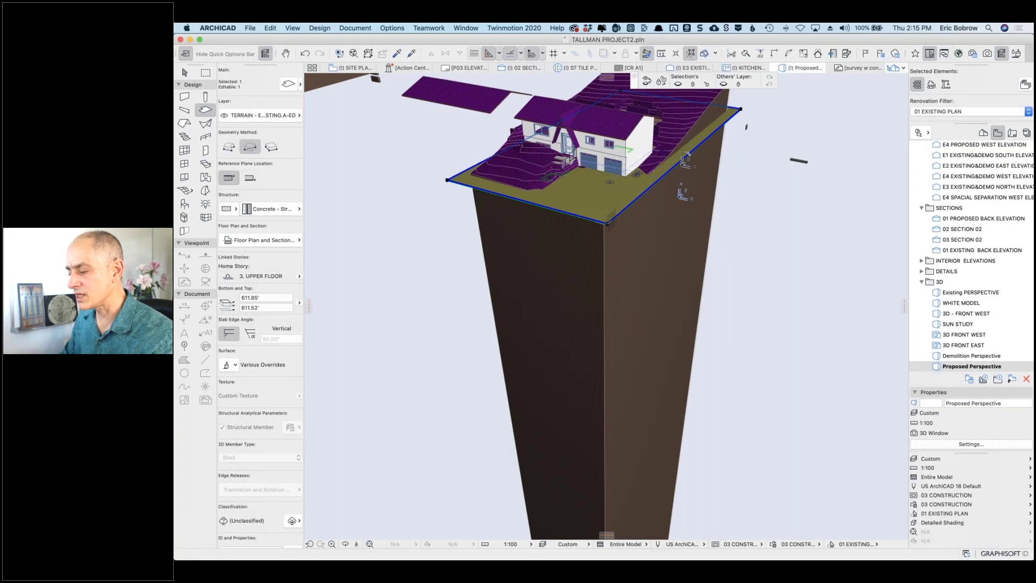
key(super+d)
click(607, 223)
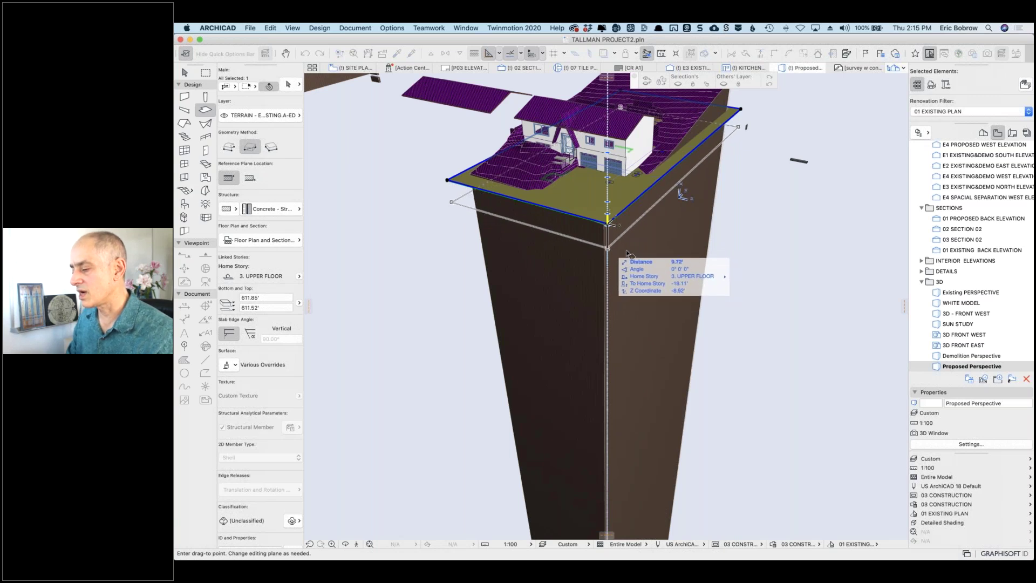
click(628, 254)
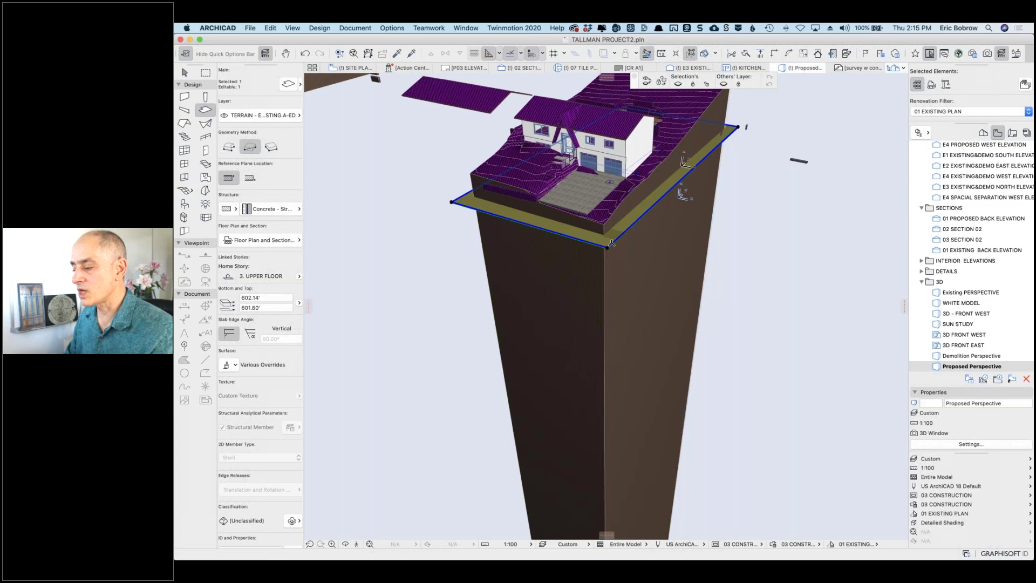
click(410, 194)
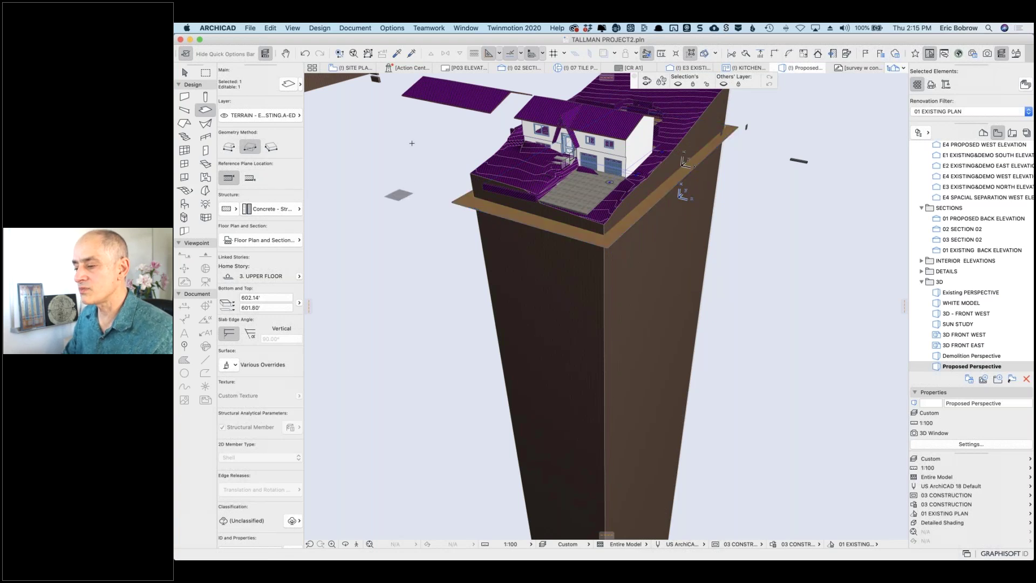
Step: Open Solid Element Operations and assign the terrain mesh as target and the slab as operator
click(329, 30)
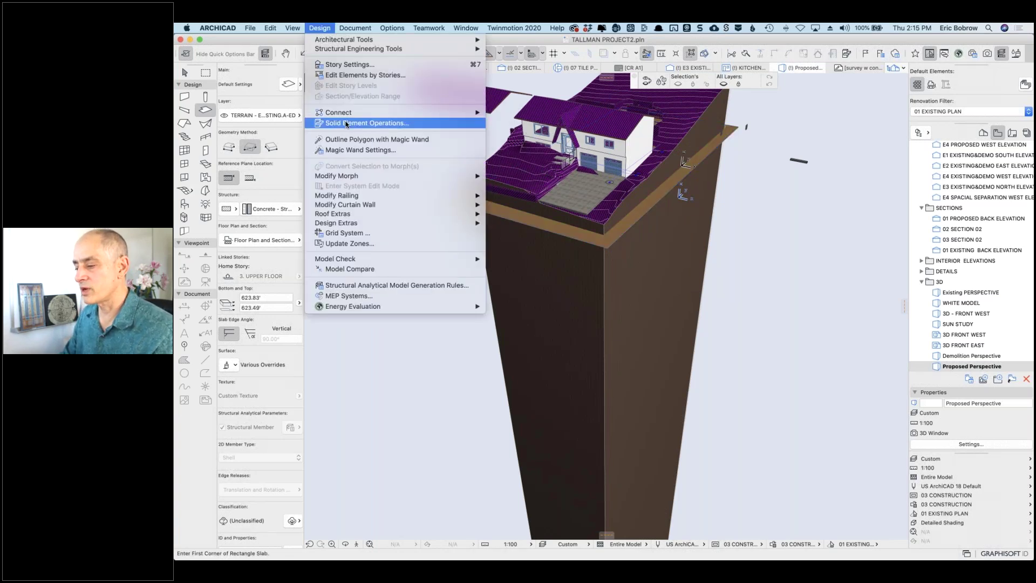
click(347, 123)
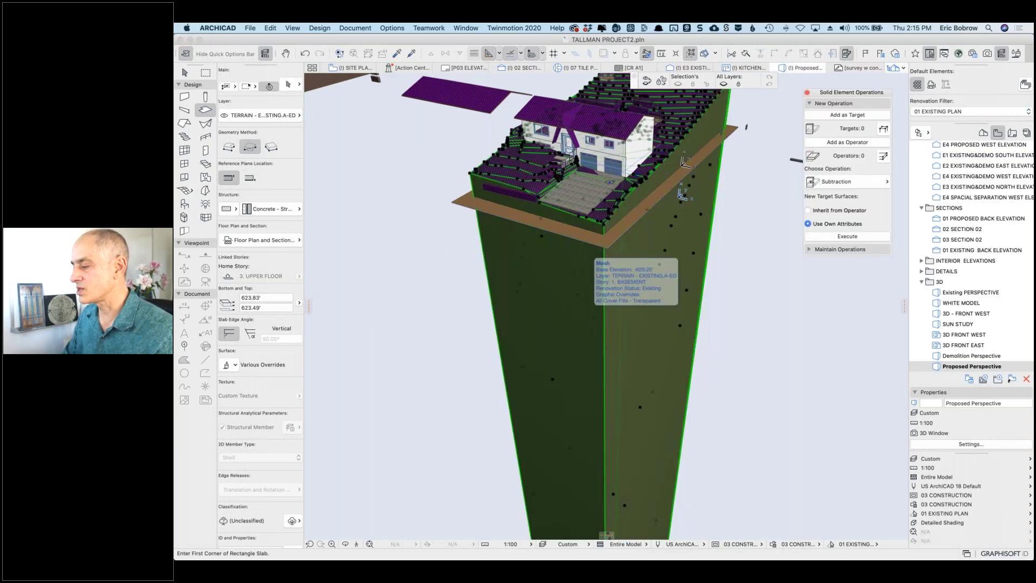
click(834, 116)
click(747, 151)
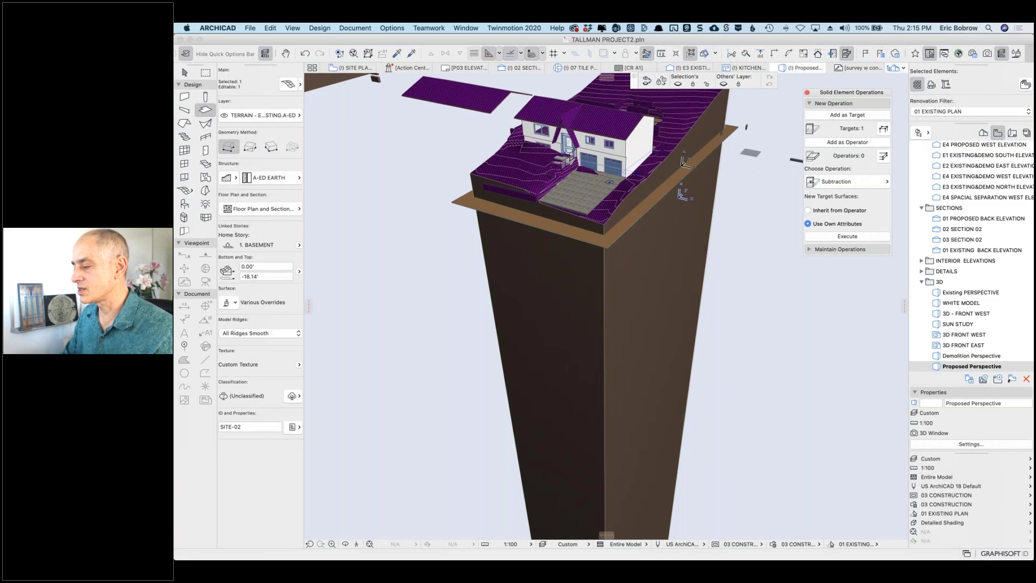
shift+click(724, 139)
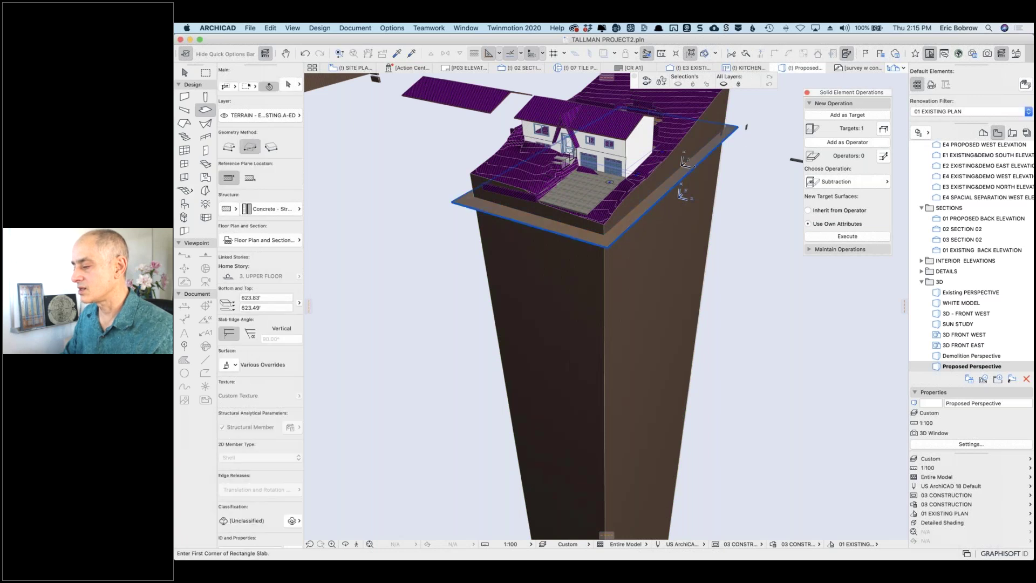
click(864, 143)
Step: Execute a Subtraction with downward extrusion to cut off the terrain mesh below the slab, and clear the selection
click(859, 182)
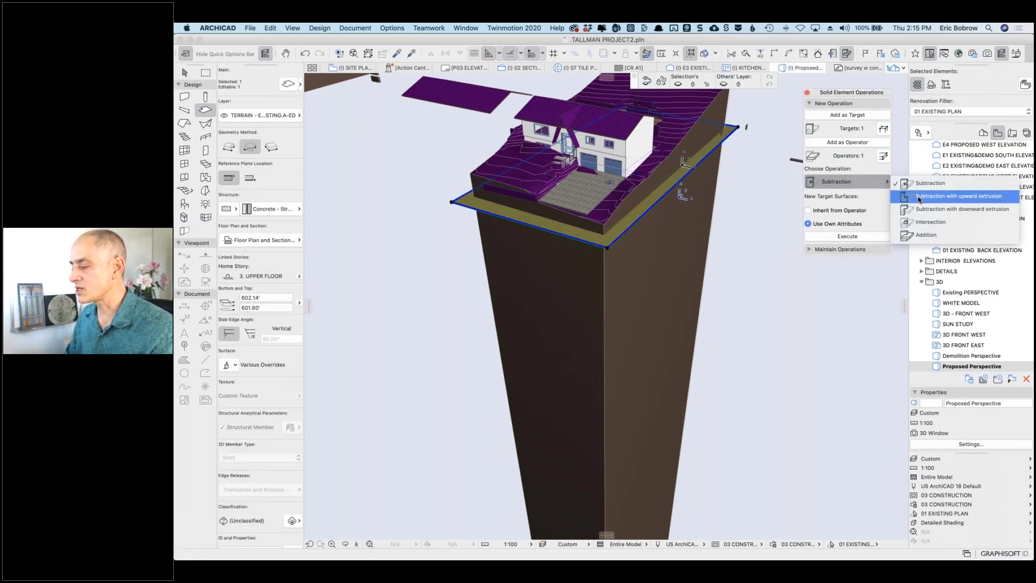
click(934, 210)
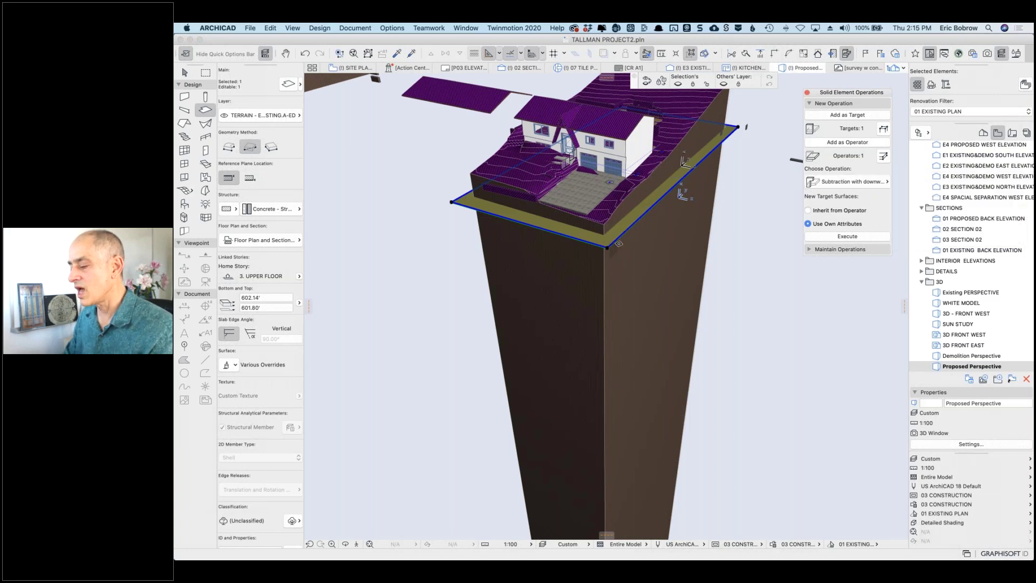
click(840, 237)
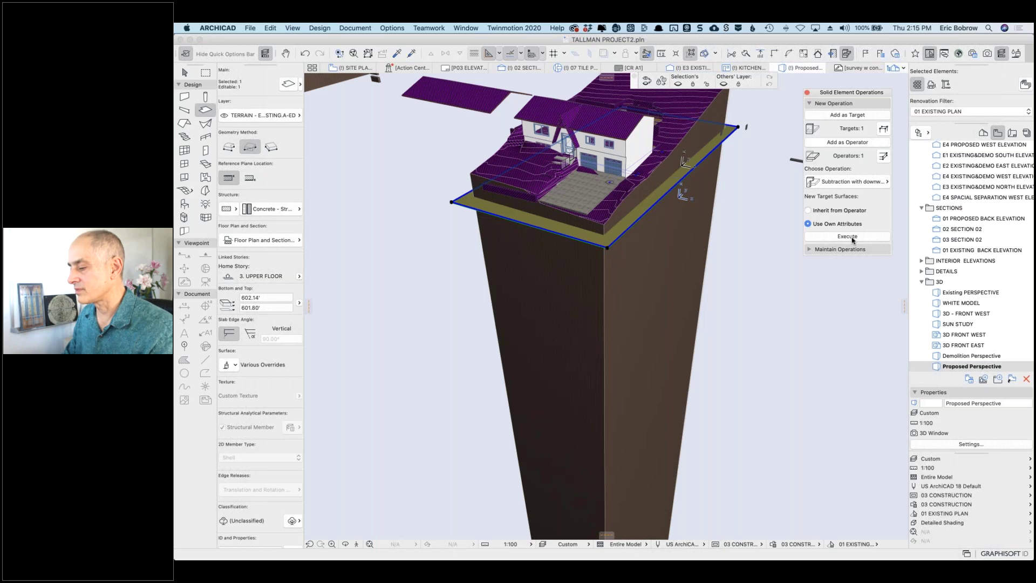
click(849, 236)
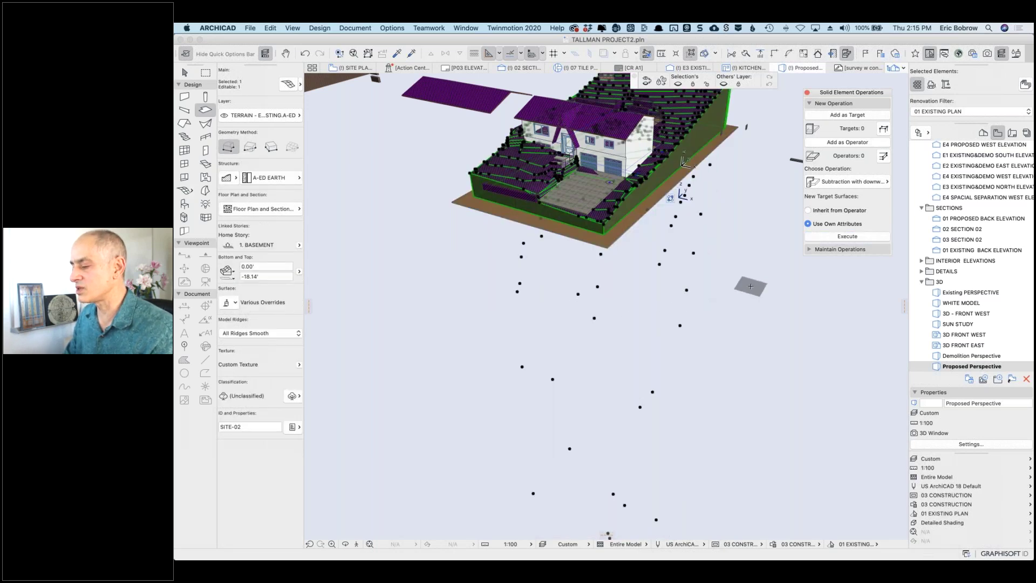
key(Escape)
Step: In the 3D view, select the slab beneath the terrain mesh to check its extent around the mesh
scroll(751, 287, down, 3)
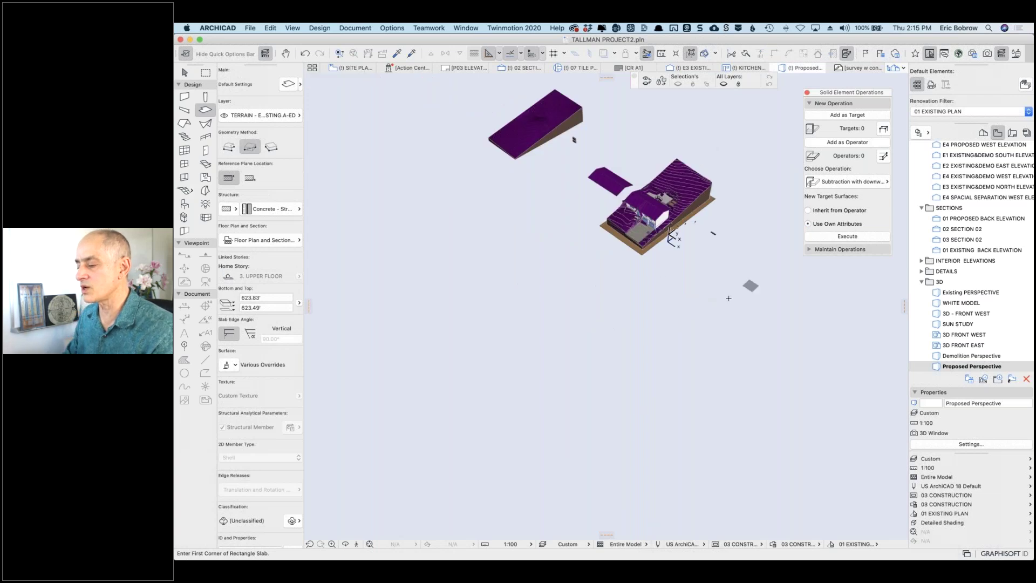
mouse_move(728, 298)
shift+middle_down()
mouse_move(736, 250)
mouse_move(775, 249)
mouse_move(713, 296)
shift+middle_up()
scroll(593, 198, up, 5)
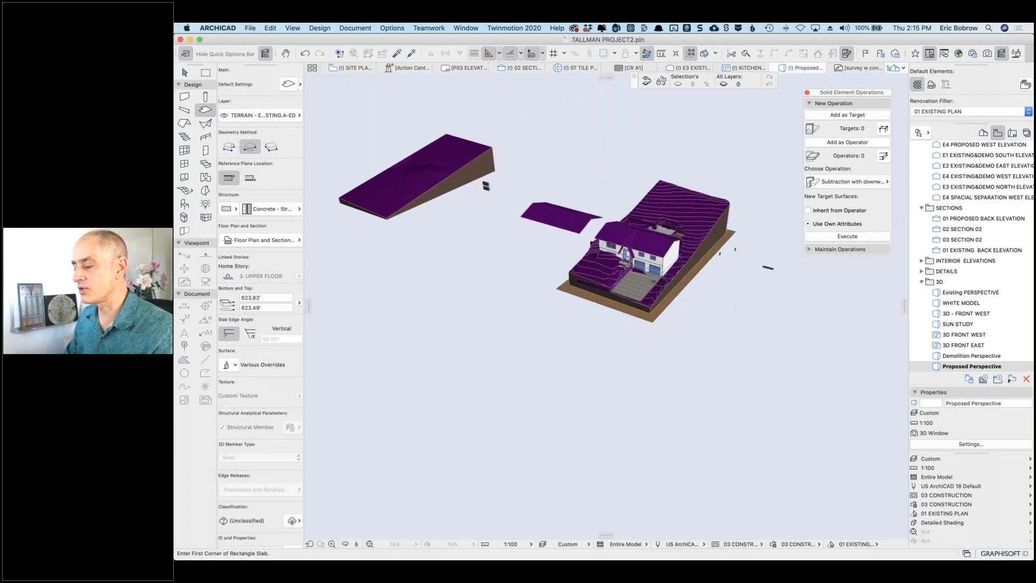
key(shift)
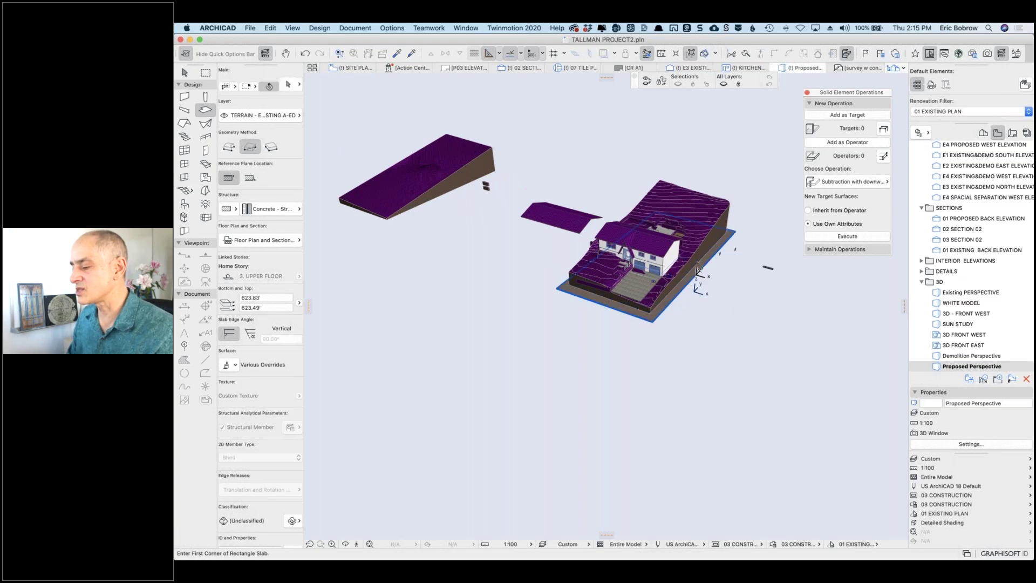
shift+click(673, 306)
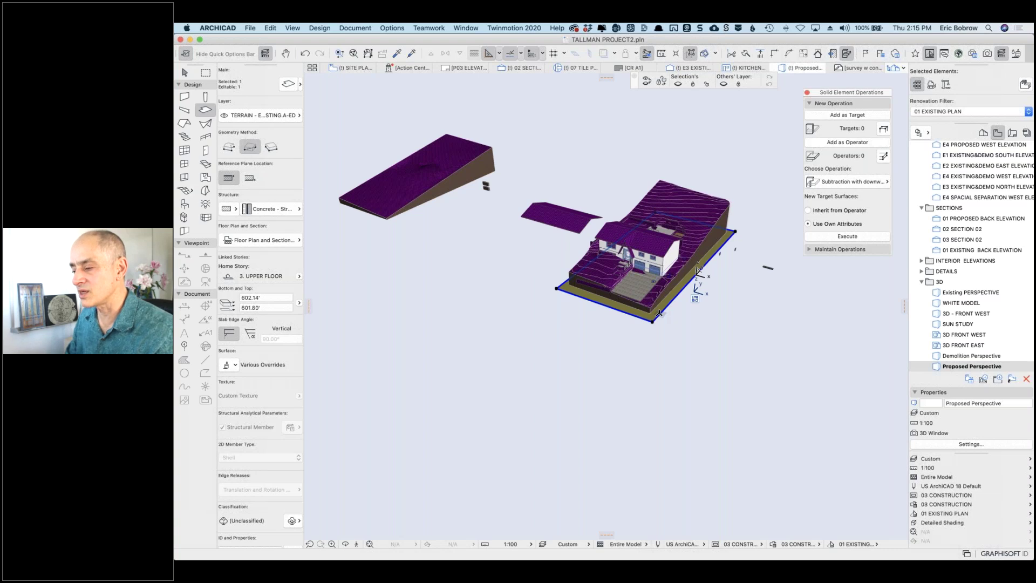
Step: Open the site plan and select the slab to inspect its outline around the lot, and clear the selection
click(351, 68)
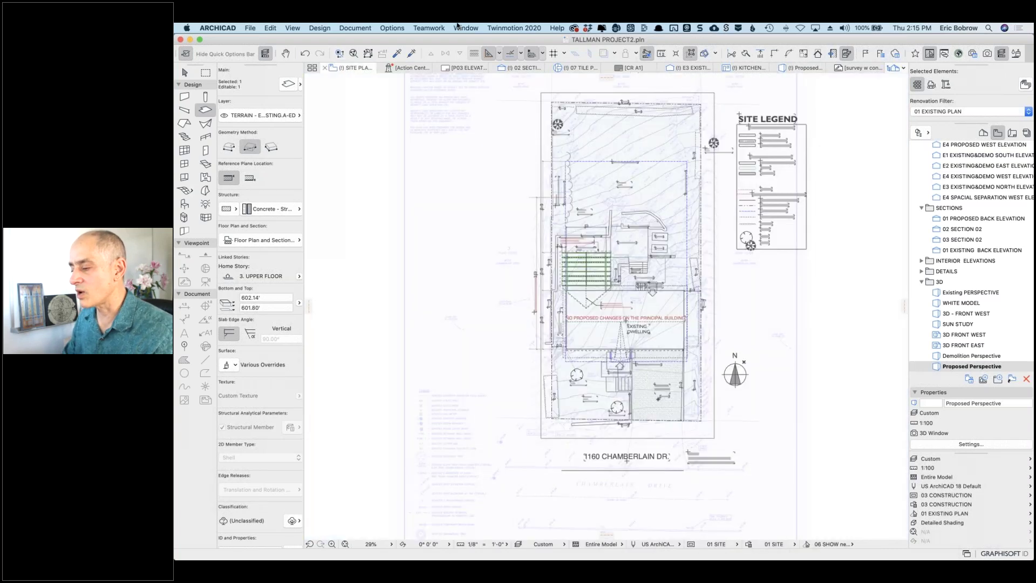
key(shift)
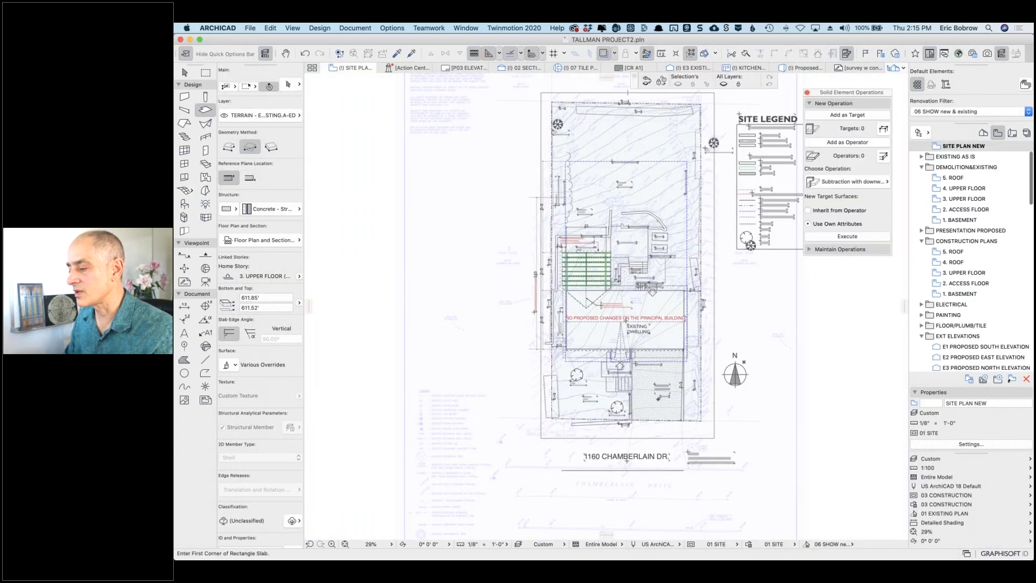
shift+click(675, 356)
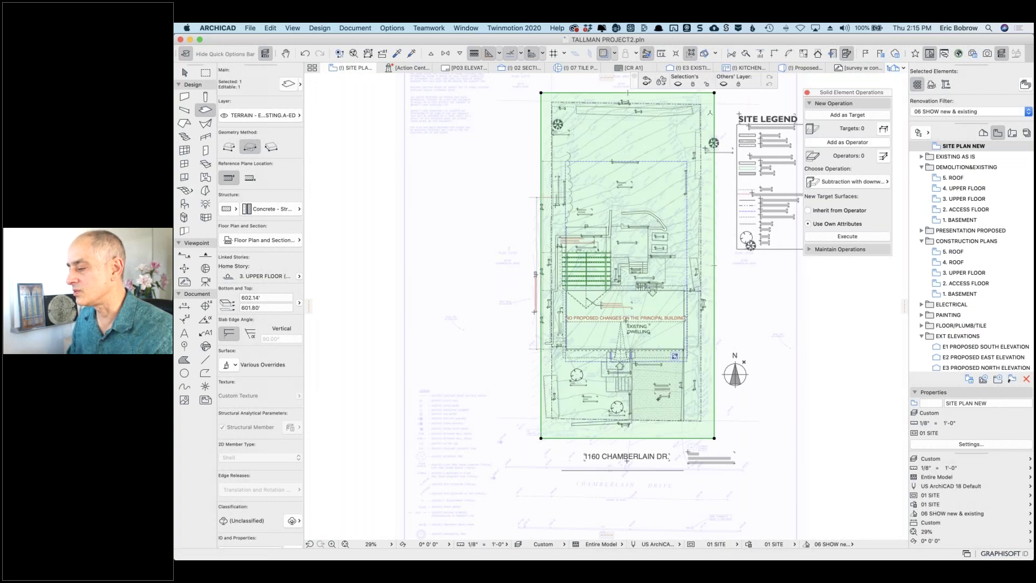
click(713, 115)
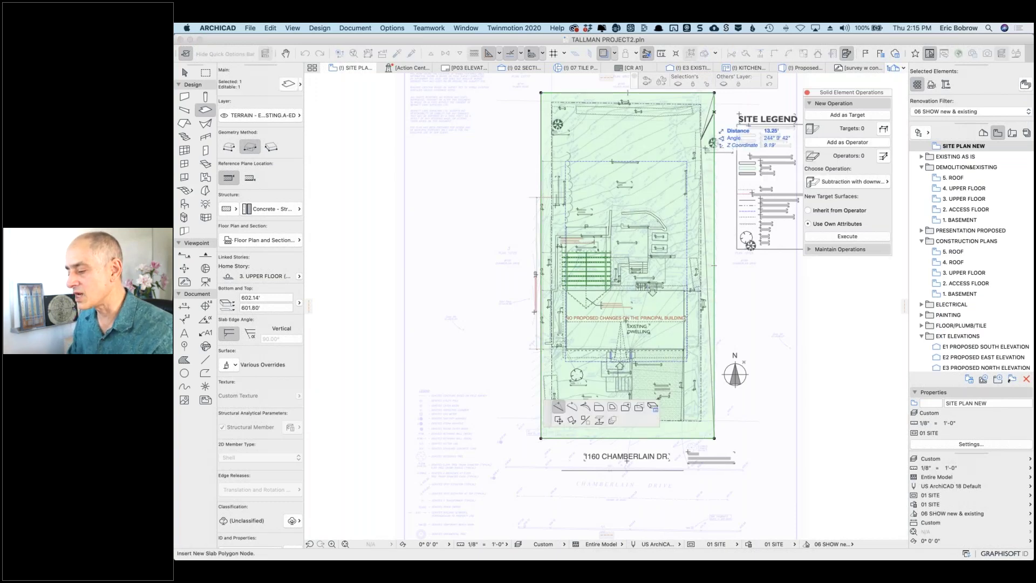
key(Escape)
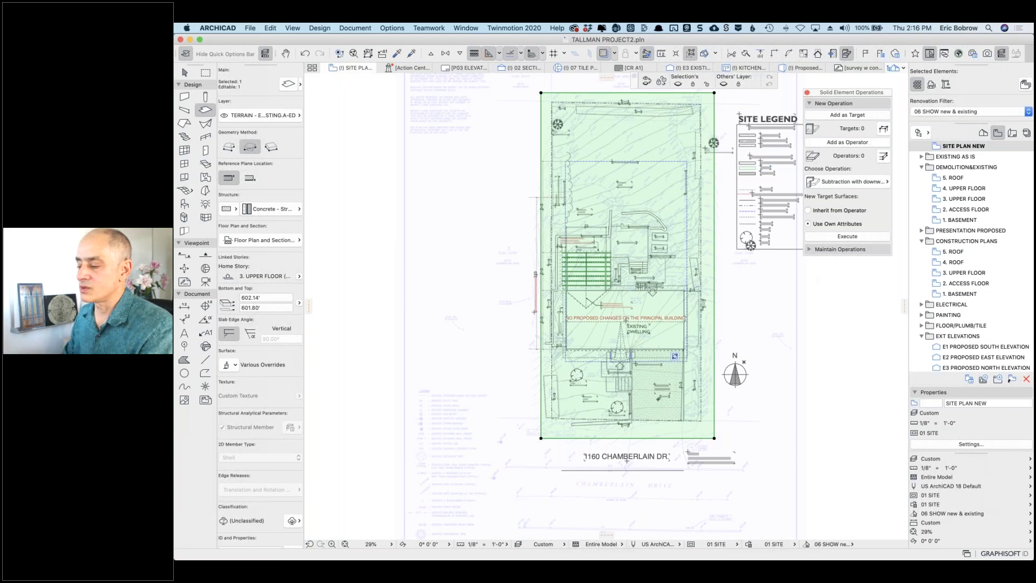
key(Escape)
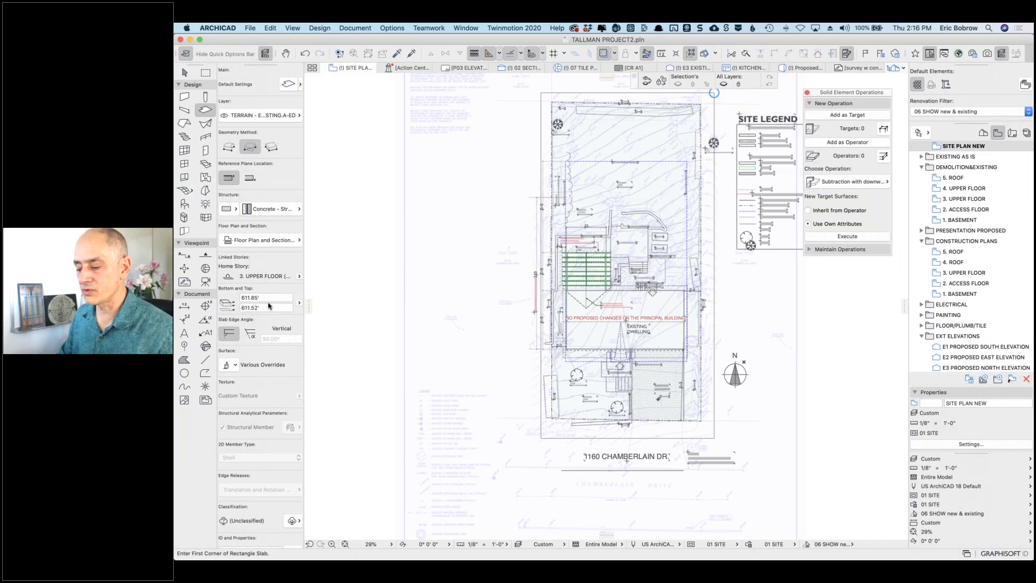
Step: Place a level dimension on the terrain mesh contour southeast of the tree beside the fence
click(185, 190)
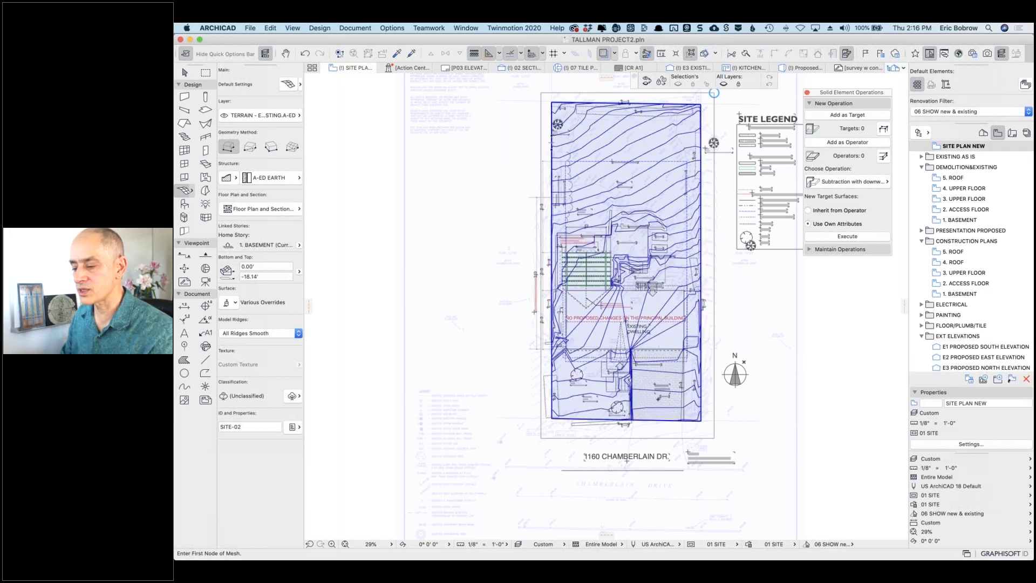
key(Delete)
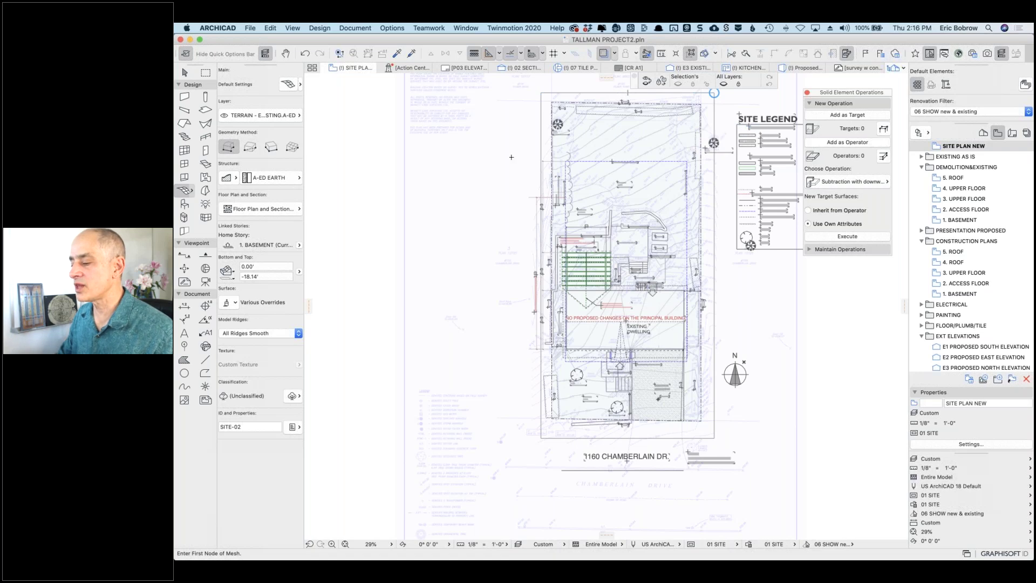
middle_drag(507, 166, 434, 249)
scroll(650, 226, up, 10)
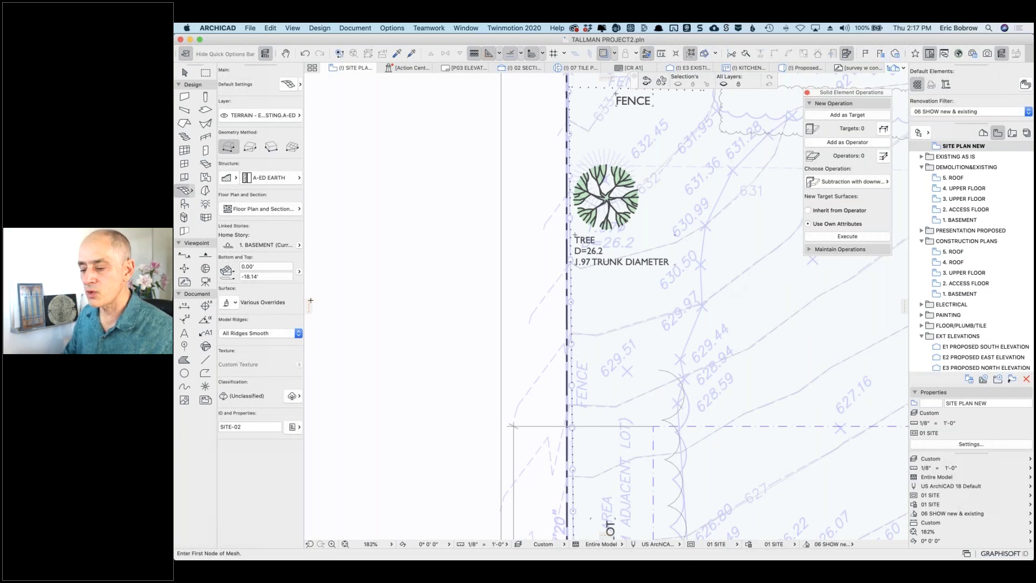
click(206, 307)
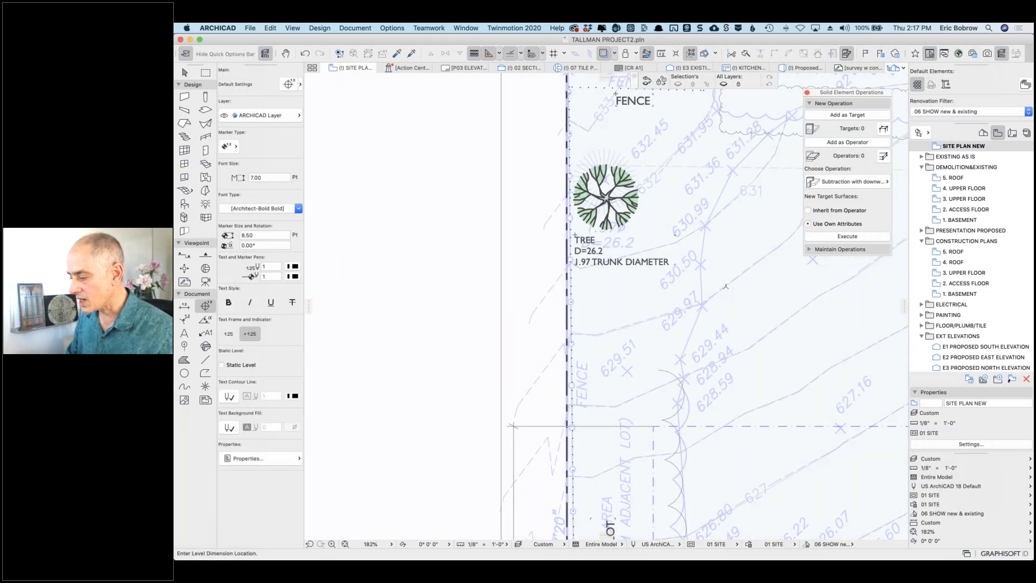
click(726, 286)
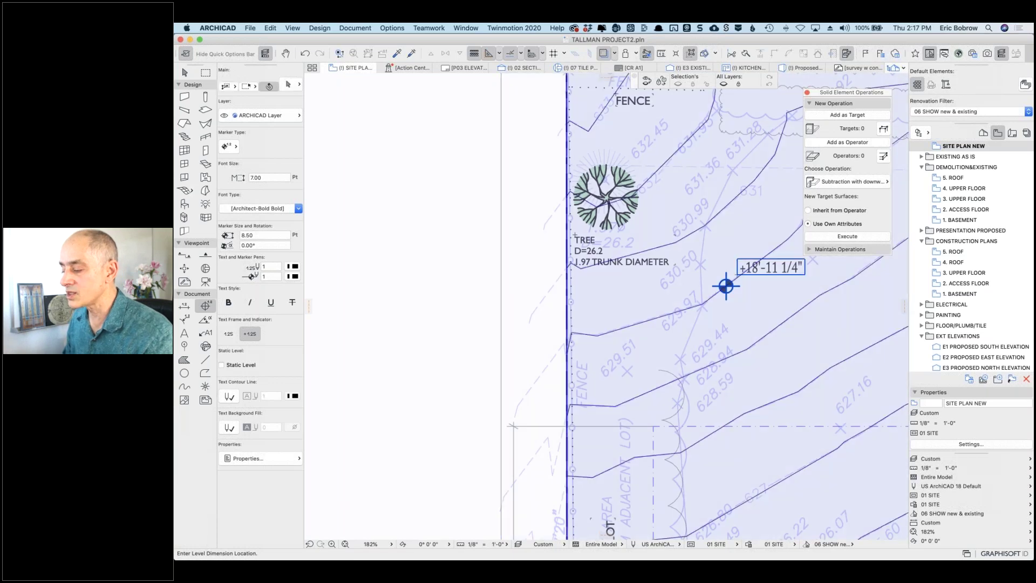
Step: Set the level dimension's text content to Custom Text with the height to Sea Level, and clear the selection
shift+click(739, 274)
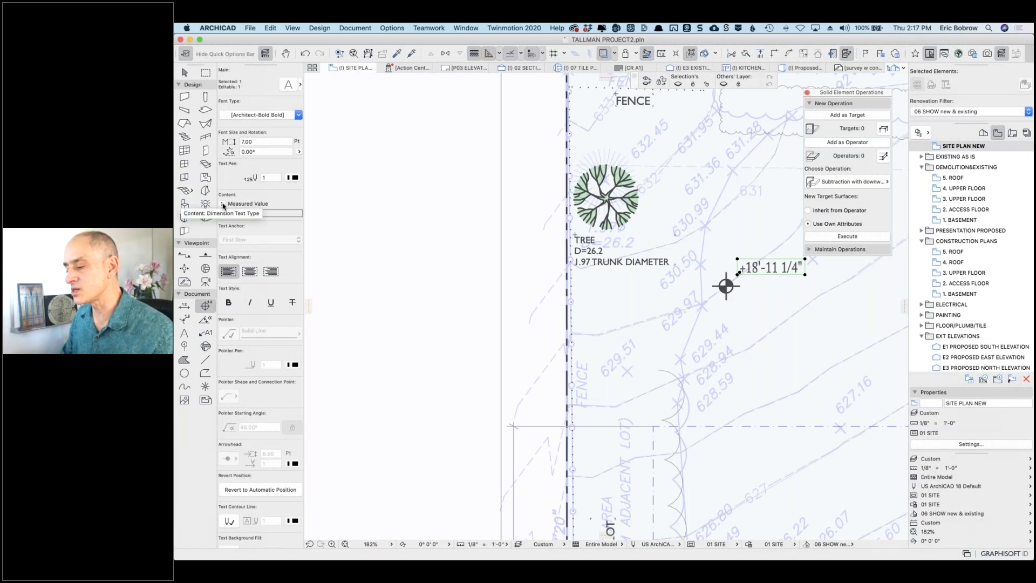
click(223, 204)
click(240, 211)
click(251, 214)
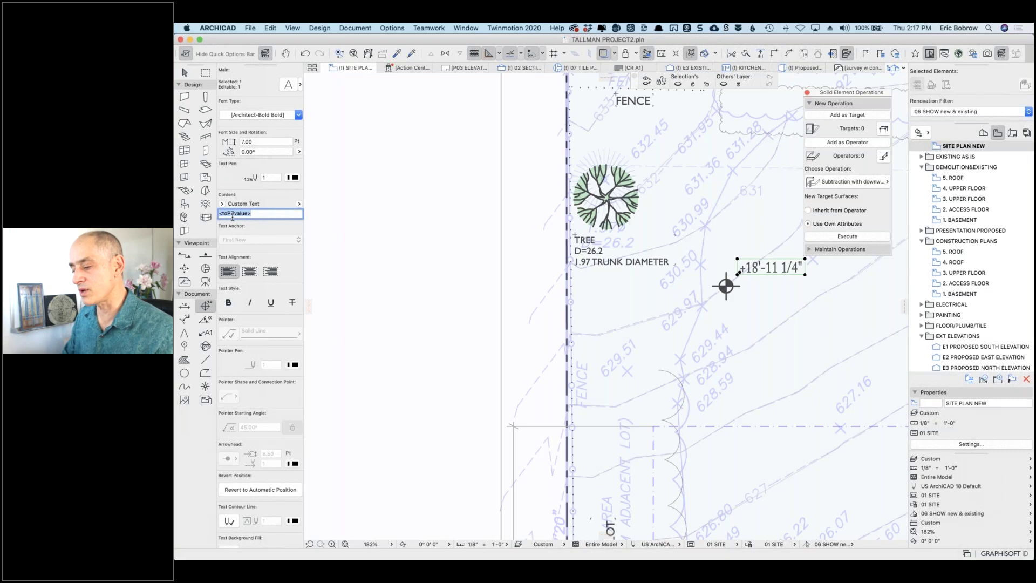
click(297, 205)
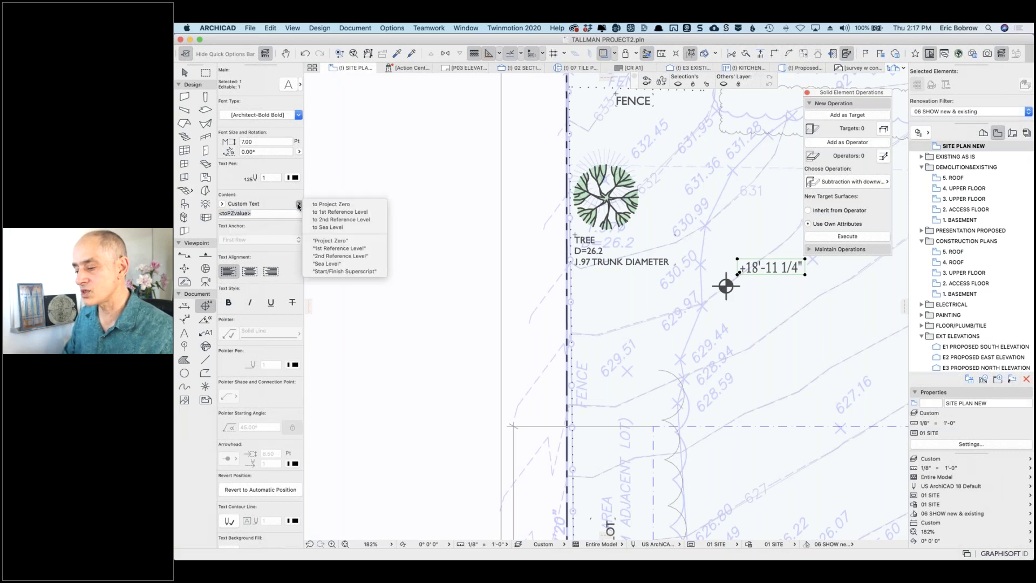
click(325, 228)
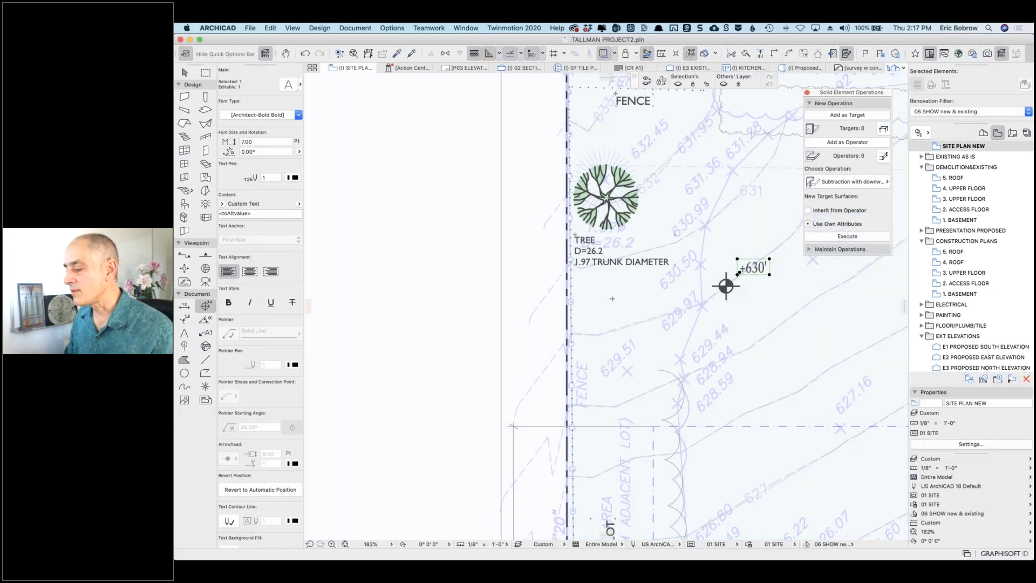
key(Escape)
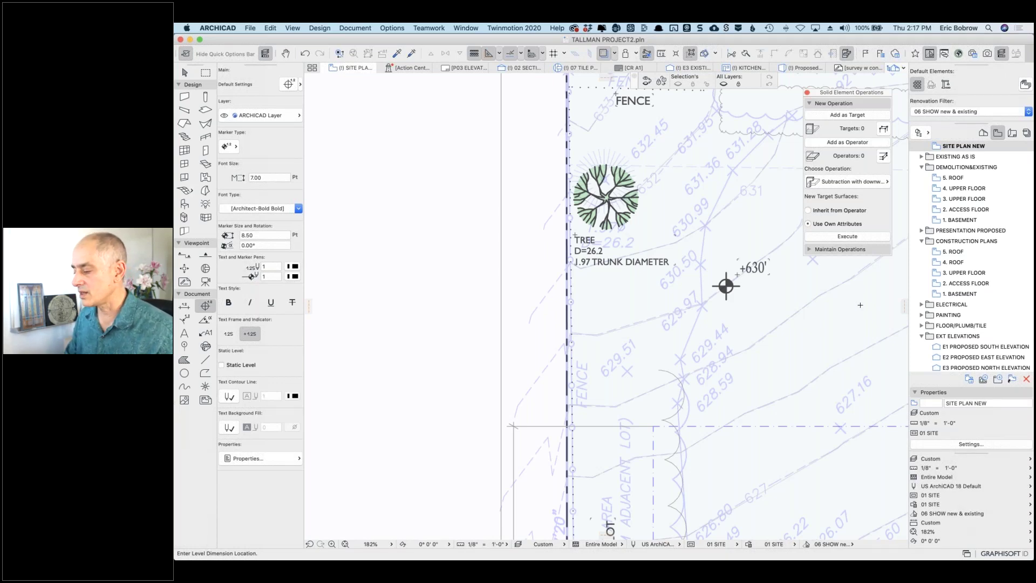
Step: Place four more level dimensions on neighbouring terrain contours, three downhill of the first and one uphill
click(747, 349)
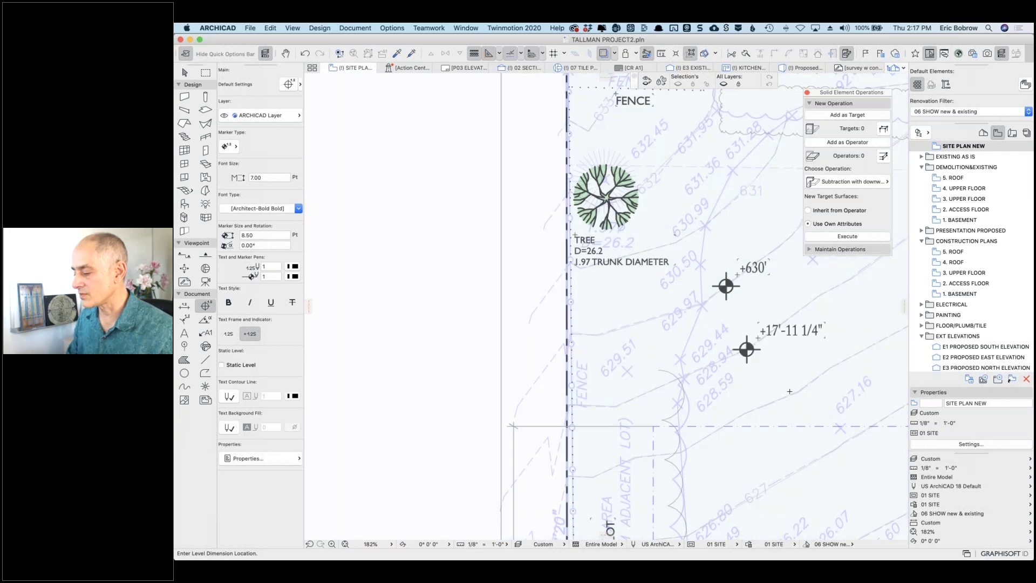
click(799, 391)
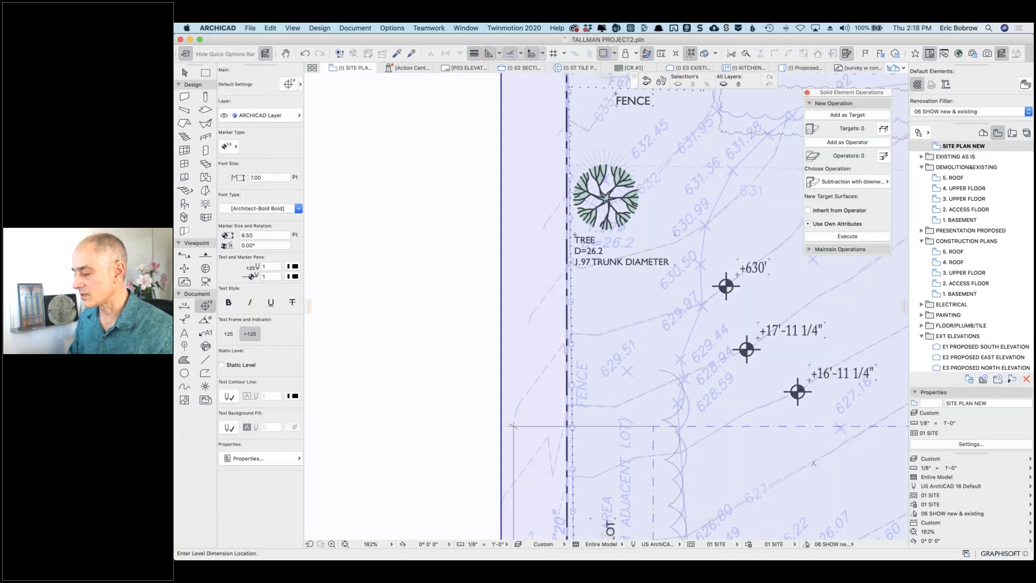
click(814, 462)
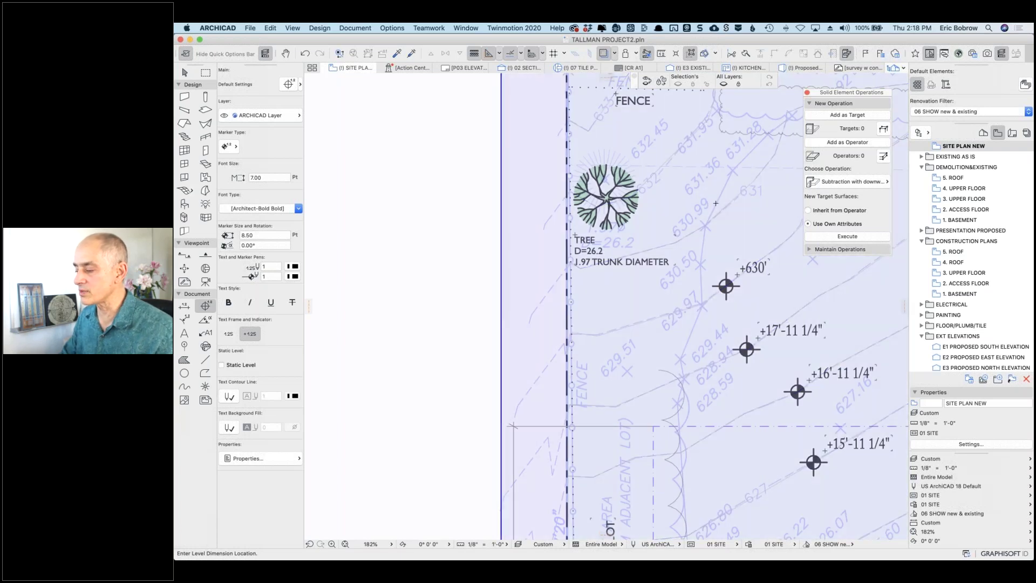
click(716, 215)
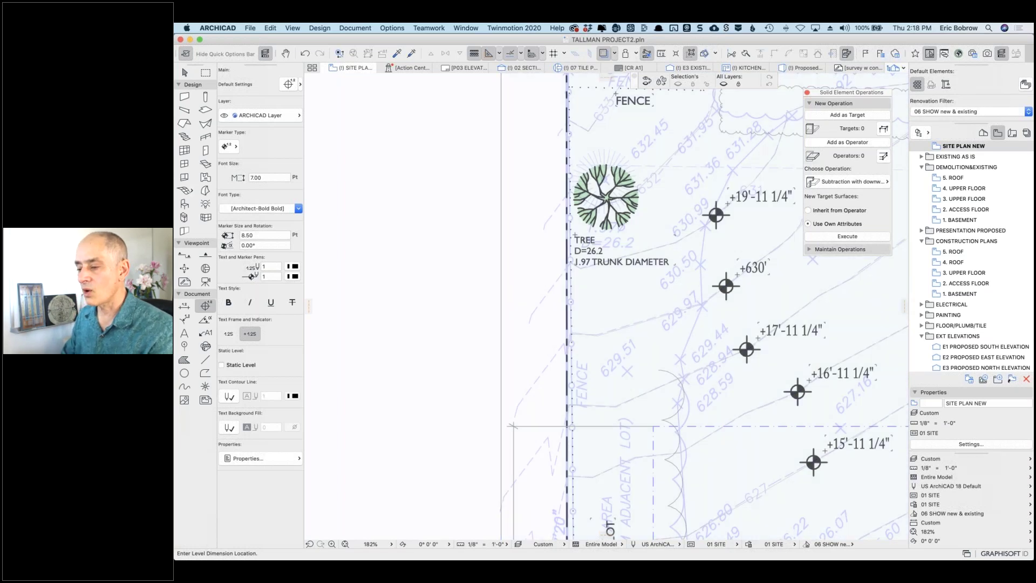
click(271, 28)
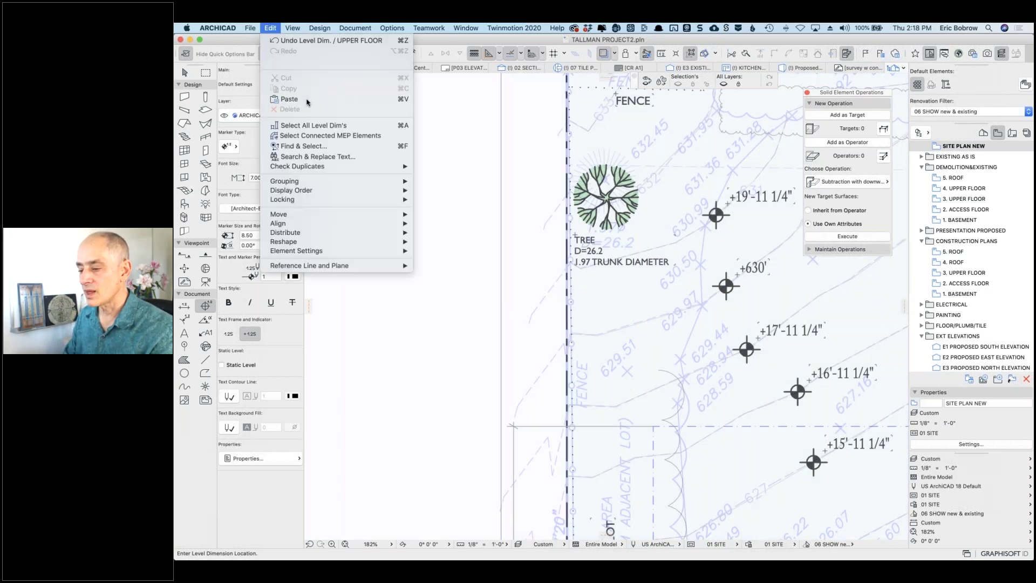
click(319, 125)
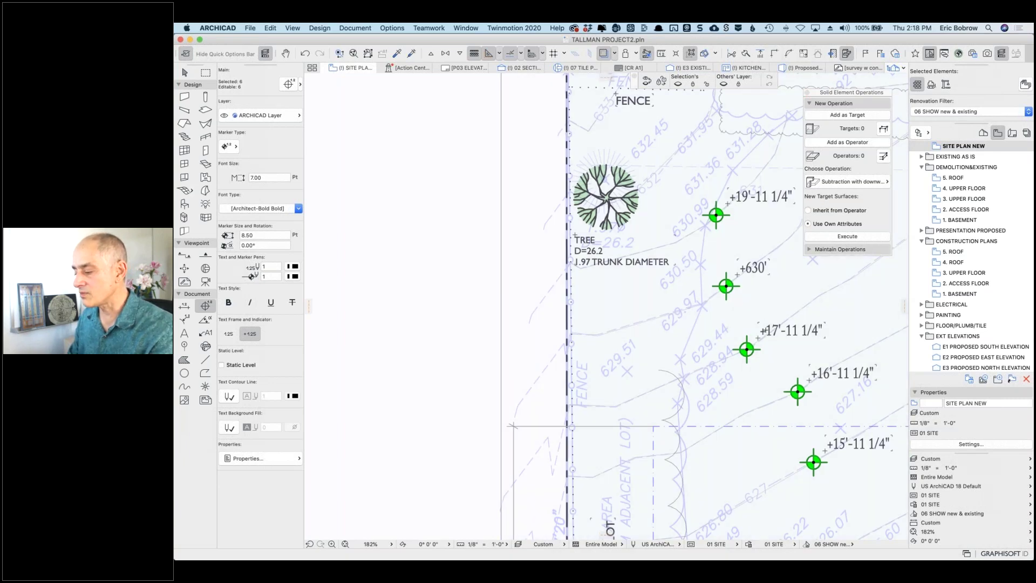
click(759, 336)
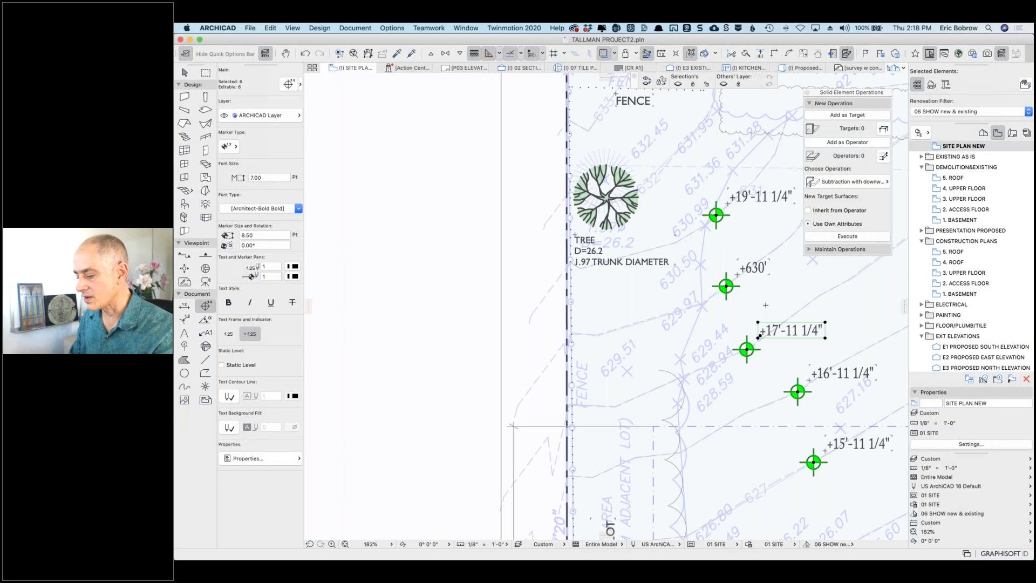
key(Escape)
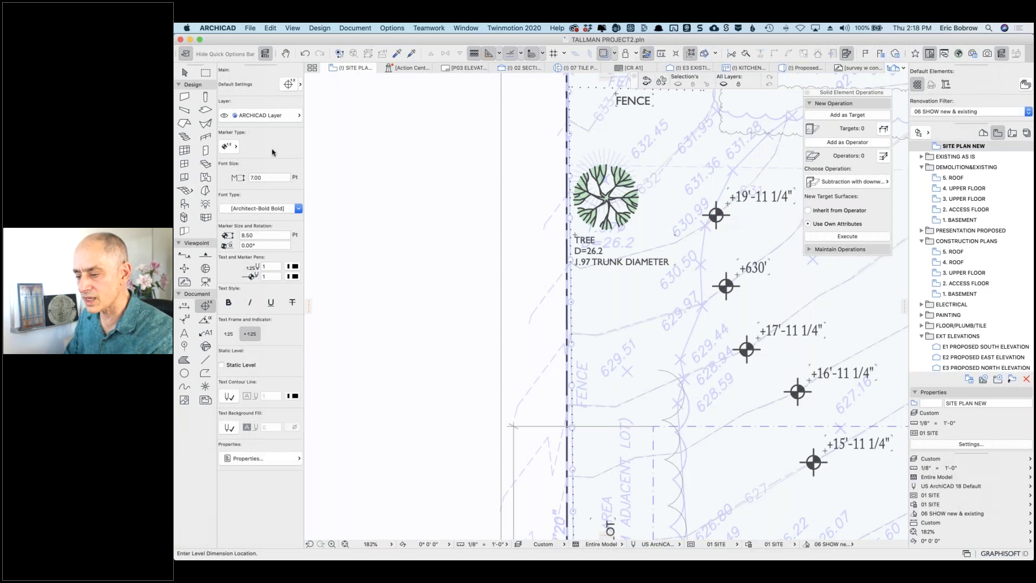
key(super+a)
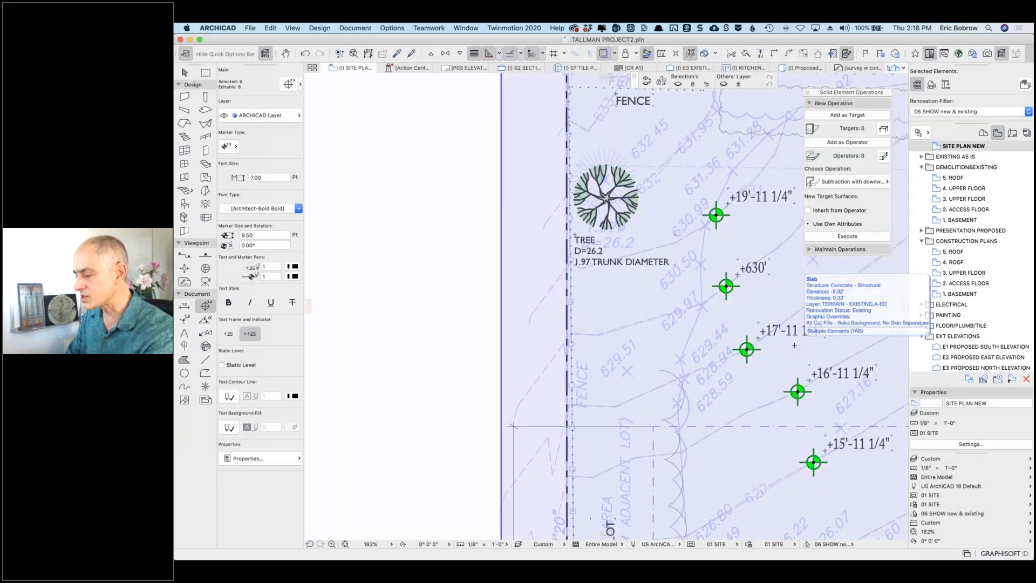
key(Escape)
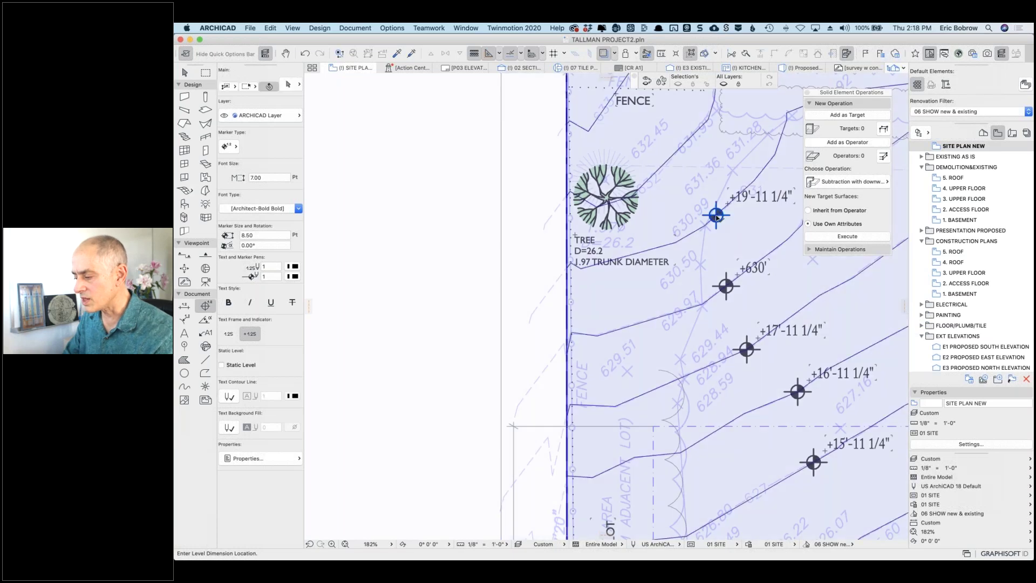
Step: Set the text content of all five level dimensions on the terrain contours to Custom Text with the height to Sea Level
click(716, 215)
shift+click(727, 288)
shift+click(747, 350)
shift+click(798, 391)
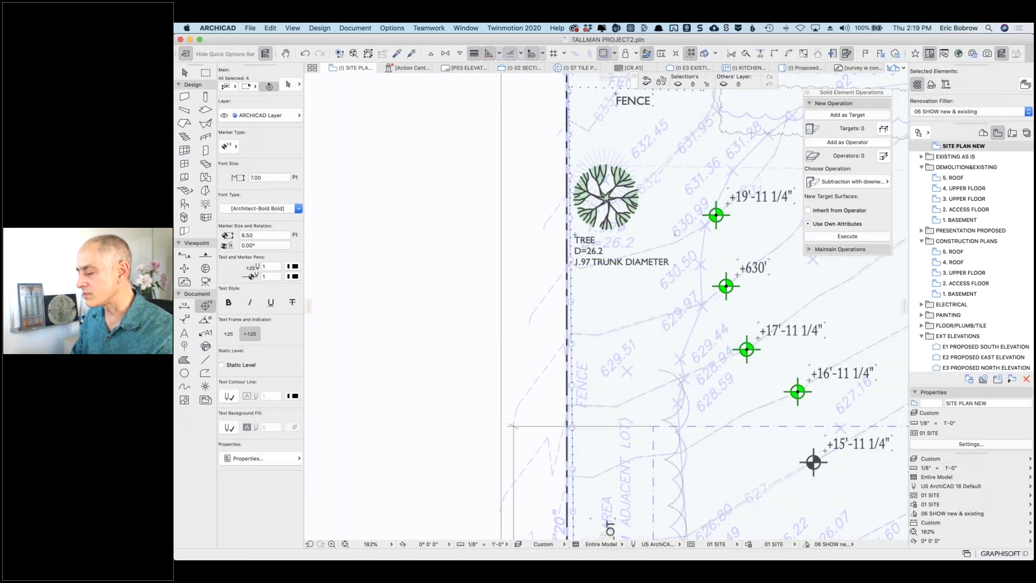
shift+click(814, 462)
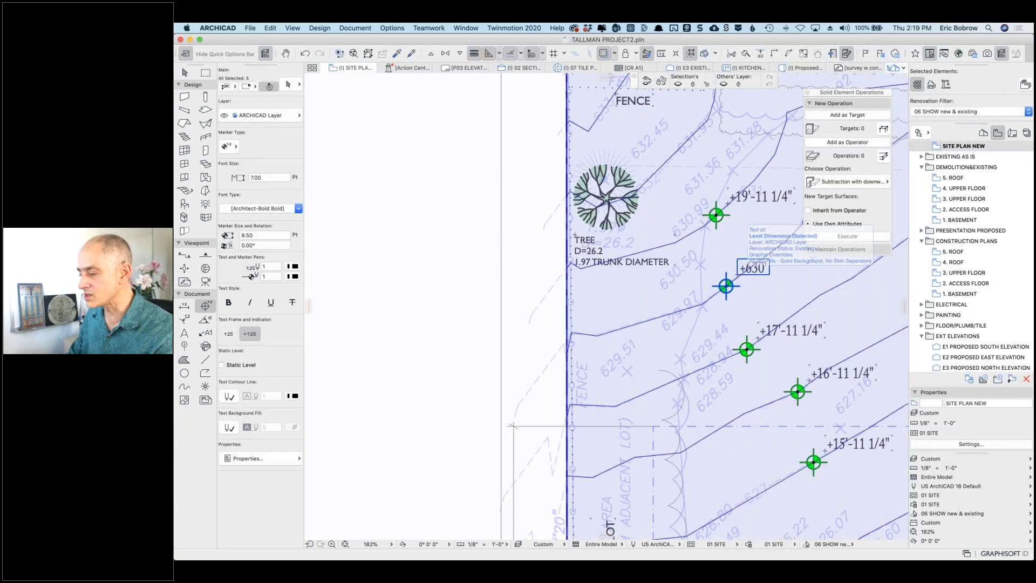
shift+click(729, 204)
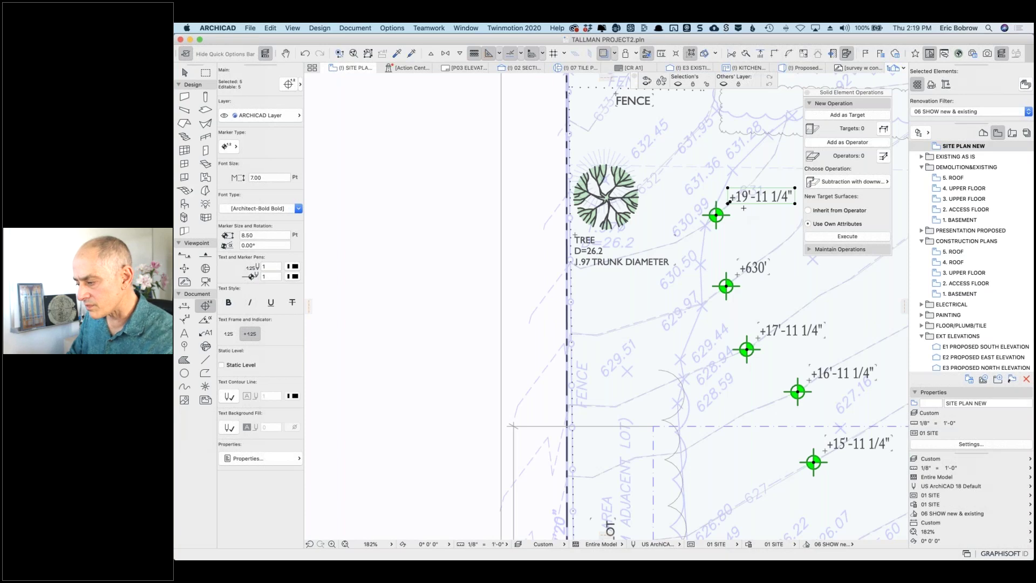
shift+click(729, 205)
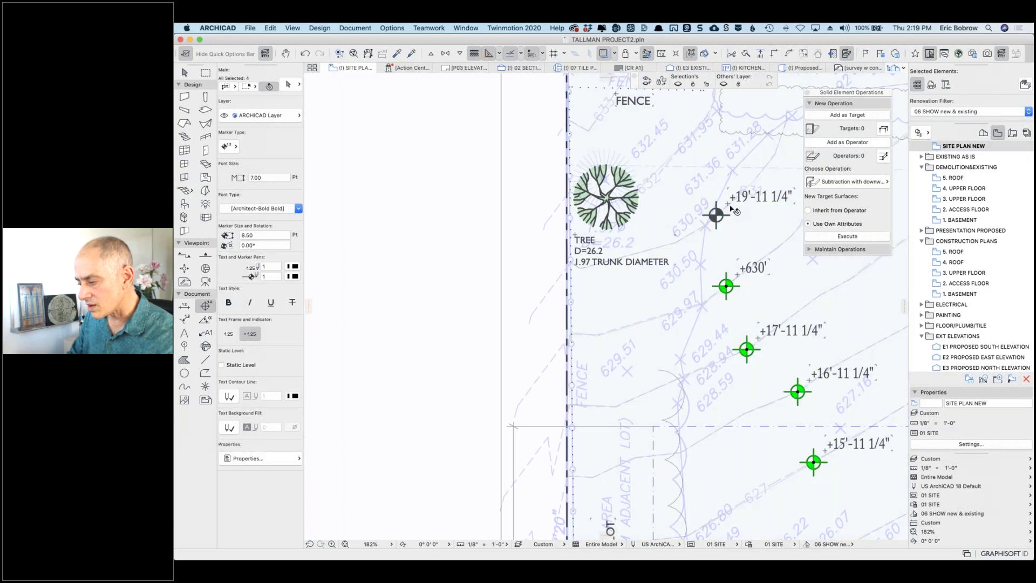
shift+click(729, 204)
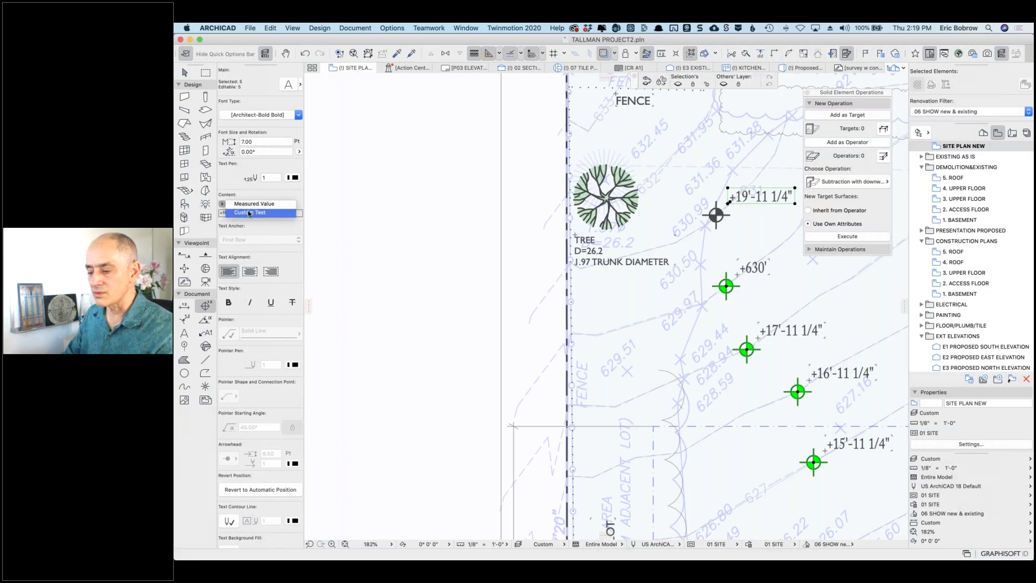
click(281, 212)
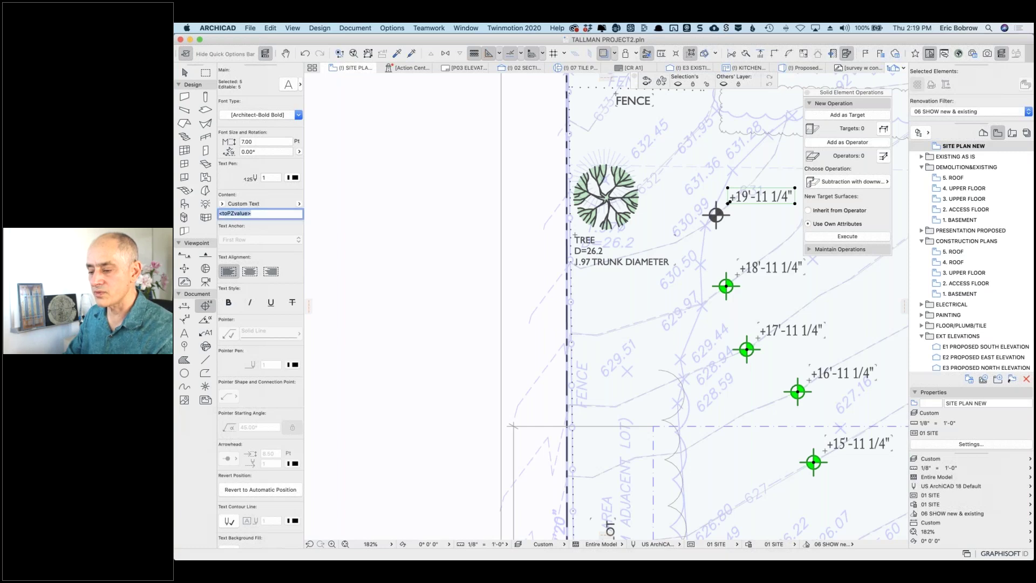
click(297, 204)
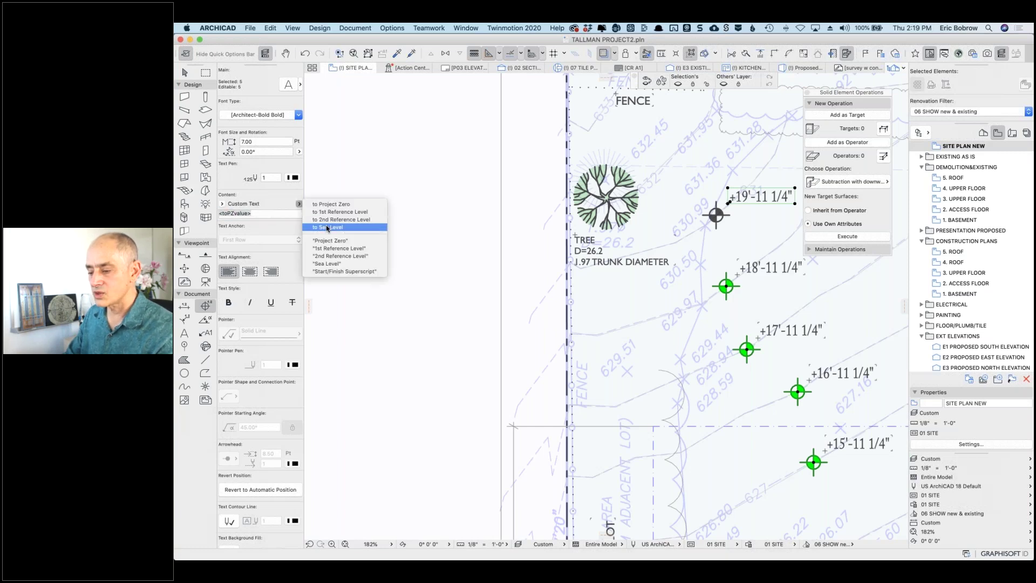
click(327, 227)
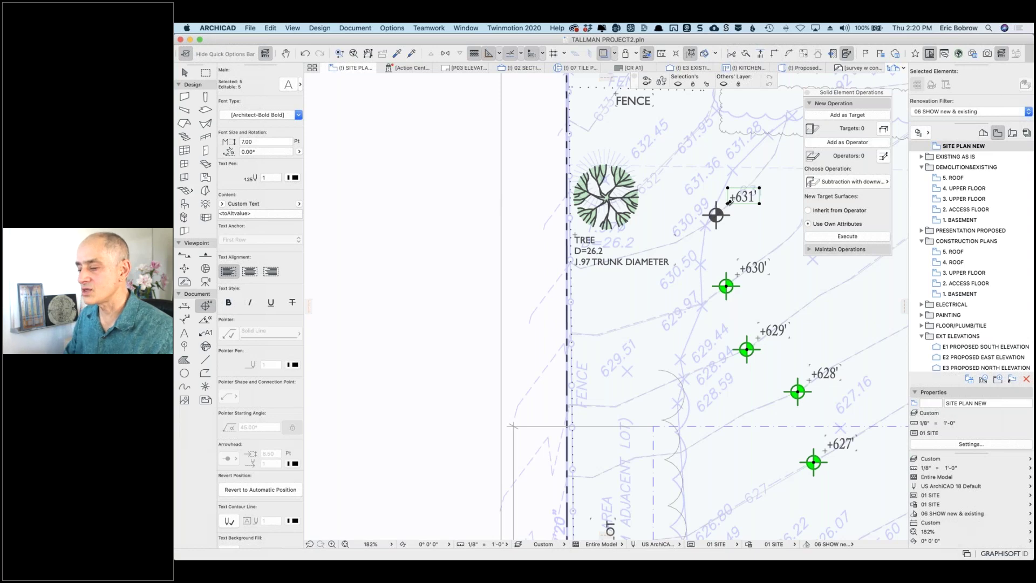
Step: Review the height reference options for the level dimensions' custom text, and clear the selection
click(219, 211)
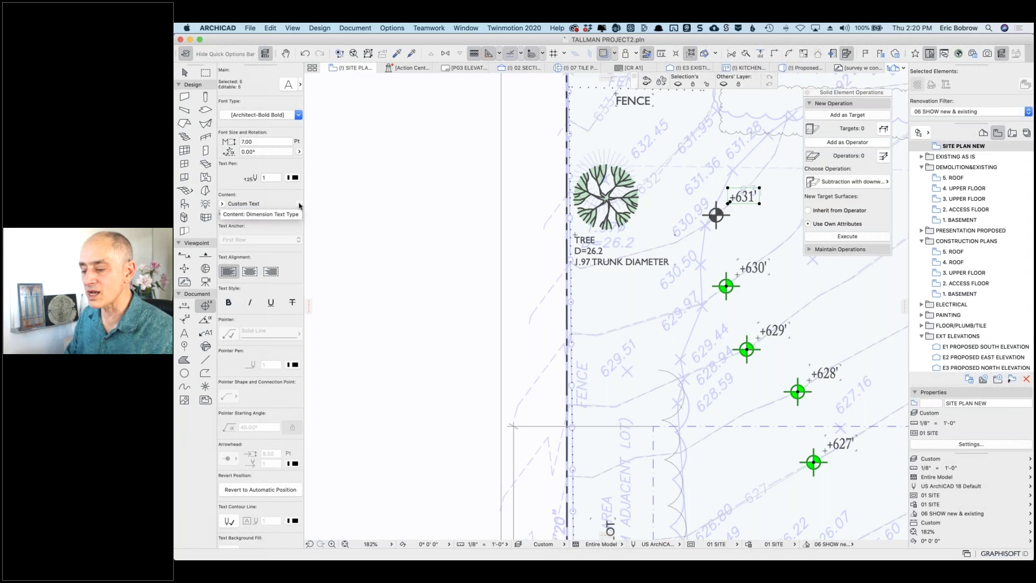
click(299, 204)
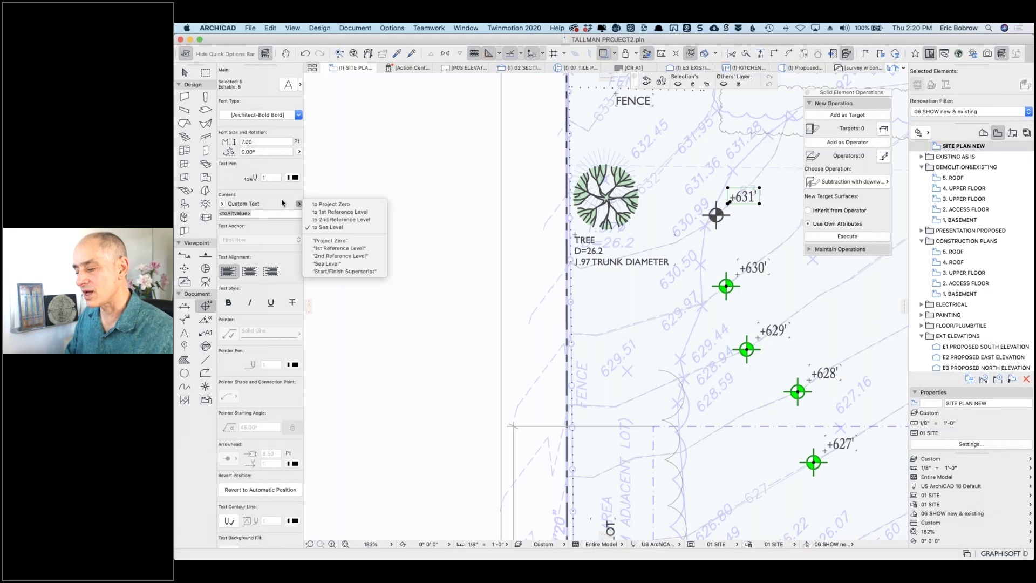
key(Escape)
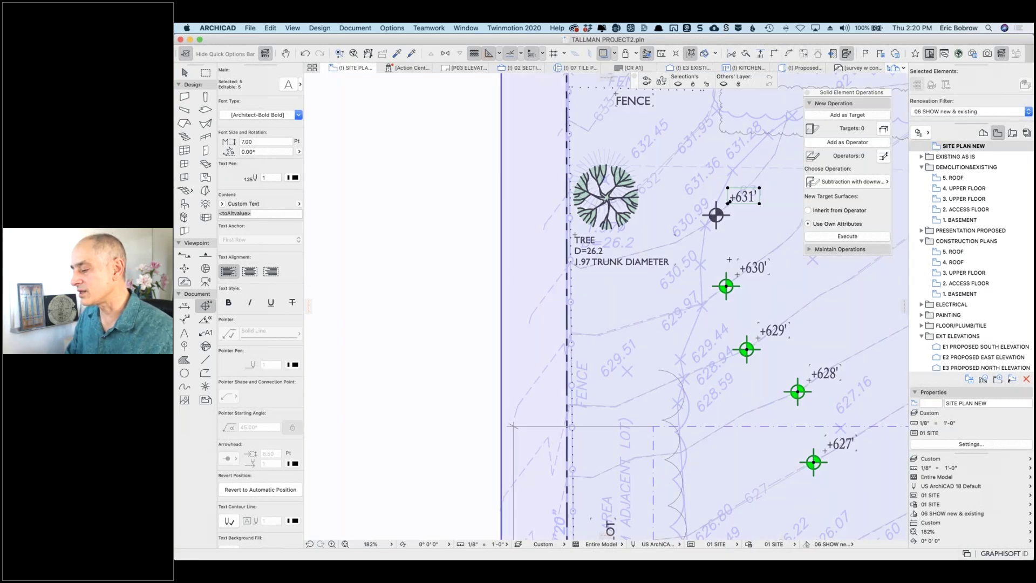
scroll(730, 260, down, 5)
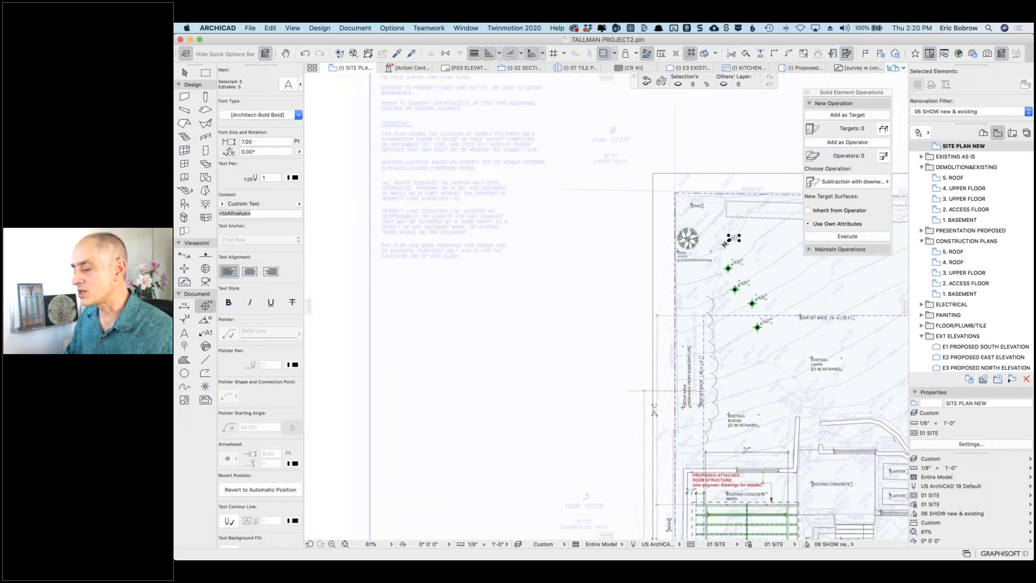
key(Escape)
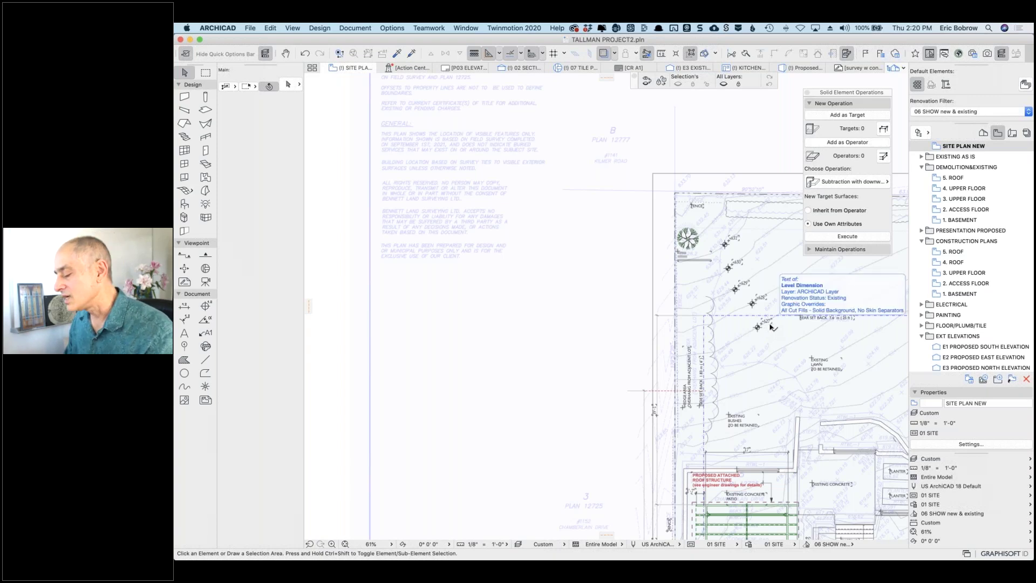
click(772, 326)
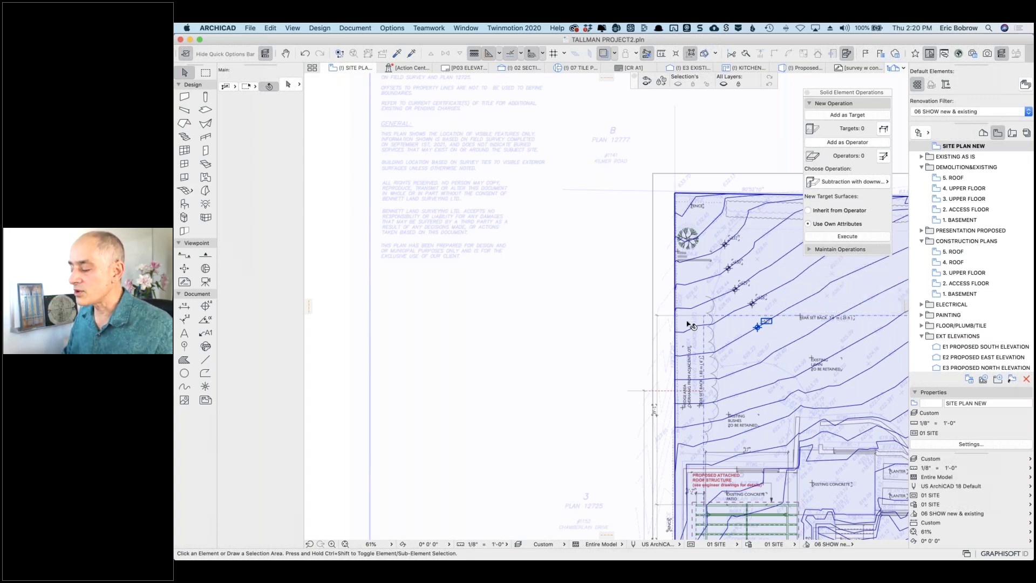
click(601, 319)
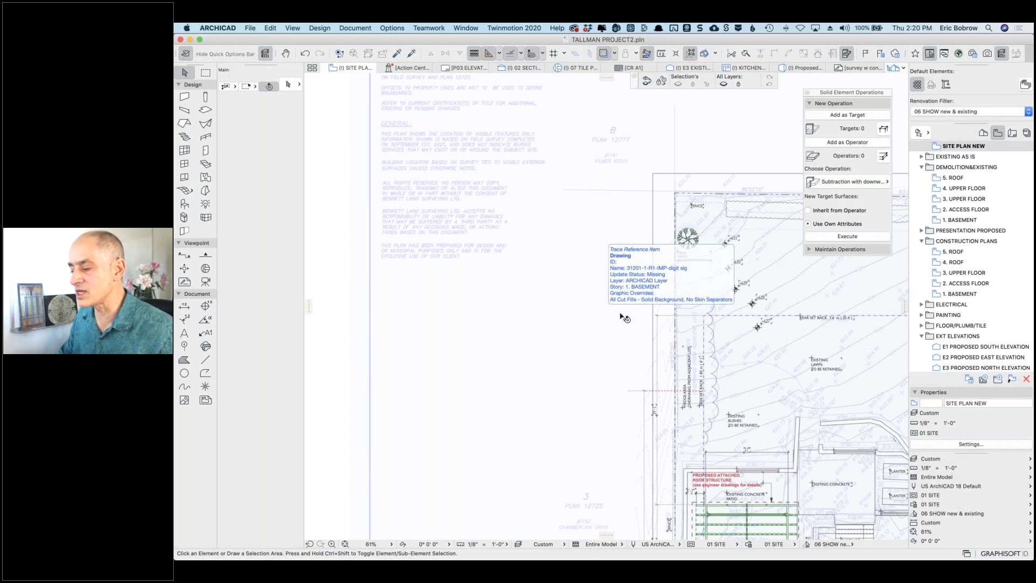
Step: Set the Mesh tool's default top elevation to 600 feet and bottom elevation to 590 feet, measured from Sea Level
click(184, 191)
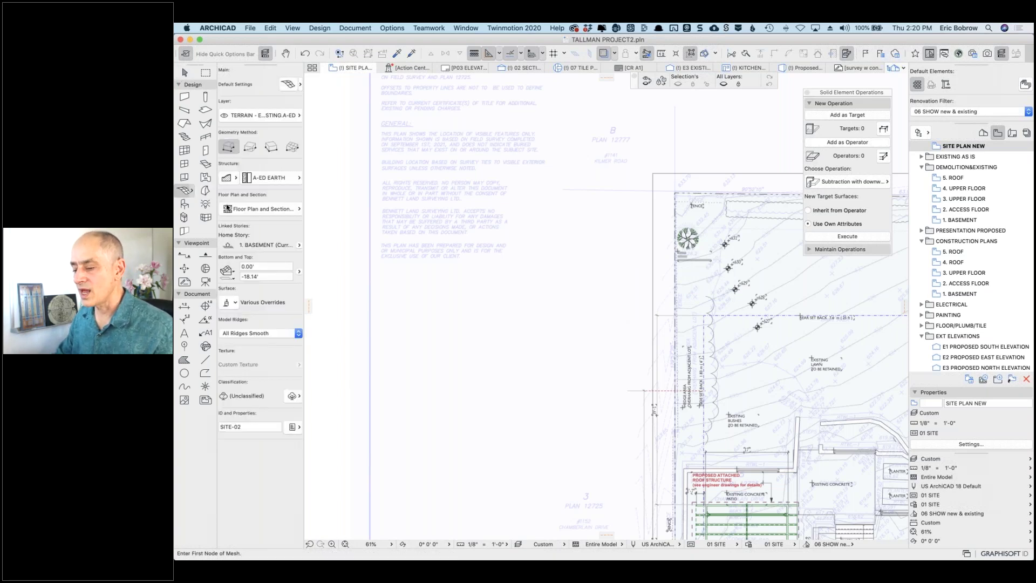
click(247, 266)
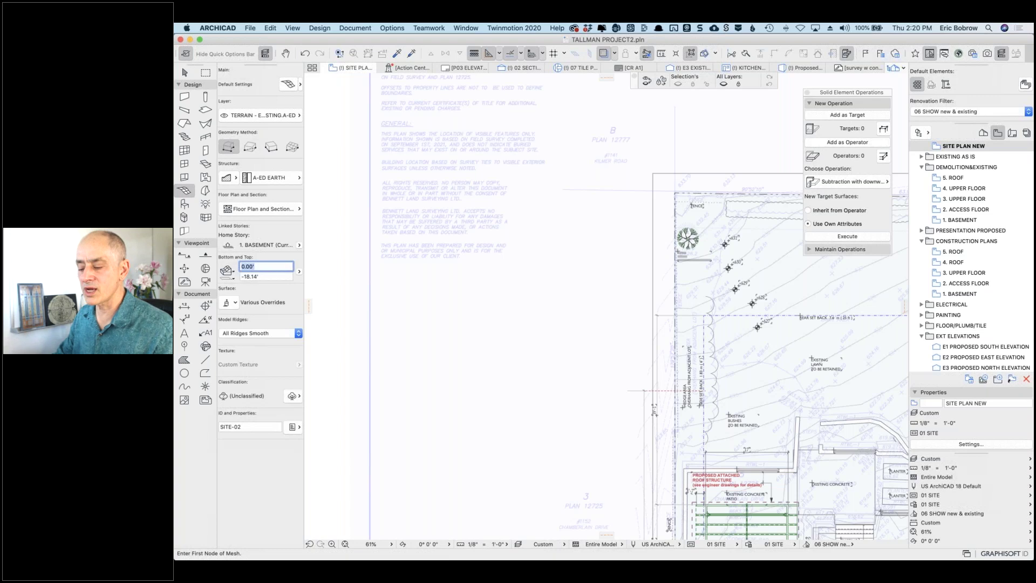
click(299, 273)
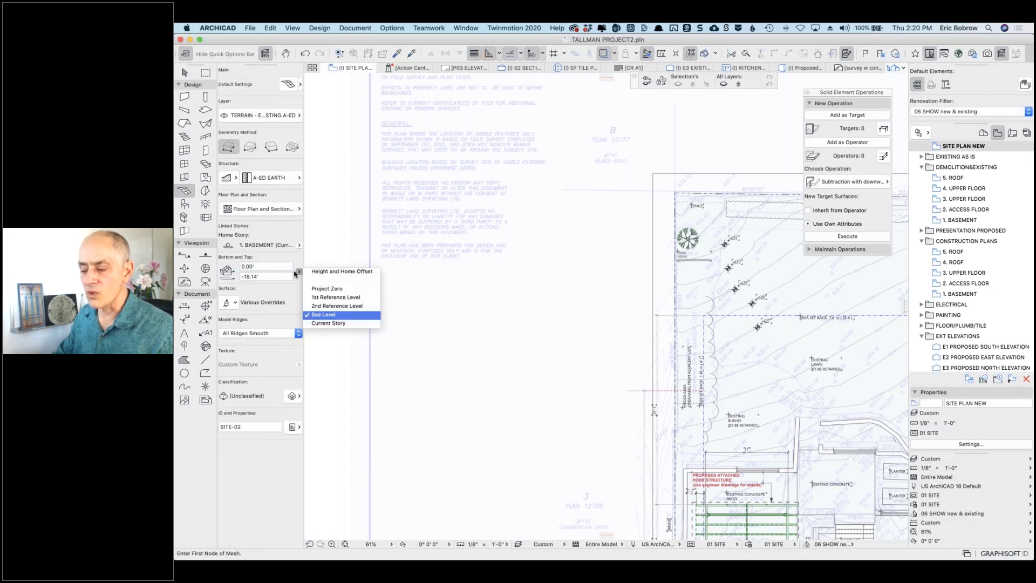
key(Escape)
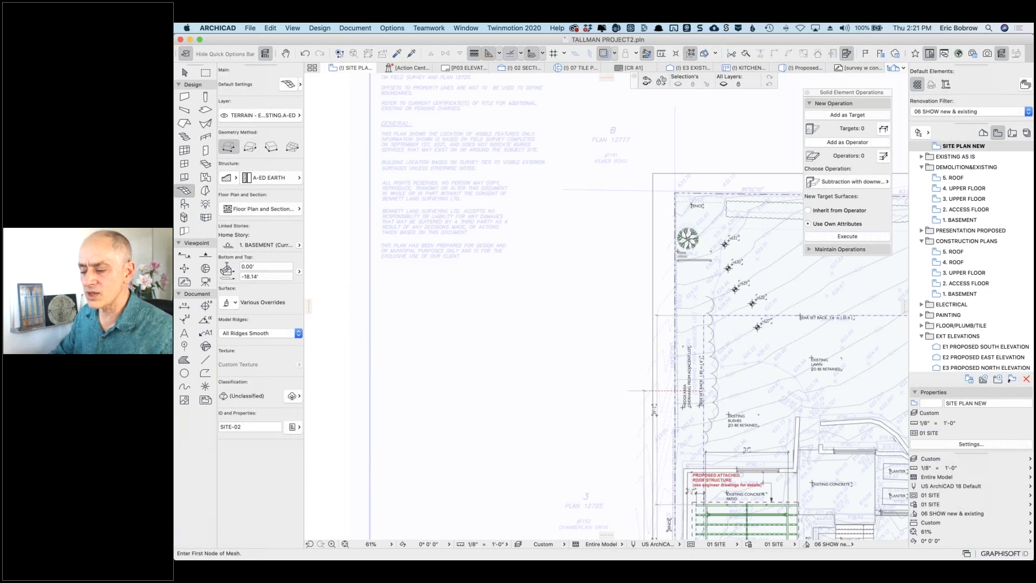
click(262, 266)
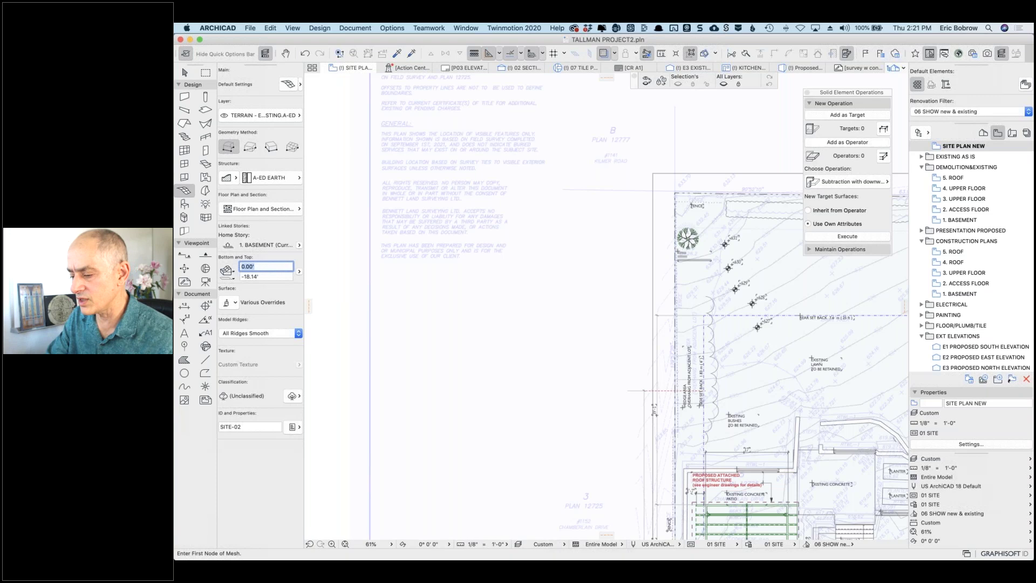
text(600)
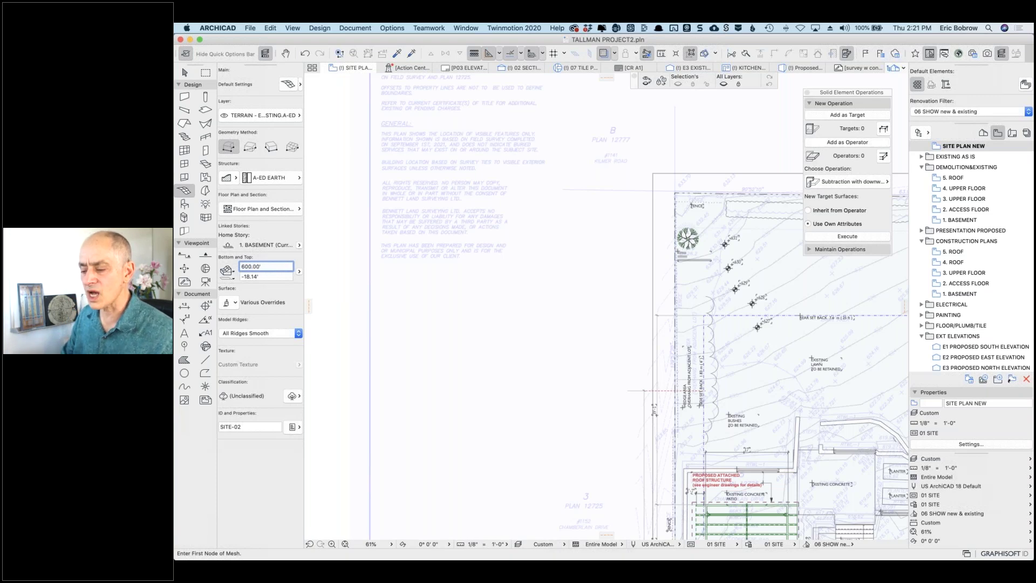
key(Tab)
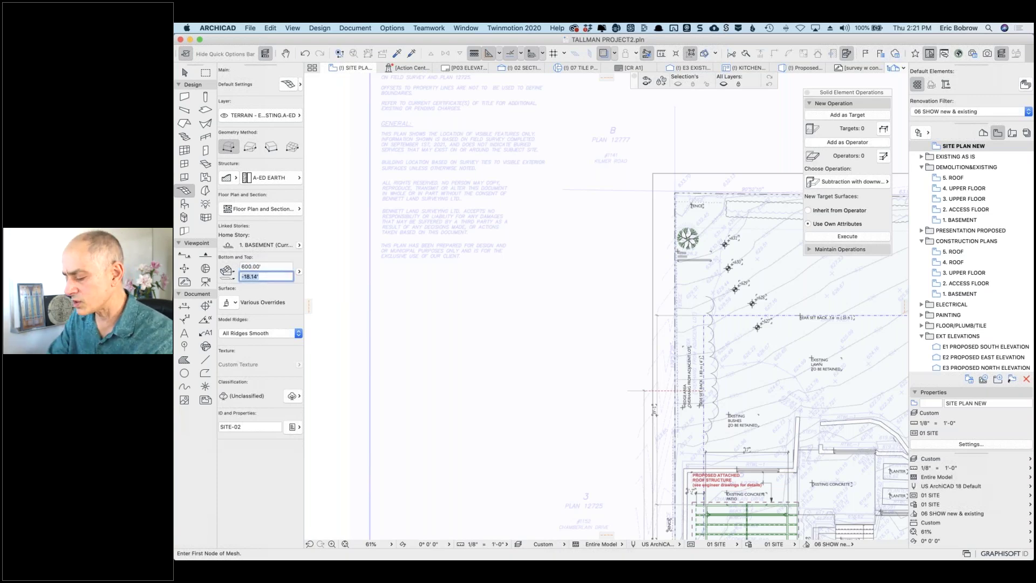
text(590)
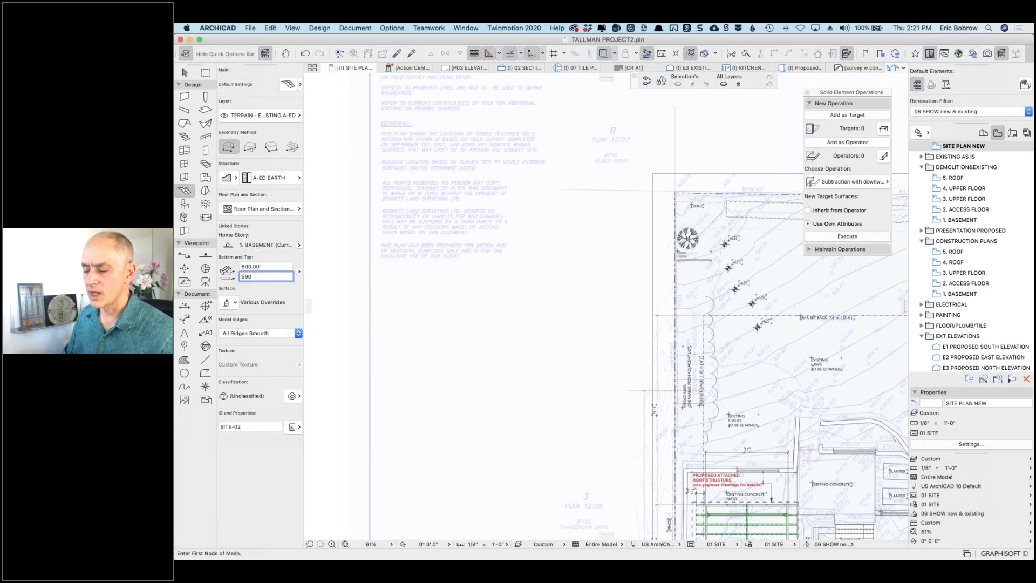
key(Return)
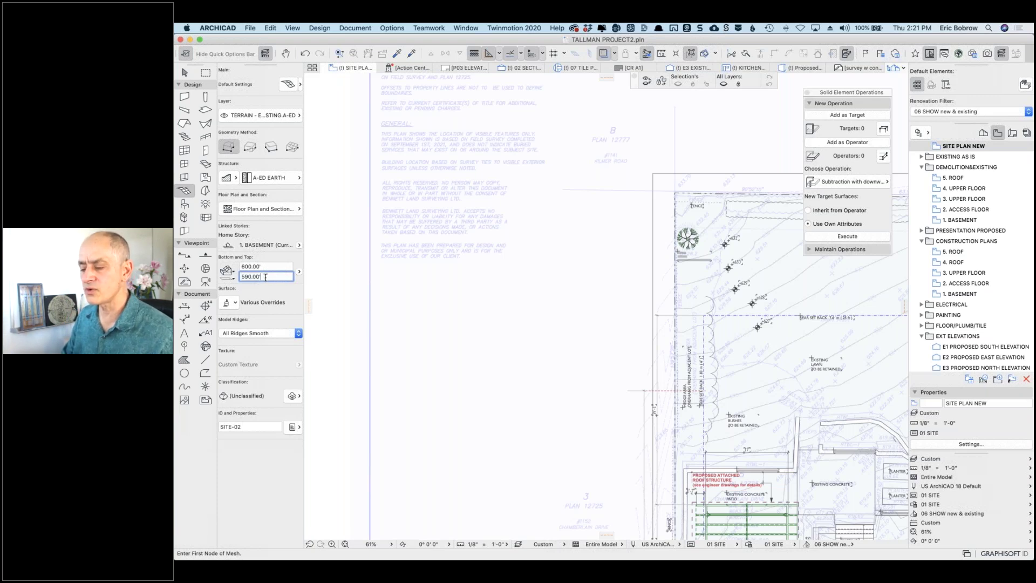
Step: Draw a rectangular mesh about 59 by 60 feet in the empty area west of the lot
click(353, 154)
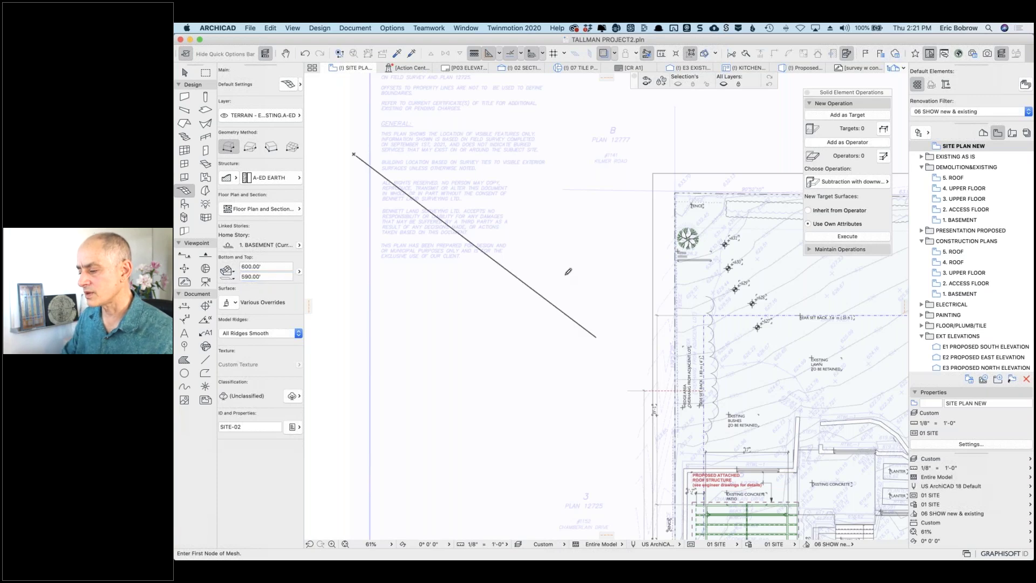
click(250, 146)
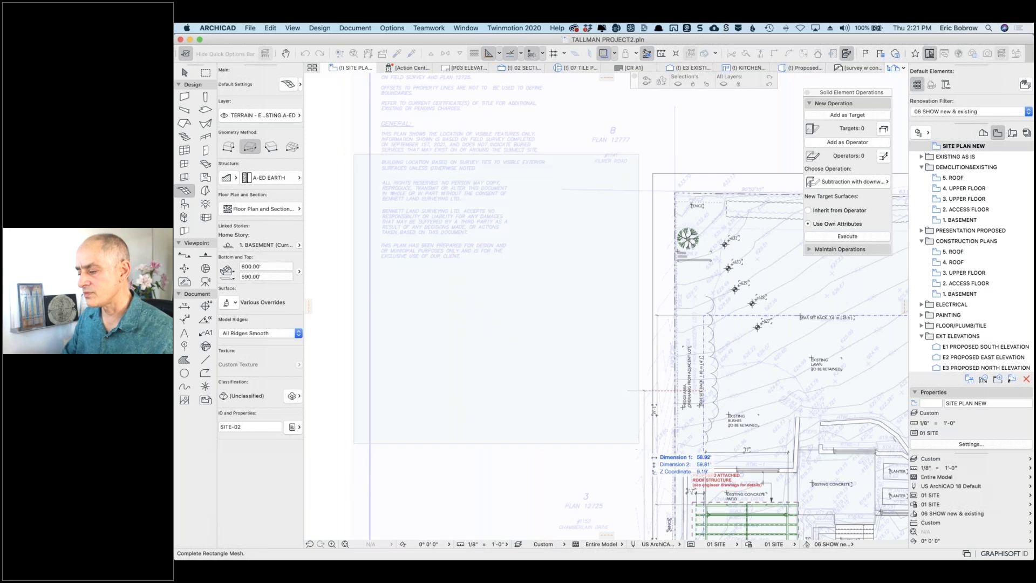
click(639, 444)
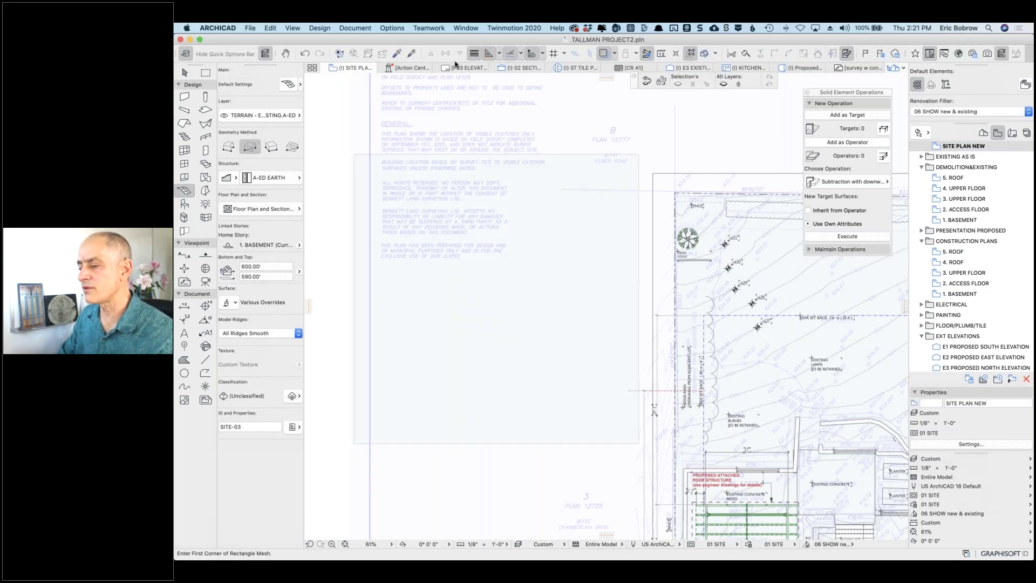
Step: Inspect the new mesh beside the terrain in the Proposed Perspective 3D view and return to the site plan
click(811, 69)
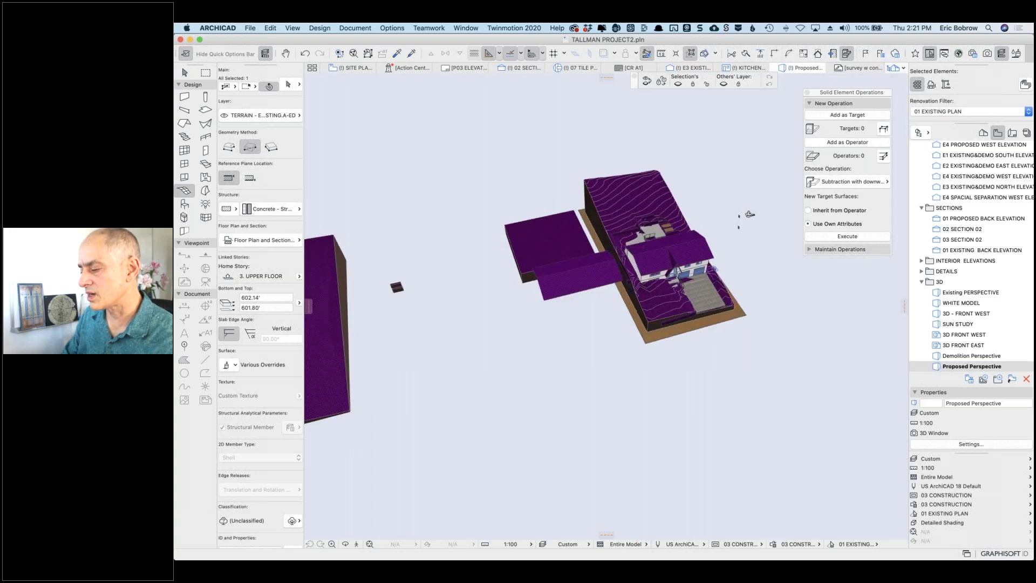
shift+middle_drag(502, 198, 541, 179)
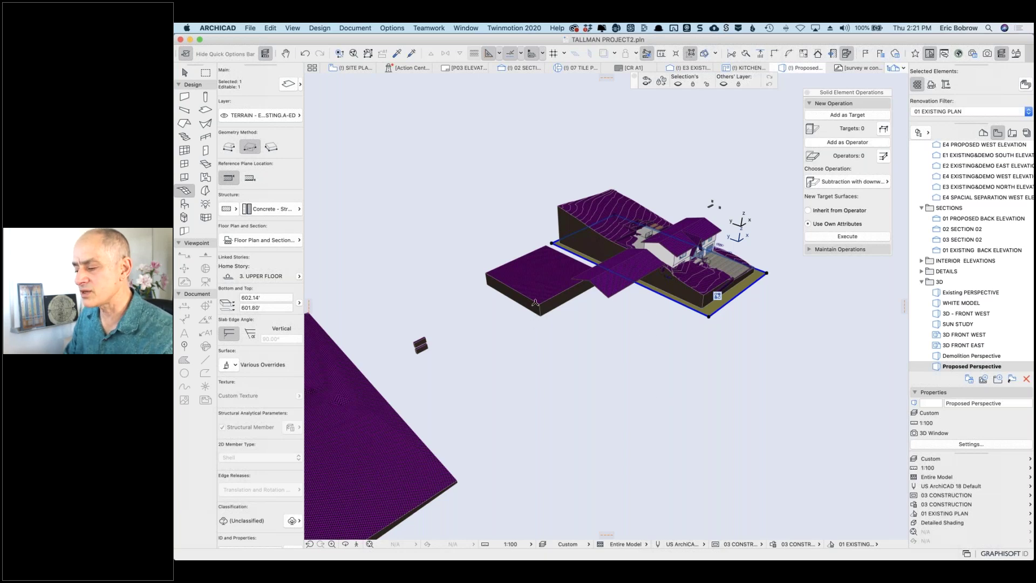
click(351, 70)
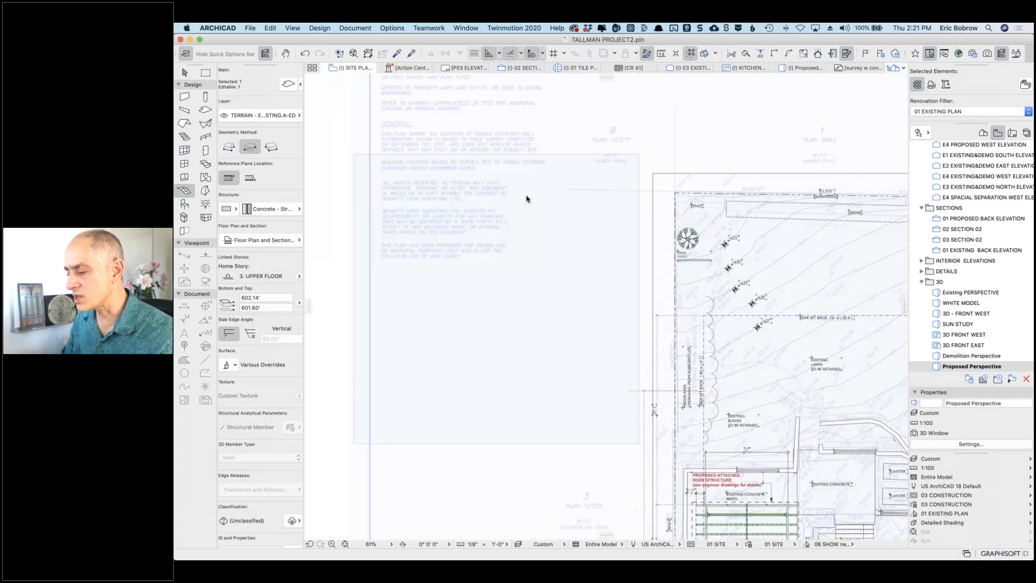
Step: Select the new rectangular mesh and start a polygonal line inside it near its north edge
shift+click(583, 154)
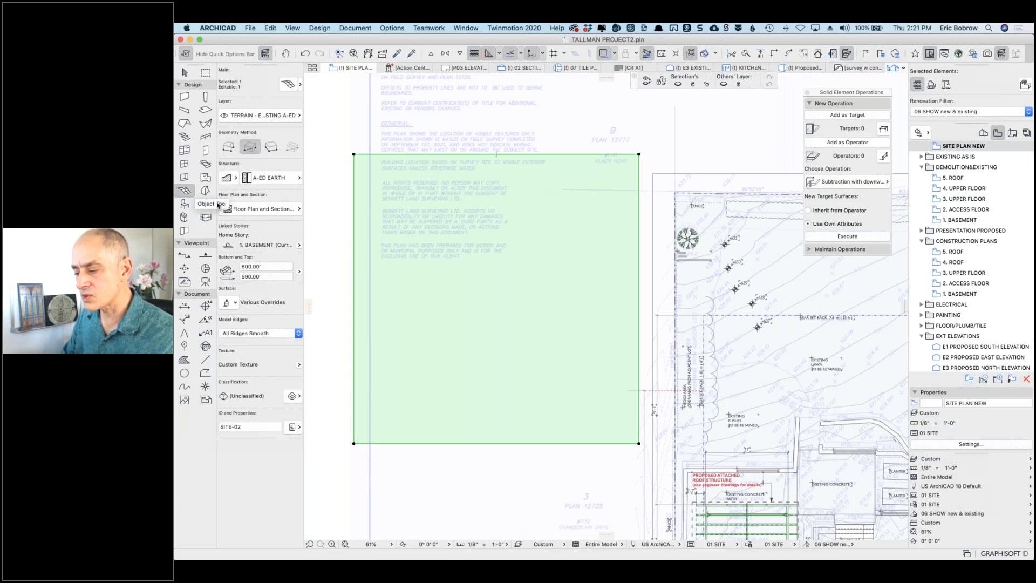
click(596, 164)
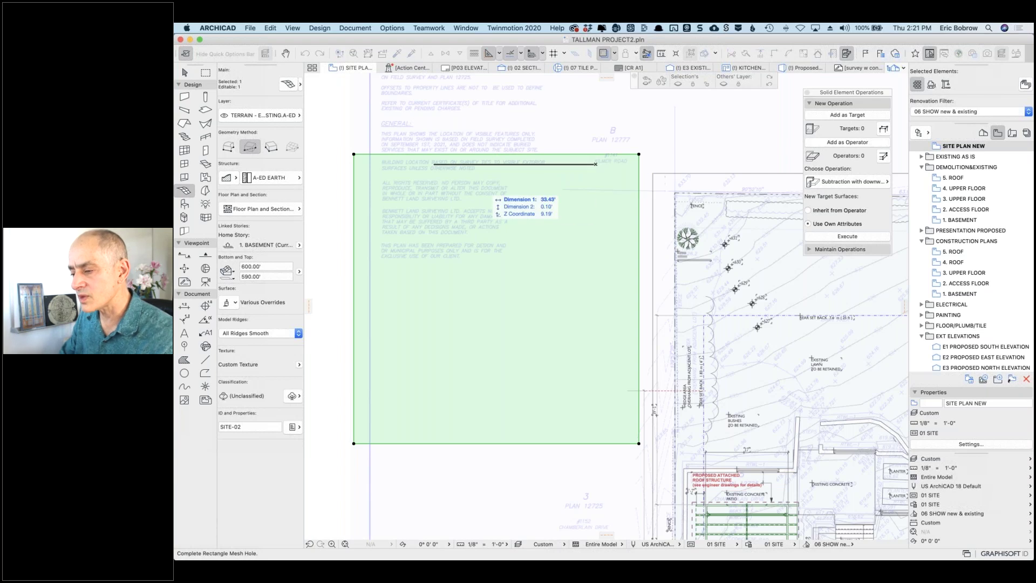
click(229, 146)
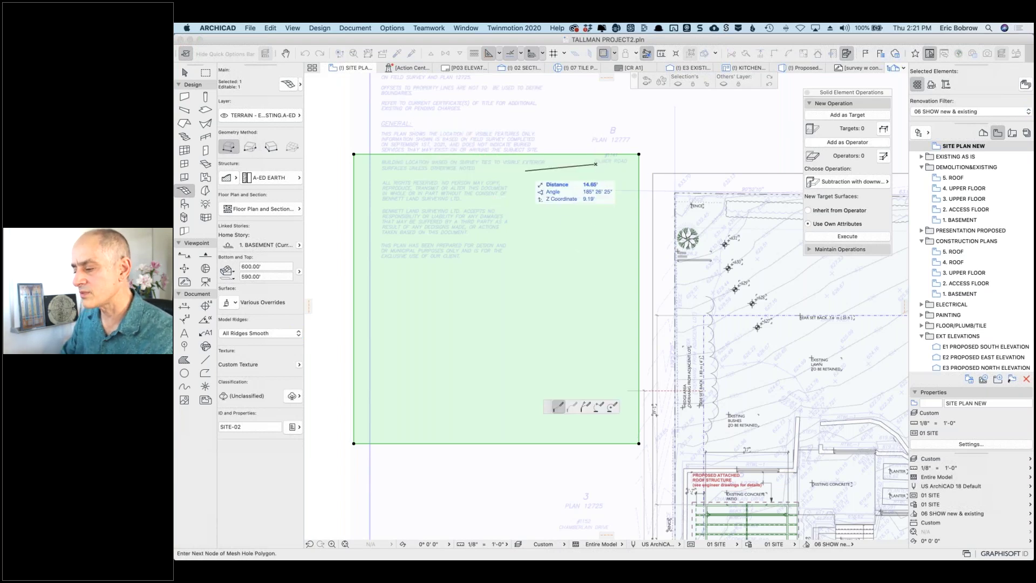
Step: Finish the irregular contour line across the mesh's upper part, past its left edge, and add it as new points fitted to user ridges
click(493, 212)
click(471, 219)
click(412, 212)
click(380, 238)
double_click(332, 250)
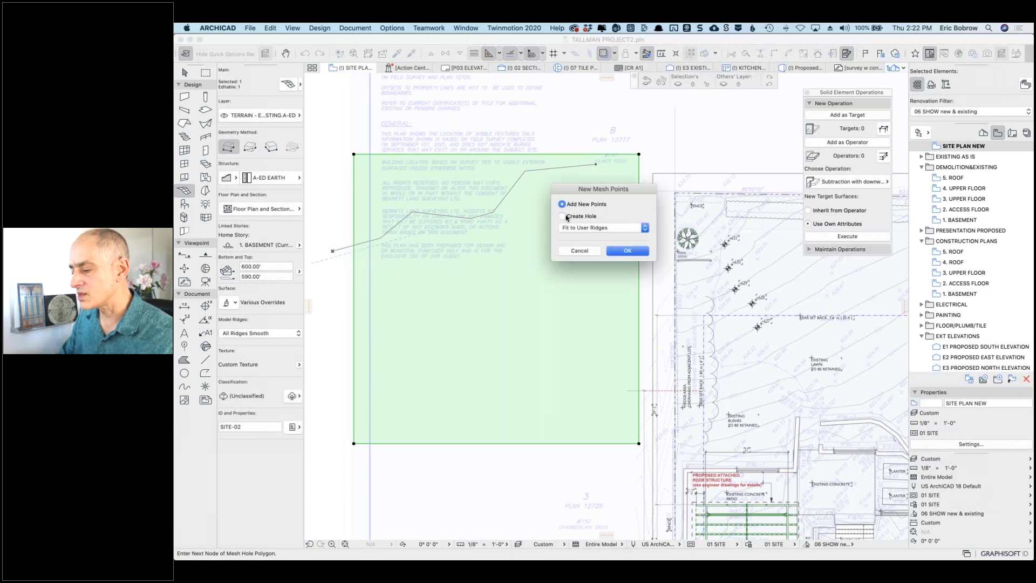
click(629, 251)
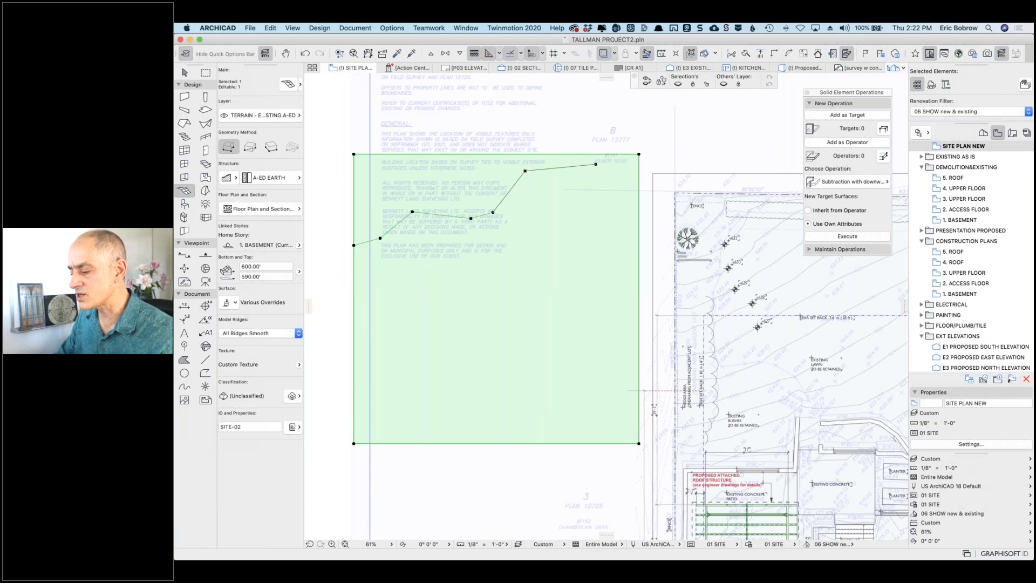
Step: Set all points of the new contour line to a height of 630' relative to Sea Level, and switch the height reference to Mesh Reference Plane
click(526, 172)
click(574, 408)
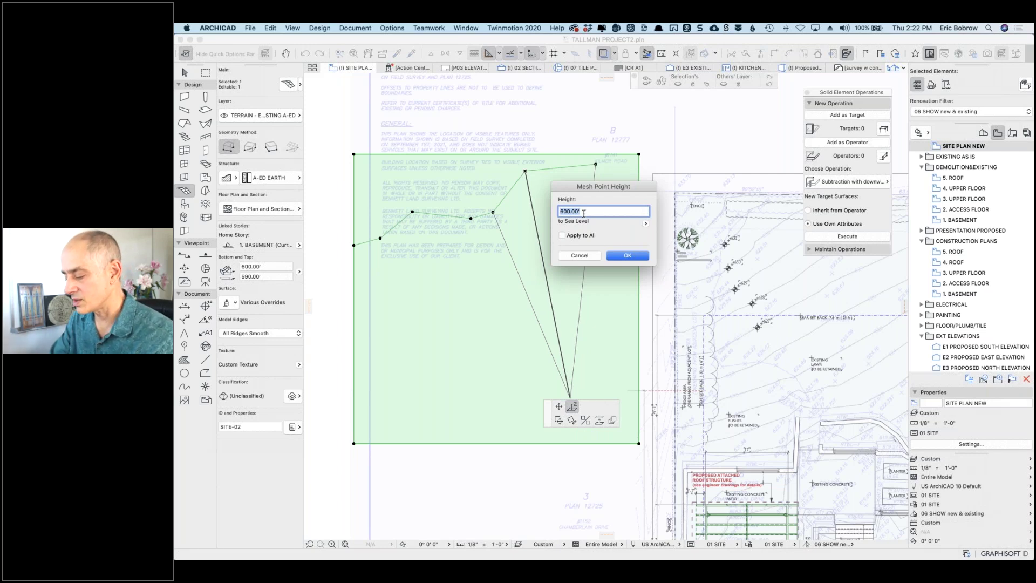
text(630)
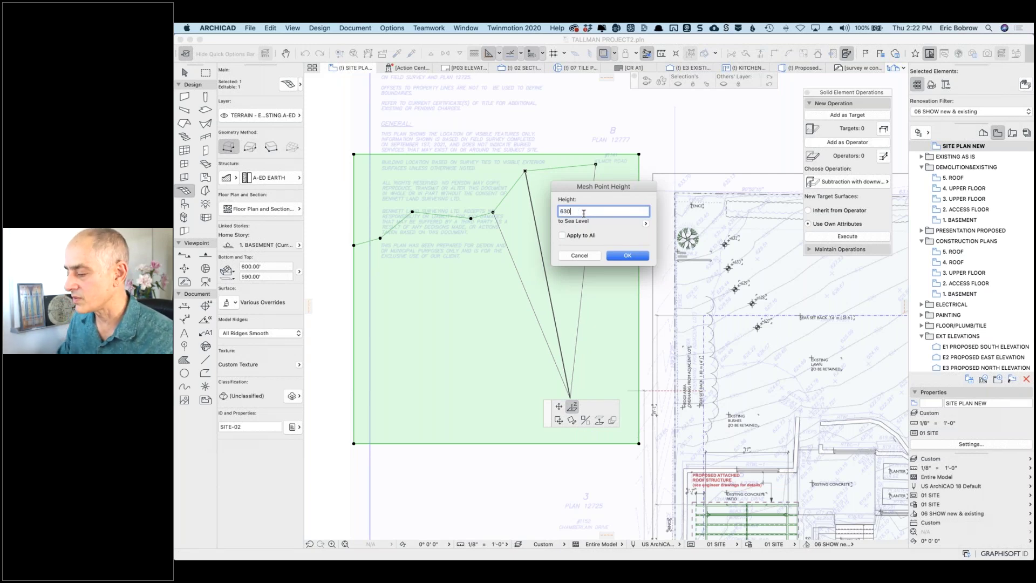
click(574, 238)
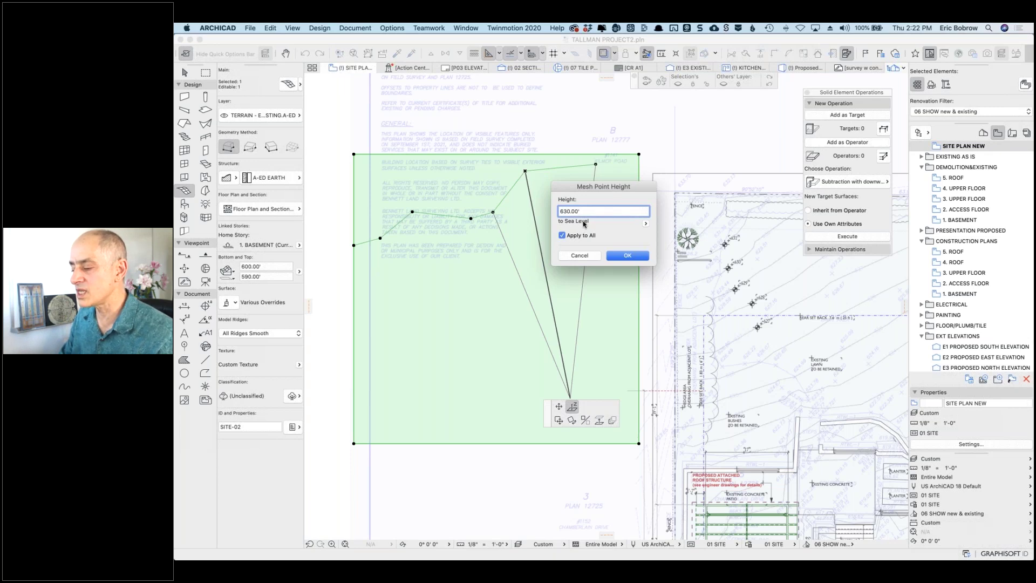
click(646, 224)
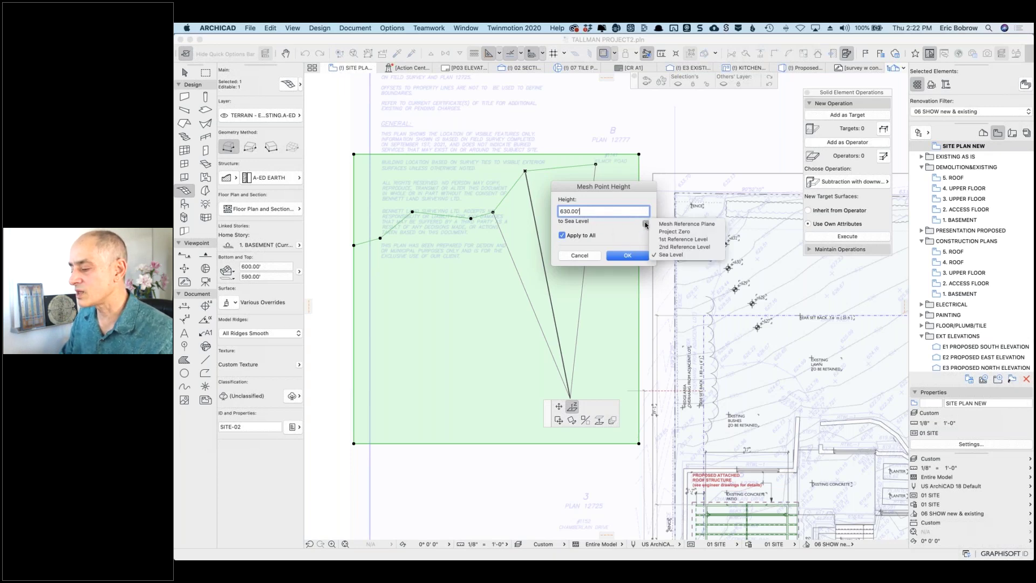
click(685, 224)
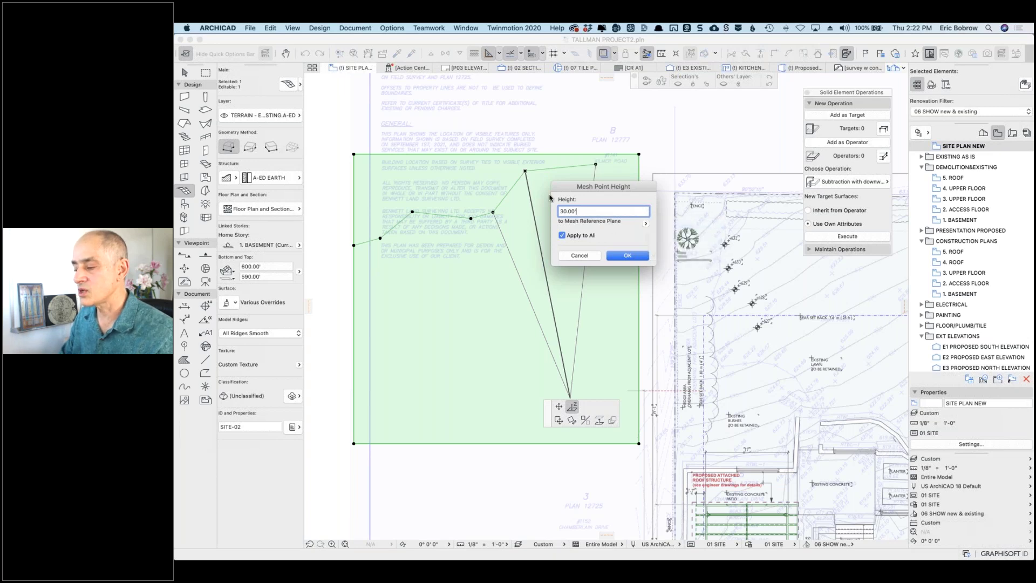
click(646, 223)
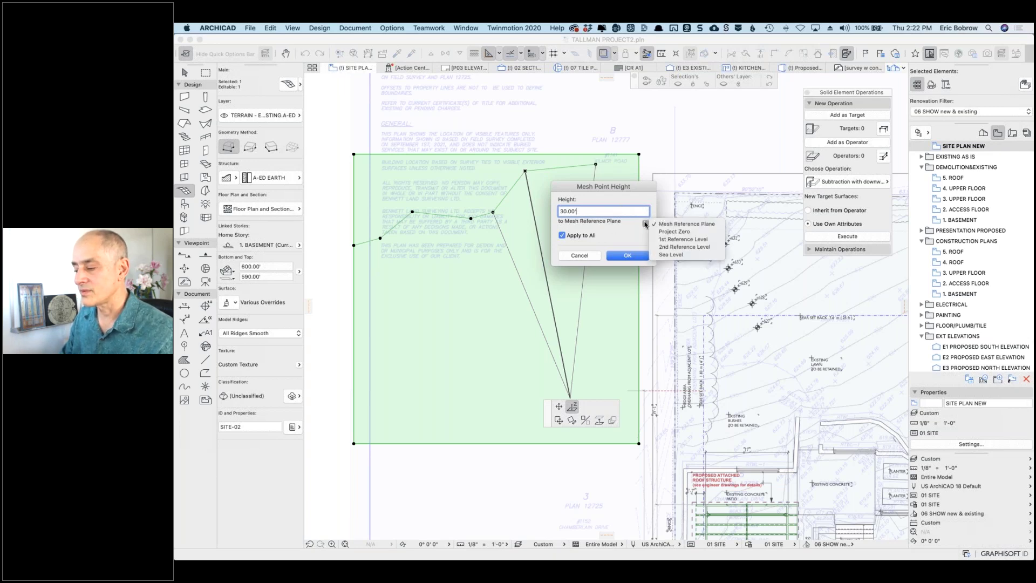
click(645, 256)
click(628, 256)
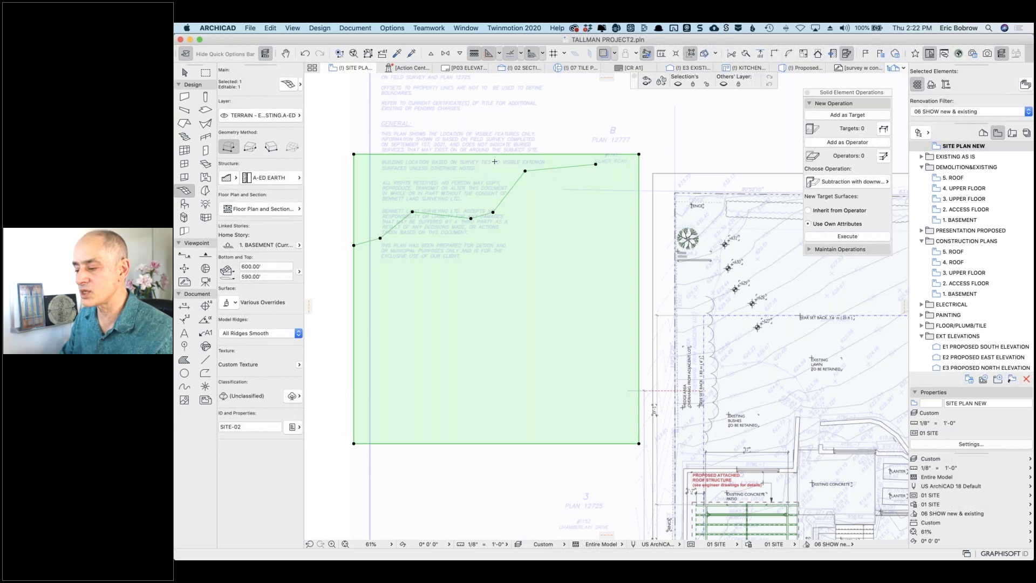
Step: Set the mesh's upper-left corner point alone to a height of 640' relative to Sea Level
click(355, 154)
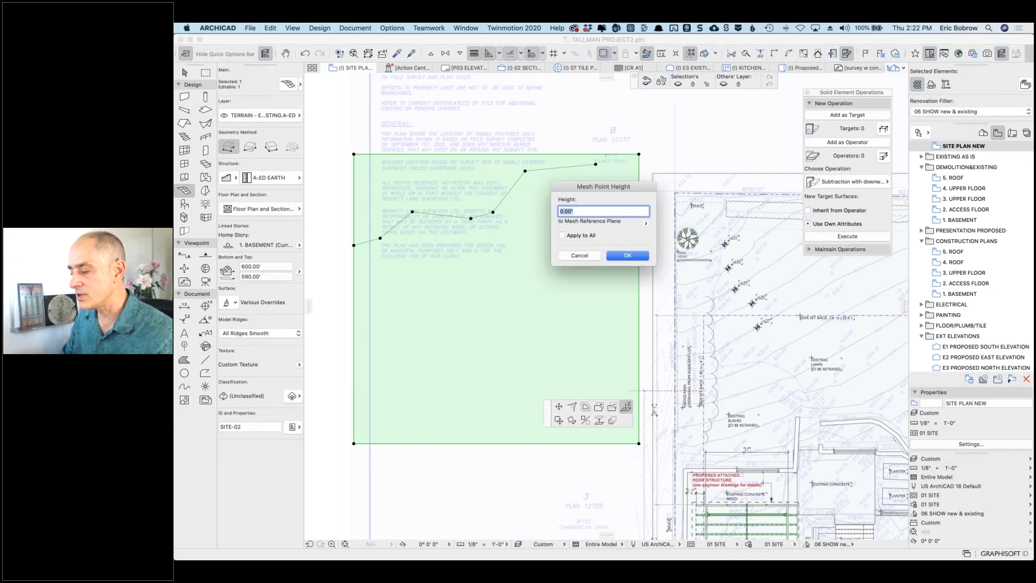
click(646, 223)
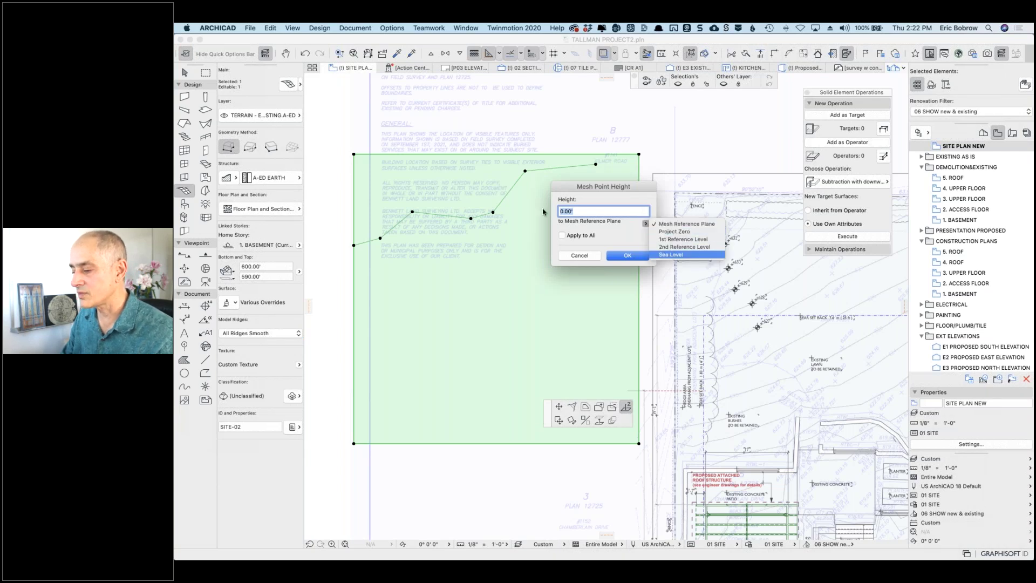
key(Return)
text(640)
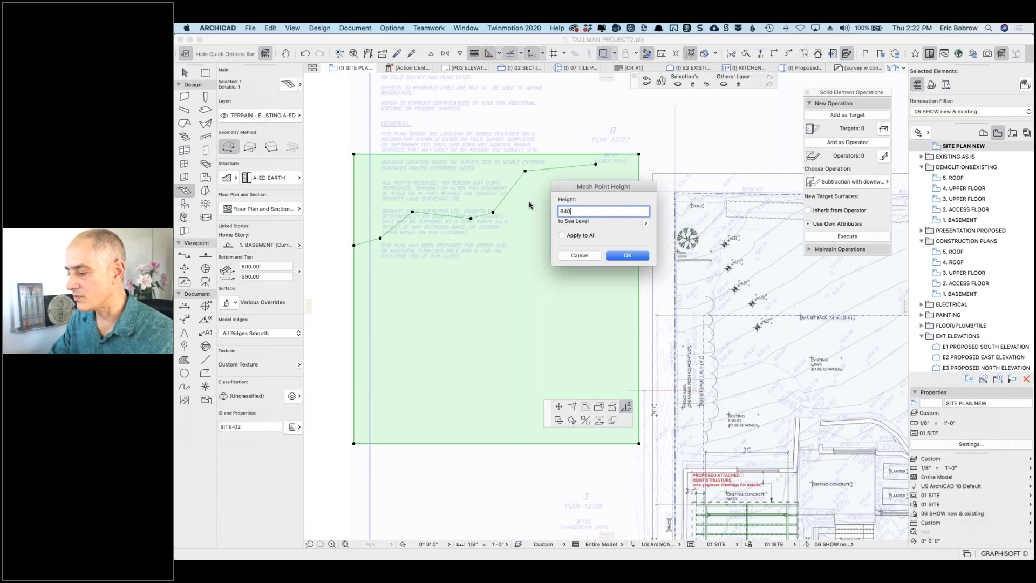
key(Return)
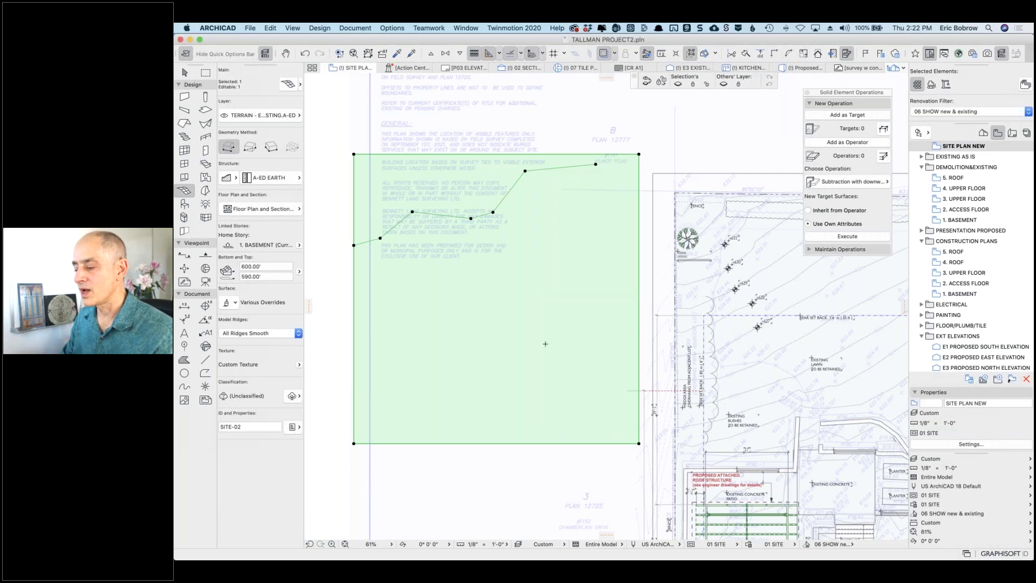
Step: Draw a second irregular contour line below the first across the mesh and add it as new points fitted to user ridges
click(619, 216)
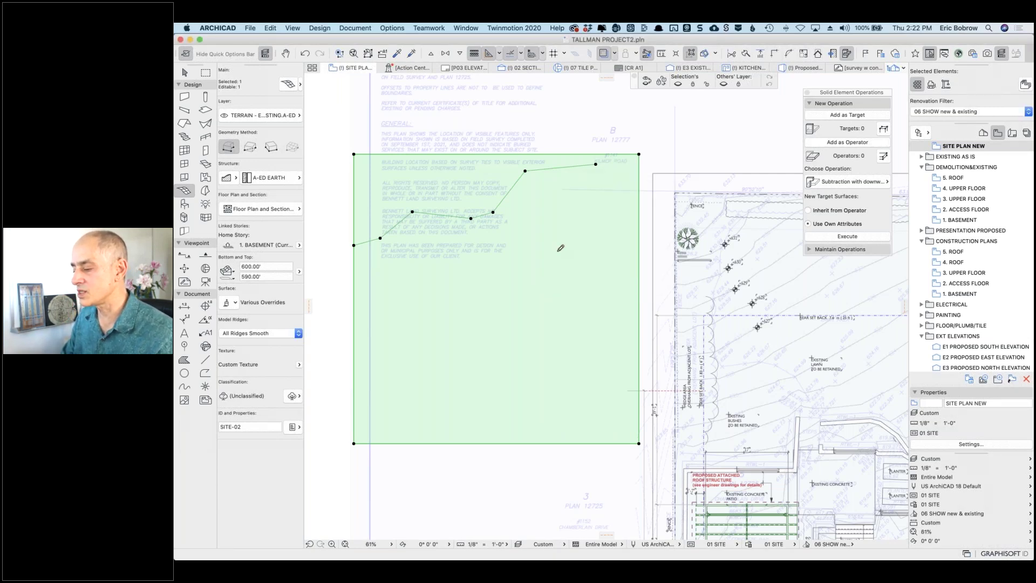
click(483, 265)
click(457, 294)
click(409, 297)
double_click(360, 286)
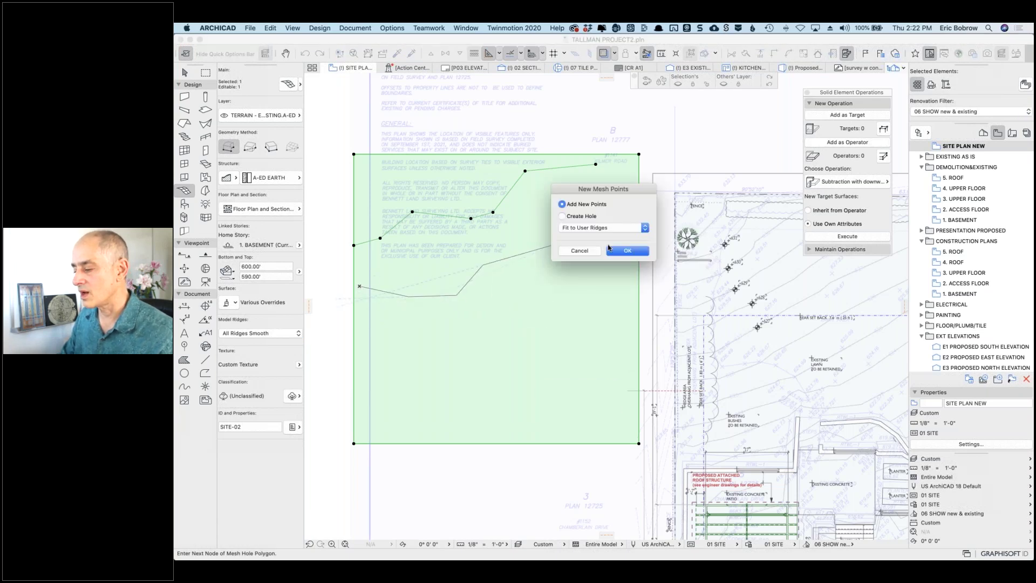
click(628, 250)
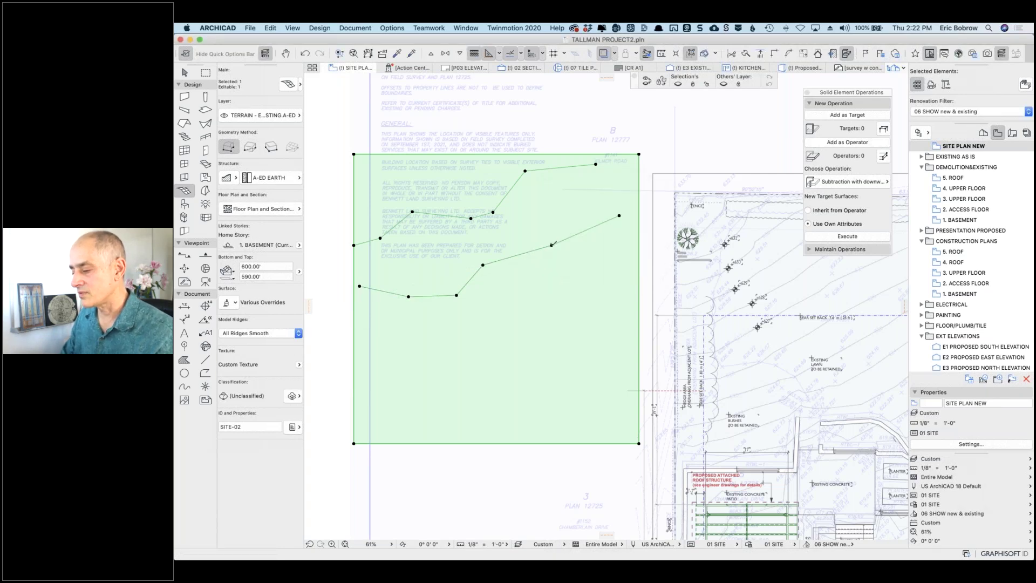
Step: Set the lower contour line's height to 620' relative to Sea Level with Apply to All, and deselect the mesh
click(552, 245)
click(608, 291)
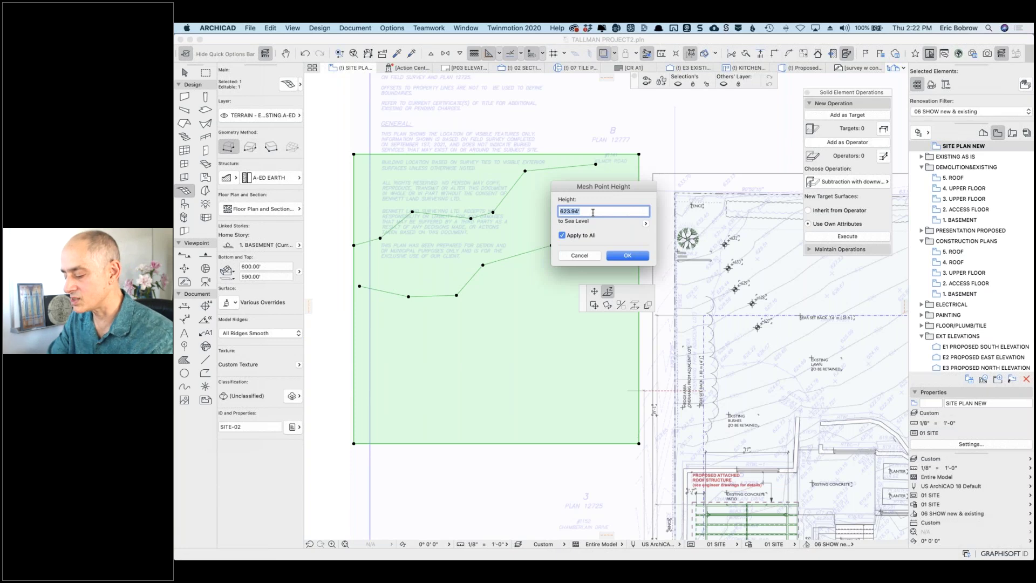
text(620)
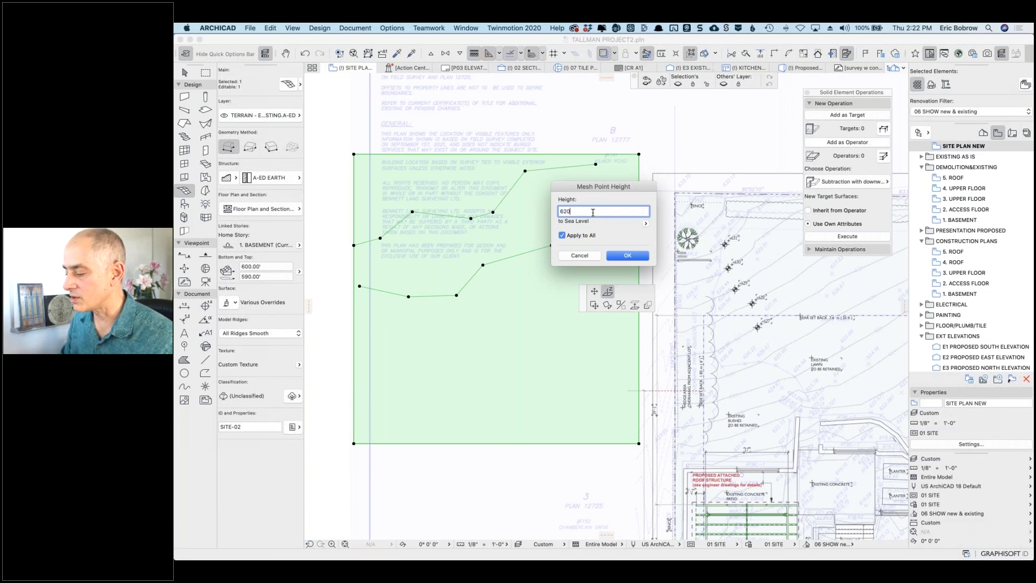
click(629, 256)
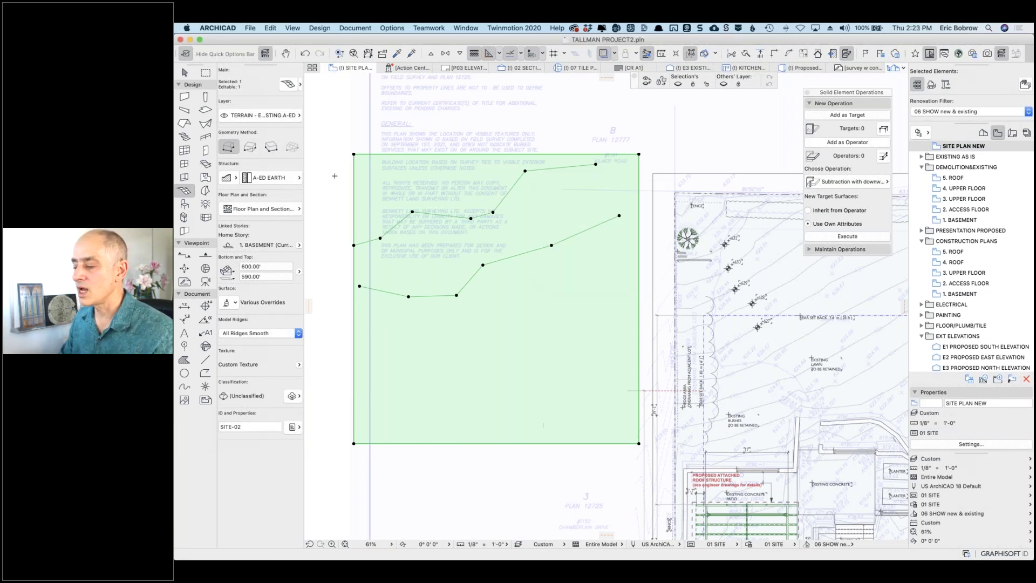
key(Escape)
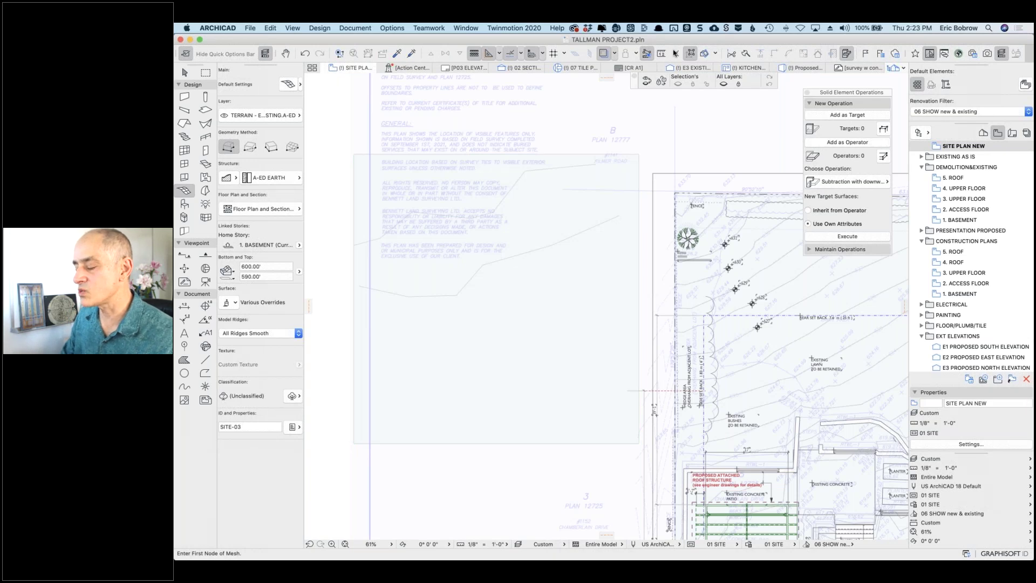
Step: Switch to the Proposed Perspective 3D view and select the large sloping terrain mesh with the checkered top surface
click(806, 69)
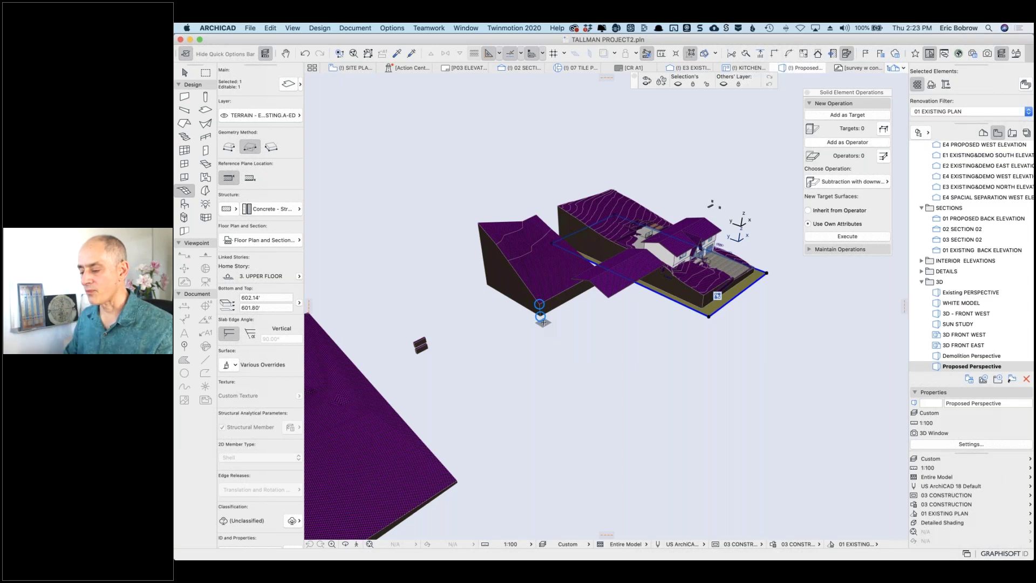
scroll(594, 334, up, 10)
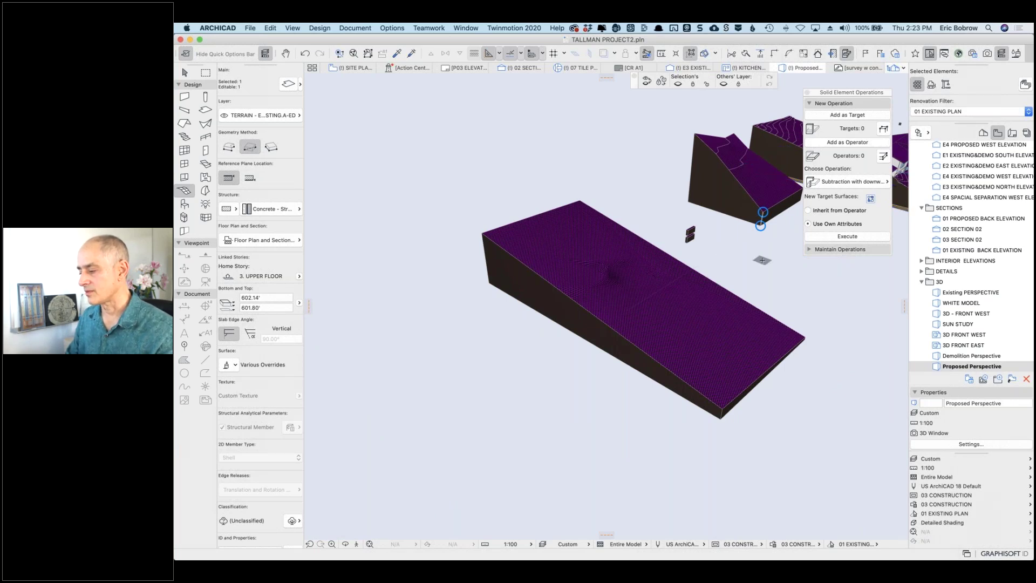
click(728, 369)
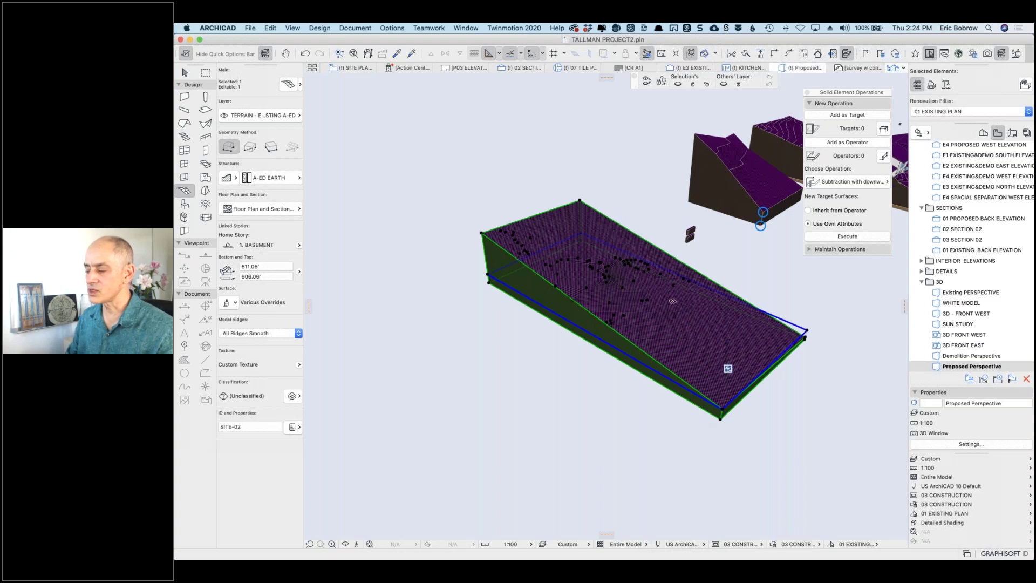
scroll(612, 283, up, 5)
scroll(612, 283, up, 8)
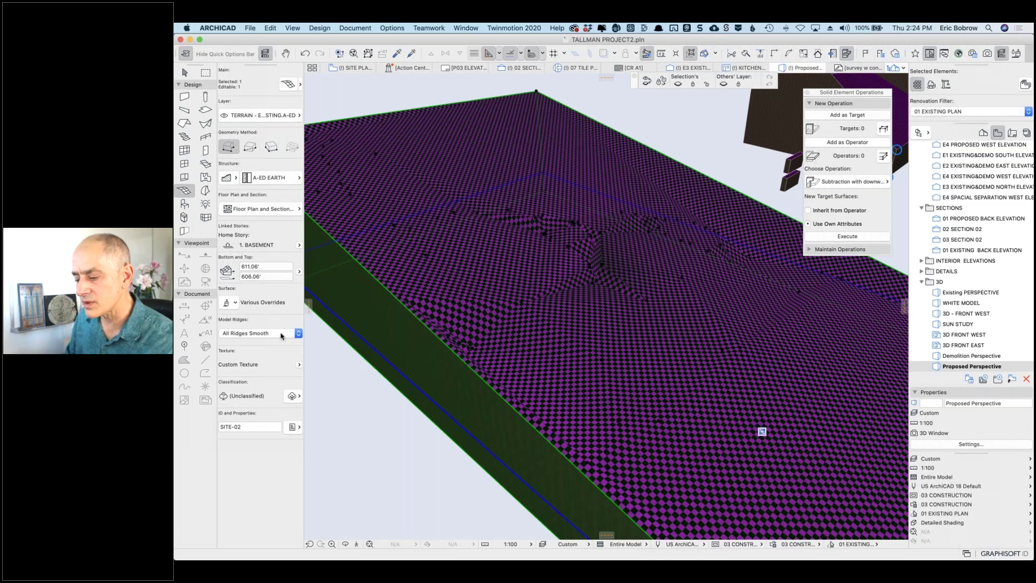
Step: Turn off the Landscaping - GRASS - A-ED override on the selected mesh's top surface
click(237, 305)
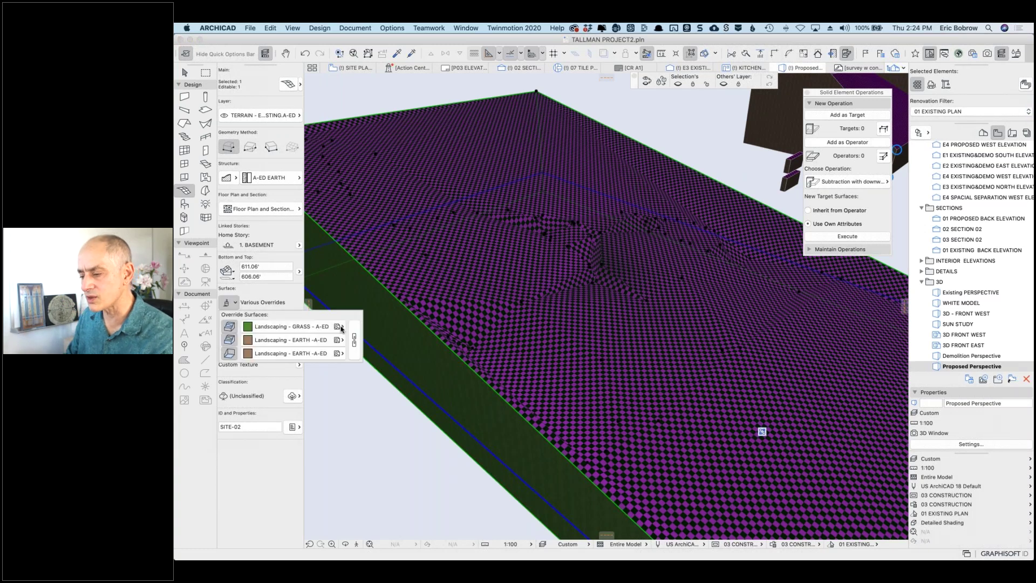
click(339, 328)
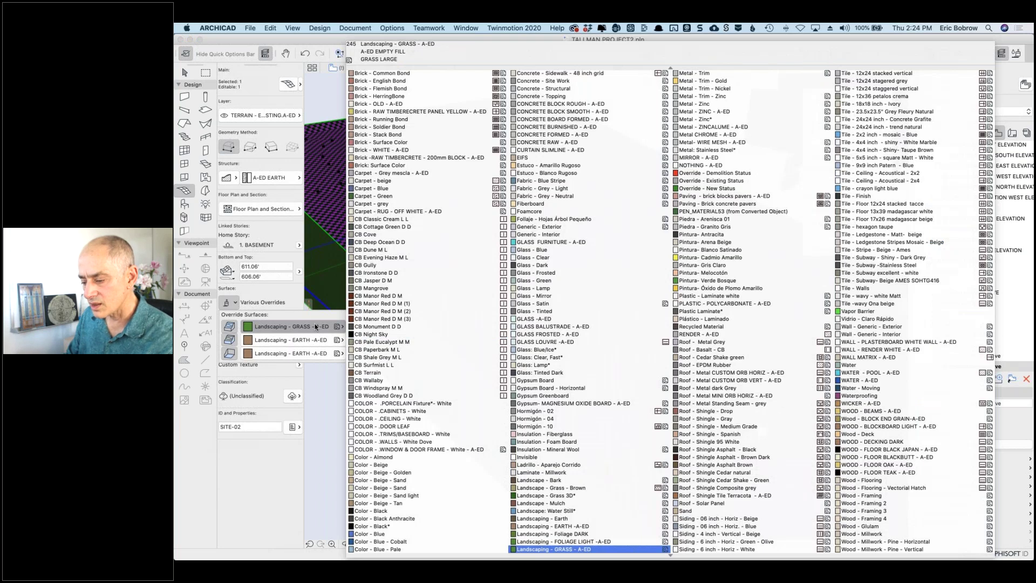
click(289, 328)
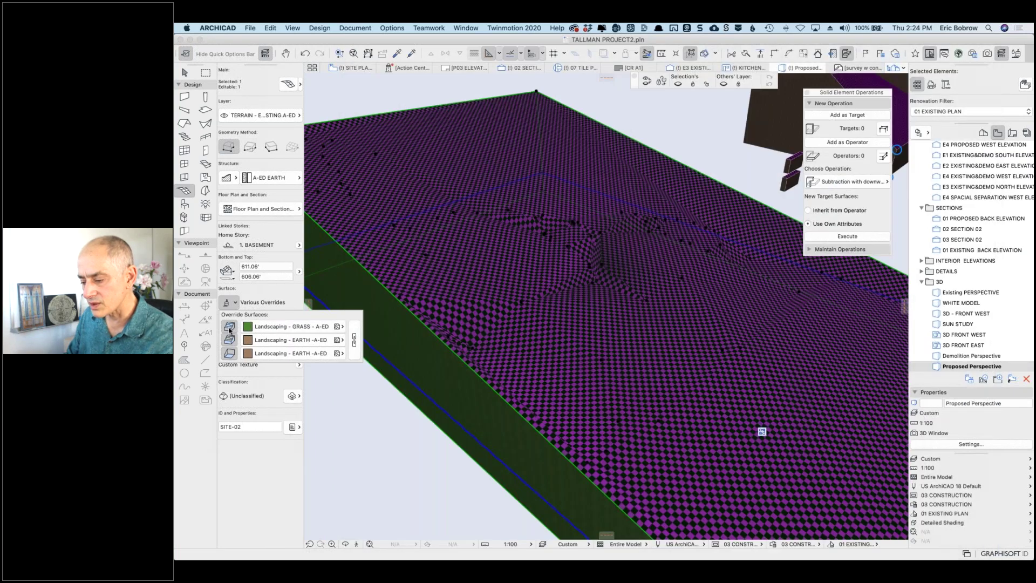
click(230, 327)
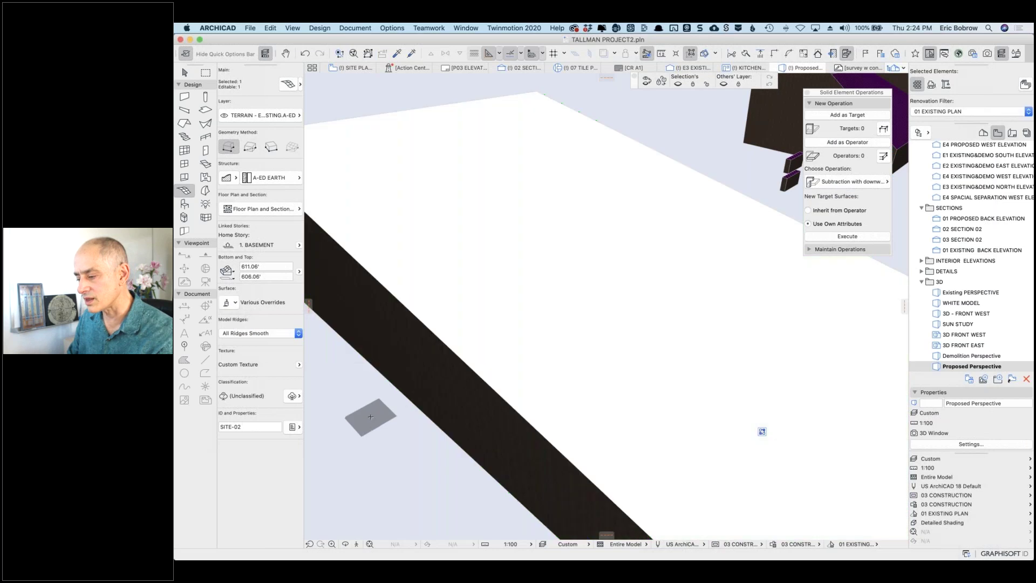
Step: Reselect the terrain mesh and turn its top surface override back on
key(Escape)
shift+click(510, 299)
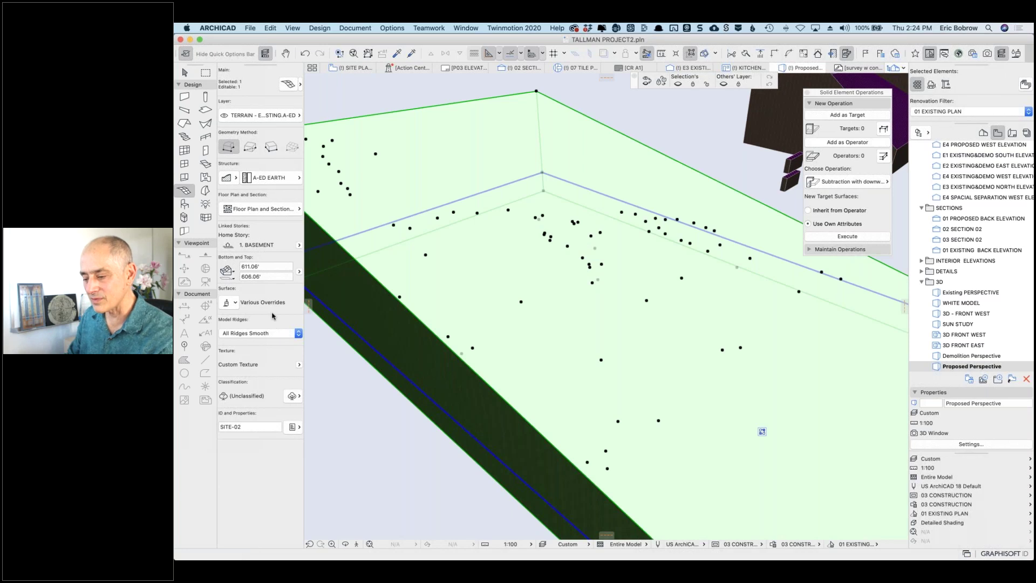
click(236, 304)
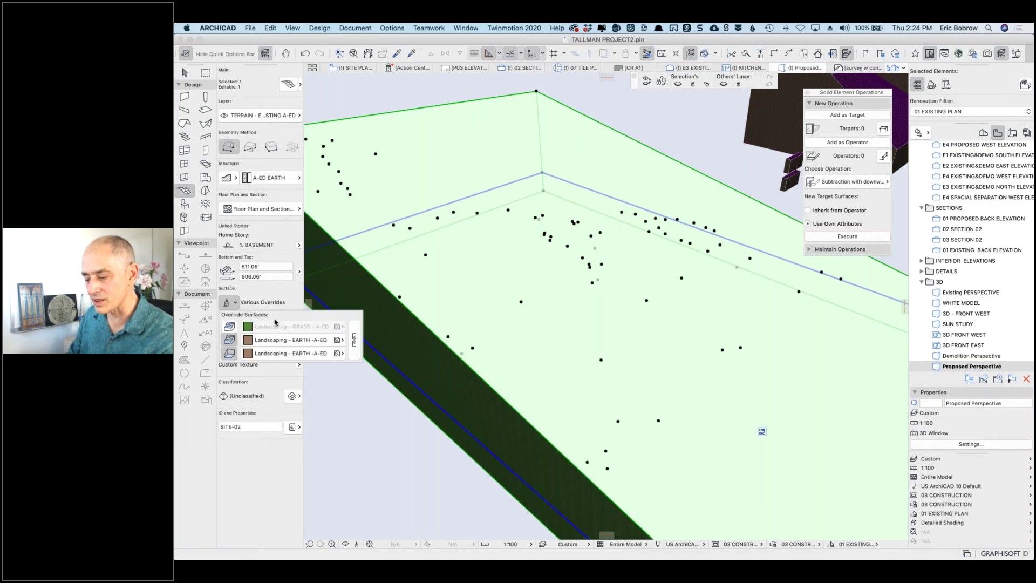
click(227, 325)
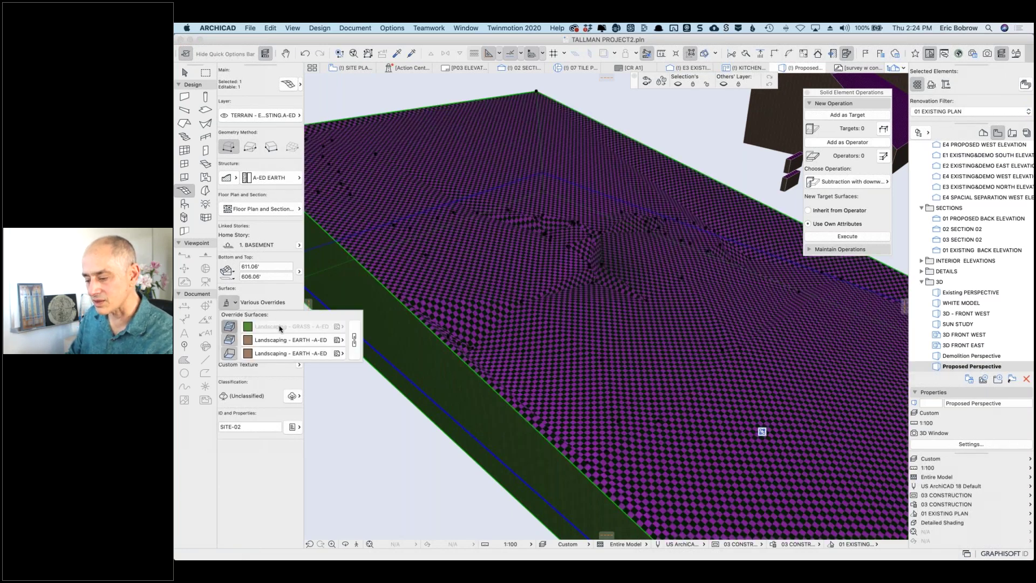
Step: Set the terrain mesh's top surface override to Color - Beige and inspect the shading of the slope up close
click(300, 327)
click(318, 327)
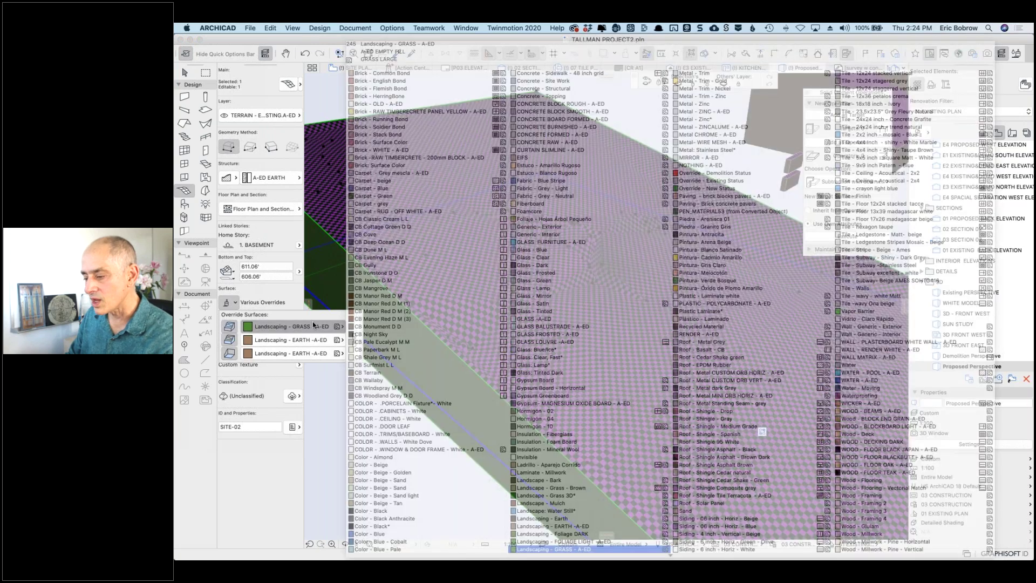
click(330, 327)
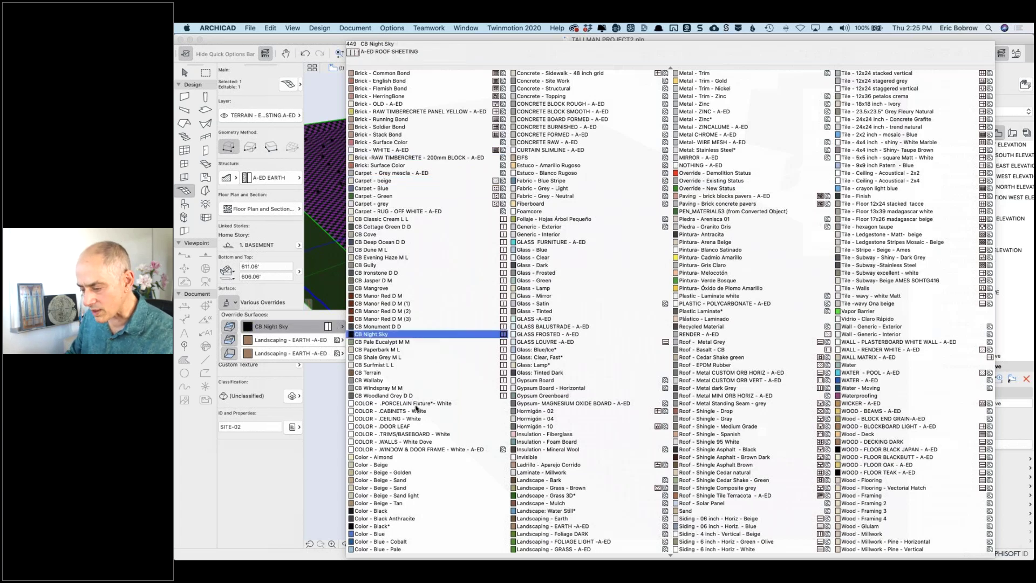
click(409, 464)
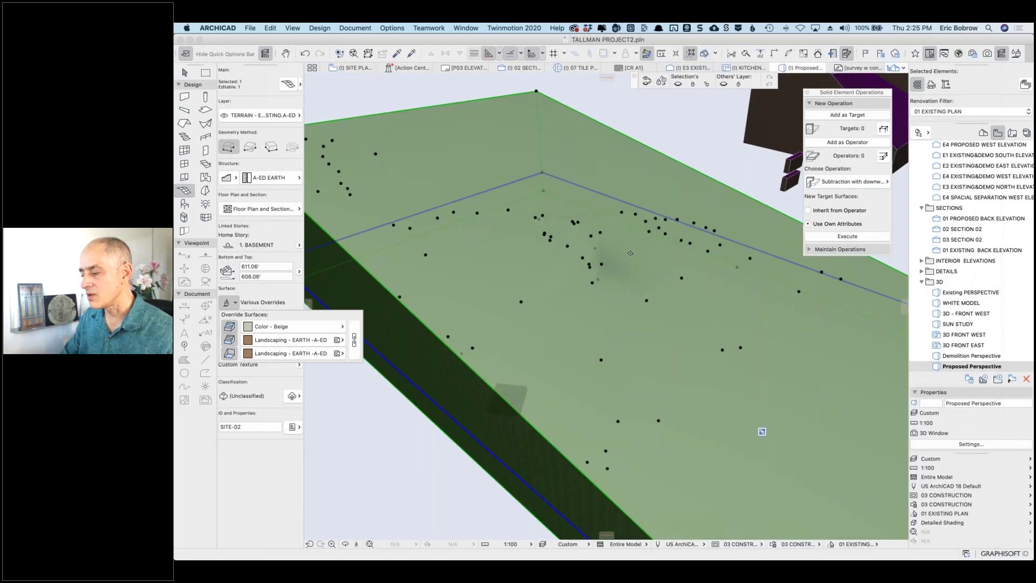
scroll(602, 232, up, 5)
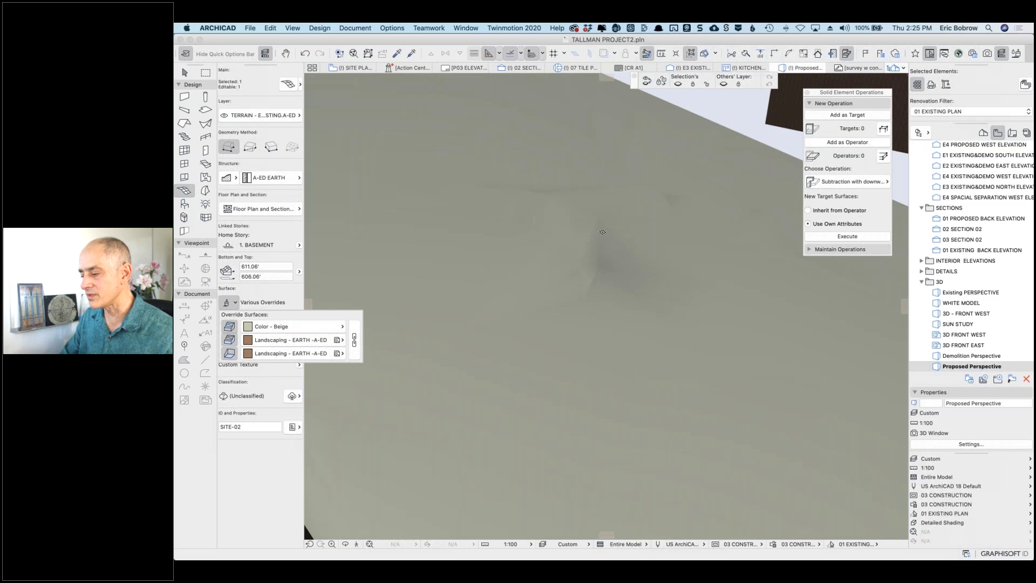
Step: Set the selected terrain mesh's model ridges to User Defined Sharp
scroll(594, 230, down, 5)
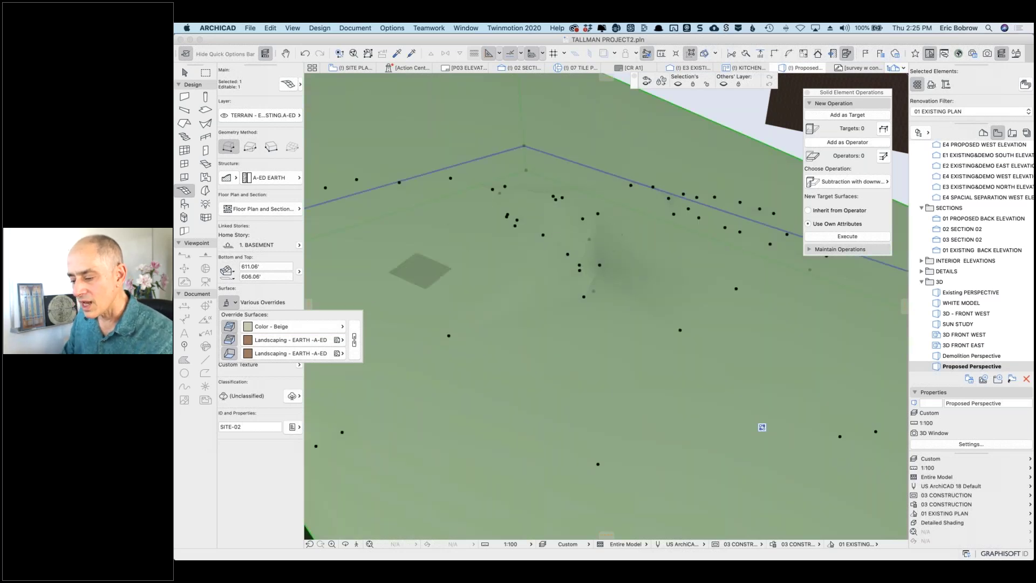
click(270, 379)
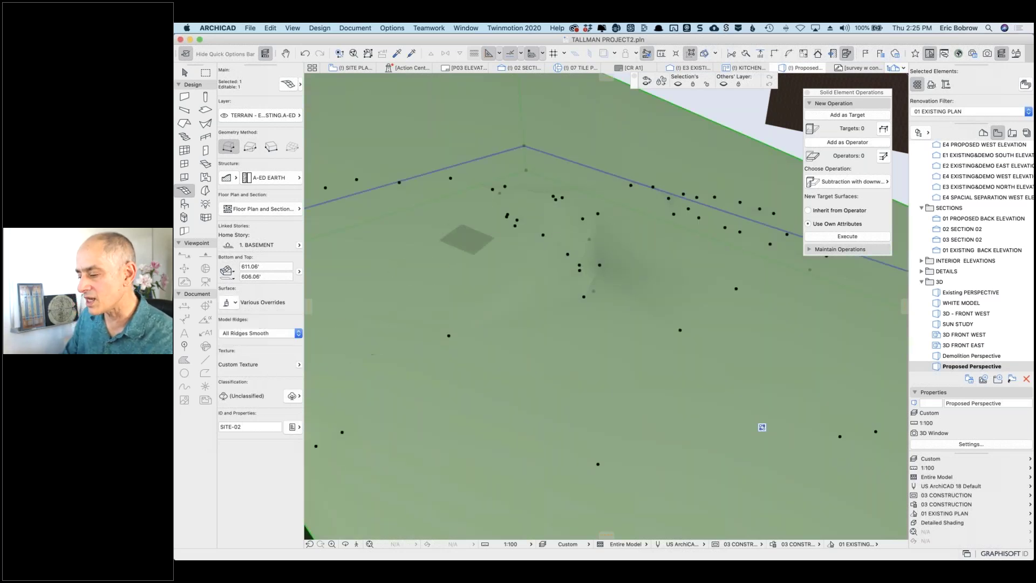
click(298, 334)
click(285, 326)
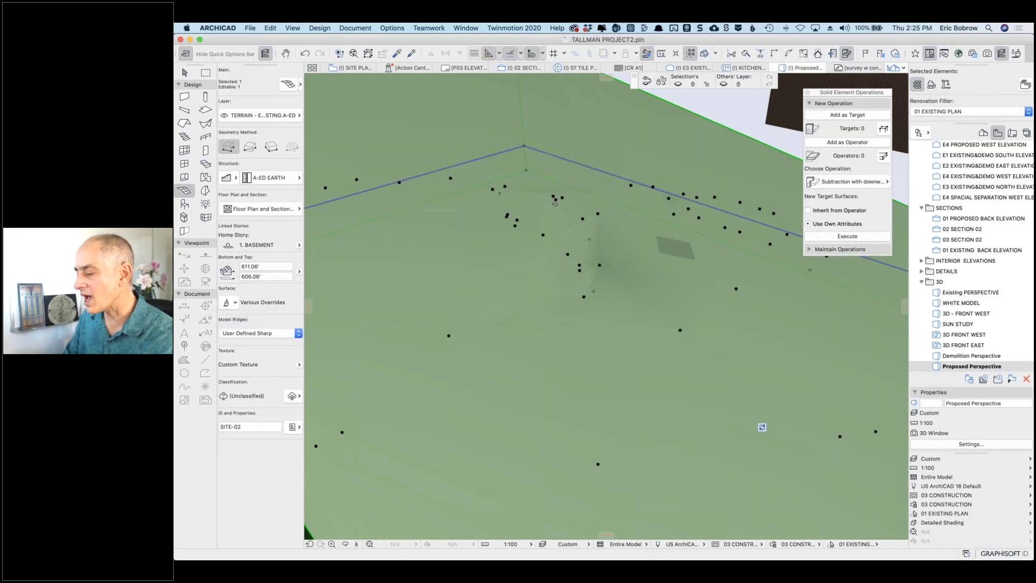
Step: Set the terrain mesh's model ridges to All Ridges Sharp, review its triangulated surface in 3D, and deselect it
click(298, 335)
click(290, 328)
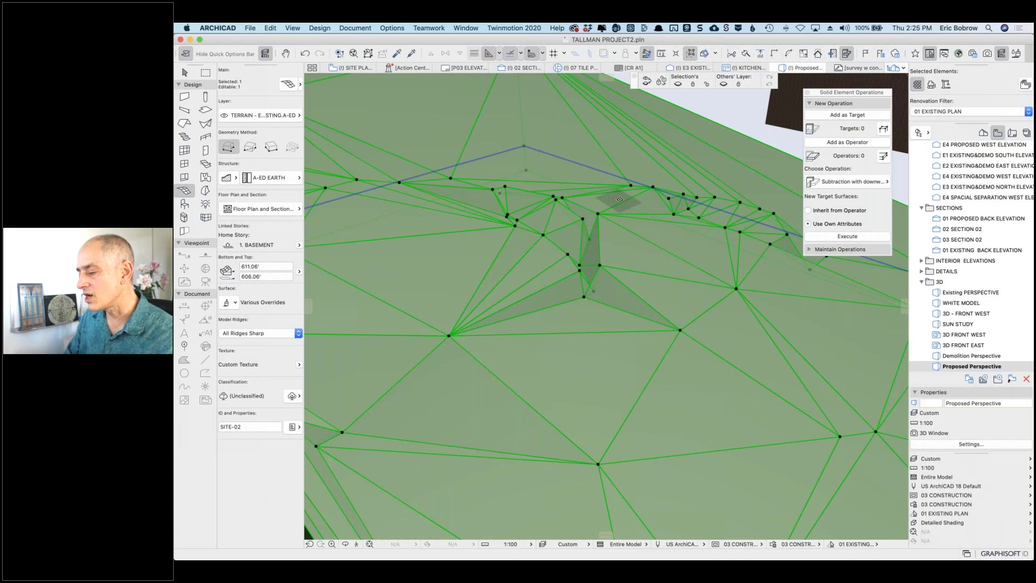
scroll(621, 198, down, 5)
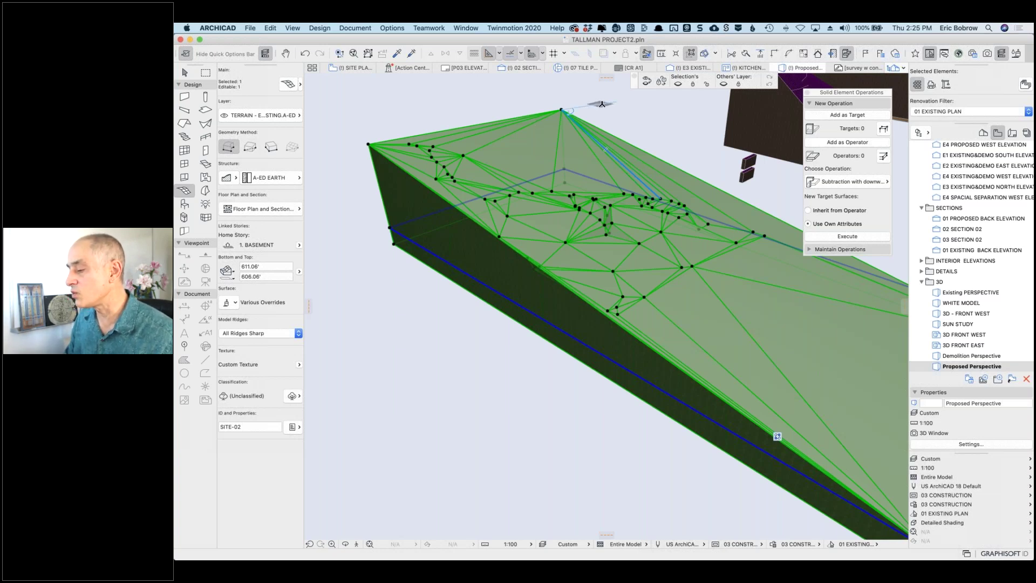
scroll(597, 103, down, 5)
middle_drag(537, 281, 385, 413)
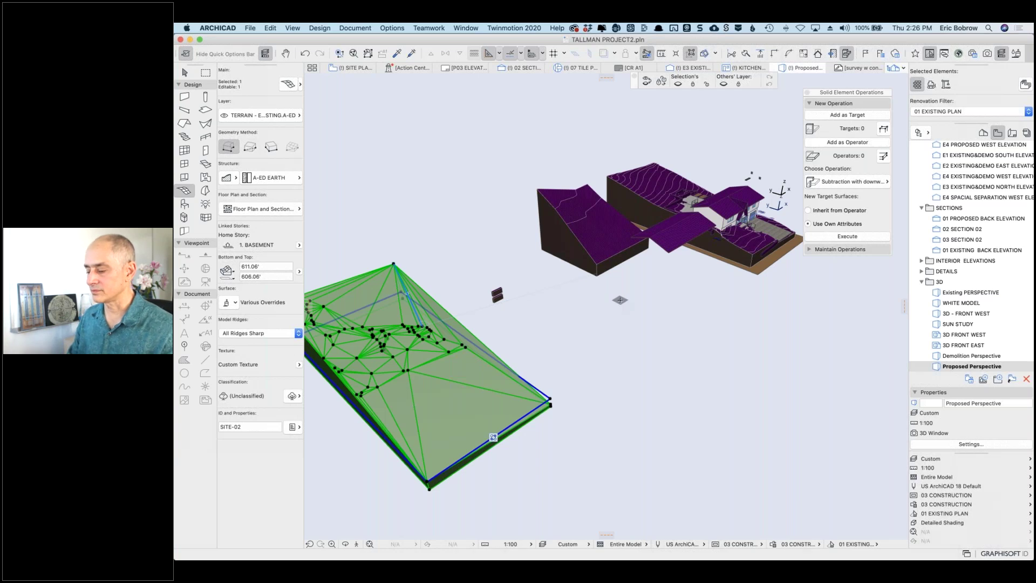
key(Escape)
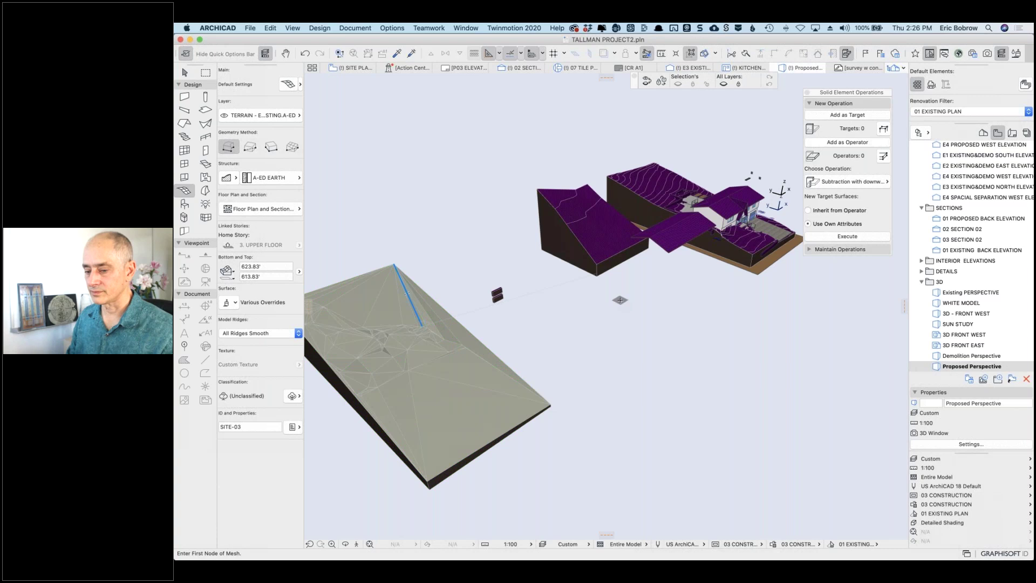
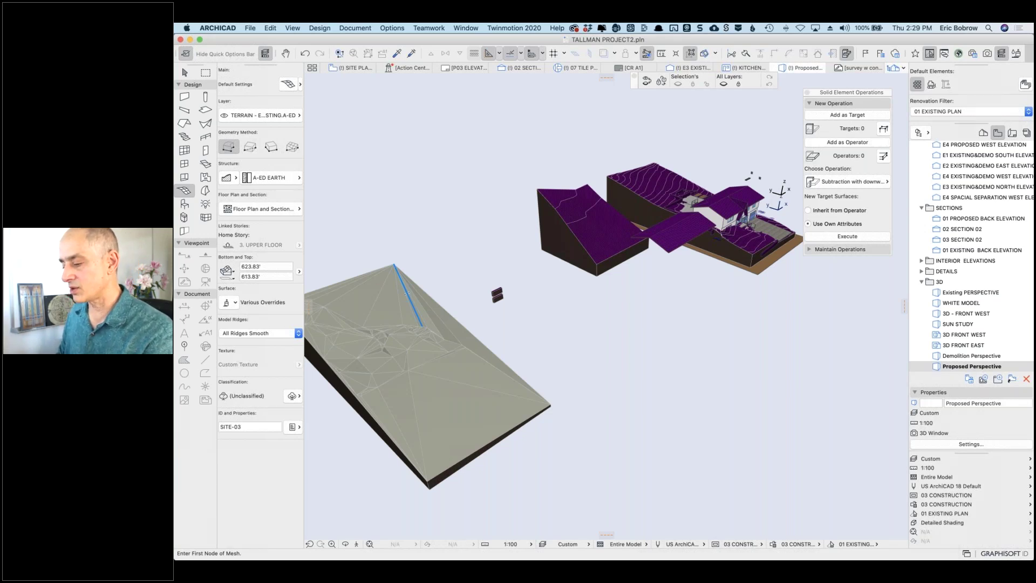
Step: Switch to the ARCHICAD window with the AMT24 Sample Project
key(super+Tab)
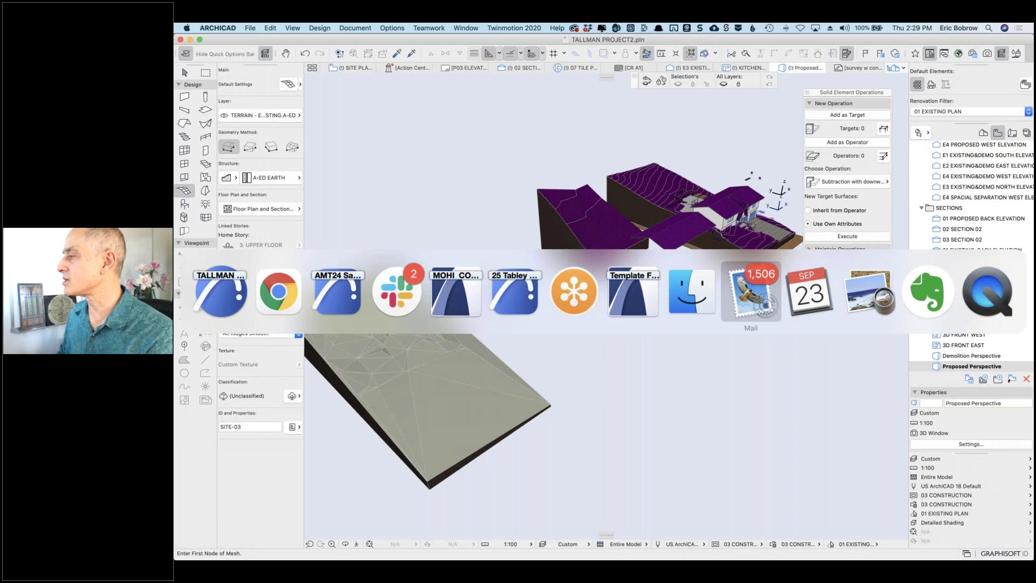
key(Escape)
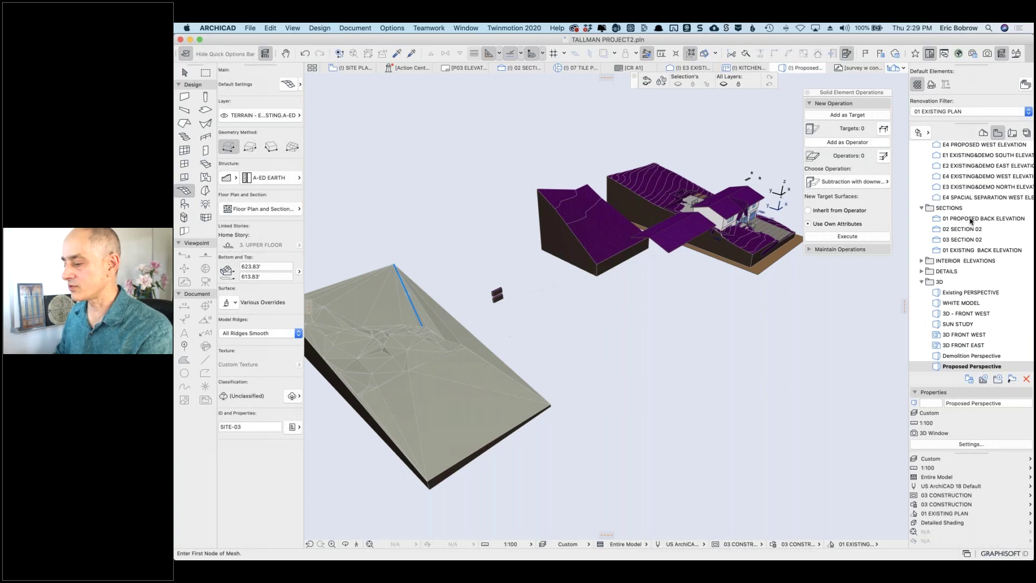
key(super+Tab)
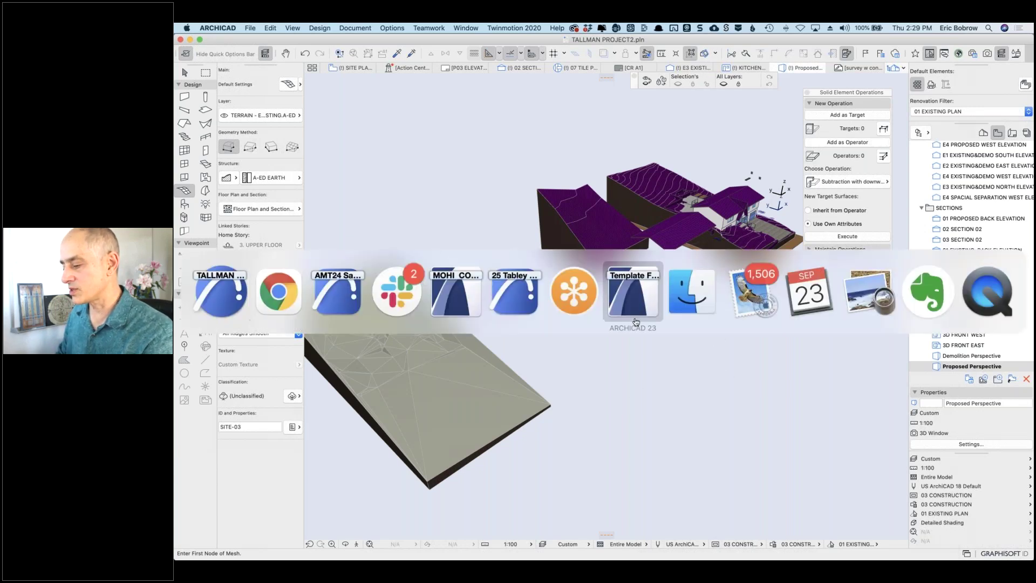
click(346, 304)
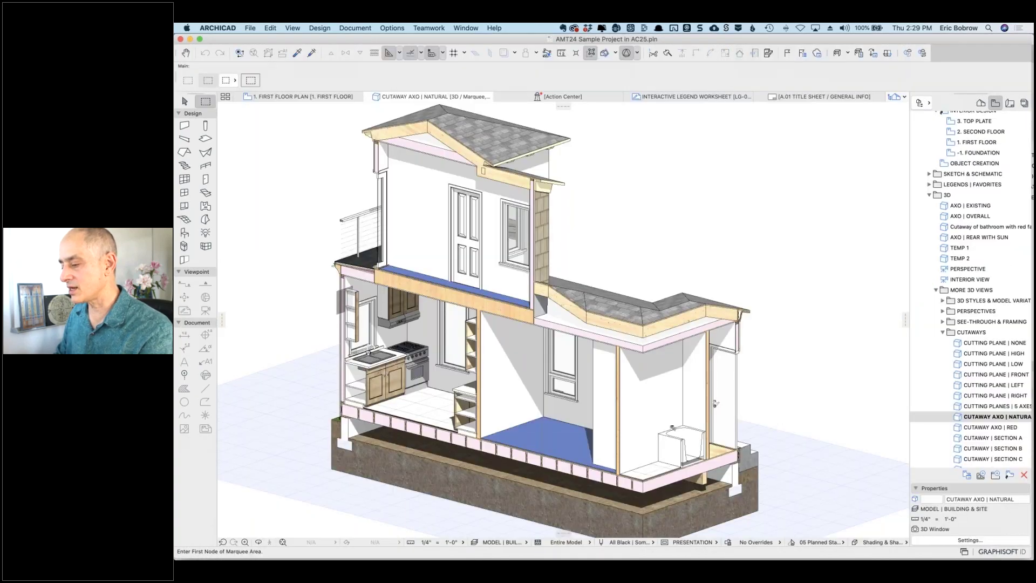
Step: Open the 3. UPPER ROOF PLAN view from the 1/4" floor plans in the construction documents
click(326, 98)
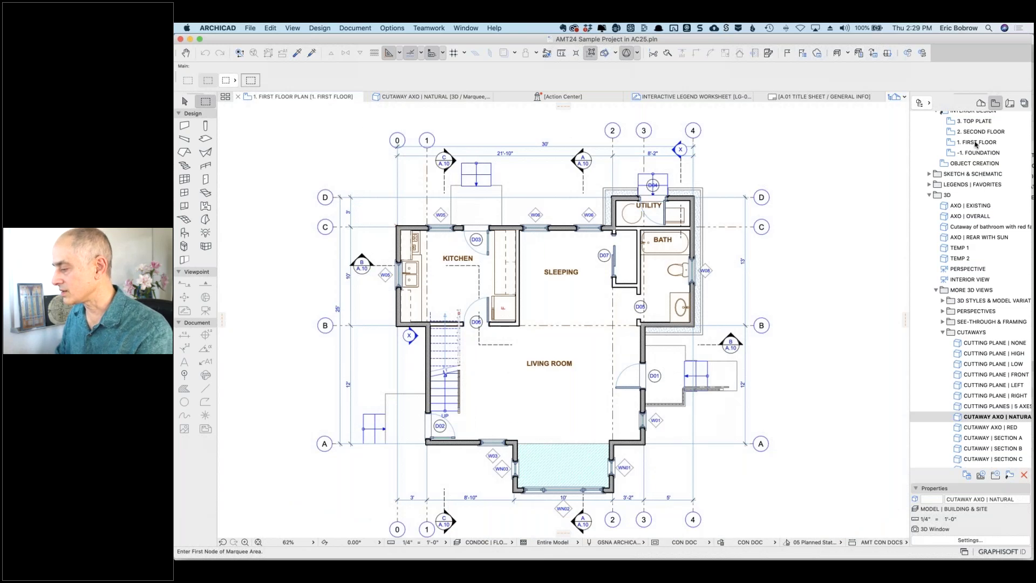
scroll(967, 143, up, 3)
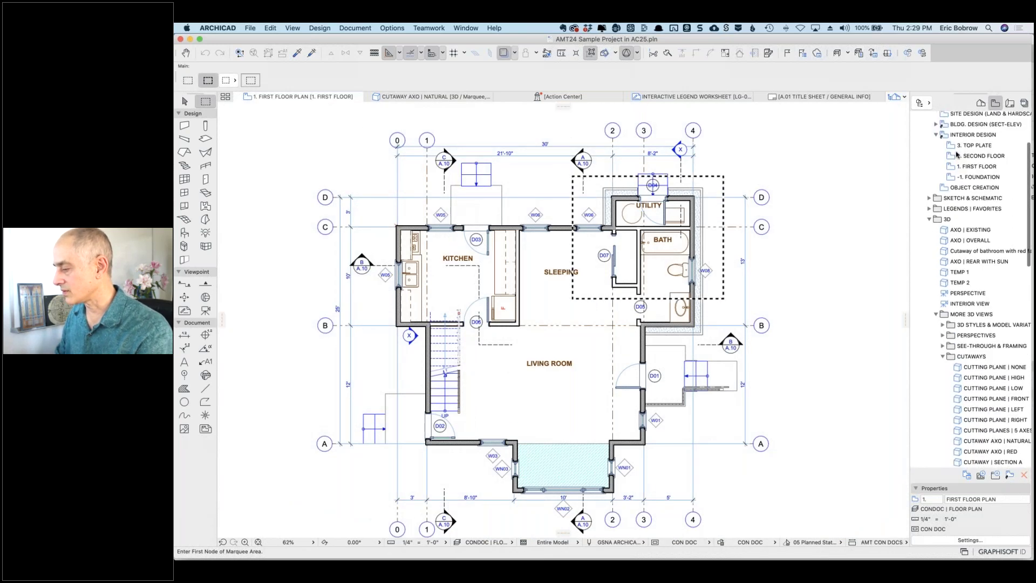
scroll(971, 418, down, 10)
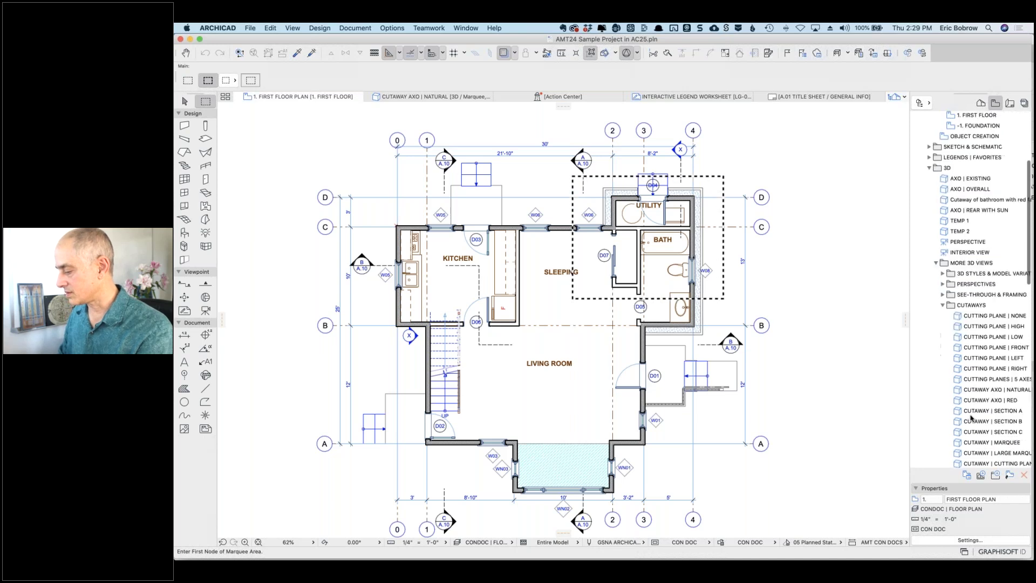
scroll(971, 418, down, 1)
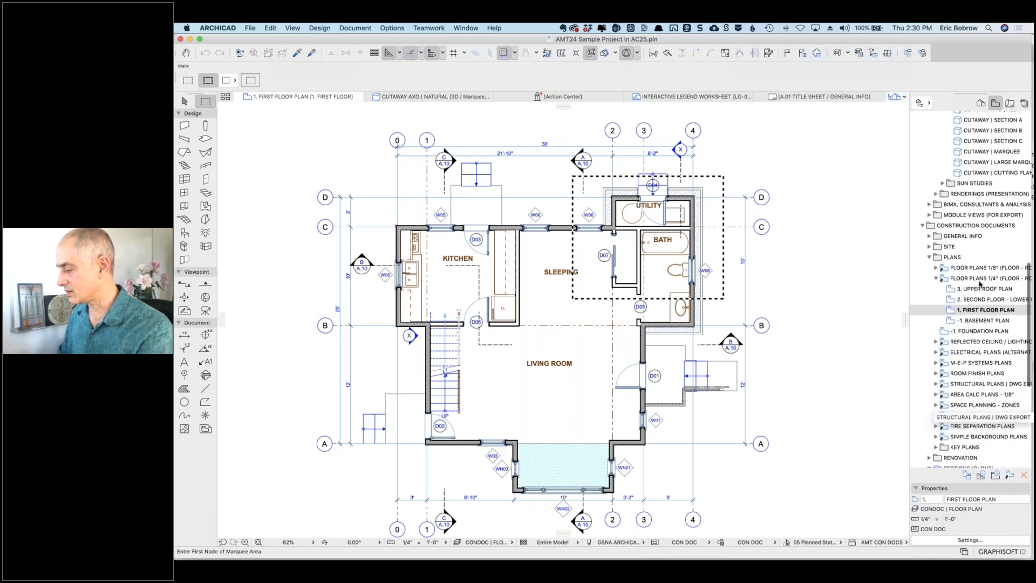
click(952, 292)
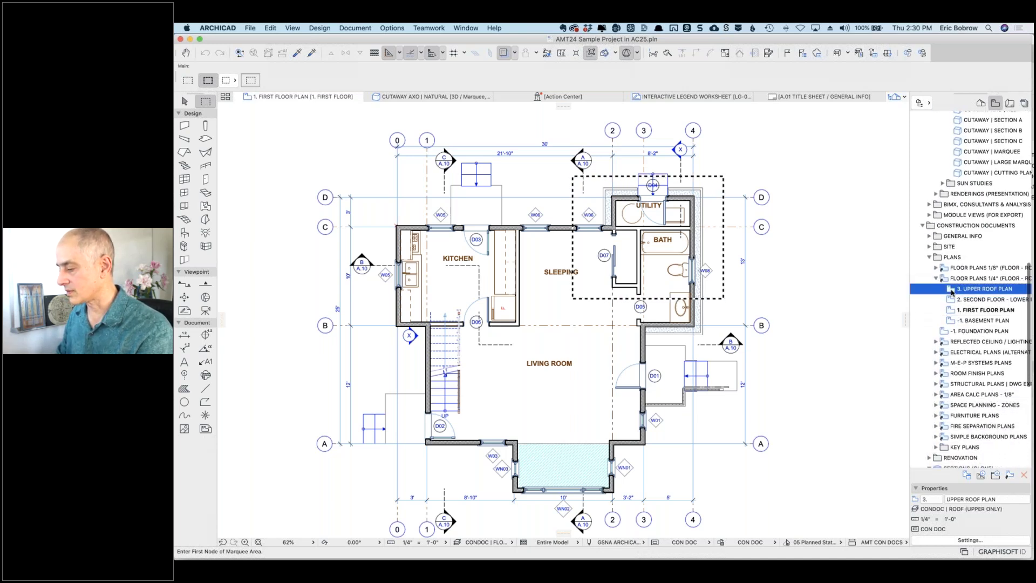
double_click(952, 292)
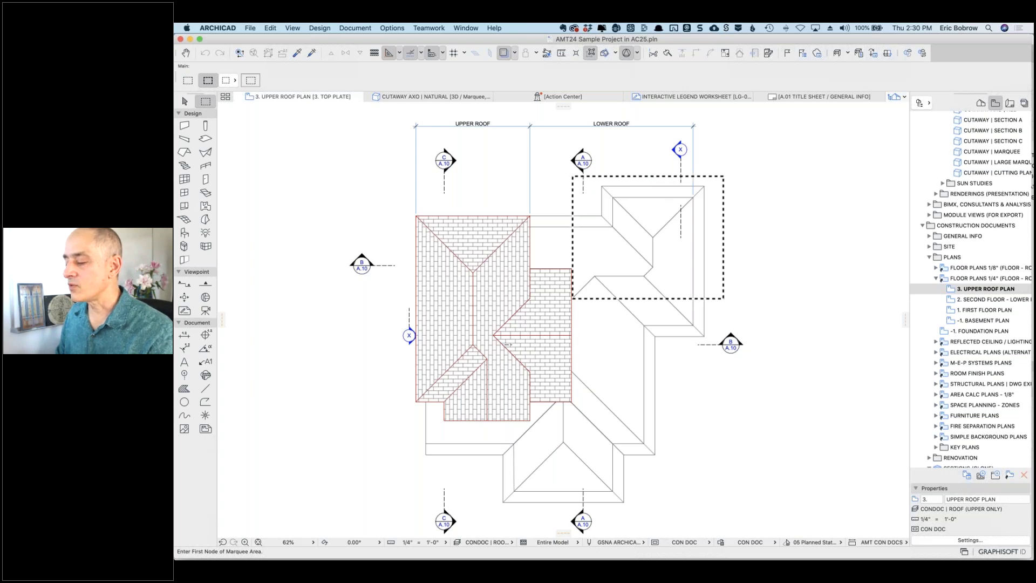
Step: Select the large upper roof and set its floor plan display to Projected with Overhead
shift+click(495, 300)
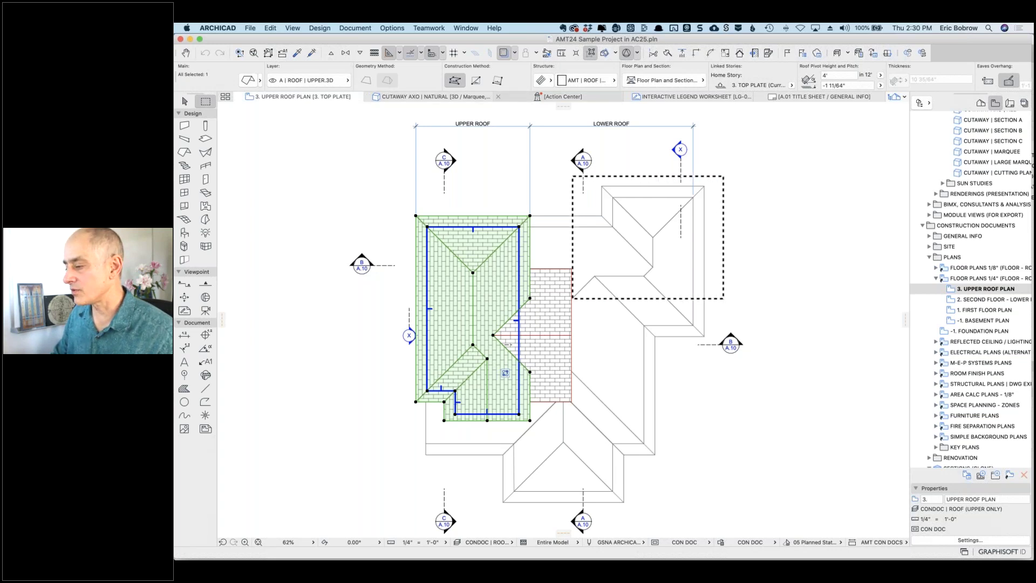
click(699, 84)
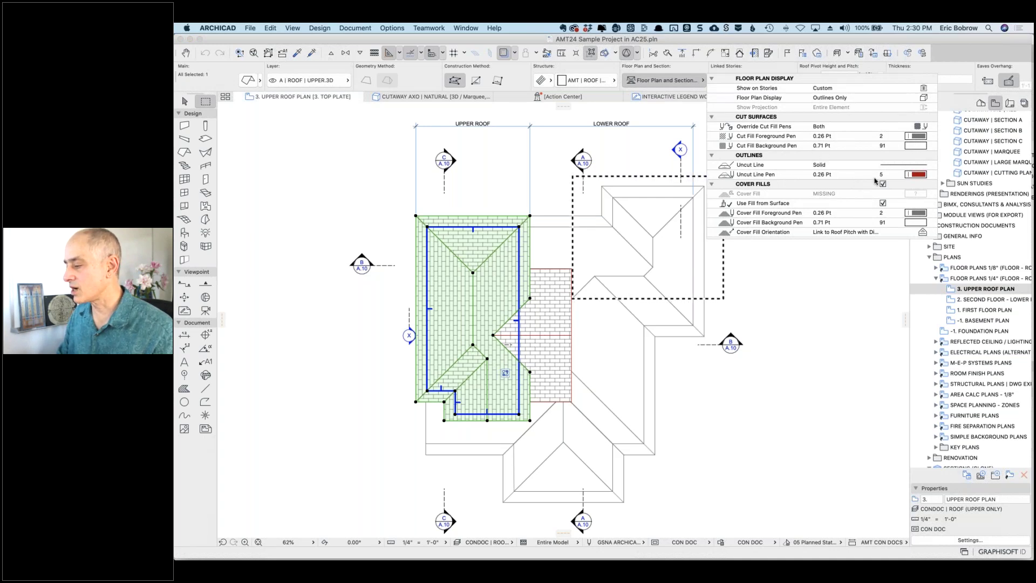
click(924, 99)
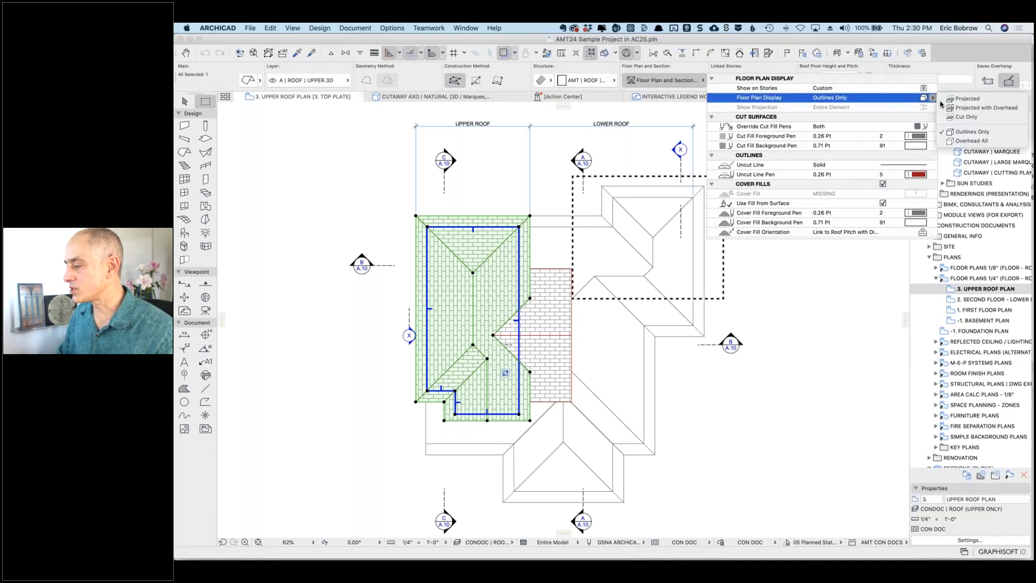
click(961, 108)
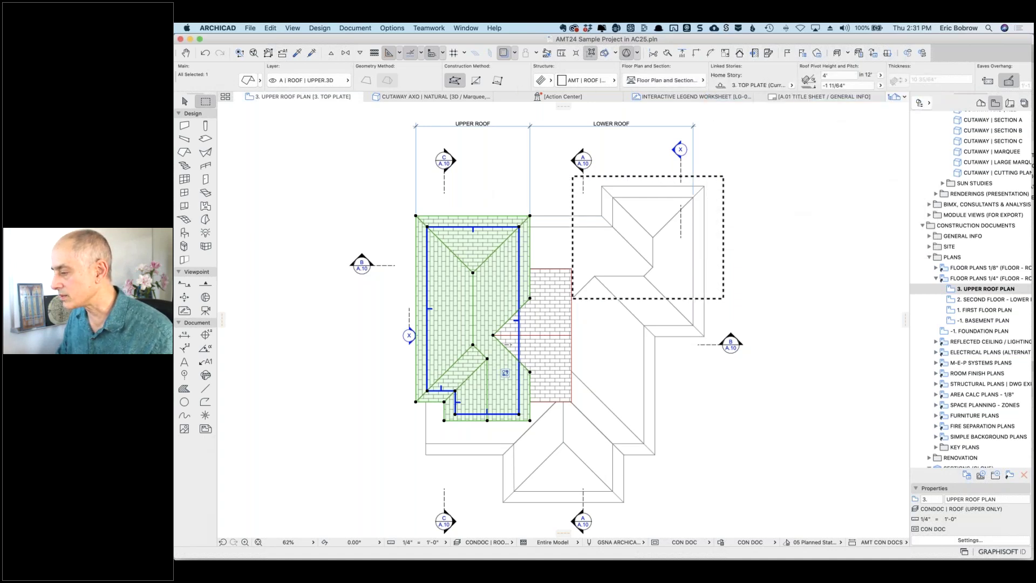
Step: Set the upper roof's pitch to 12 in 12", keeping custom planes and edges, and inspect the cut roof up close
click(842, 75)
text(12)
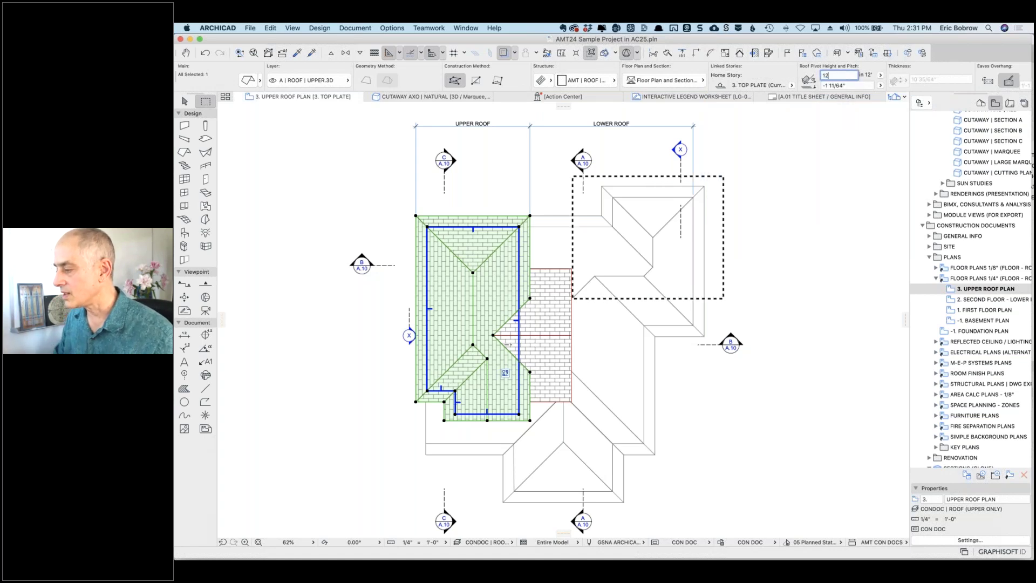
key(Return)
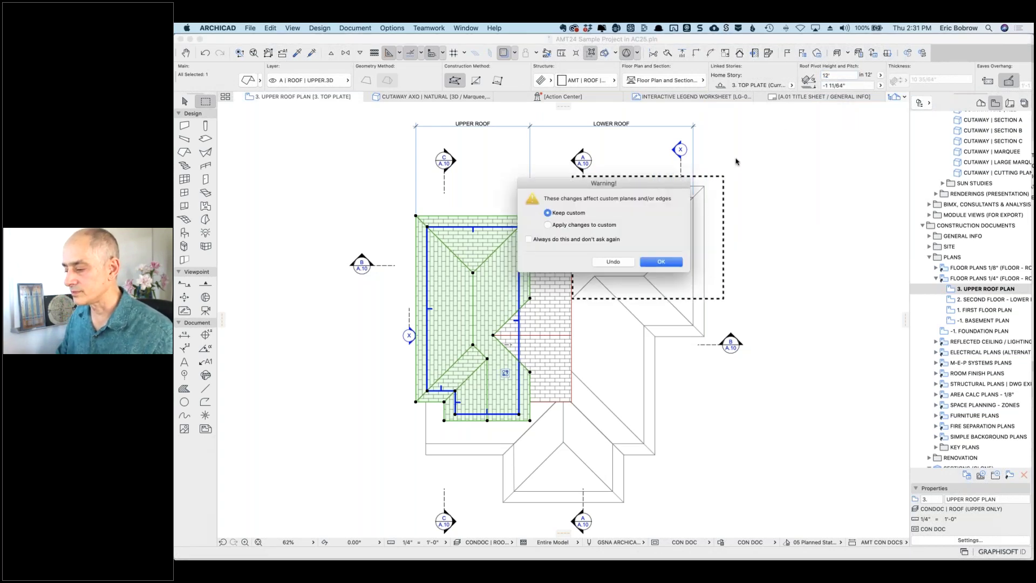
click(658, 263)
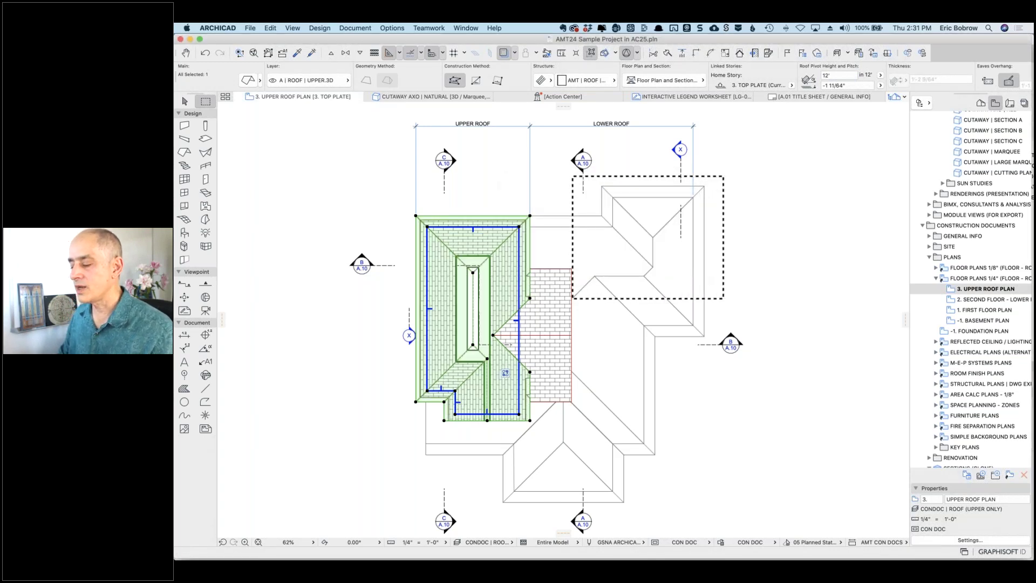
scroll(475, 310, up, 5)
scroll(476, 310, up, 1)
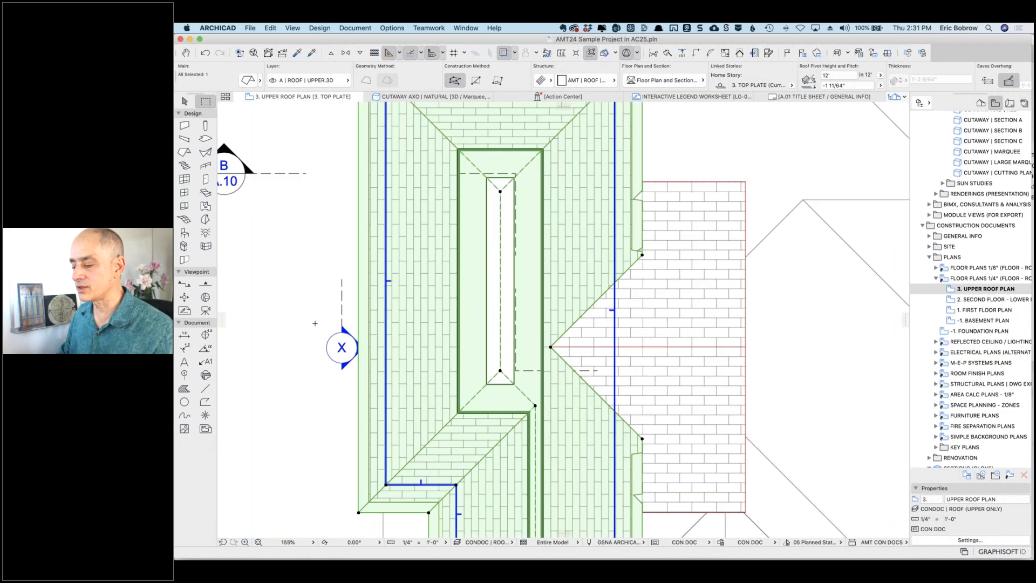
key(Escape)
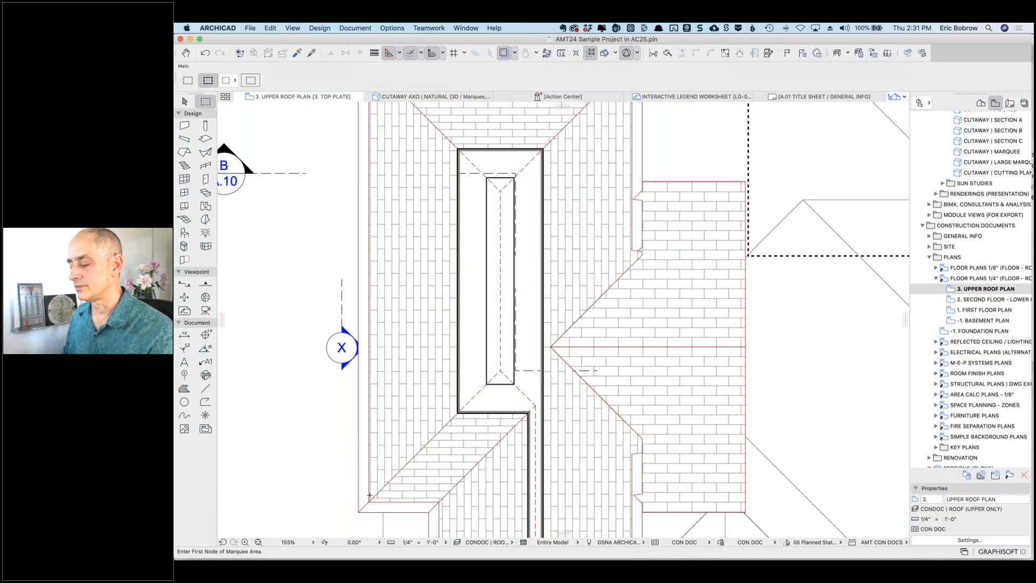
Step: Reselect the upper roof and set its floor plan display to Outlines Only
shift+click(372, 445)
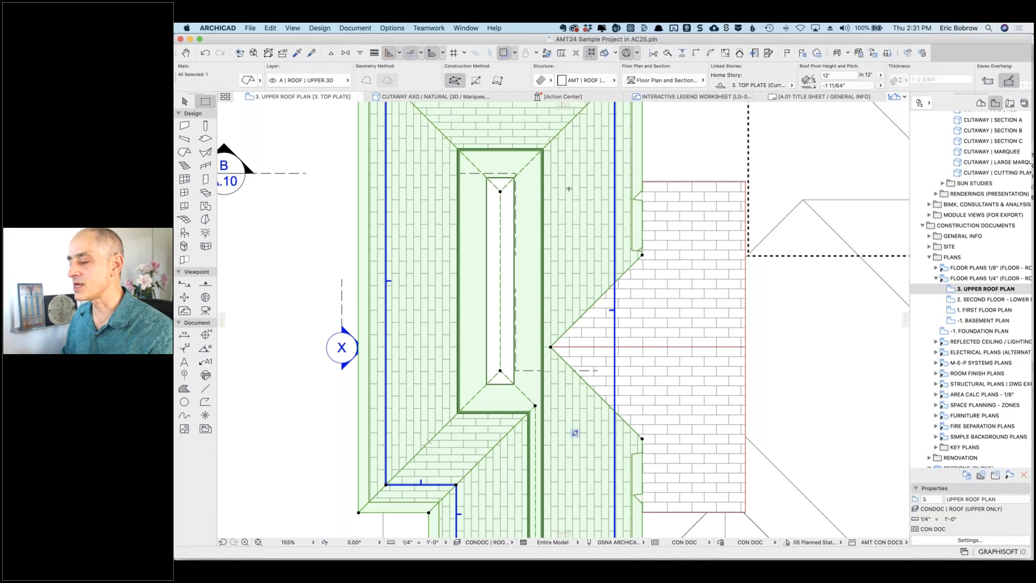
click(702, 81)
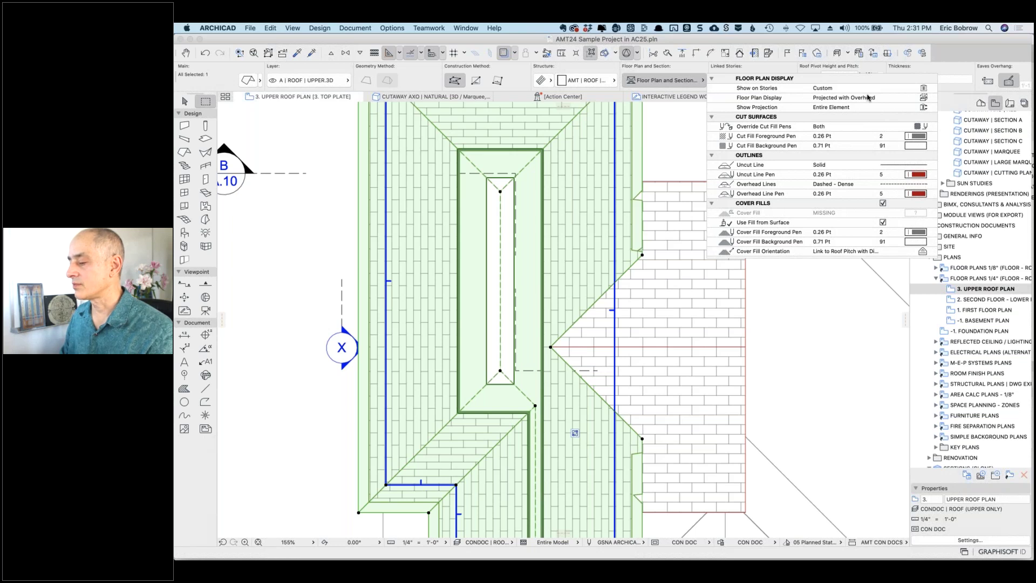
click(909, 101)
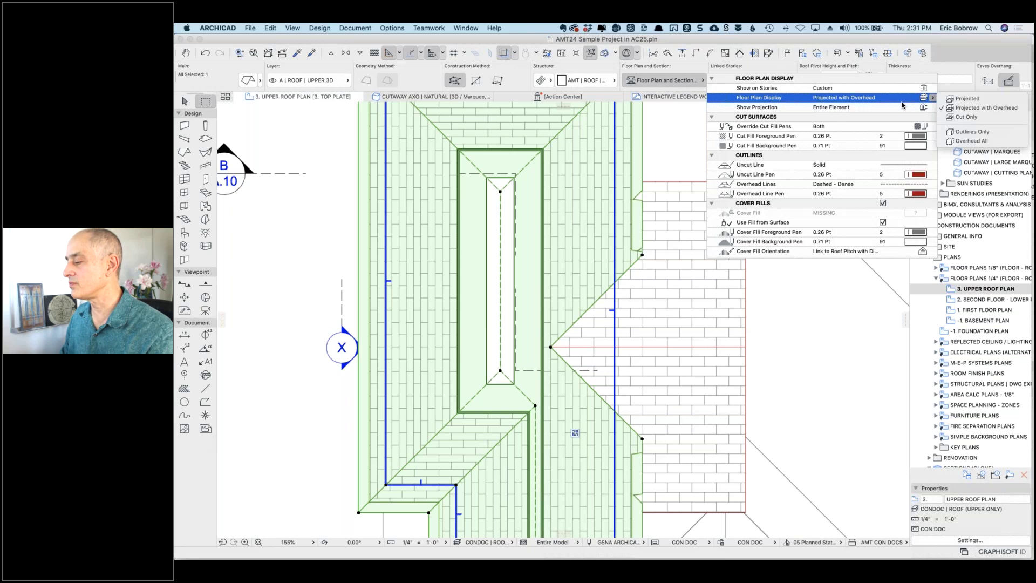
click(963, 132)
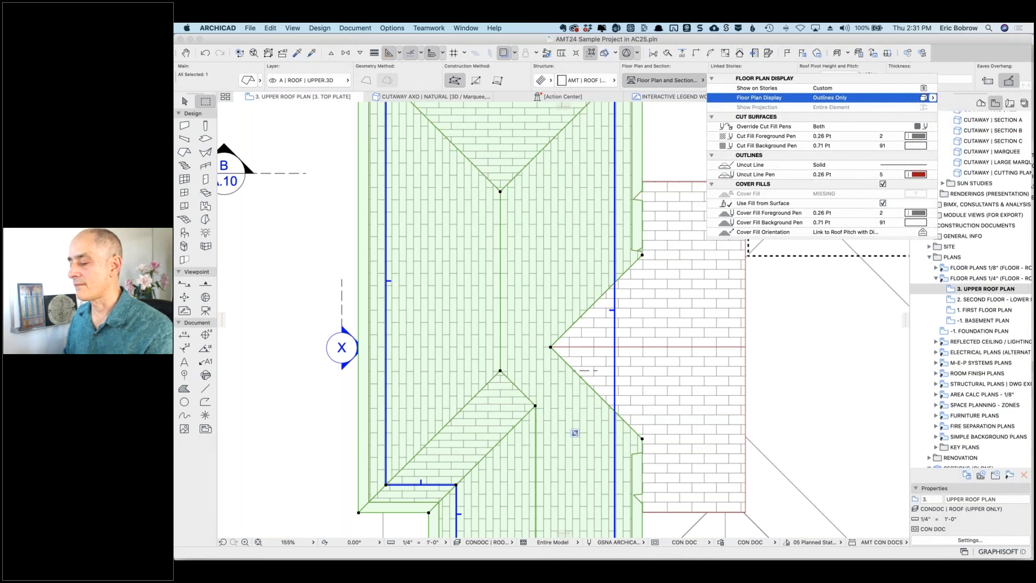
Step: Undo the recent pitch and floor plan display changes on the upper roof, and deselect it
scroll(348, 243, down, 5)
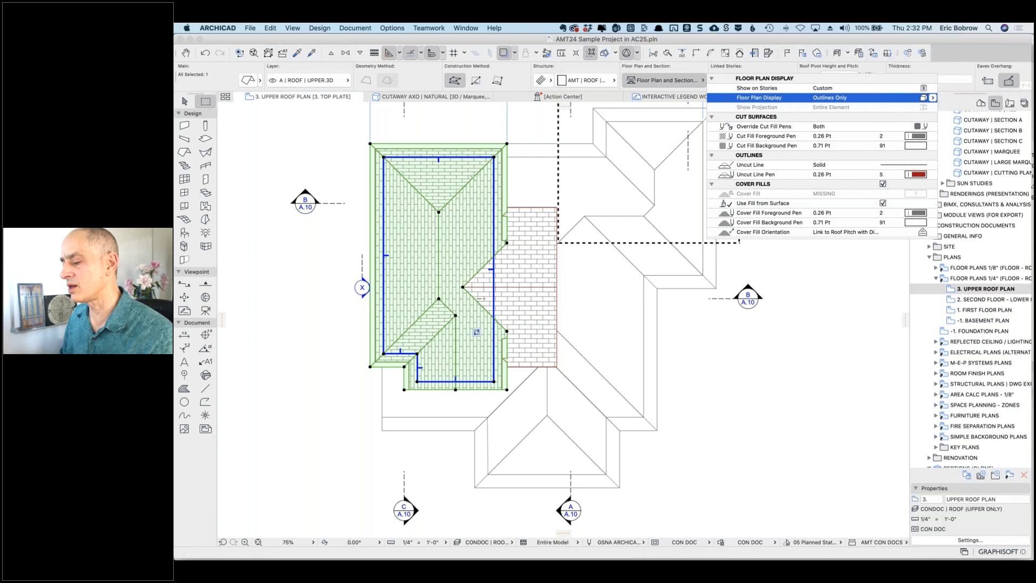
middle_drag(406, 251, 675, 346)
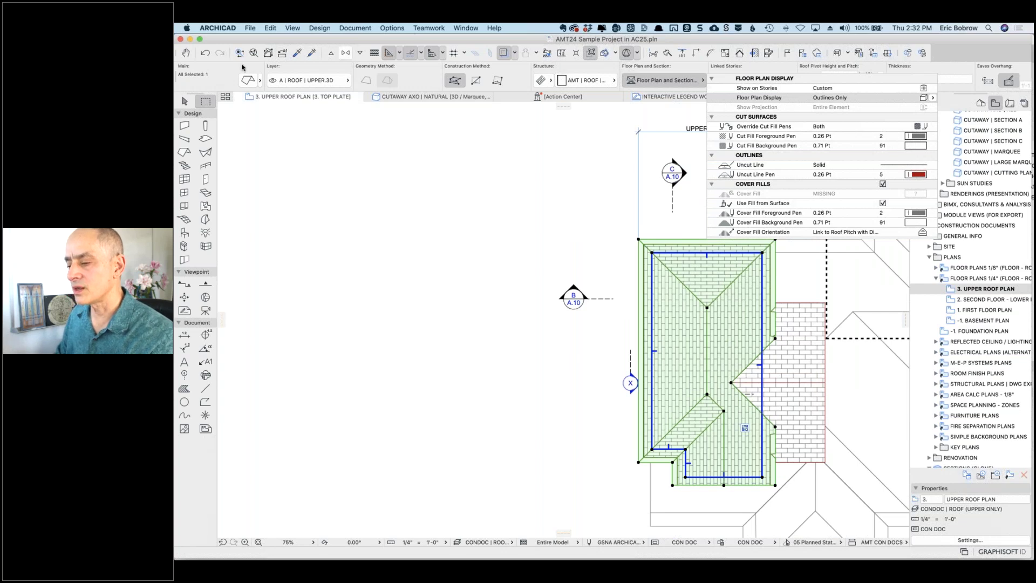
click(205, 54)
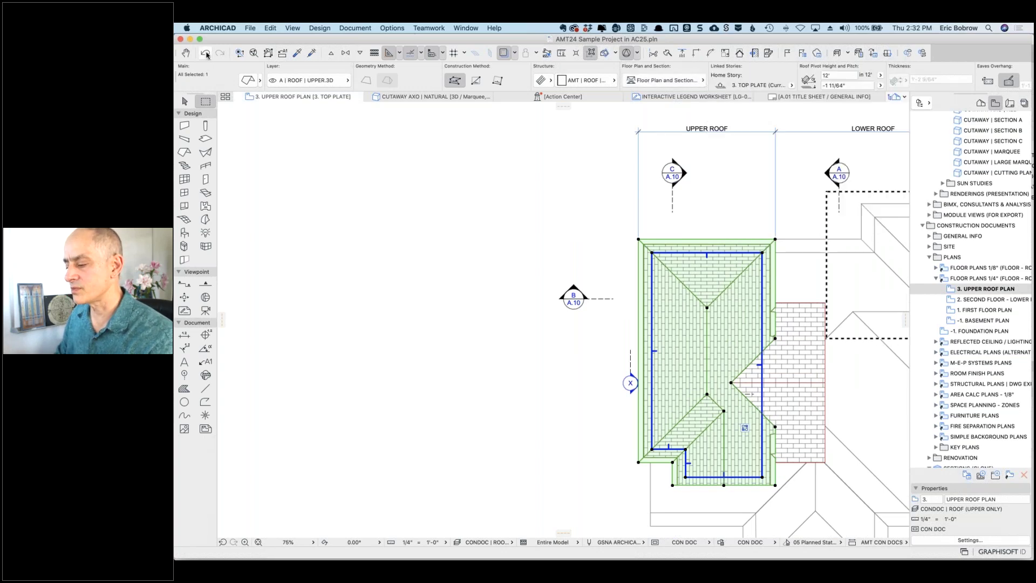
click(206, 54)
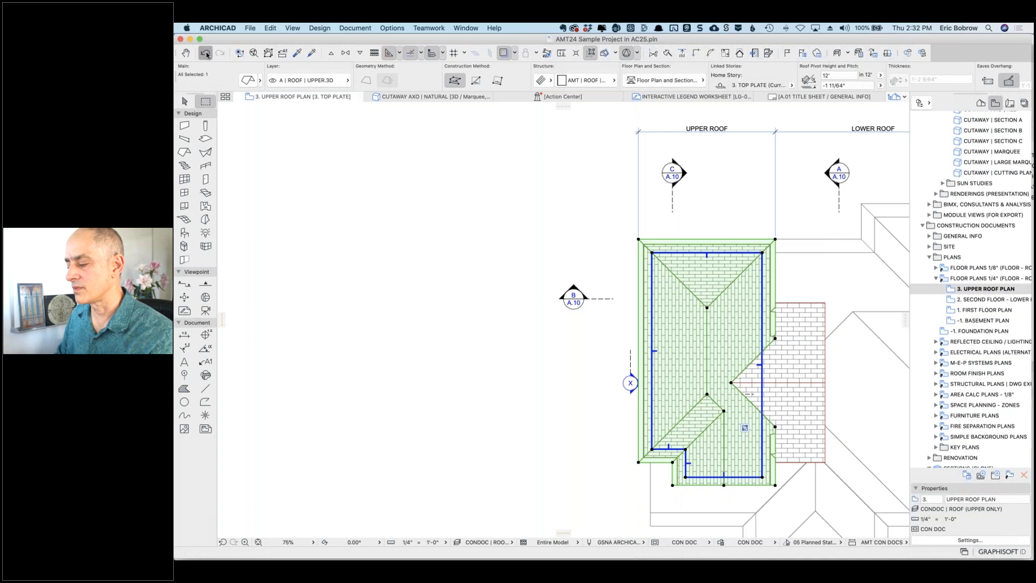
click(207, 54)
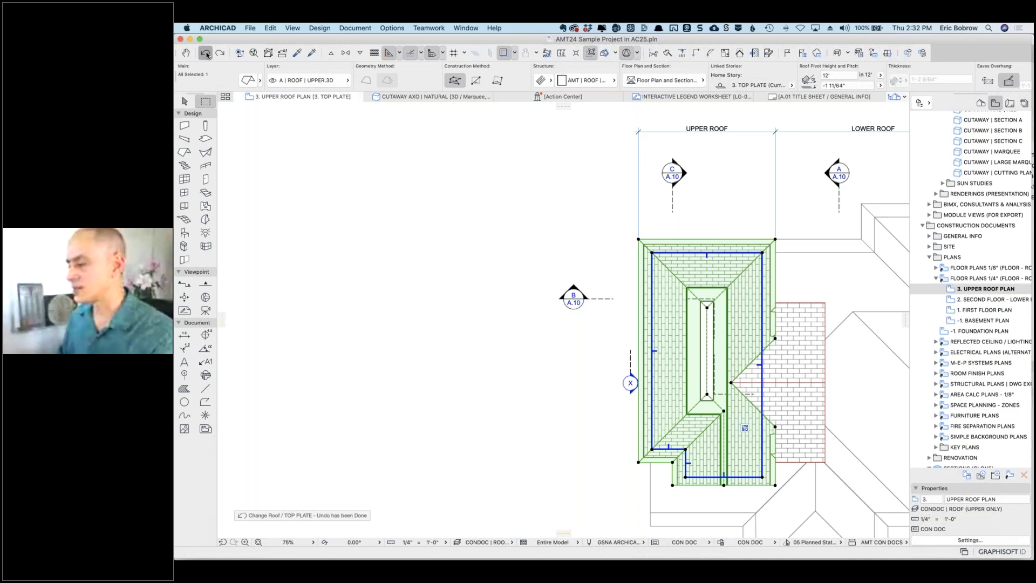
click(207, 54)
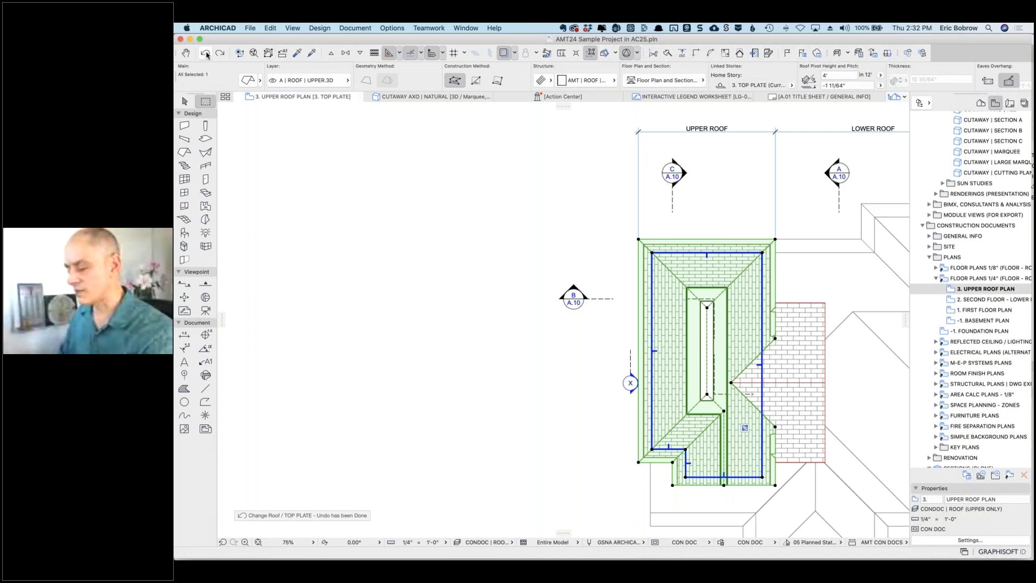
click(206, 54)
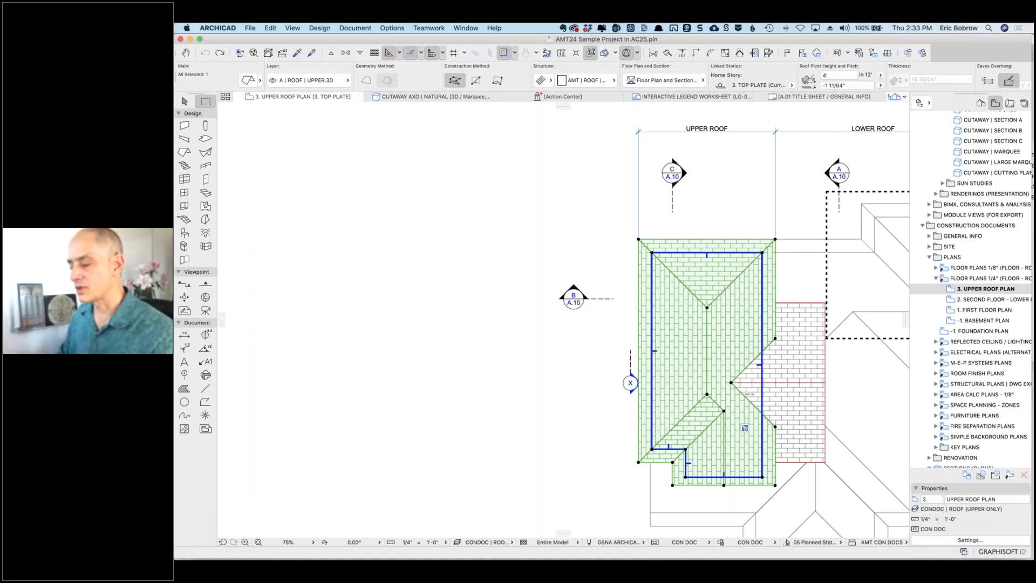
key(Escape)
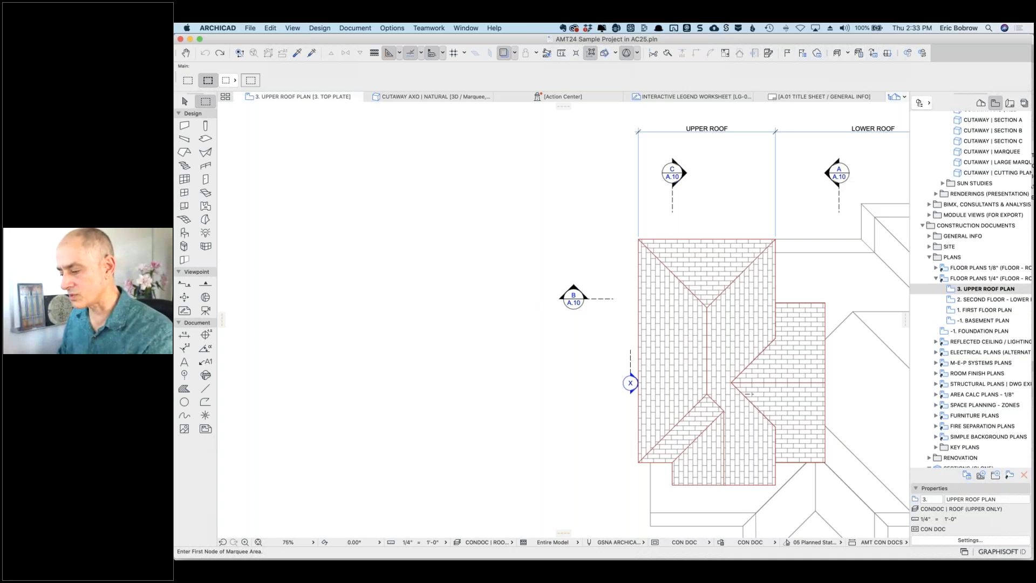
Step: Try to move the upper roof away from the building into the open area beside it, and undo the move
key(super+shift+z)
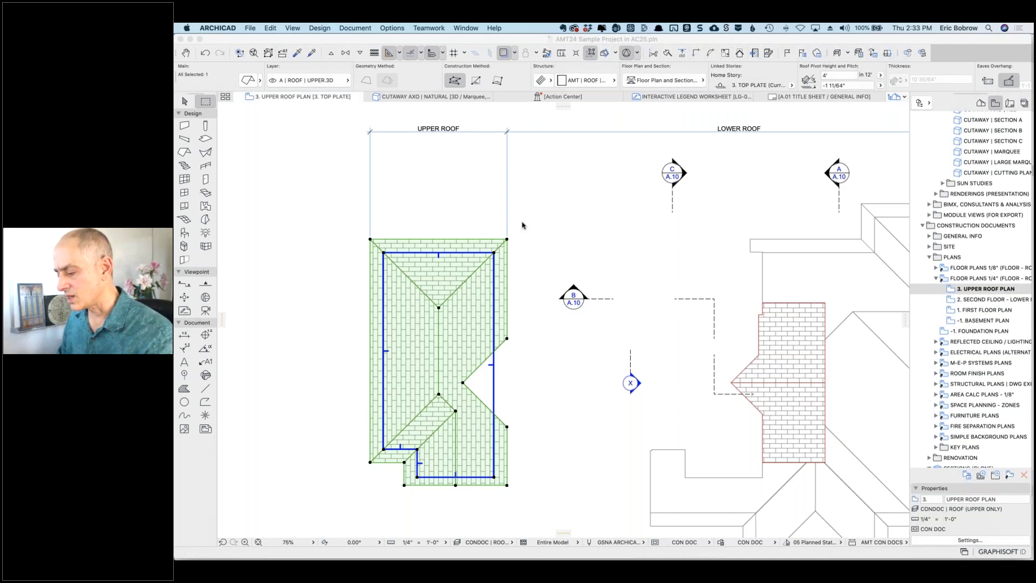
scroll(523, 225, down, 3)
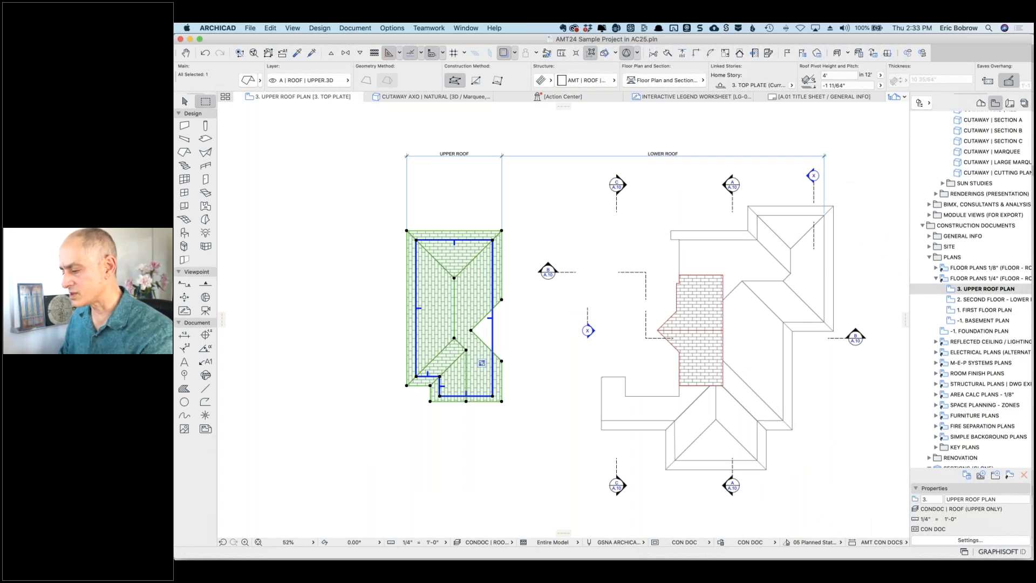
key(super+z)
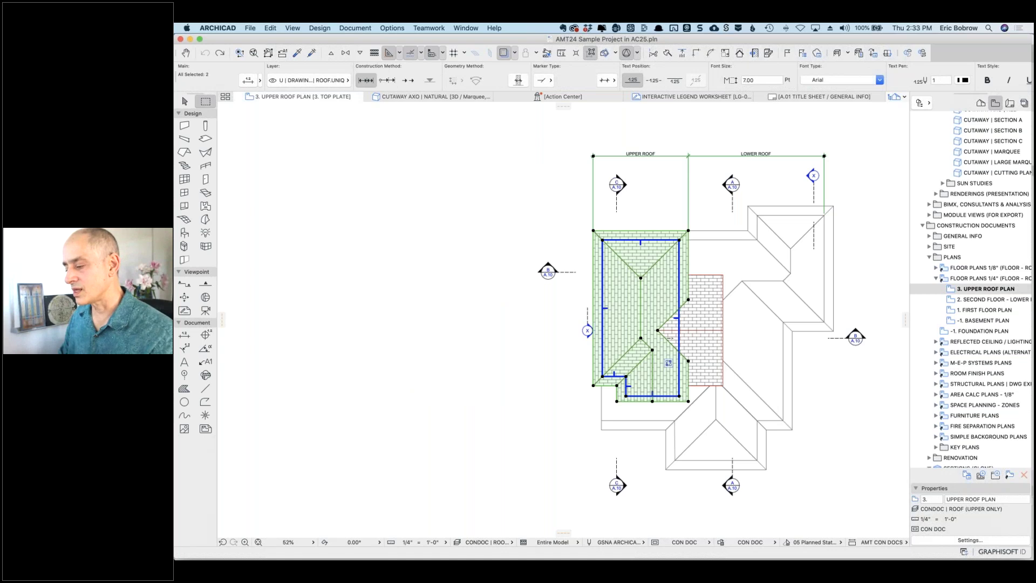
Step: Select only the upper roof and place a copy of it straight across in the open area beside the building
key(Escape)
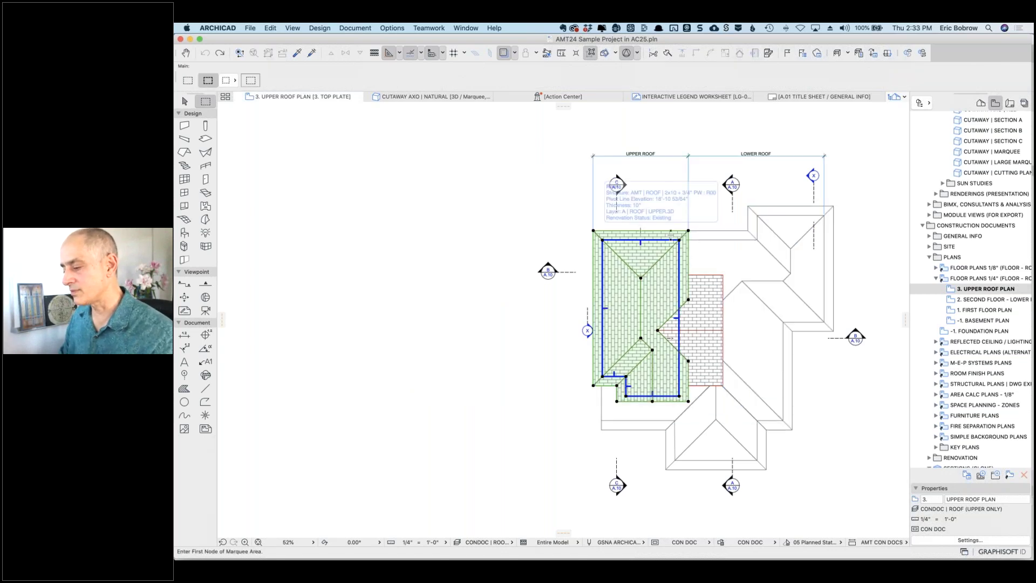
click(669, 363)
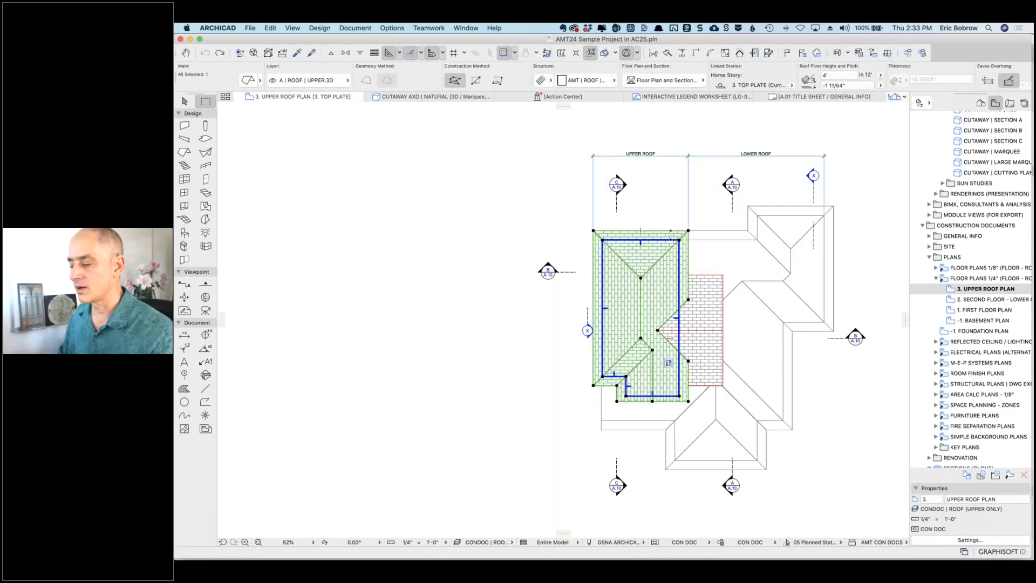
alt+drag(593, 231, 378, 231)
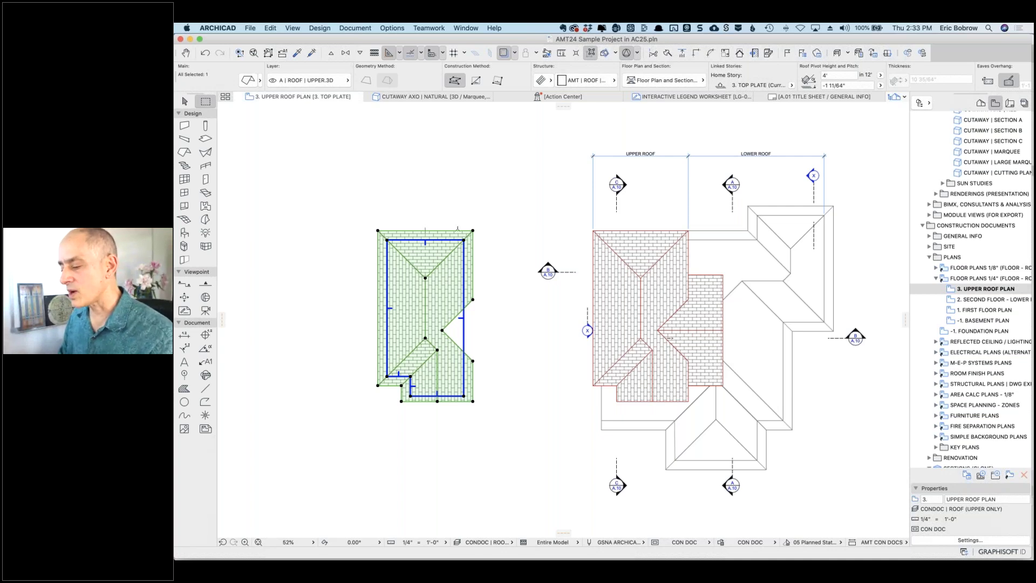
Step: Use Drag a Copy on the separated roof to stack a duplicate exactly in place over it
right_click(456, 214)
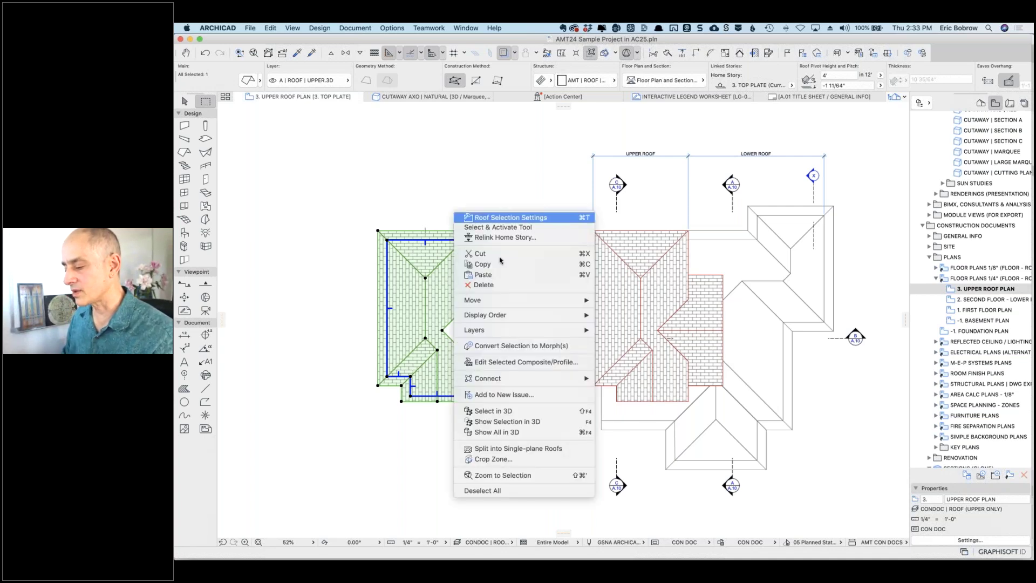
mouse_move(529, 300)
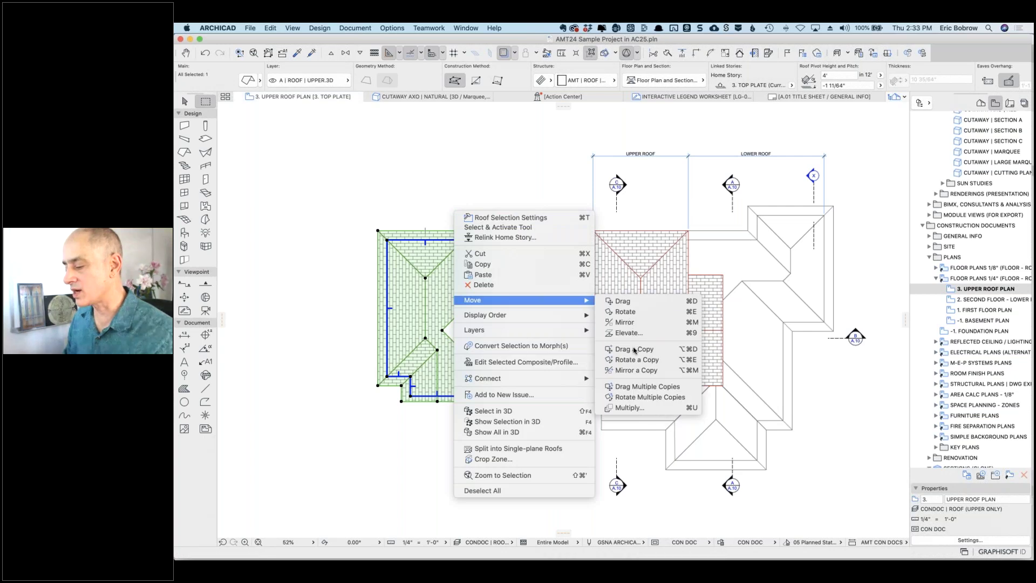
key(Escape)
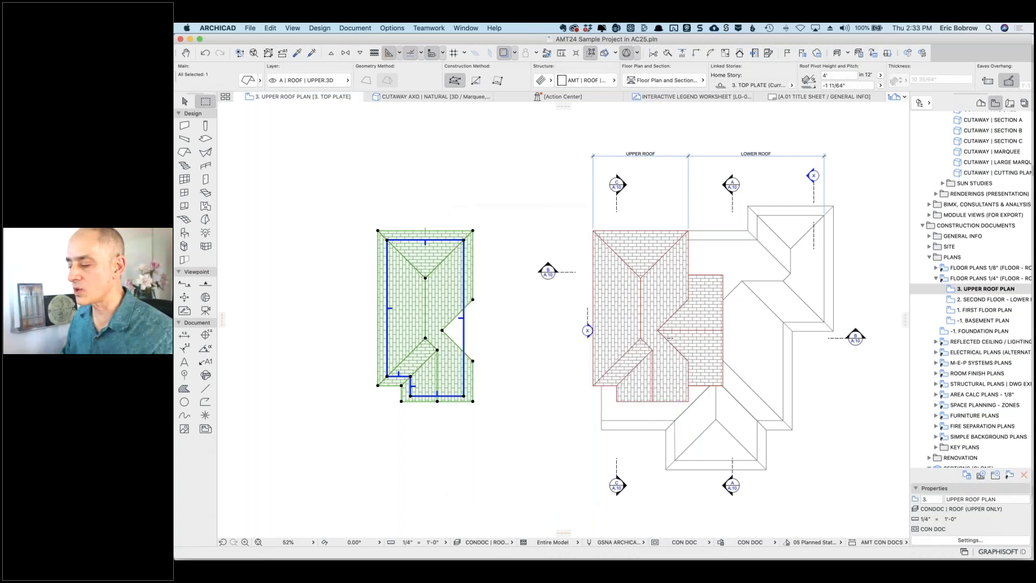
key(super+shift+d)
click(473, 231)
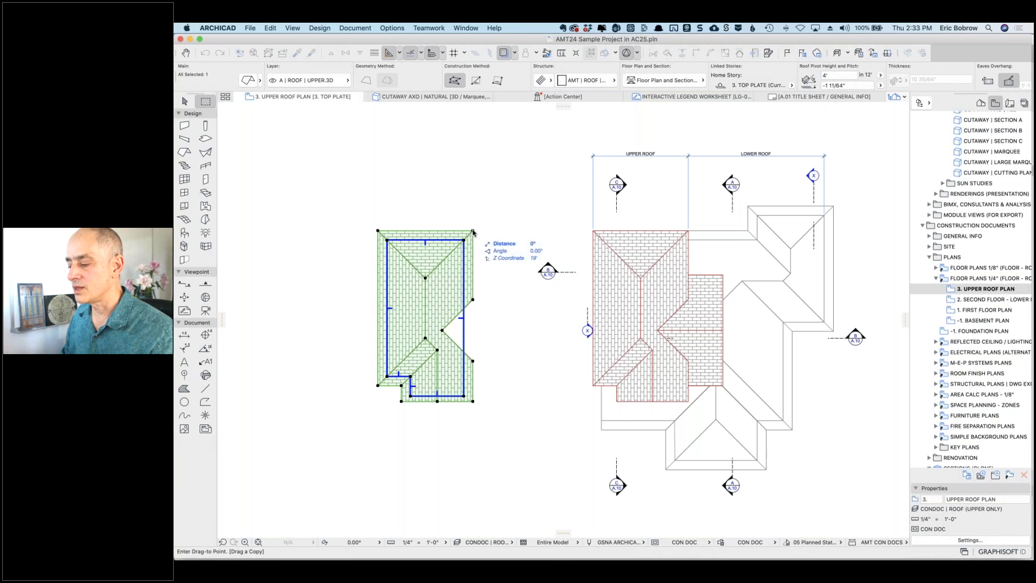
click(473, 230)
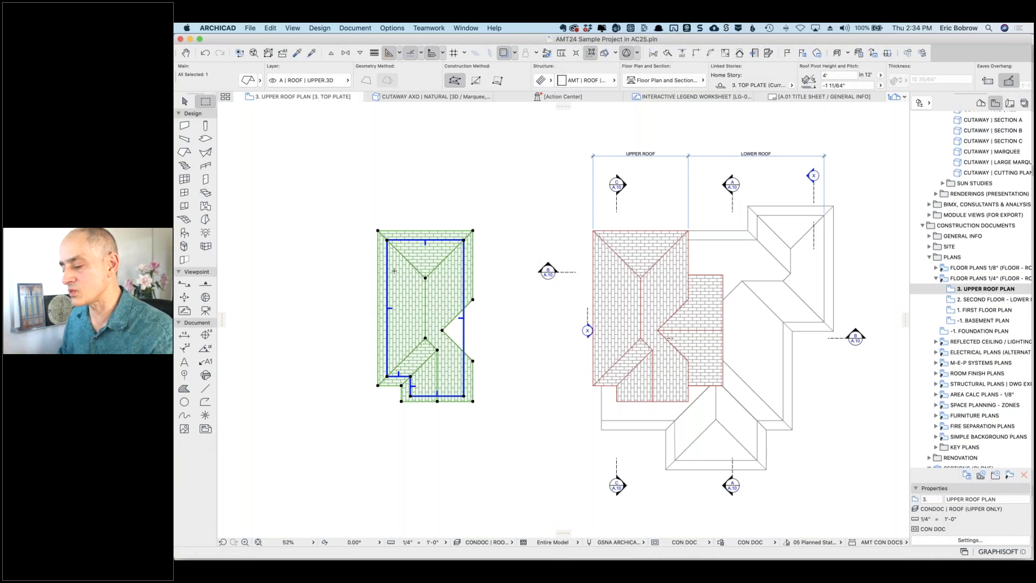
Step: Subtract a rectangular opening about 6'-10" wide from the separated roof, starting on one hip and spanning to the opposite hip around the hip peak
scroll(394, 270, up, 5)
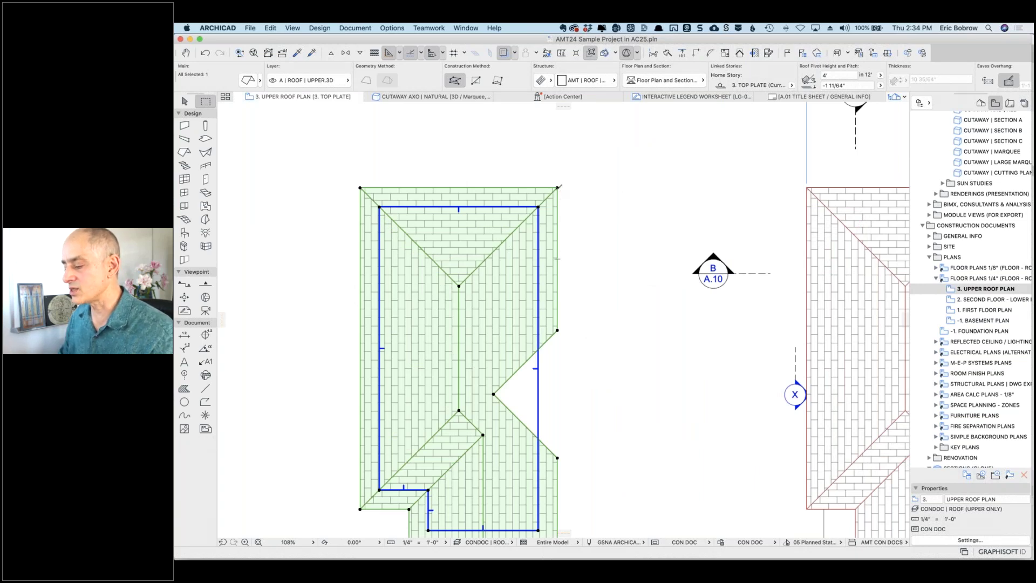
click(559, 187)
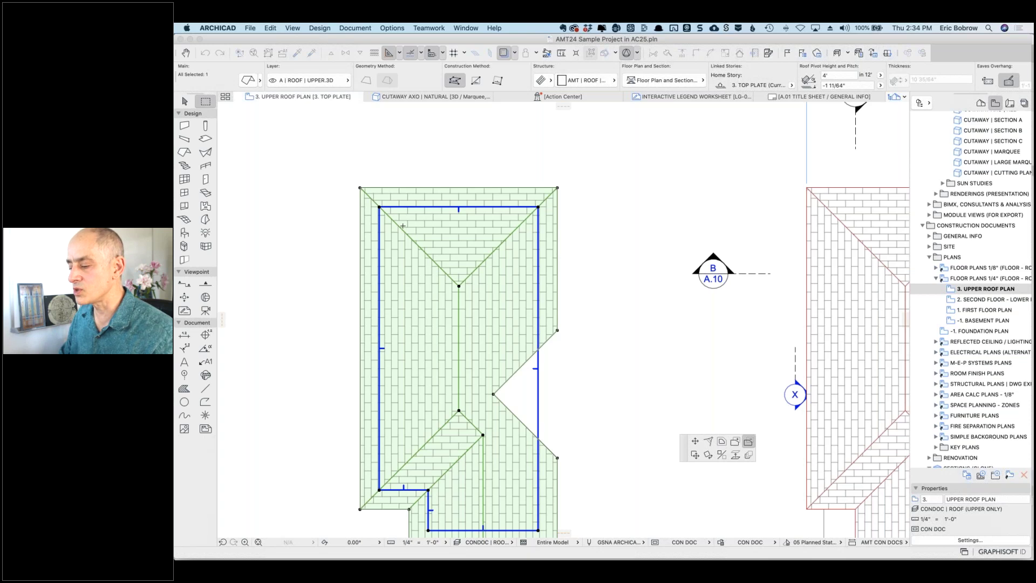
click(400, 228)
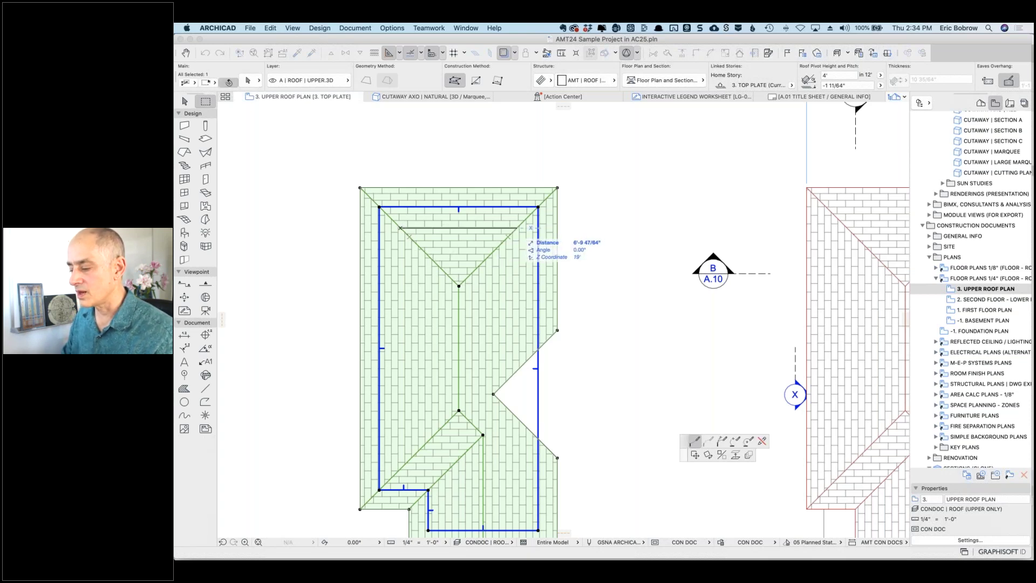
click(517, 228)
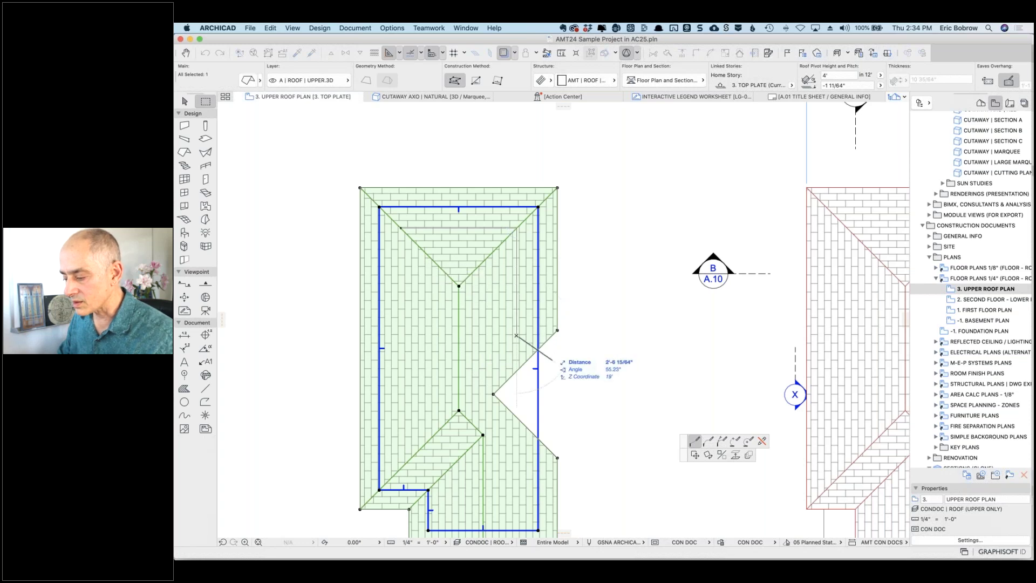
click(401, 229)
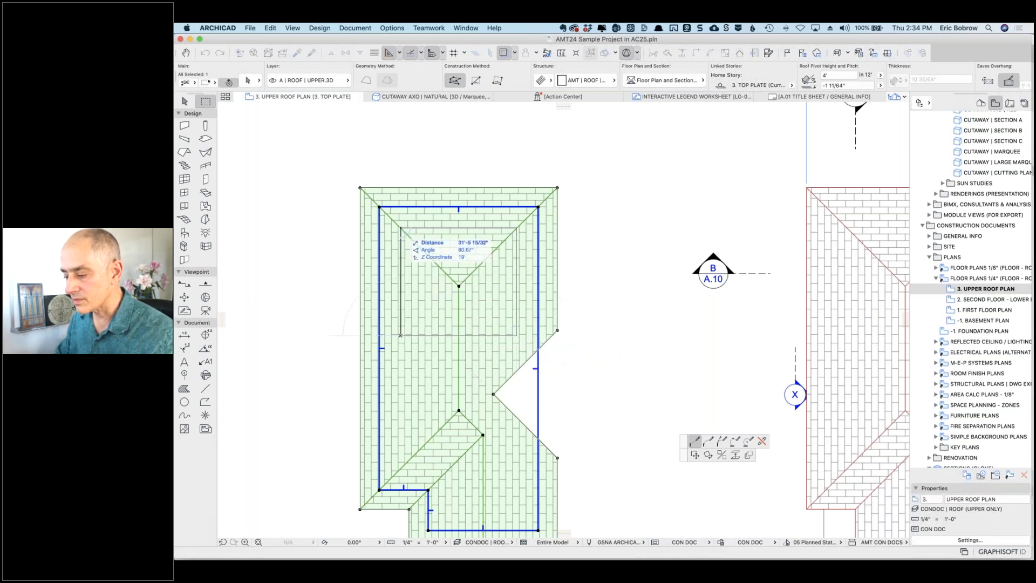
click(400, 229)
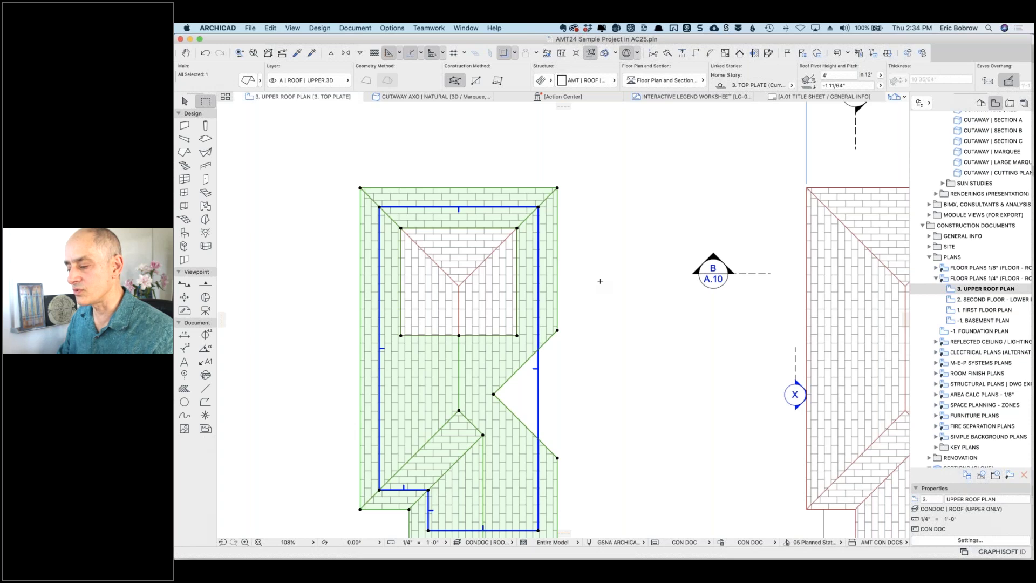
Step: Select the uncut stacked roof copy and subtract the trapezoid between its hip-end eave and the opening's edge, then deselect it
key(Escape)
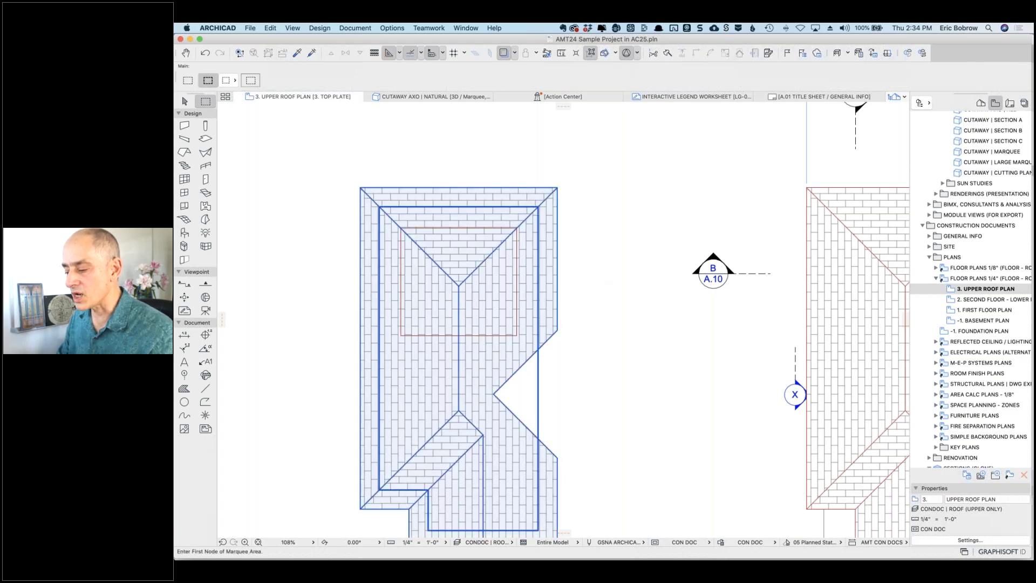
shift+click(485, 234)
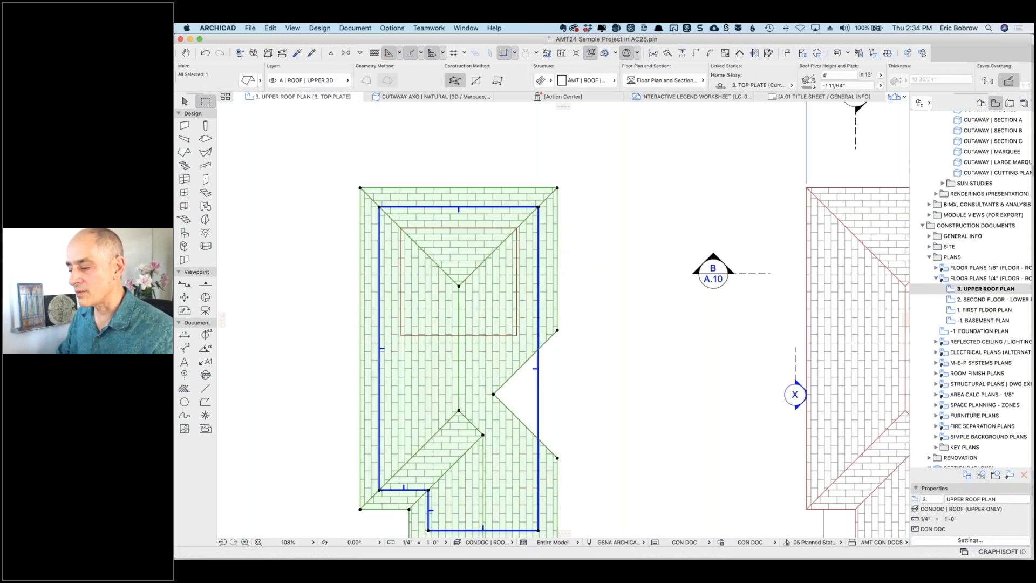
click(500, 208)
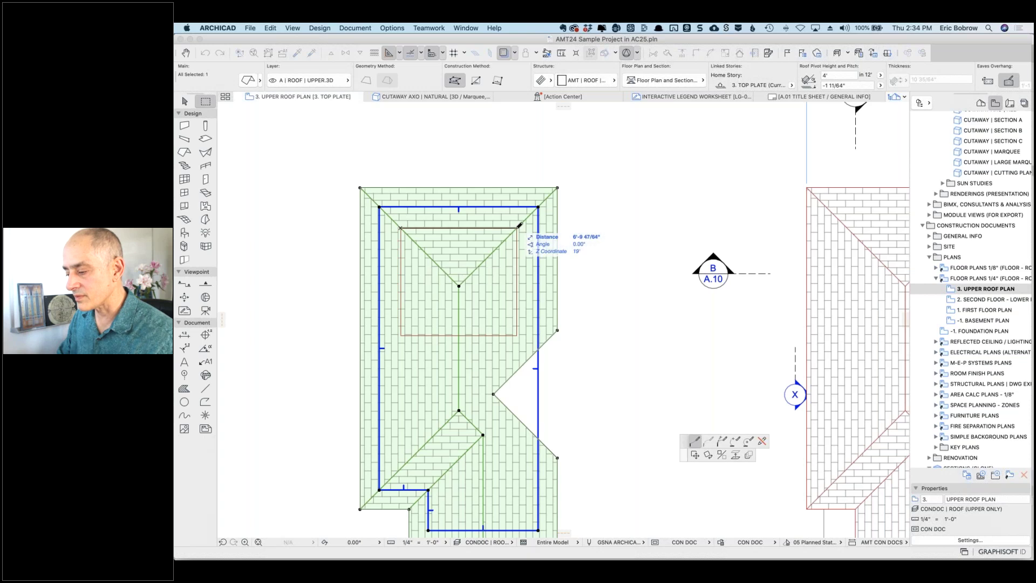
click(558, 187)
click(558, 187)
click(360, 187)
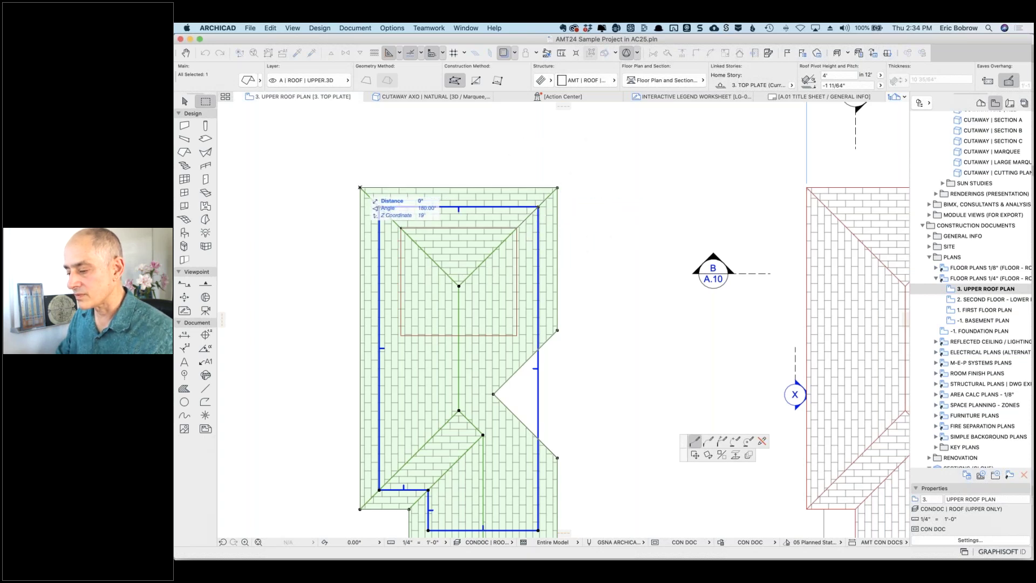
click(466, 175)
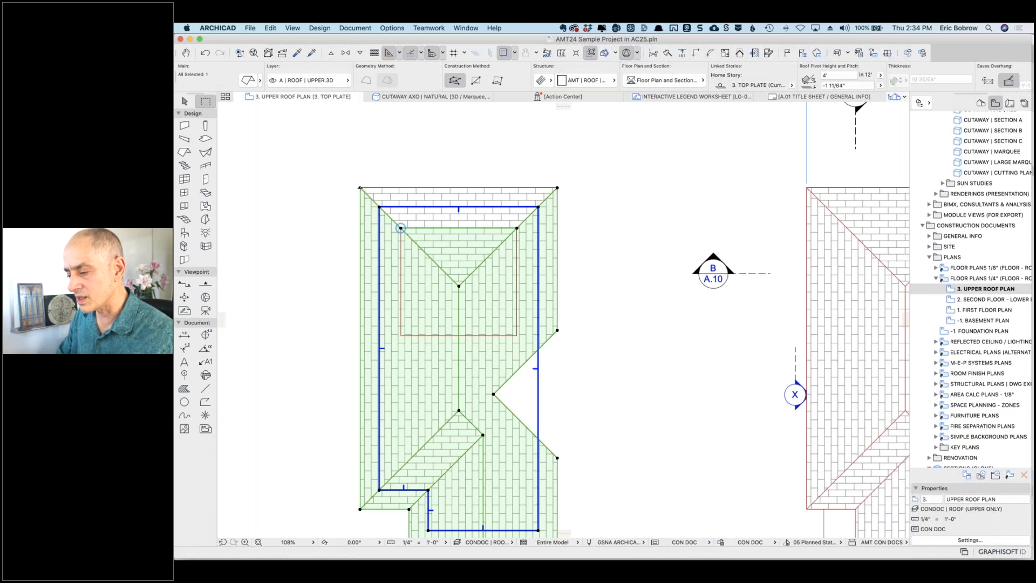
key(Escape)
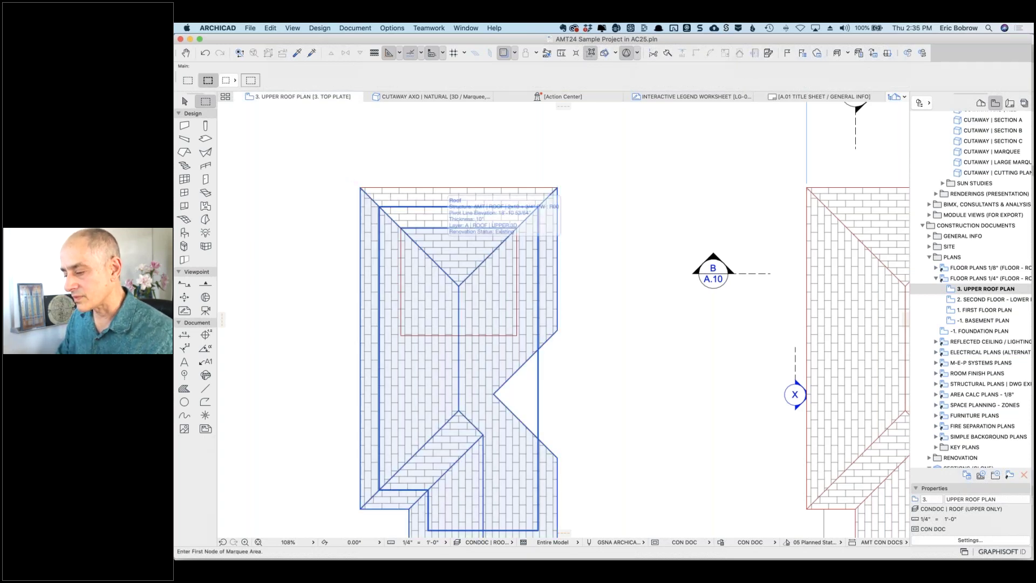
Step: Select the partly trimmed roof copy and subtract everything beyond a straight line across the ridge through the rectangular opening, then deselect it
click(360, 189)
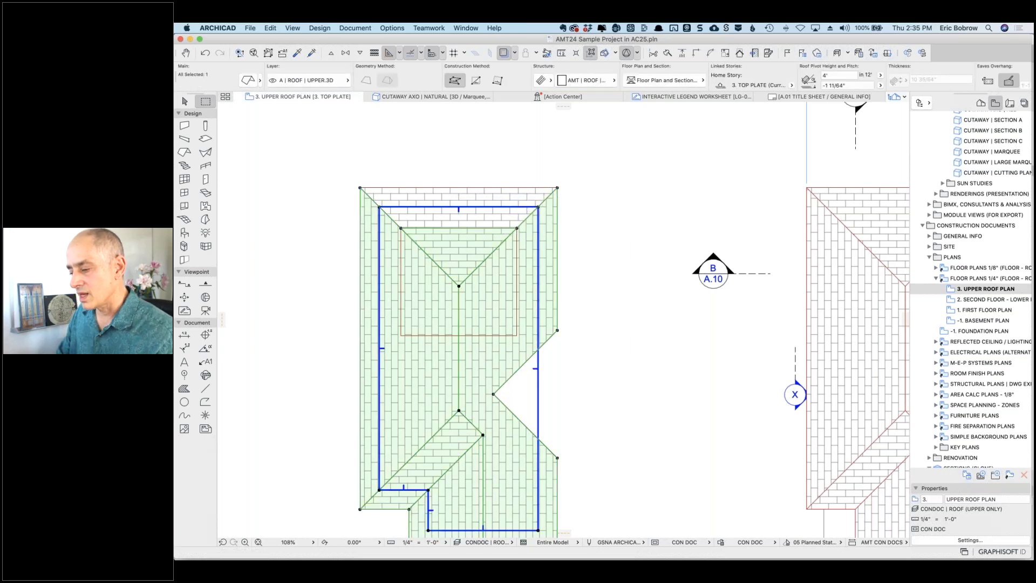
click(361, 189)
click(343, 310)
click(602, 310)
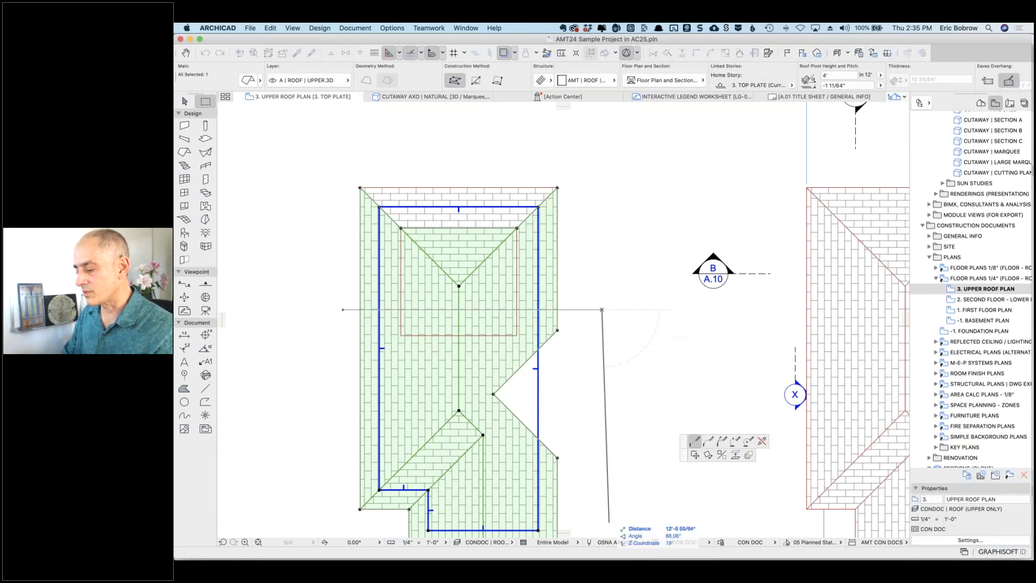
scroll(609, 378, down, 5)
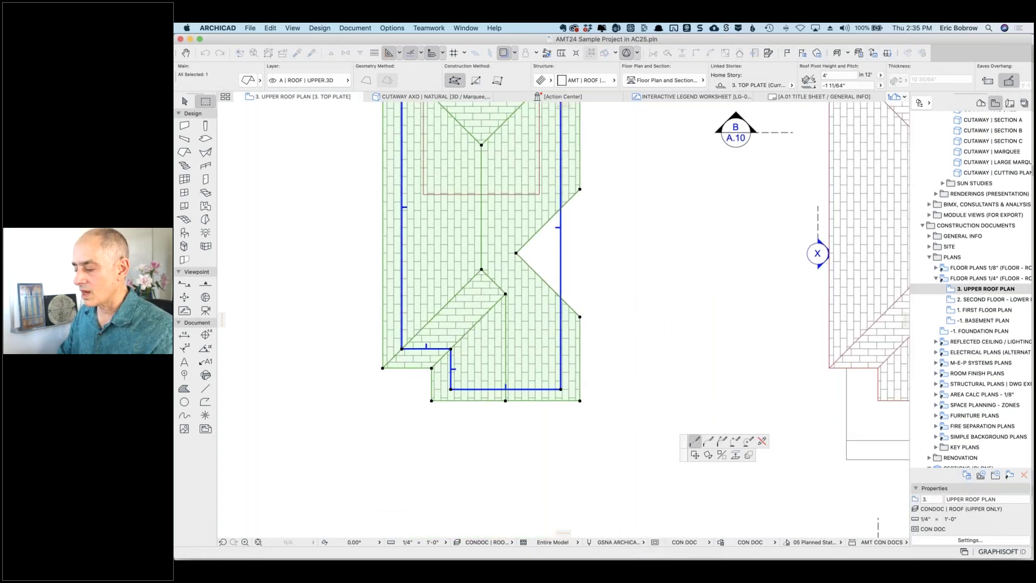
click(624, 439)
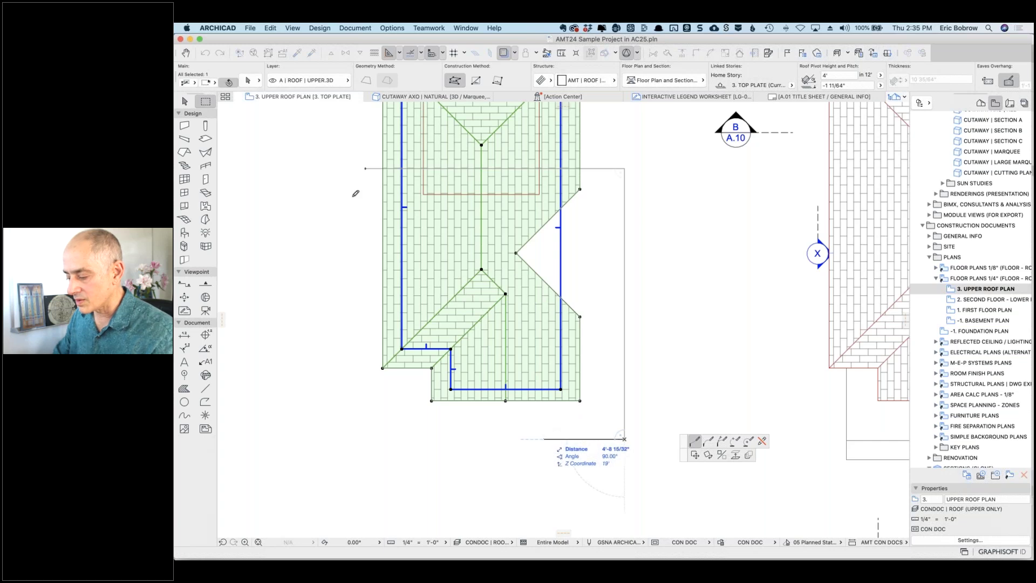
click(366, 439)
click(365, 169)
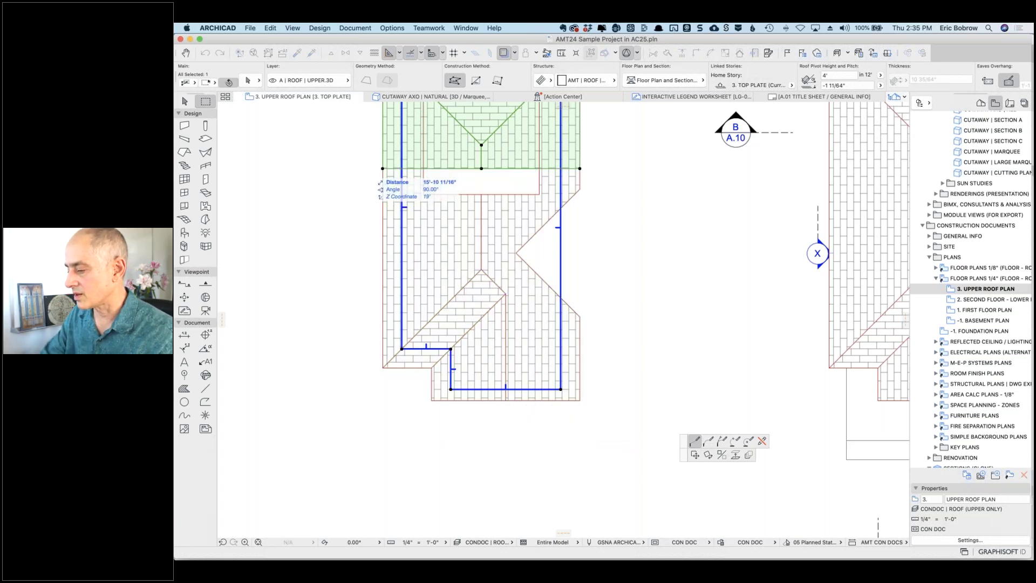
scroll(301, 299, up, 3)
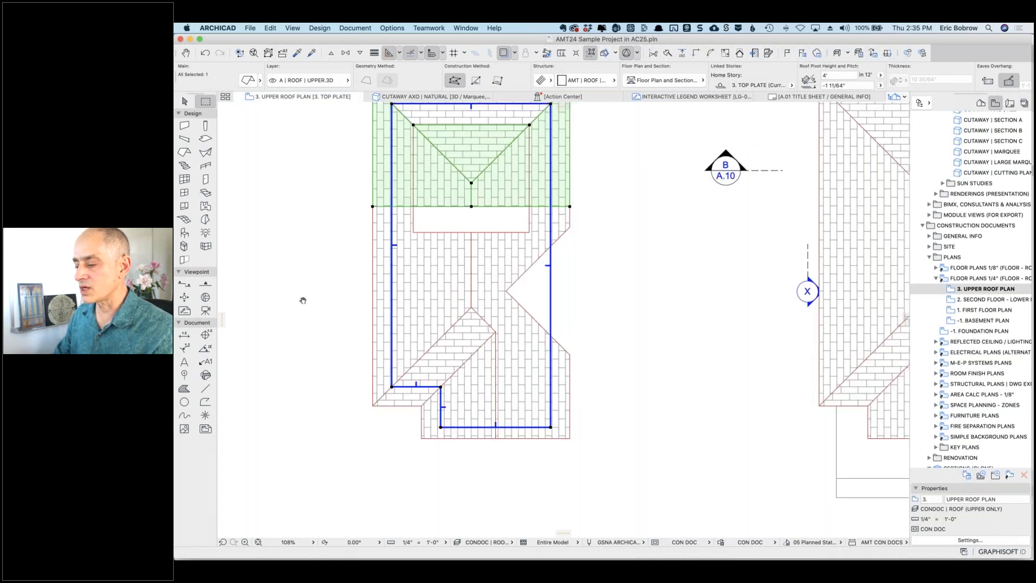
key(Escape)
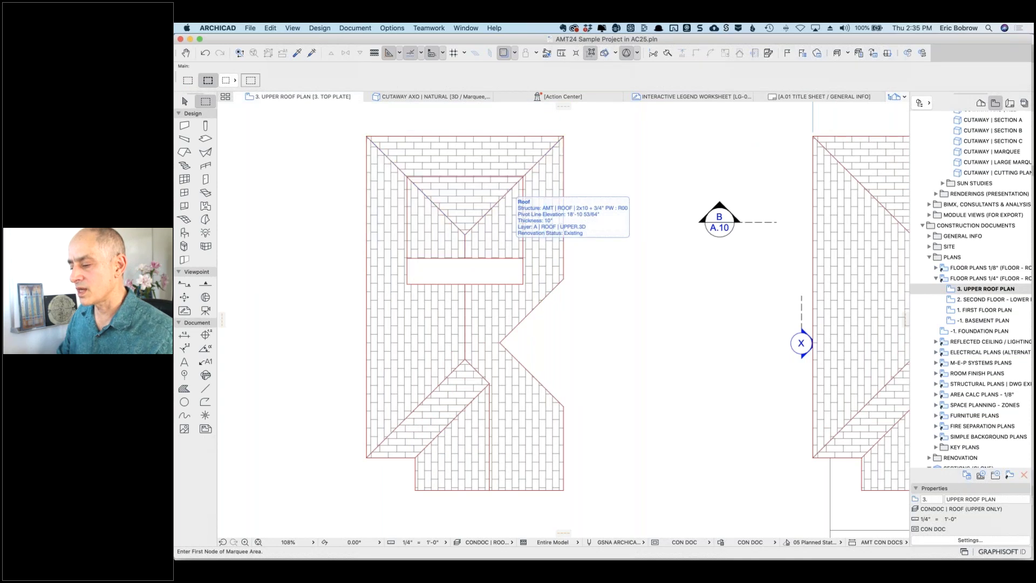
Step: Select the trimmed roof copy and subtract the strip between its long eave on the side away from the original building and the opening's edge
shift+click(449, 242)
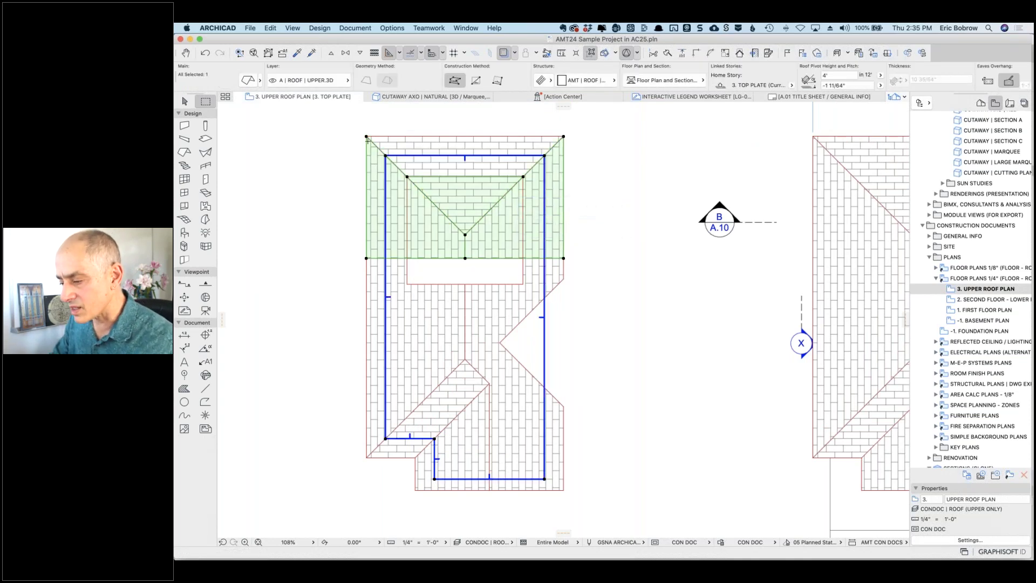
click(385, 155)
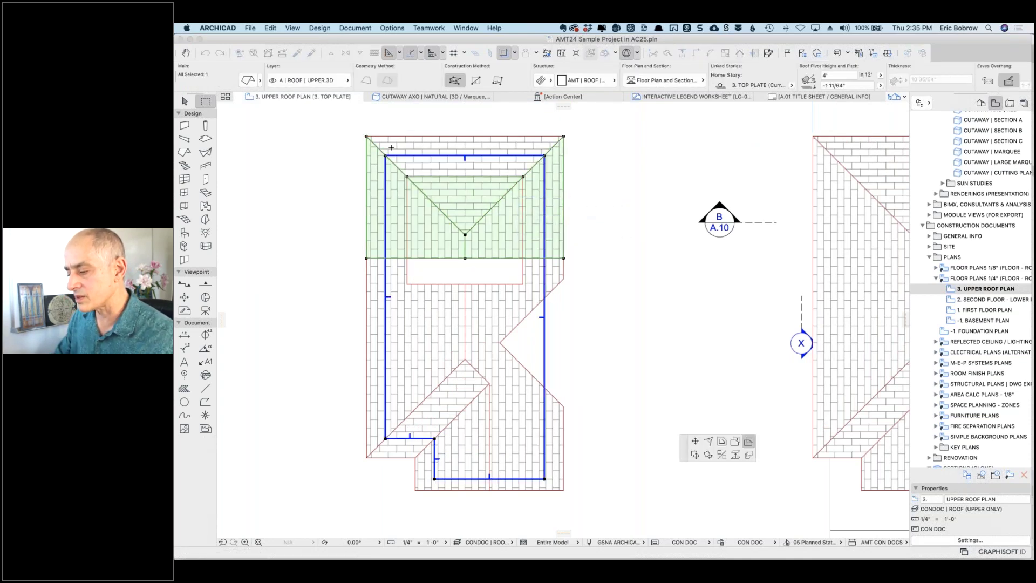
click(366, 136)
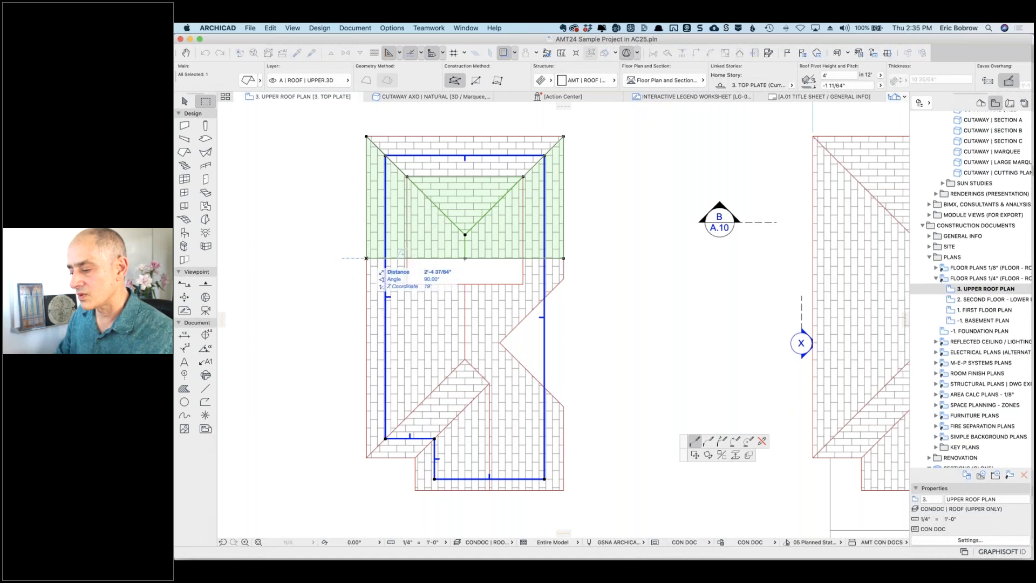
click(366, 259)
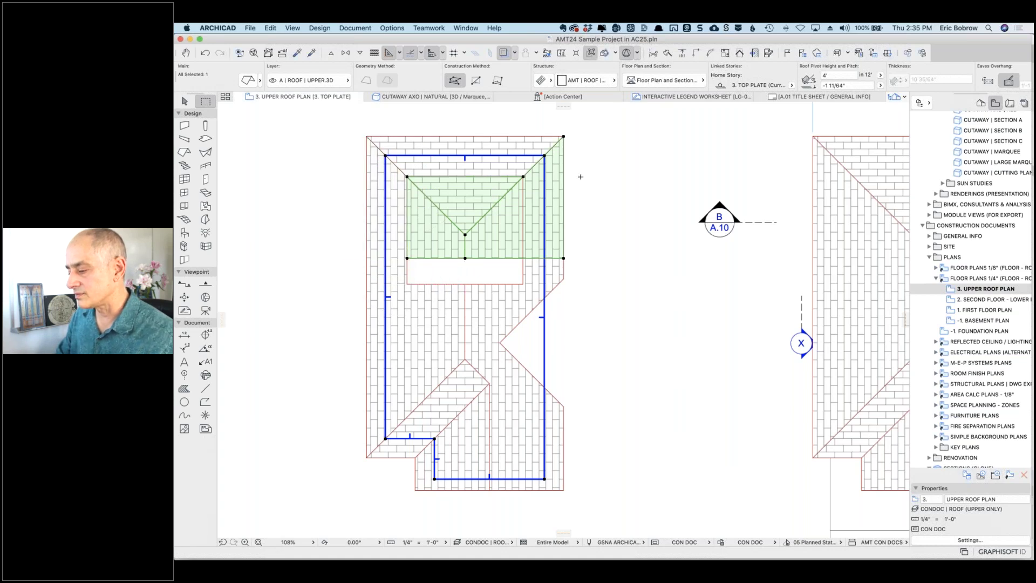
key(Escape)
Step: Subtract the opposite eave strip from the trimmed roof copy, from the hip corner to the opening's edge and down to the straight cut
shift+click(565, 137)
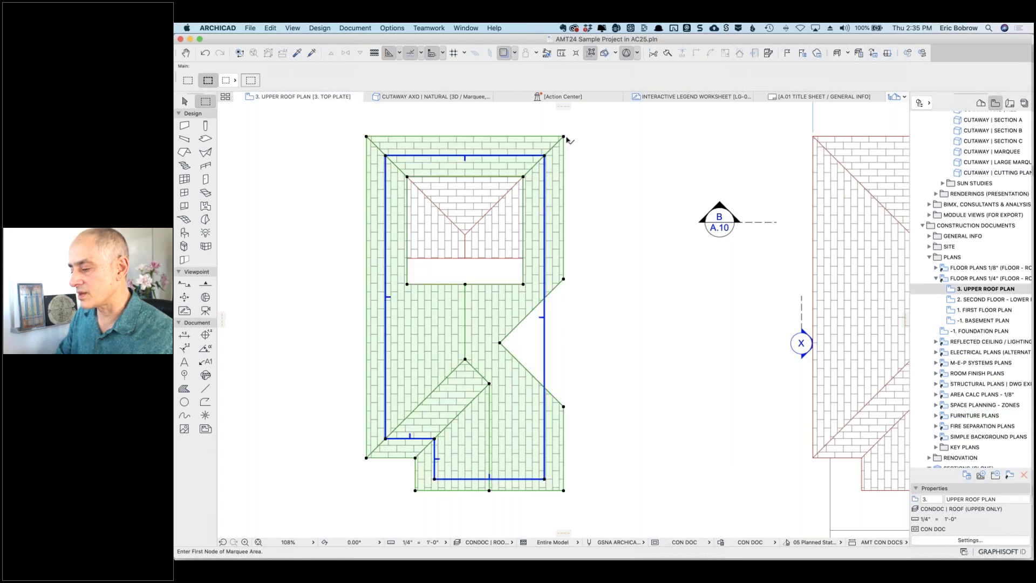
key(Escape)
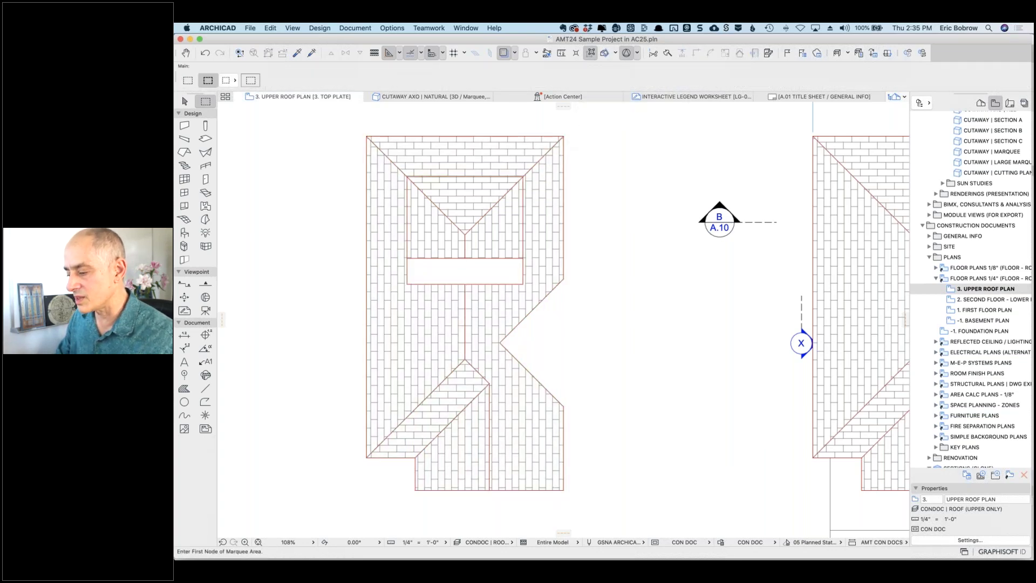
shift+click(412, 221)
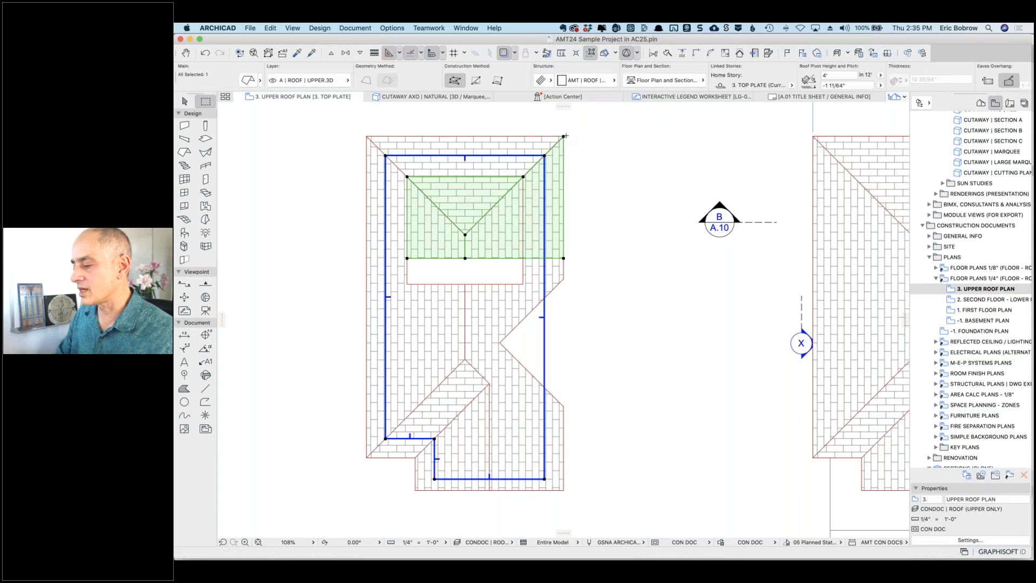
click(551, 155)
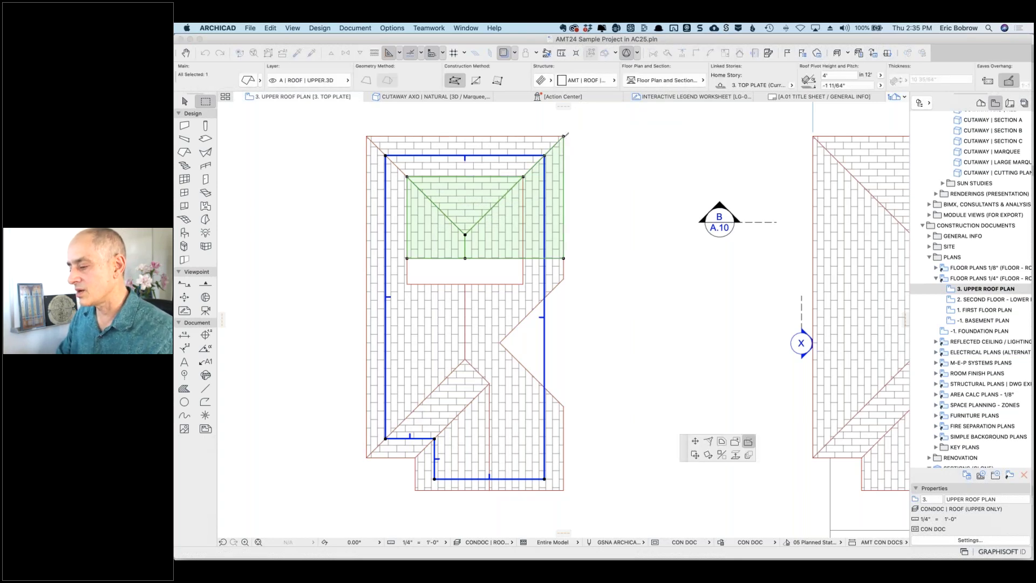
click(523, 177)
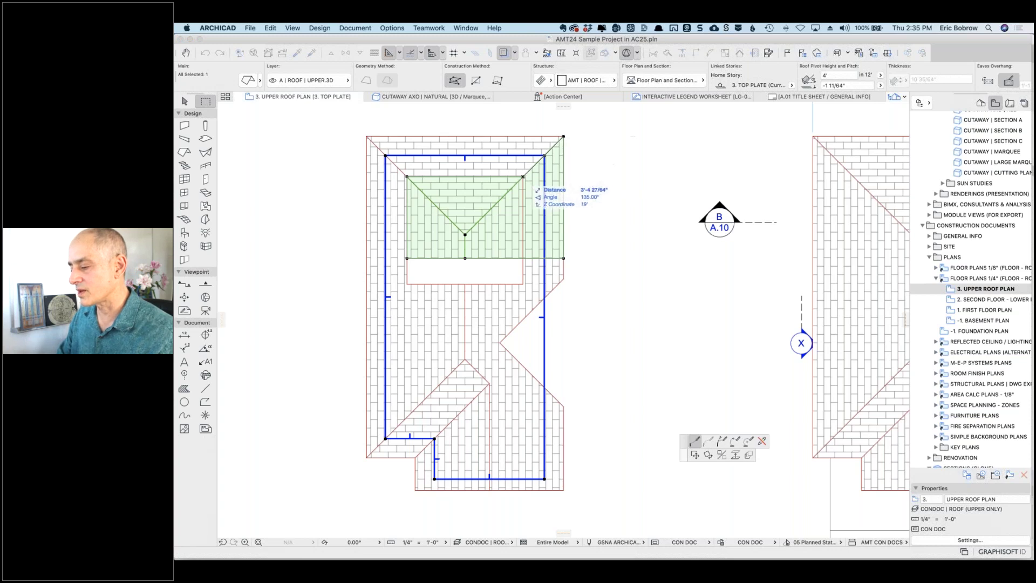
click(523, 258)
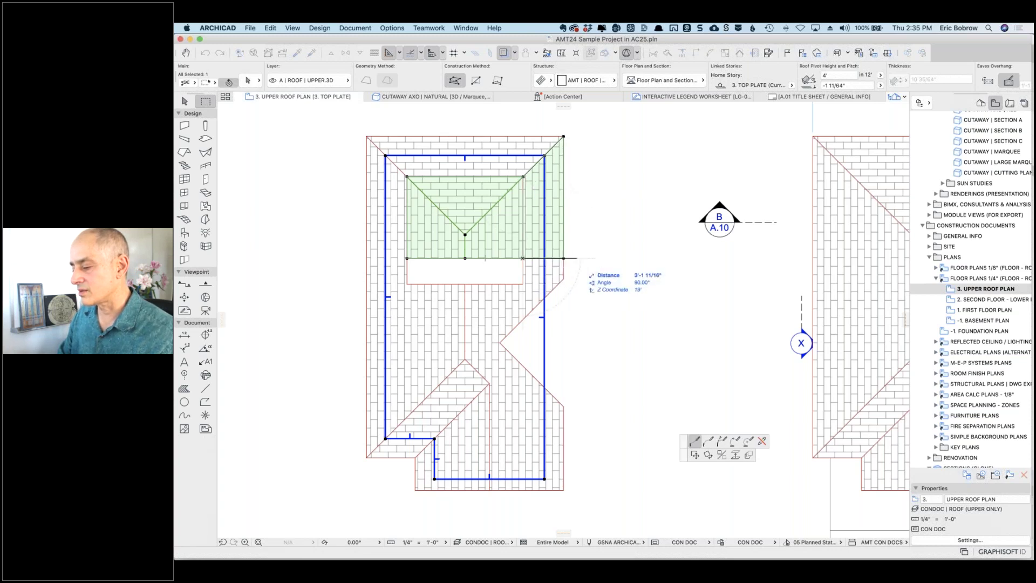
click(564, 258)
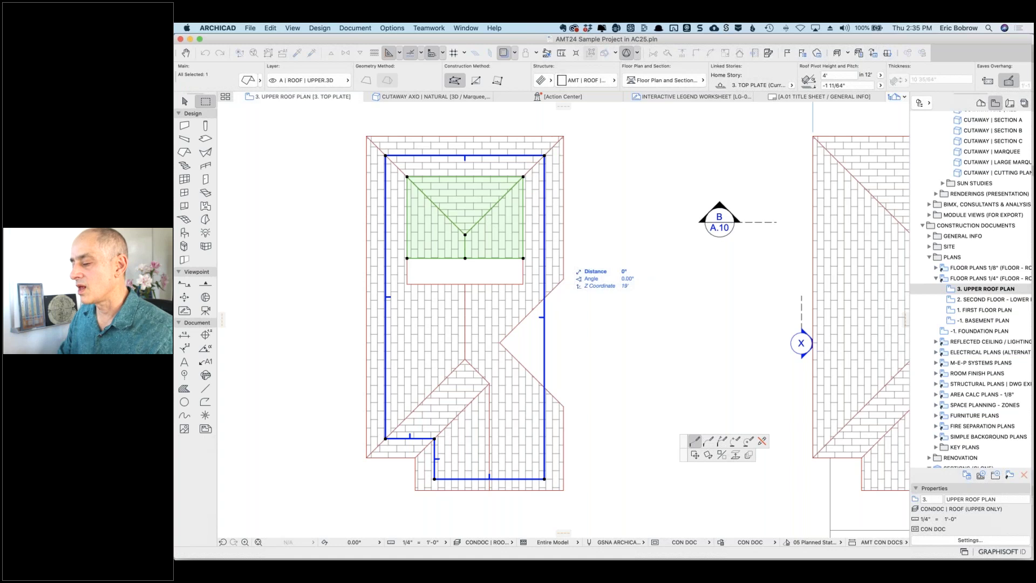
key(Escape)
Step: Move the small remaining roof piece sideways out of the opening, undo the move, and deselect it
shift+click(514, 180)
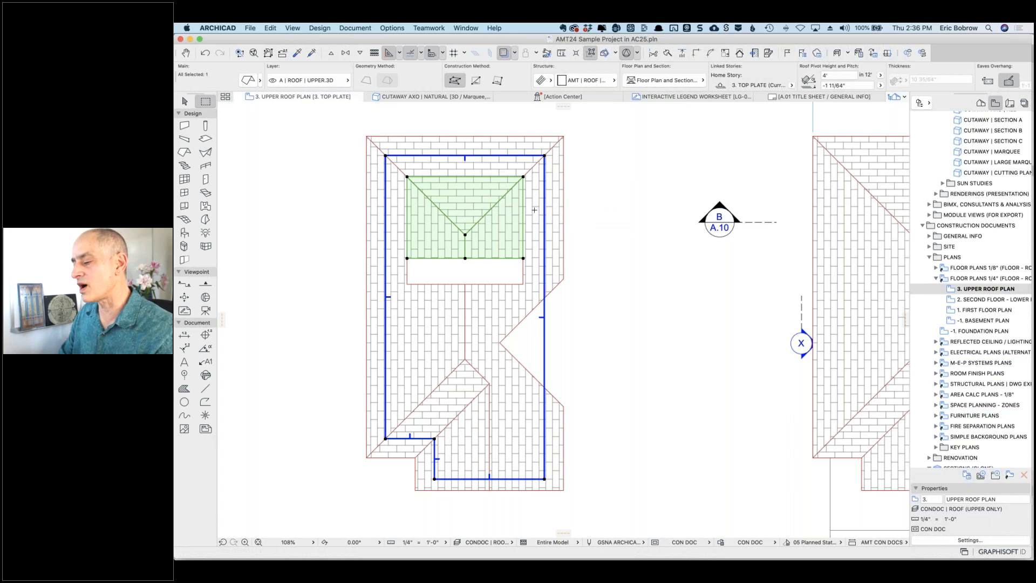
drag(507, 235, 294, 239)
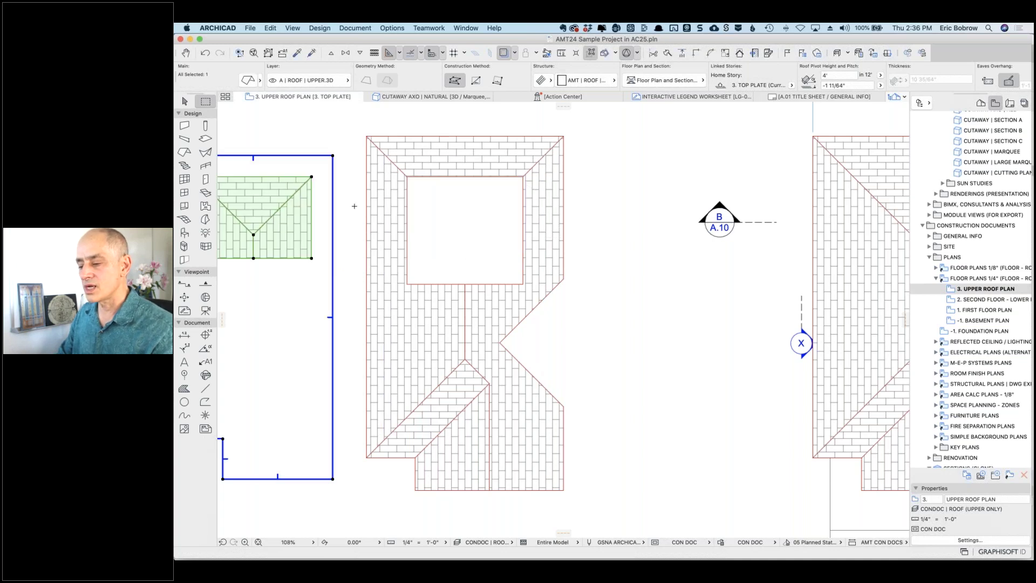
key(Escape)
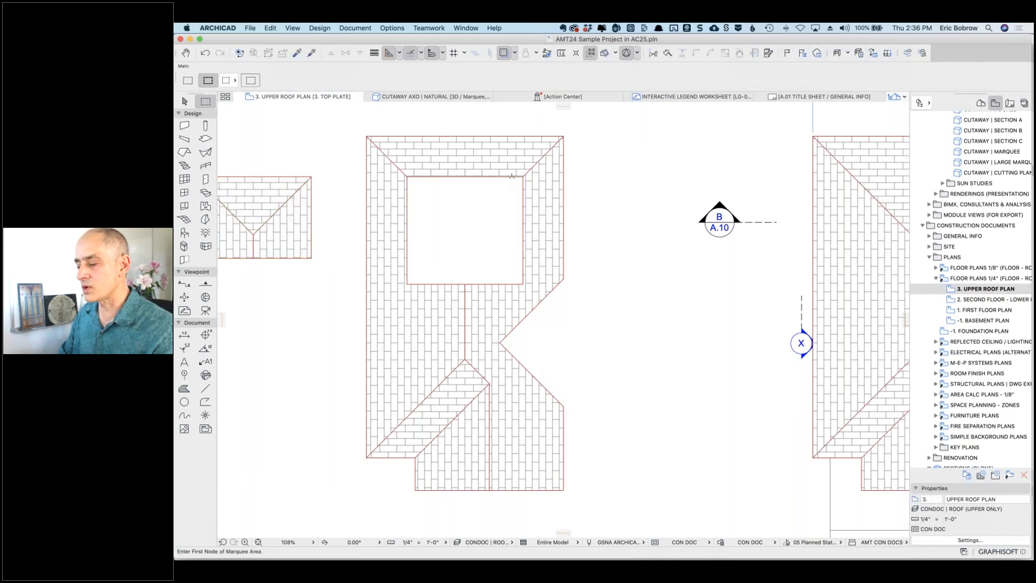
key(super+z)
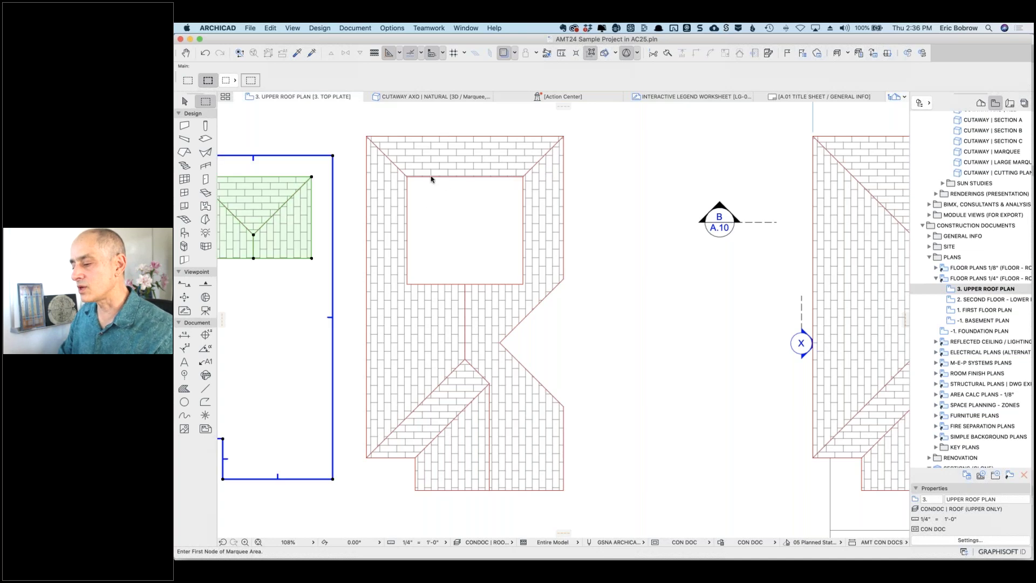
key(super+z)
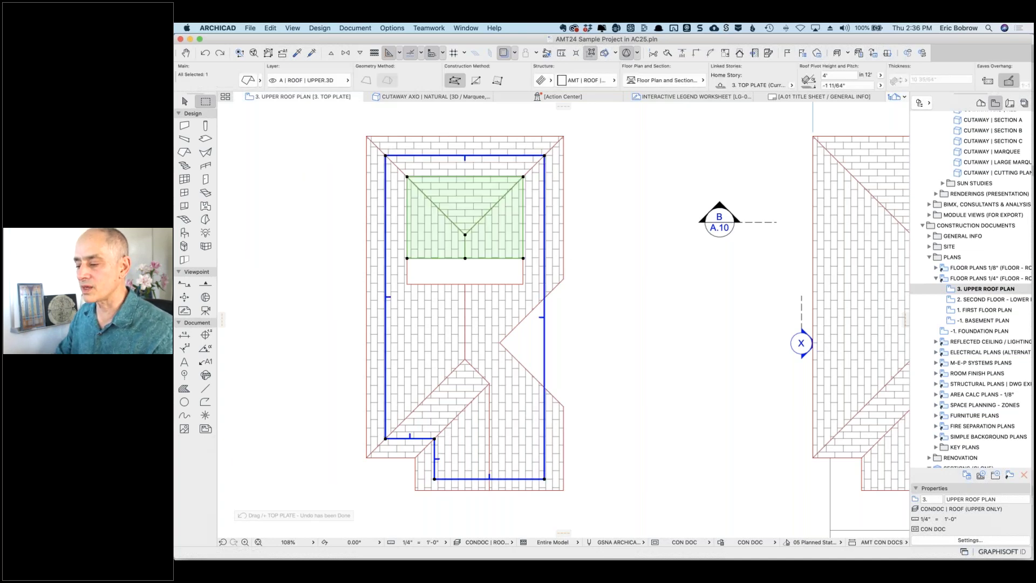
key(Escape)
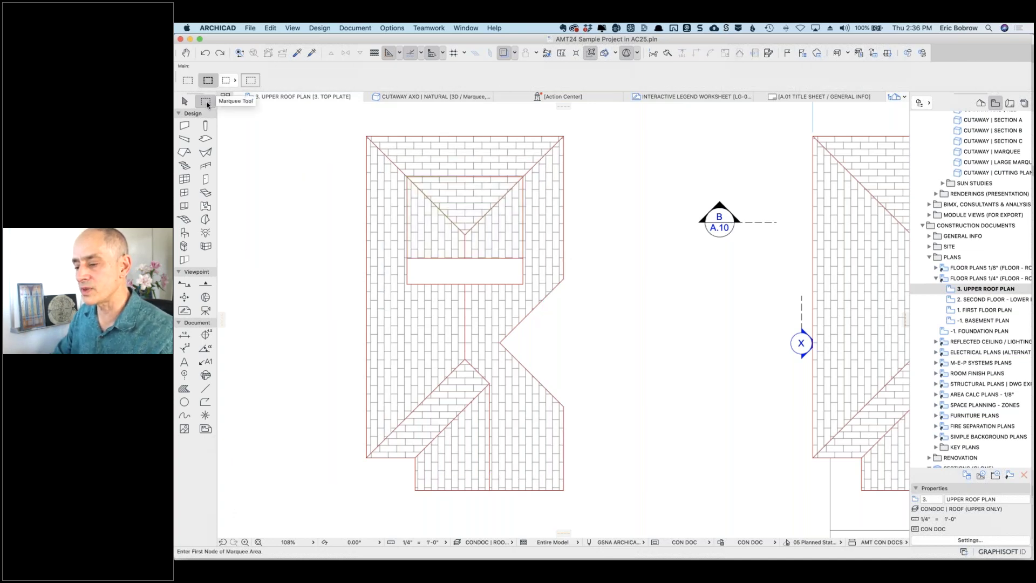
Step: Place a marquee about 14'-9" by 10'-7" around the hip end, show it in 3D, and orbit to view the roof from above
click(350, 122)
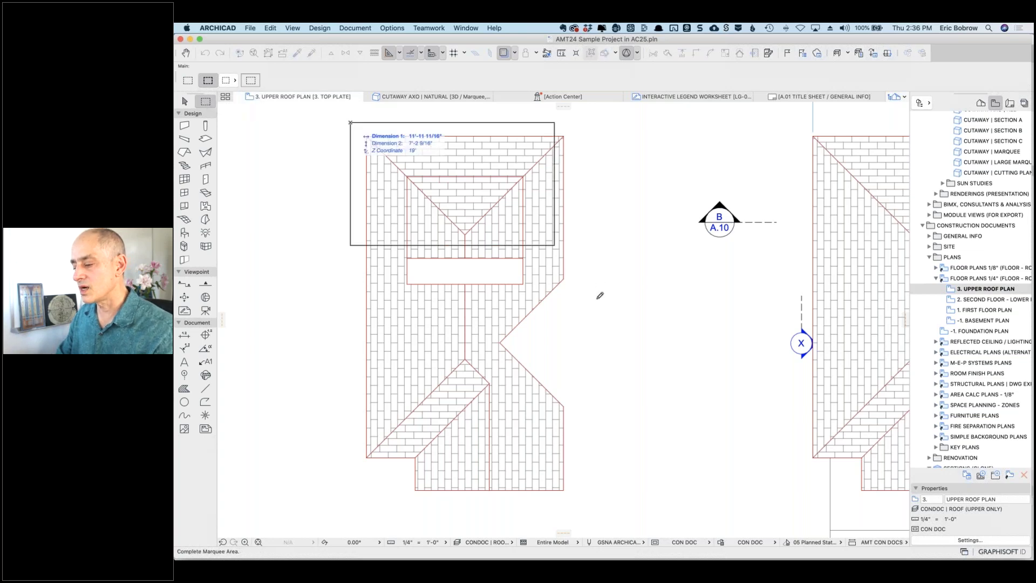
click(599, 302)
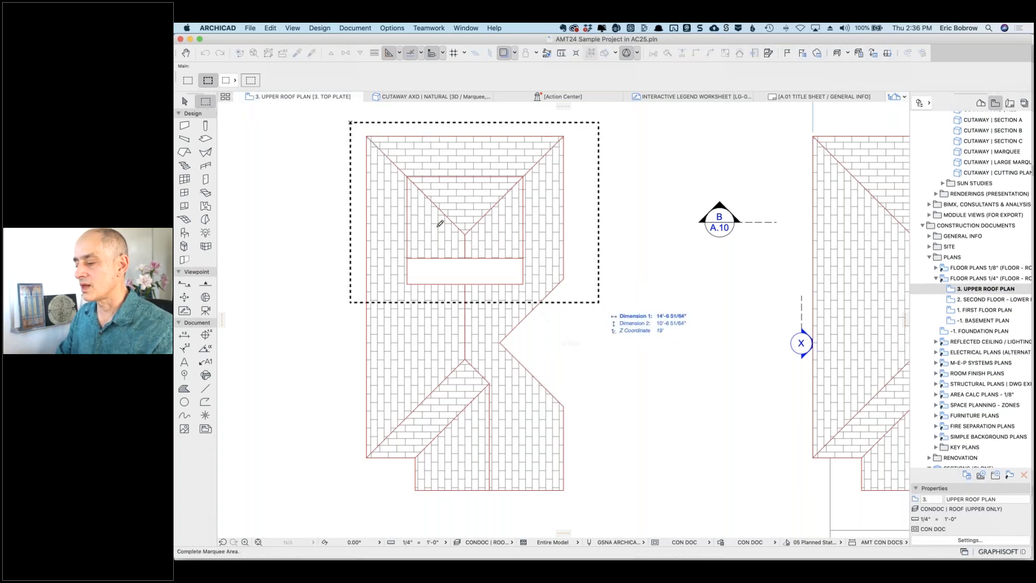
right_click(326, 185)
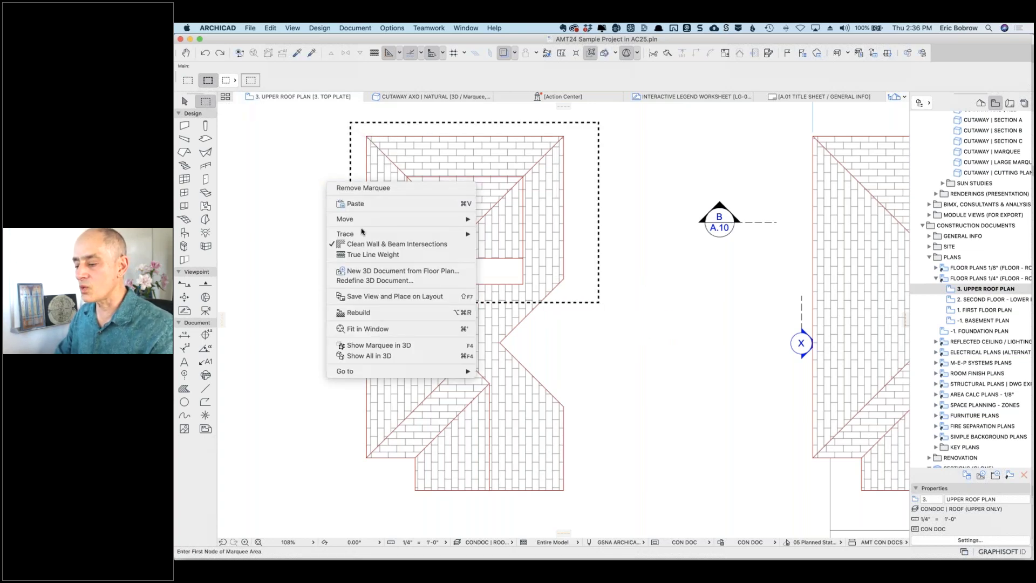
click(382, 345)
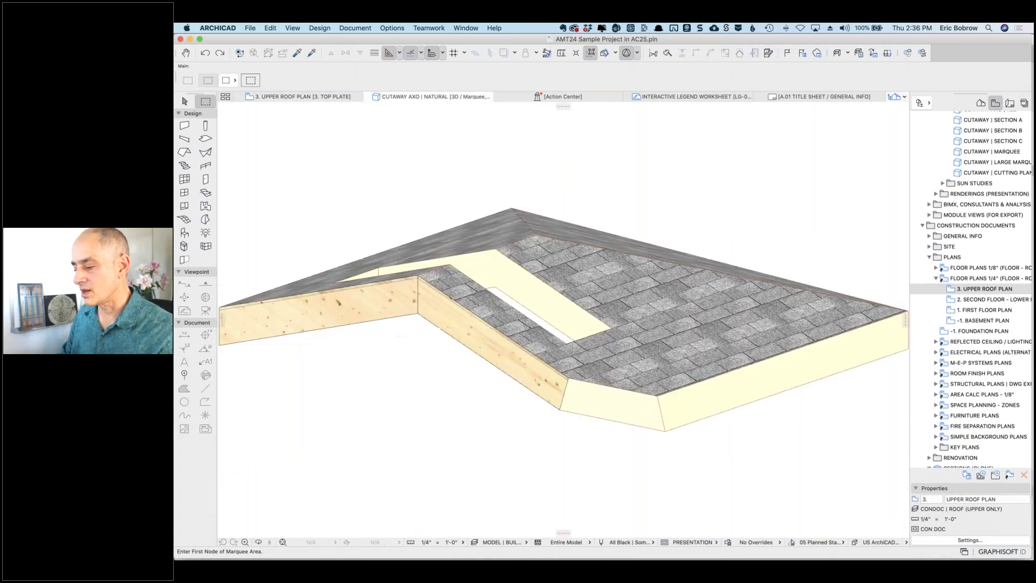
shift+middle_drag(748, 193, 468, 329)
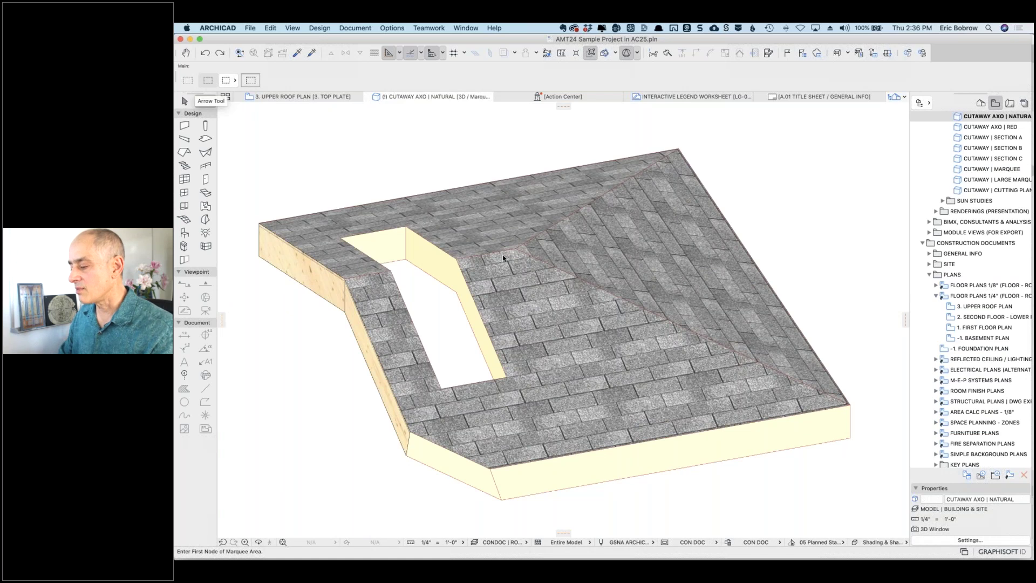
Step: Select the outer roof in 3D to examine how it surrounds the inner piece, and deselect it
click(580, 343)
click(832, 293)
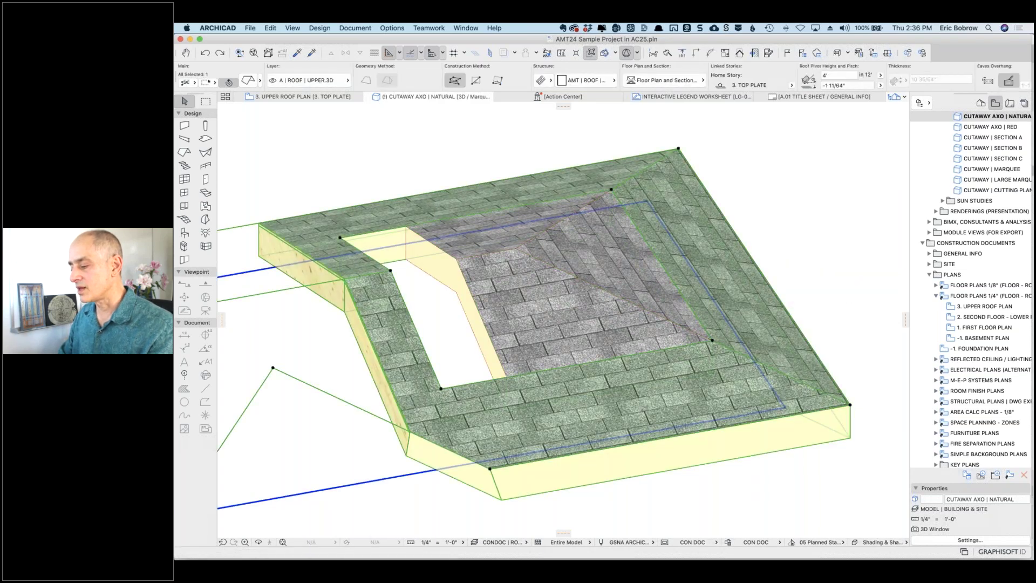
click(831, 304)
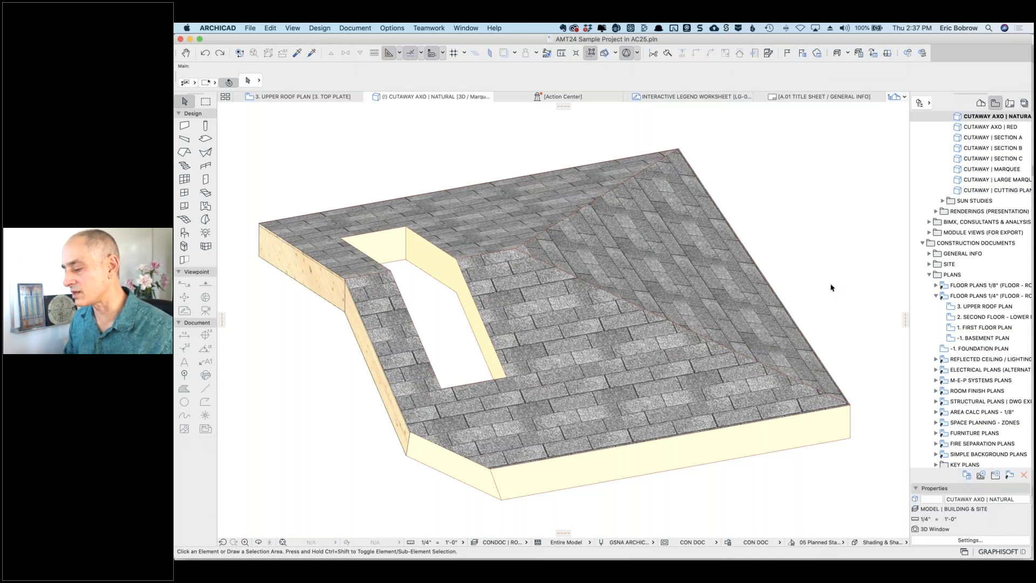
scroll(771, 299, down, 1)
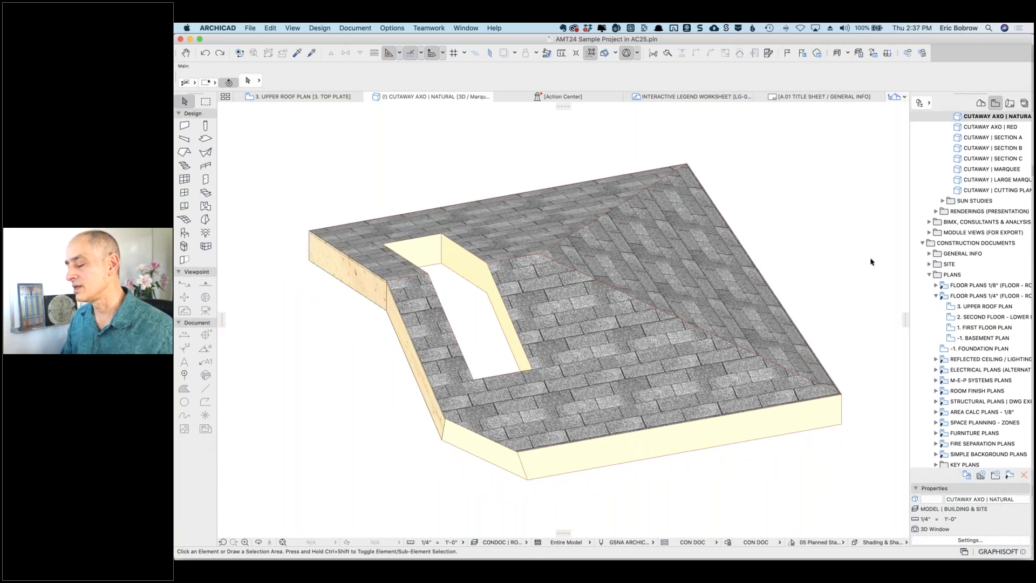
Step: Return to the 3. UPPER ROOF PLAN view and check the inner roof piece within the opening, leaving it unselected
click(331, 99)
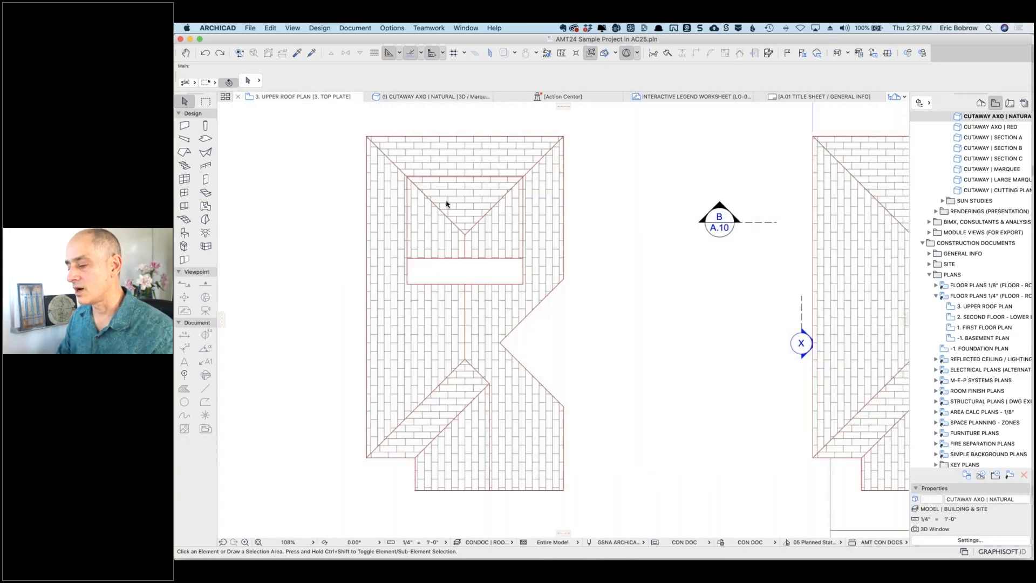
click(485, 199)
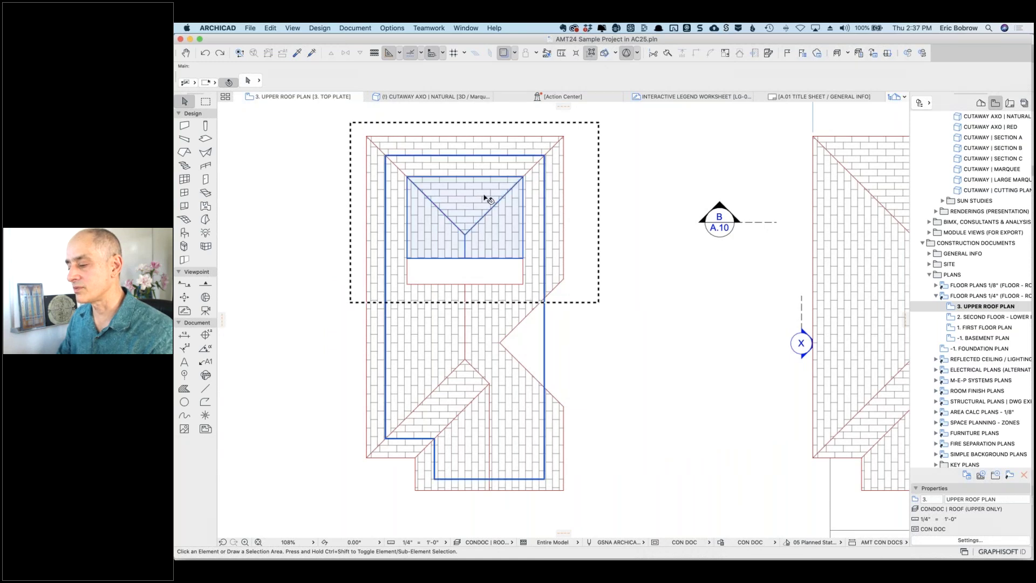
click(636, 225)
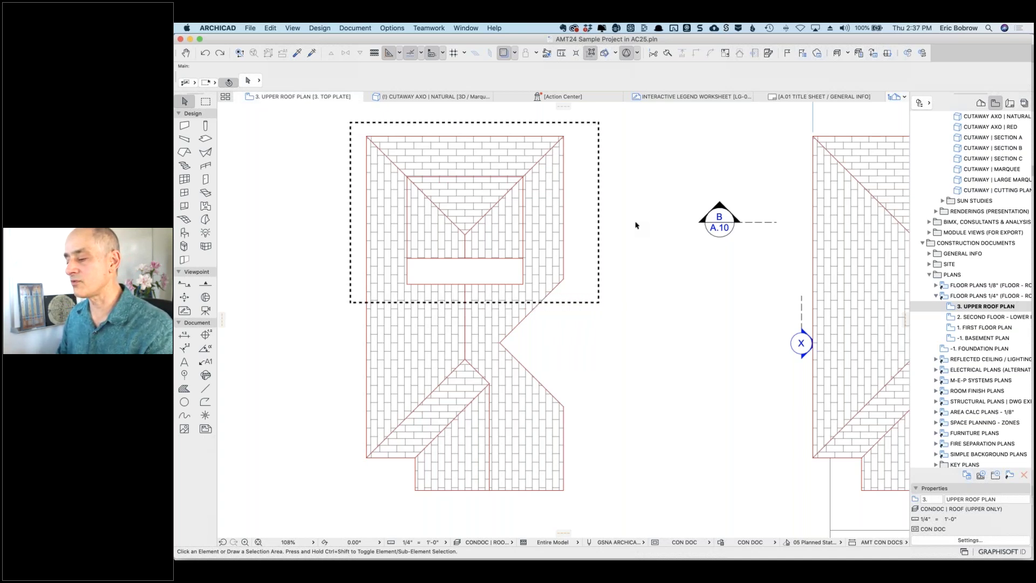
Step: Set the floor plan display of the outer roof around the opening to Projected
click(565, 492)
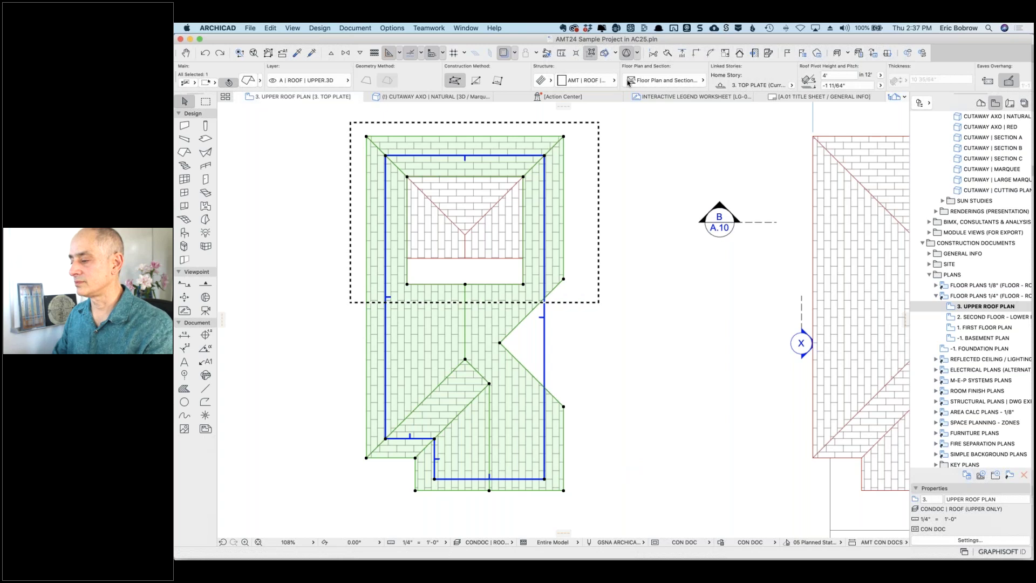
click(701, 83)
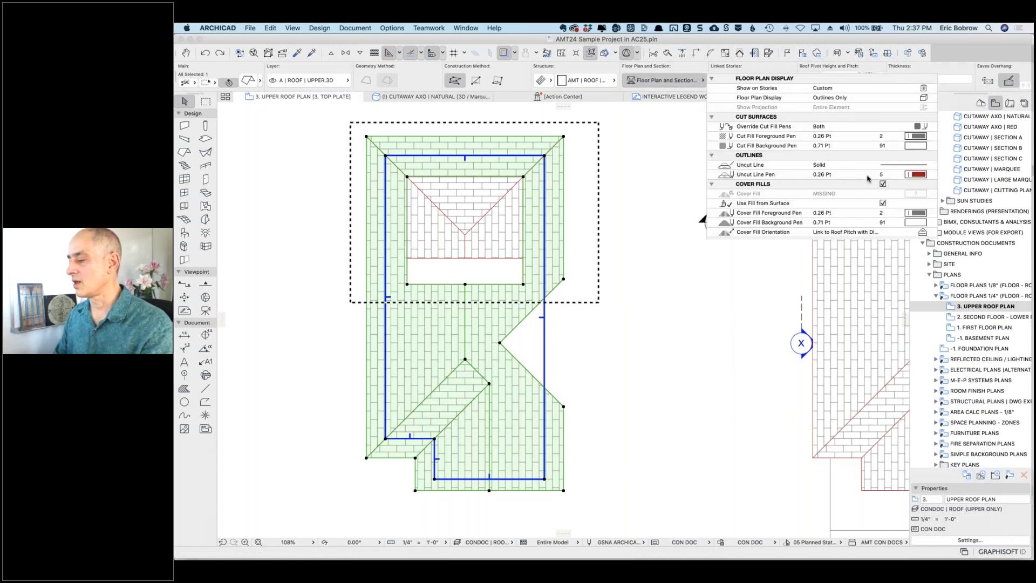
click(929, 99)
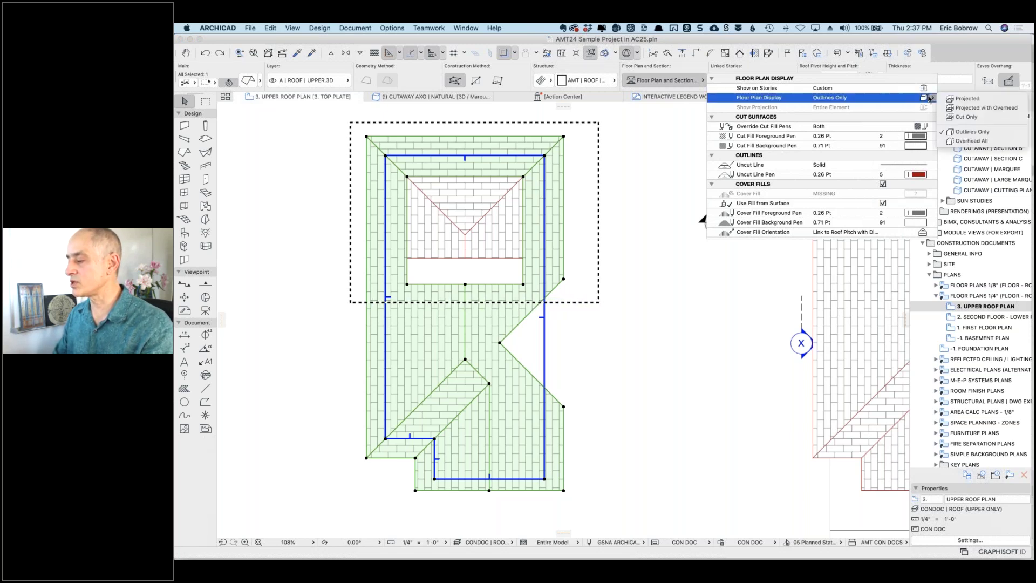
click(965, 99)
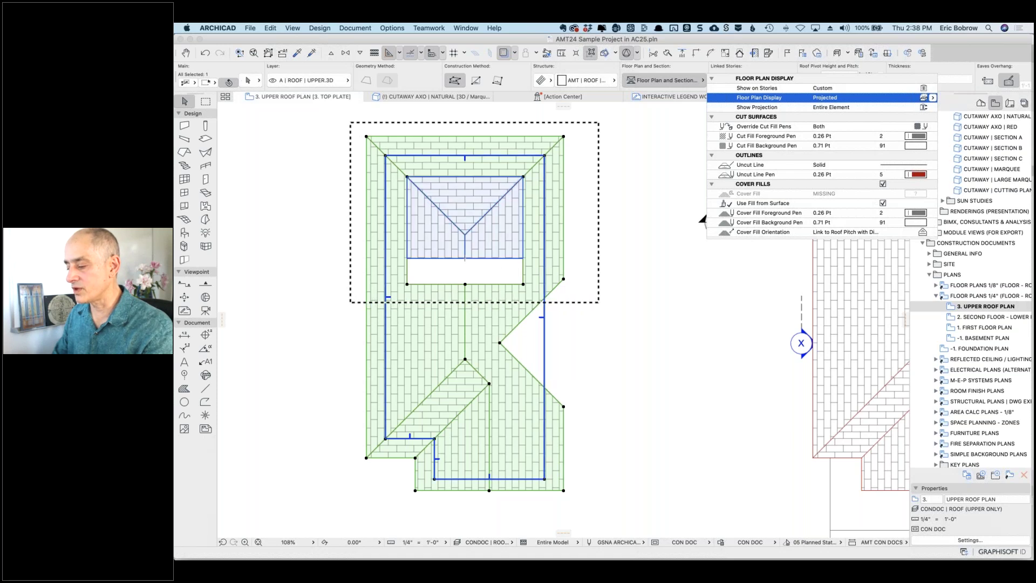
click(498, 250)
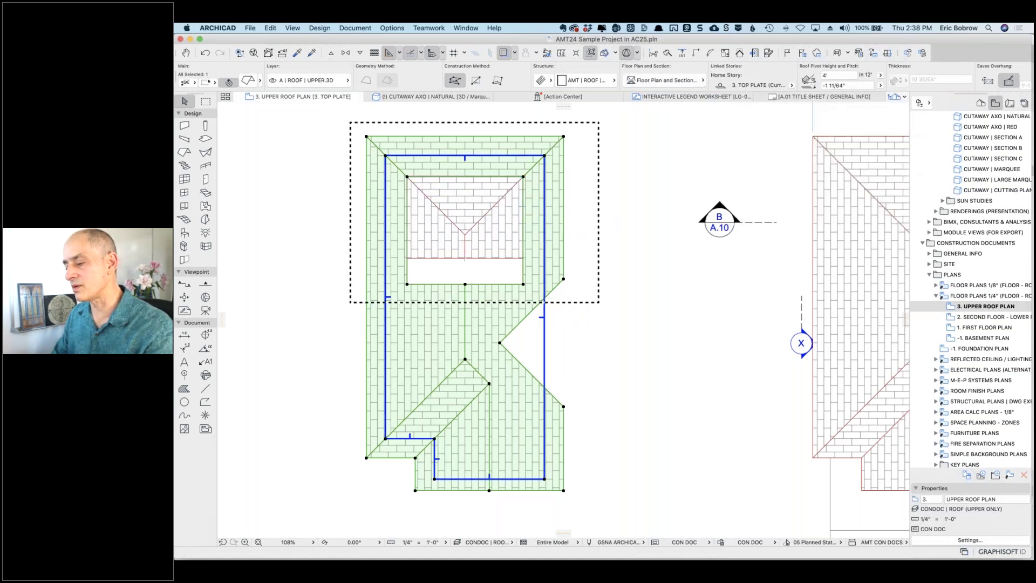
Step: Set the pitch of both the outer roof and the inner piece to 12 in 12, keeping custom planes and edges, and deselect them
shift+click(465, 254)
click(825, 76)
text(12)
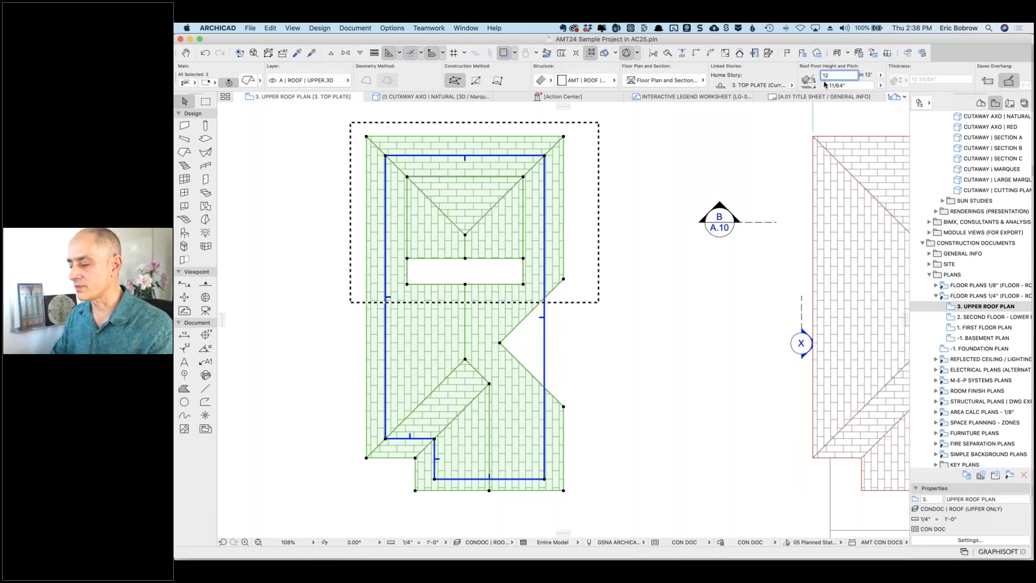
key(Return)
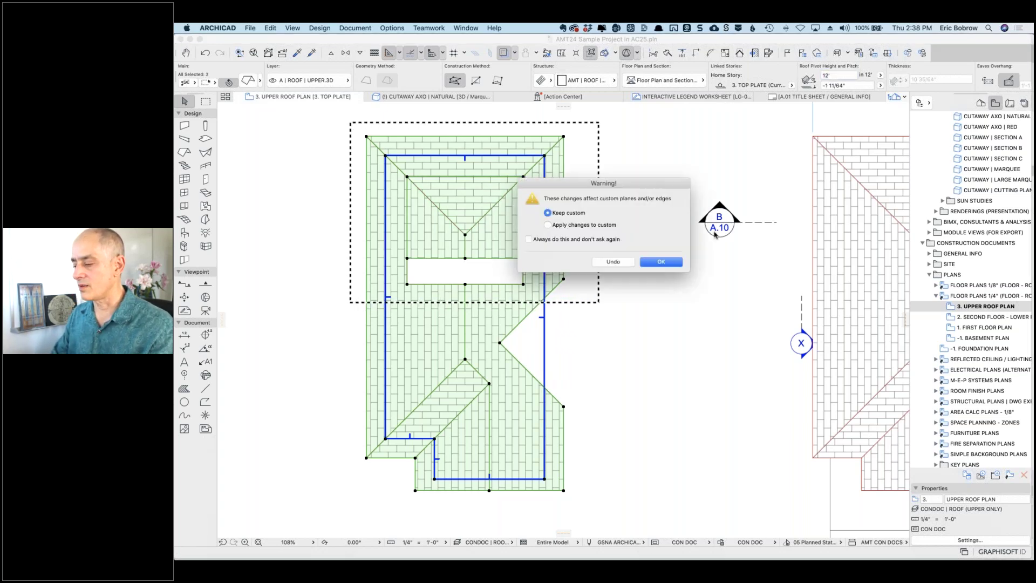
click(667, 262)
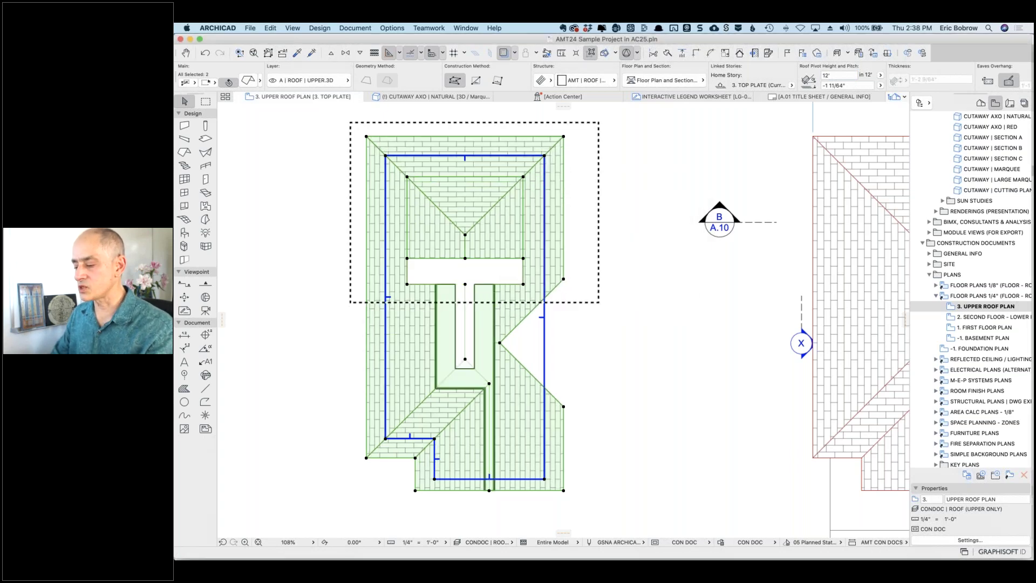
click(598, 337)
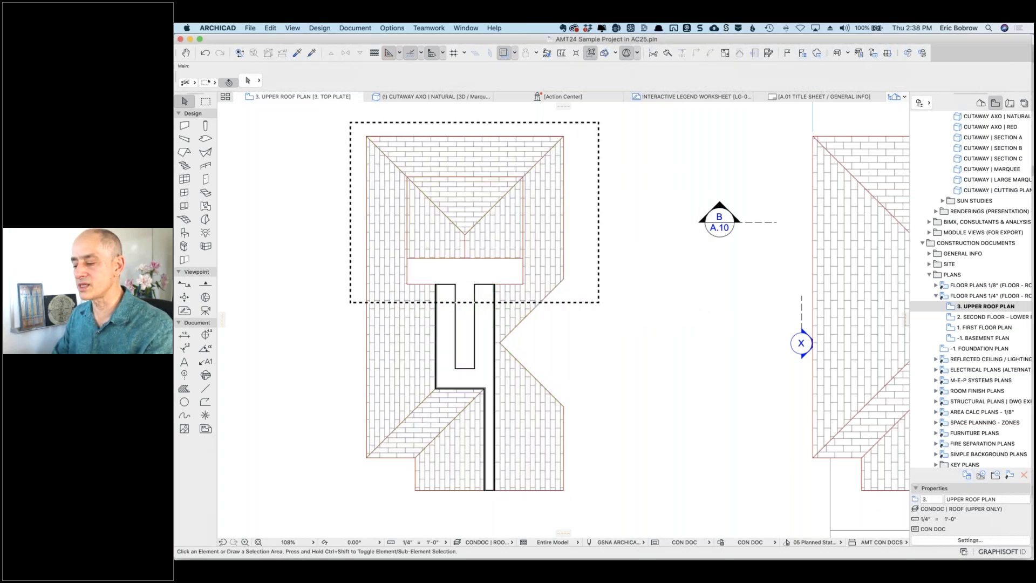
Step: Set the inner roof piece's floor plan display to Projected, change it to Cut Only, and deselect the piece
click(508, 247)
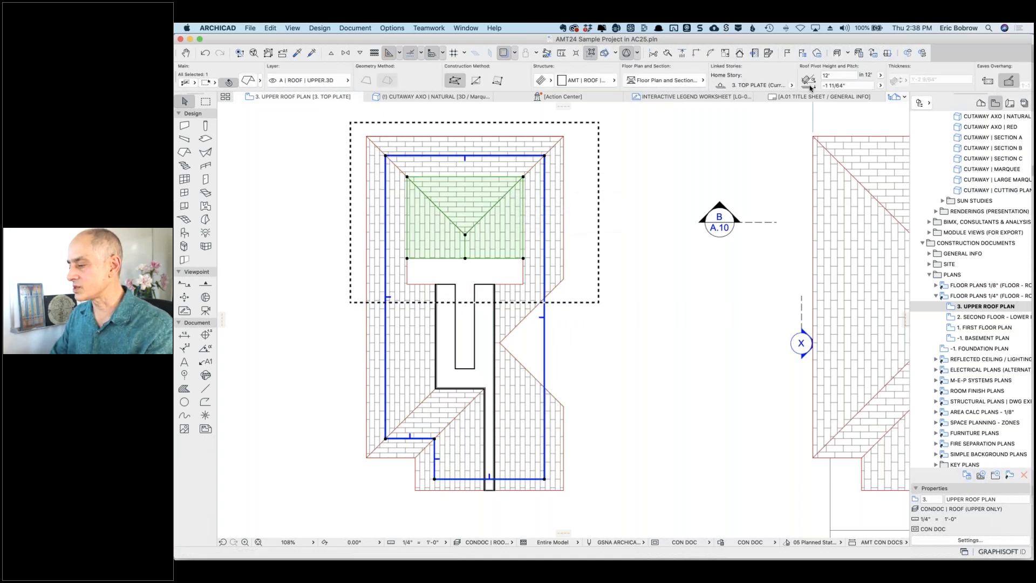
click(702, 81)
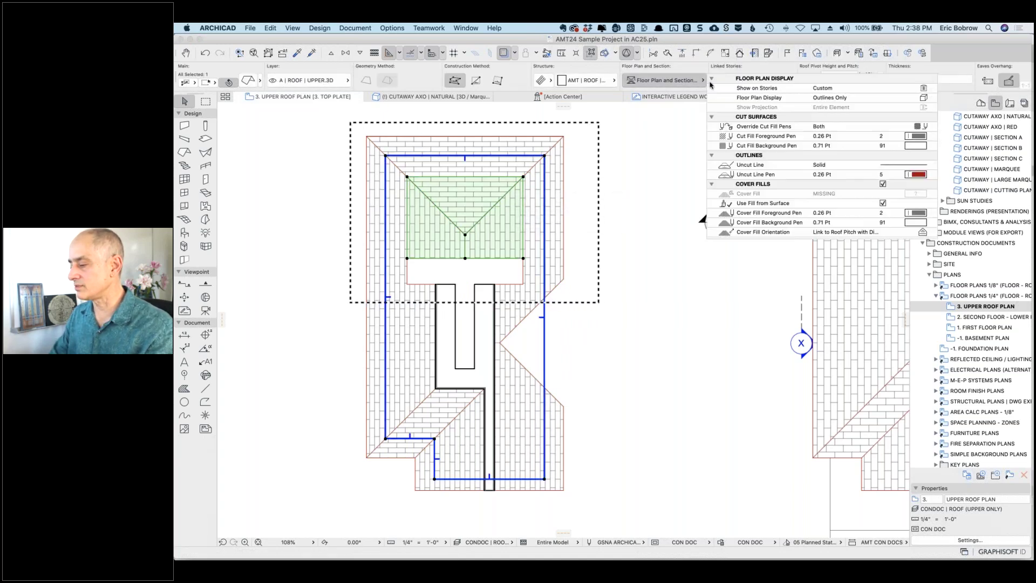
click(927, 99)
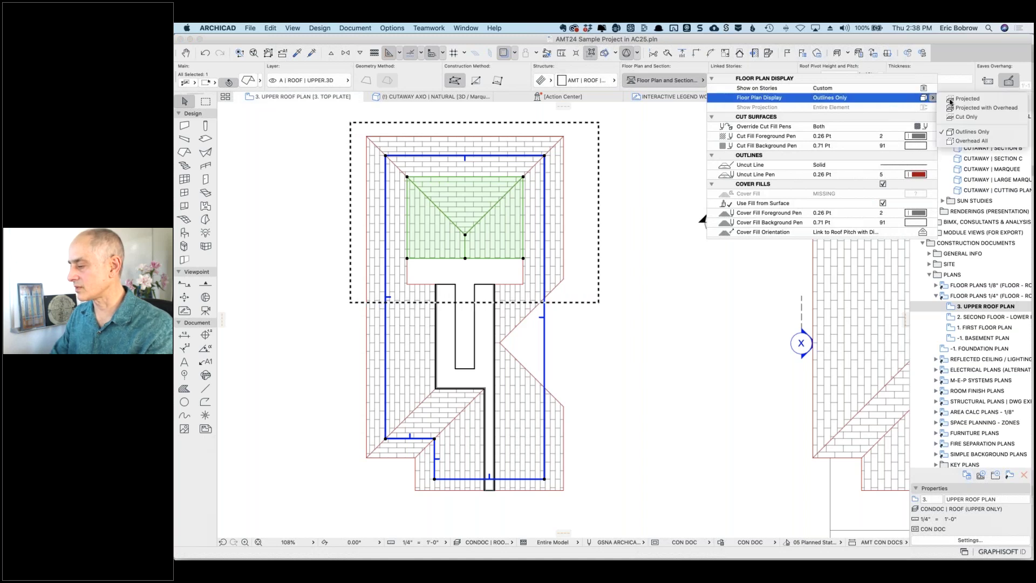
click(953, 100)
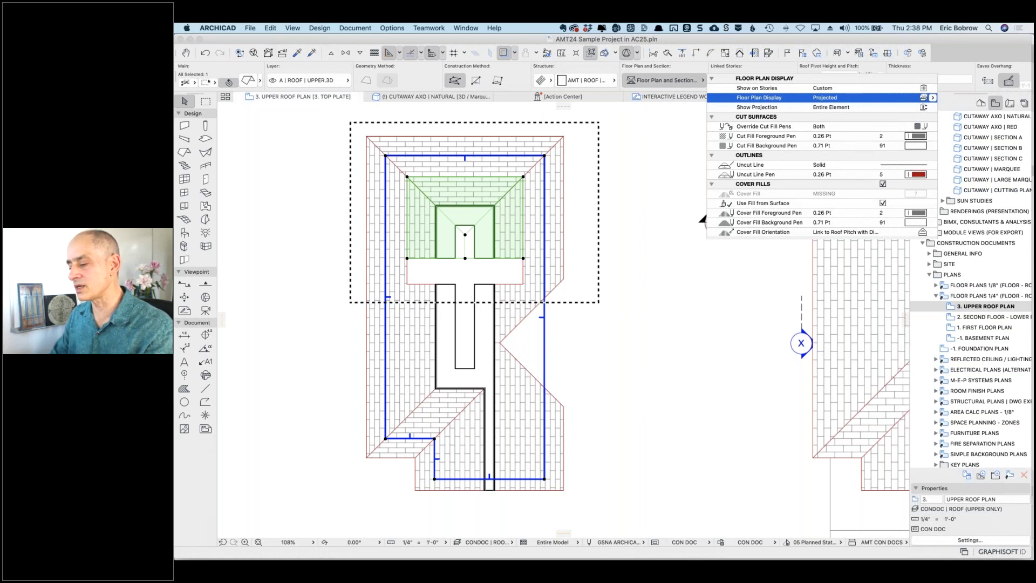
click(934, 97)
click(967, 116)
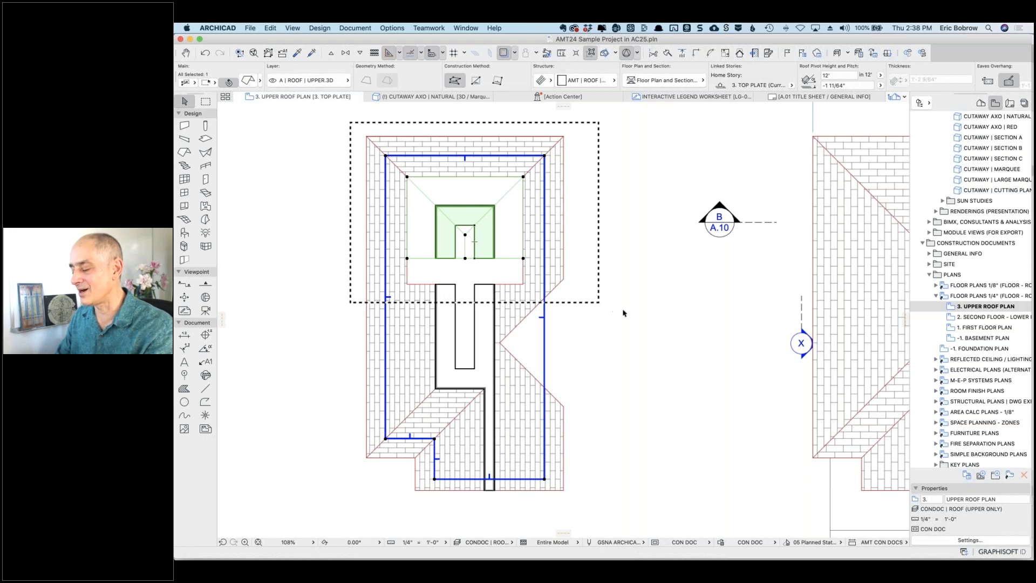
key(Escape)
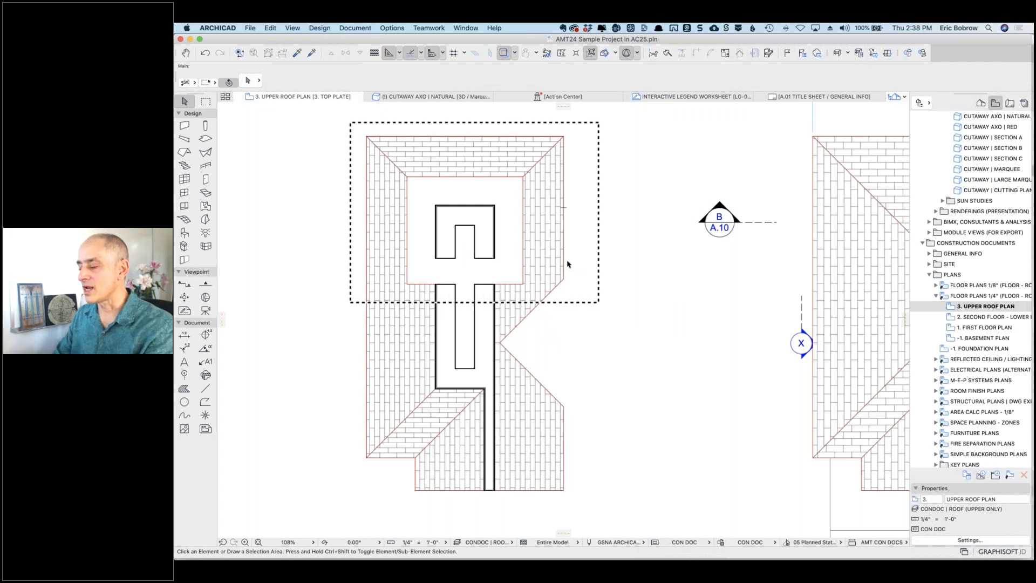
Step: Enable the legacy project preference Use Symbolic Display in Floor Plan for Single-plane Roofs and their Skylights
click(393, 28)
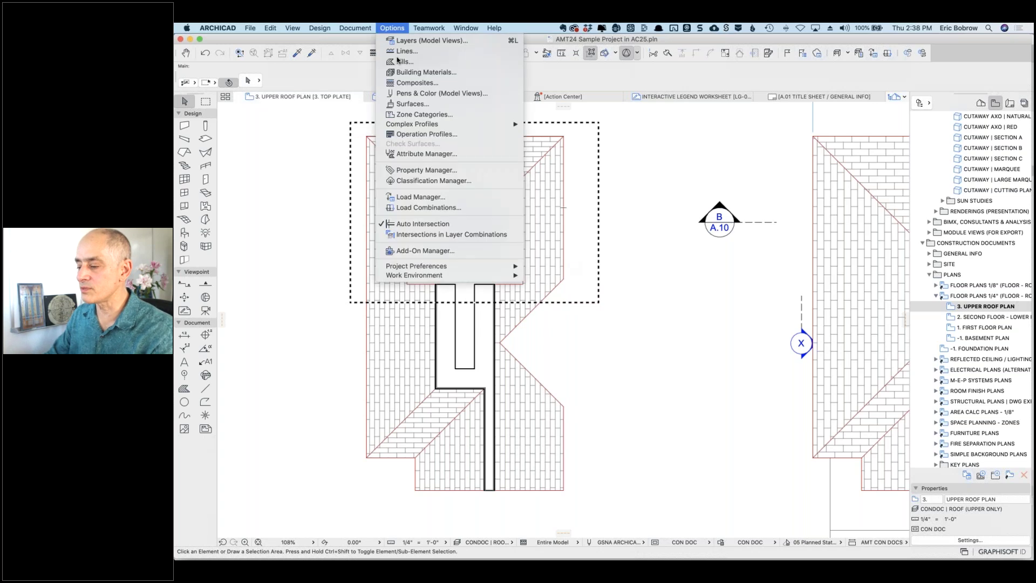
mouse_move(419, 266)
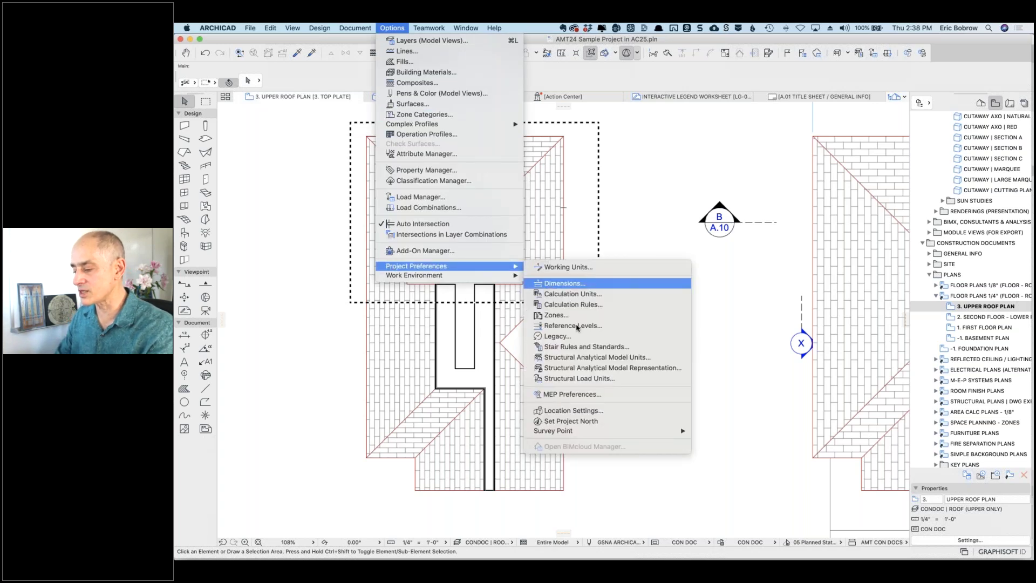
click(576, 338)
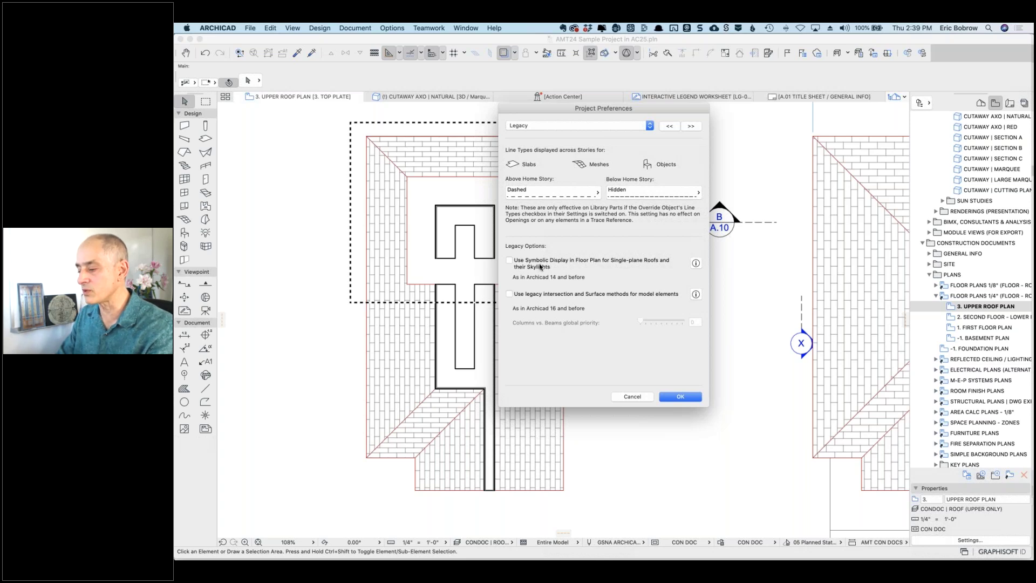
click(509, 260)
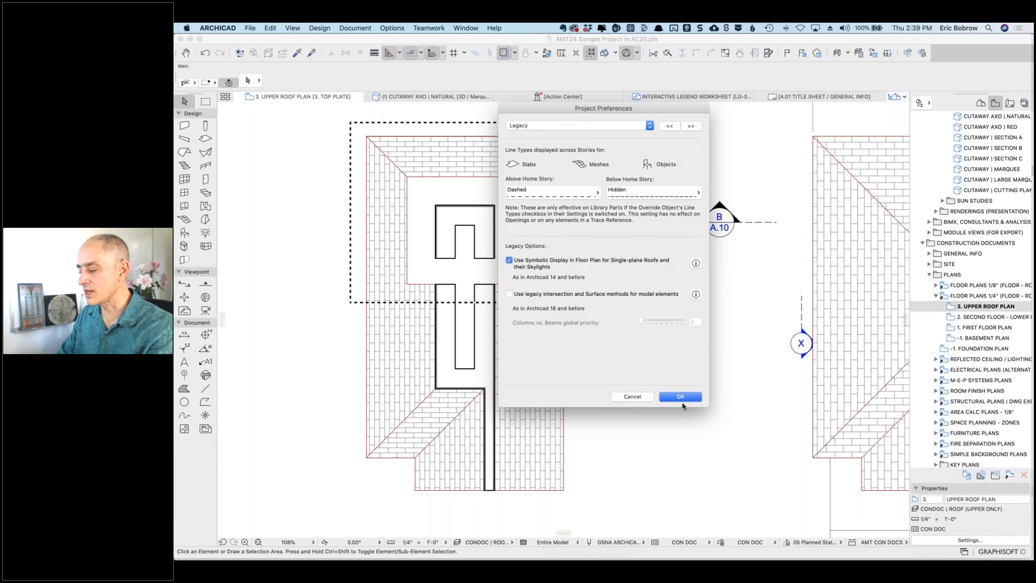
click(680, 398)
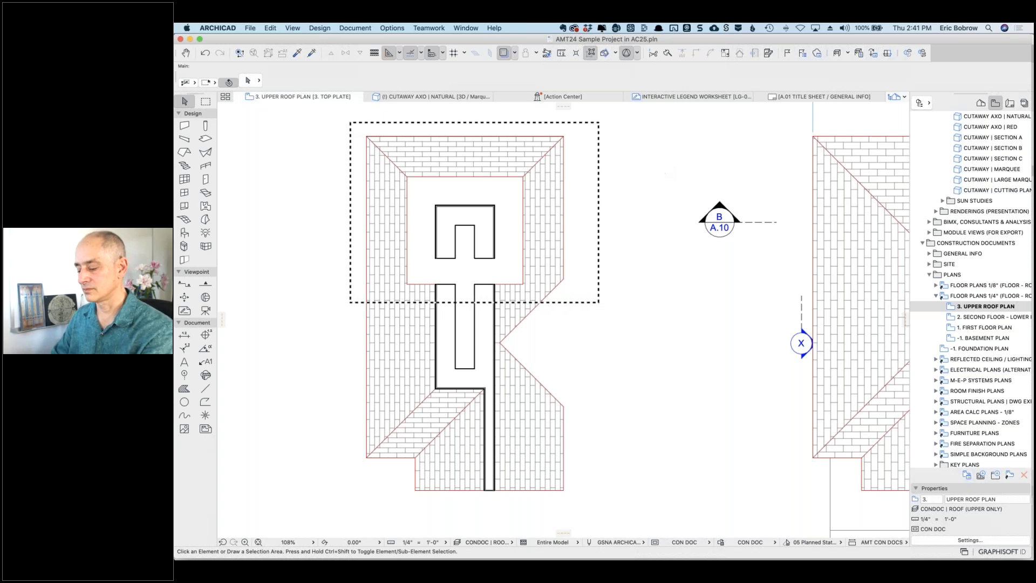
Step: Switch to the Template File project in ARCHICAD 23 to view its ground floor layout
key(super+Tab)
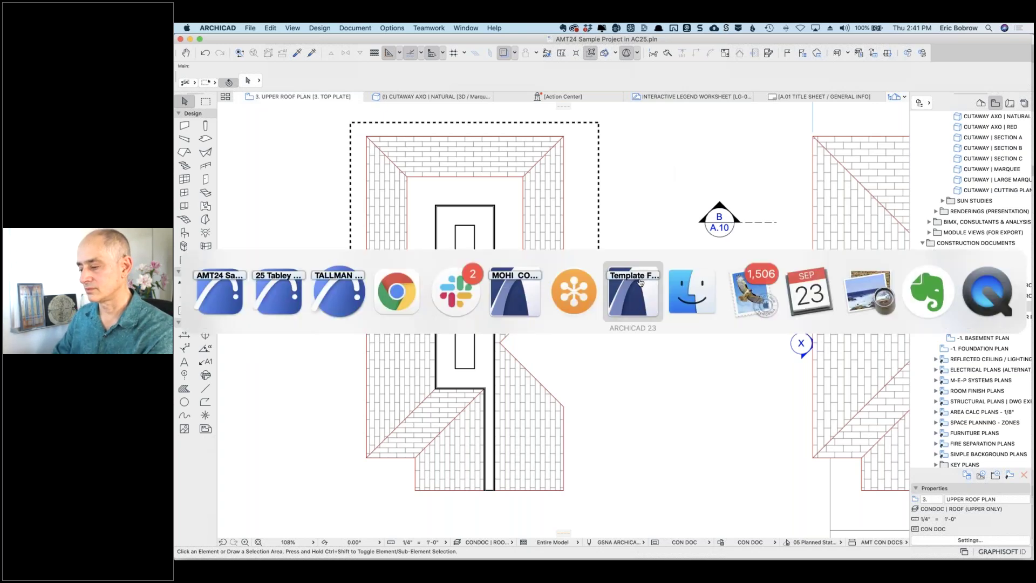
click(641, 282)
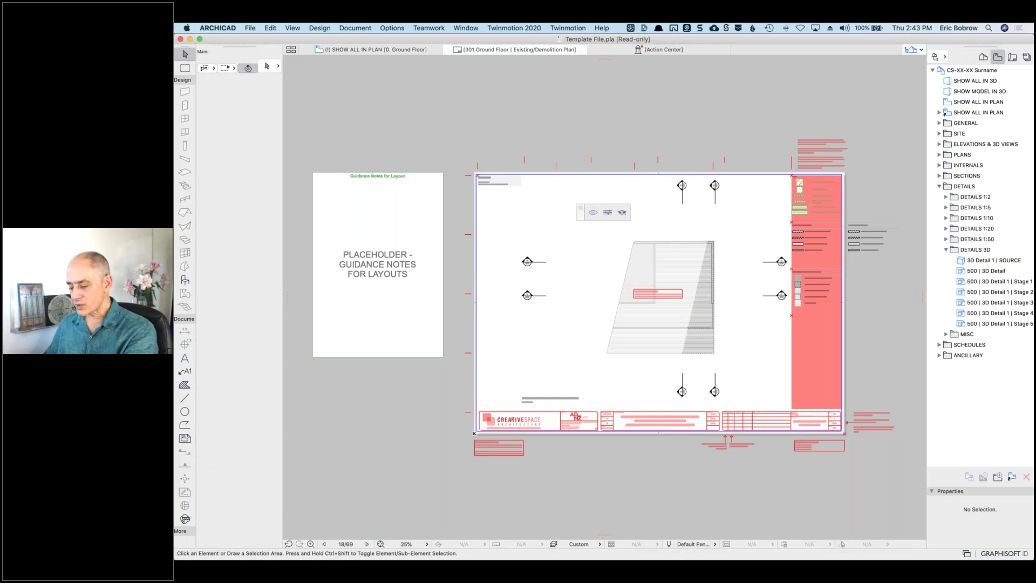
Step: Switch to the TALLMAN PROJECT2 project and show its site plan
key(super+Tab)
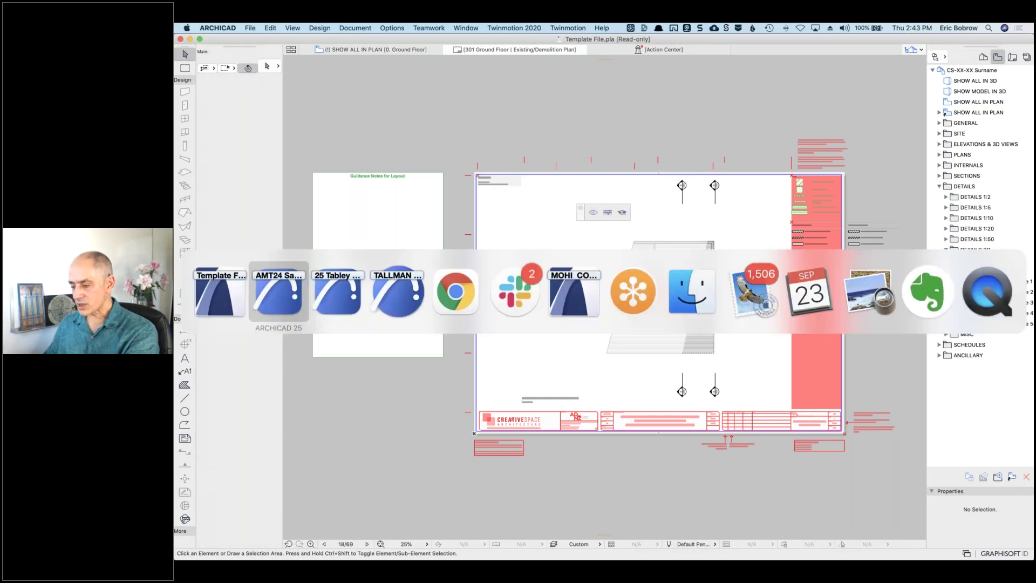
click(409, 294)
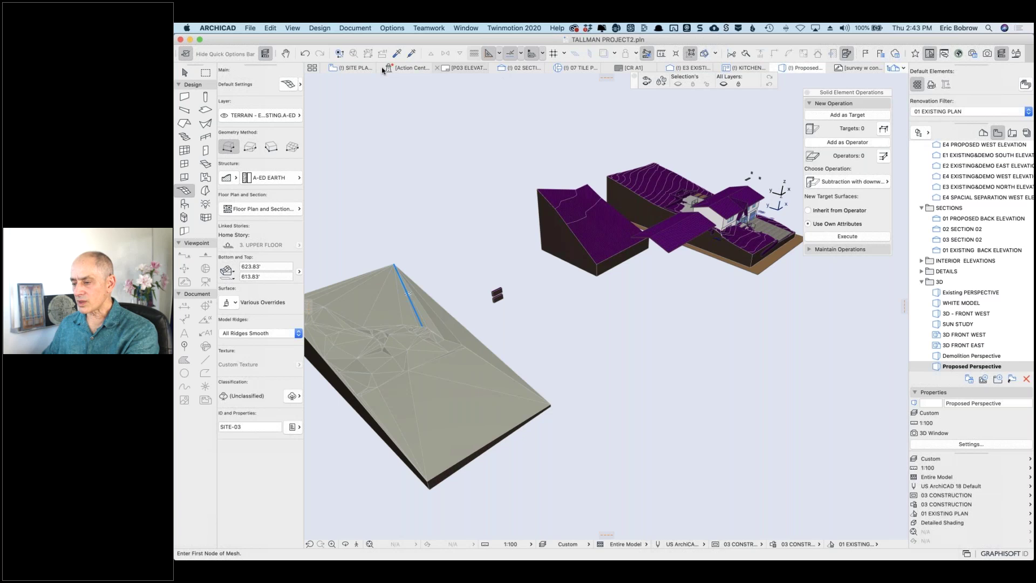
click(353, 71)
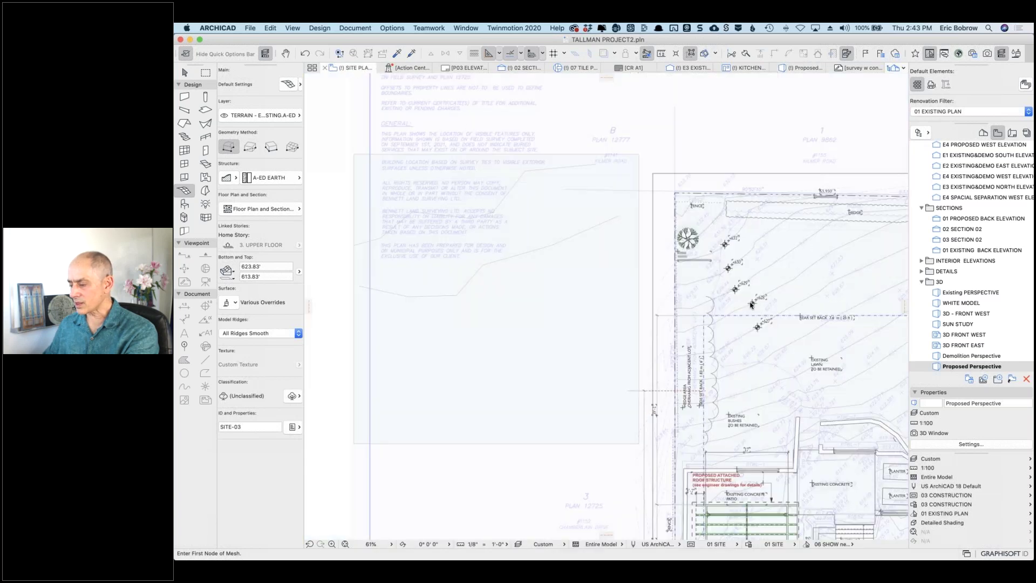
Step: Activate the Level Dimension tool, review the gravity choices for roof, shell, slab and mesh, and turn gravity on
click(208, 308)
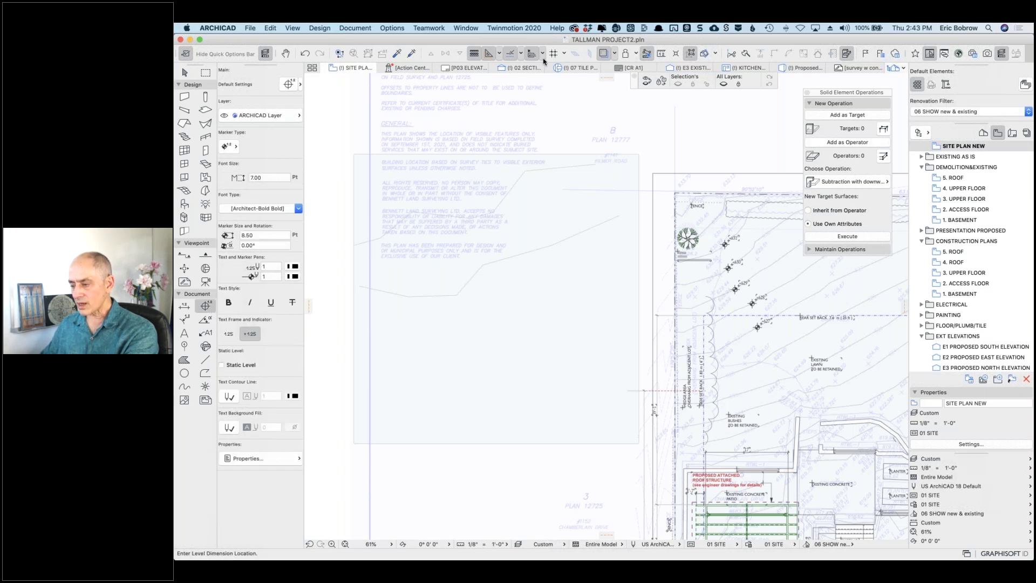
click(639, 54)
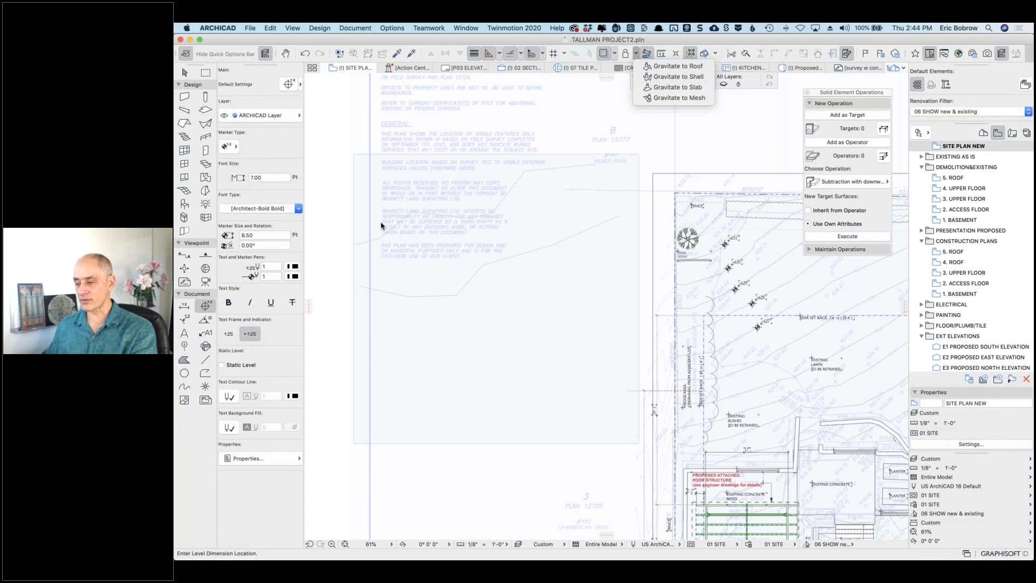
click(646, 53)
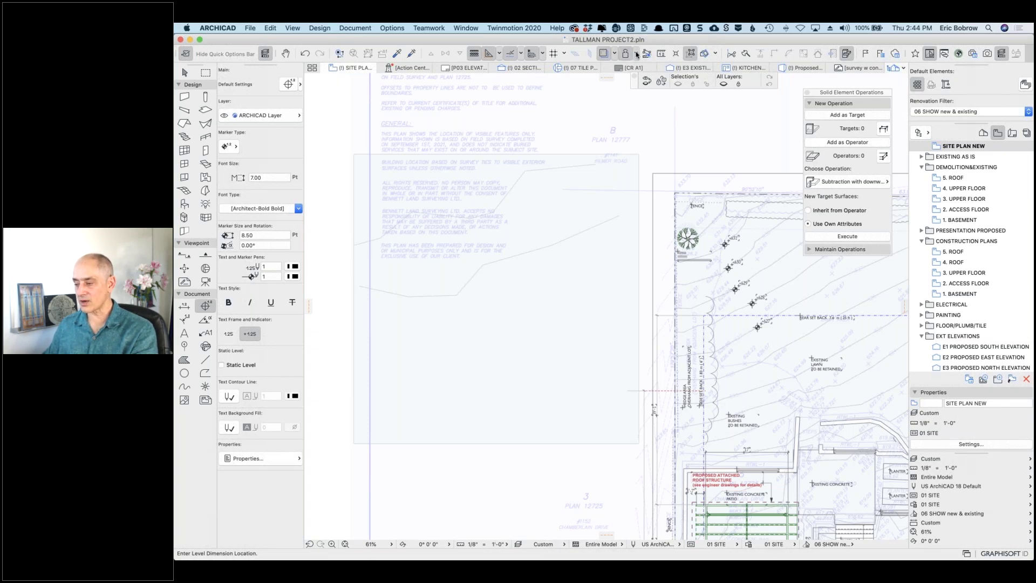
click(636, 54)
click(661, 80)
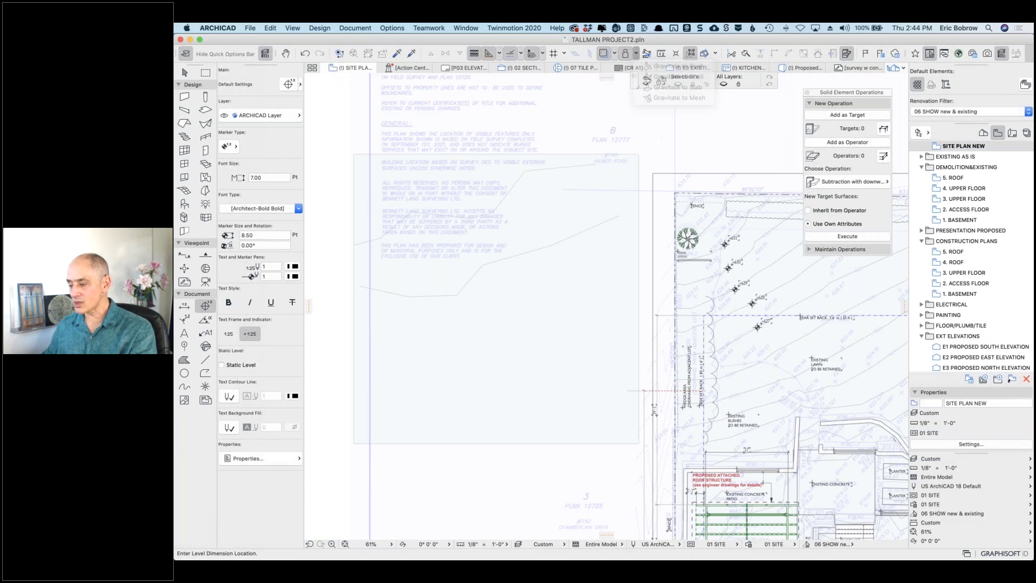
Step: Draw a rectangular slab about 13.89' by 10.22' over the upper-left corner of the site, and undo it
click(205, 110)
click(301, 85)
click(290, 84)
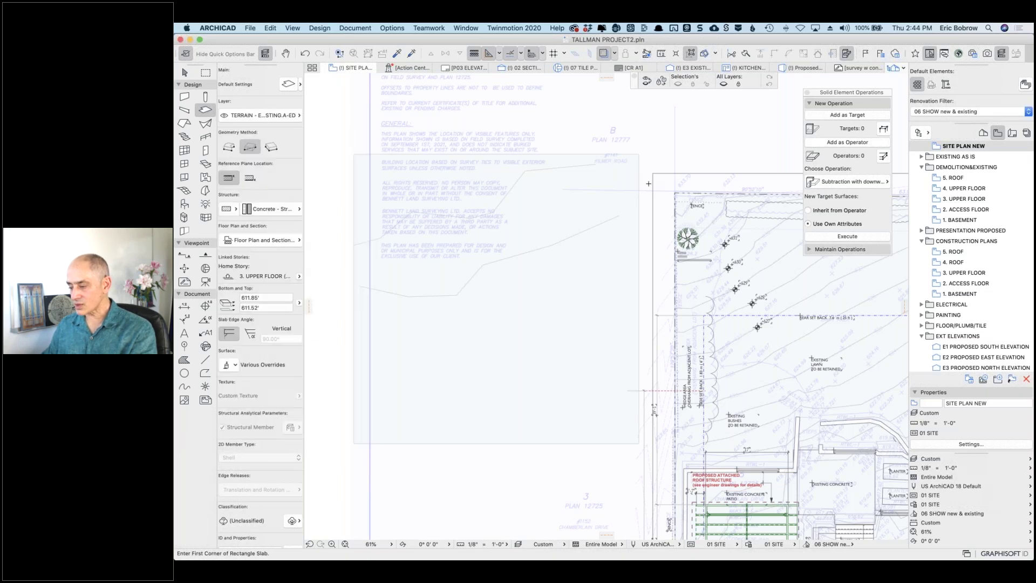
click(715, 233)
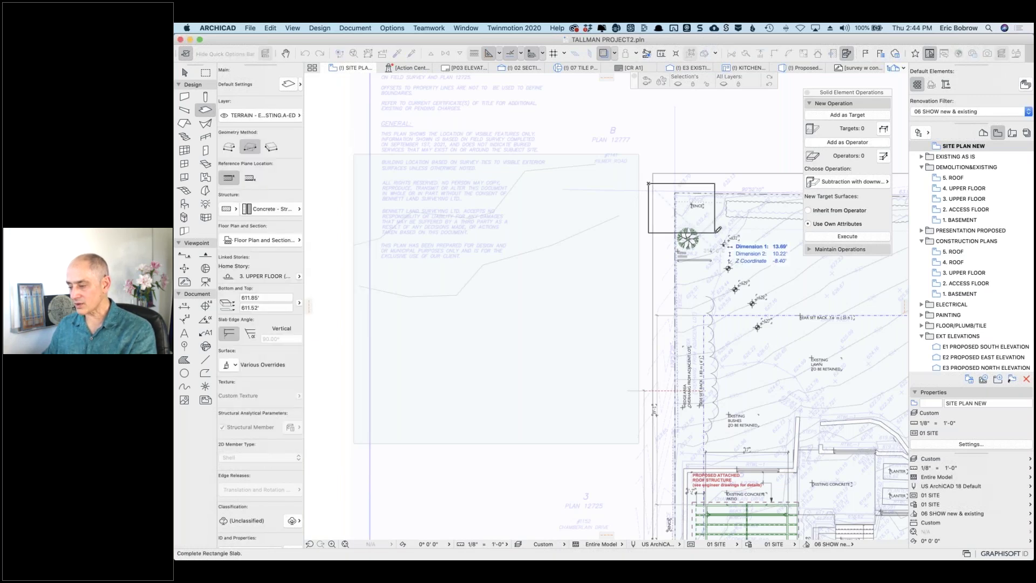
click(706, 192)
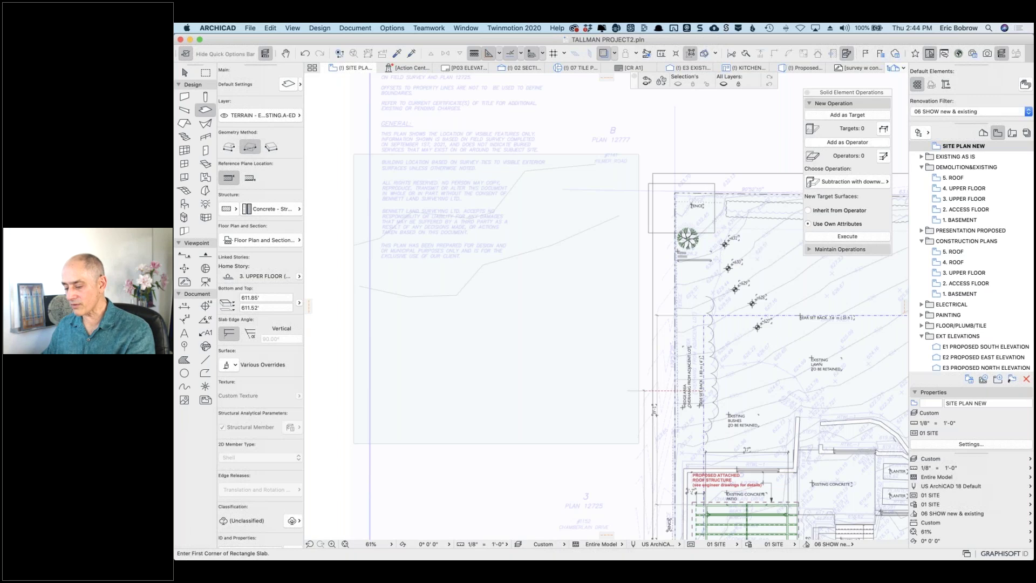
key(super+z)
Step: Place three level dimensions on the site slab above and below the tree symbol, and review the gravity choices
shift+click(703, 174)
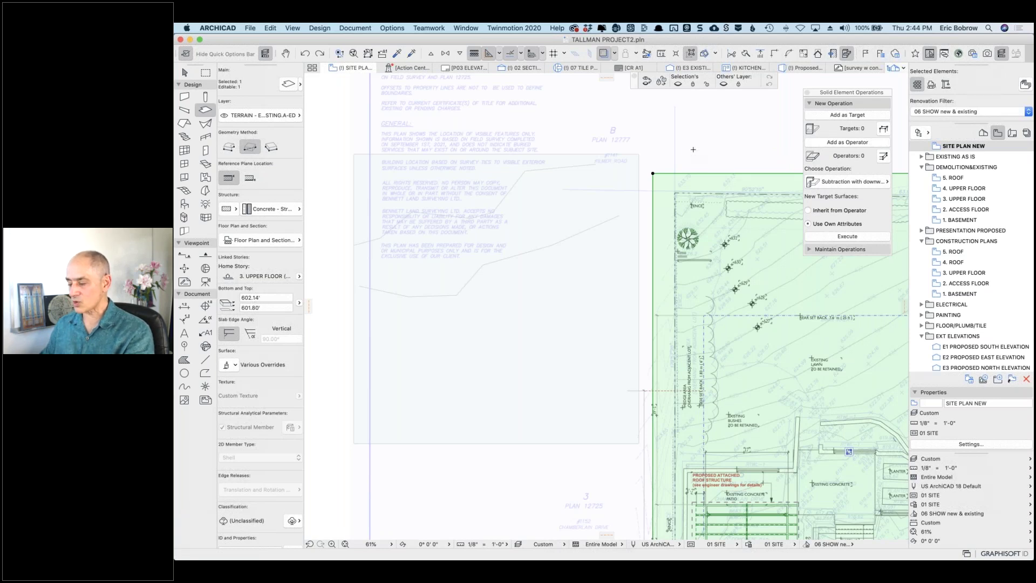
key(Escape)
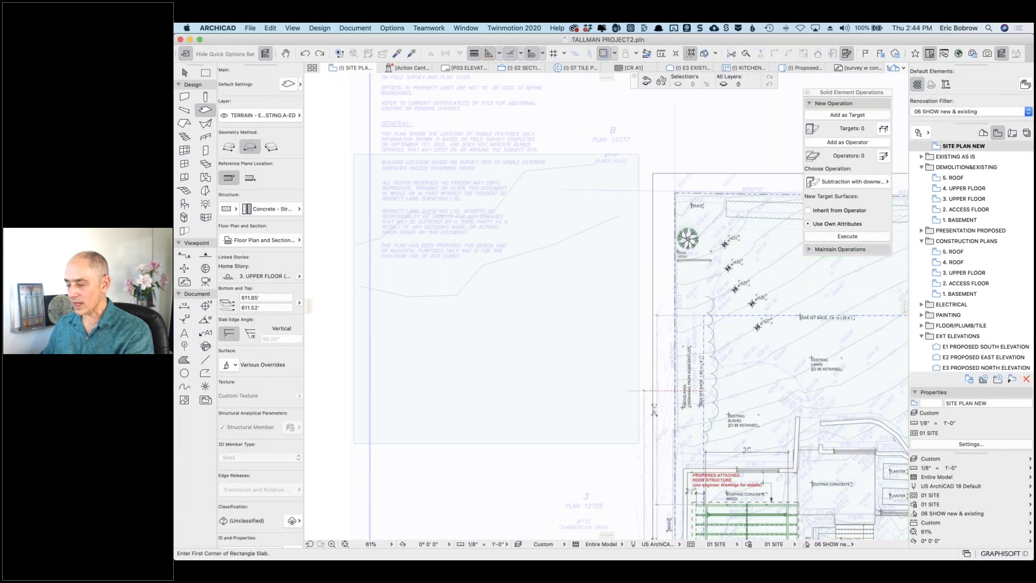
click(205, 306)
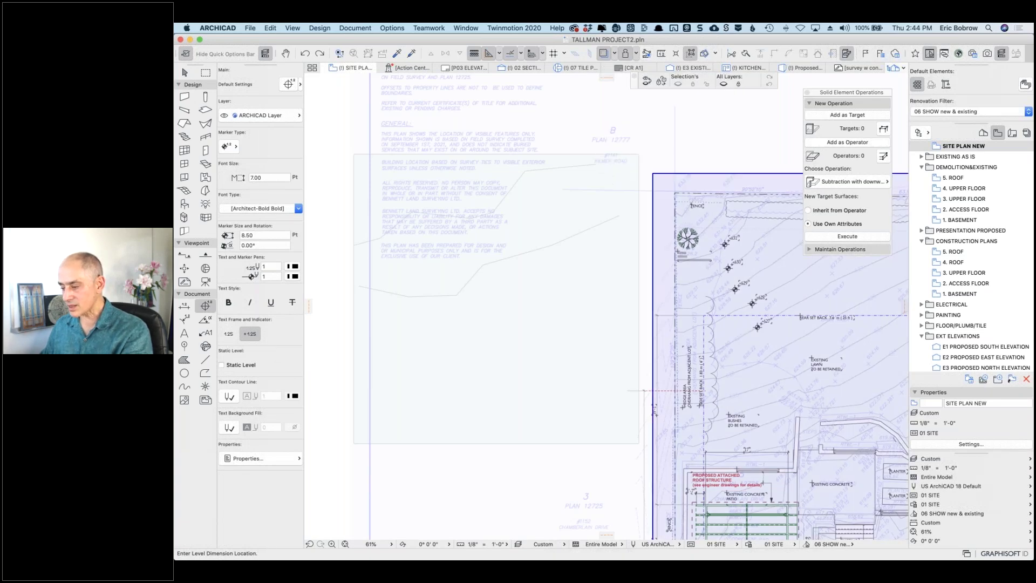
scroll(662, 183, up, 5)
scroll(662, 184, up, 2)
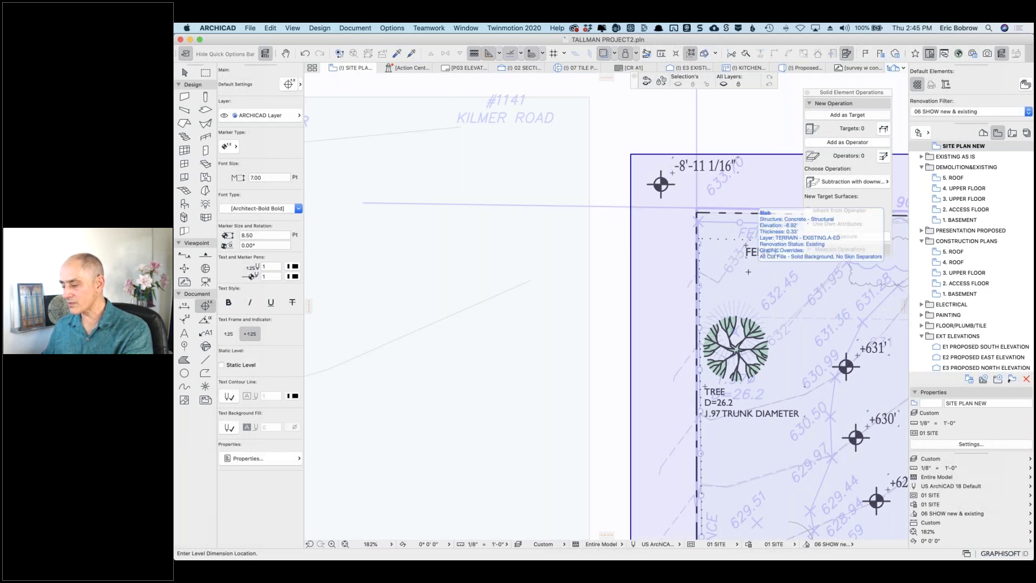
click(749, 271)
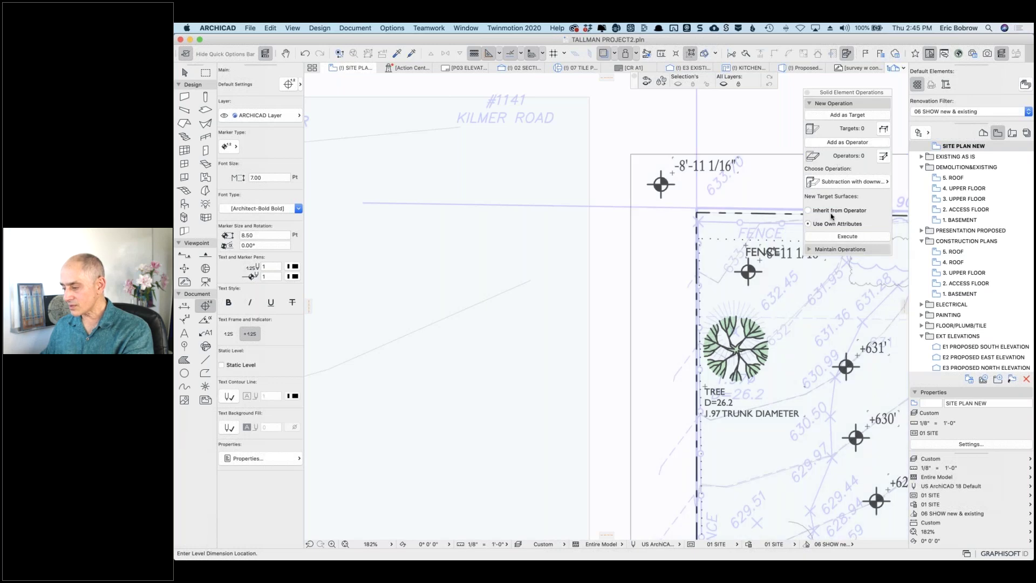
click(718, 295)
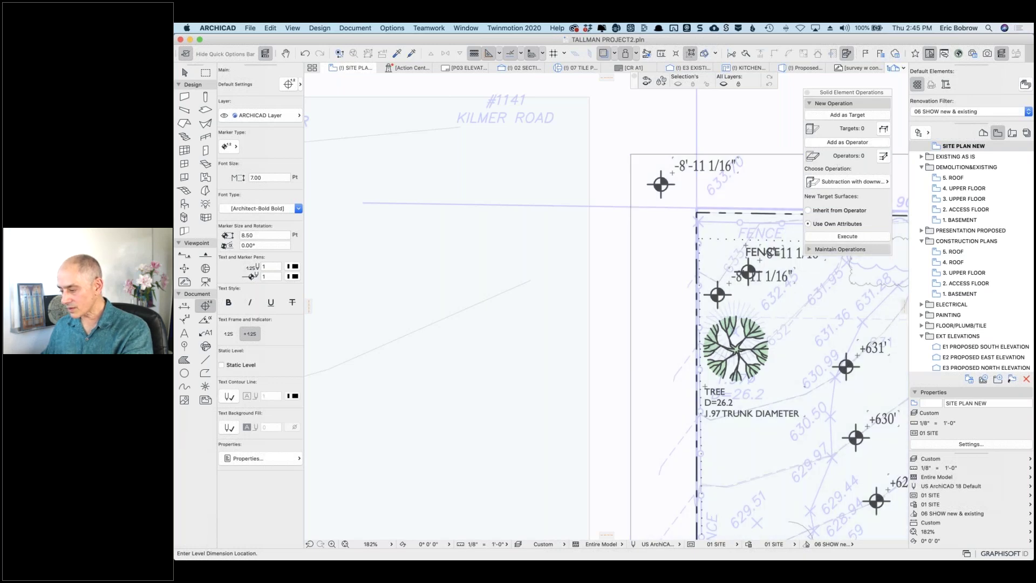
click(737, 443)
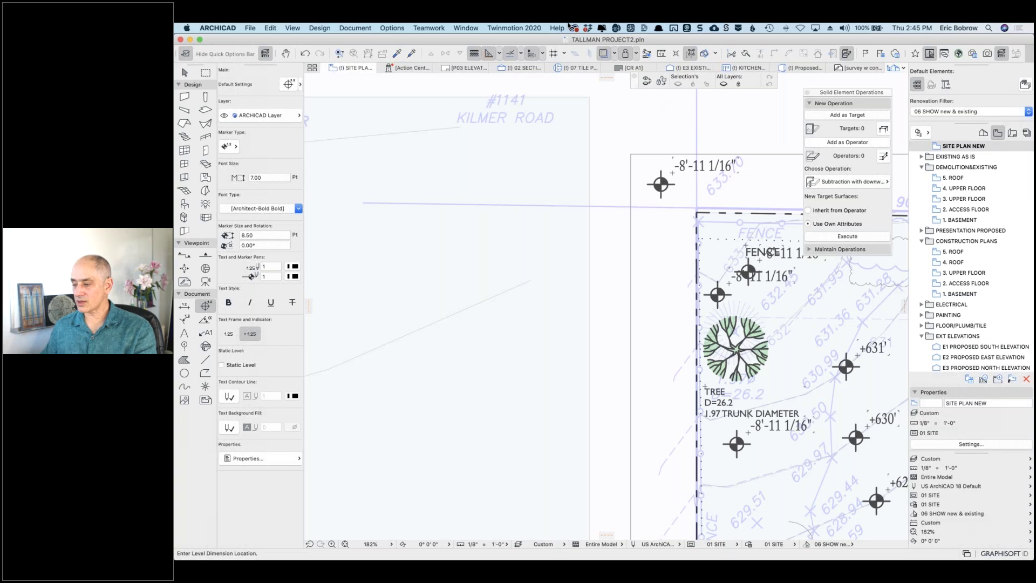
click(637, 54)
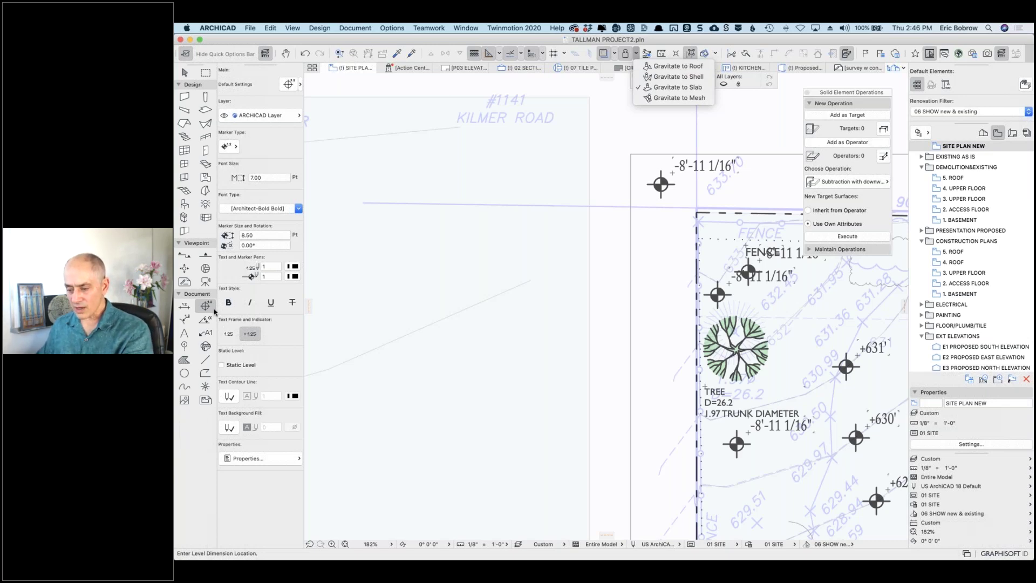
Step: Select the existing terrain mesh beside the site and drag it by its corner slightly up and toward the slab
click(593, 100)
shift+click(590, 98)
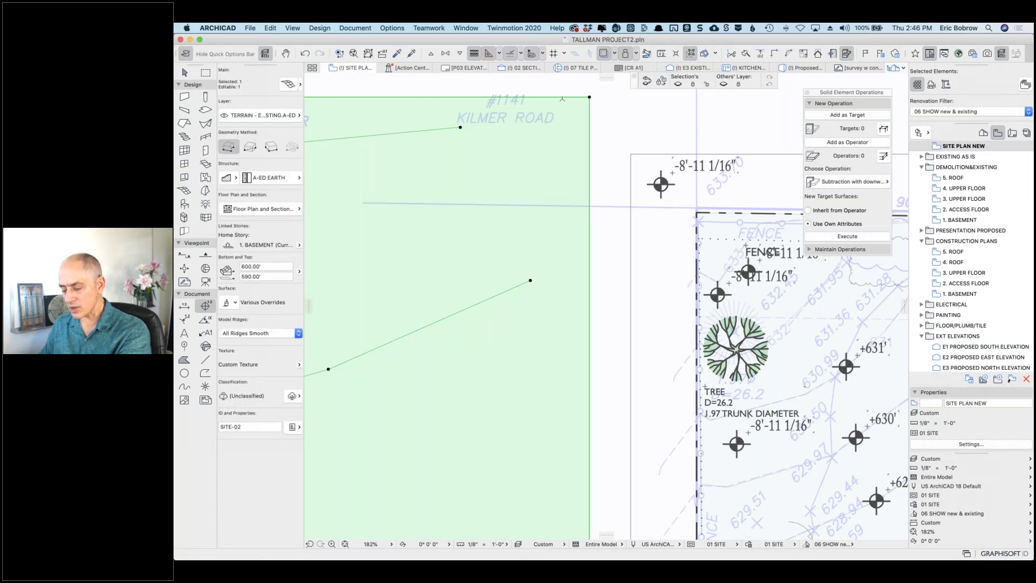
key(super+d)
click(589, 97)
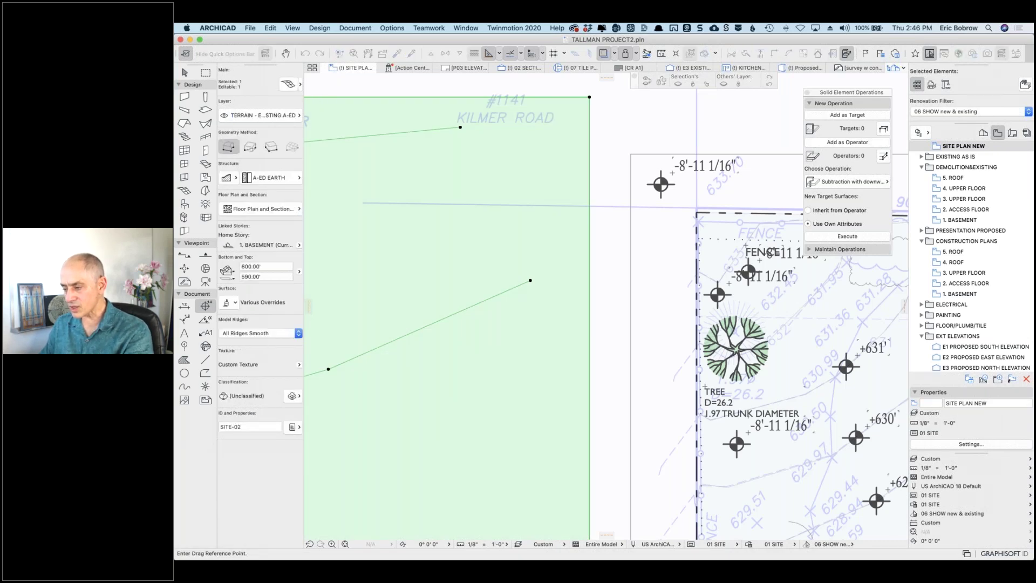
click(615, 88)
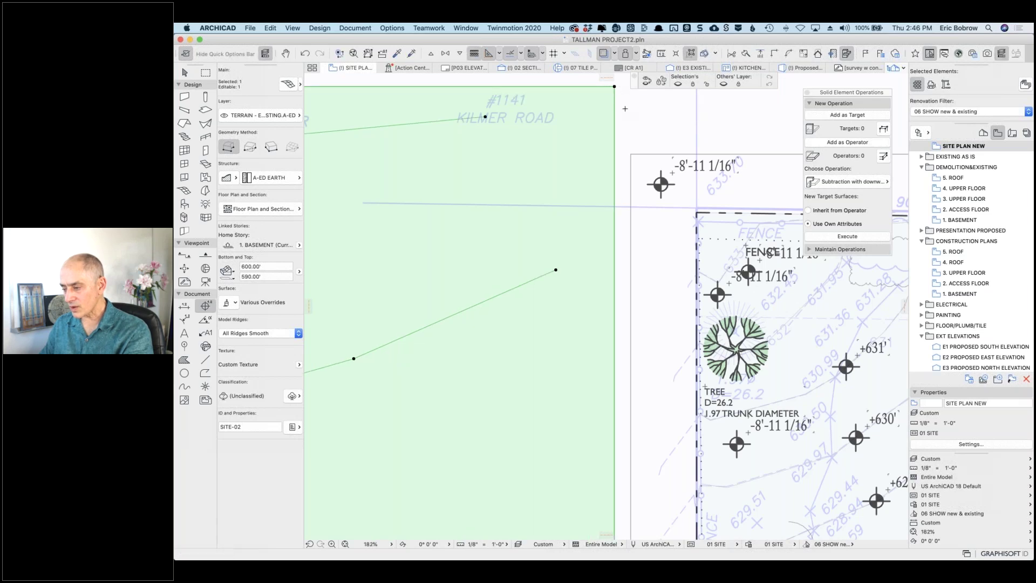
key(Escape)
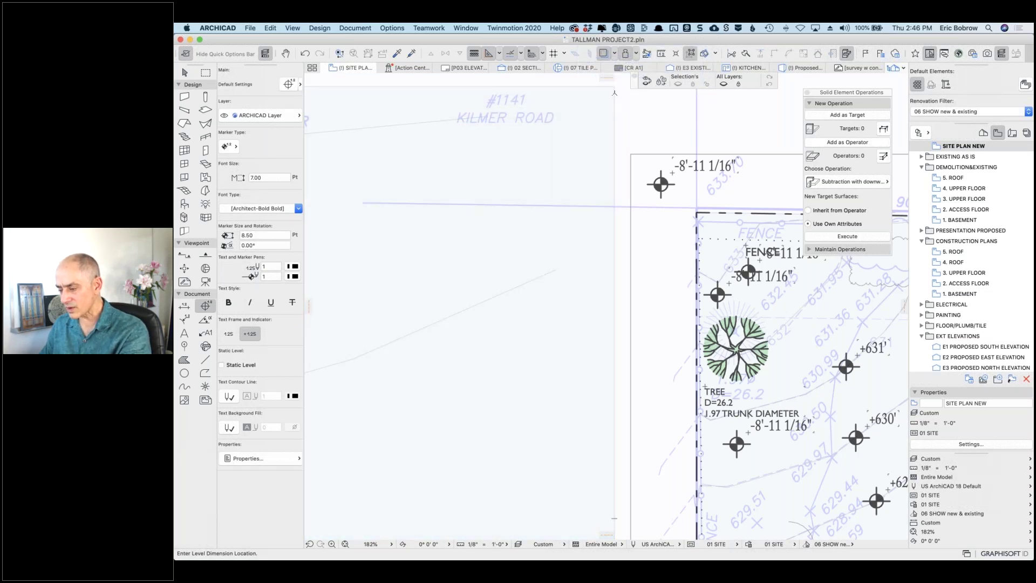
Step: Drag a copy of the terrain mesh by its corner about 2.09' diagonally down toward the slab
shift+click(614, 89)
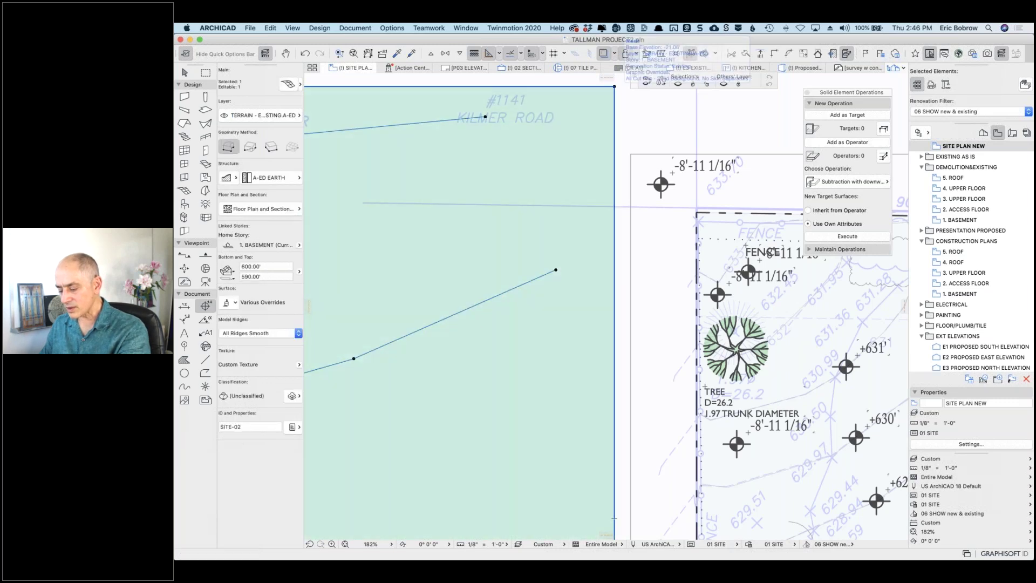
key(super+d)
key(alt)
click(615, 87)
click(637, 108)
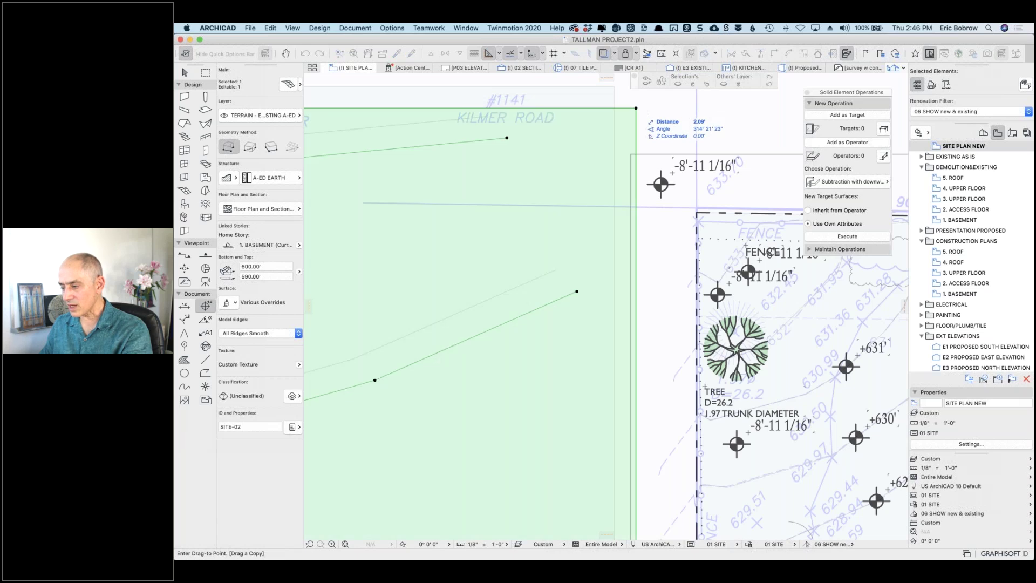
key(Escape)
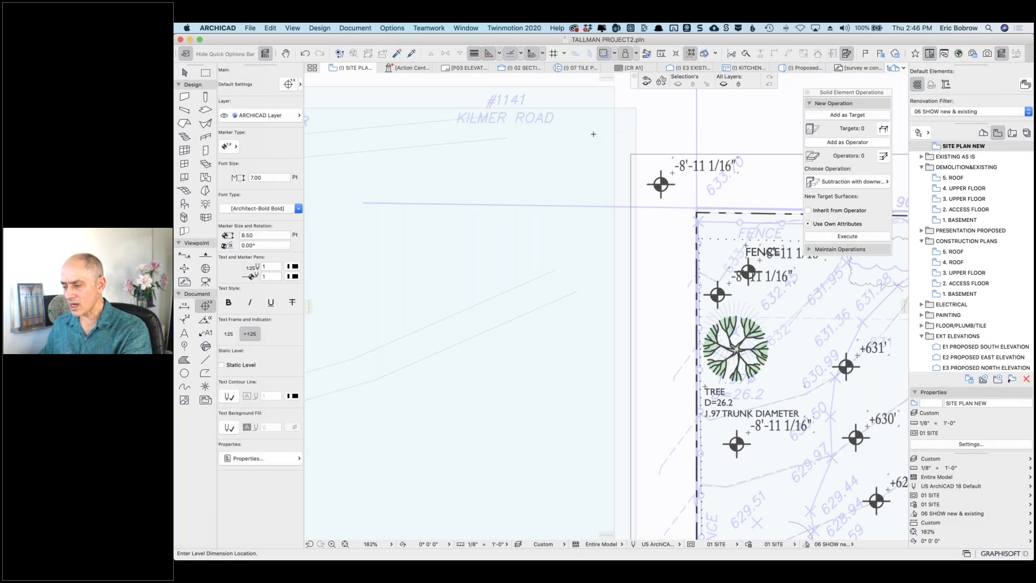
Step: Set gravity to Gravitate to Mesh and cycle the pre-selection between the two overlapping terrain meshes
click(636, 53)
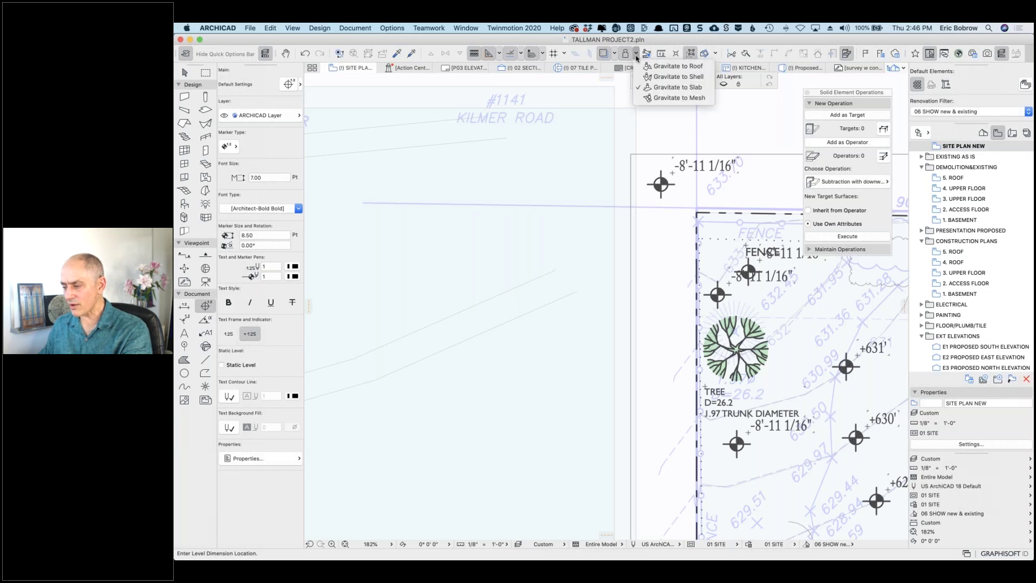
click(677, 98)
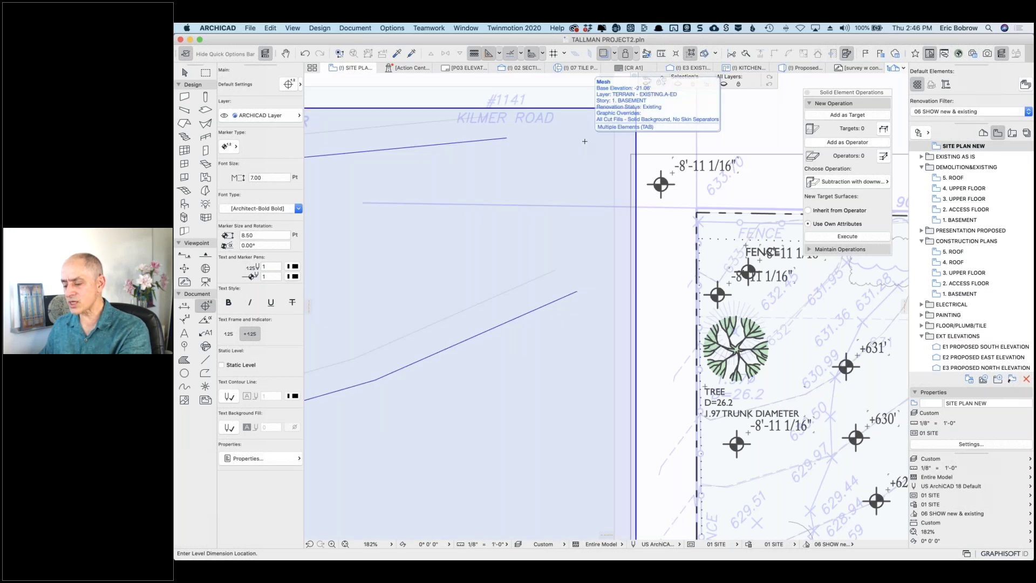
key(Tab)
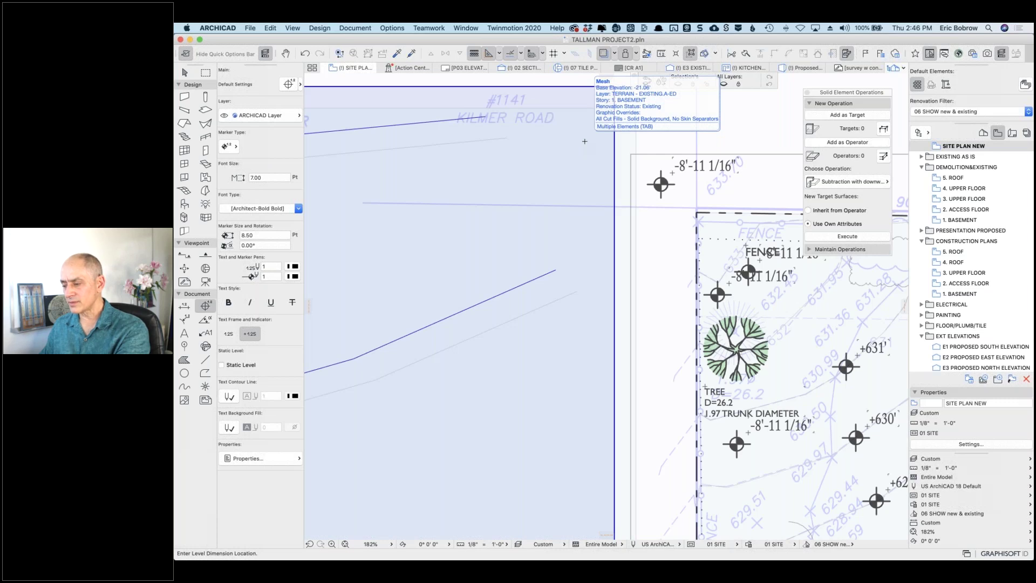
key(Tab)
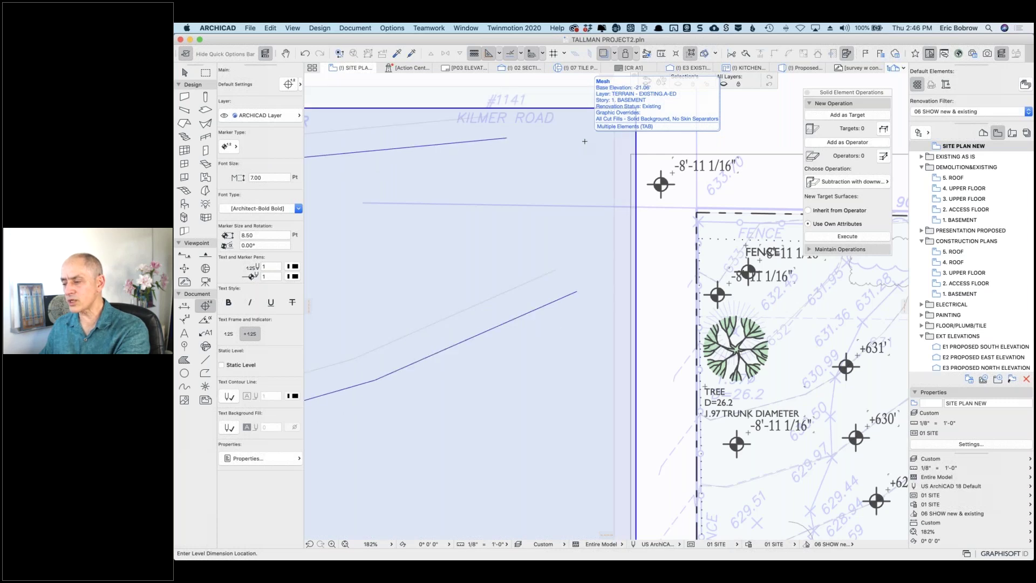
key(Tab)
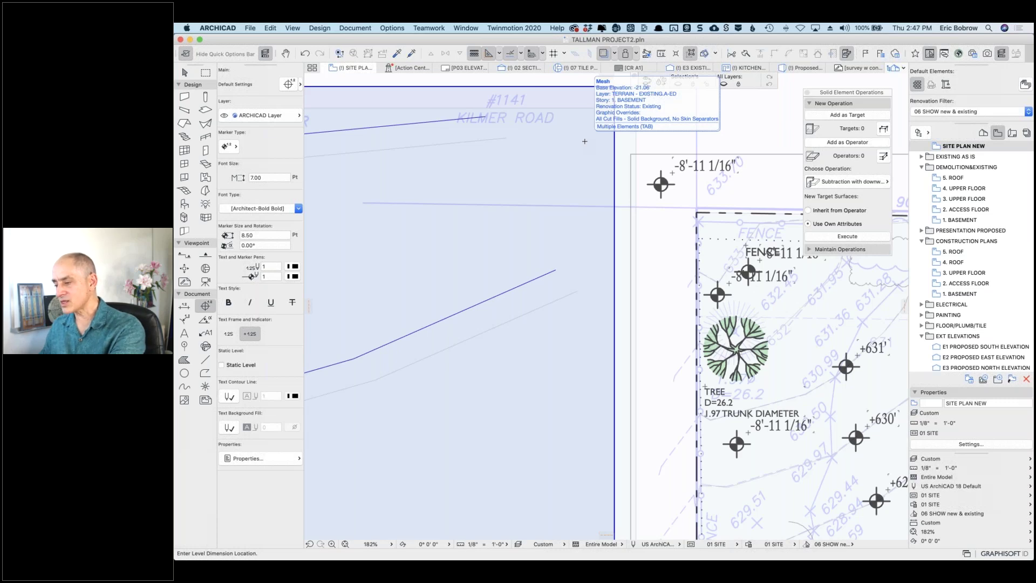
key(Escape)
Step: Review the Trace & Reference options, and reactivate the Level Dimension tool over the overlapping meshes
click(616, 54)
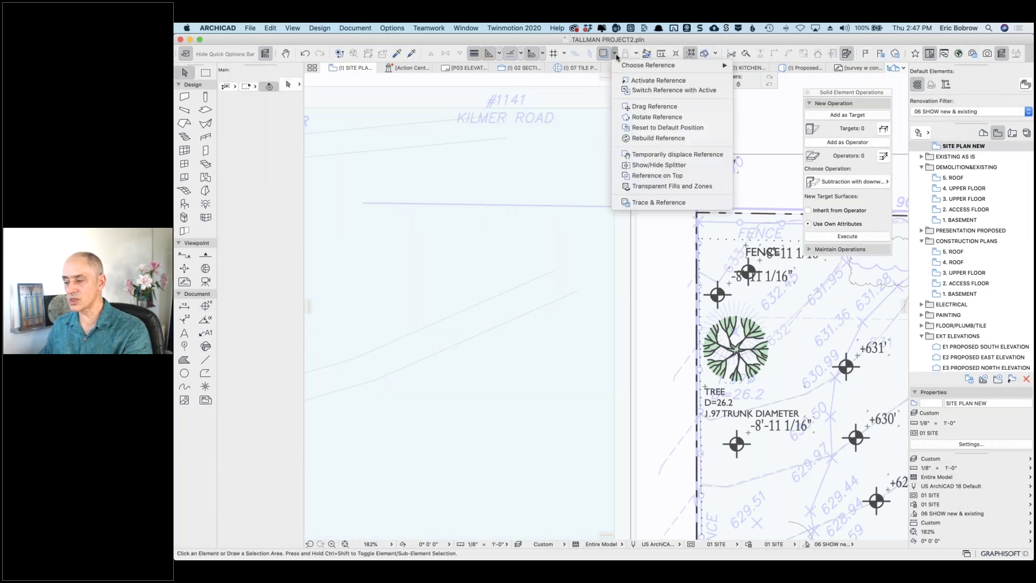
click(659, 203)
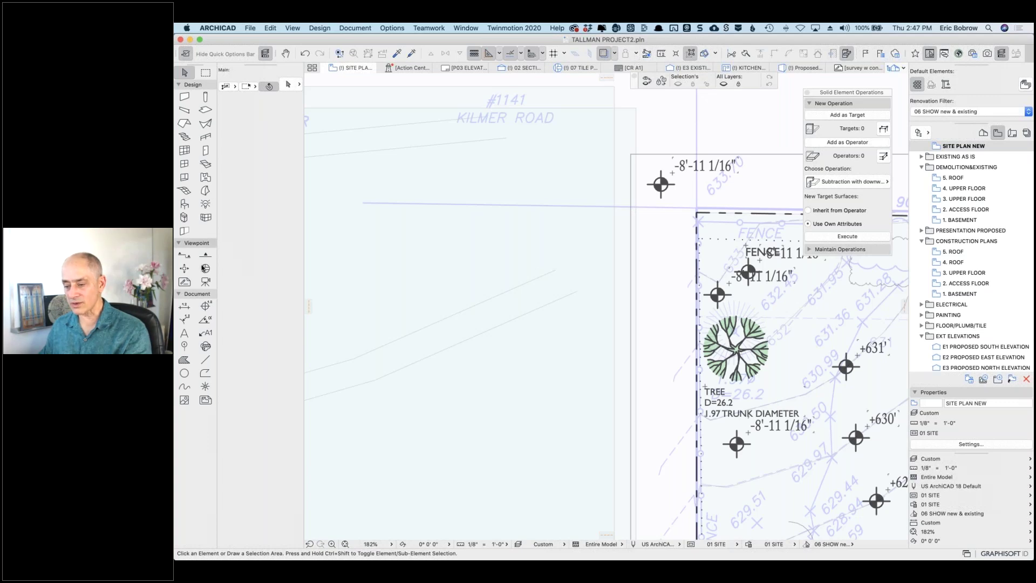
click(207, 306)
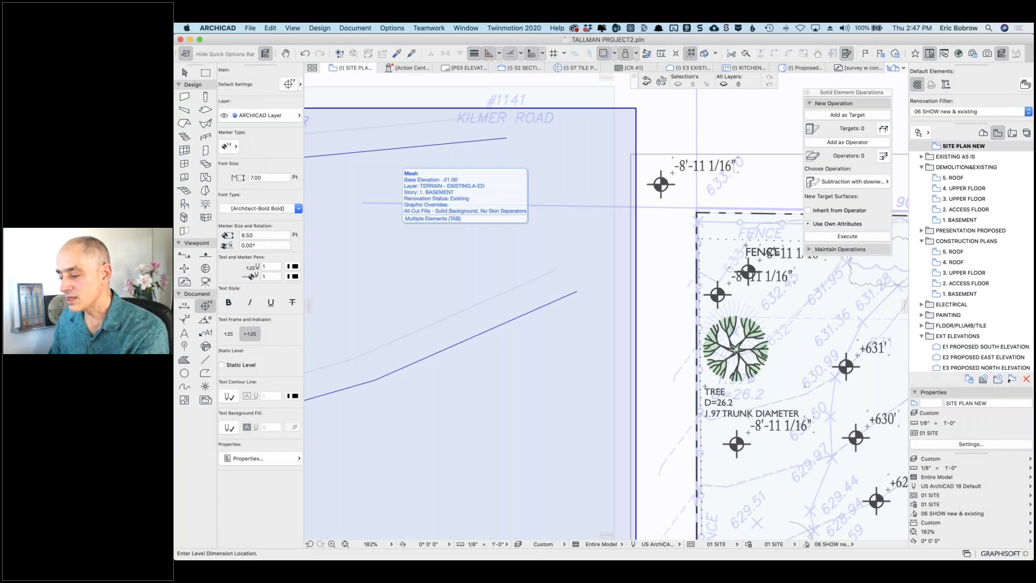
Step: Switch to the Template File project in ARCHICAD 23 and compare the layout book's Default Pen Set with its Legacy Pen Set
key(super+Tab)
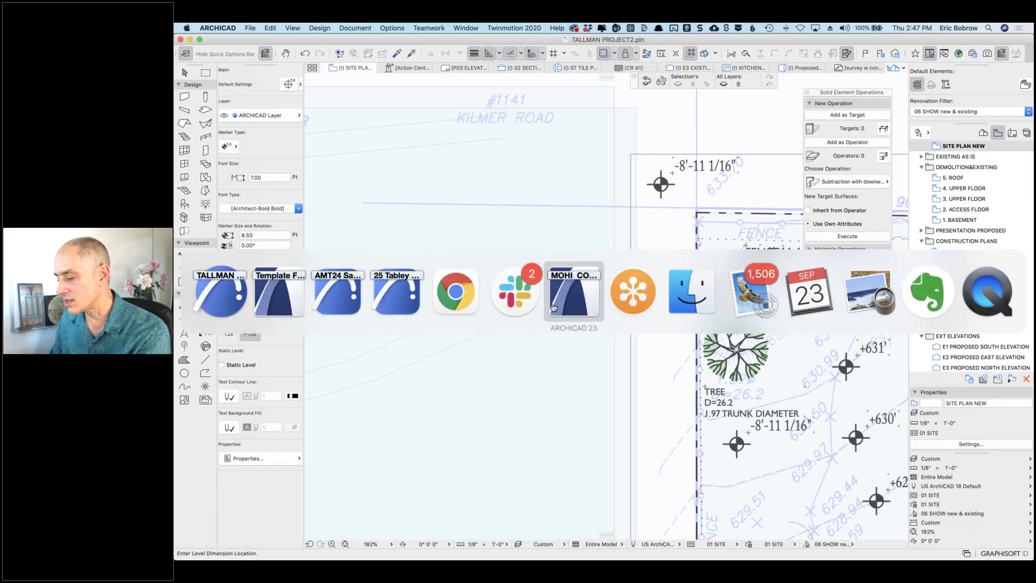
click(280, 307)
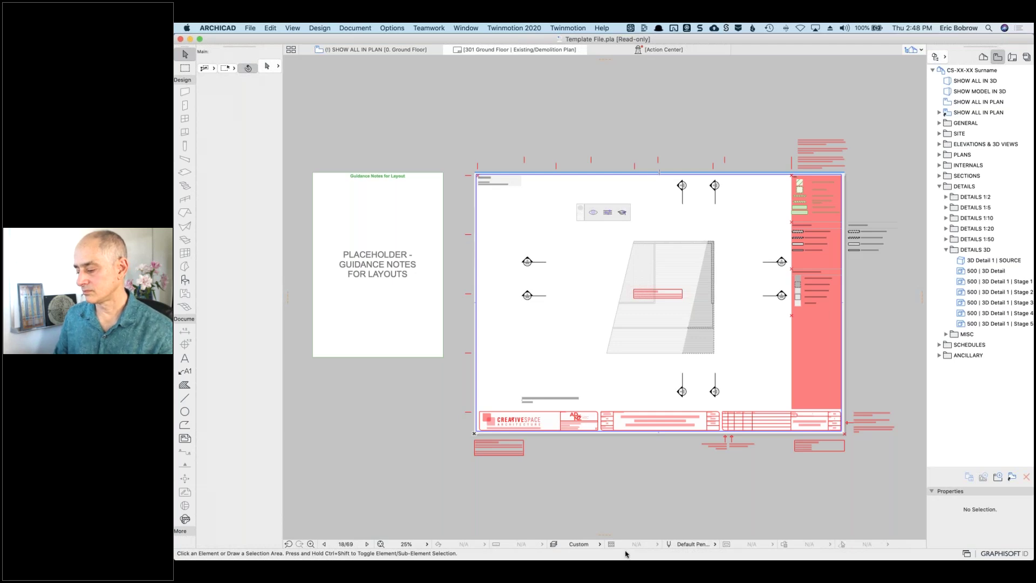
click(681, 545)
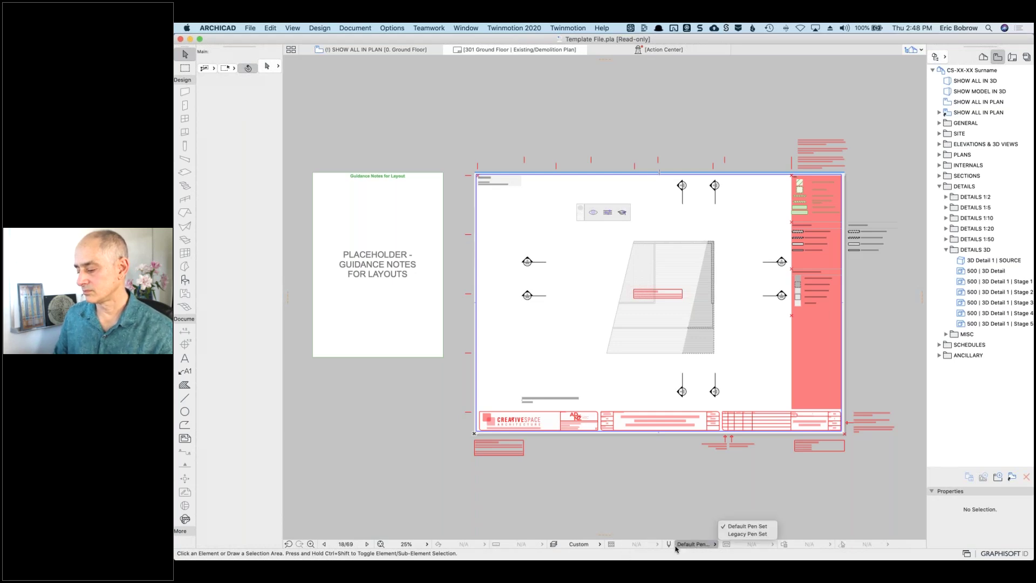
click(669, 545)
click(669, 544)
click(556, 169)
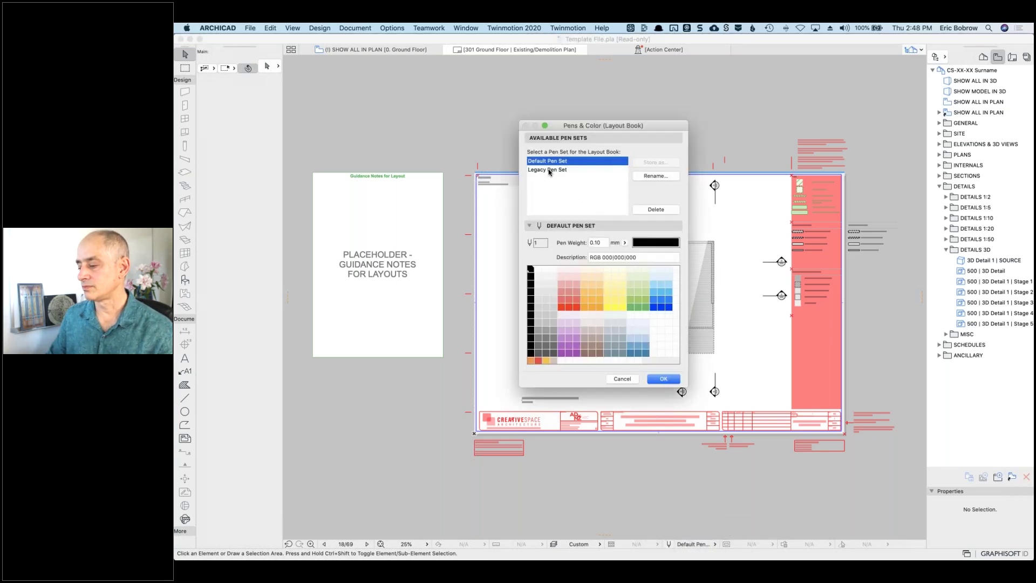
click(550, 162)
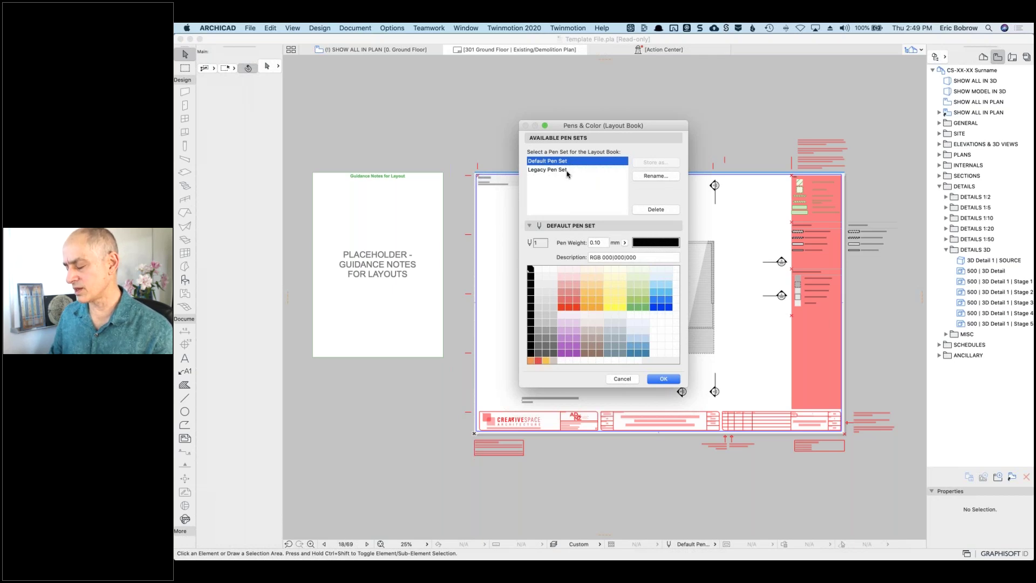
click(567, 172)
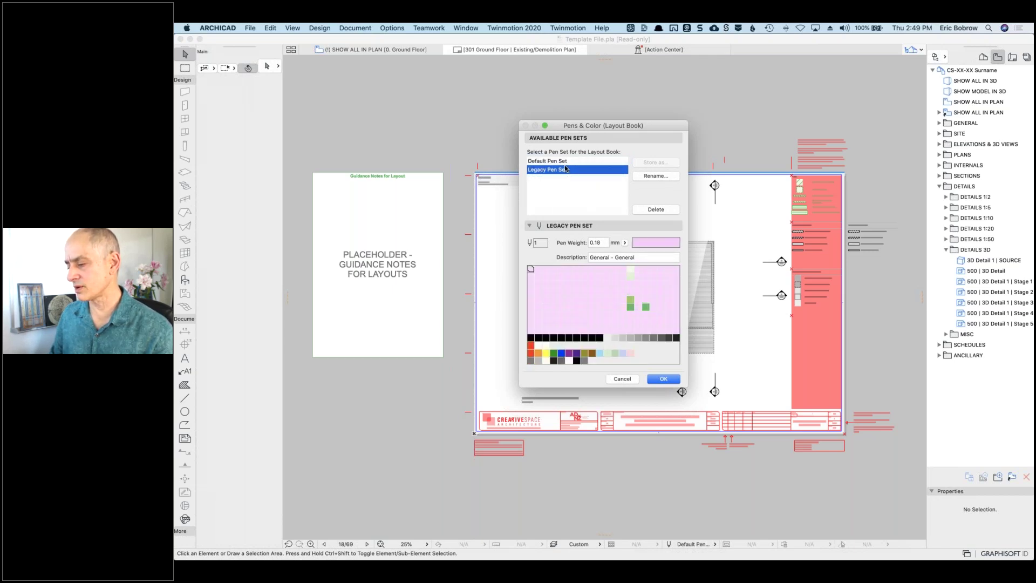
click(564, 162)
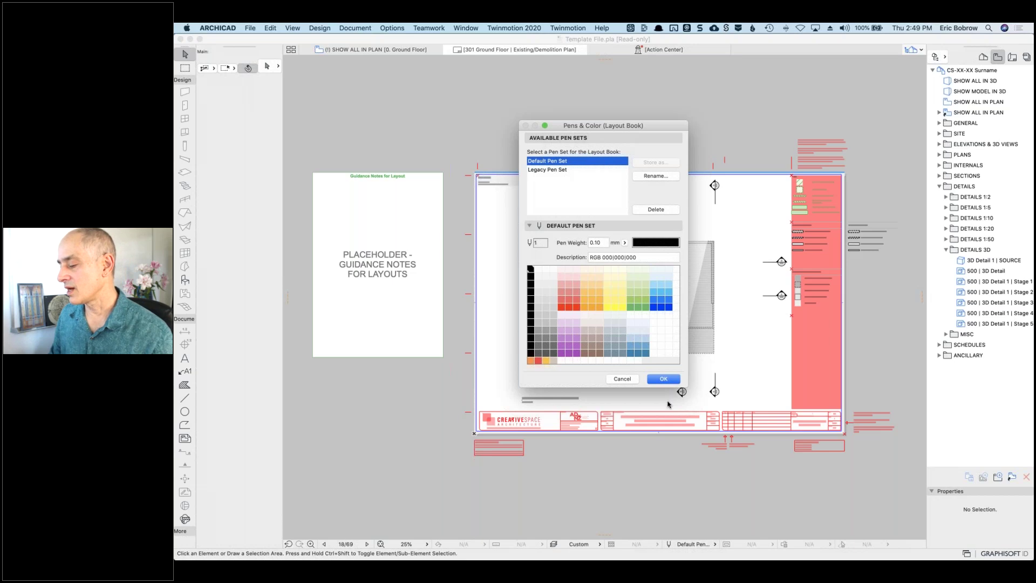
click(622, 378)
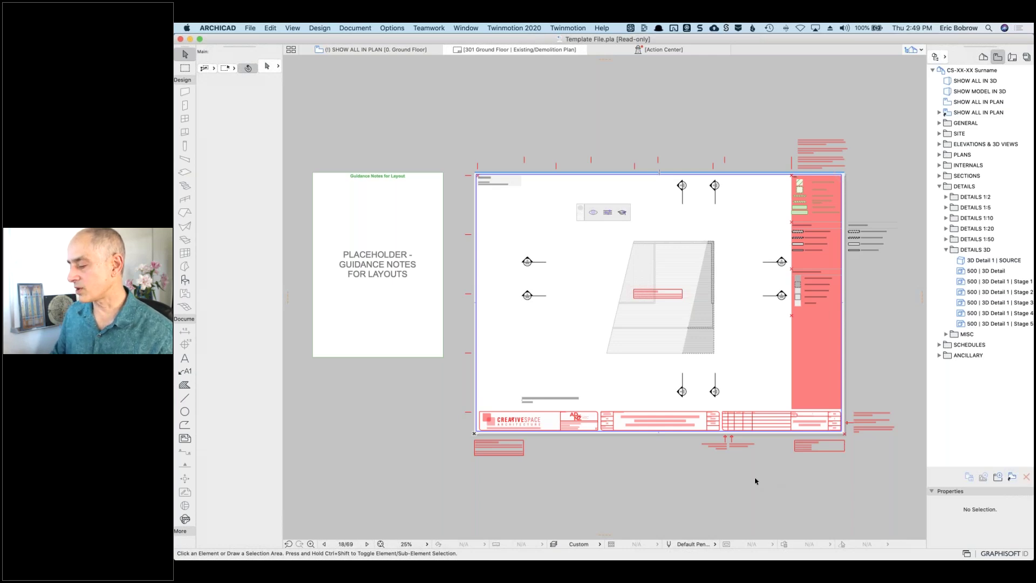
Step: Examine the ground floor walls in SHOW ALL IN PLAN, and open the SHOW MODEL IN 3D view
click(377, 51)
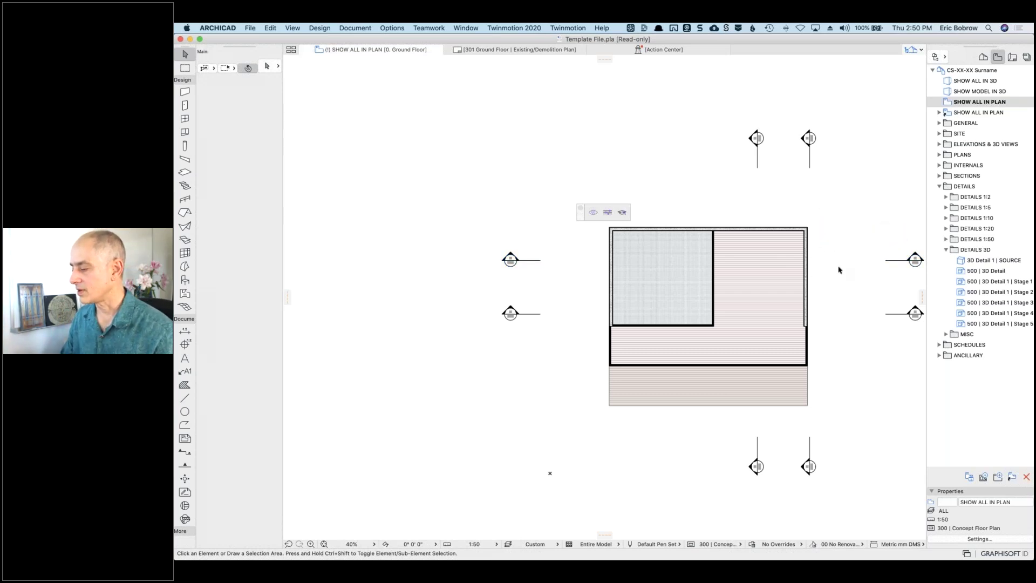
scroll(840, 270, up, 5)
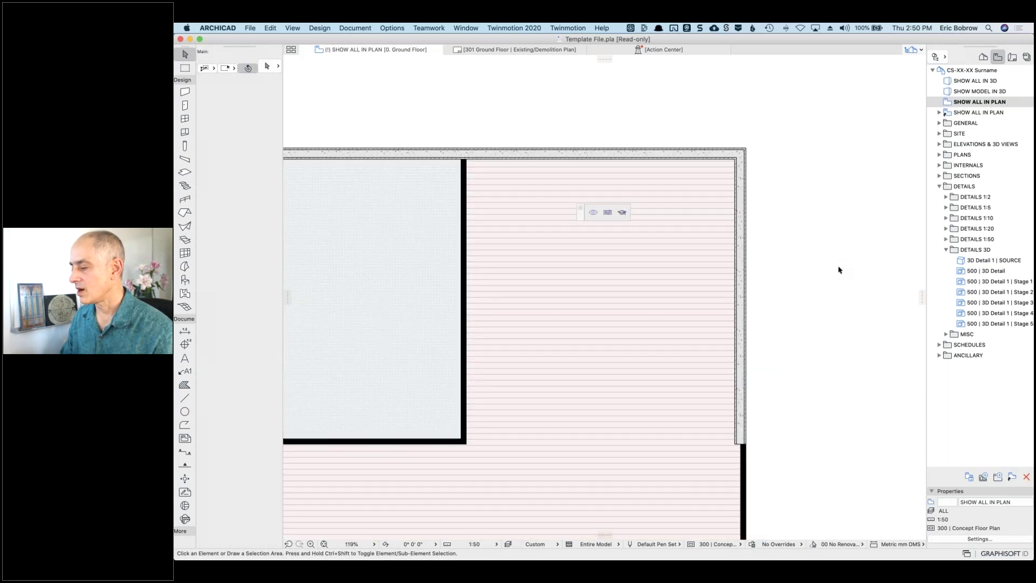
click(950, 93)
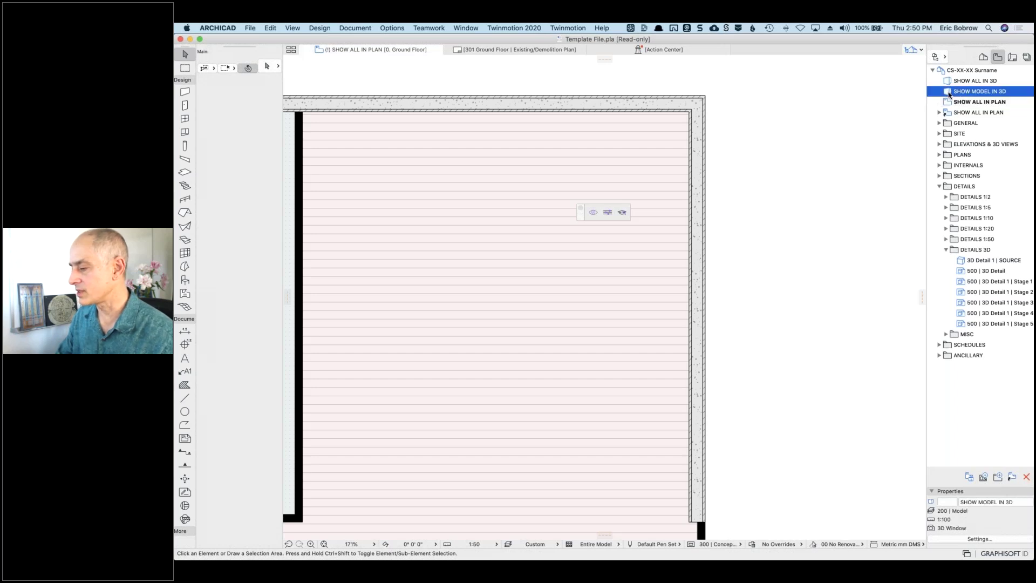
double_click(949, 93)
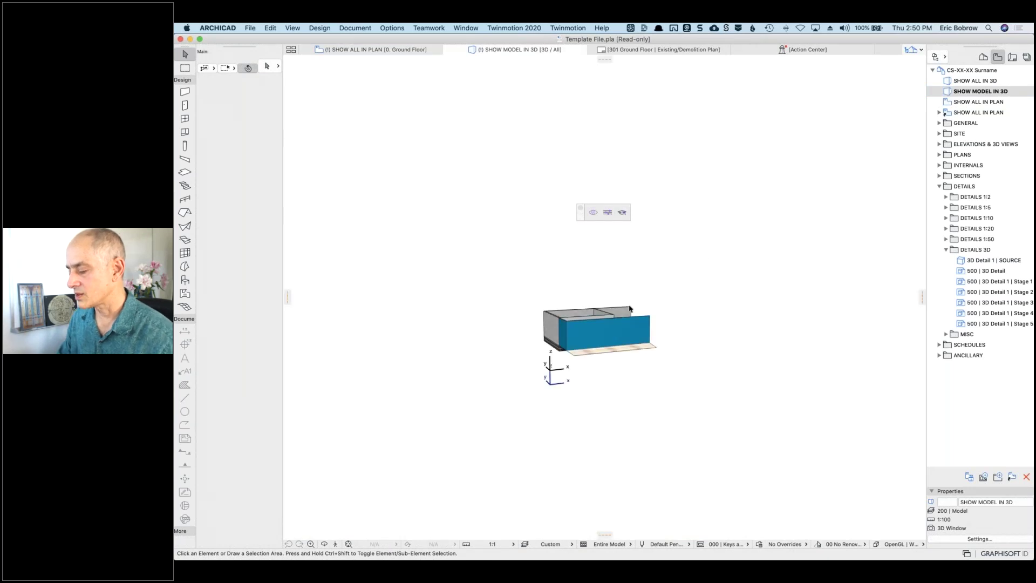
Step: Compare the building model between the SHOW MODEL IN 3D and SHOW ALL IN 3D views, ending on SHOW ALL IN 3D
scroll(596, 326, up, 5)
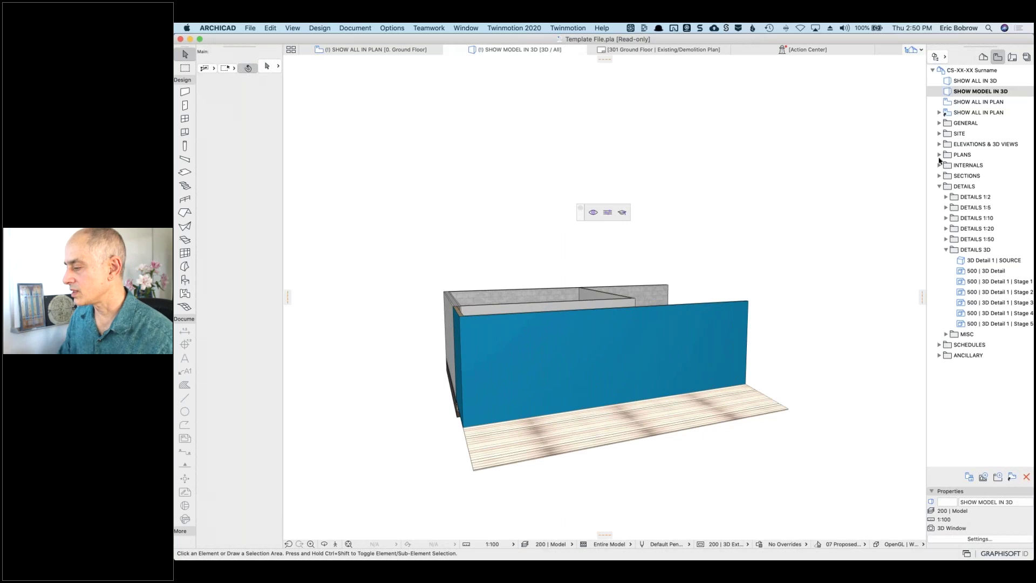
click(949, 83)
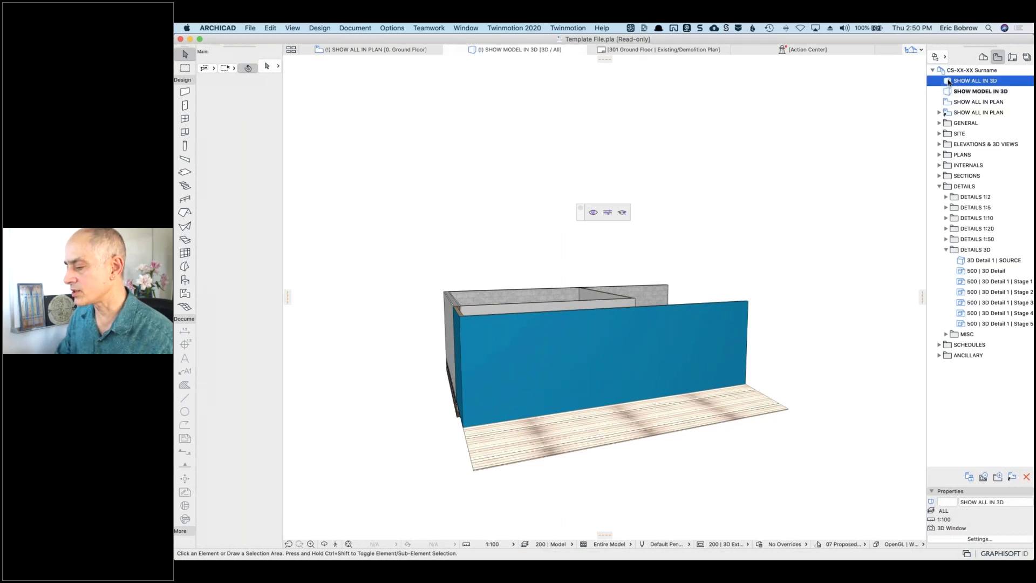
double_click(948, 82)
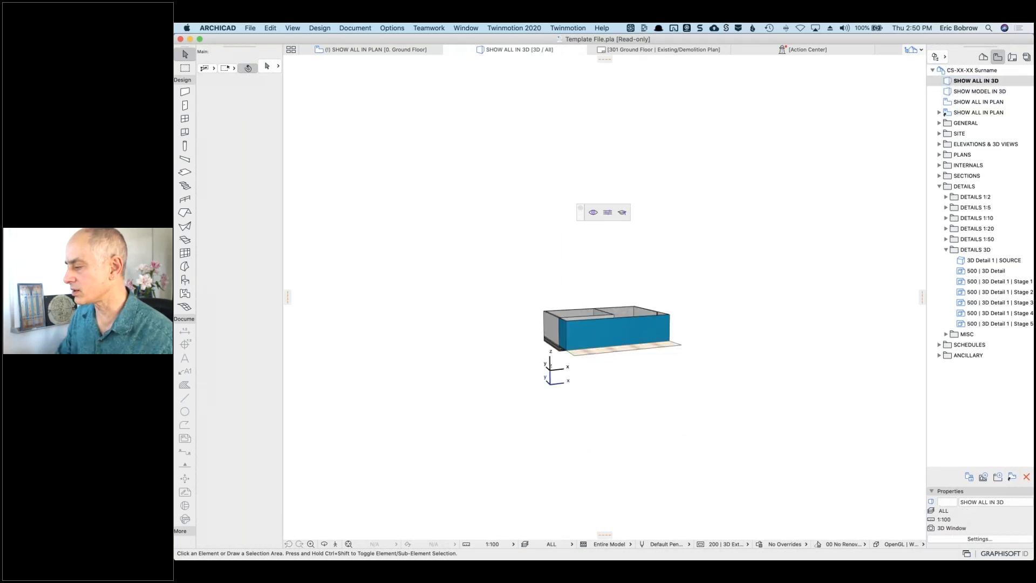
double_click(949, 92)
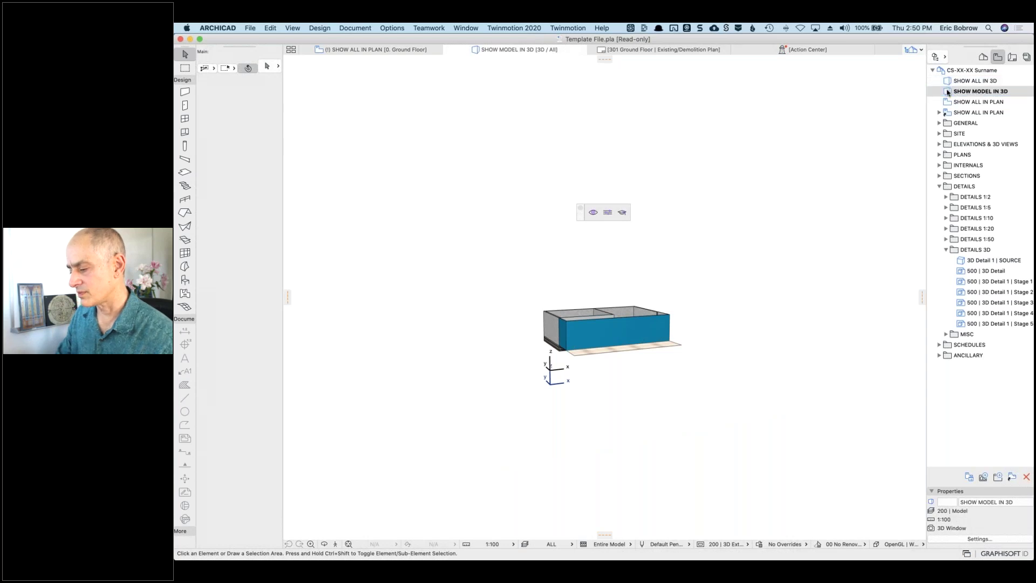
double_click(949, 82)
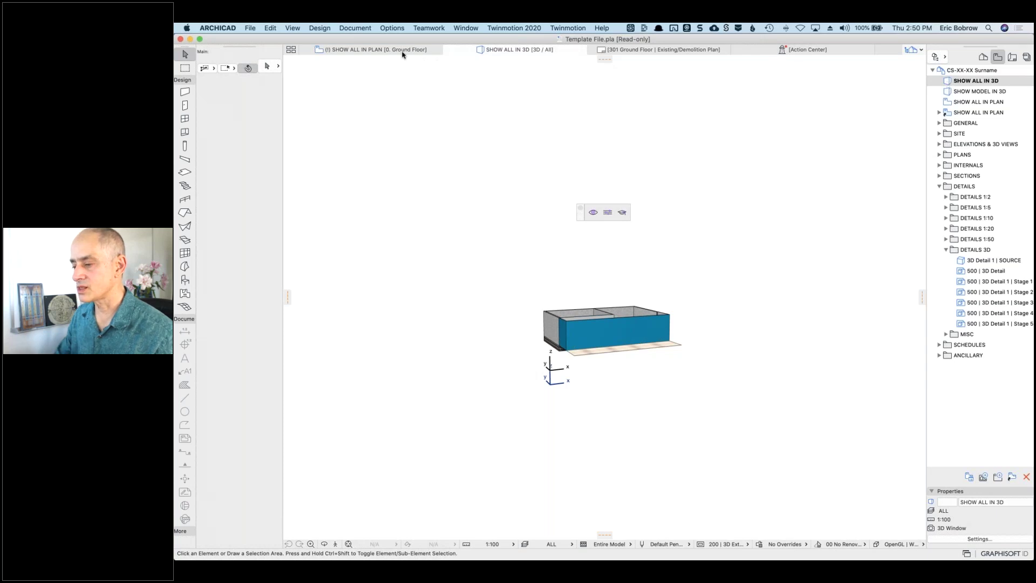
Step: Return to the ground floor plan, expand the PLANS and GENERAL view folders, and open the Keys and Legends with Guides view
click(400, 50)
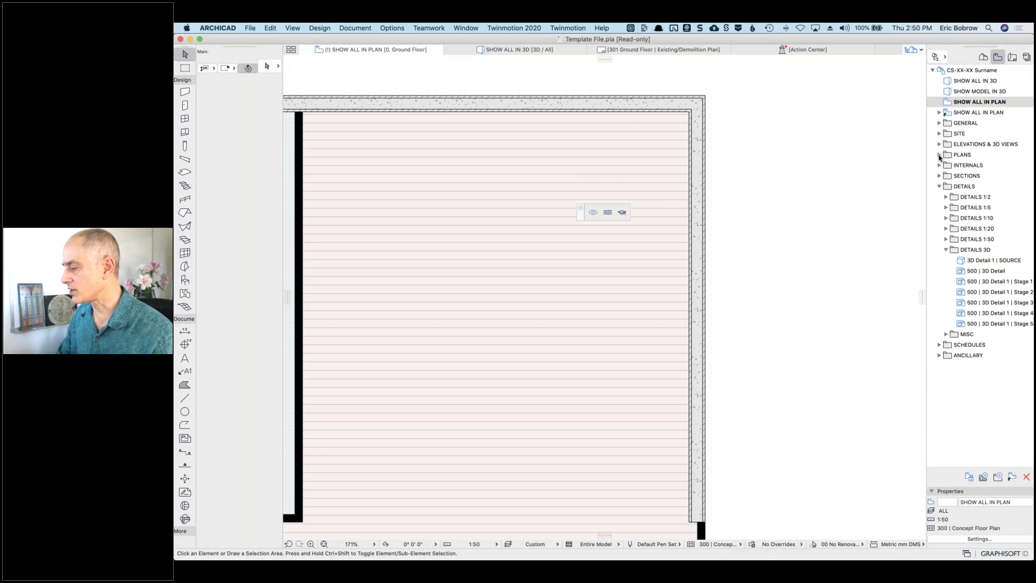
click(939, 156)
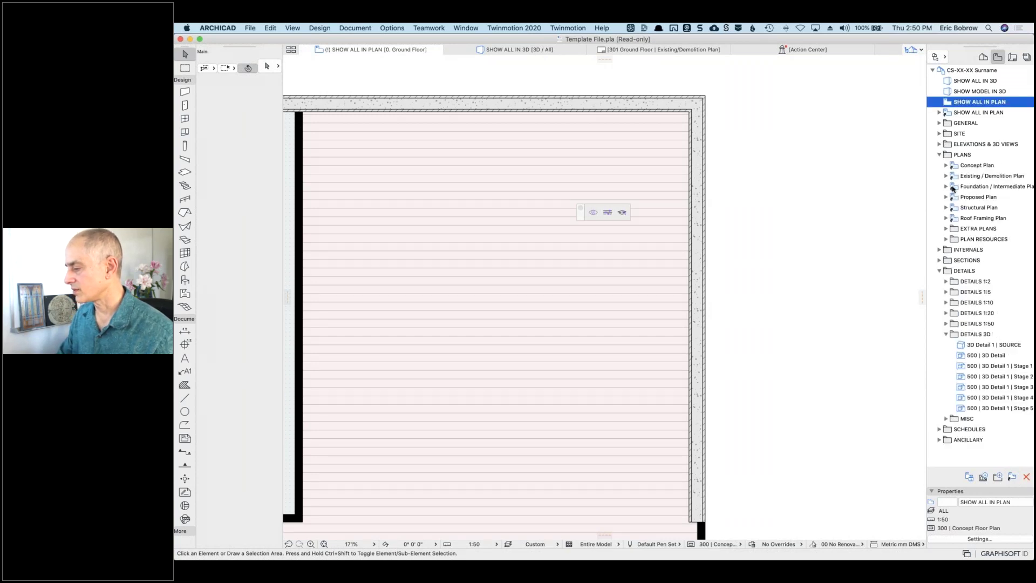
click(940, 123)
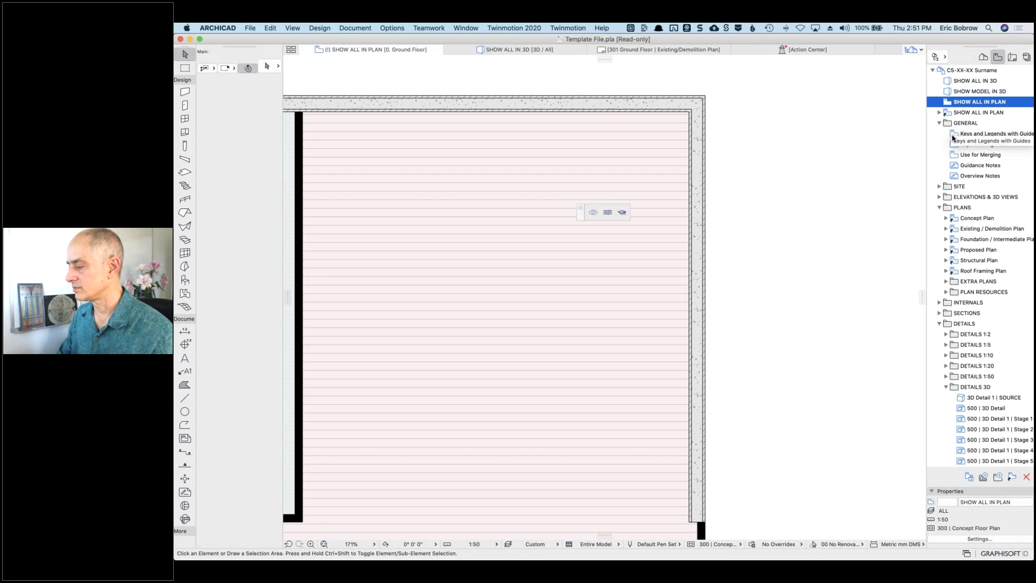
click(953, 135)
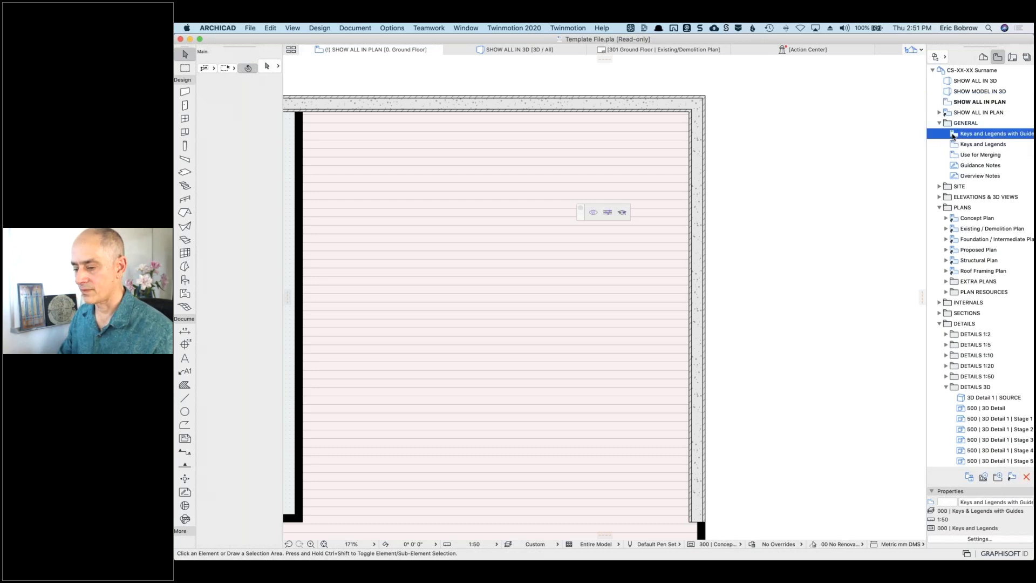
double_click(954, 135)
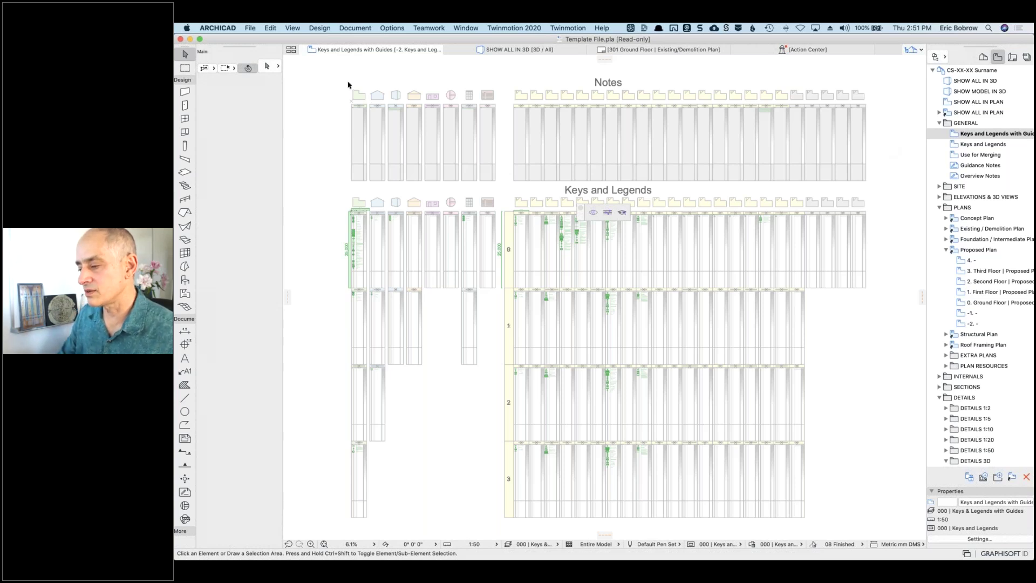
Step: Examine the Notes columns for Site & Services, Elevations, 3Ds and Sections, and how they line up with the Keys and Legends rows
scroll(348, 84, up, 5)
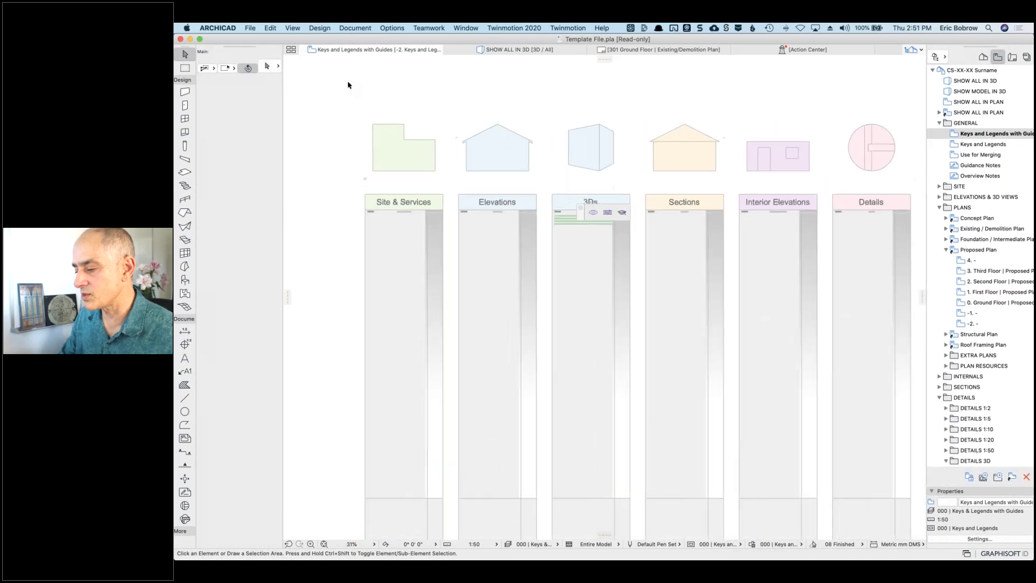
scroll(348, 85, up, 4)
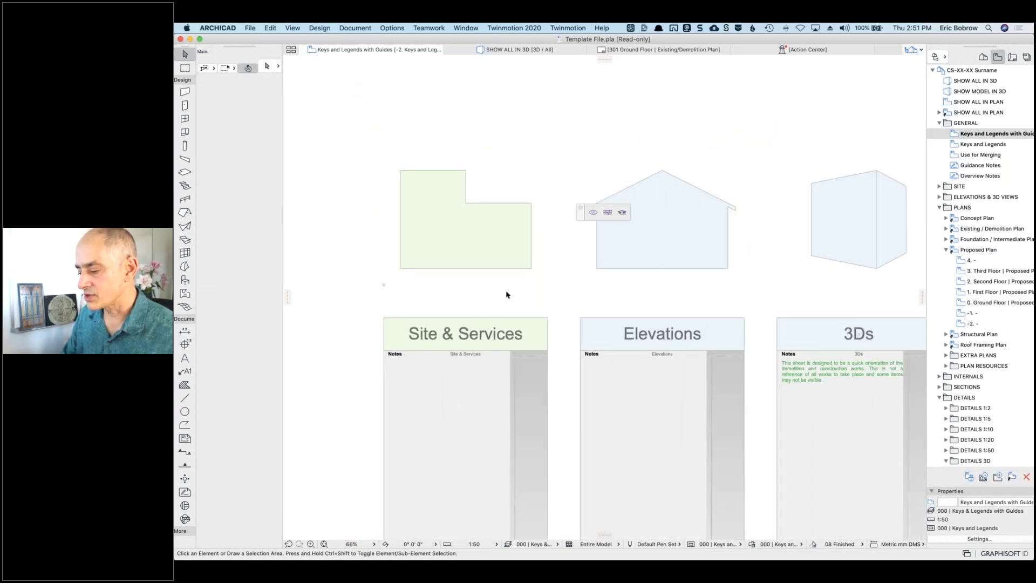
scroll(507, 294, up, 1)
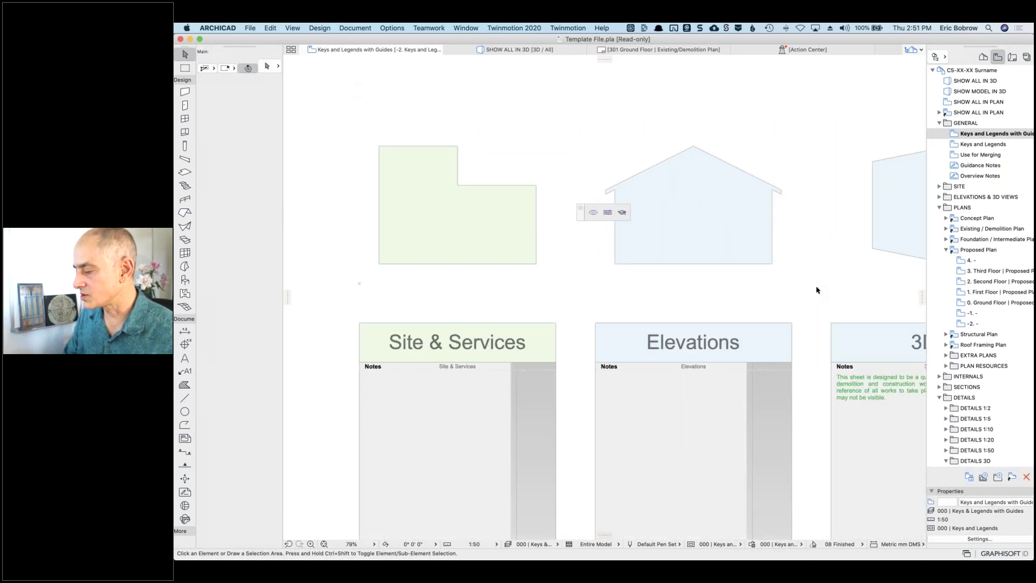
scroll(763, 294, right, 3)
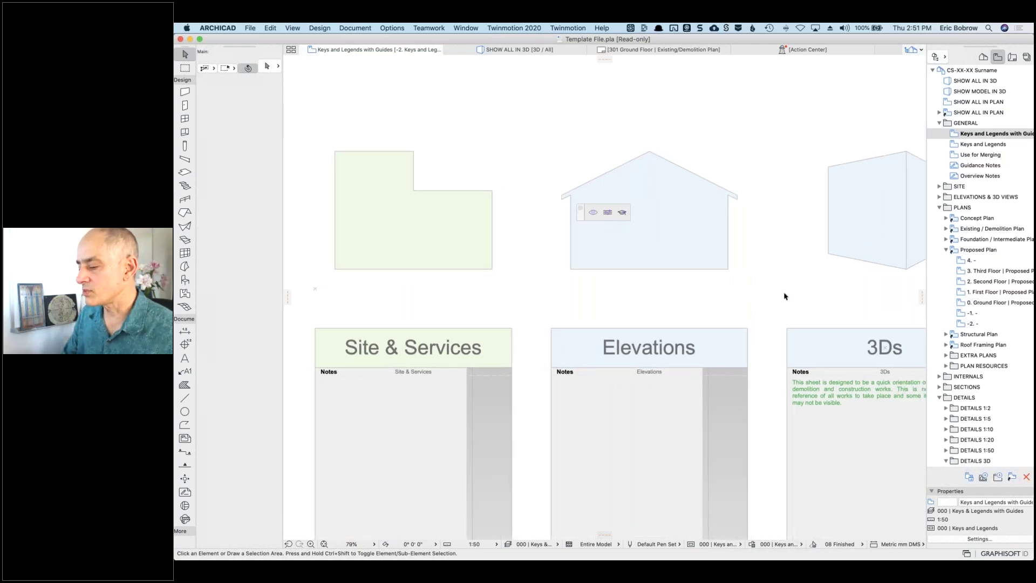
scroll(666, 312, right, 5)
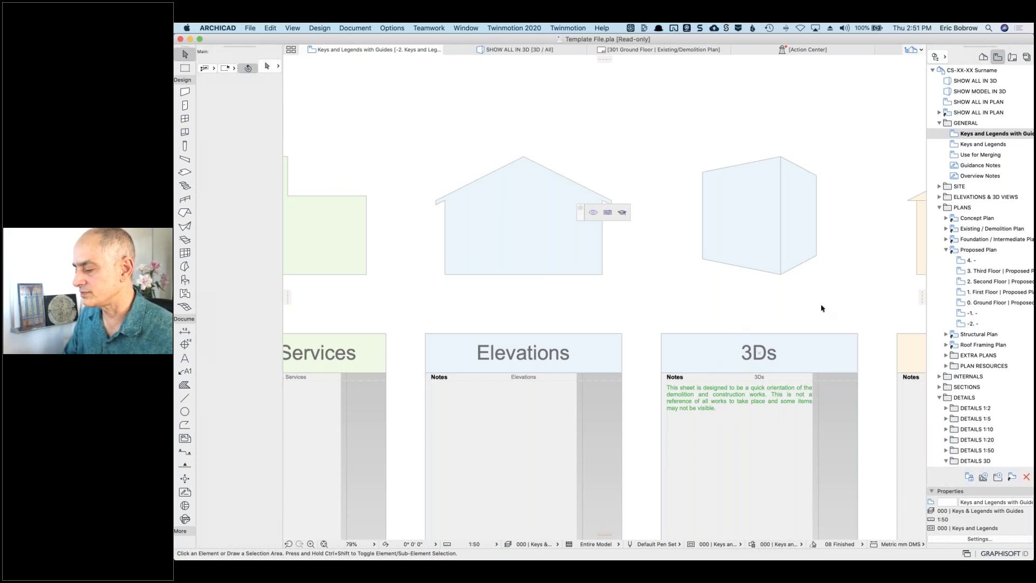
middle_drag(740, 301, 616, 271)
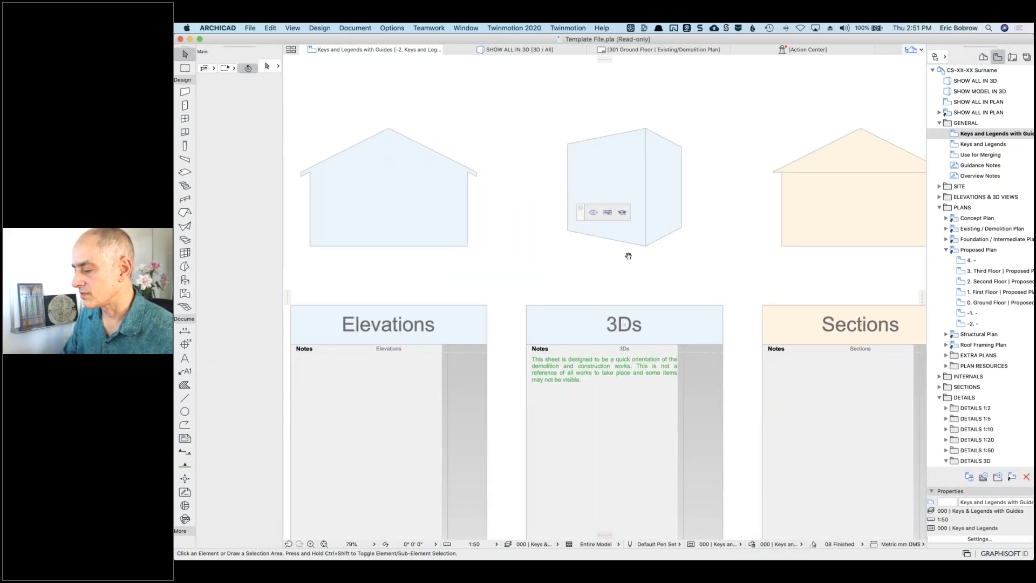
scroll(691, 247, down, 5)
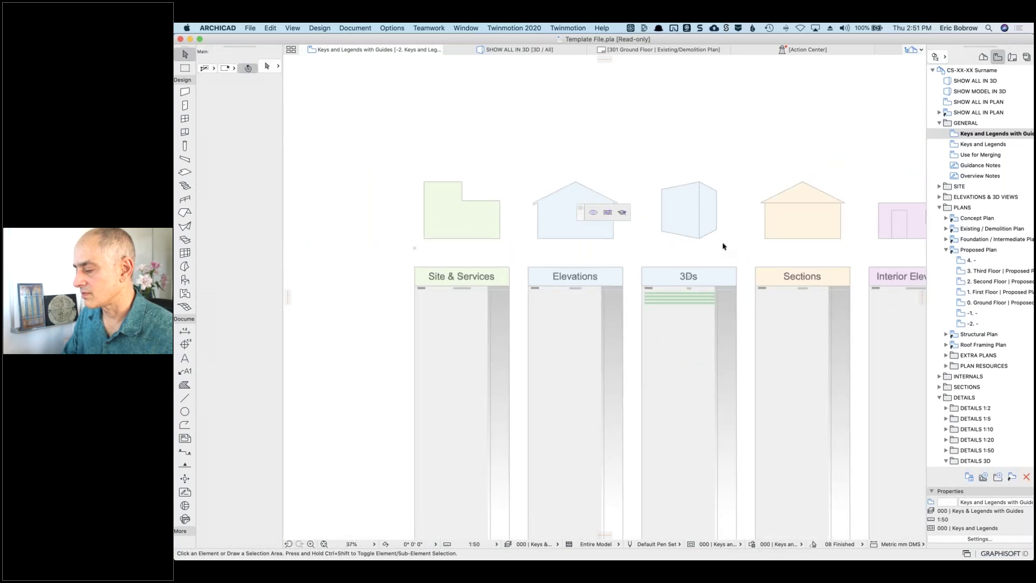
scroll(723, 247, down, 5)
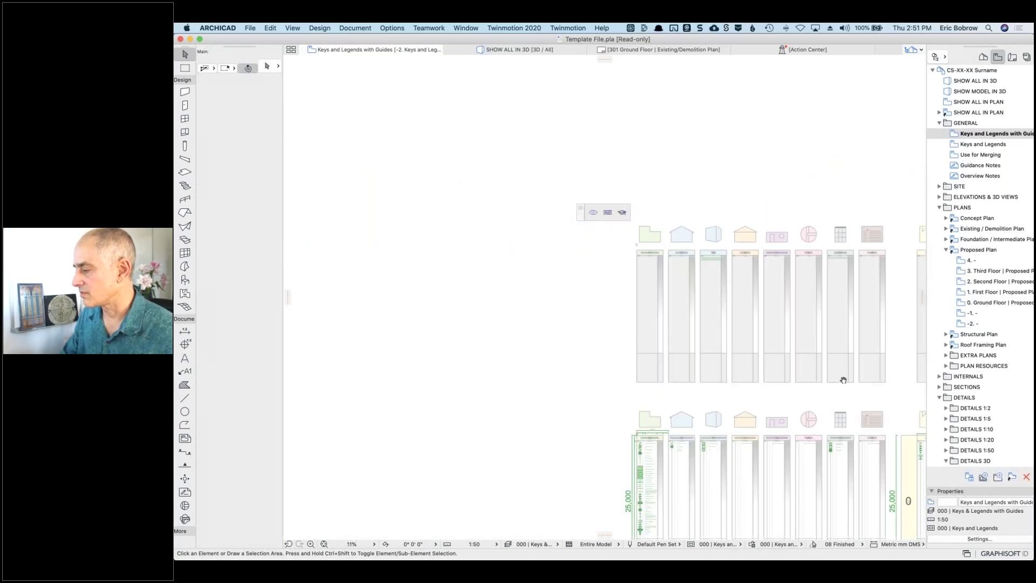
scroll(842, 380, right, 2)
Step: Open the Keys and Legends view without guides and examine the symbols and descriptions in its first key columns
double_click(954, 145)
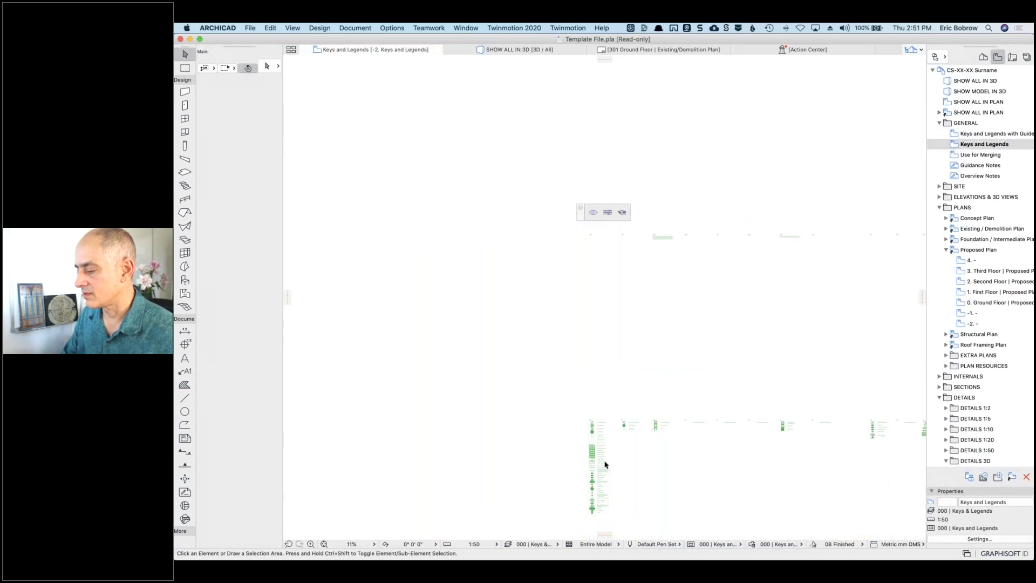
scroll(605, 465, up, 10)
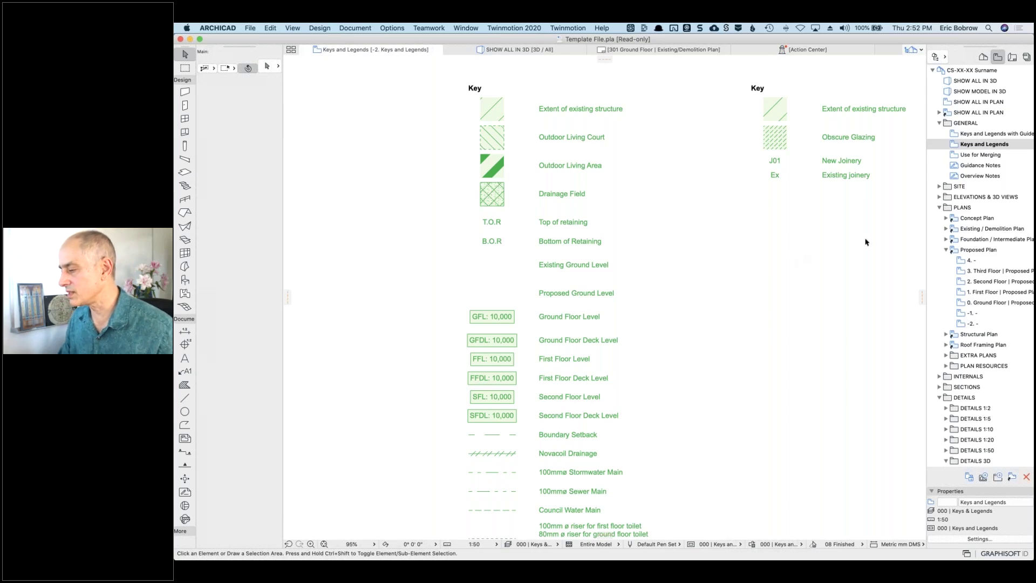
scroll(854, 250, down, 3)
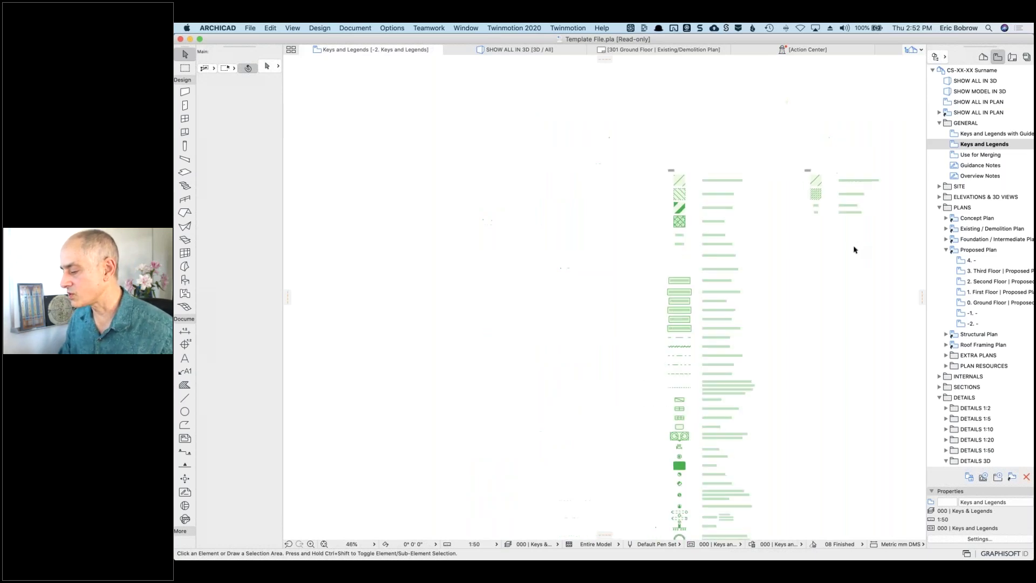
scroll(732, 238, right, 10)
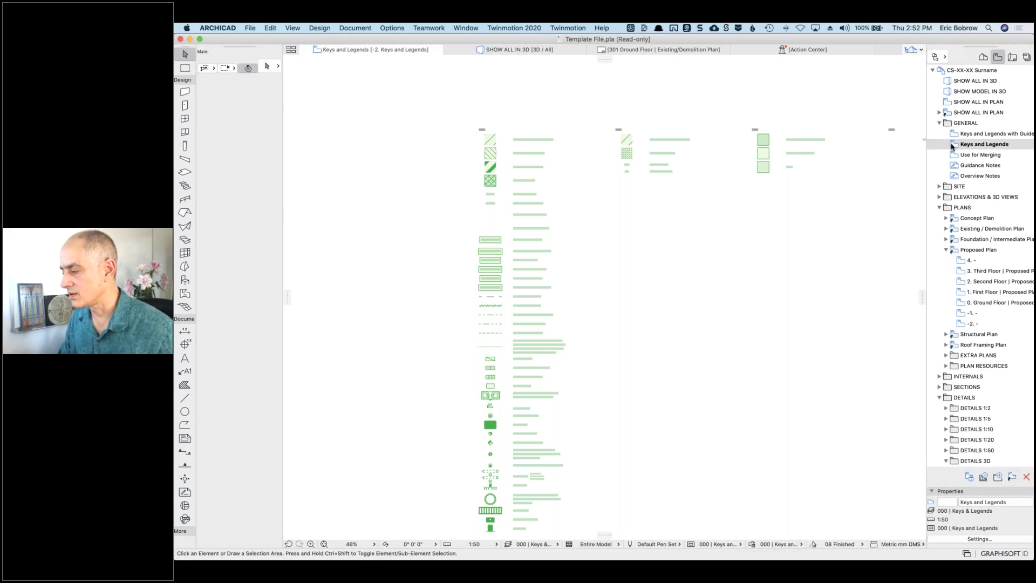
scroll(643, 132, up, 5)
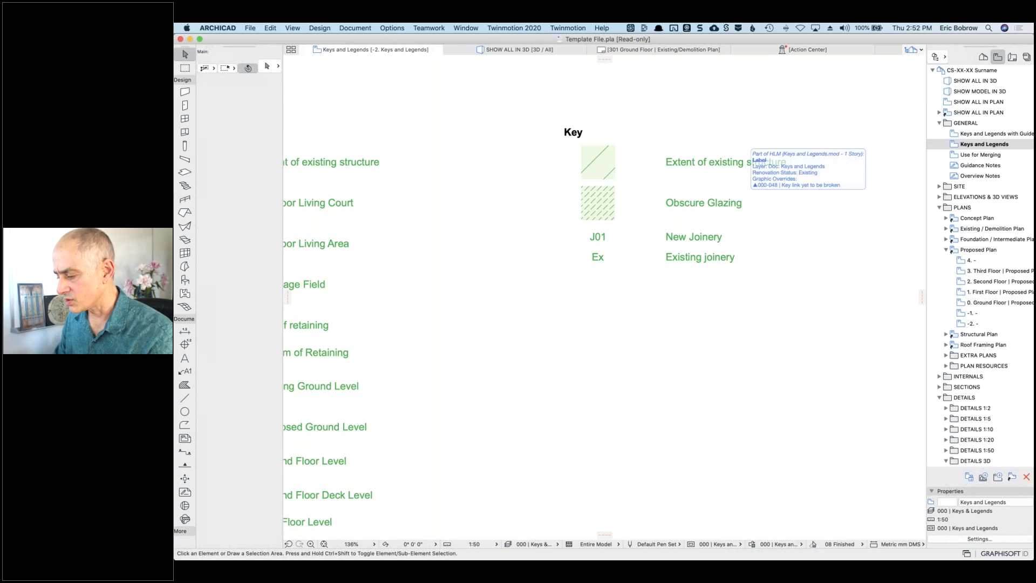
Step: Fit all the legends in the window and inspect the key listing the power meter, gas and downpipe symbols
key(super+apostrophe)
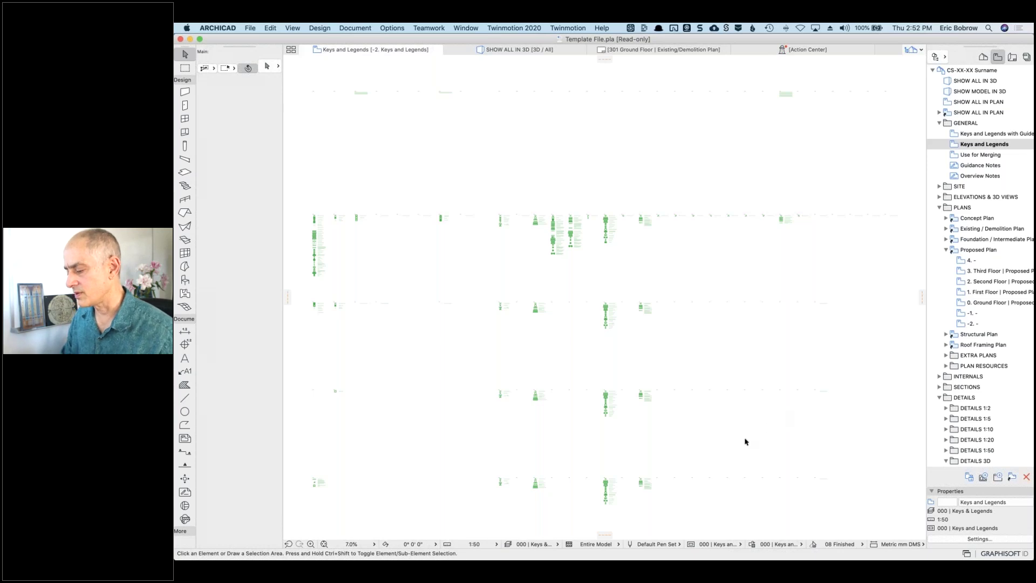
scroll(619, 427, up, 10)
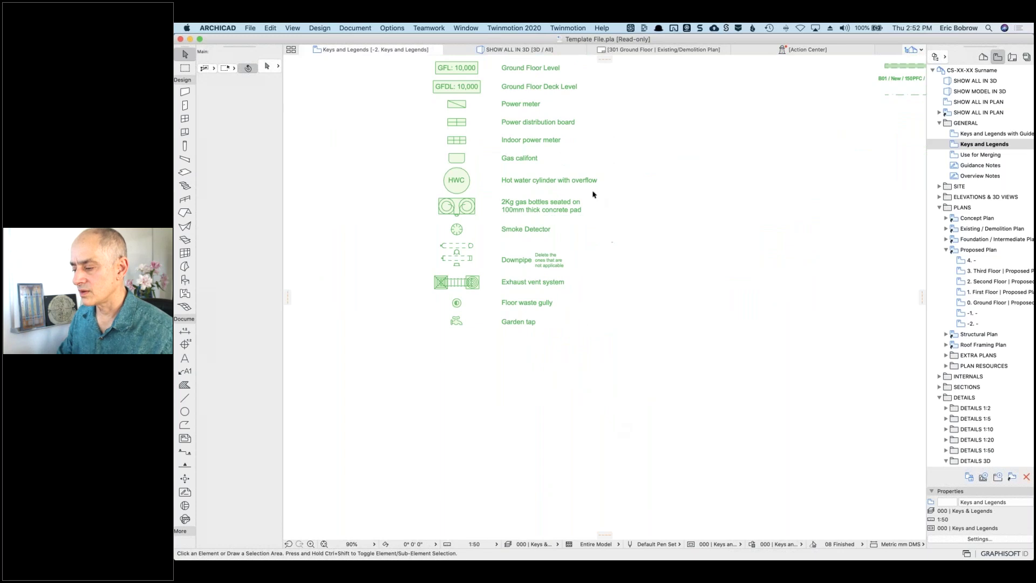
scroll(600, 199, down, 6)
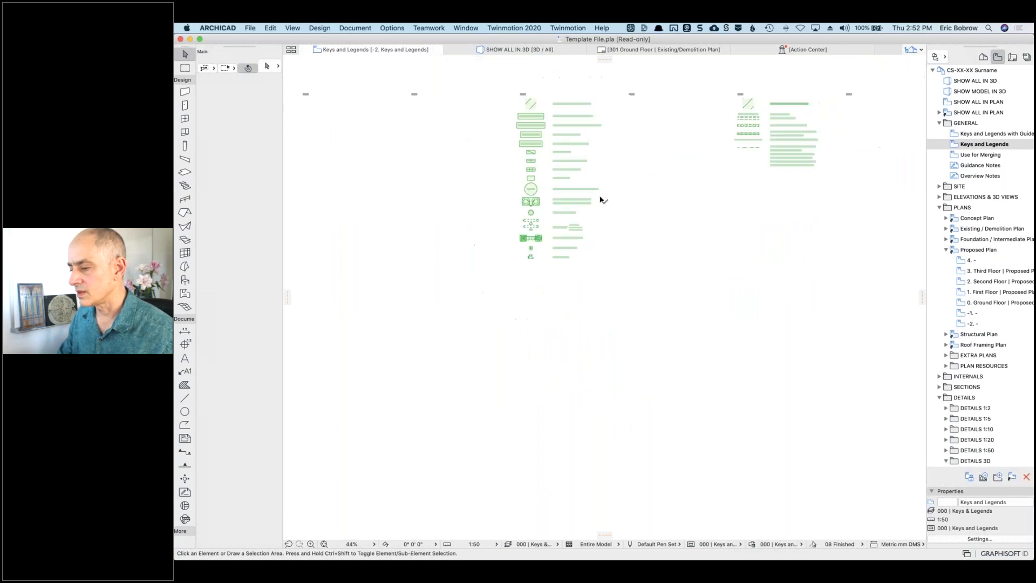
scroll(588, 198, down, 3)
scroll(588, 197, down, 1)
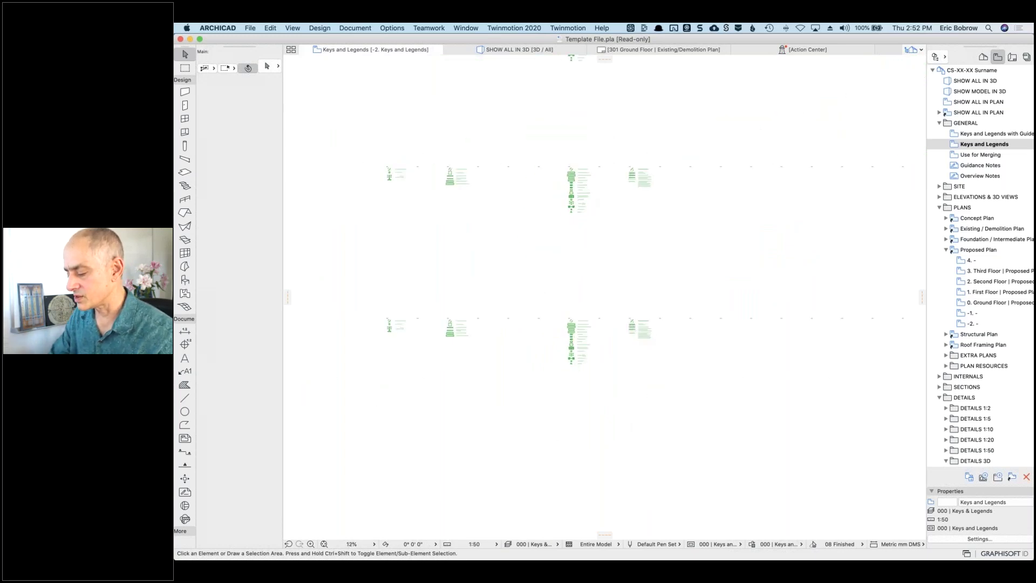
scroll(575, 179, down, 3)
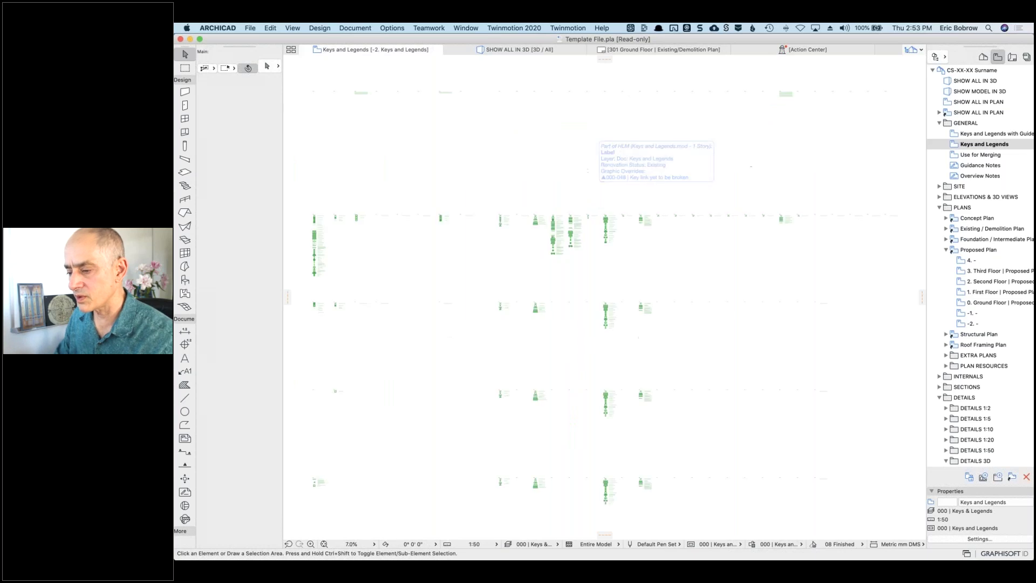
Step: Reopen the Keys and Legends with Guides view and select all its objects using the Object tool
click(186, 93)
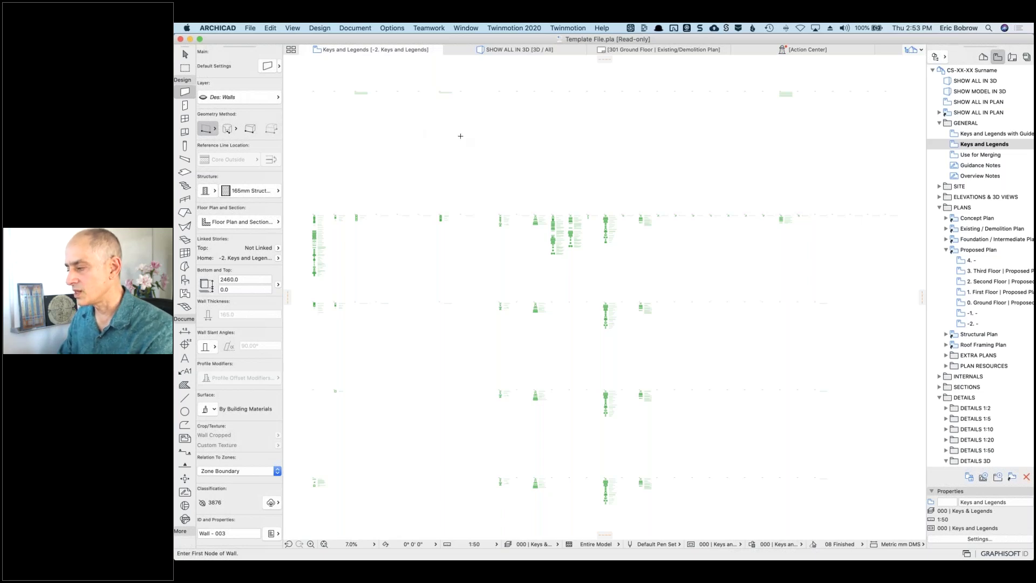
double_click(954, 135)
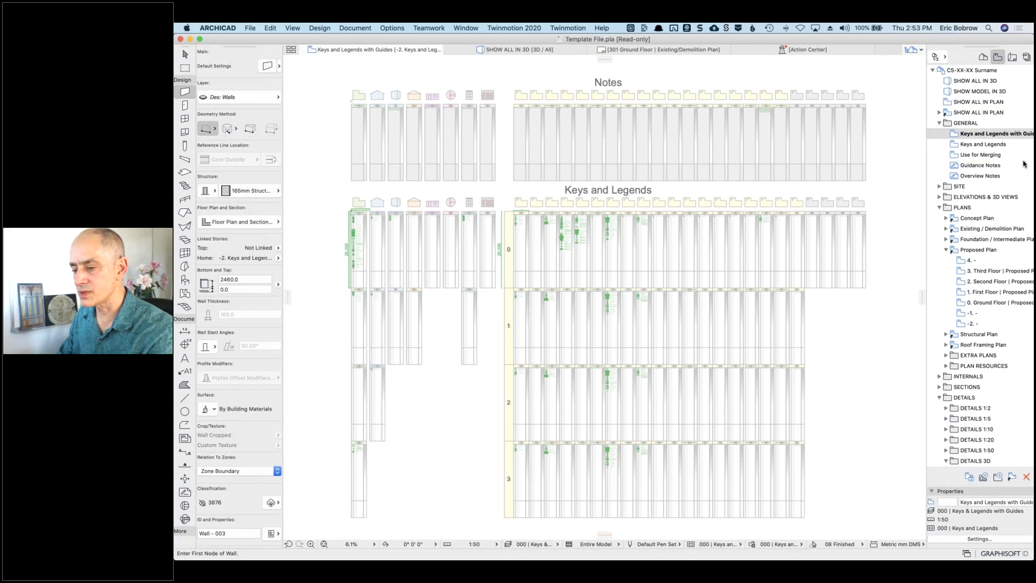
click(185, 280)
key(super+a)
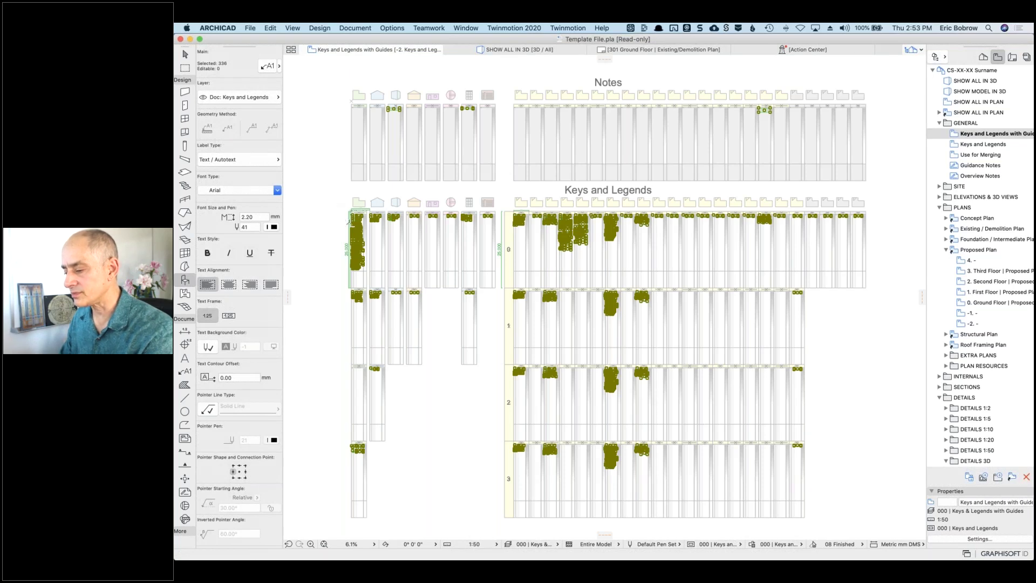
Step: Inspect the selected items in the Site & Services key, clear the selection, and select all objects again with the whole layout in view
scroll(345, 221, up, 10)
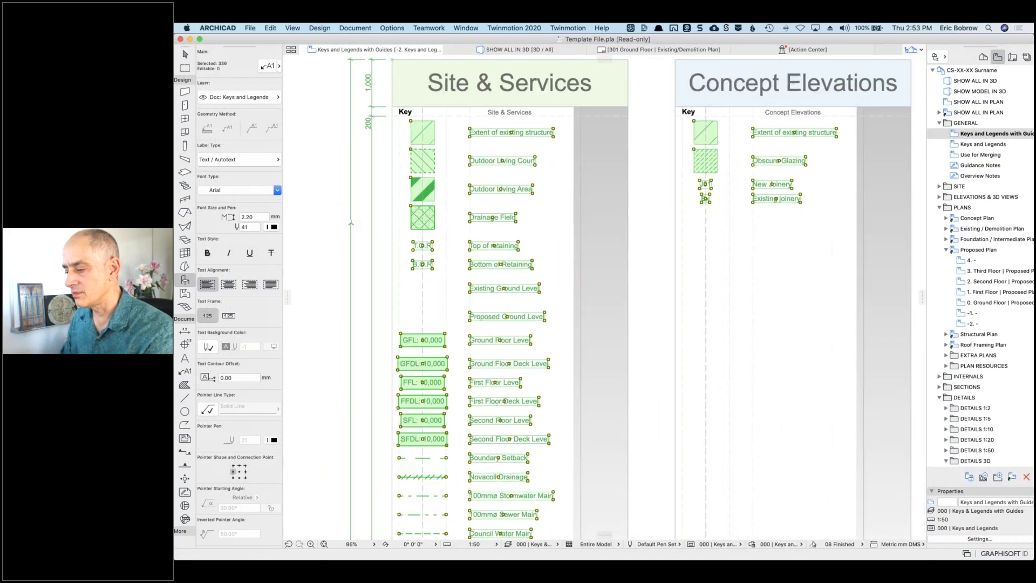
key(Escape)
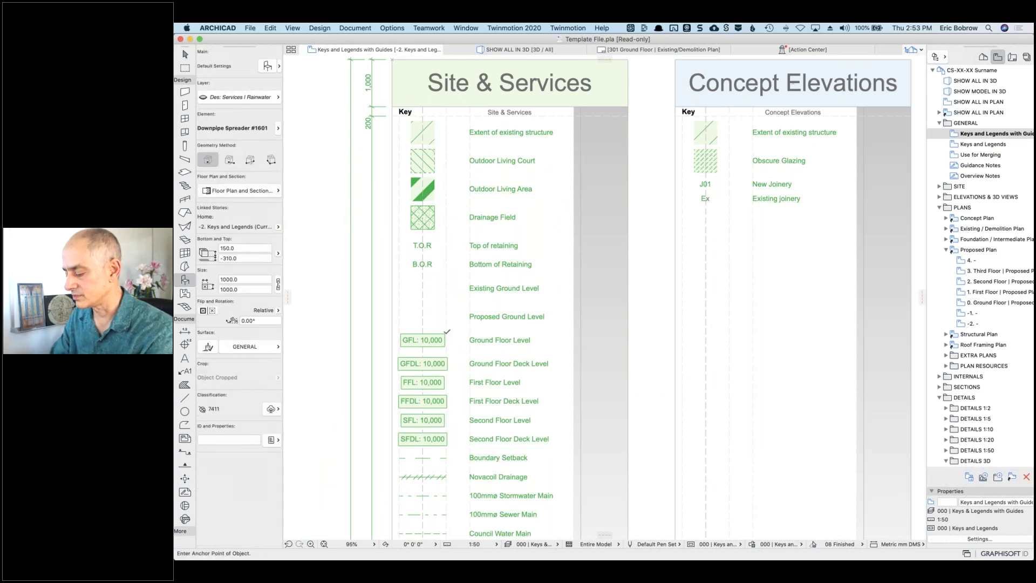
key(super+apostrophe)
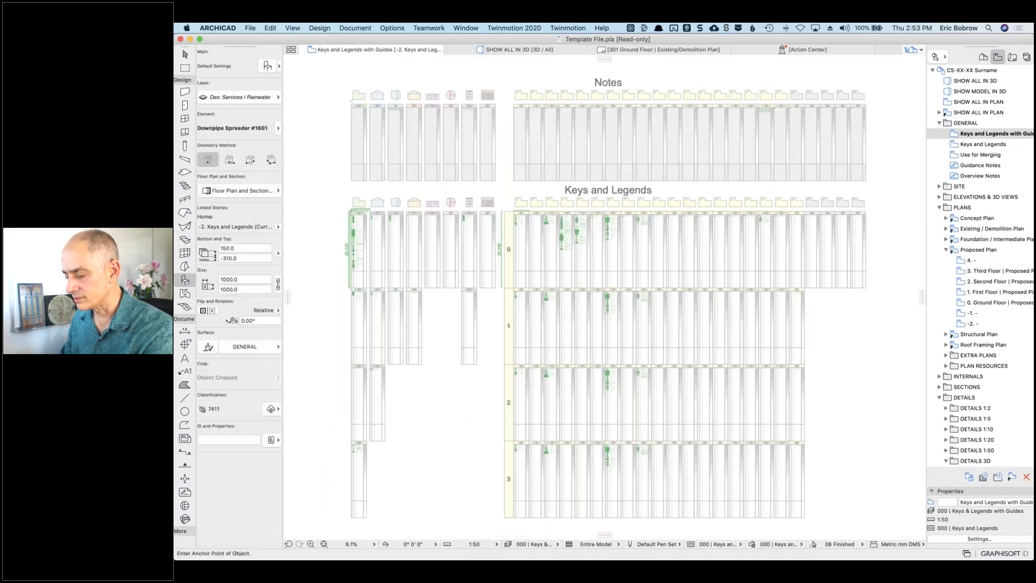
key(super+a)
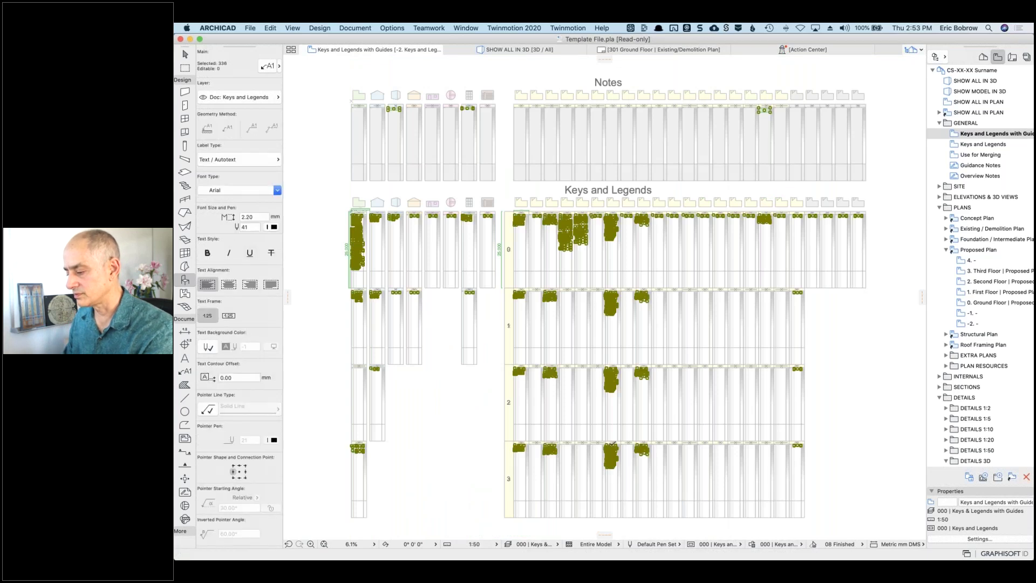
Step: Inspect the selected symbols and descriptions in the Proposed key of row 2, reselect all objects once, and clear the selection
scroll(614, 444, up, 10)
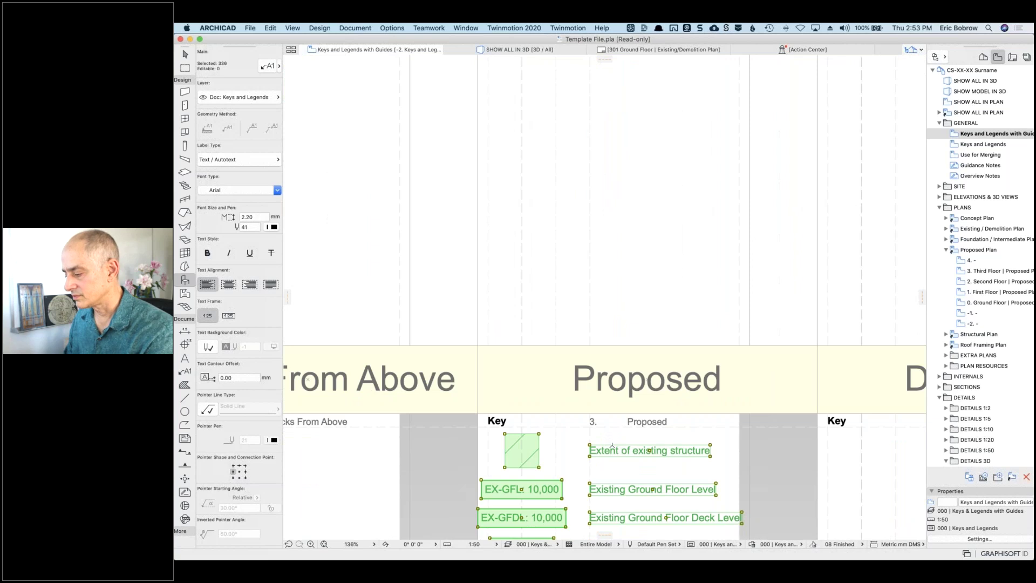
scroll(612, 443, down, 6)
scroll(610, 441, down, 2)
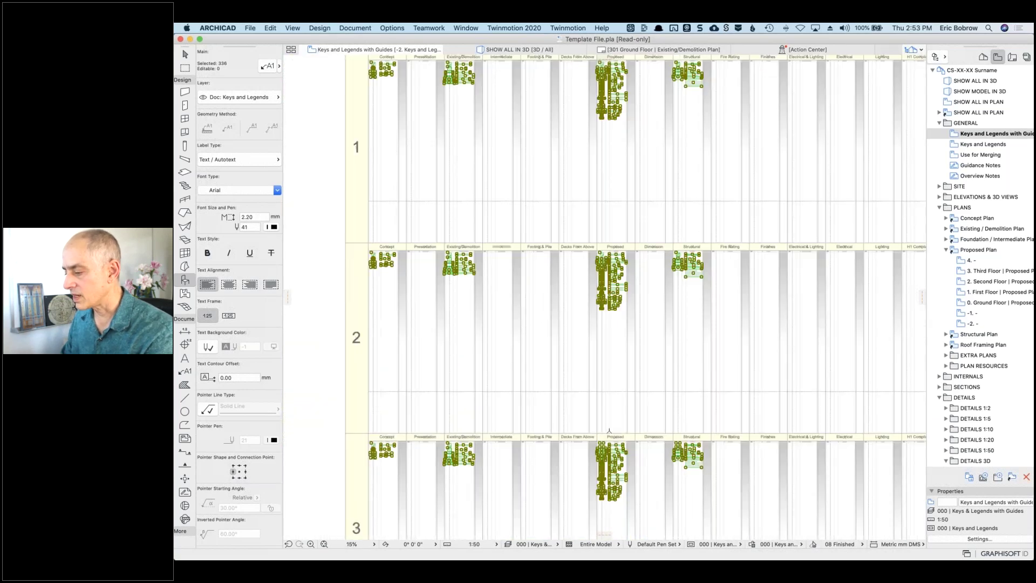
scroll(614, 272, up, 7)
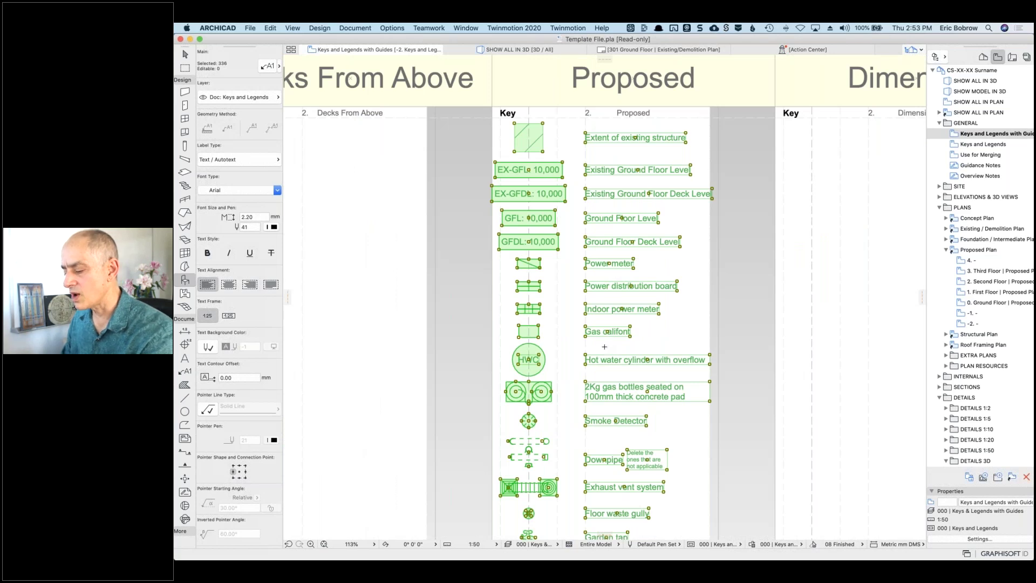
key(Escape)
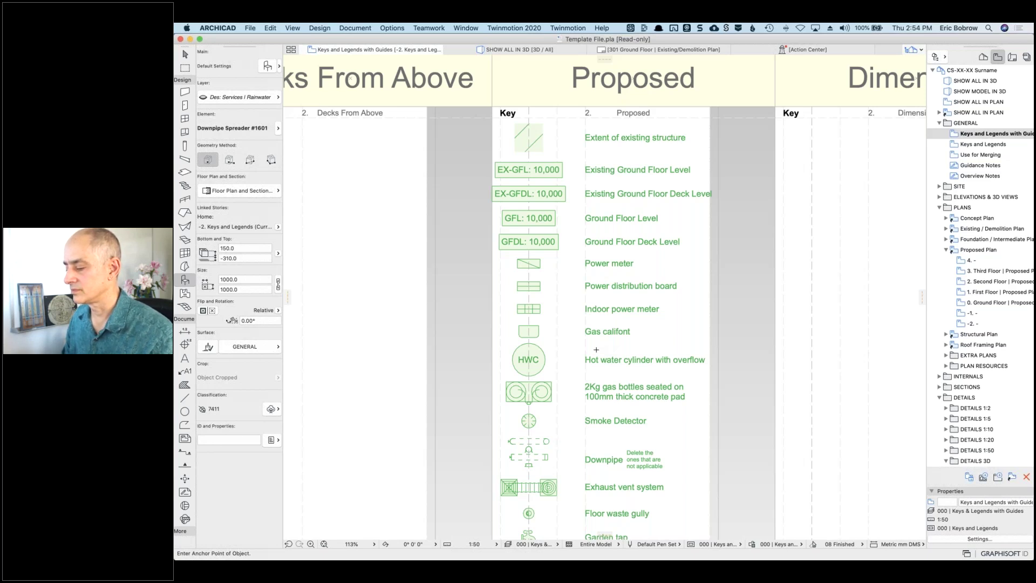
key(shift)
key(super+a)
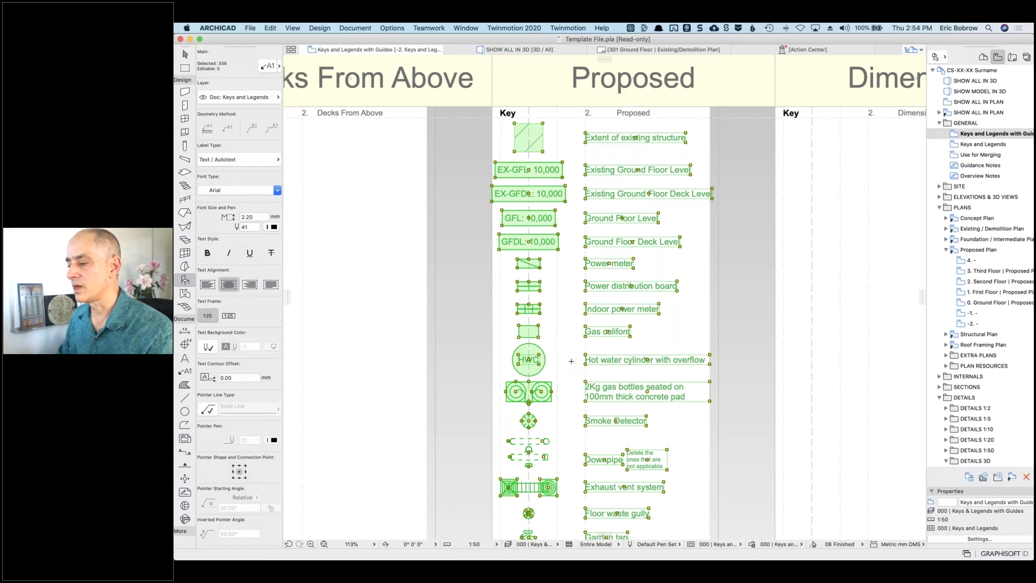
key(Escape)
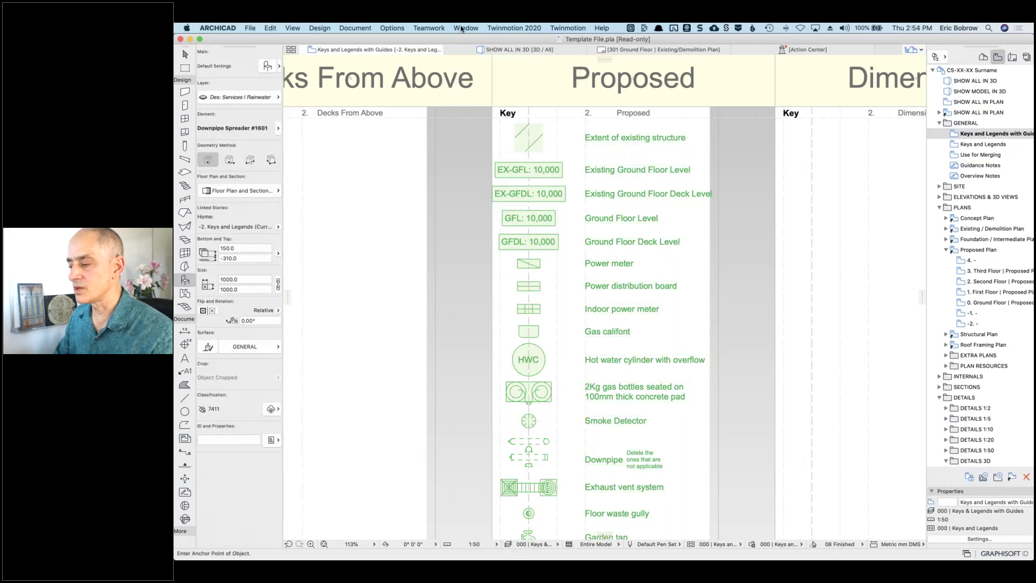
Step: Show the Favorites palette and open its DIMENSIONS folder
click(463, 28)
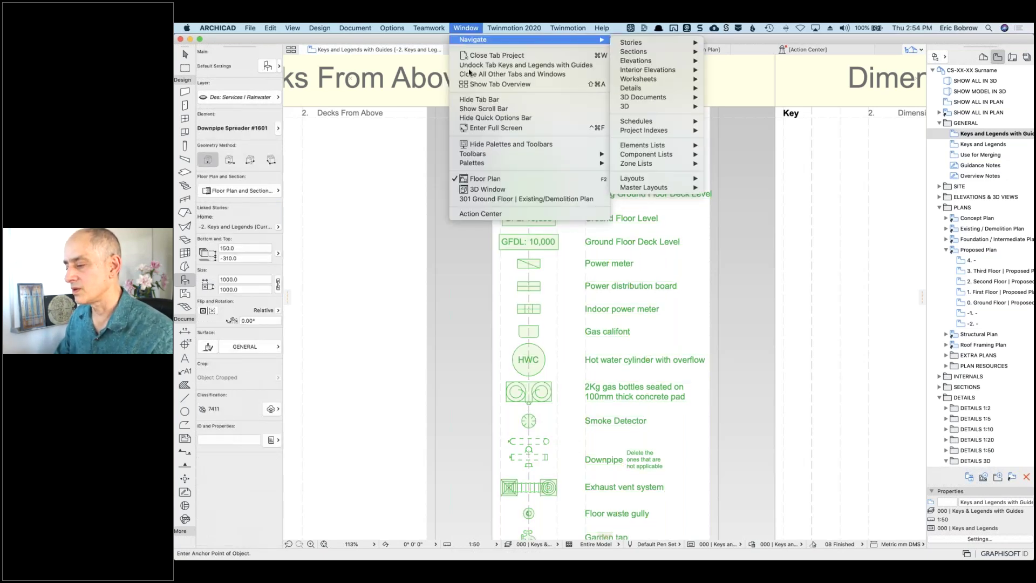
mouse_move(539, 163)
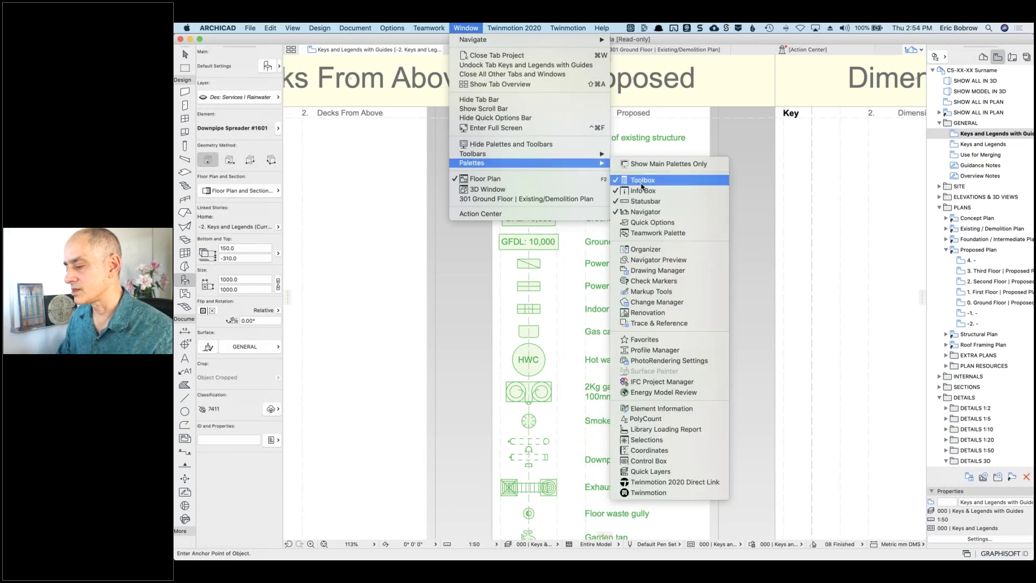
click(646, 340)
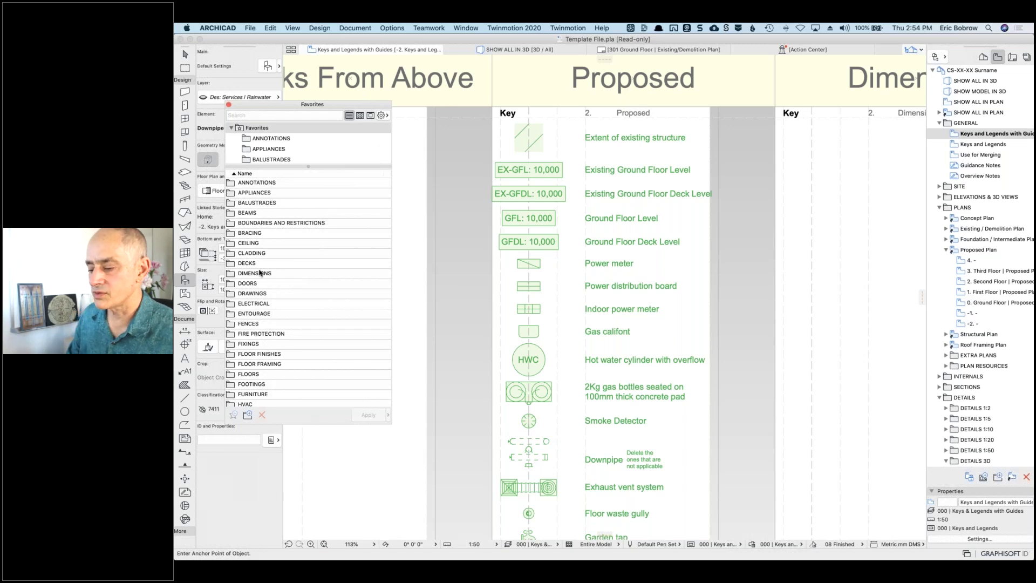
click(229, 277)
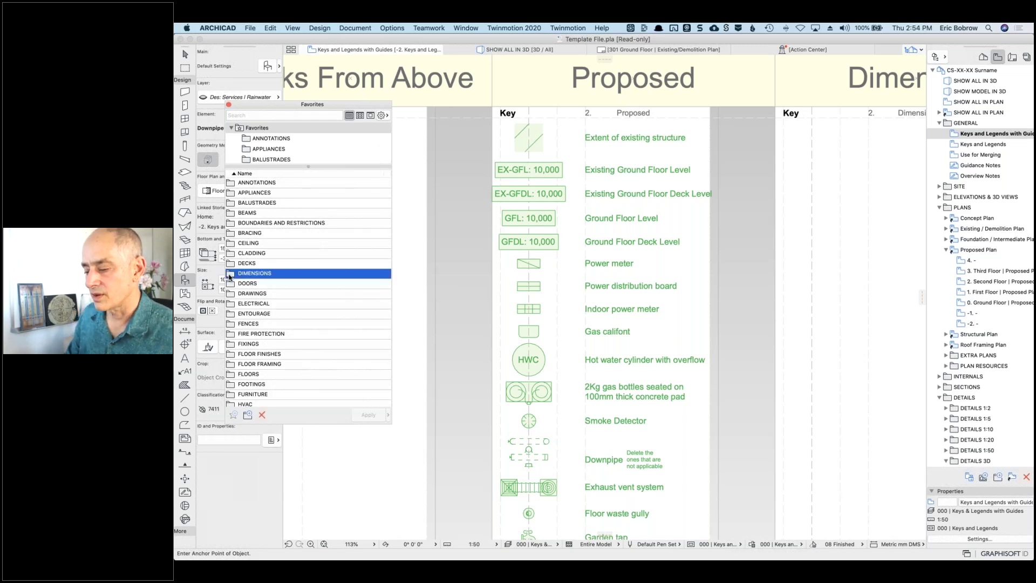
double_click(230, 277)
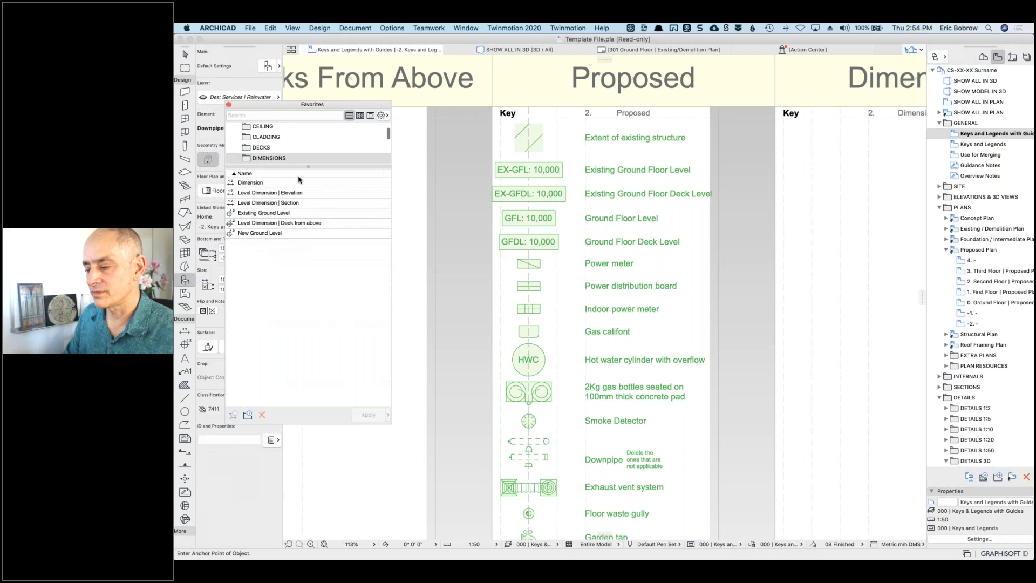
Step: Enlarge the Favorites folder tree and open the WALLS folder to review its external and internal wall favorites
scroll(270, 143, down, 1)
scroll(272, 142, up, 1)
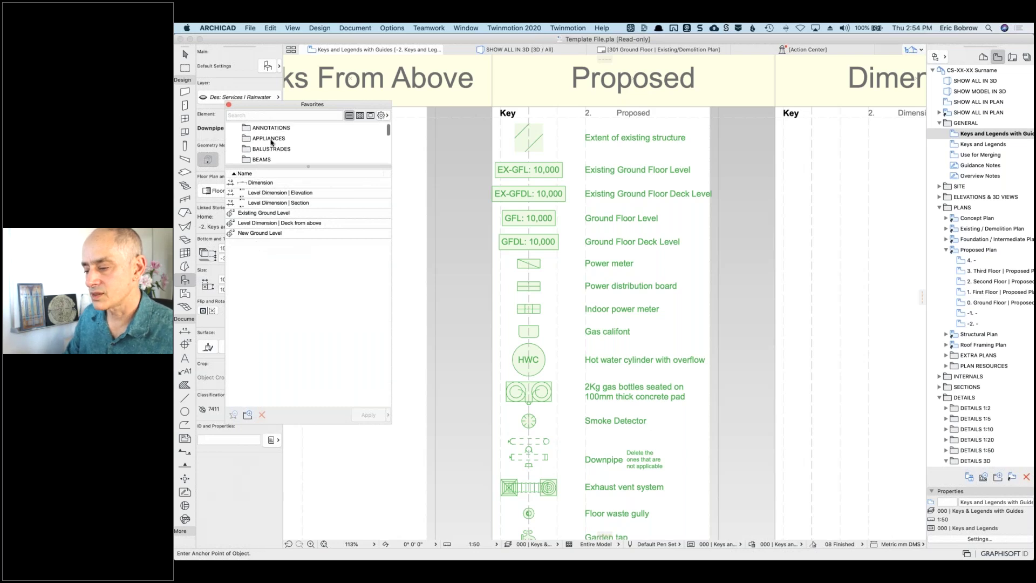
scroll(305, 142, down, 8)
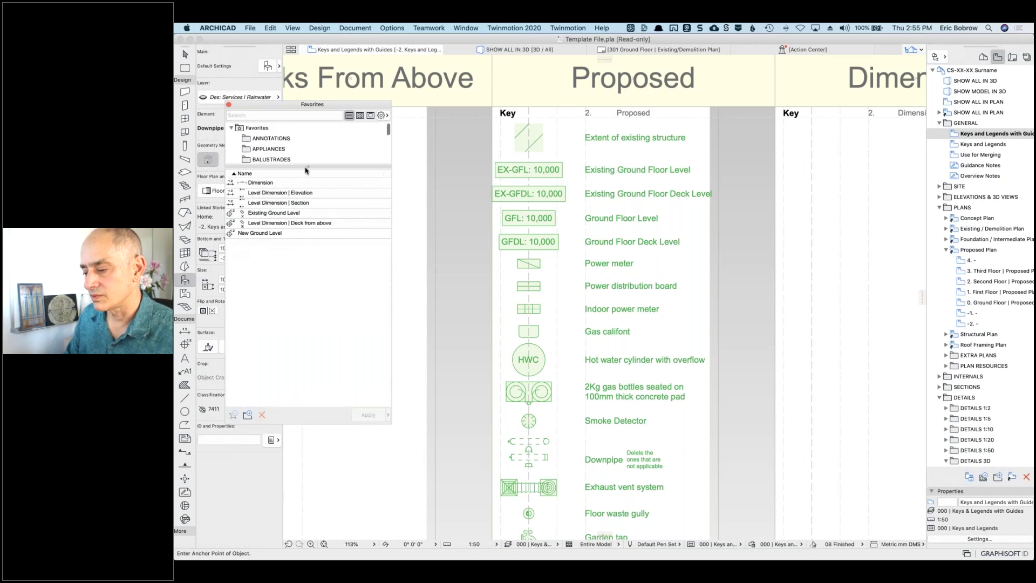
drag(308, 184, 308, 297)
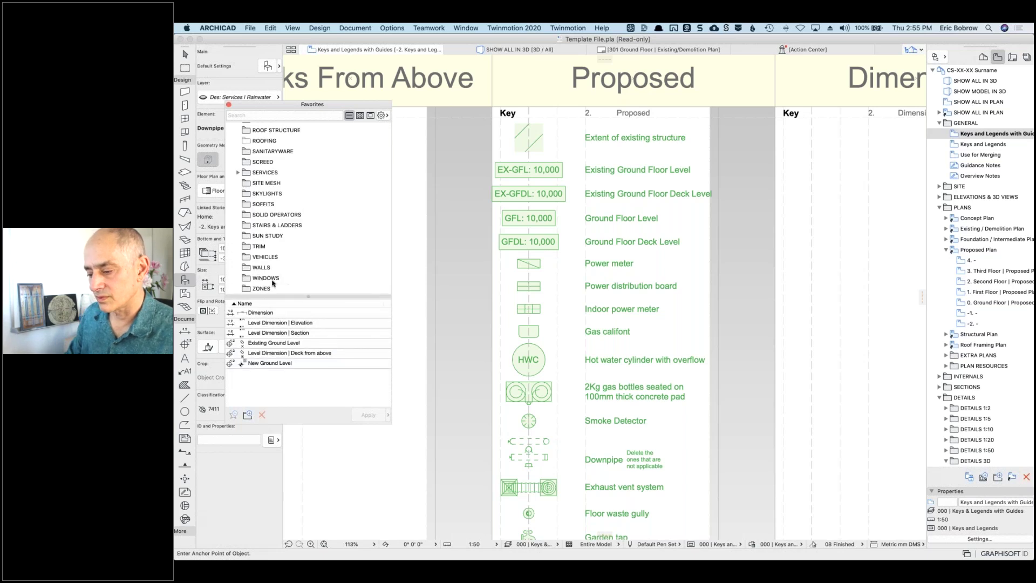
click(261, 268)
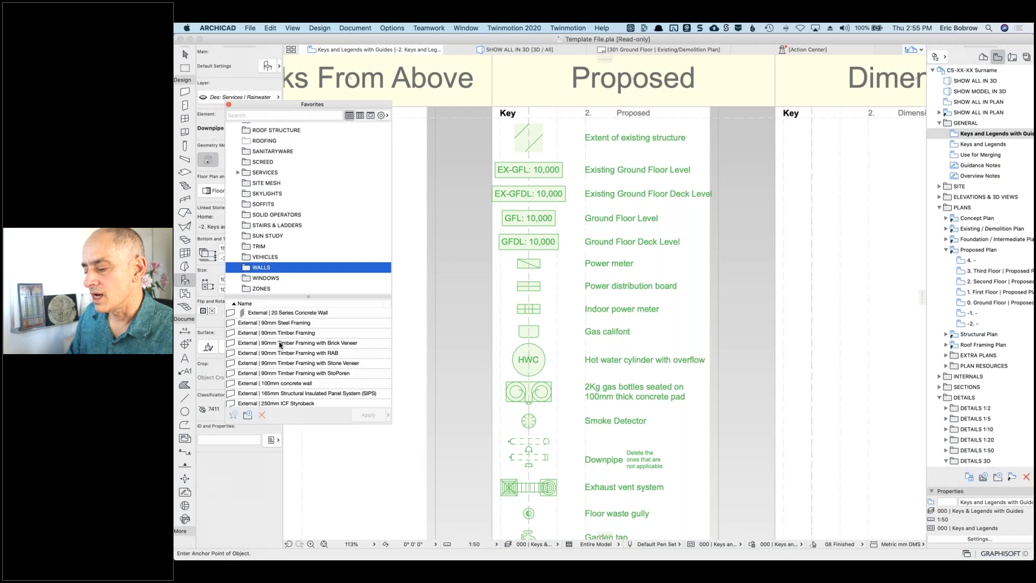
scroll(280, 344, down, 3)
scroll(280, 344, down, 3)
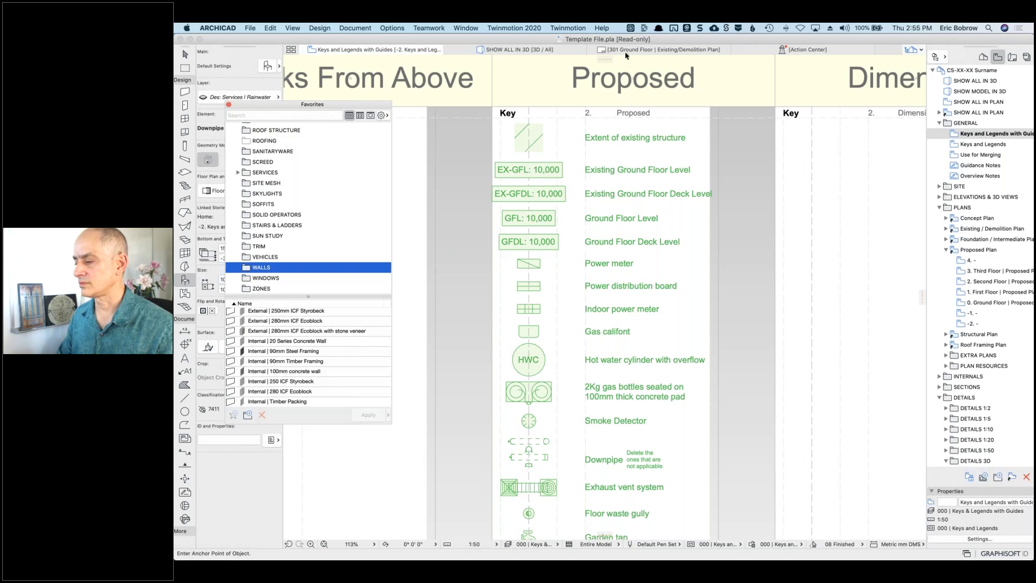
Step: Open the 301 Ground Floor | Existing/Demolition Plan layout and examine the Key and Wall Key in its red column
mouse_move(643, 51)
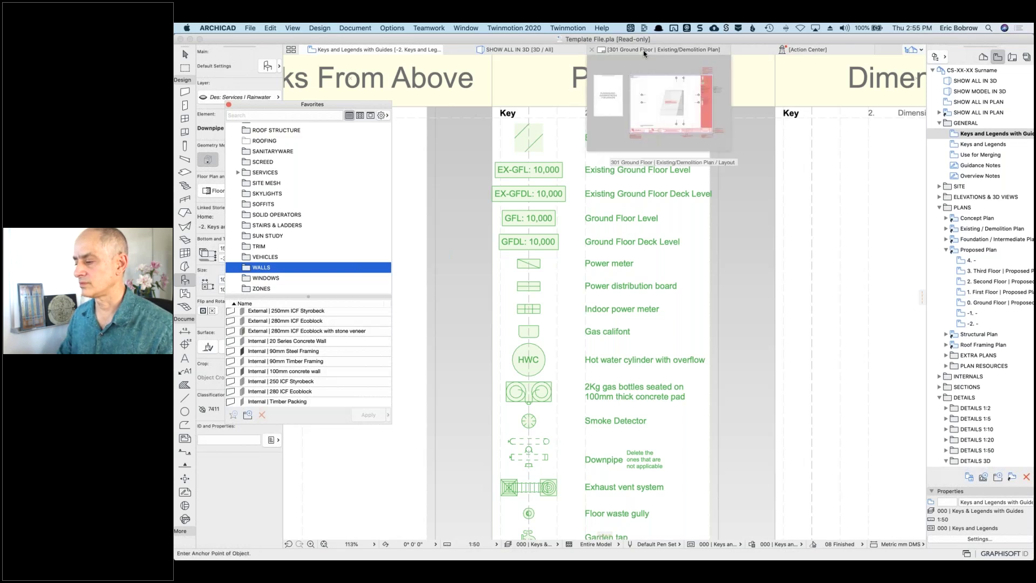
click(643, 50)
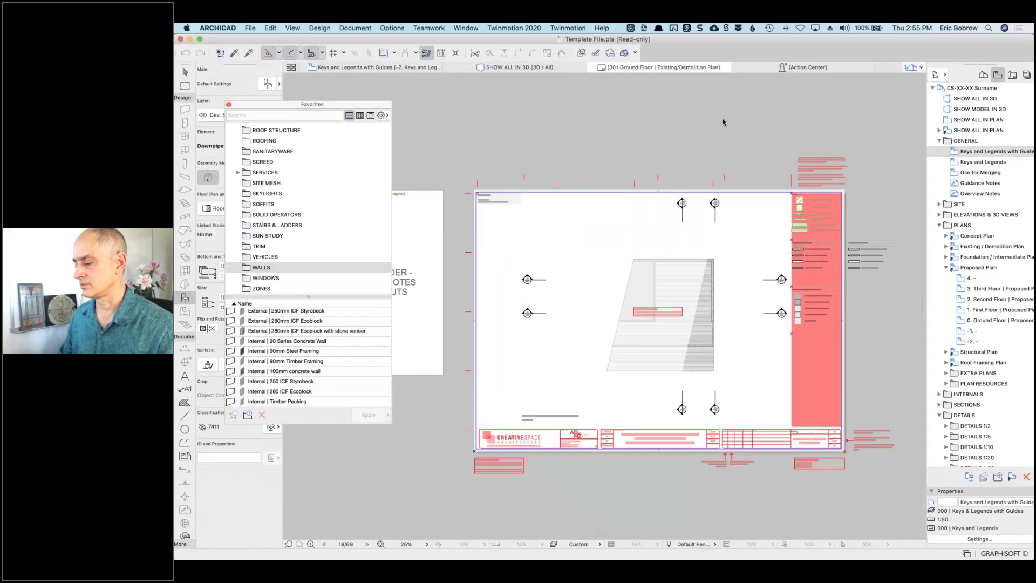
scroll(808, 223, up, 10)
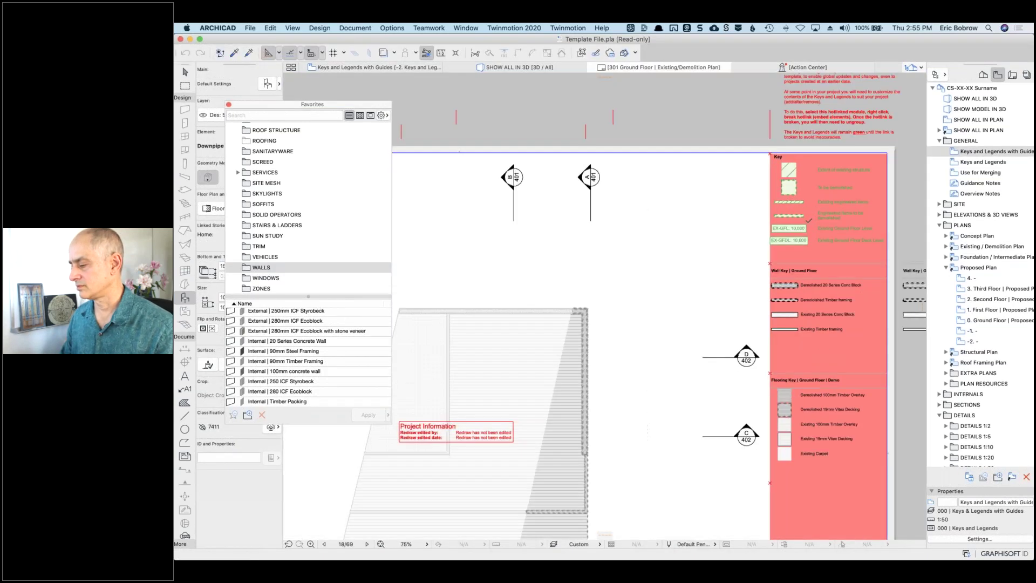
scroll(806, 223, up, 2)
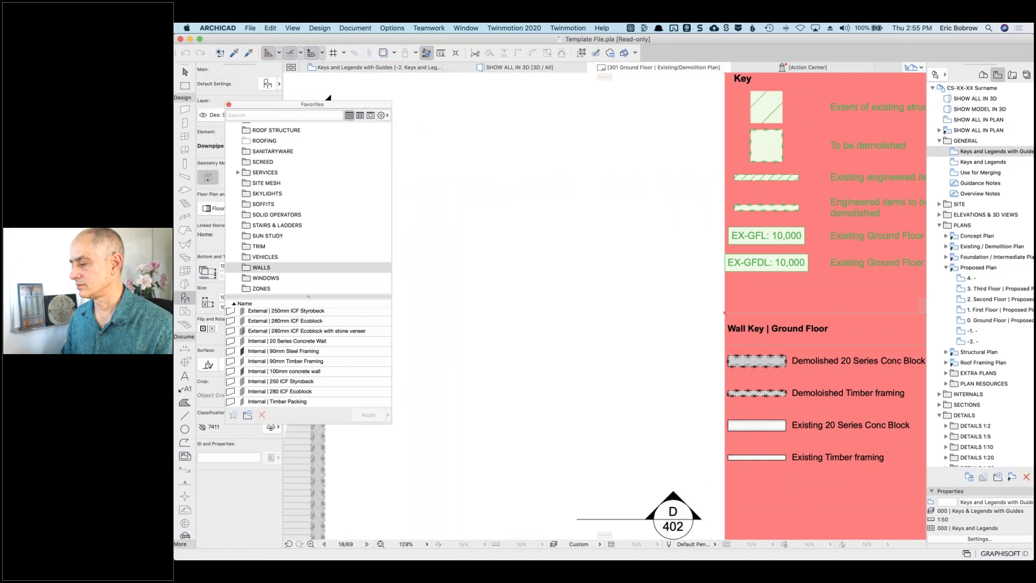
middle_drag(646, 243, 513, 349)
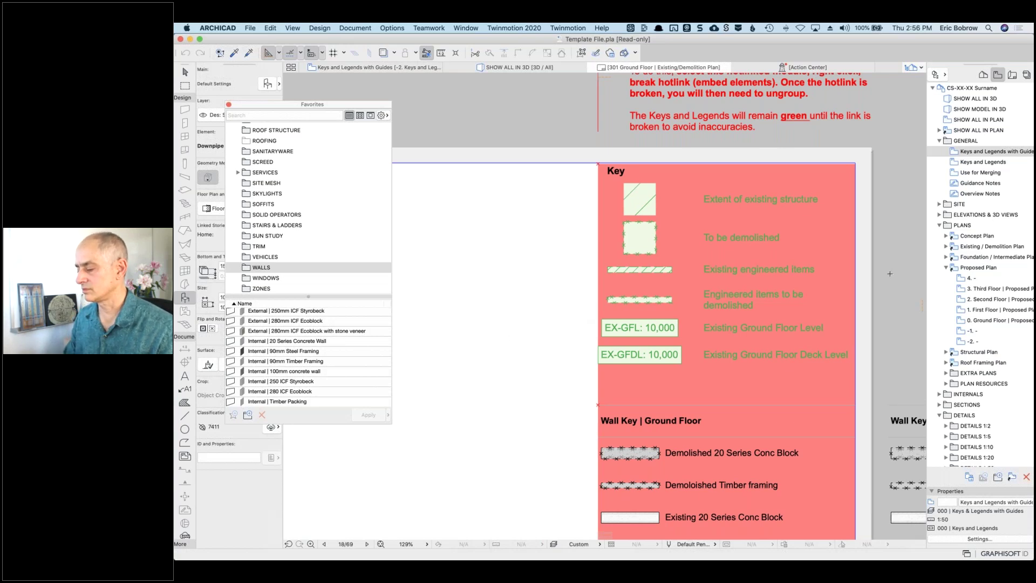
mouse_move(871, 282)
middle_down()
mouse_move(788, 183)
mouse_move(764, 171)
middle_up()
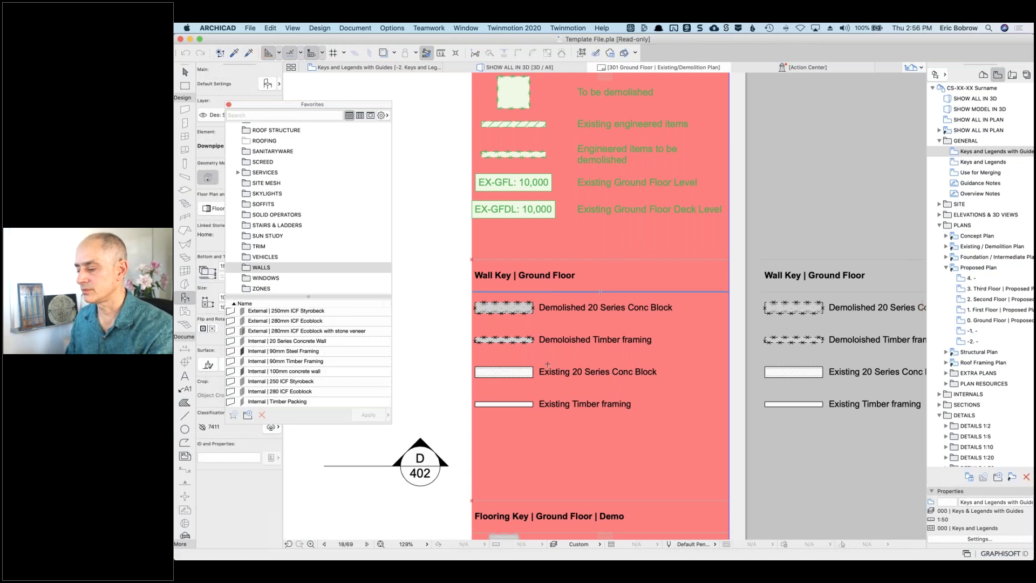
Step: Open the source view of the Wall Key | Ground Floor drawing, return to layout 301, and deselect the drawing
click(600, 340)
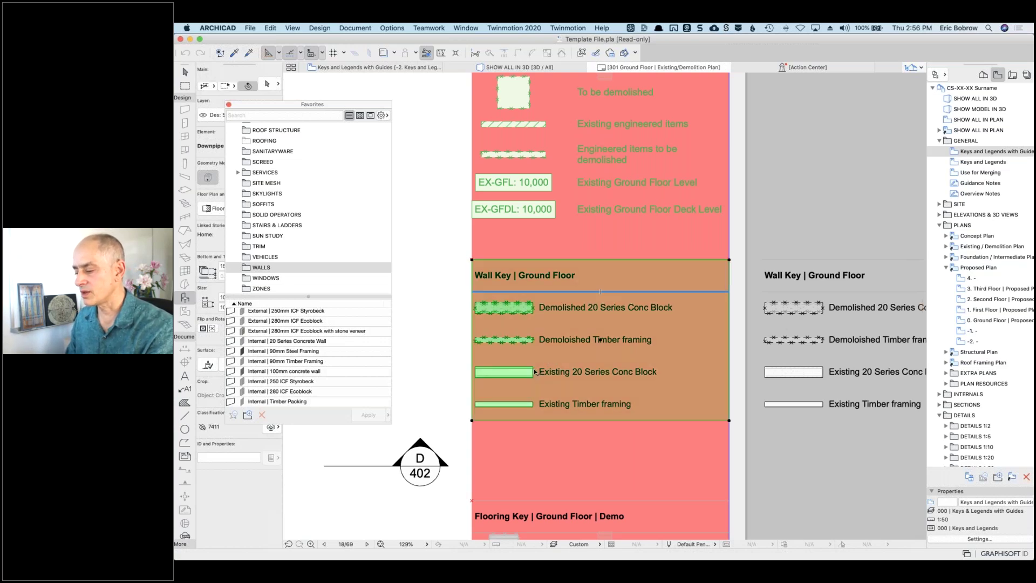
right_click(536, 370)
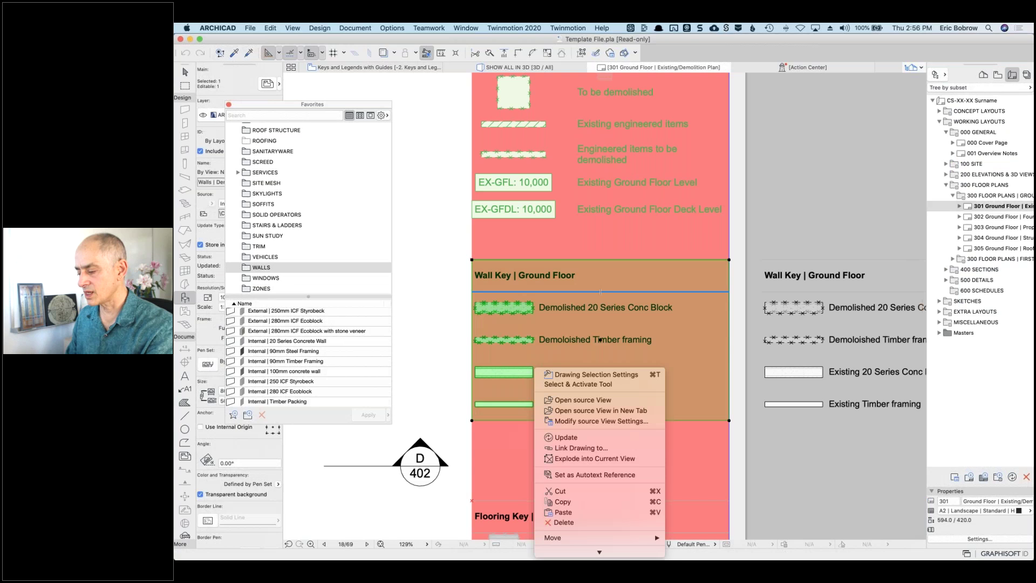
click(584, 402)
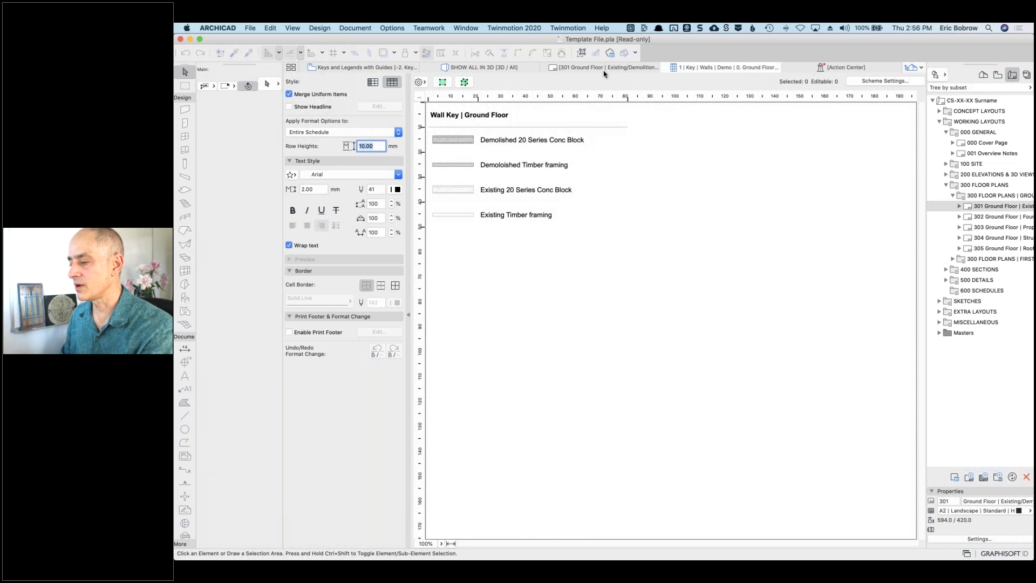
mouse_move(604, 71)
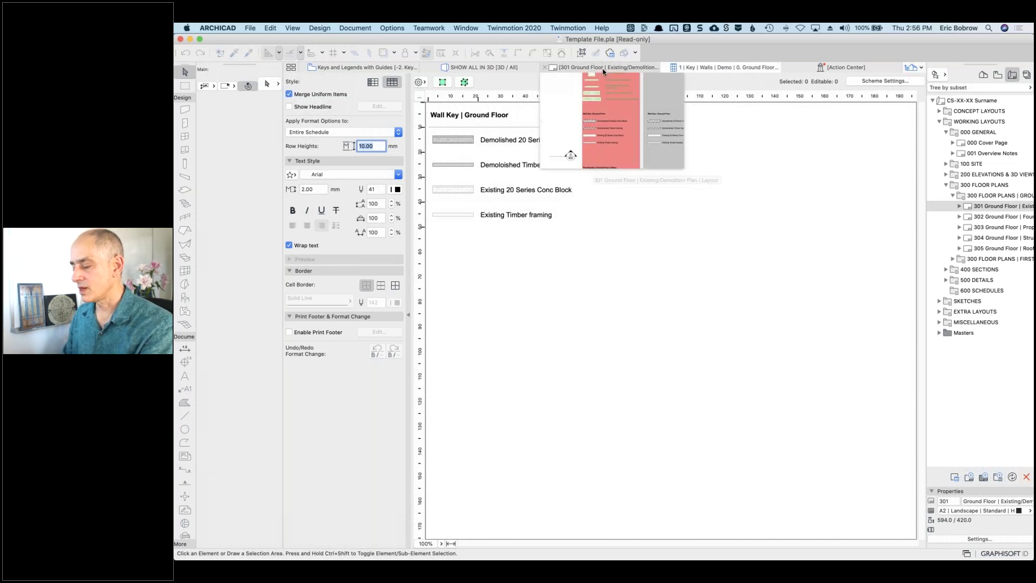
click(603, 70)
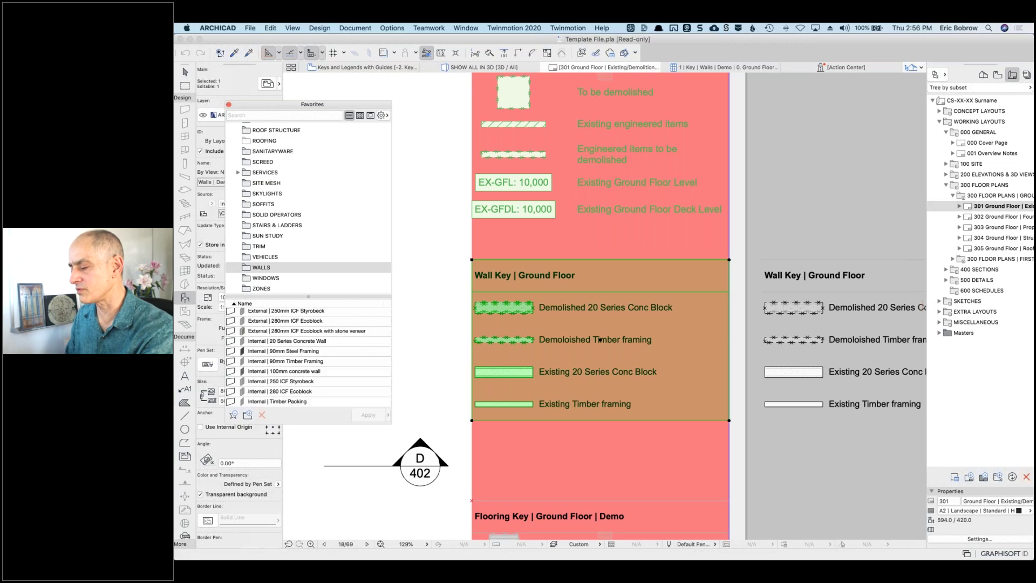
key(Escape)
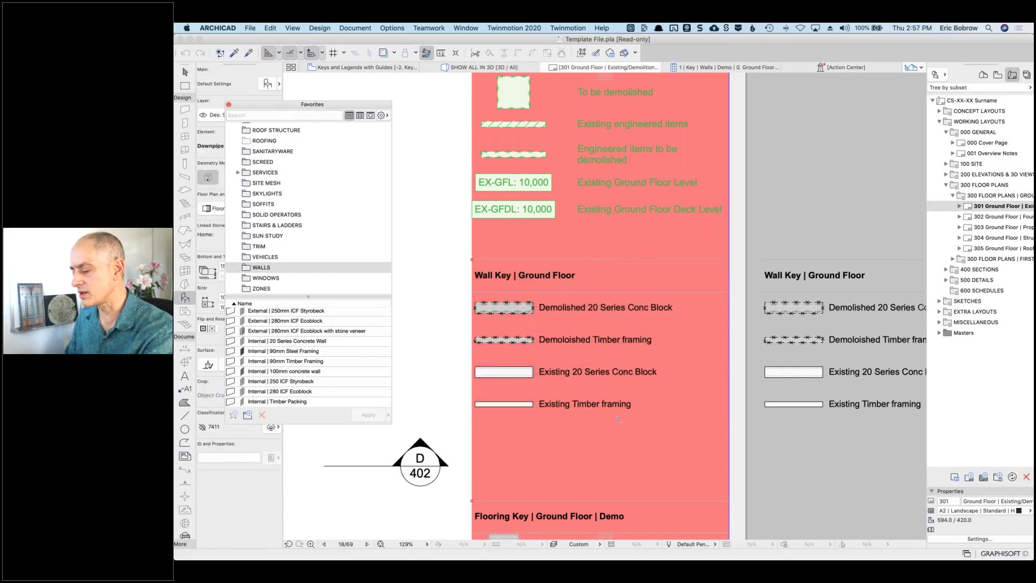
Step: Bring the wall and flooring keys into view together and widen the Navigator so the full layout names can be read
scroll(618, 419, down, 3)
middle_drag(808, 231, 874, 103)
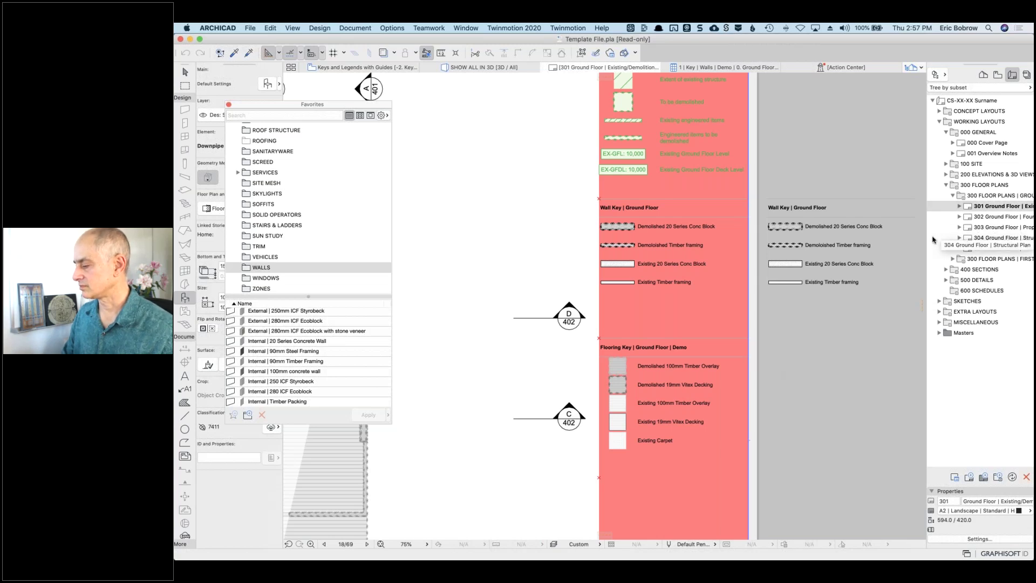
drag(926, 237, 884, 238)
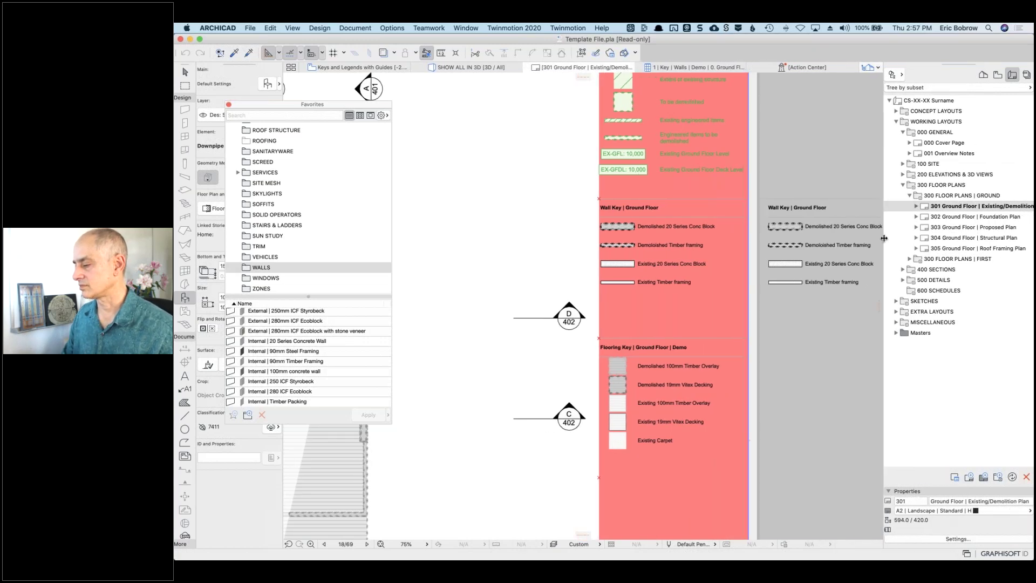
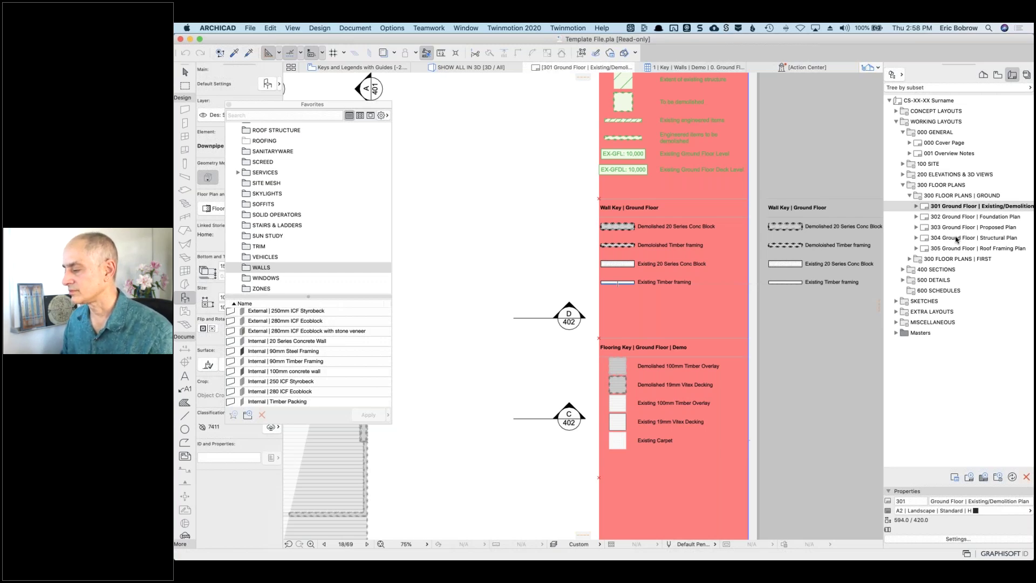
Step: Open the 303 Ground Floor | Proposed Plan layout and inspect the DEV3 ground floor wall key placed outside the sheet
click(925, 229)
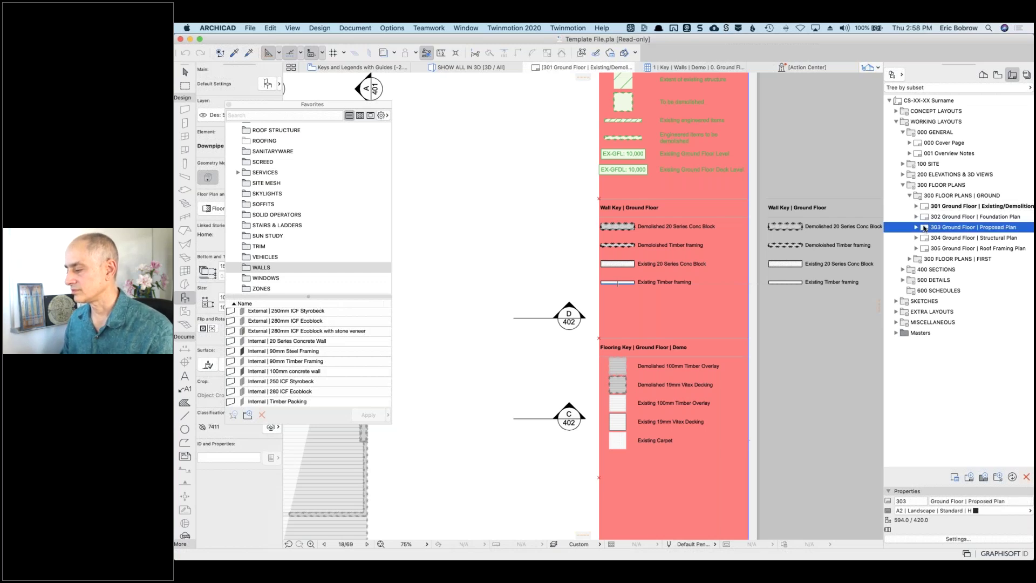
double_click(925, 229)
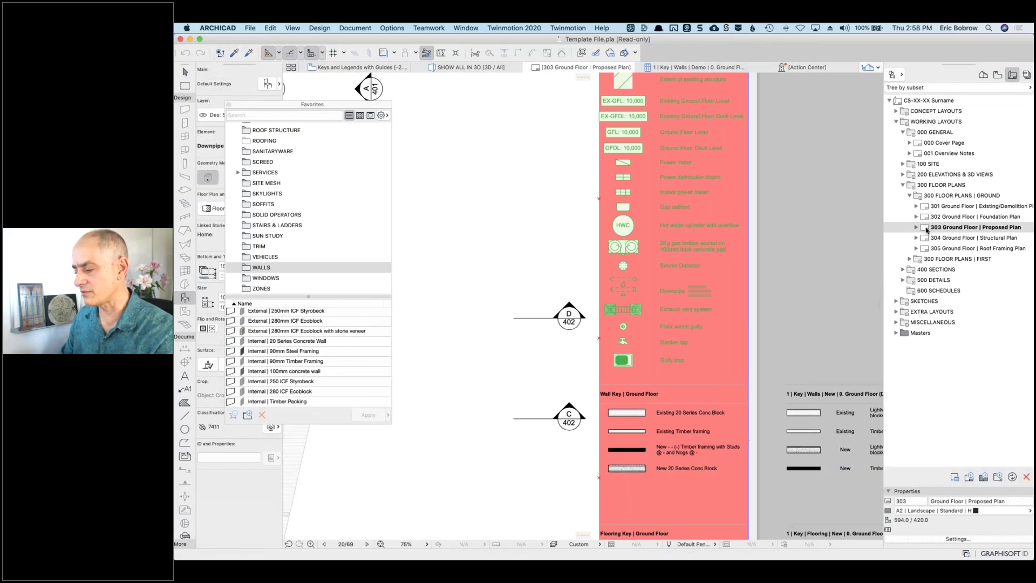
key(super+shift+apostrophe)
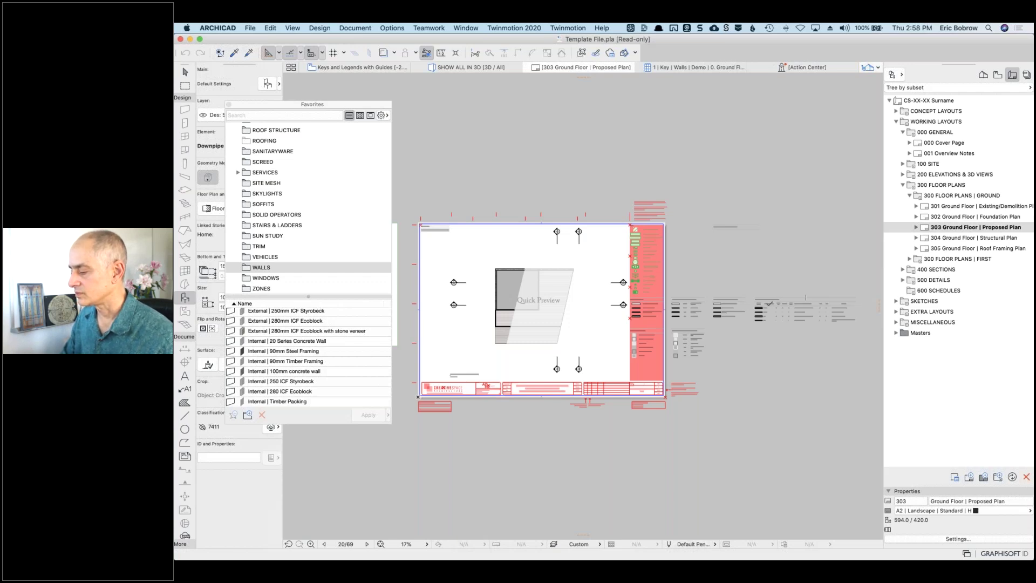
scroll(724, 305, up, 10)
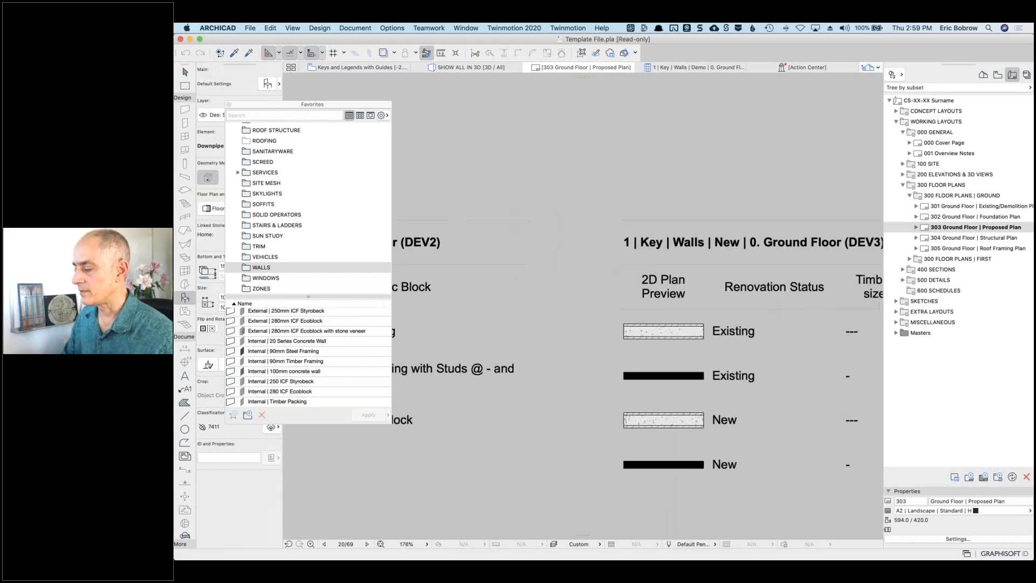
Step: Compare the Wall Key | Ground Floor on layout 303 with the development wall keys placed outside the sheet
scroll(771, 307, down, 3)
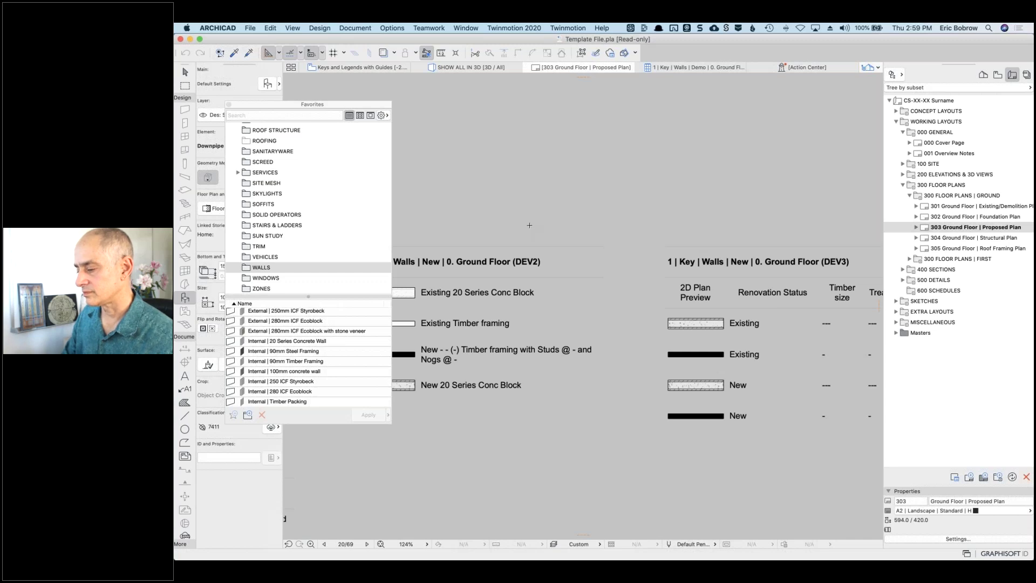
scroll(529, 225, down, 3)
middle_drag(658, 227, 918, 224)
middle_drag(731, 204, 866, 169)
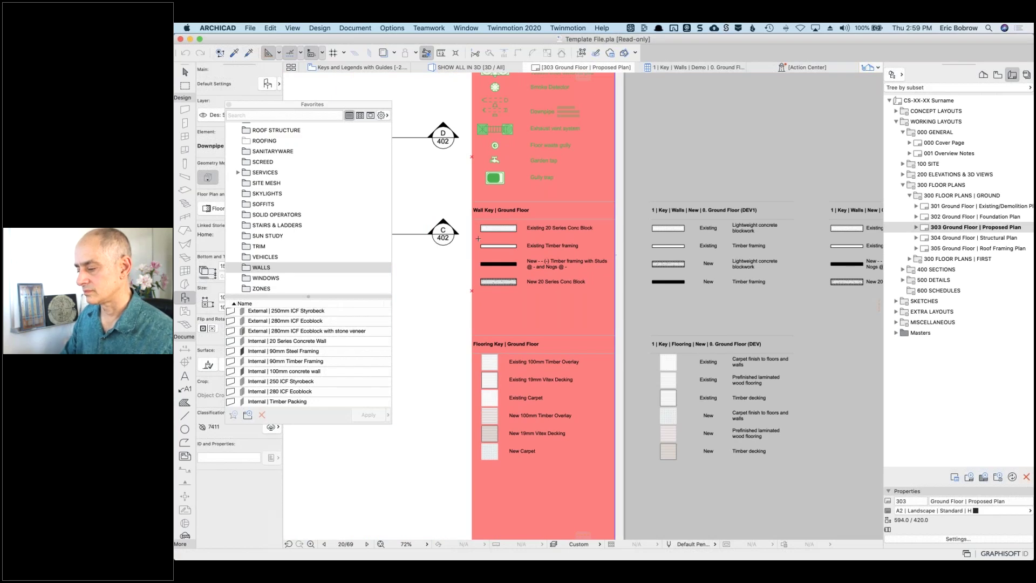
scroll(478, 238, up, 6)
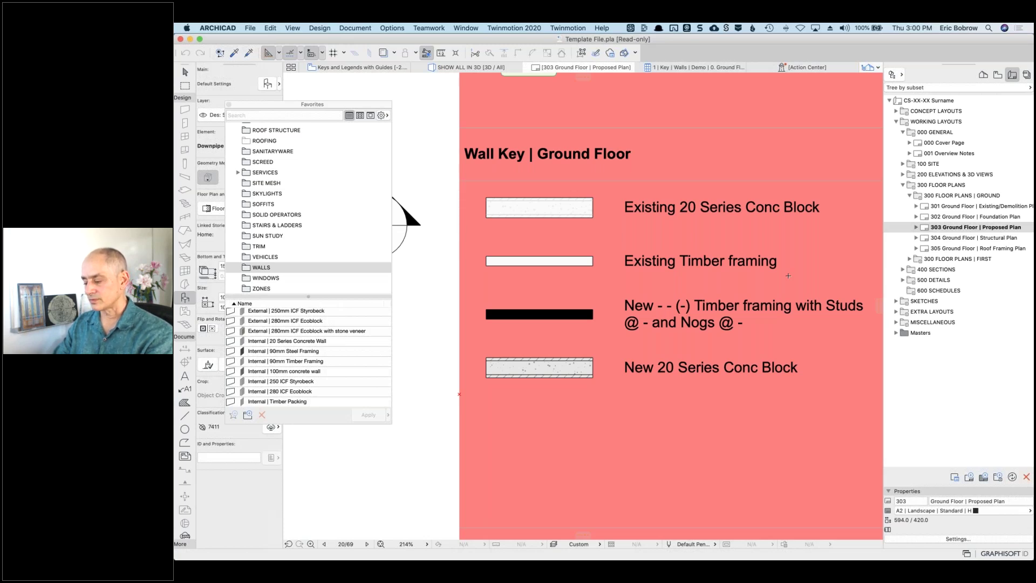
key(super+apostrophe)
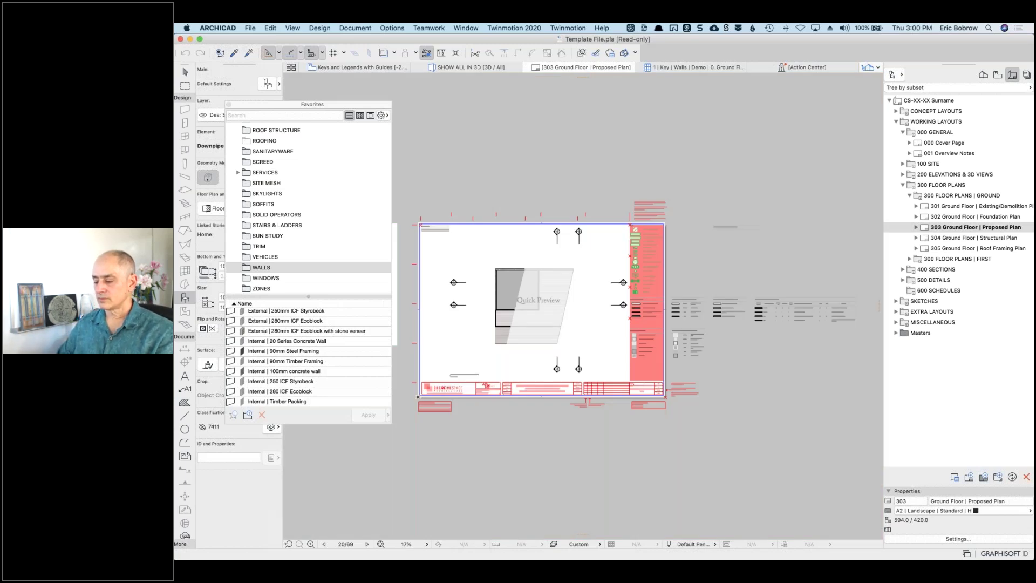
Step: Open the 0. Ground Floor | Proposed Plan view and review the available graphic override combinations without changing the current one
click(368, 68)
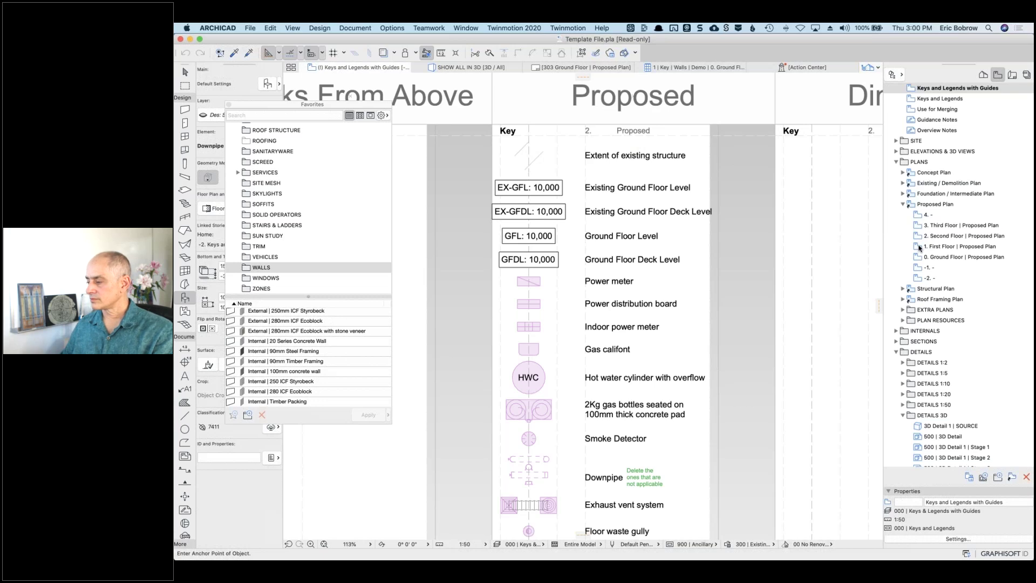
click(919, 248)
double_click(920, 248)
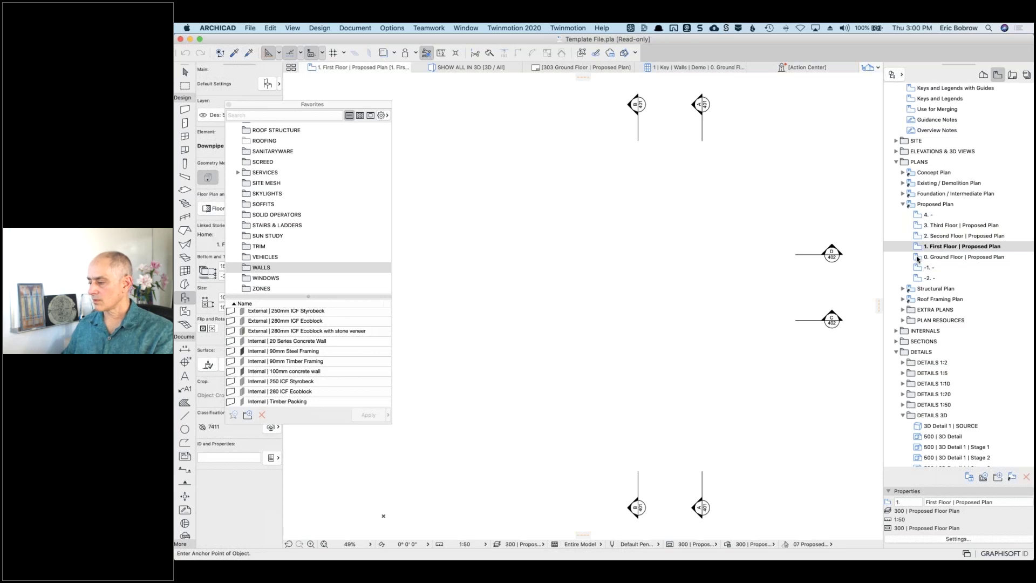
double_click(919, 258)
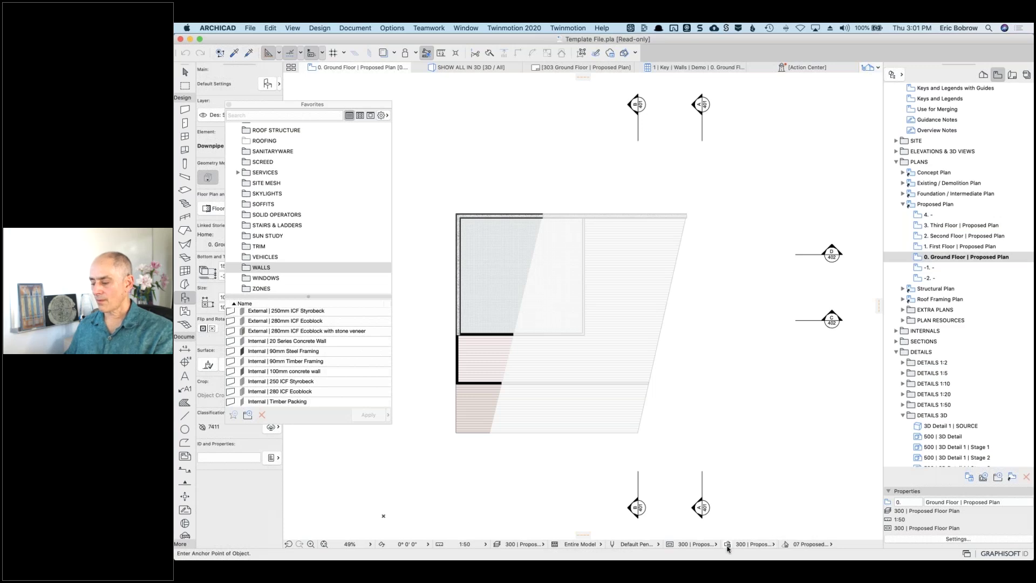
click(773, 546)
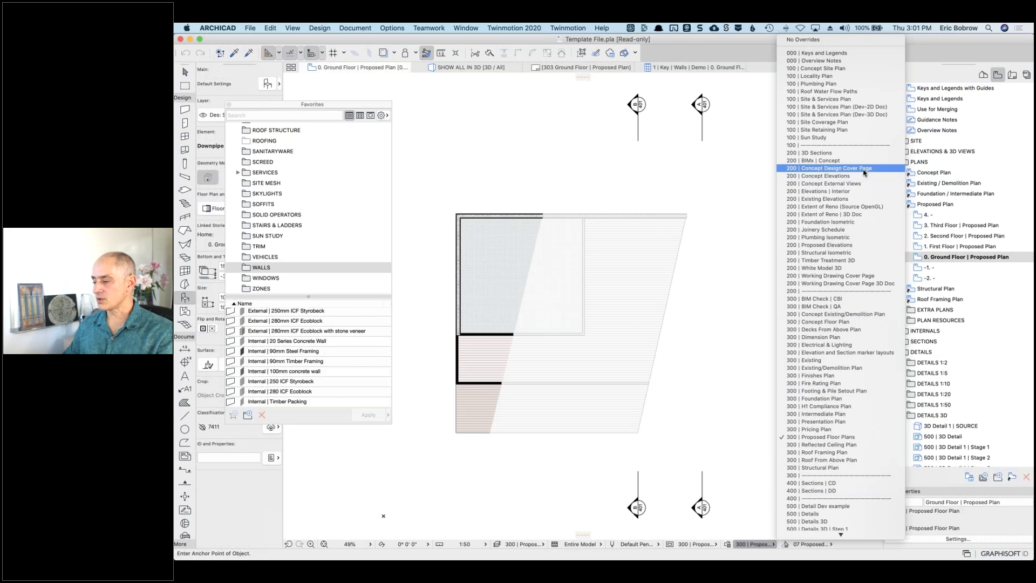
click(979, 275)
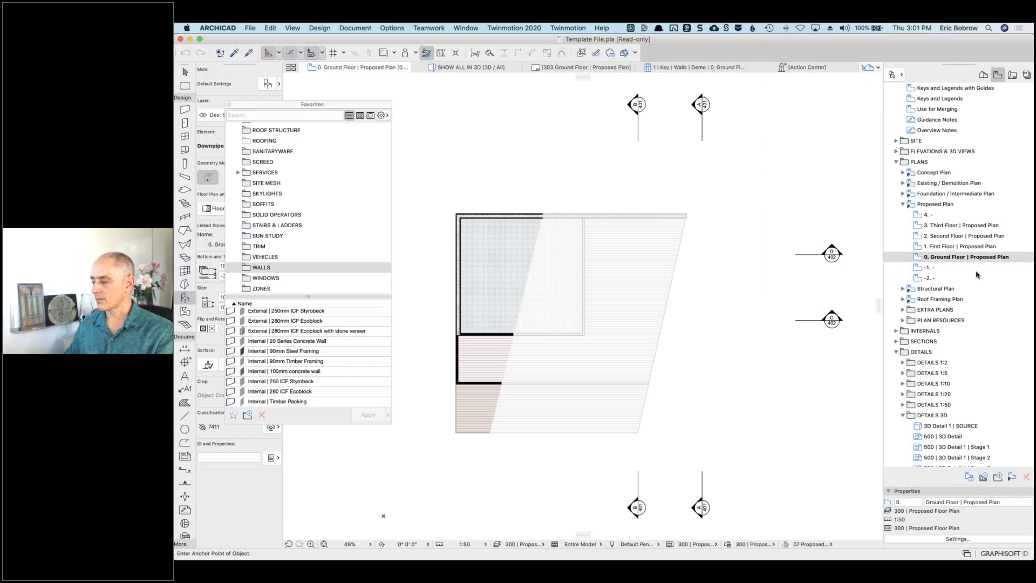
Step: Open the 0. Ground Floor | Structural Plan view and activate the Beam tool
click(905, 290)
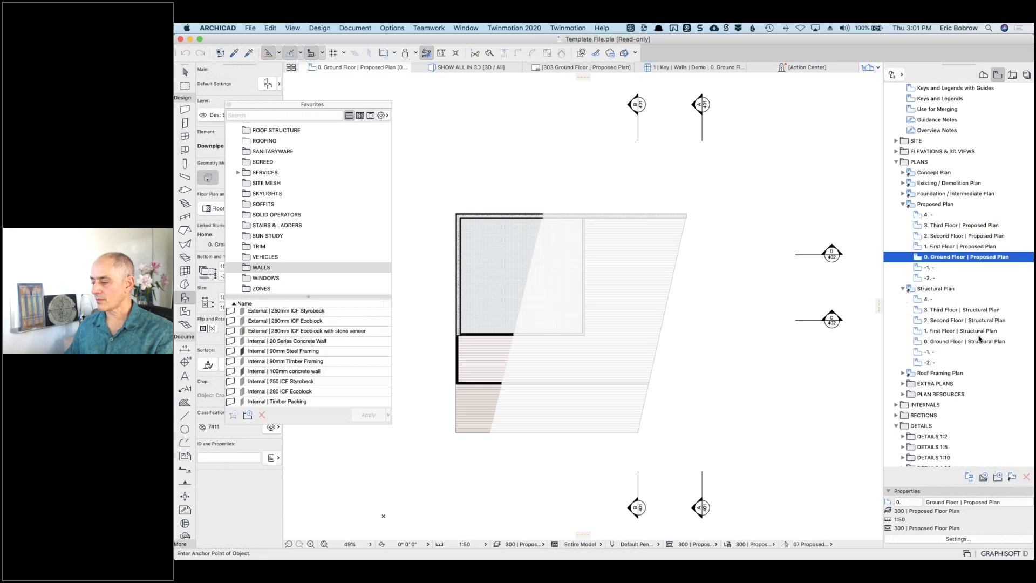
double_click(919, 343)
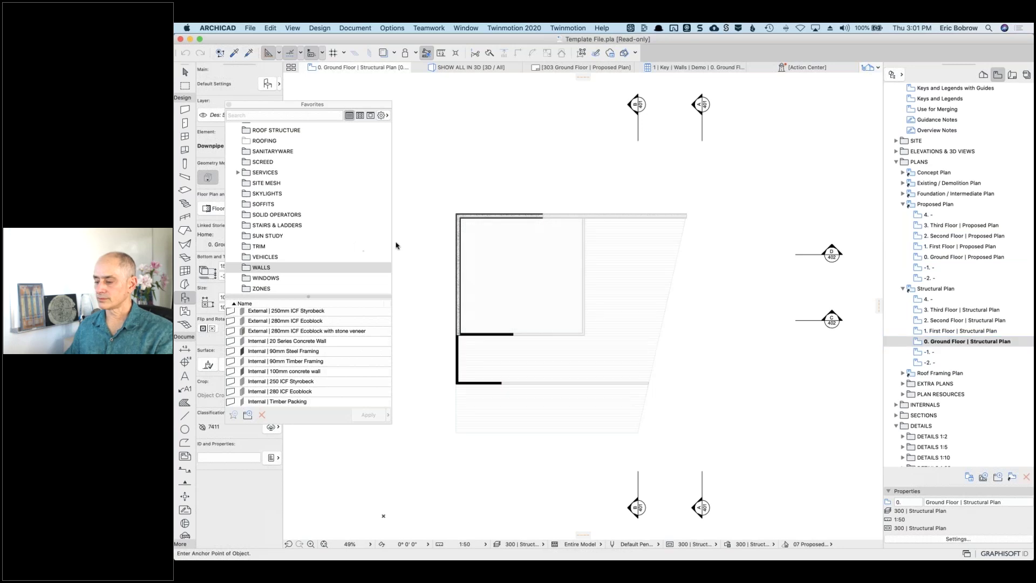
scroll(453, 241, up, 5)
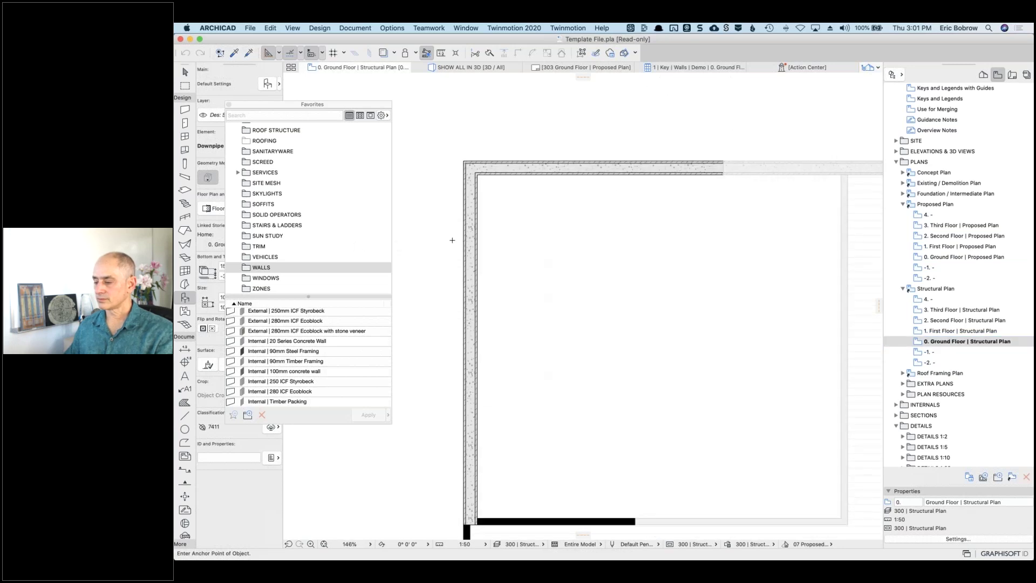
scroll(453, 240, up, 1)
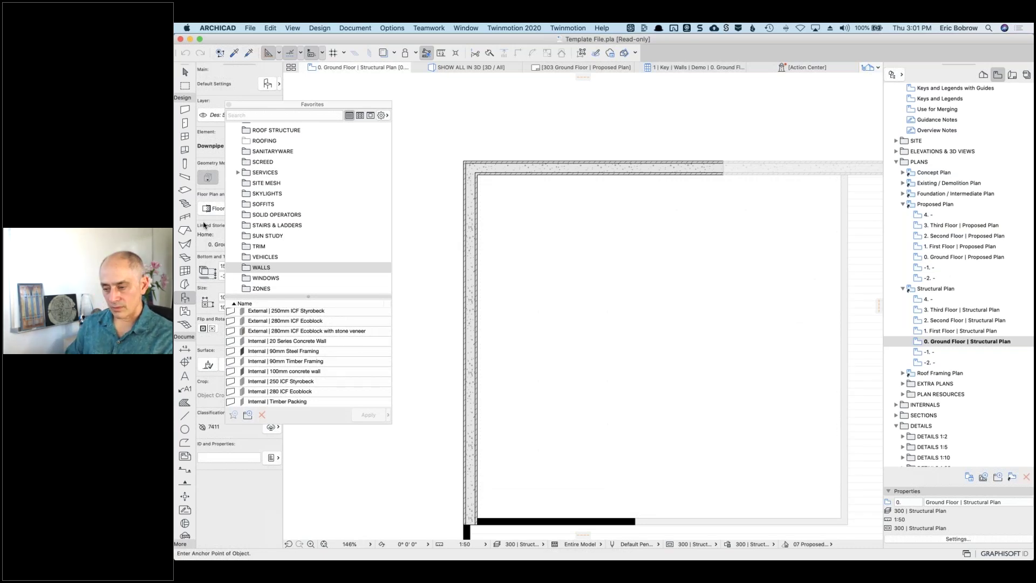
click(186, 177)
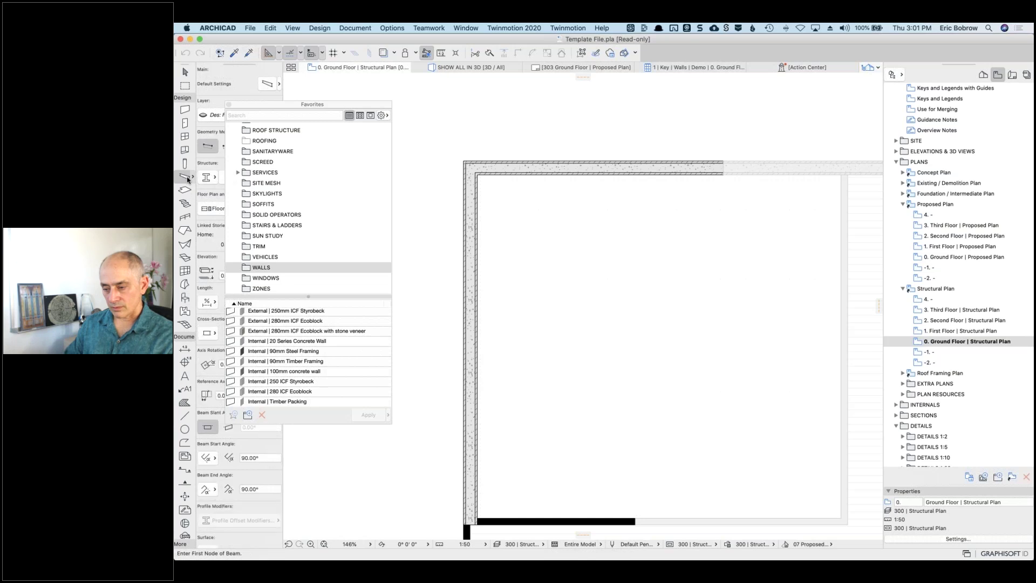
click(189, 178)
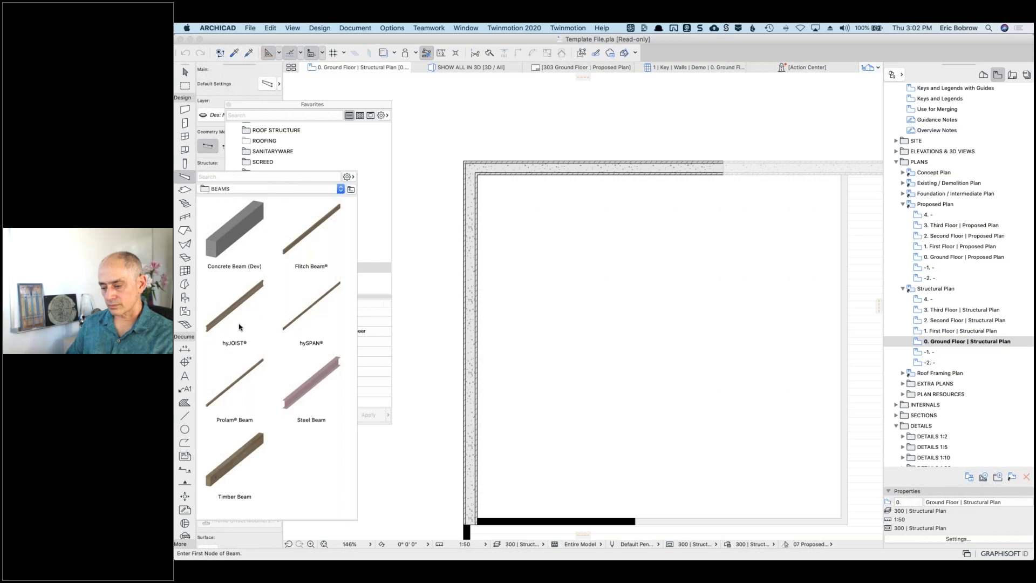
click(289, 323)
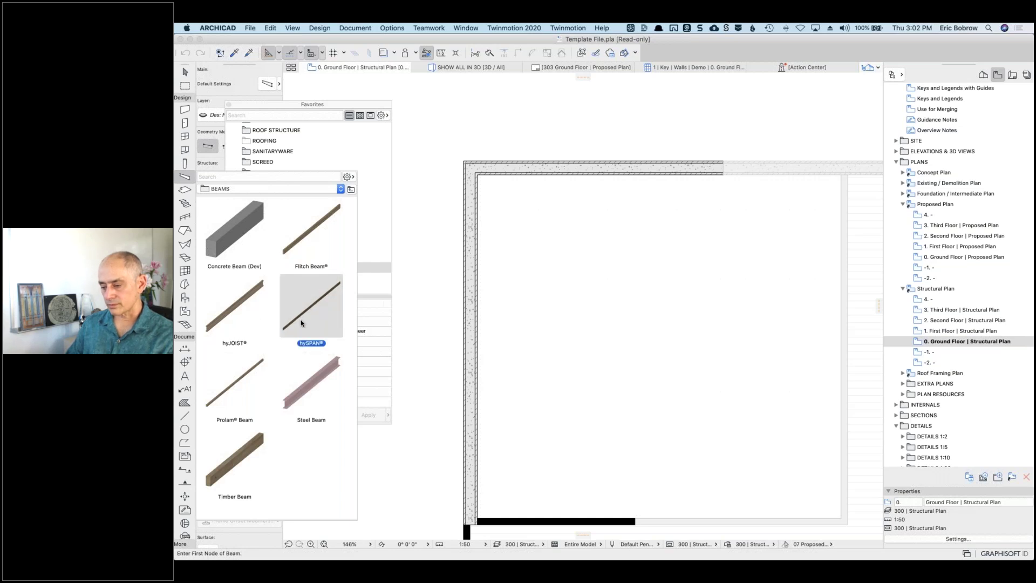
click(510, 281)
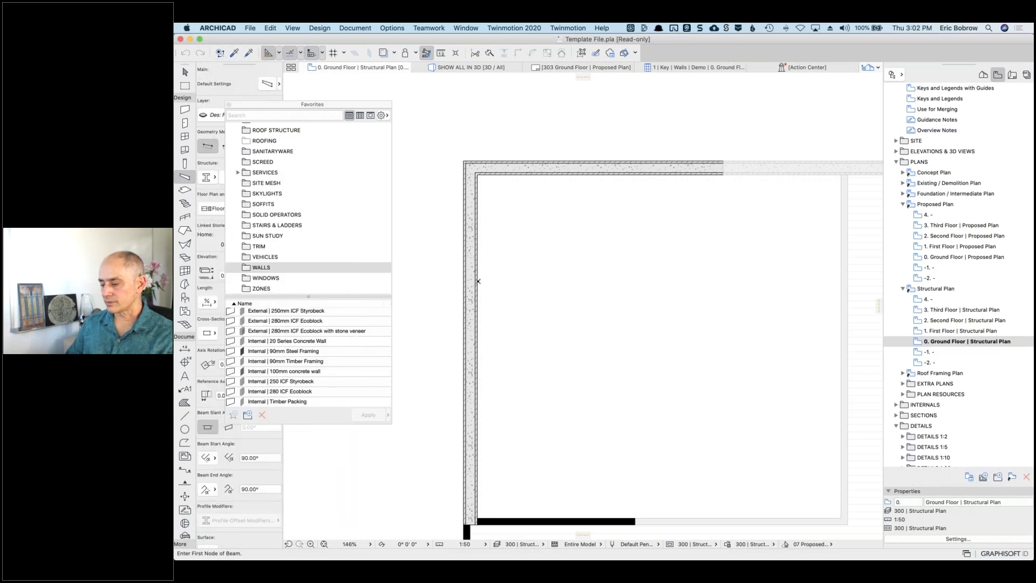
click(478, 281)
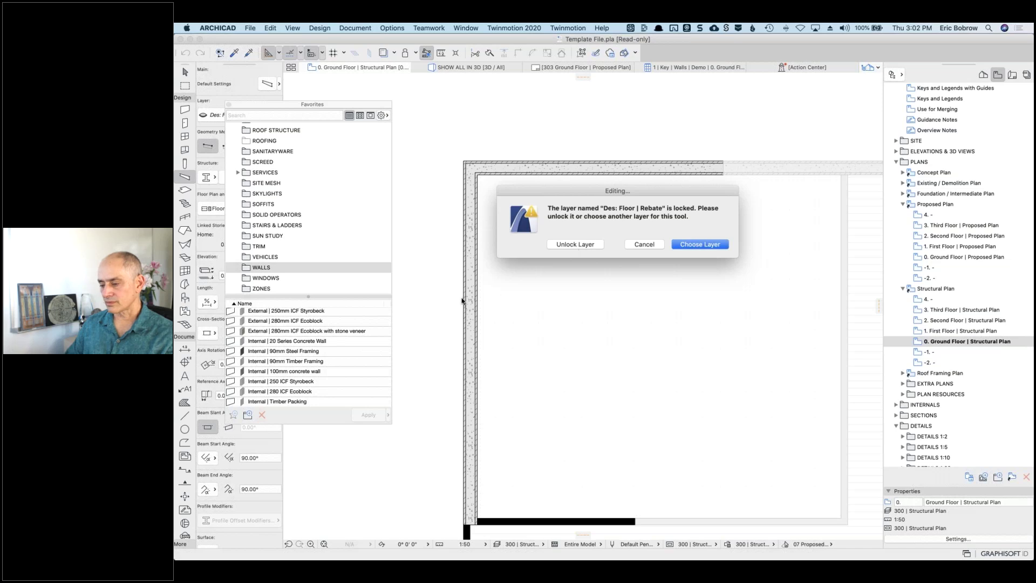
click(648, 244)
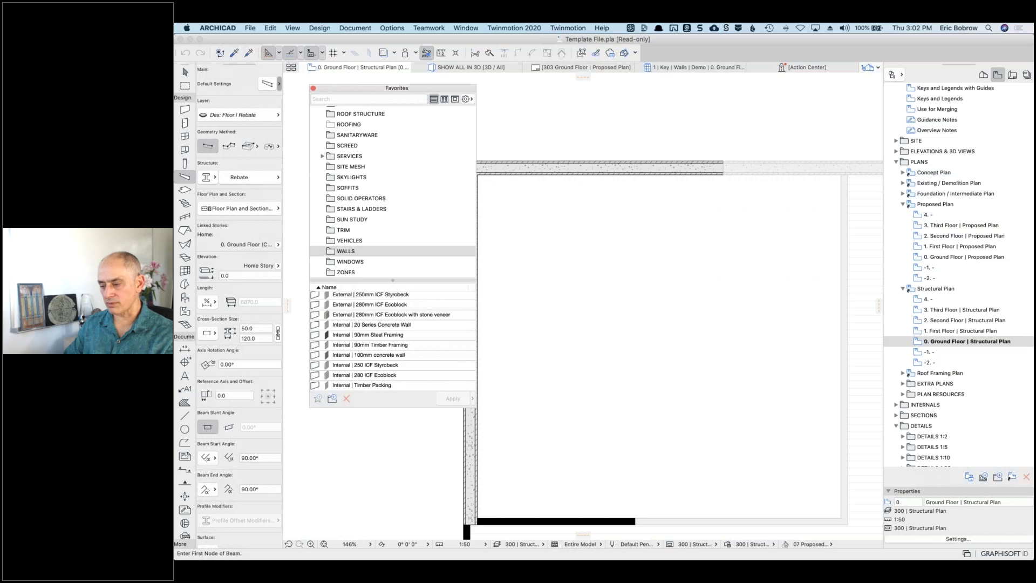
Step: Apply the hySPAN beam favorite and draw a horizontal beam about 2814 mm long from the inner face of the concrete block wall
click(279, 84)
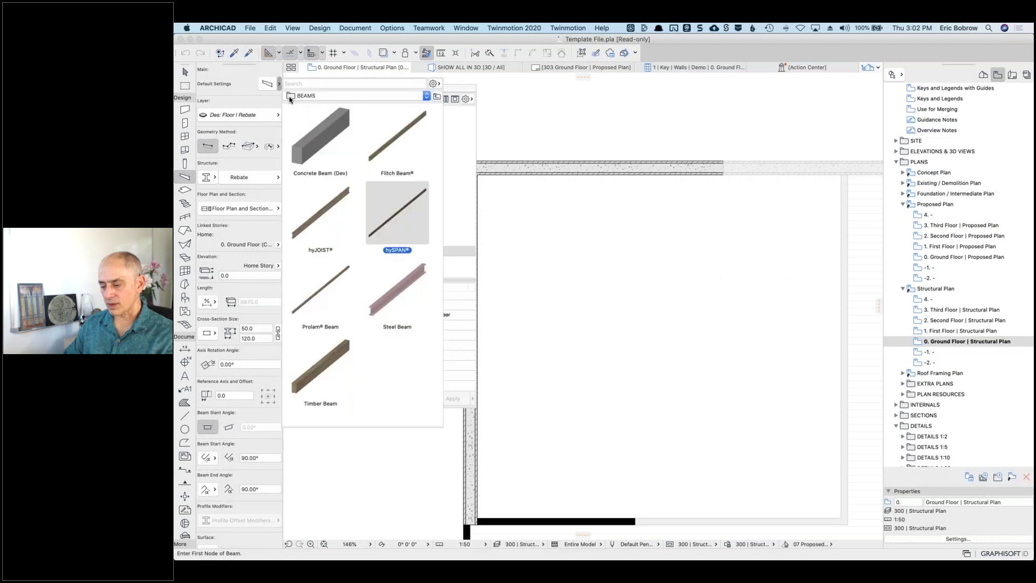
double_click(398, 214)
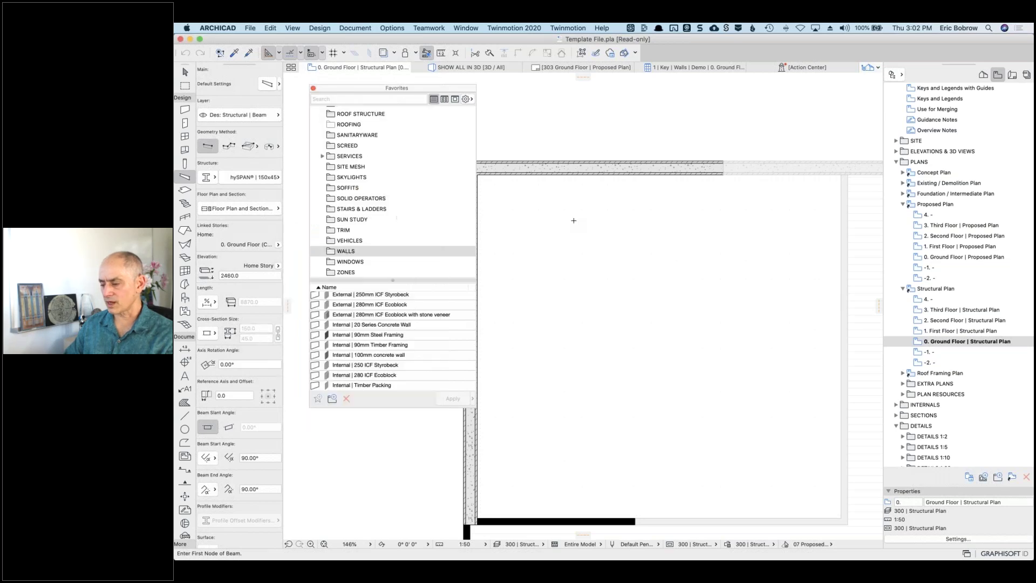
click(511, 305)
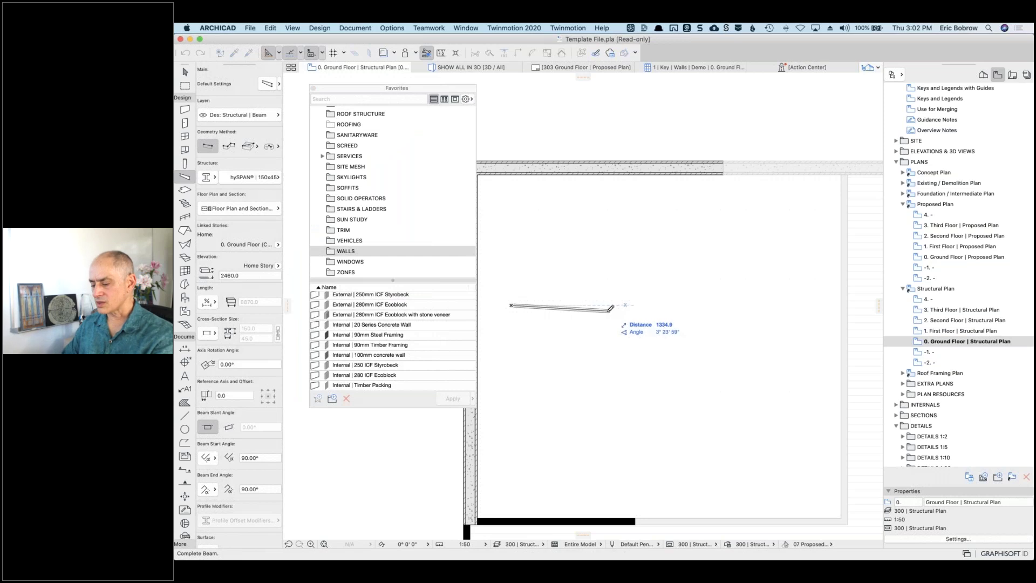
key(Escape)
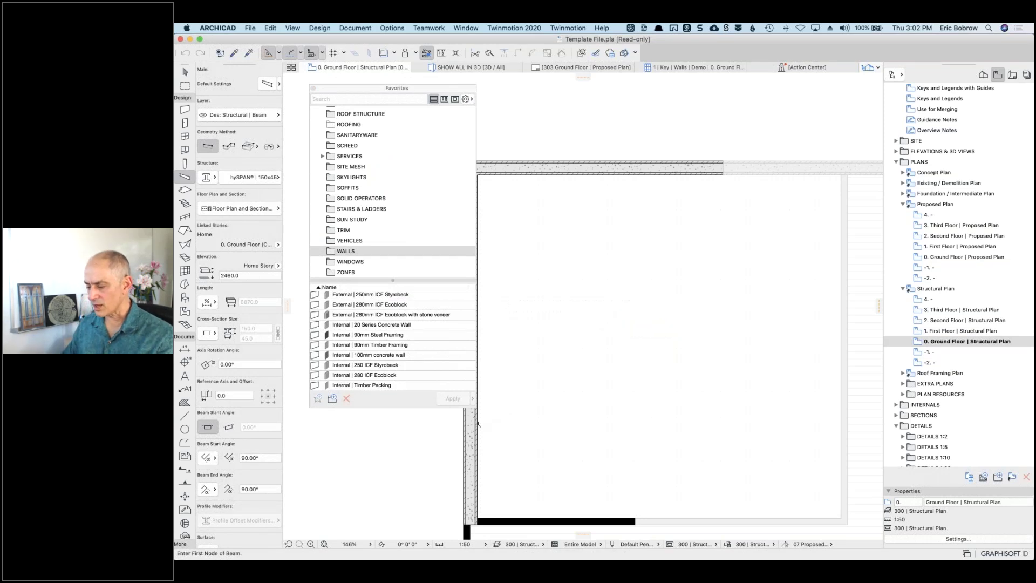
click(478, 425)
click(683, 424)
scroll(581, 433, up, 8)
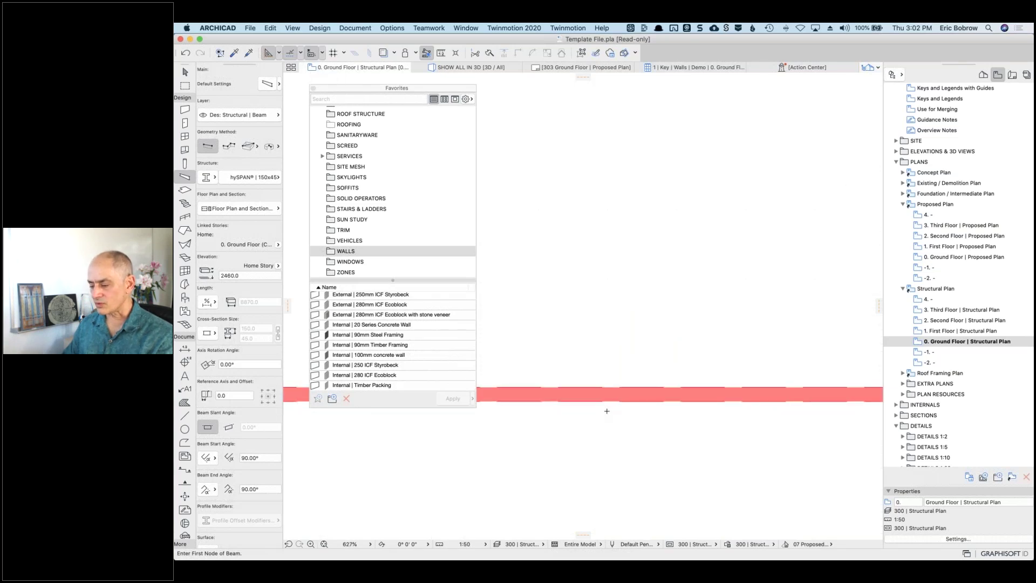
Step: Make a copy of the hySPAN beam parallel to and directly below the original on the structural plan
scroll(608, 411, down, 6)
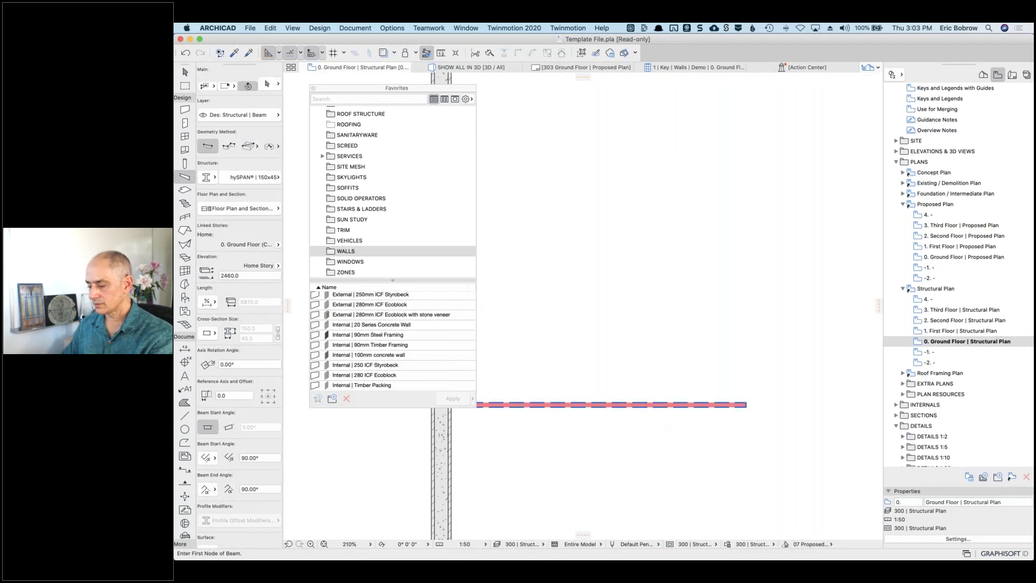
click(599, 405)
key(super+shift+d)
click(672, 405)
click(672, 468)
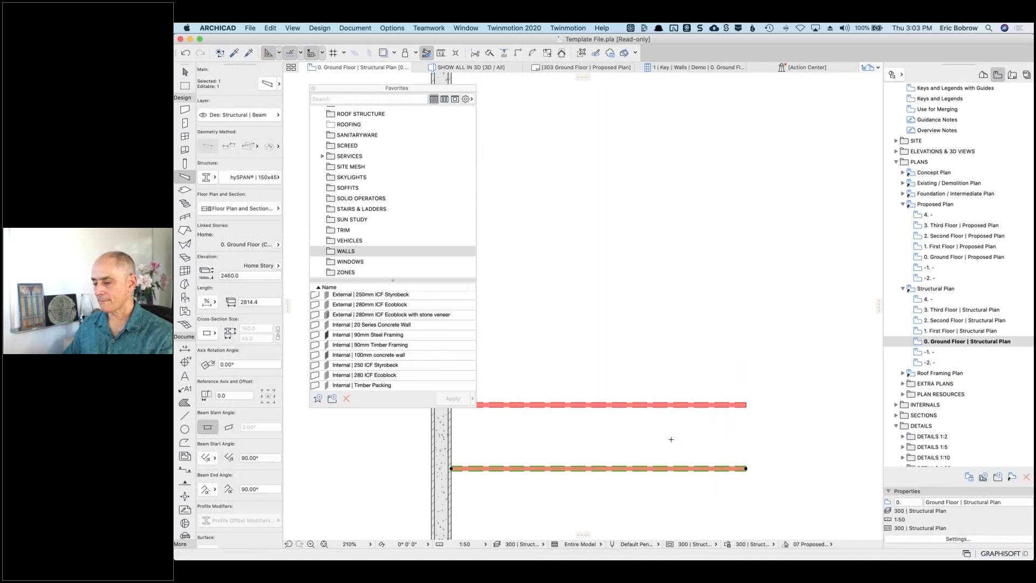
Step: Set the Structural Design property of the copied beam to N/A in its classification and properties
click(265, 86)
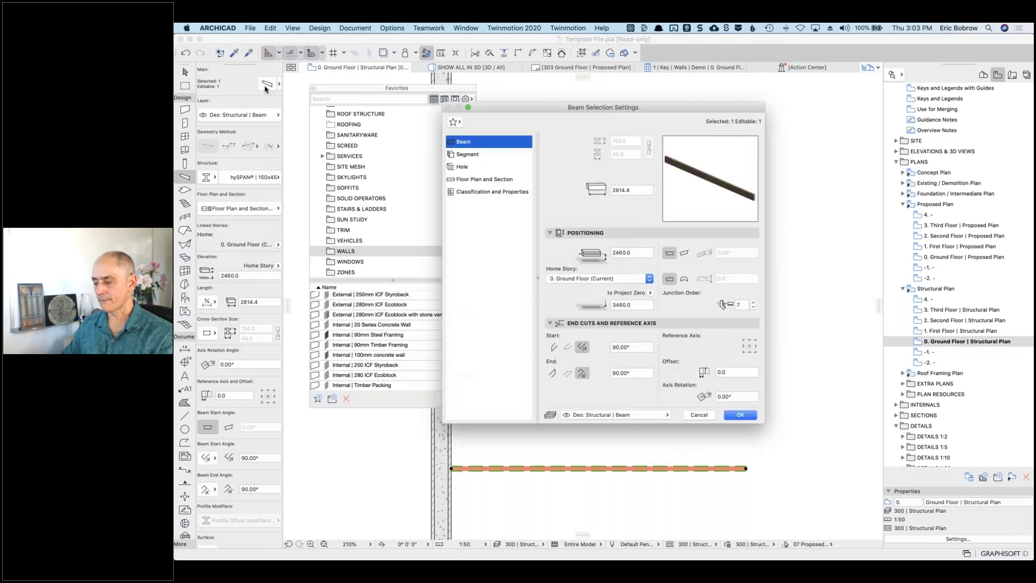
click(514, 193)
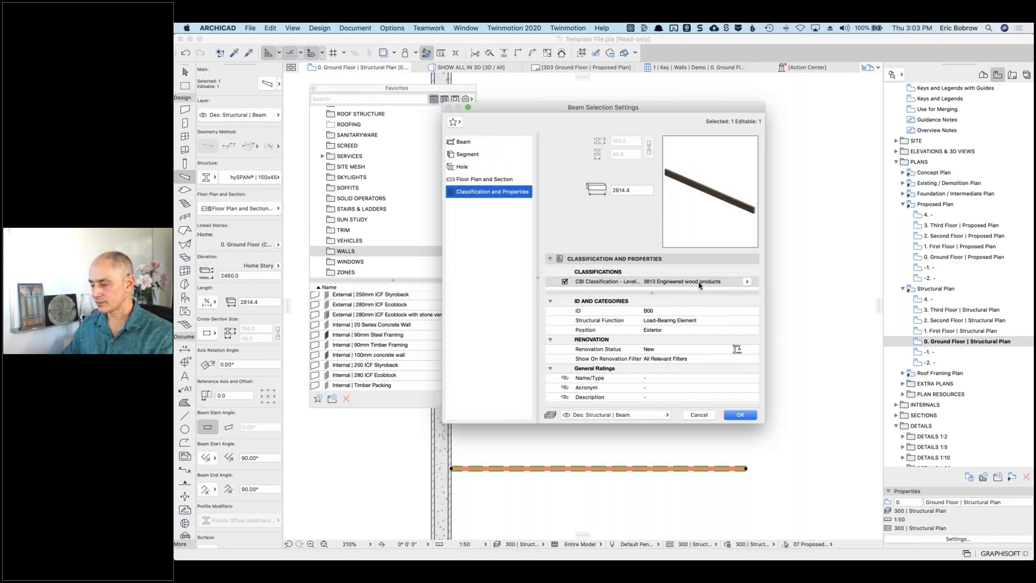
mouse_move(698, 286)
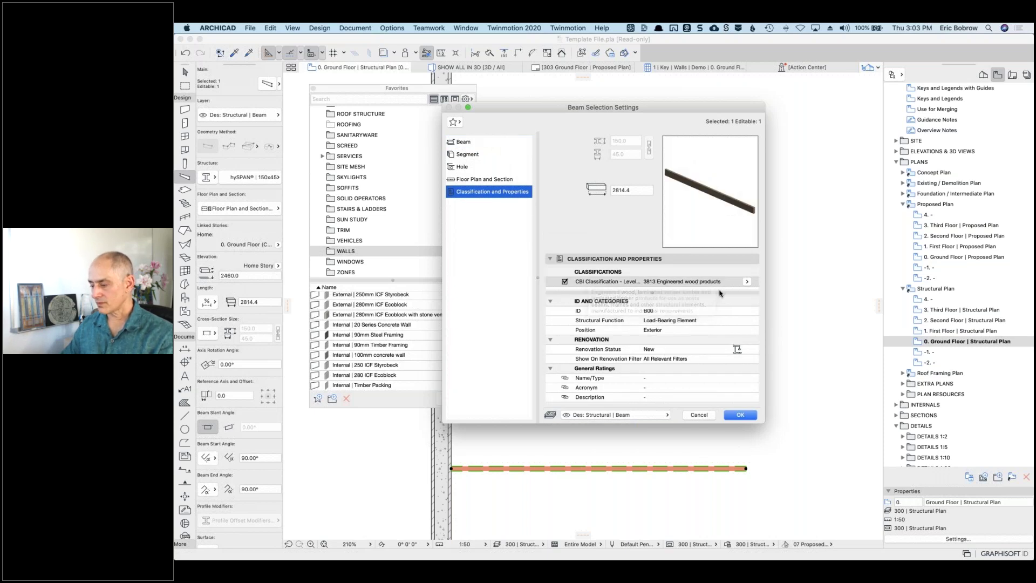
mouse_move(718, 293)
mouse_down()
mouse_move(717, 318)
mouse_move(723, 298)
mouse_up()
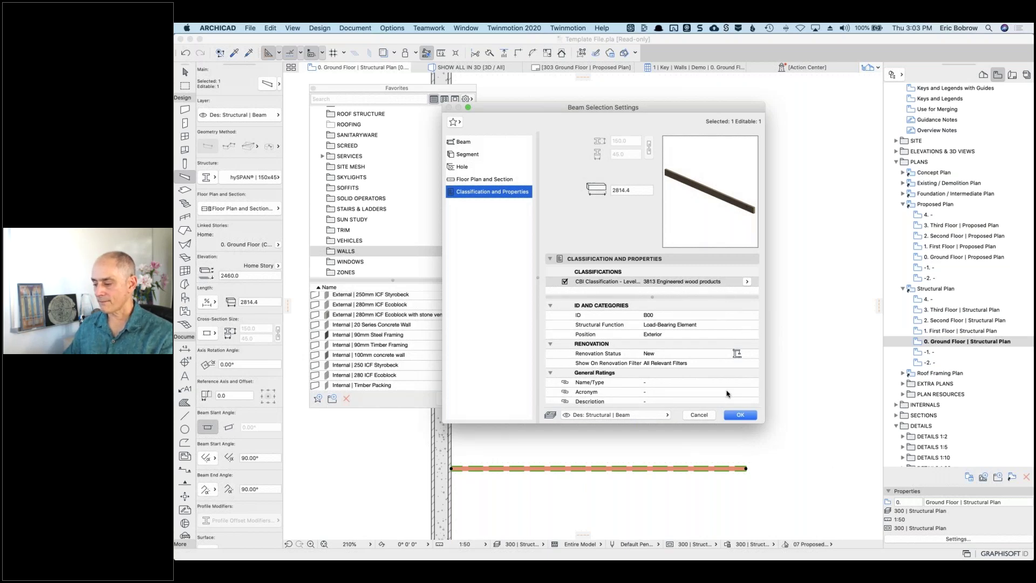
drag(718, 423, 718, 511)
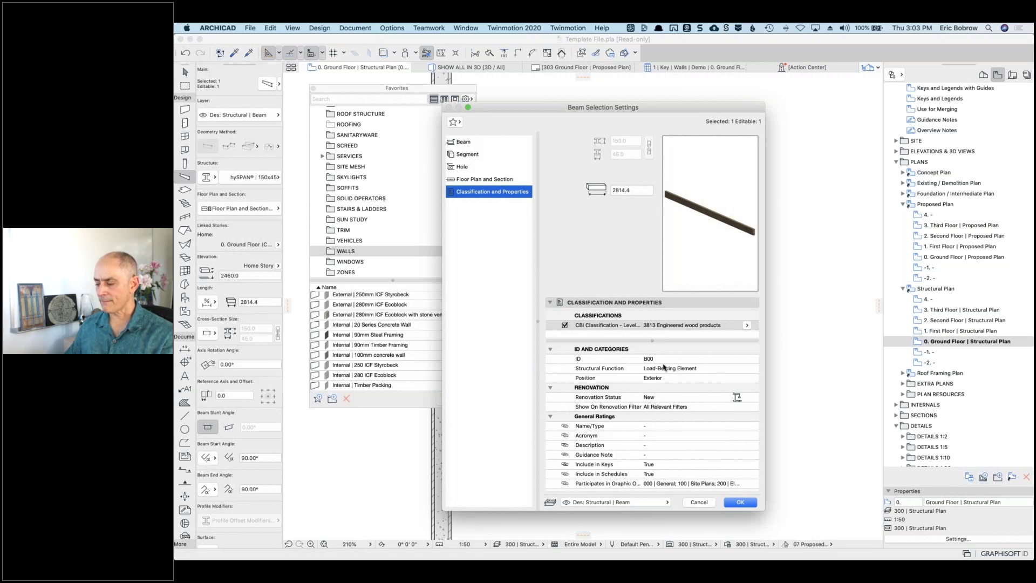
scroll(689, 458, down, 3)
scroll(688, 459, down, 9)
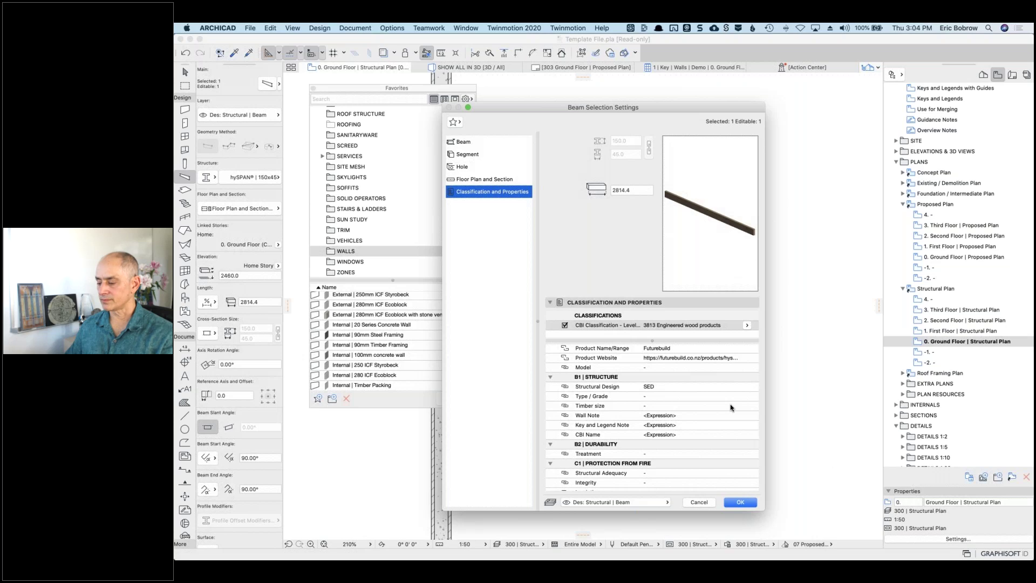
click(731, 387)
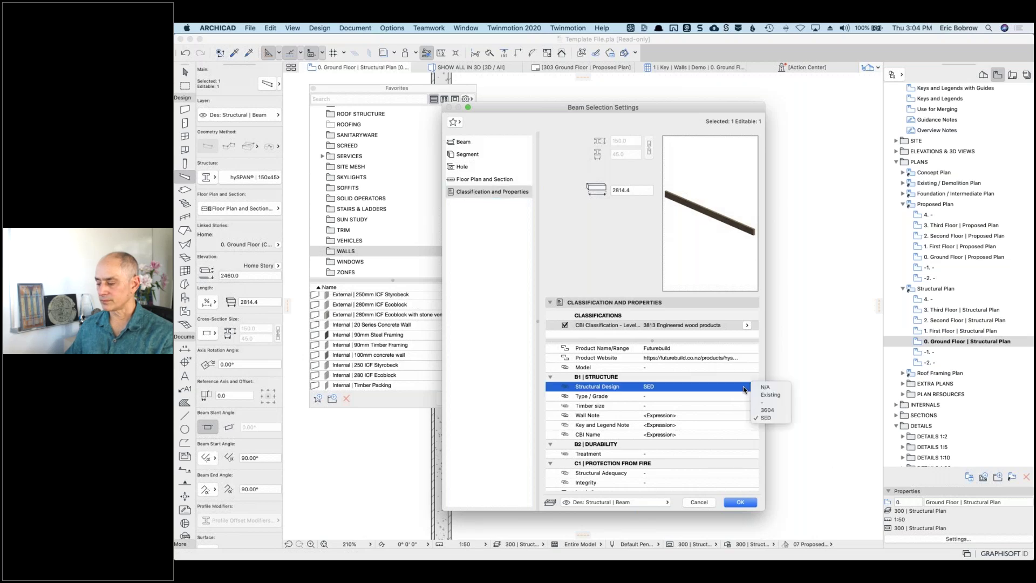
click(765, 388)
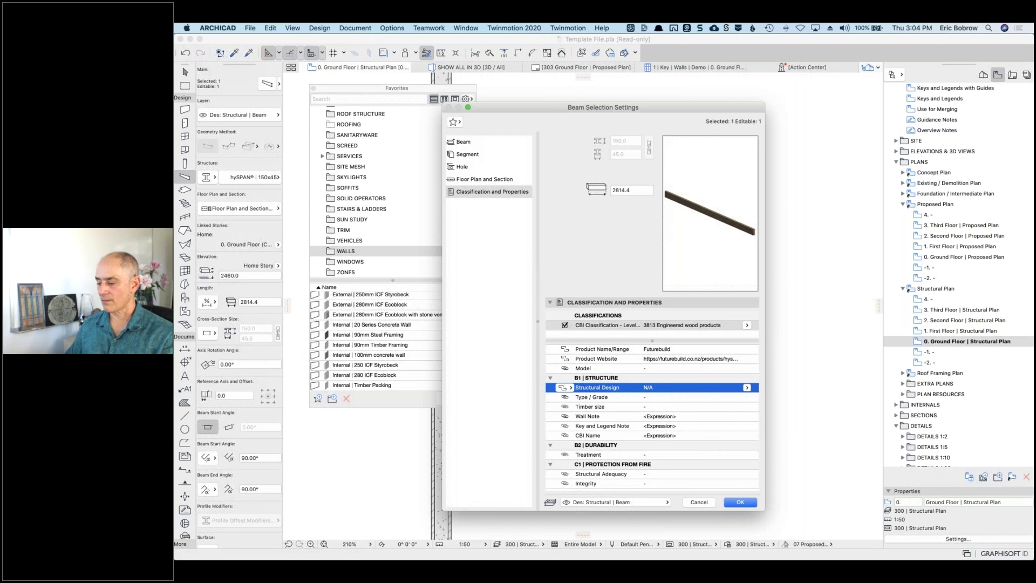
click(730, 503)
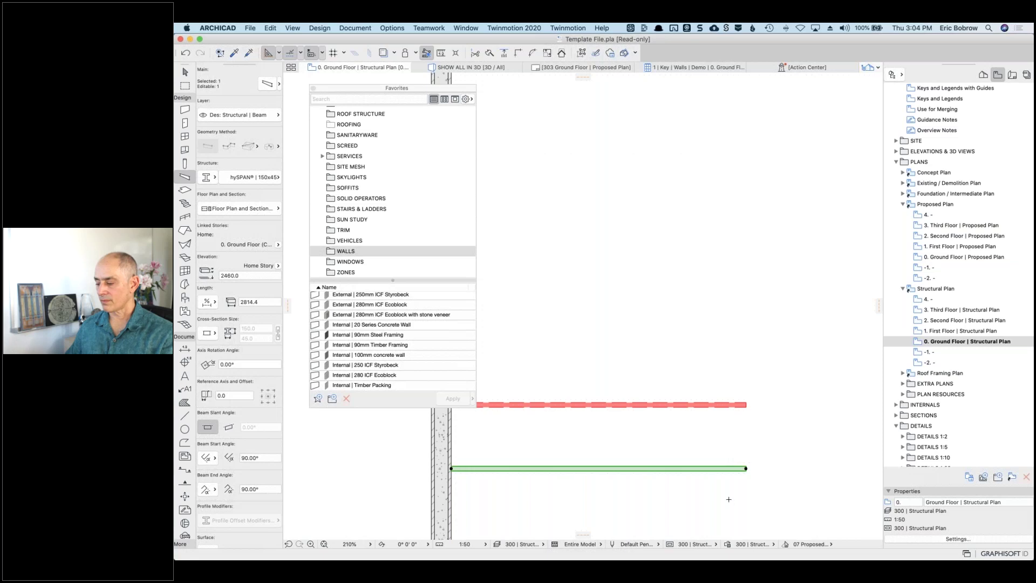
Step: Deselect the beam, bring up the 300 | Structural Plan graphic override combination and enlarge its dialog to show more rules
key(Escape)
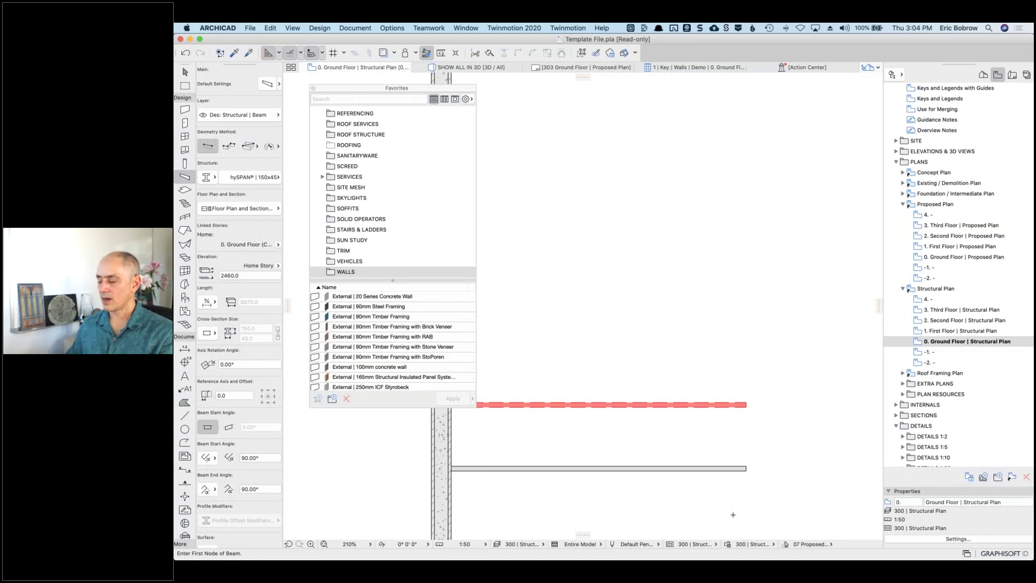
click(727, 545)
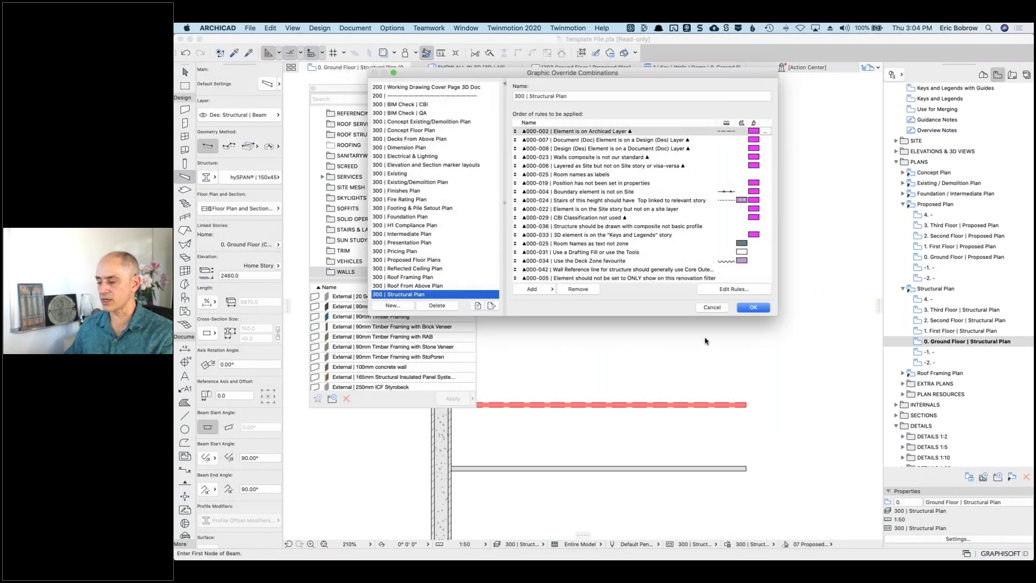
drag(775, 313, 802, 409)
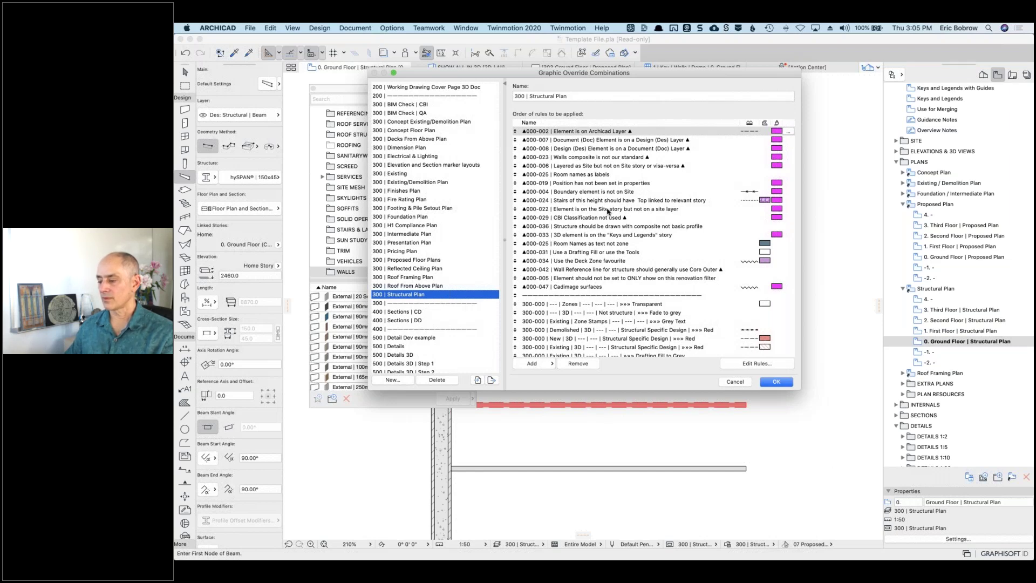
Step: Inspect the criteria and override style of rule ▲000-022 | Element is on the Site story but not on a site layer, without changing it
click(598, 210)
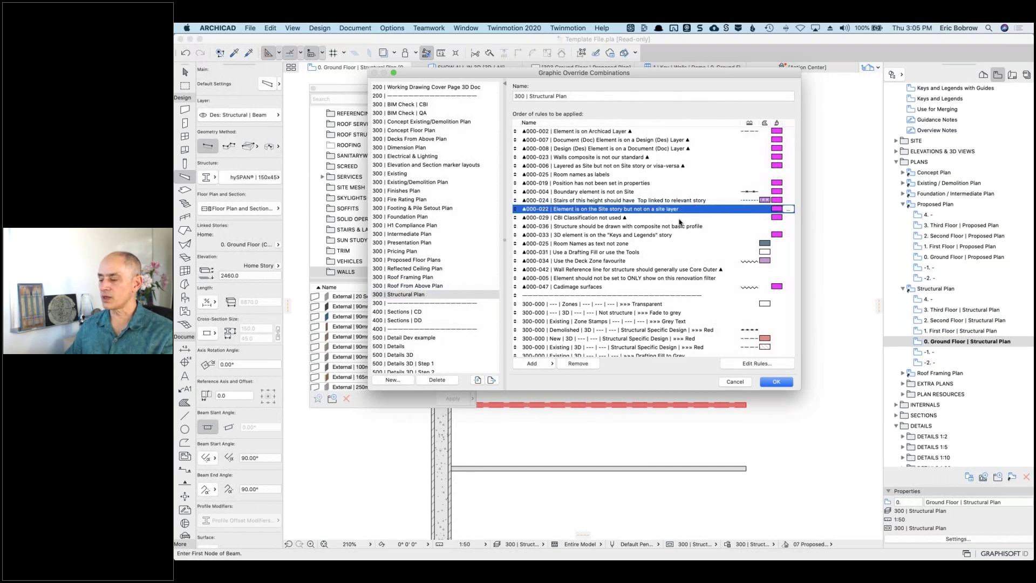
click(789, 210)
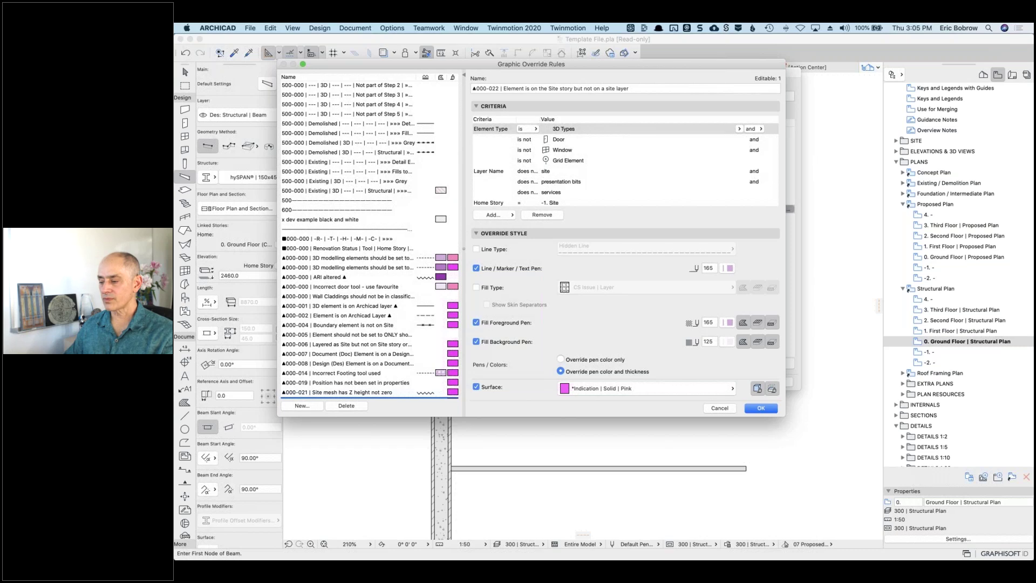
drag(539, 119, 571, 119)
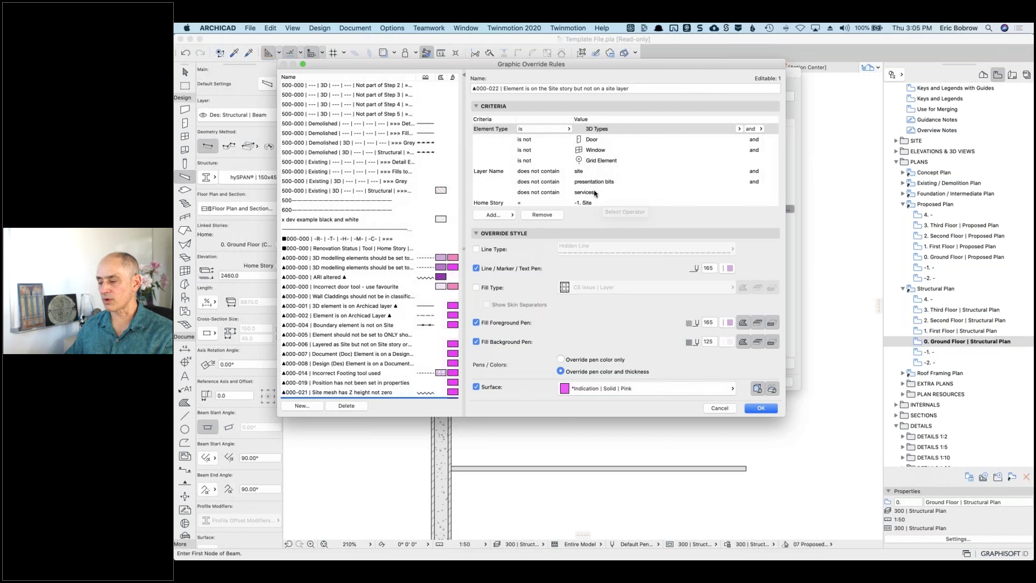
scroll(599, 192, down, 1)
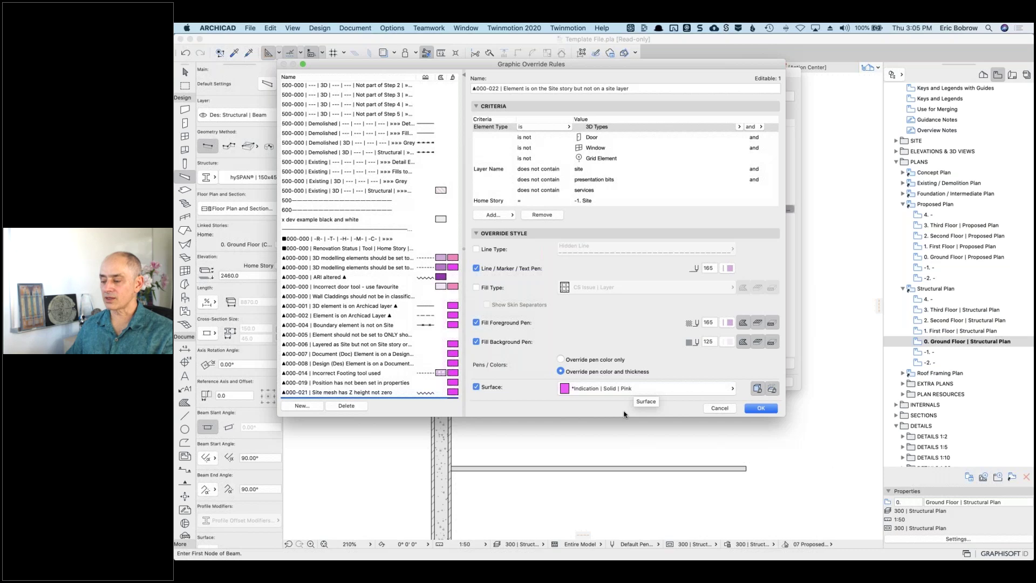
drag(619, 416, 619, 457)
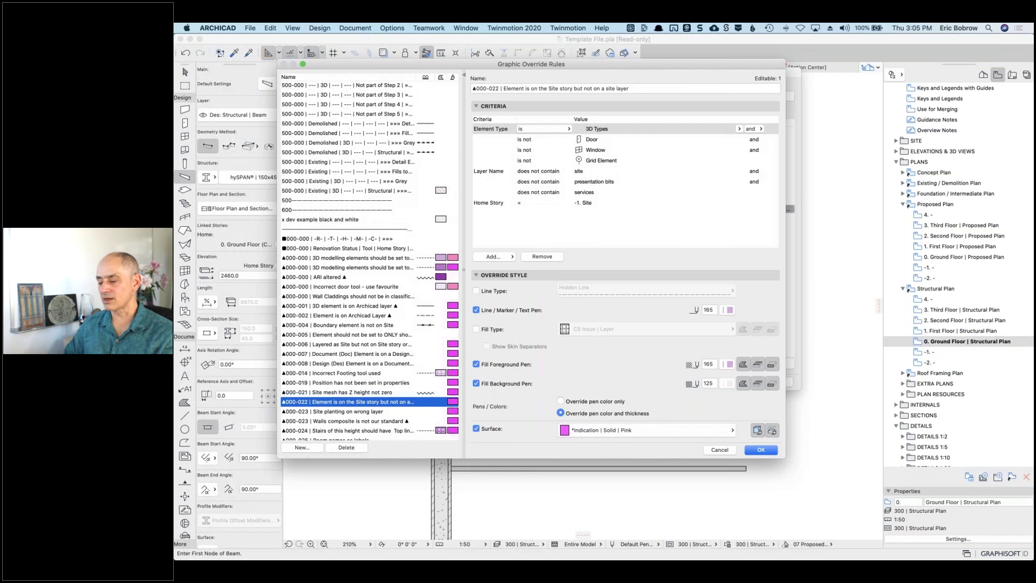
click(715, 450)
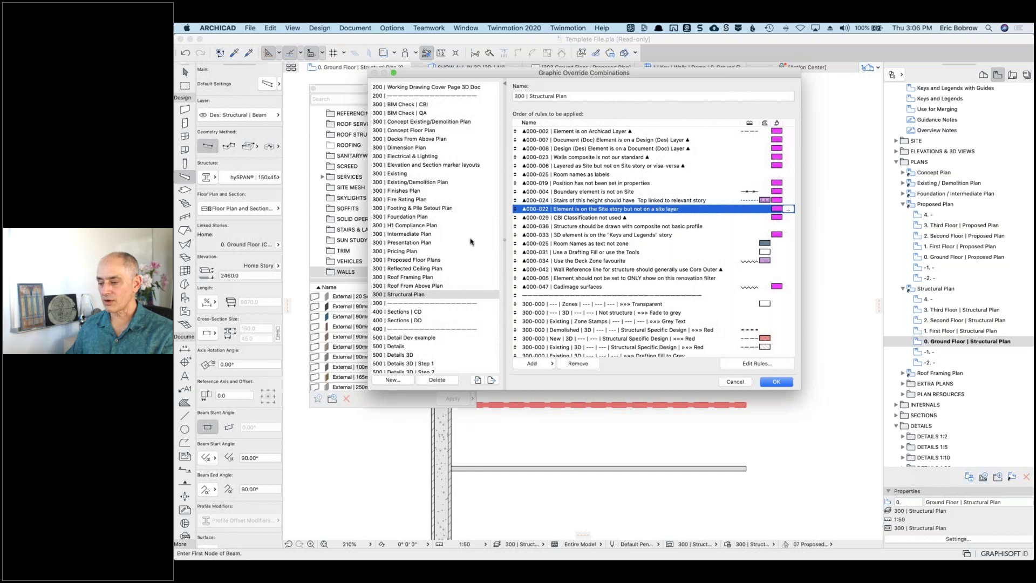
Step: Check the 300 | Foundation Plan combination for rule ▲000-022, and leave the override combinations without saving changes
click(426, 217)
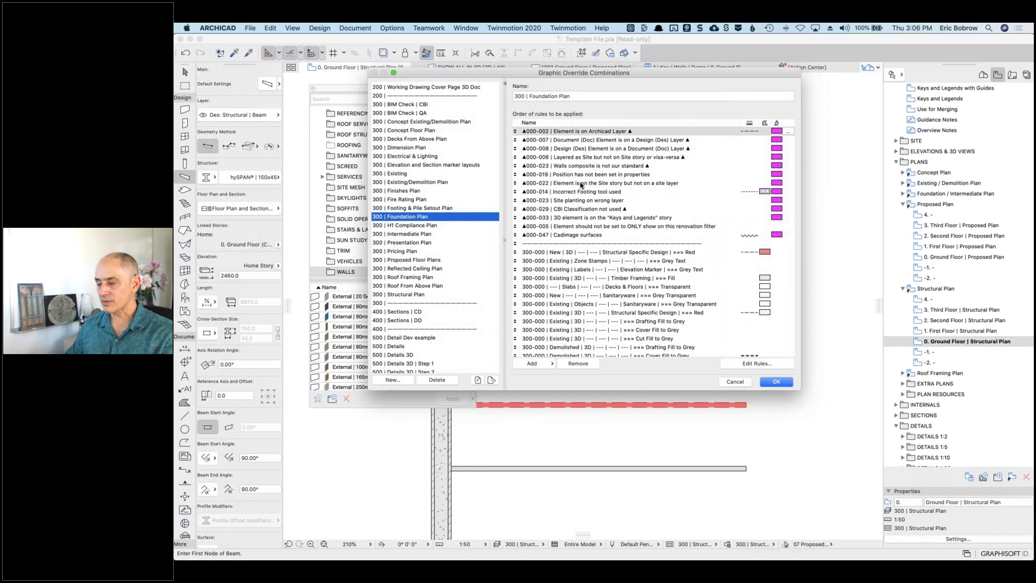
click(620, 183)
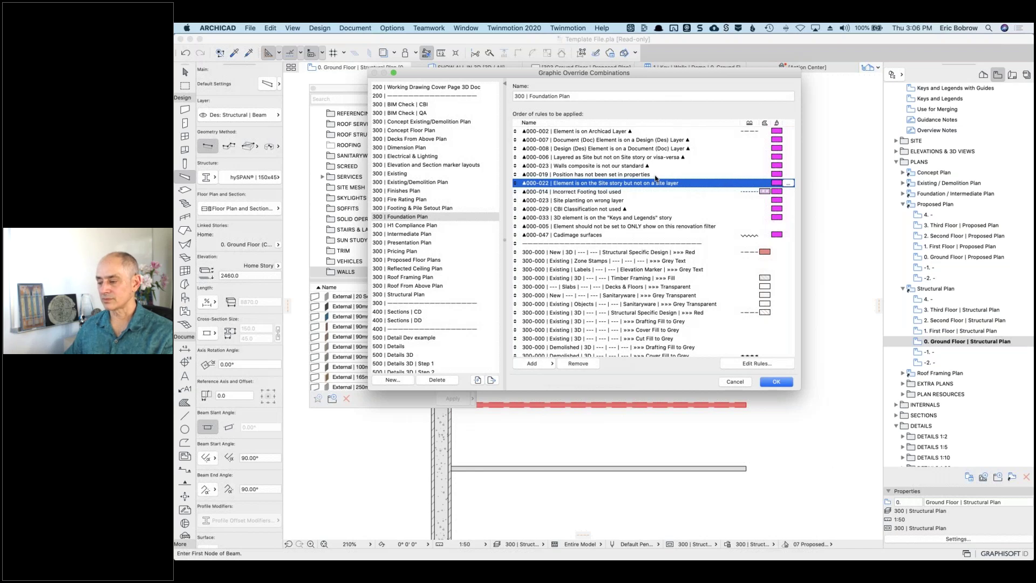
click(734, 382)
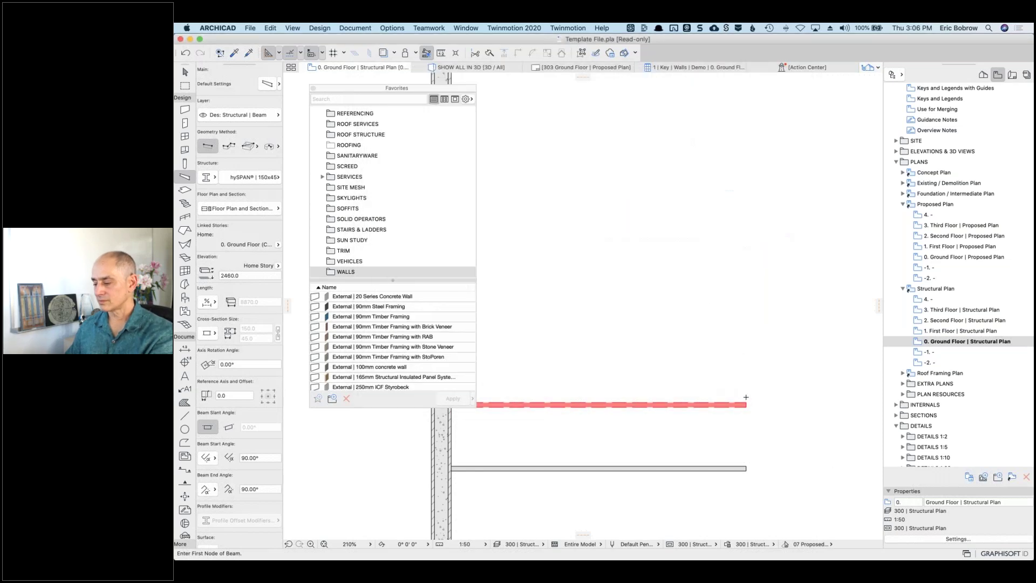
Step: Inspect the graphic override information of the red beam, the beam copy below it and the concrete block wall
shift+click(747, 404)
mouse_move(747, 404)
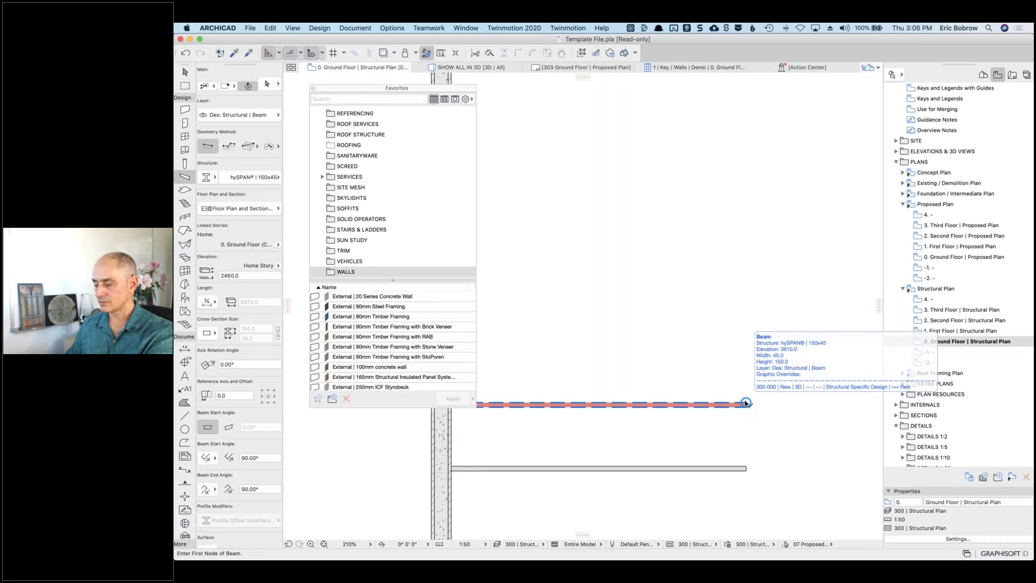
shift+click(746, 403)
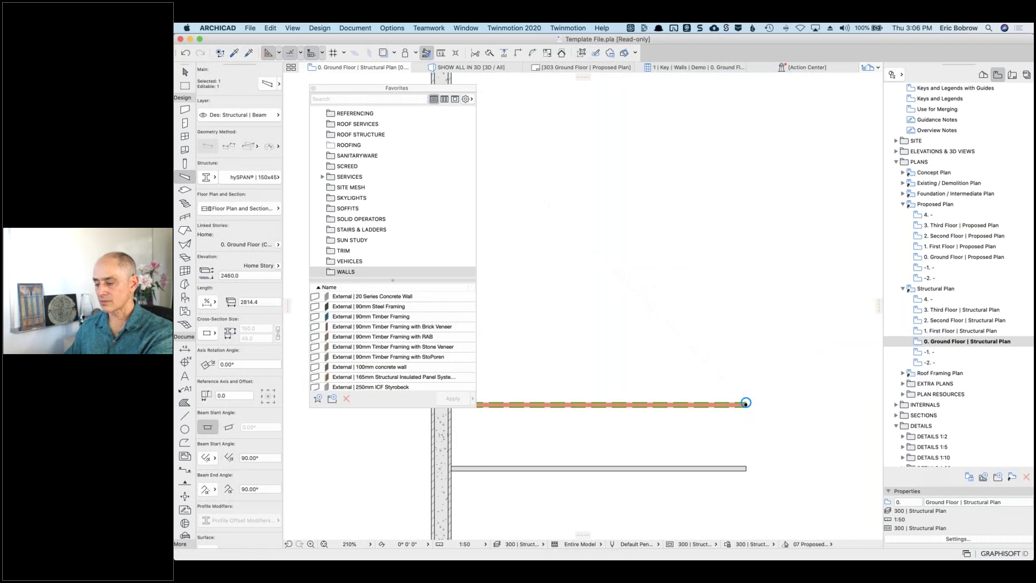
click(746, 404)
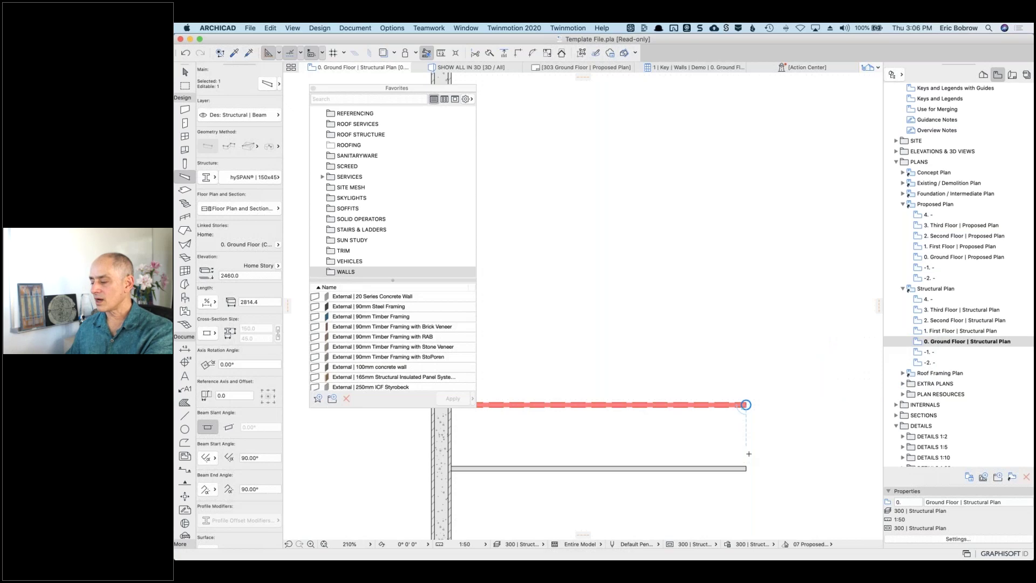
key(Escape)
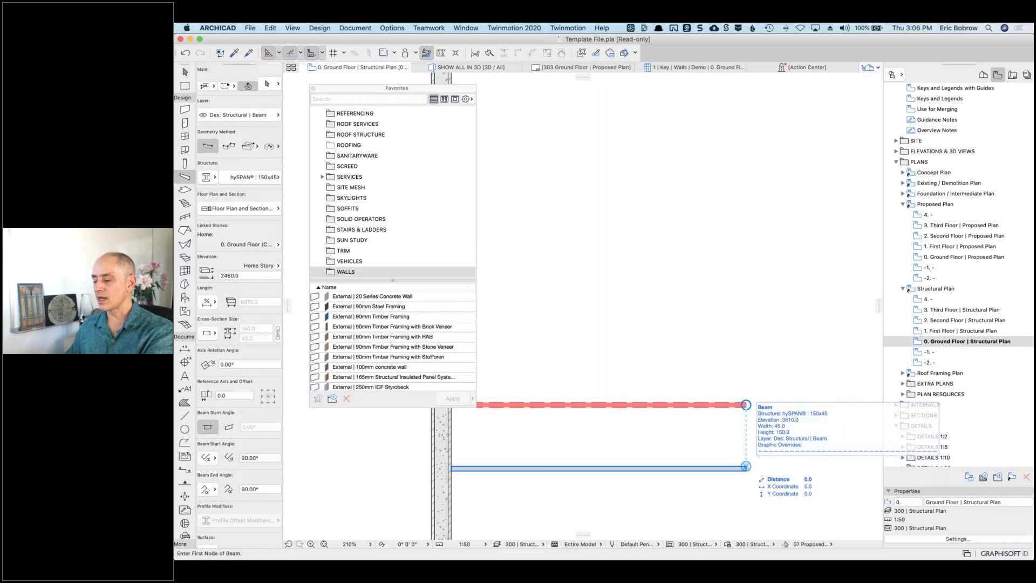
click(746, 404)
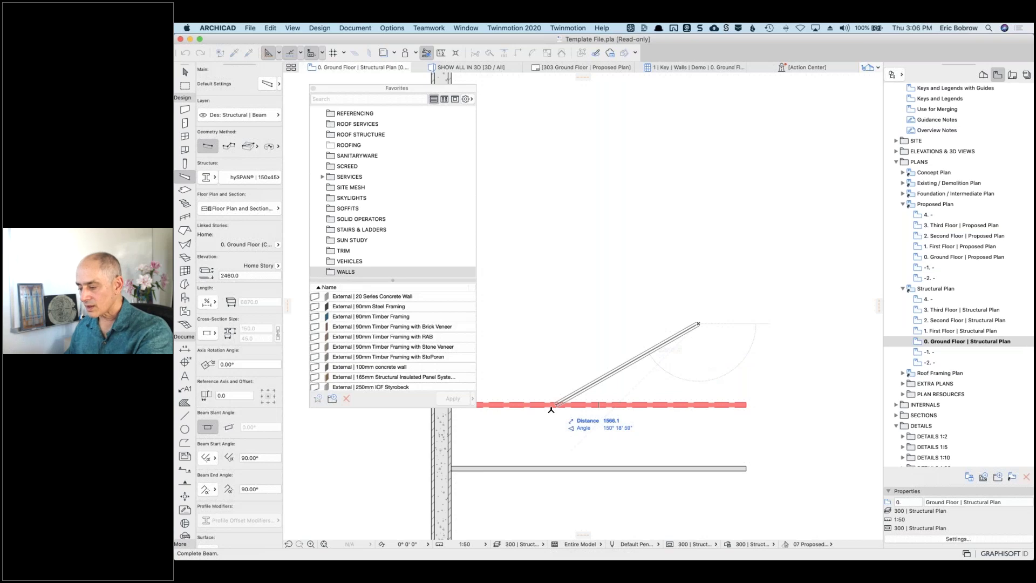
key(Escape)
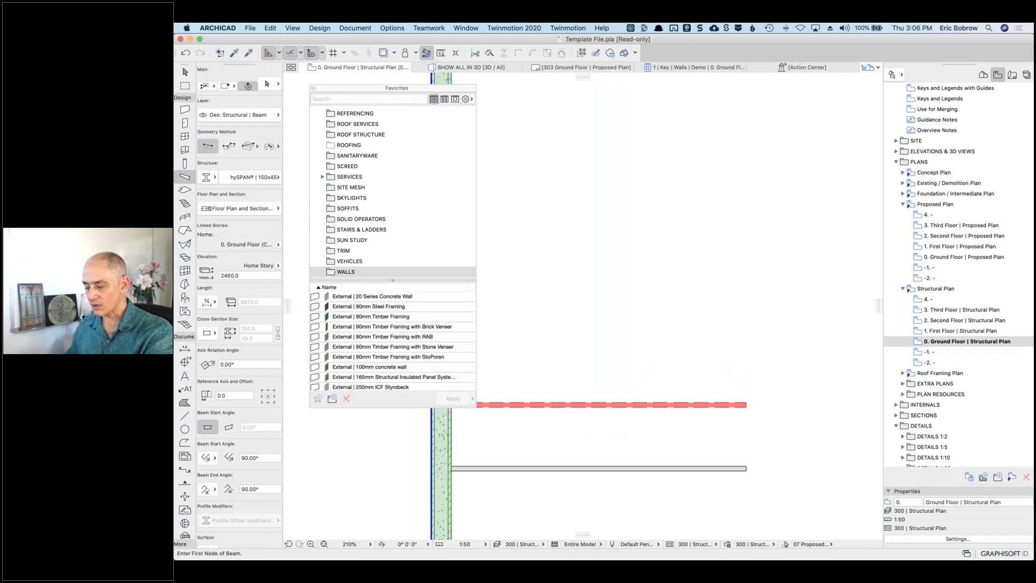
shift+click(444, 443)
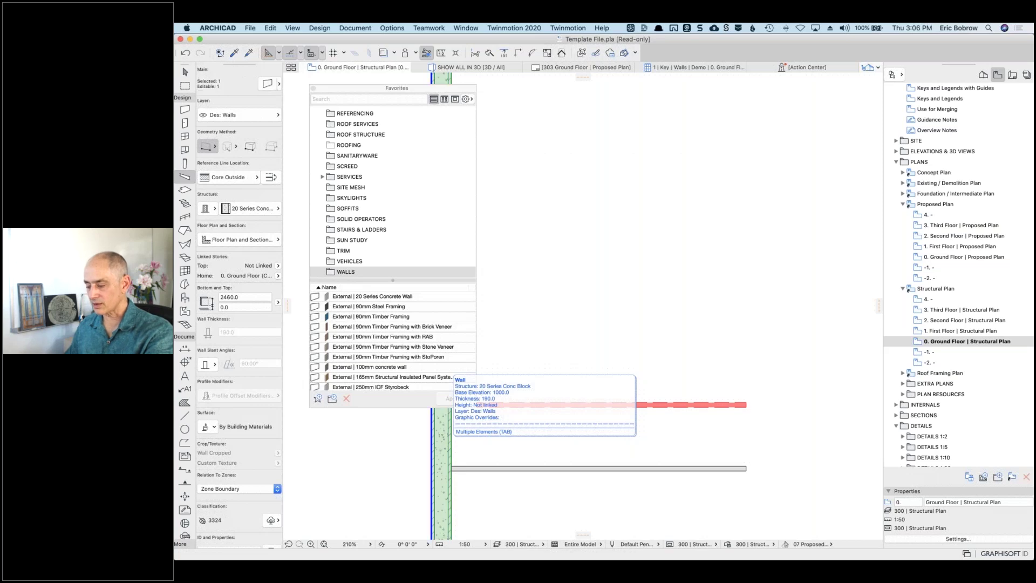
key(Escape)
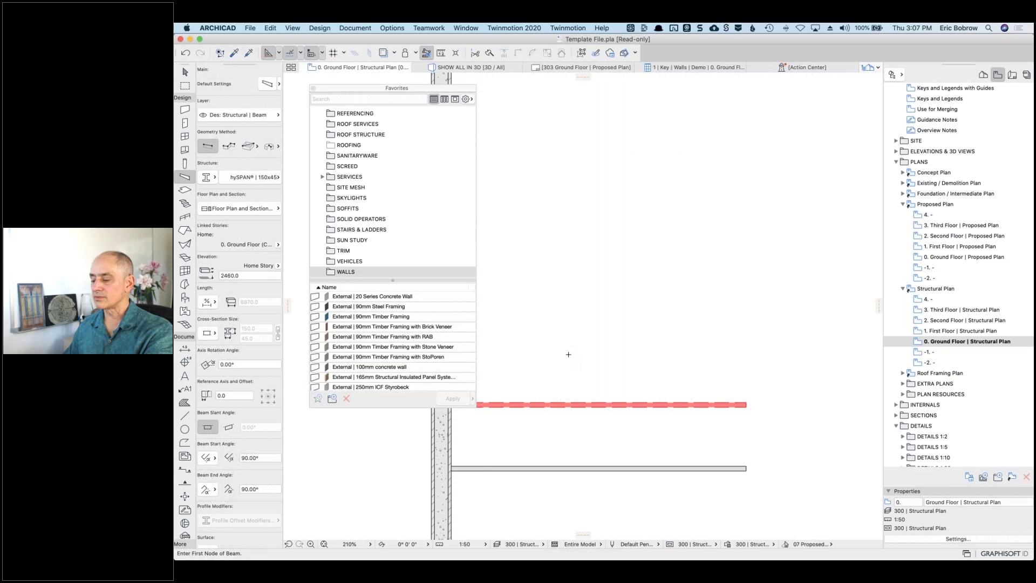
Step: With the Renovation palette shown, draw a horizontal wall about 1614 mm long above the beams using the concrete block wall's settings
alt+click(468, 432)
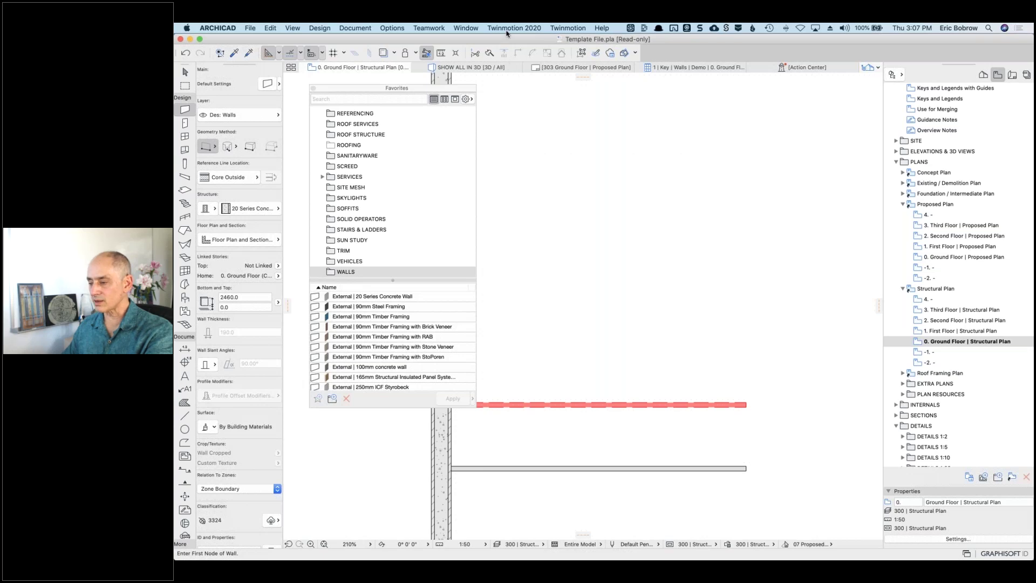
click(469, 29)
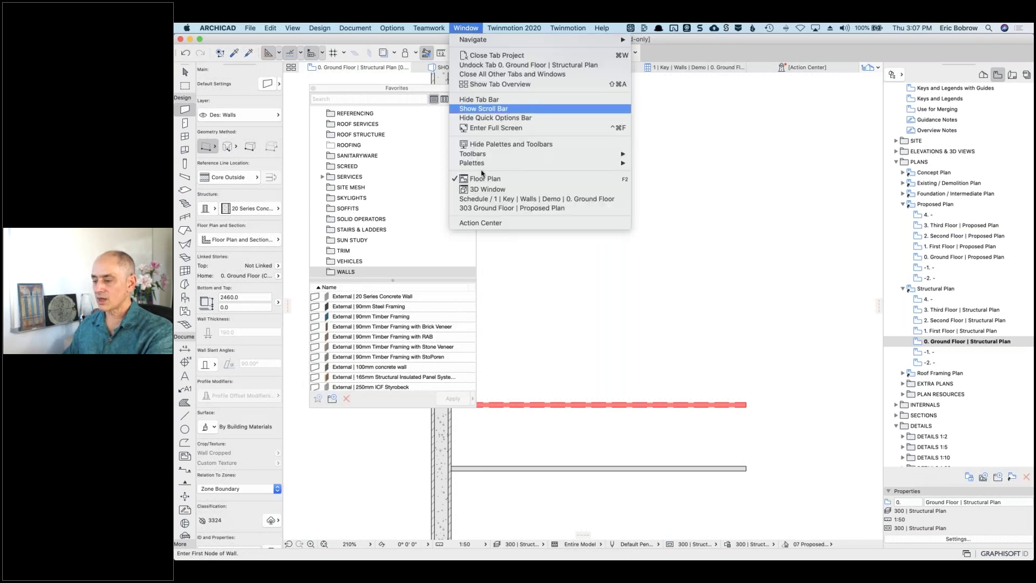
mouse_move(571, 163)
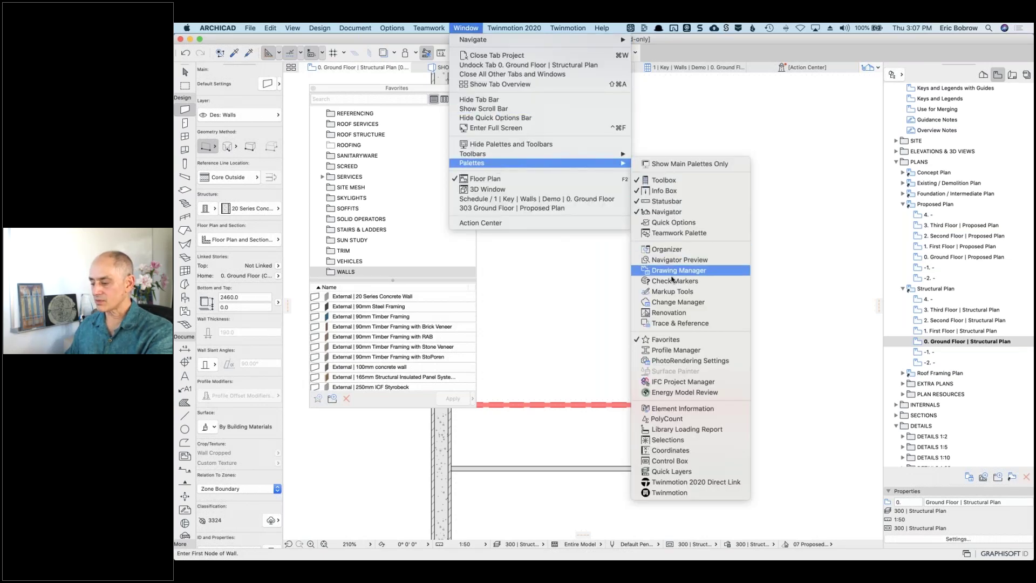
click(667, 313)
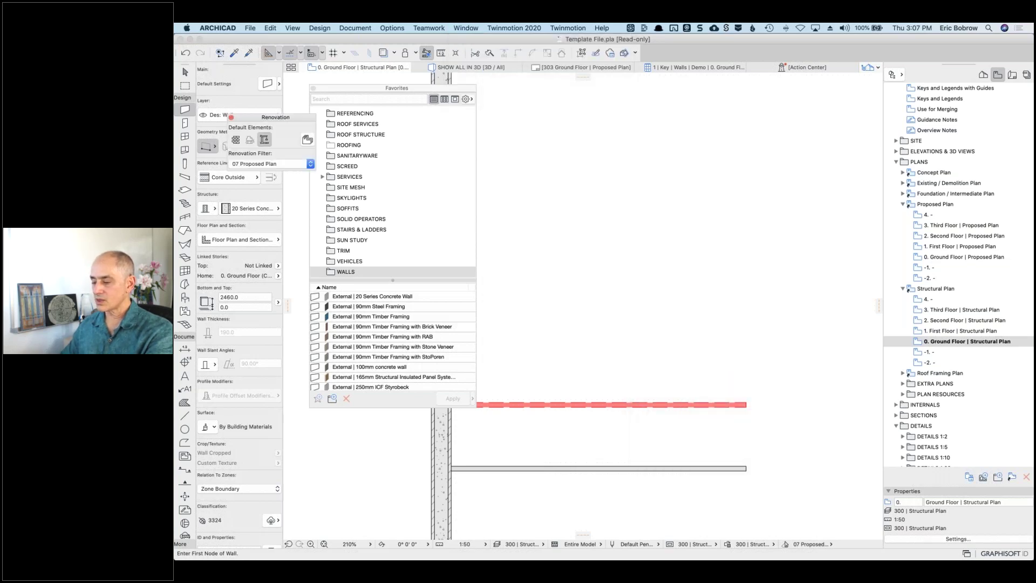
click(560, 218)
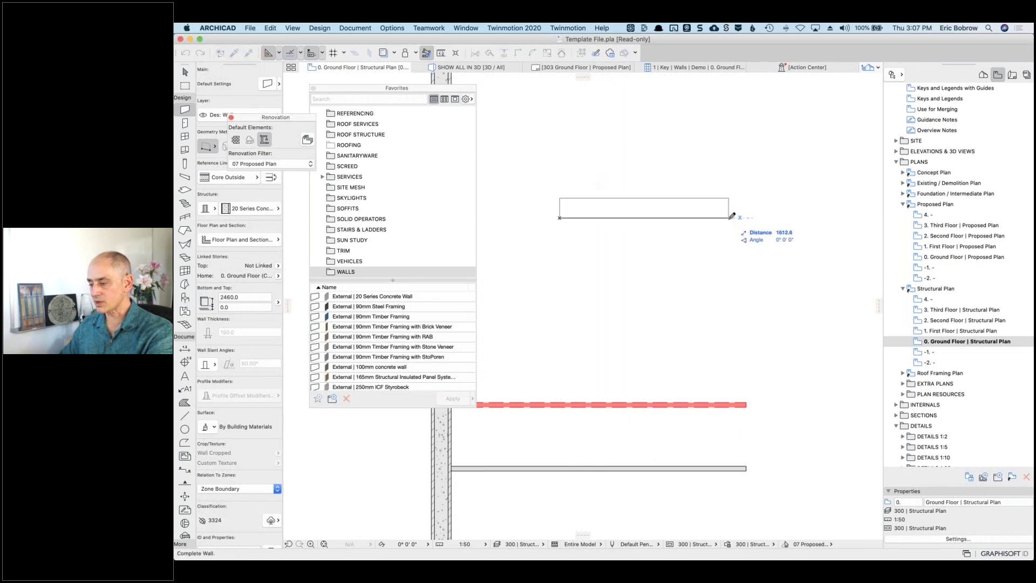
click(729, 218)
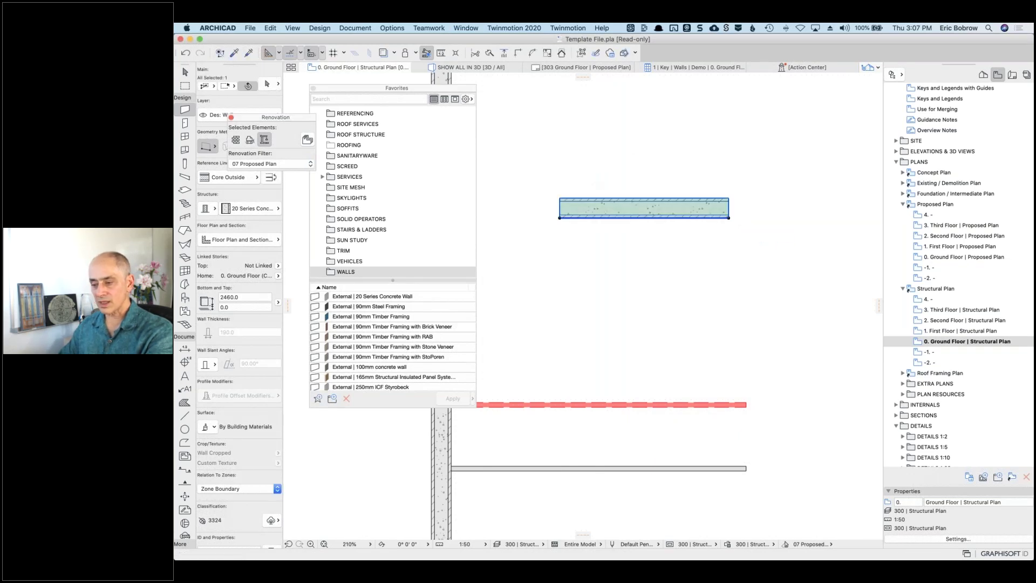
Step: Set the new wall's renovation status to Existing and inspect the graphic overrides applied to it
drag(286, 117, 822, 108)
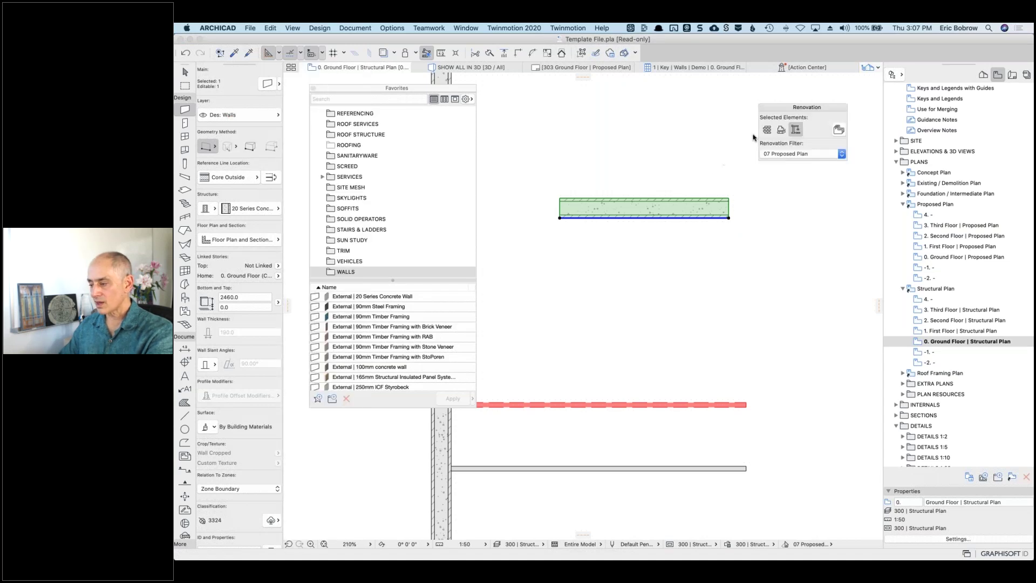
click(764, 132)
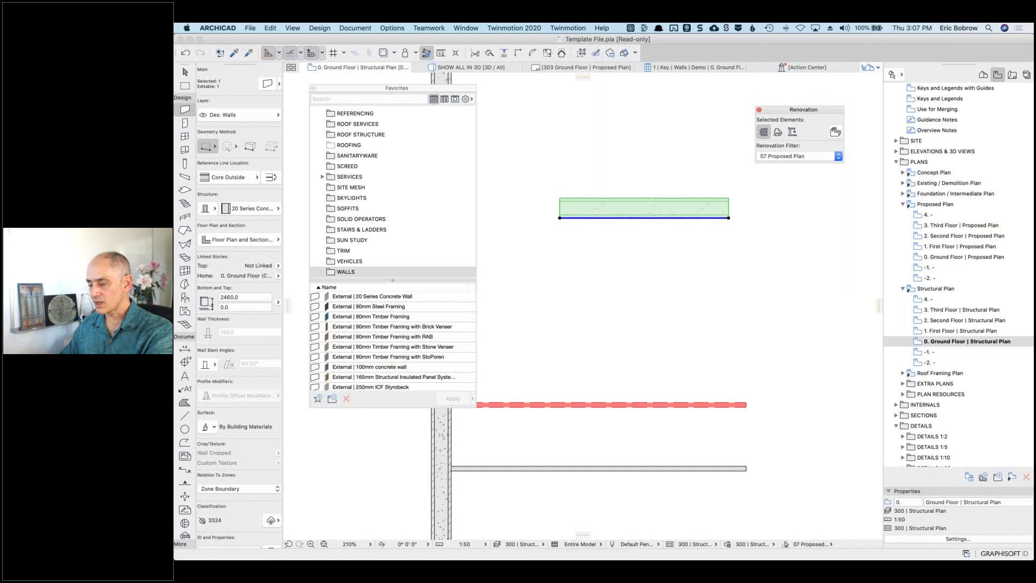
key(shift)
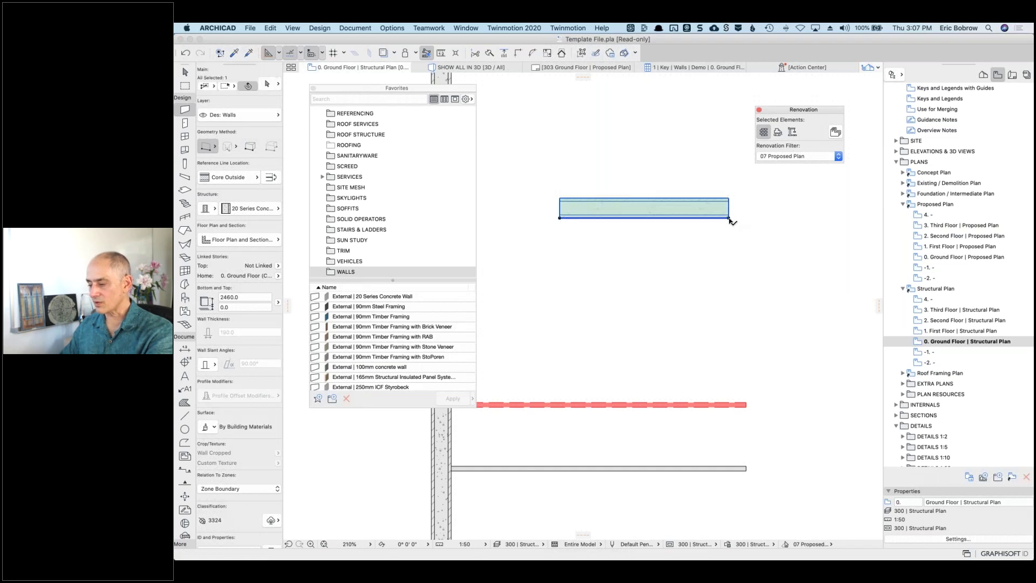
mouse_move(730, 219)
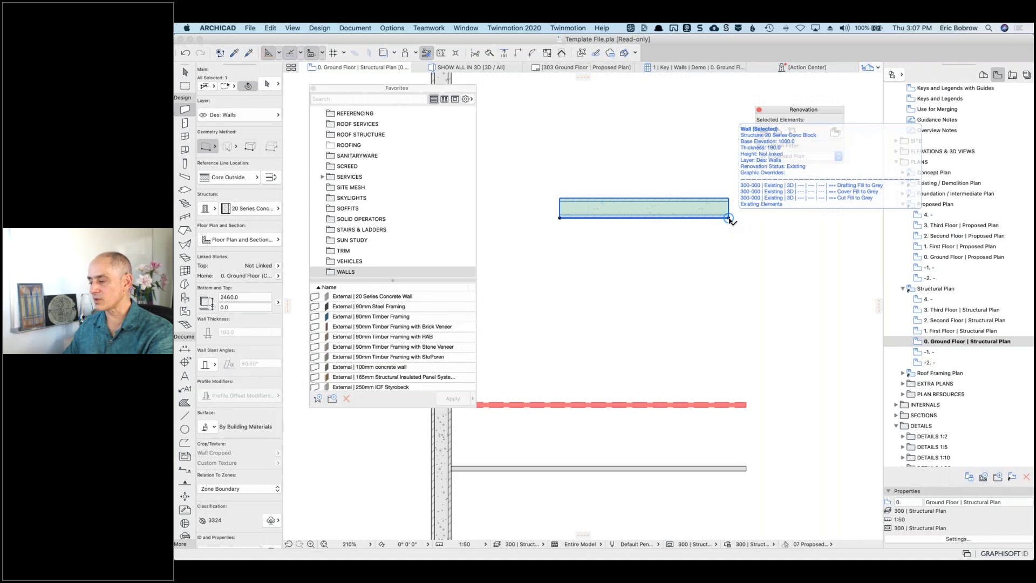
key(Escape)
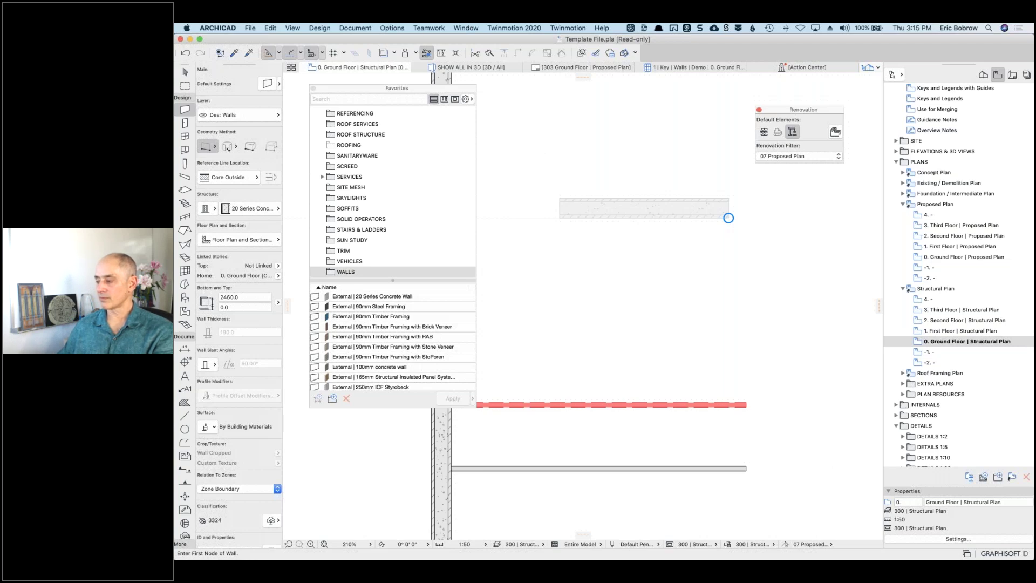
Step: Expand EXTRA LAYOUTS in the Layout Book and look through the additional layouts it contains
click(1013, 75)
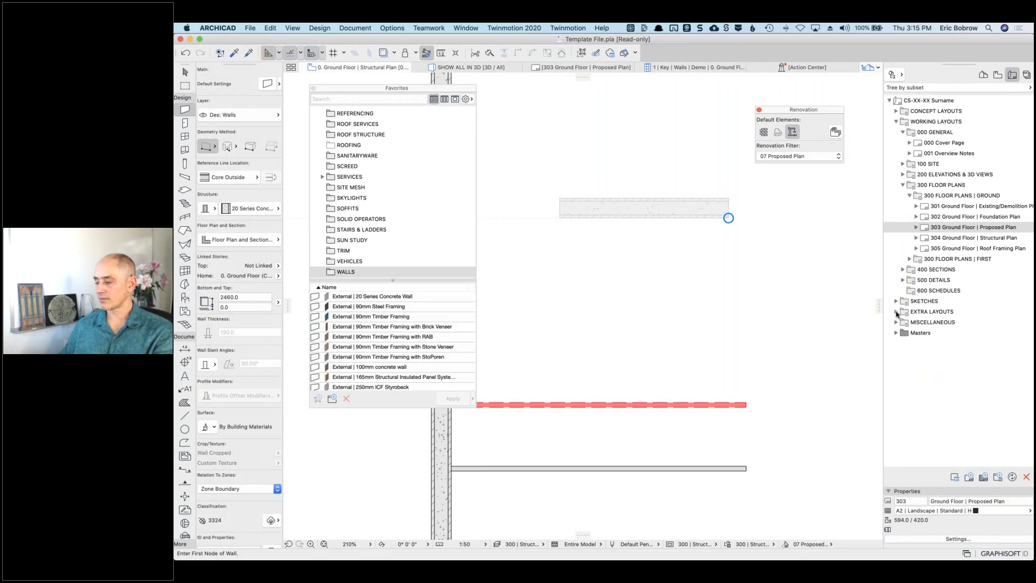
click(897, 312)
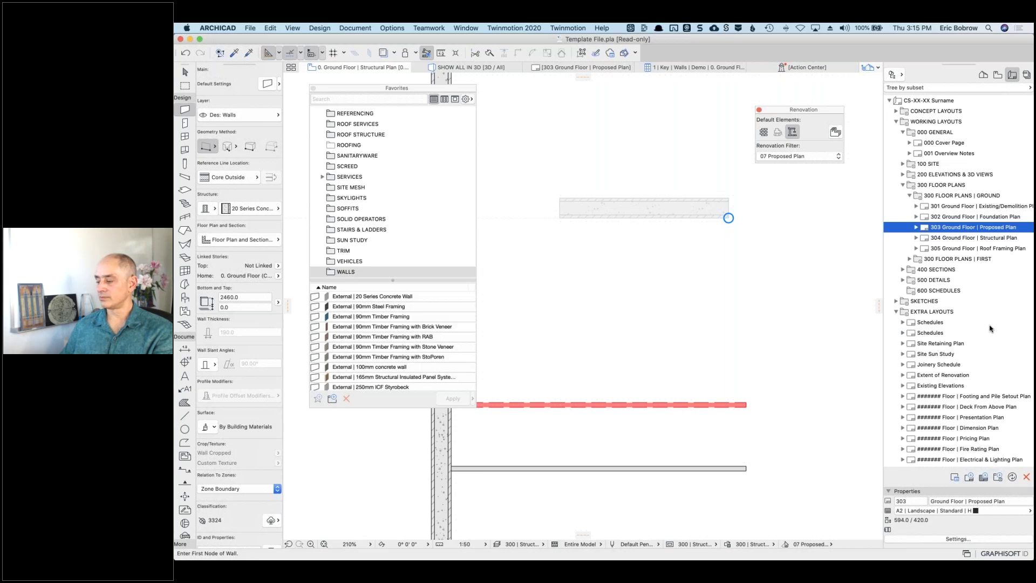
scroll(990, 329, down, 1)
scroll(990, 329, down, 5)
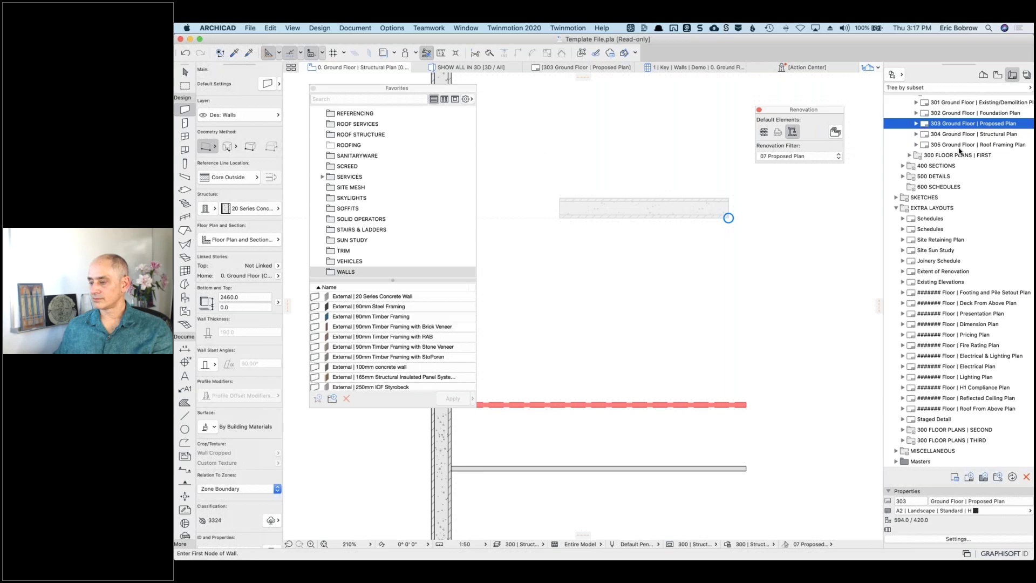
scroll(967, 157, up, 3)
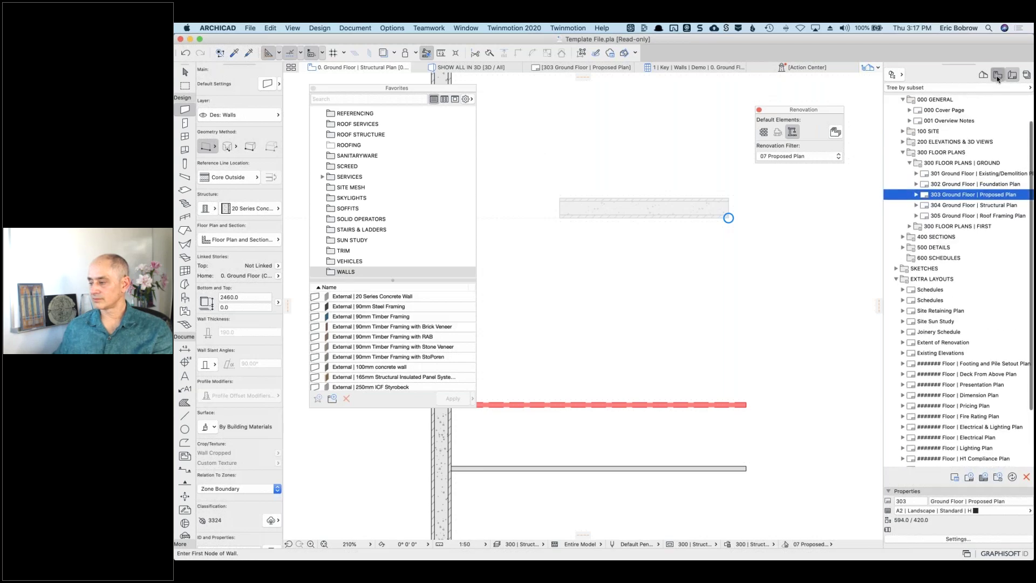
Step: Switch the Navigator to the View Map and open the Keys and Legends with Guides view
click(998, 75)
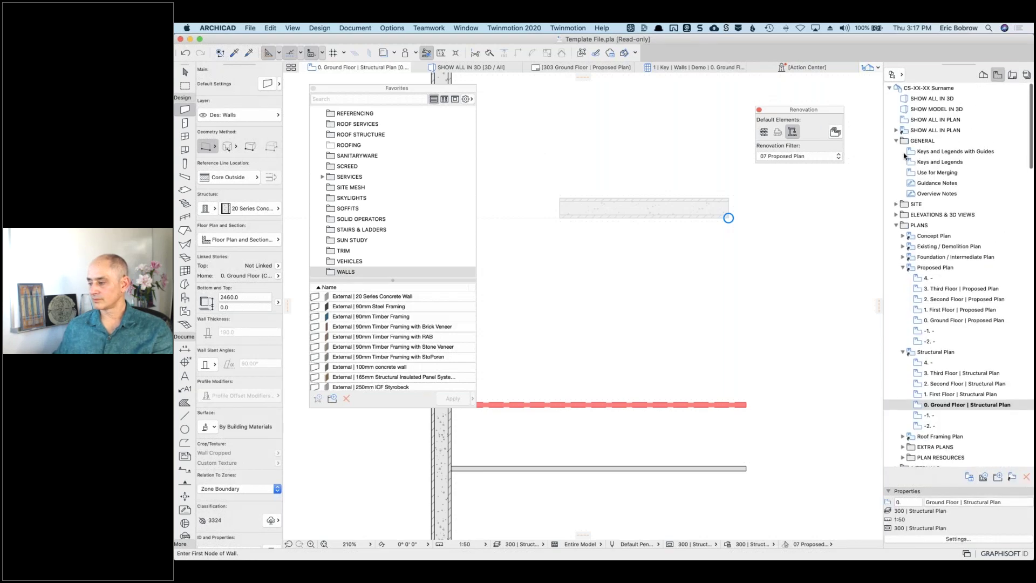
click(912, 152)
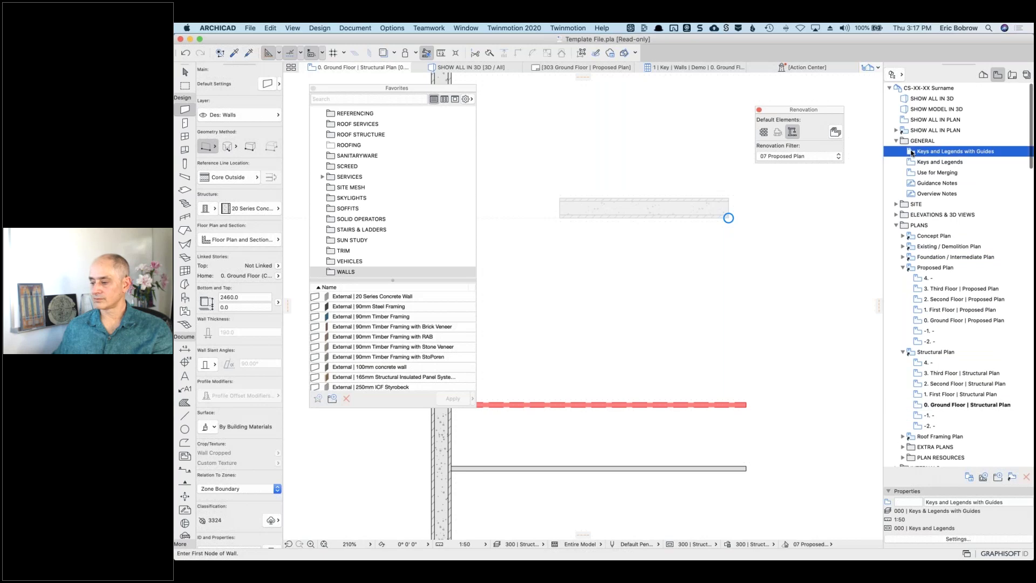
double_click(912, 153)
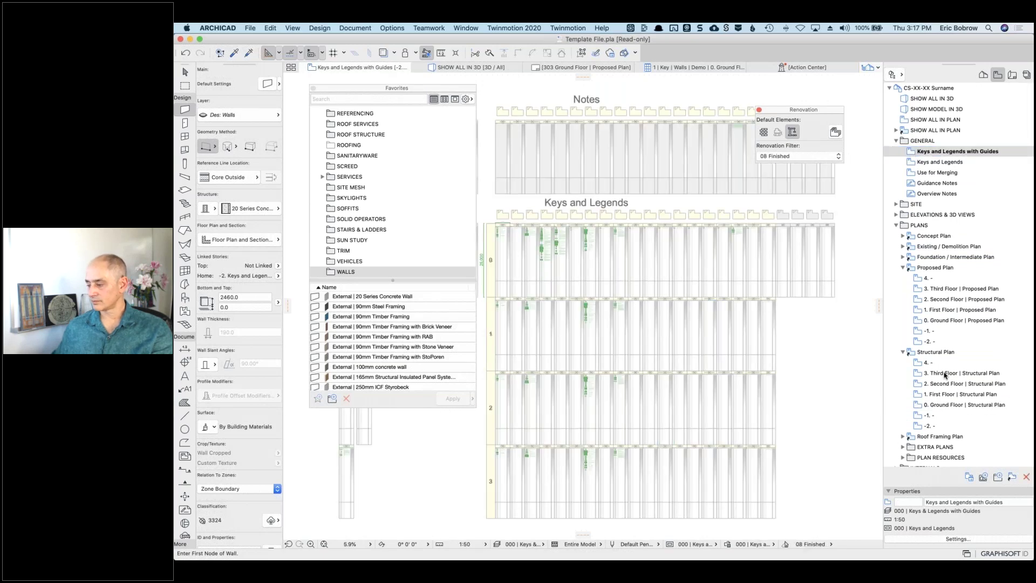
Step: Expand PLAN RESOURCES in the View Map and open the HLM to Object Library view
click(921, 343)
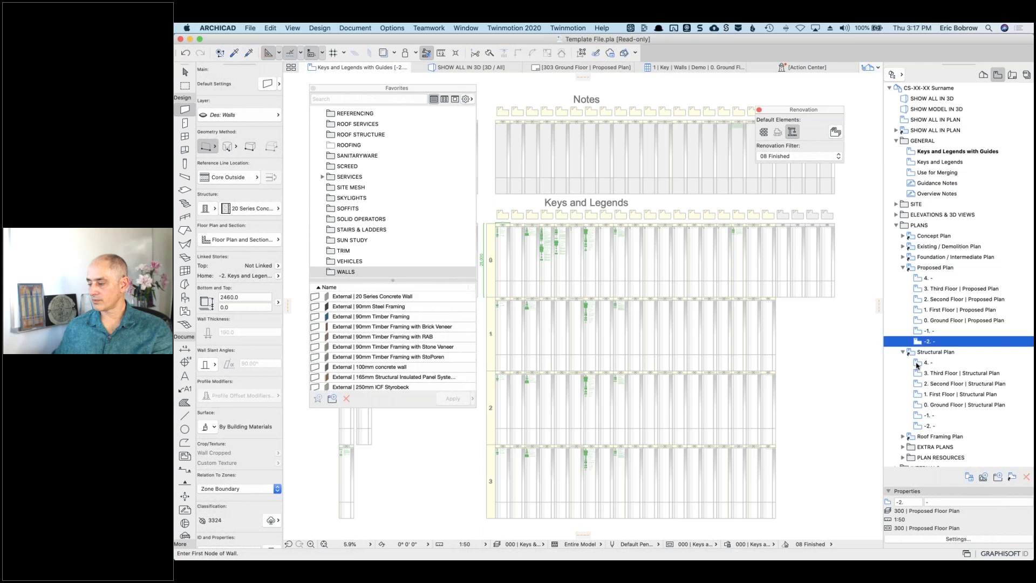
click(917, 434)
click(921, 427)
click(903, 457)
scroll(918, 351, down, 5)
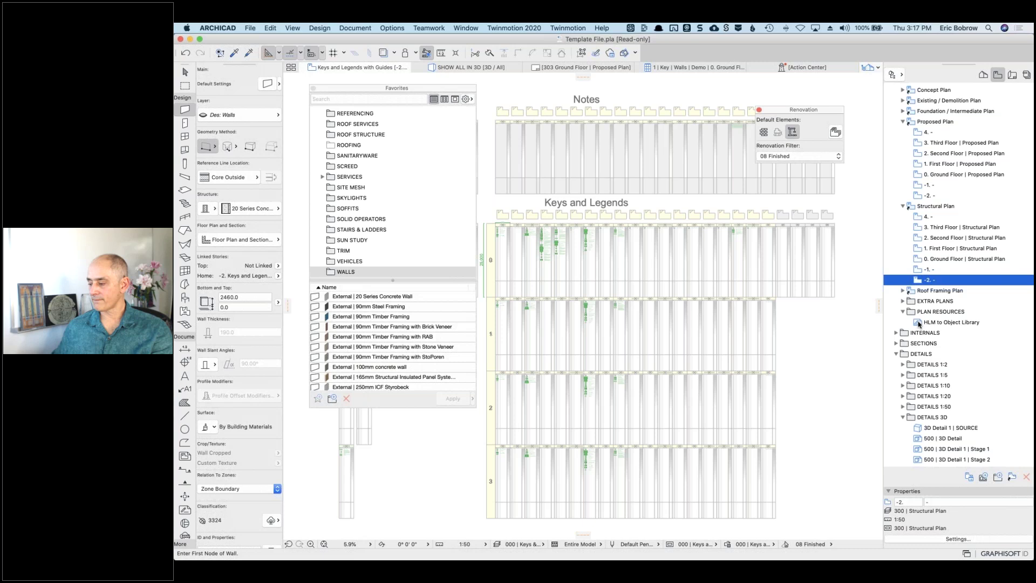
click(920, 322)
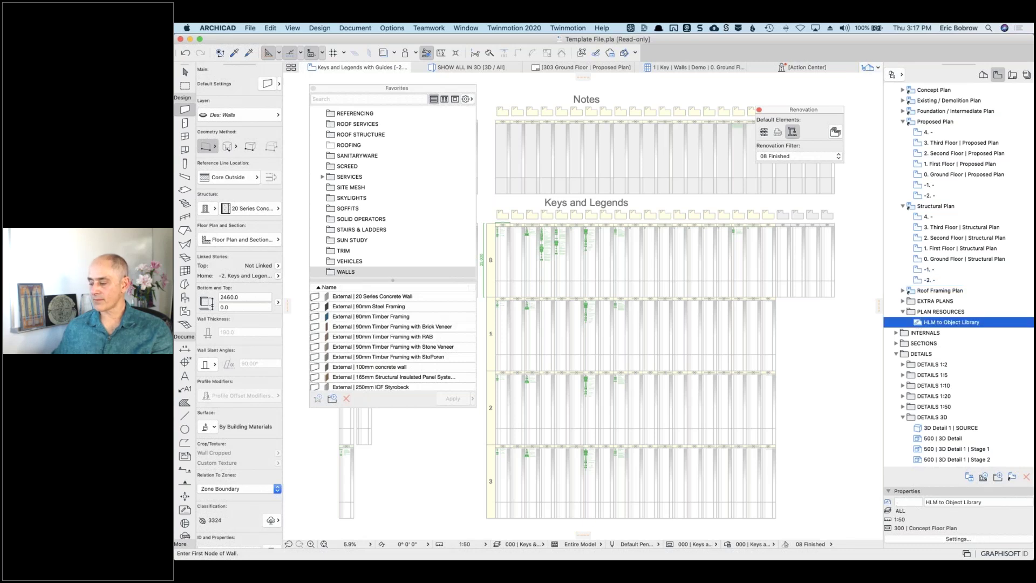
double_click(959, 326)
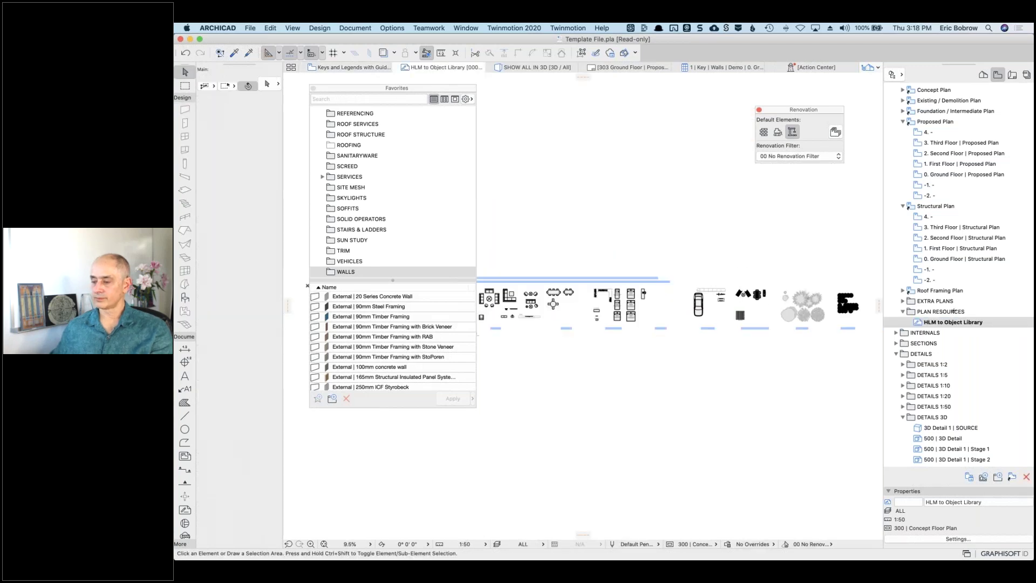
Step: Move the Favorites palette below the object library and examine the bathroom, laundry, kitchen and living objects
click(450, 88)
drag(473, 192, 502, 385)
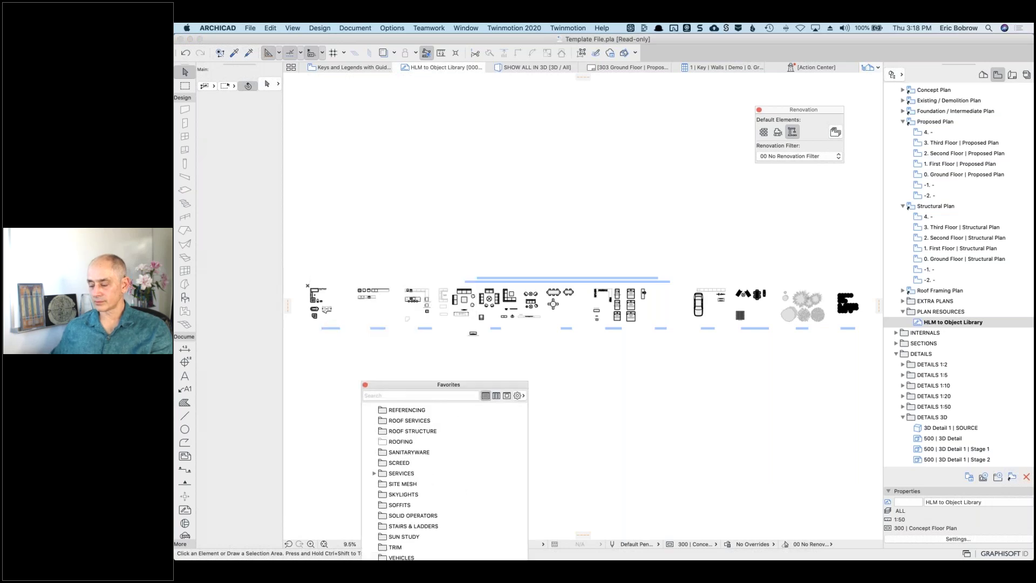
scroll(315, 307, up, 5)
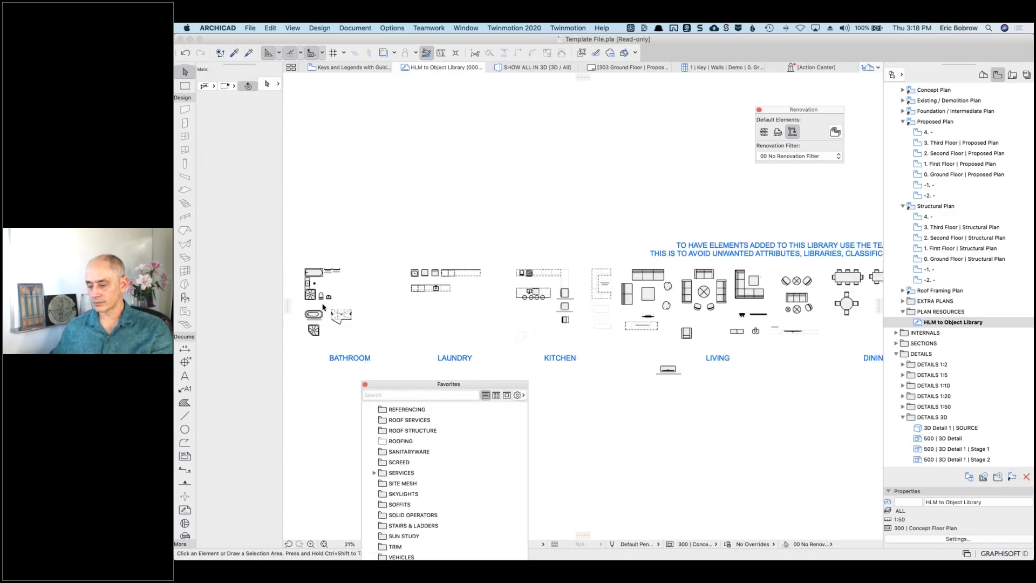
middle_drag(819, 359, 477, 318)
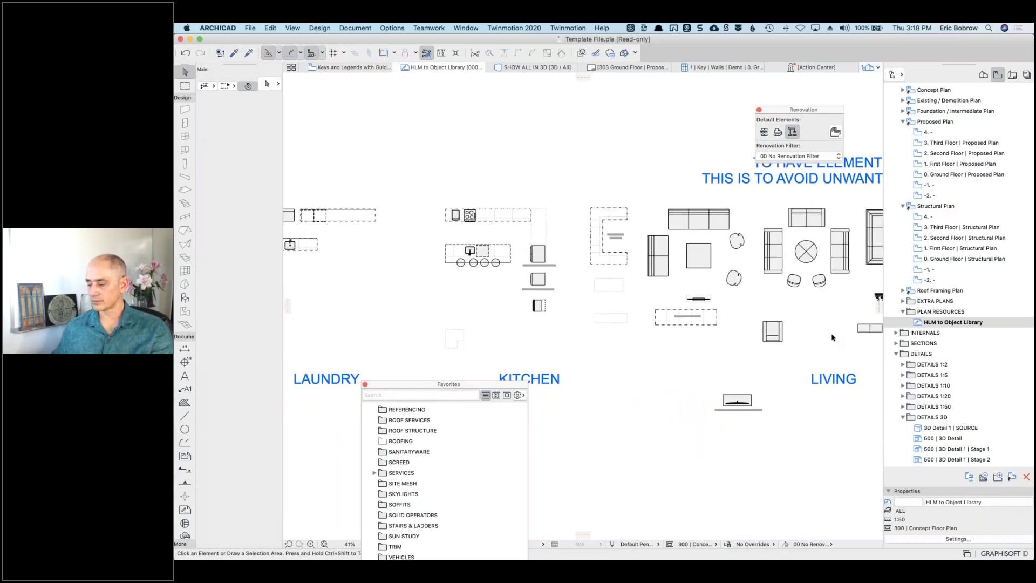
middle_drag(785, 338, 644, 347)
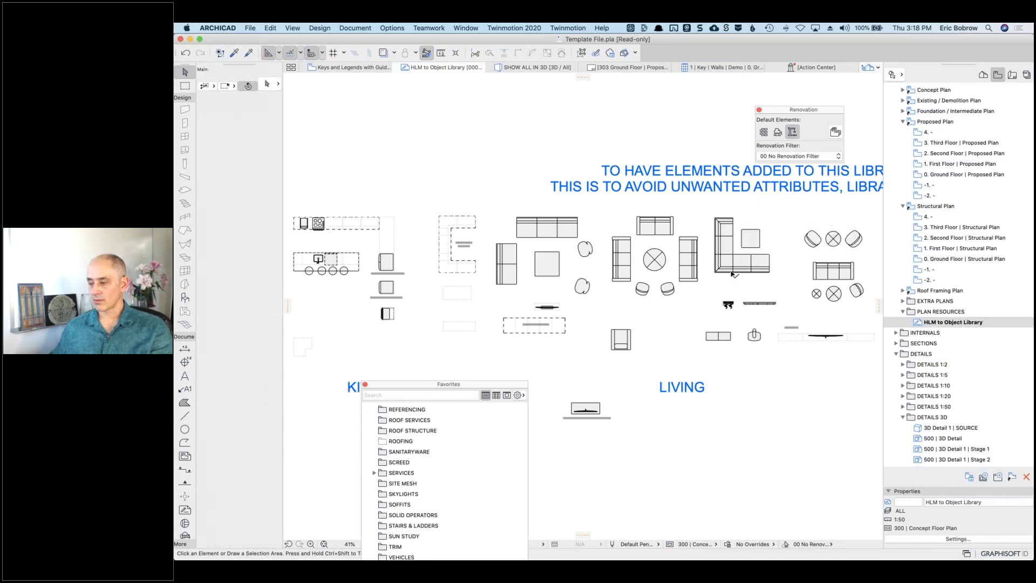
Step: Switch the Navigator to the Project Map to look through its independent worksheets
click(984, 76)
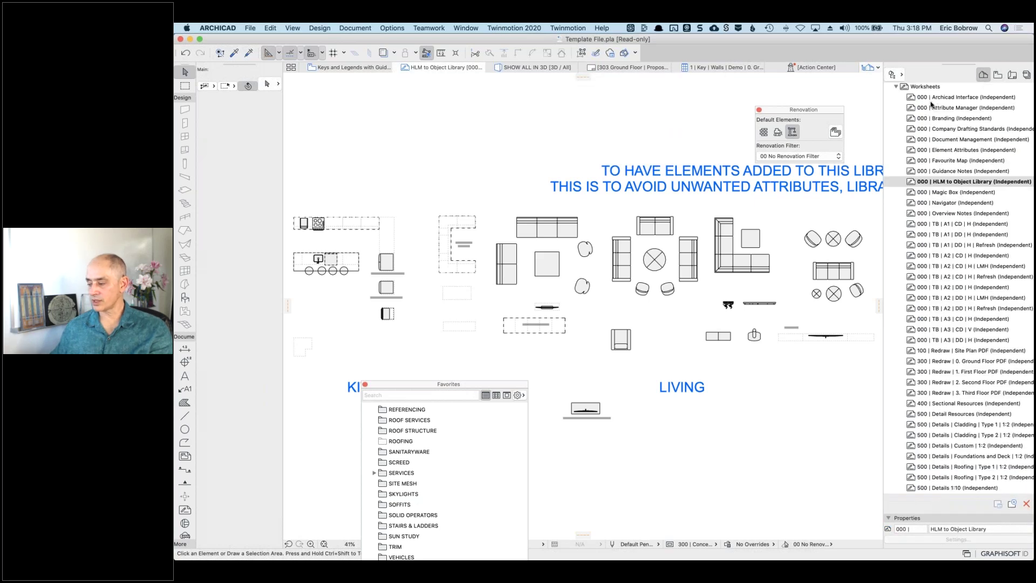